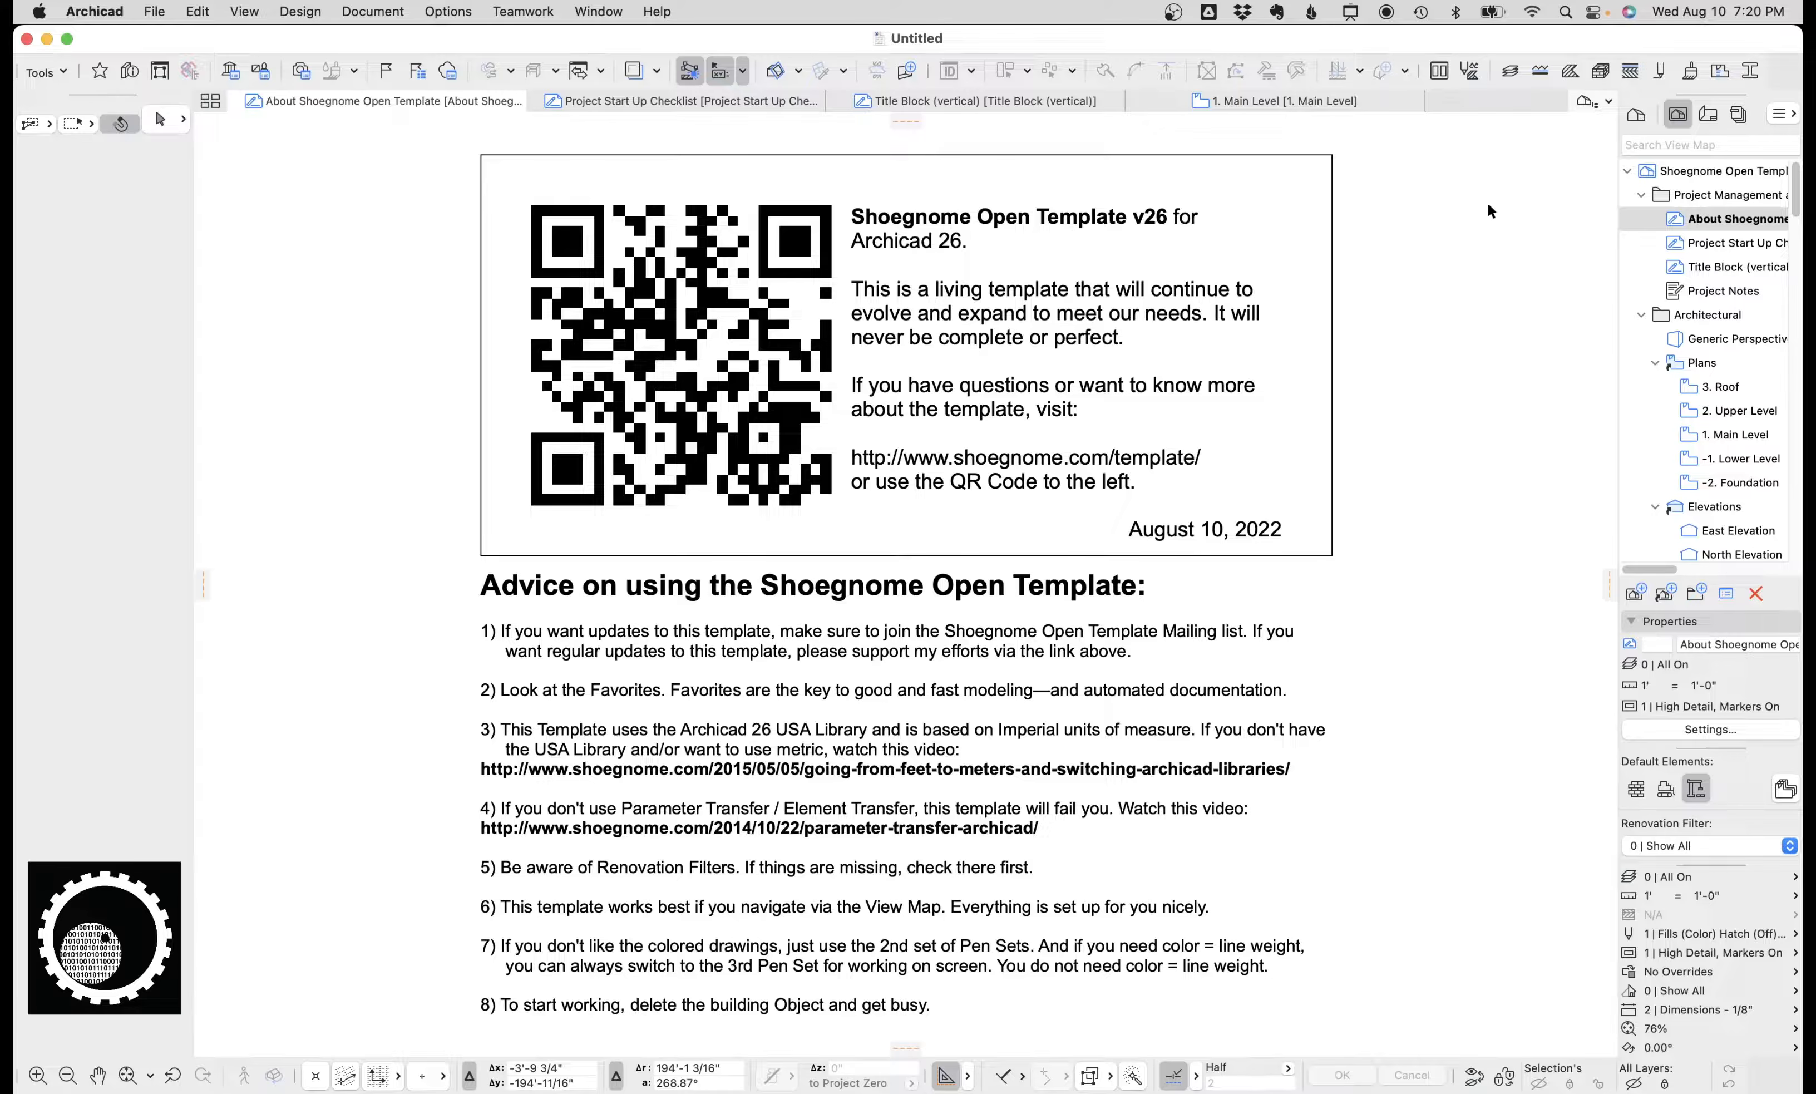
Switch to the Project Start Up Checklist and close the About Shoegnome Open Template tab.
left_click(624, 98)
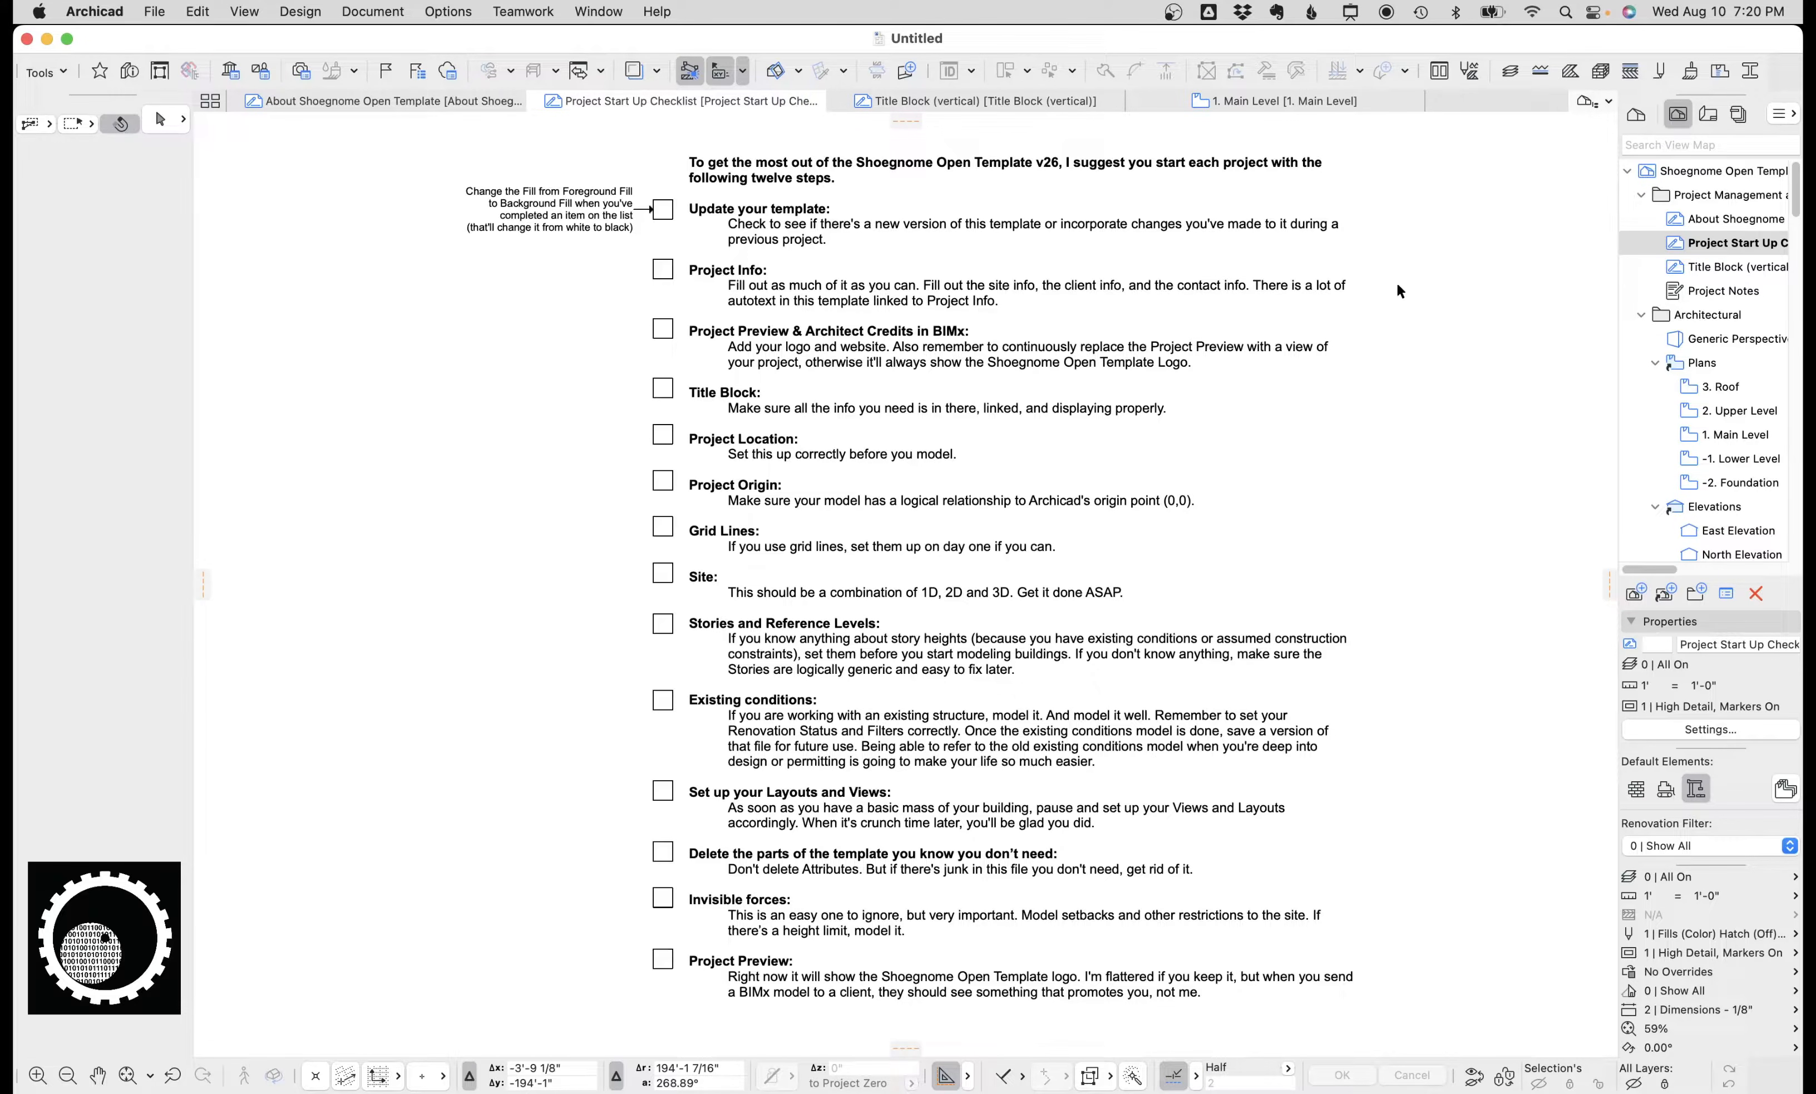
left_click(236, 101)
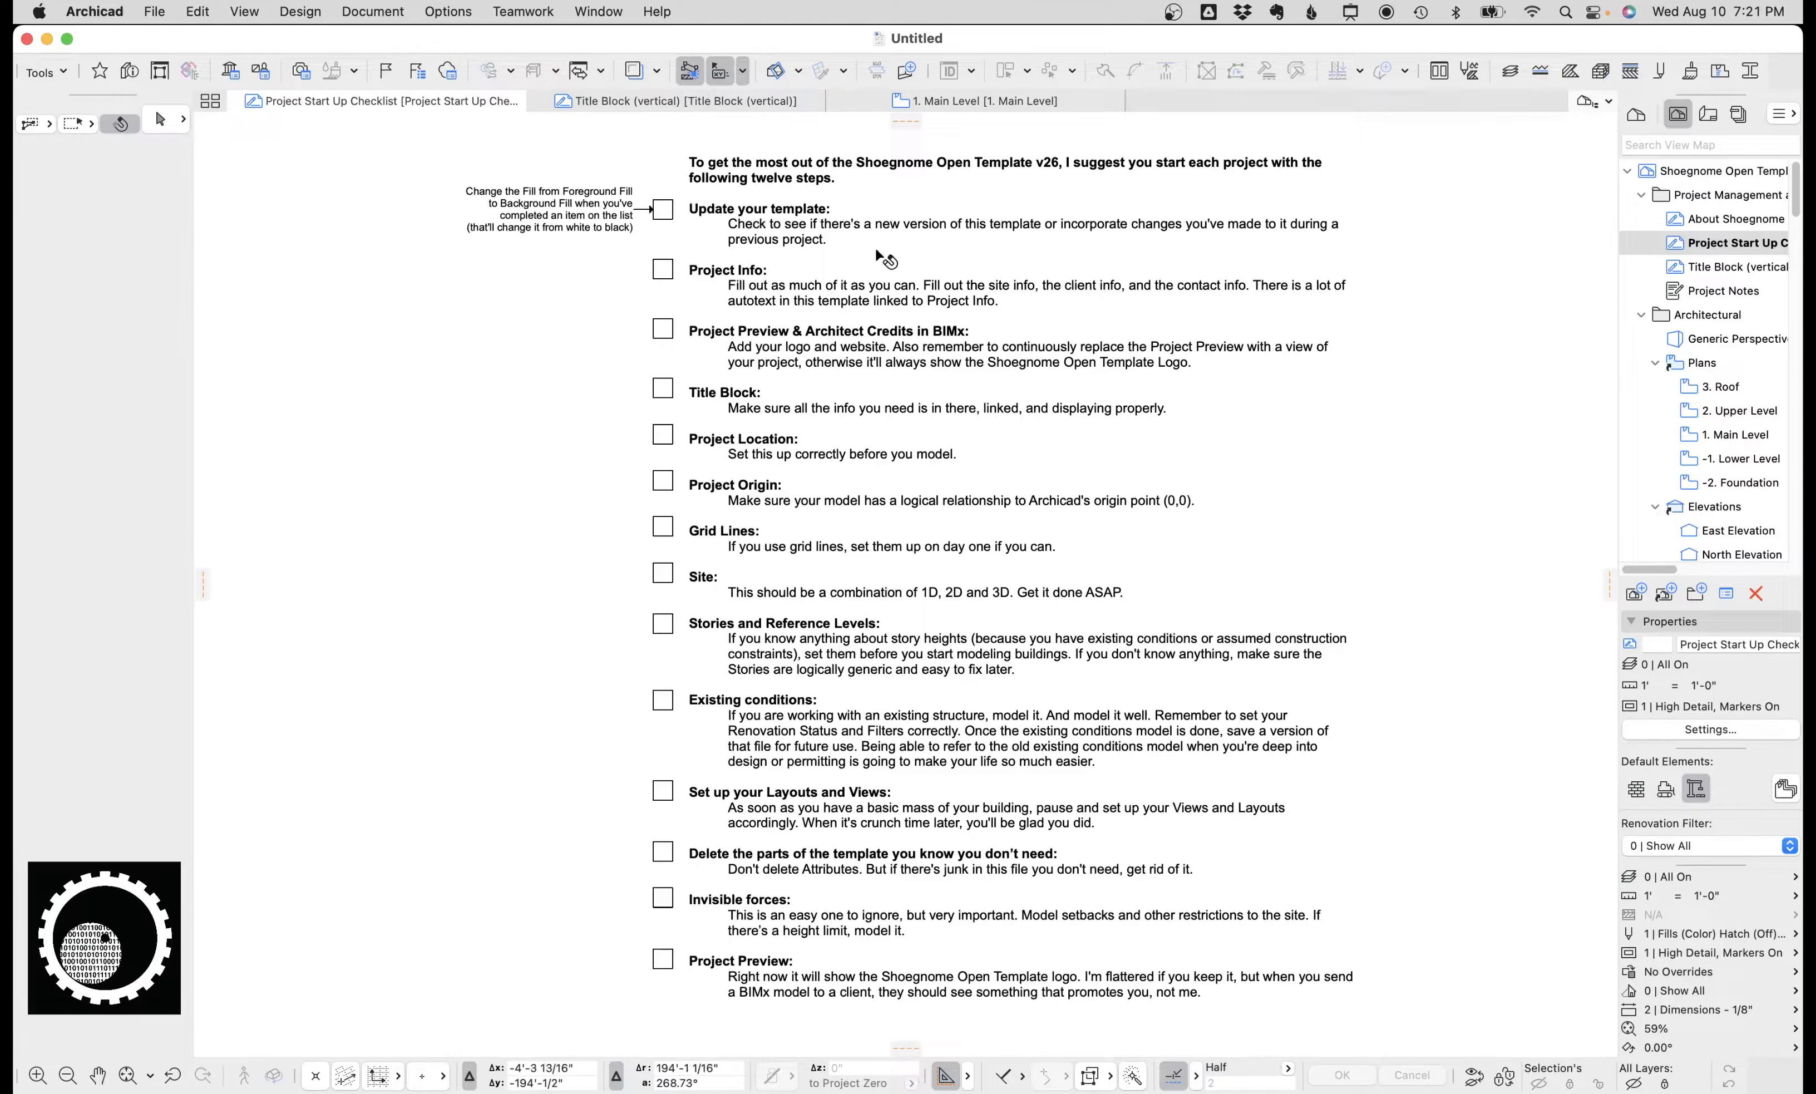
left_click(746, 279)
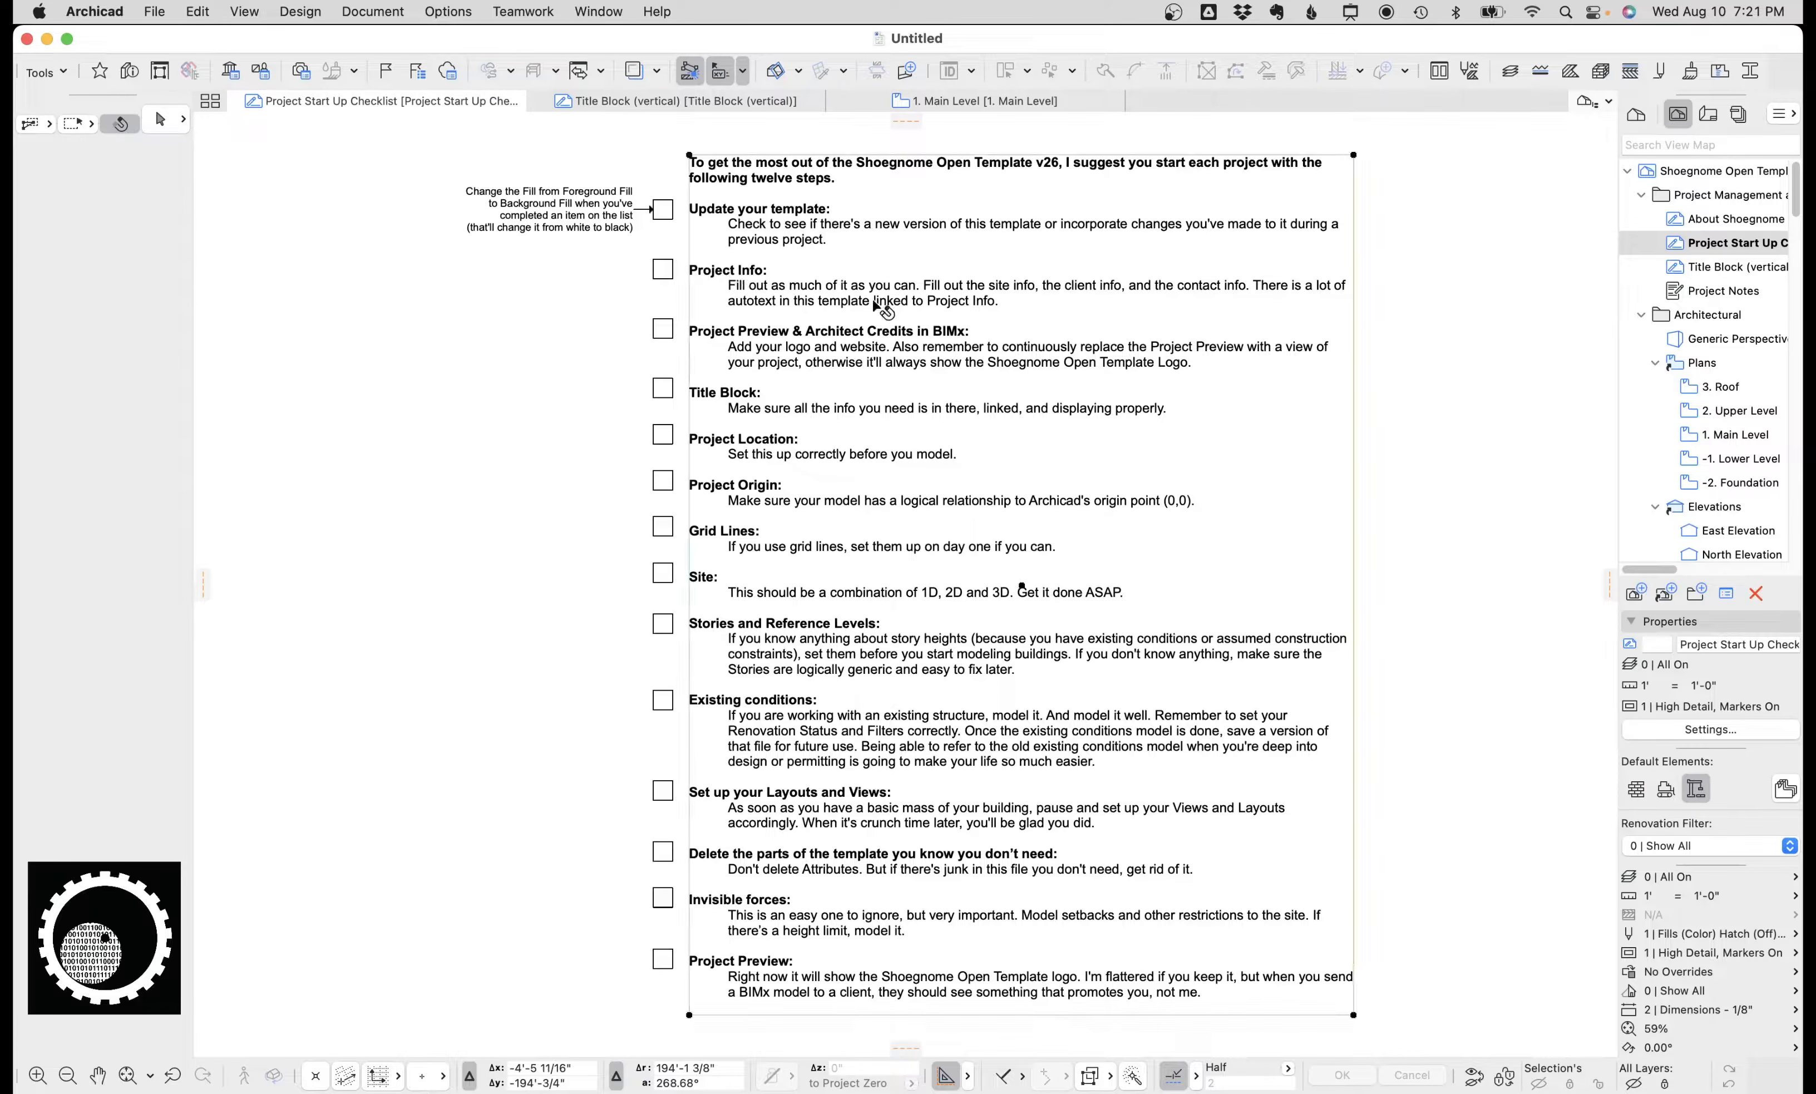
left_click(1459, 308)
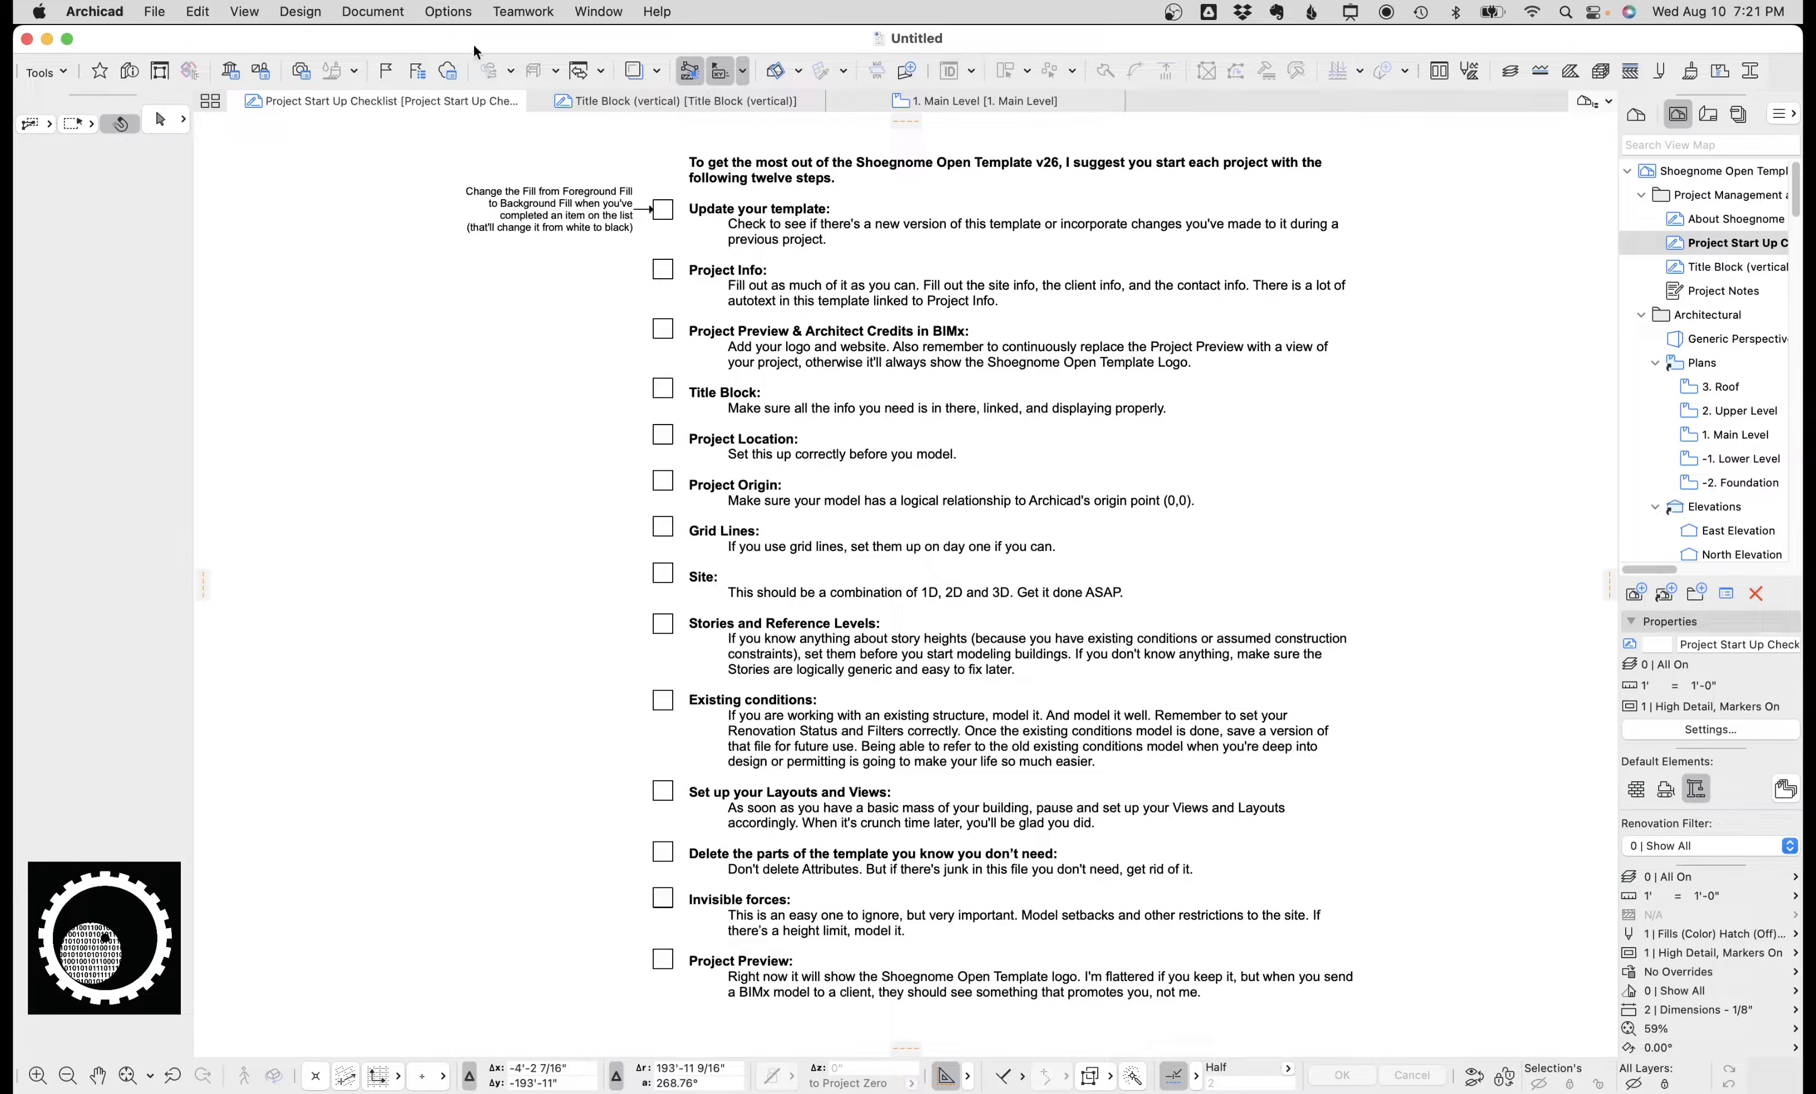
Open Project Info and inspect the project name, description, ID and number fields.
left_click(154, 11)
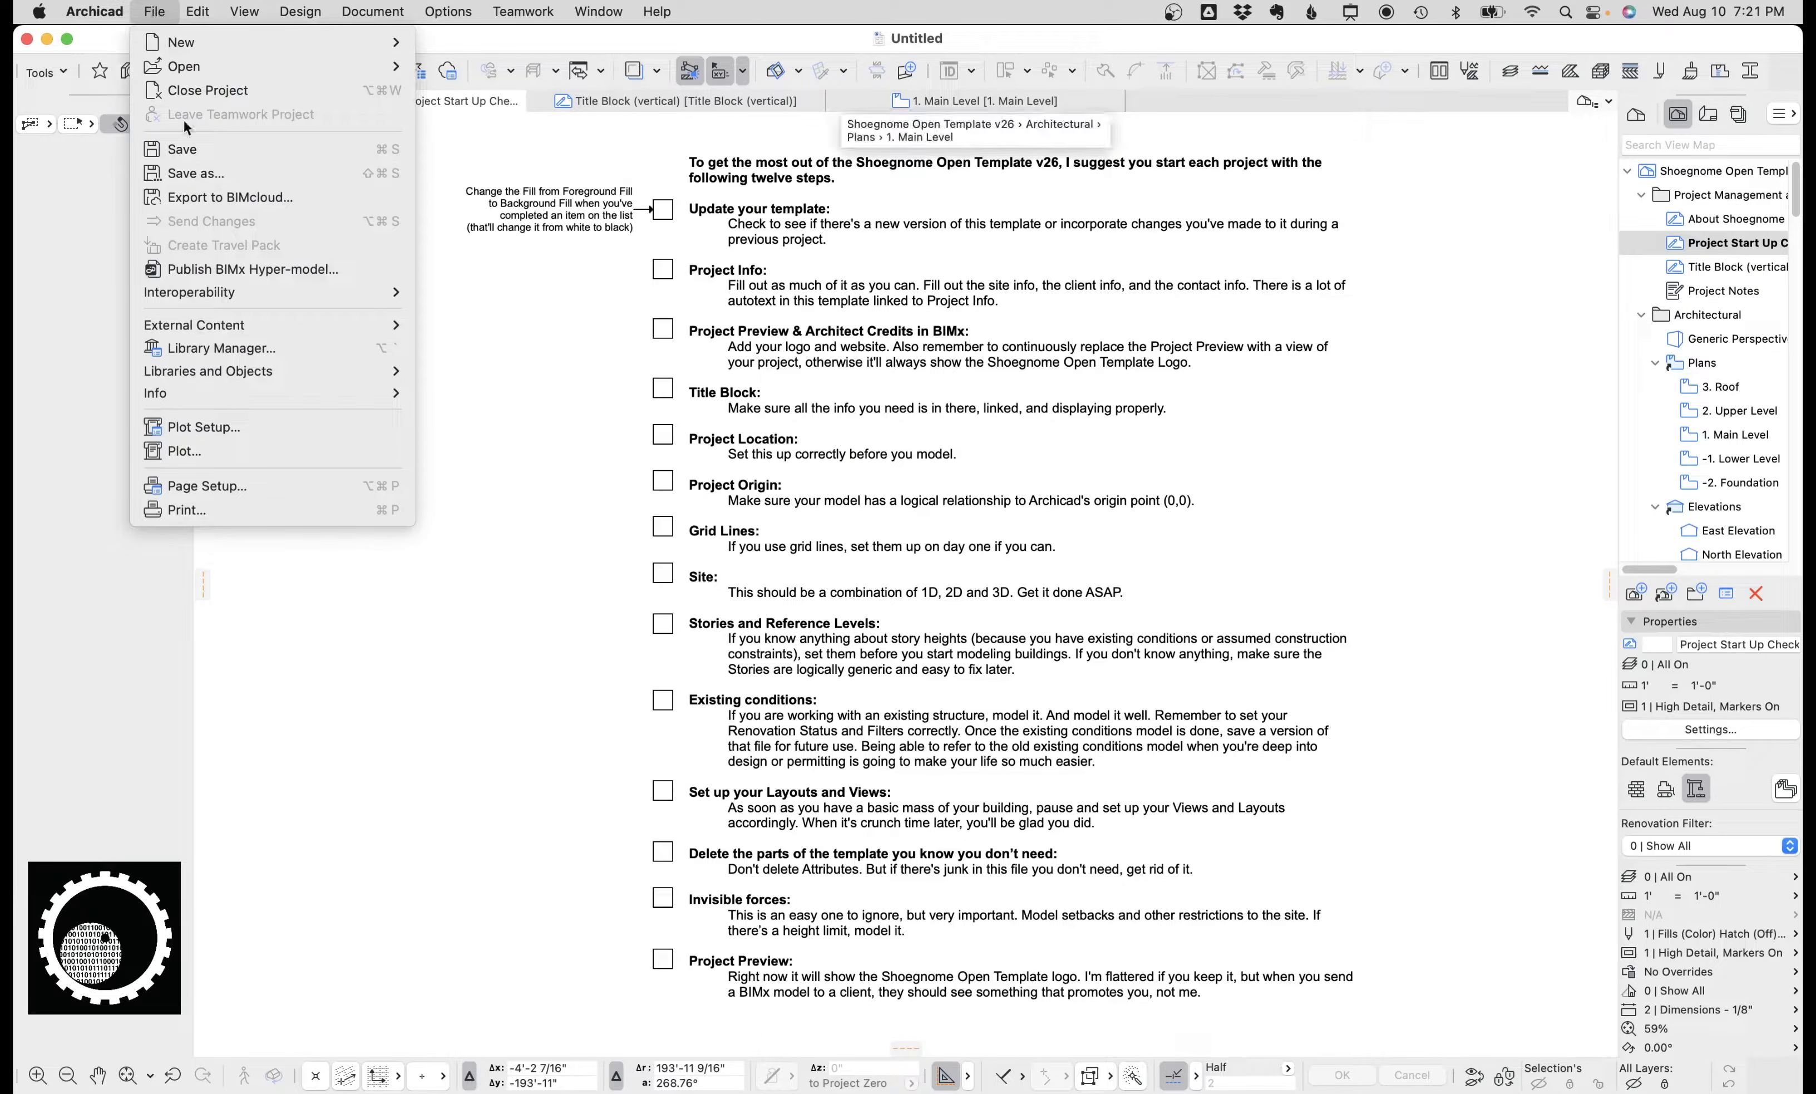
mouse_move(265, 393)
left_click(512, 402)
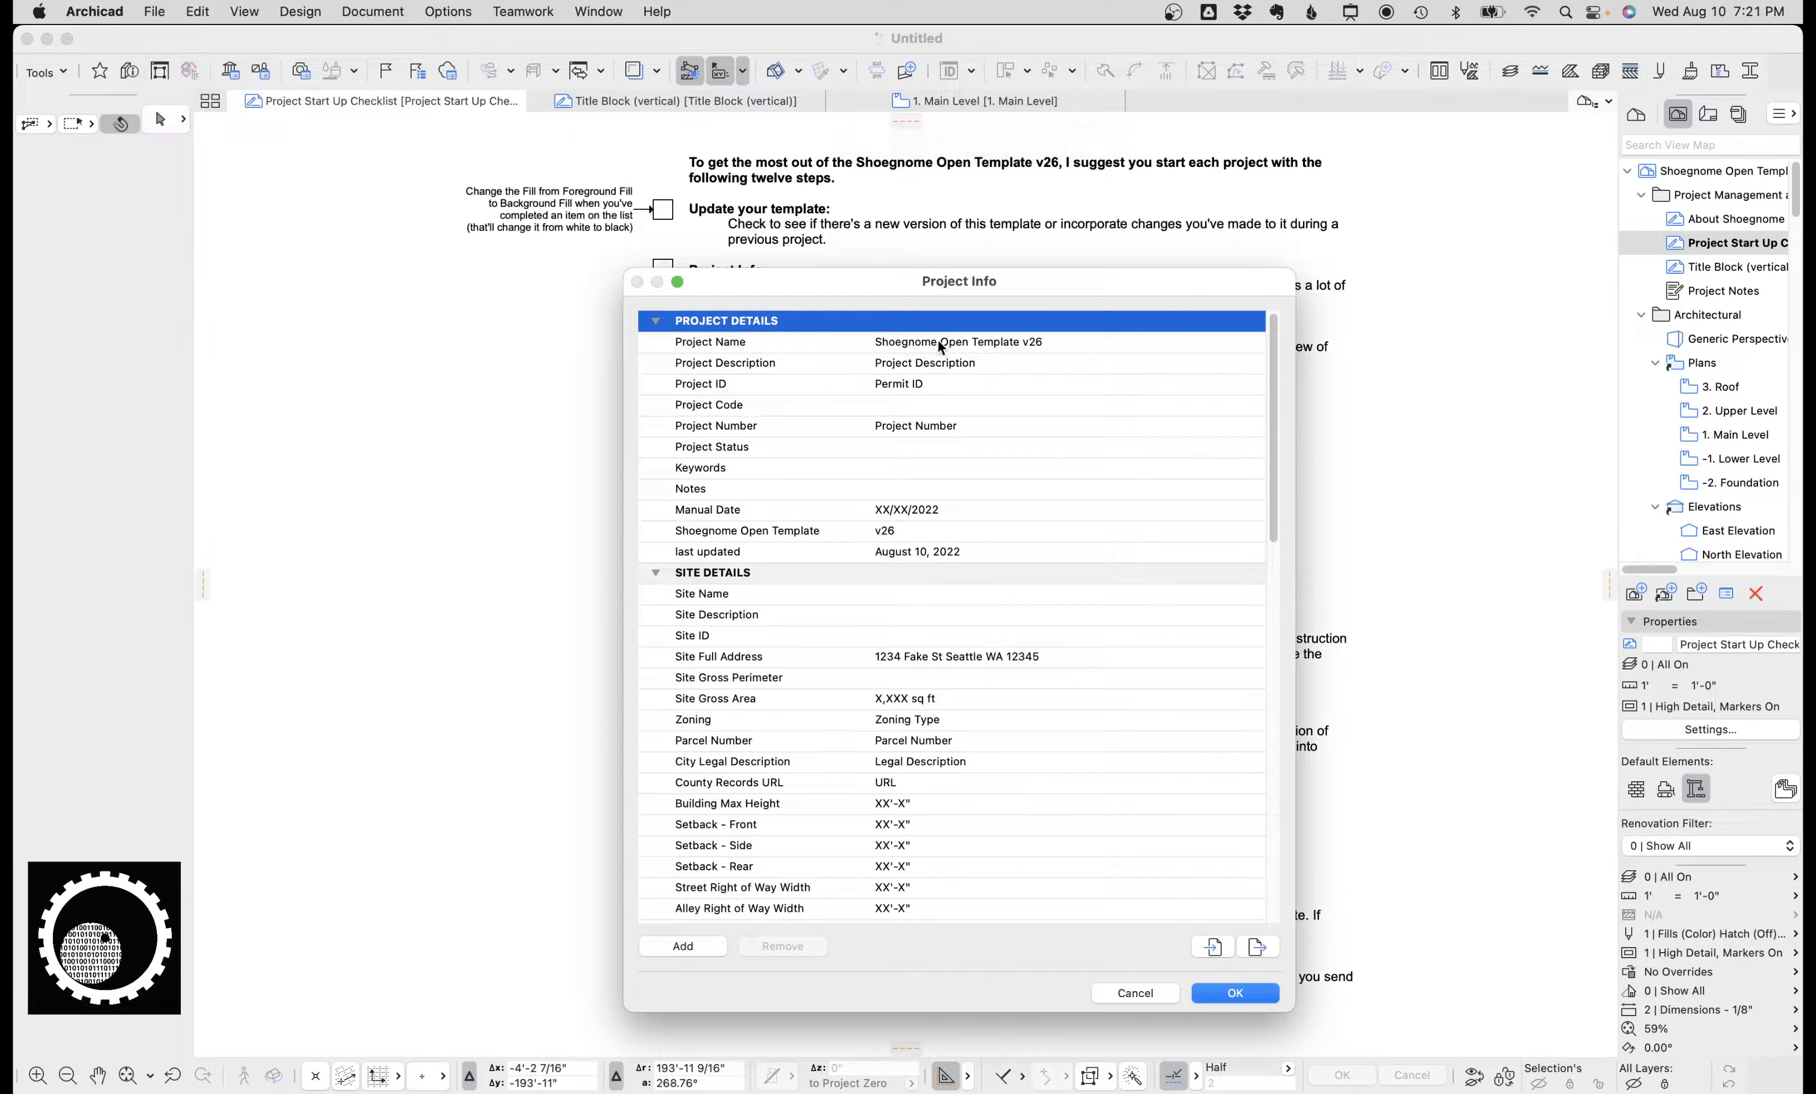
left_click(947, 345)
left_click(956, 363)
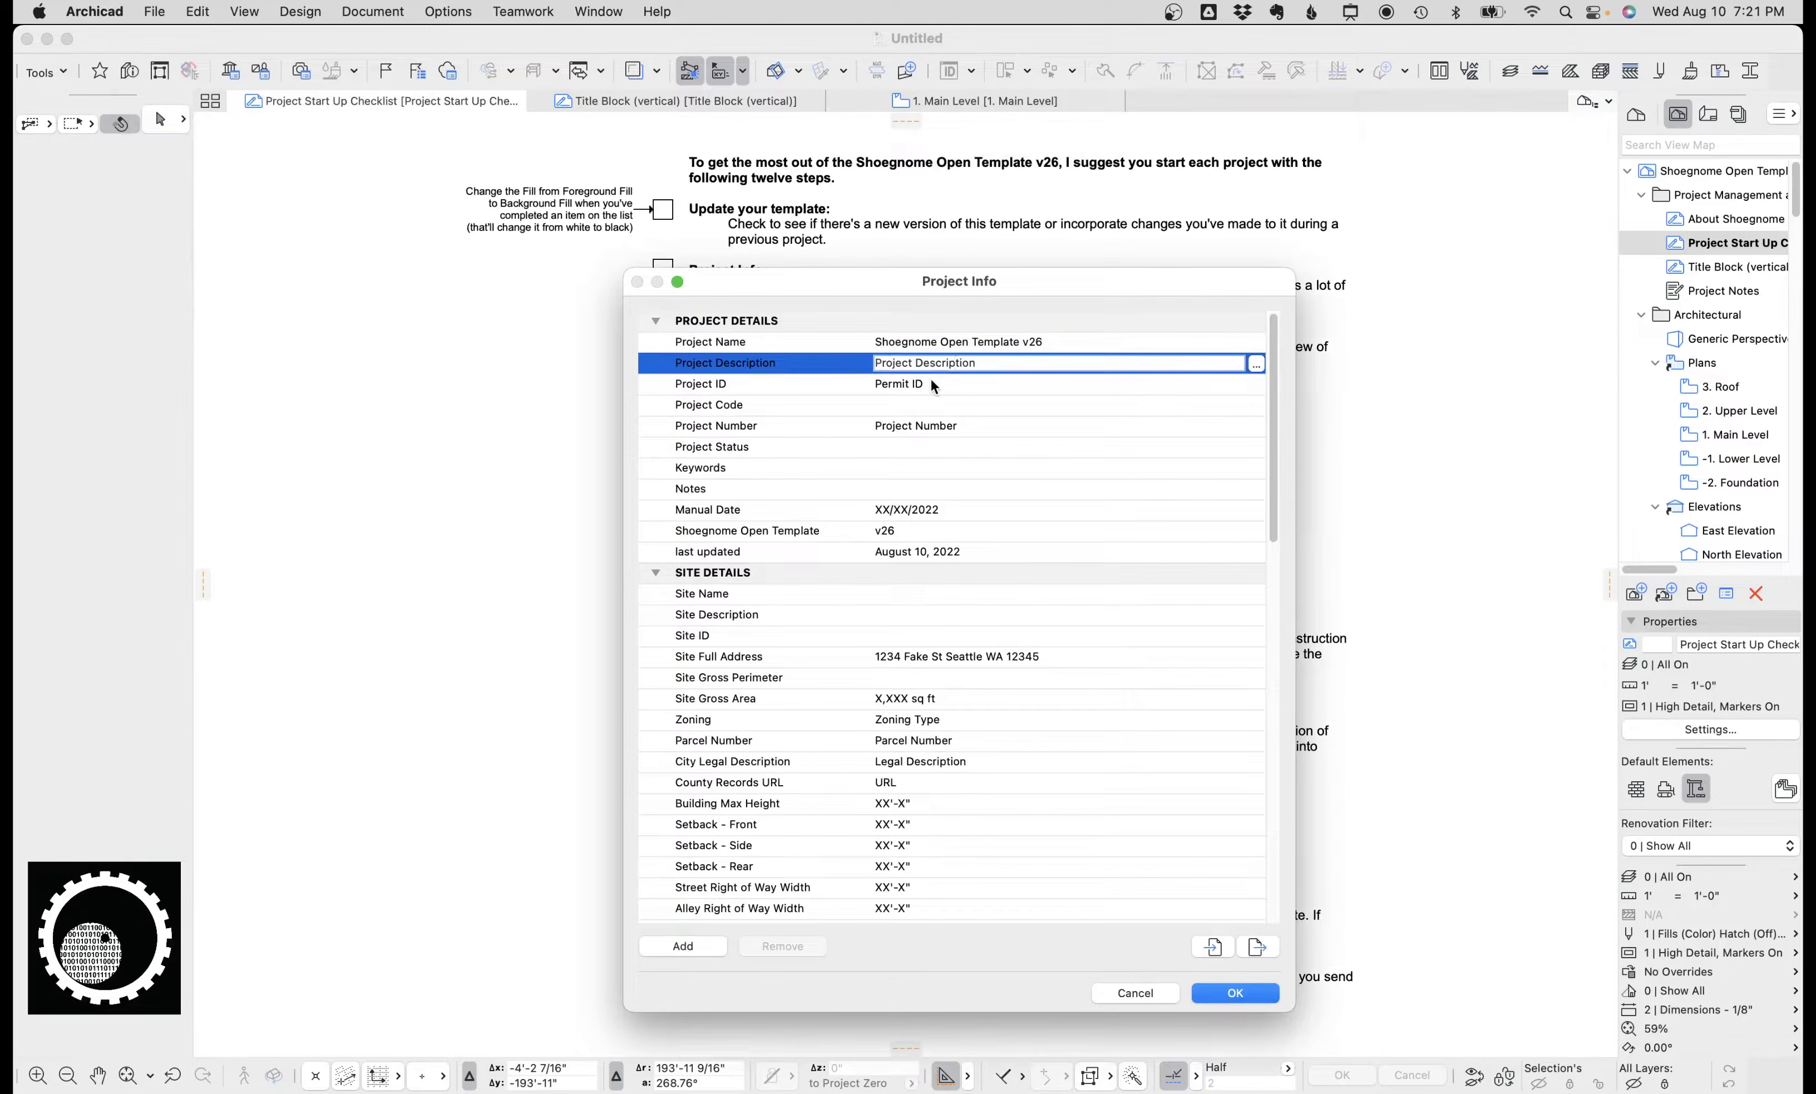
left_click(942, 384)
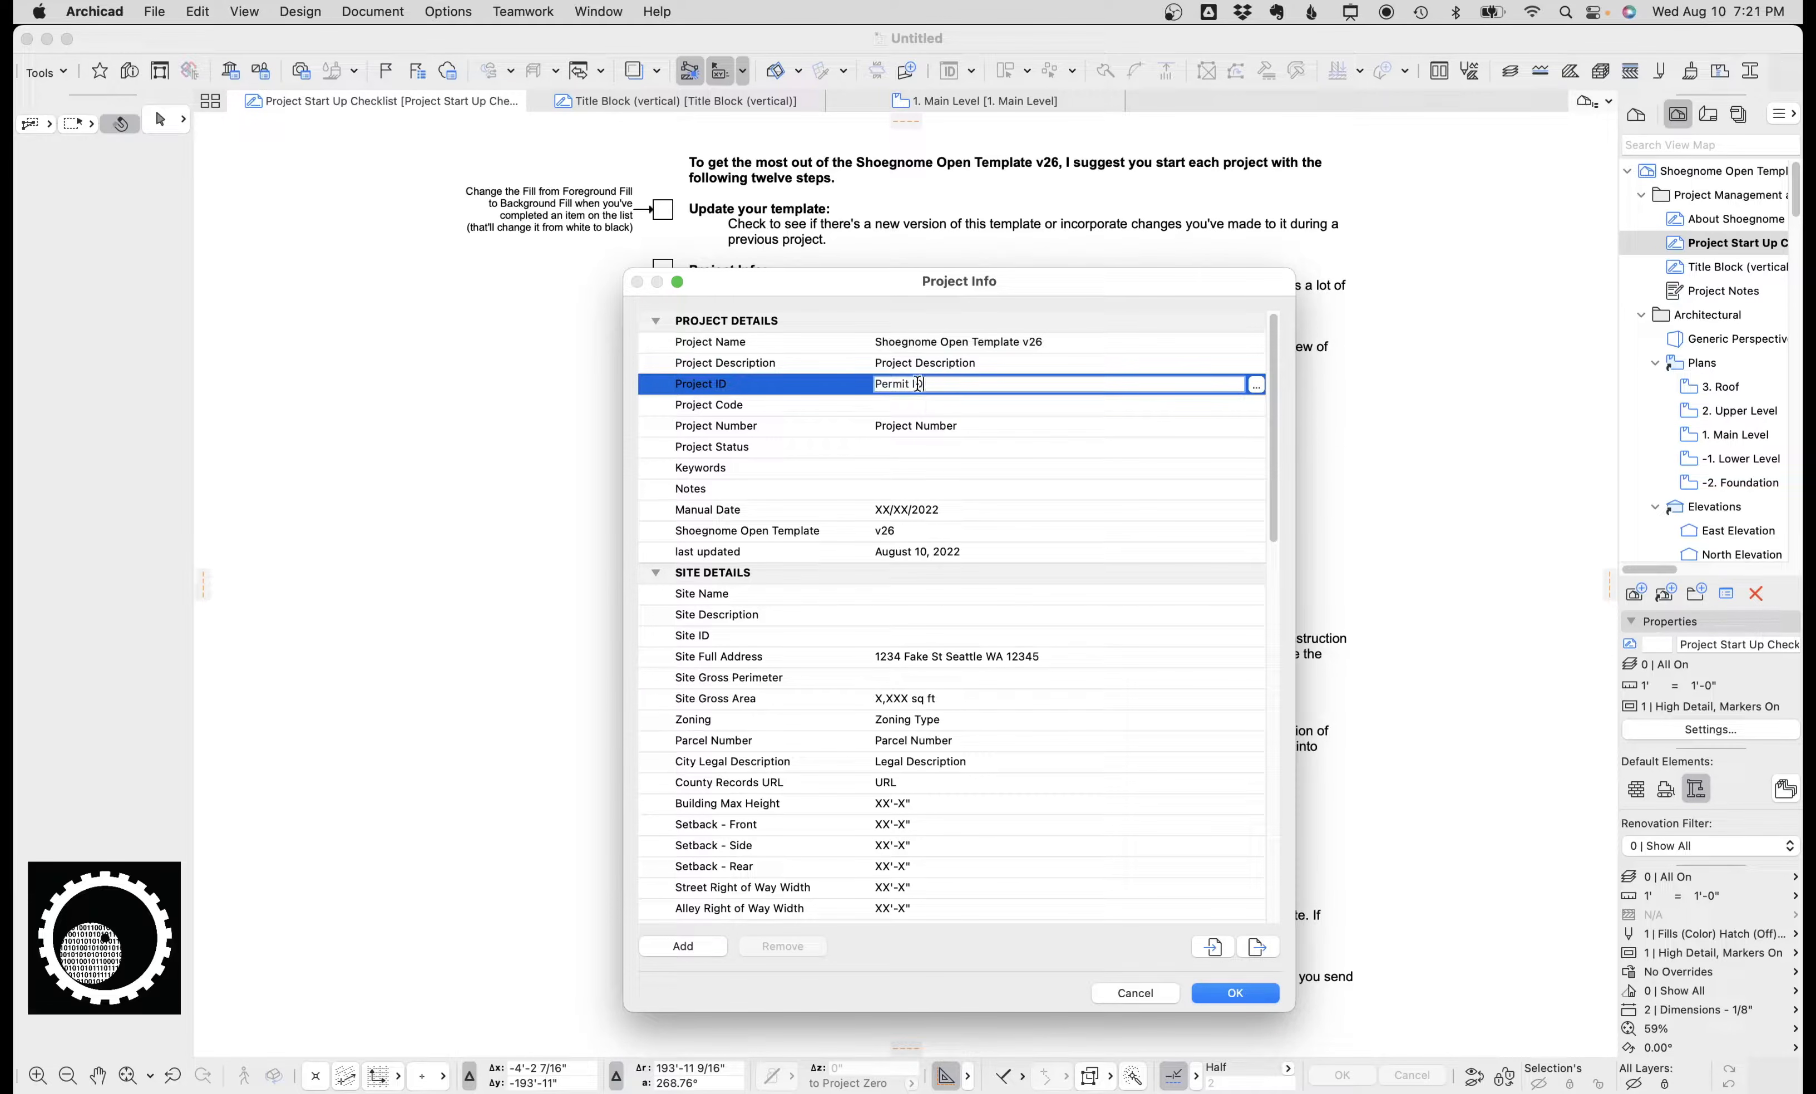
left_click_drag(928, 383, 863, 381)
left_click(928, 426)
Scroll through the site, contact and client details in Project Info, then cancel the dialog.
scroll(948, 383, "down", 15)
scroll(928, 441, "down", 5)
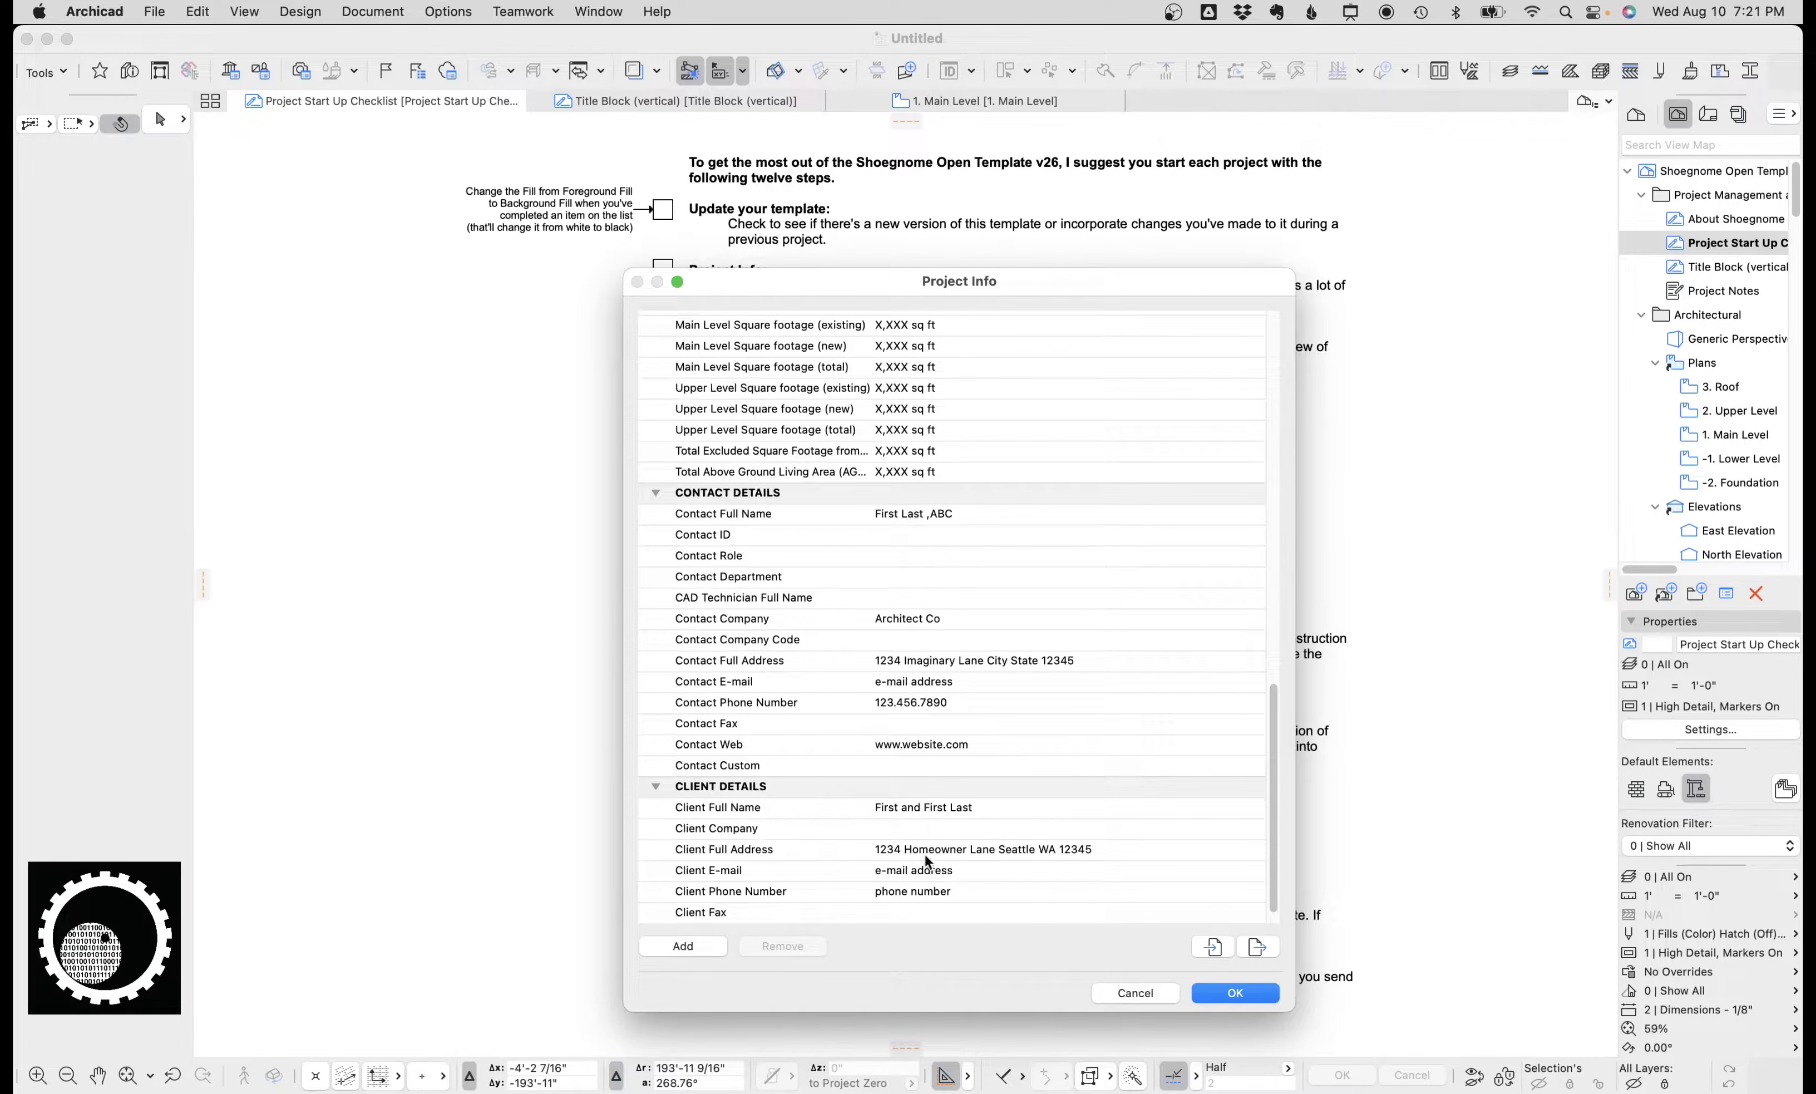
scroll(928, 860, "down", 1)
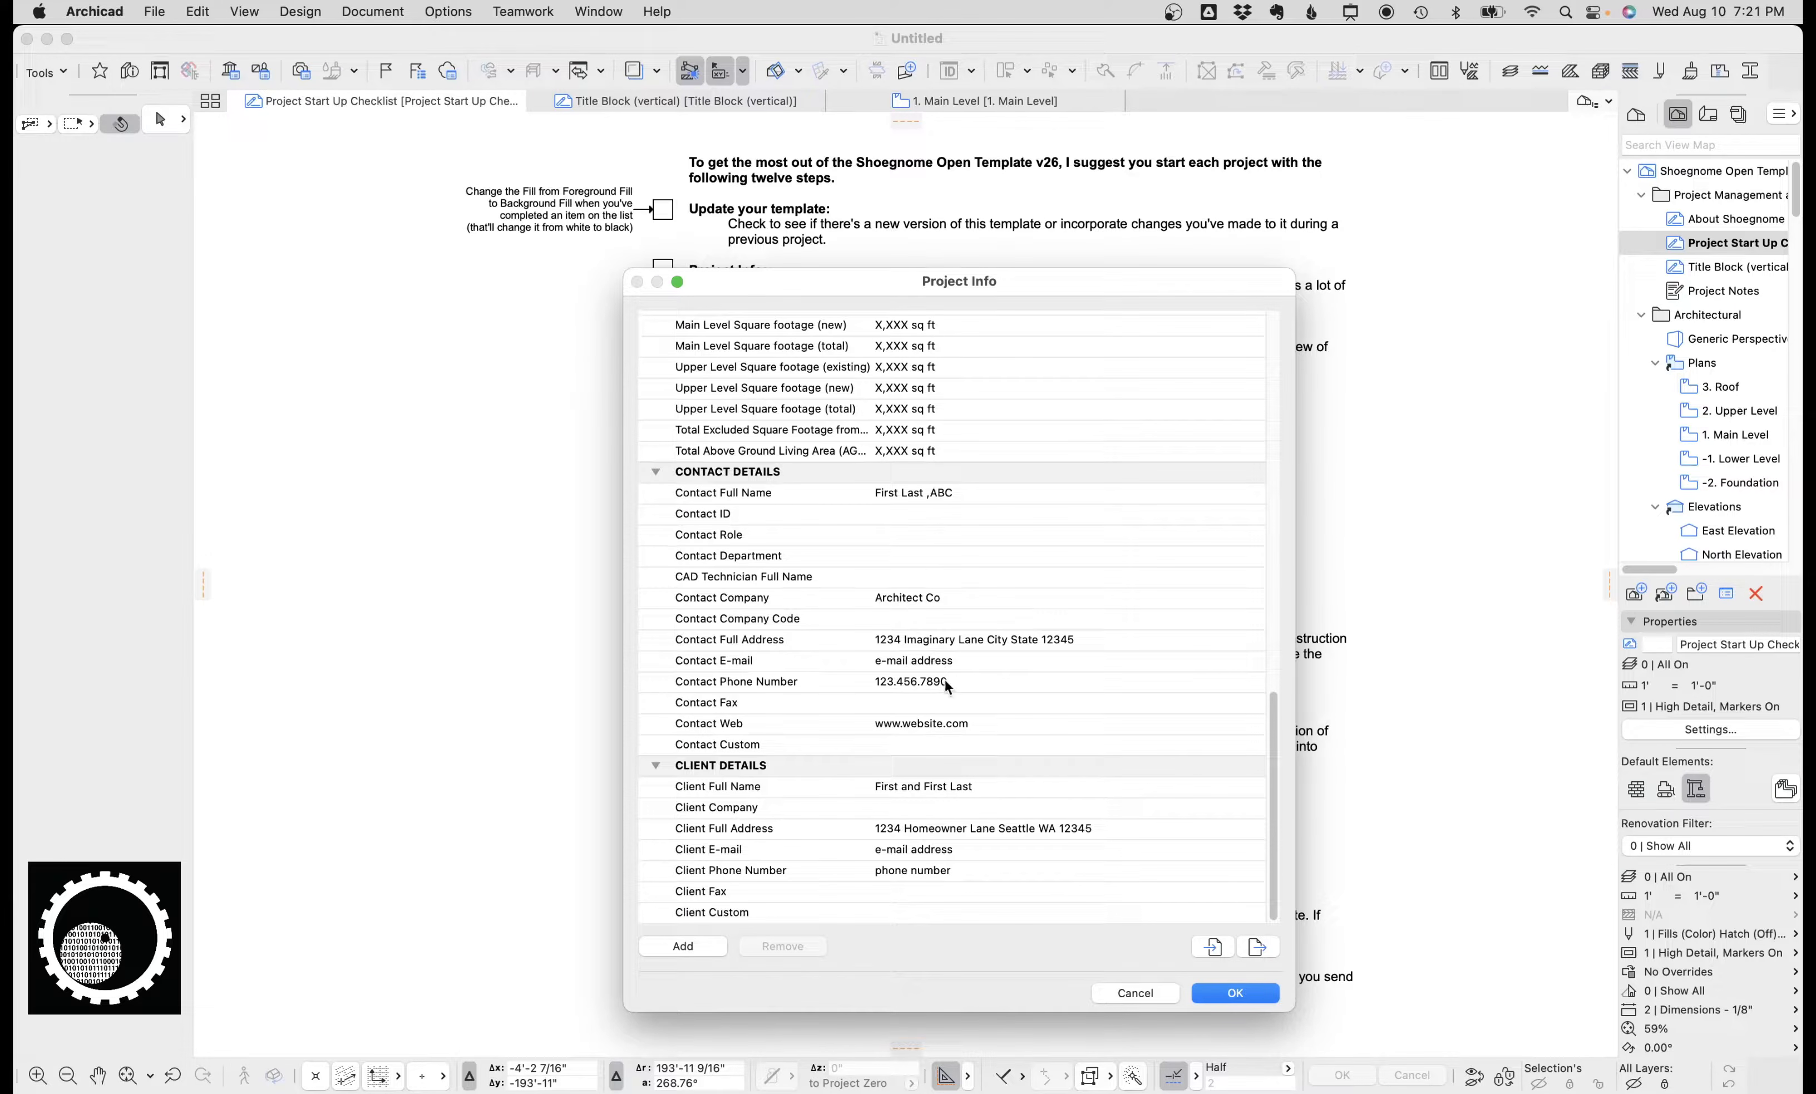
scroll(946, 691, "up", 6)
scroll(945, 692, "up", 20)
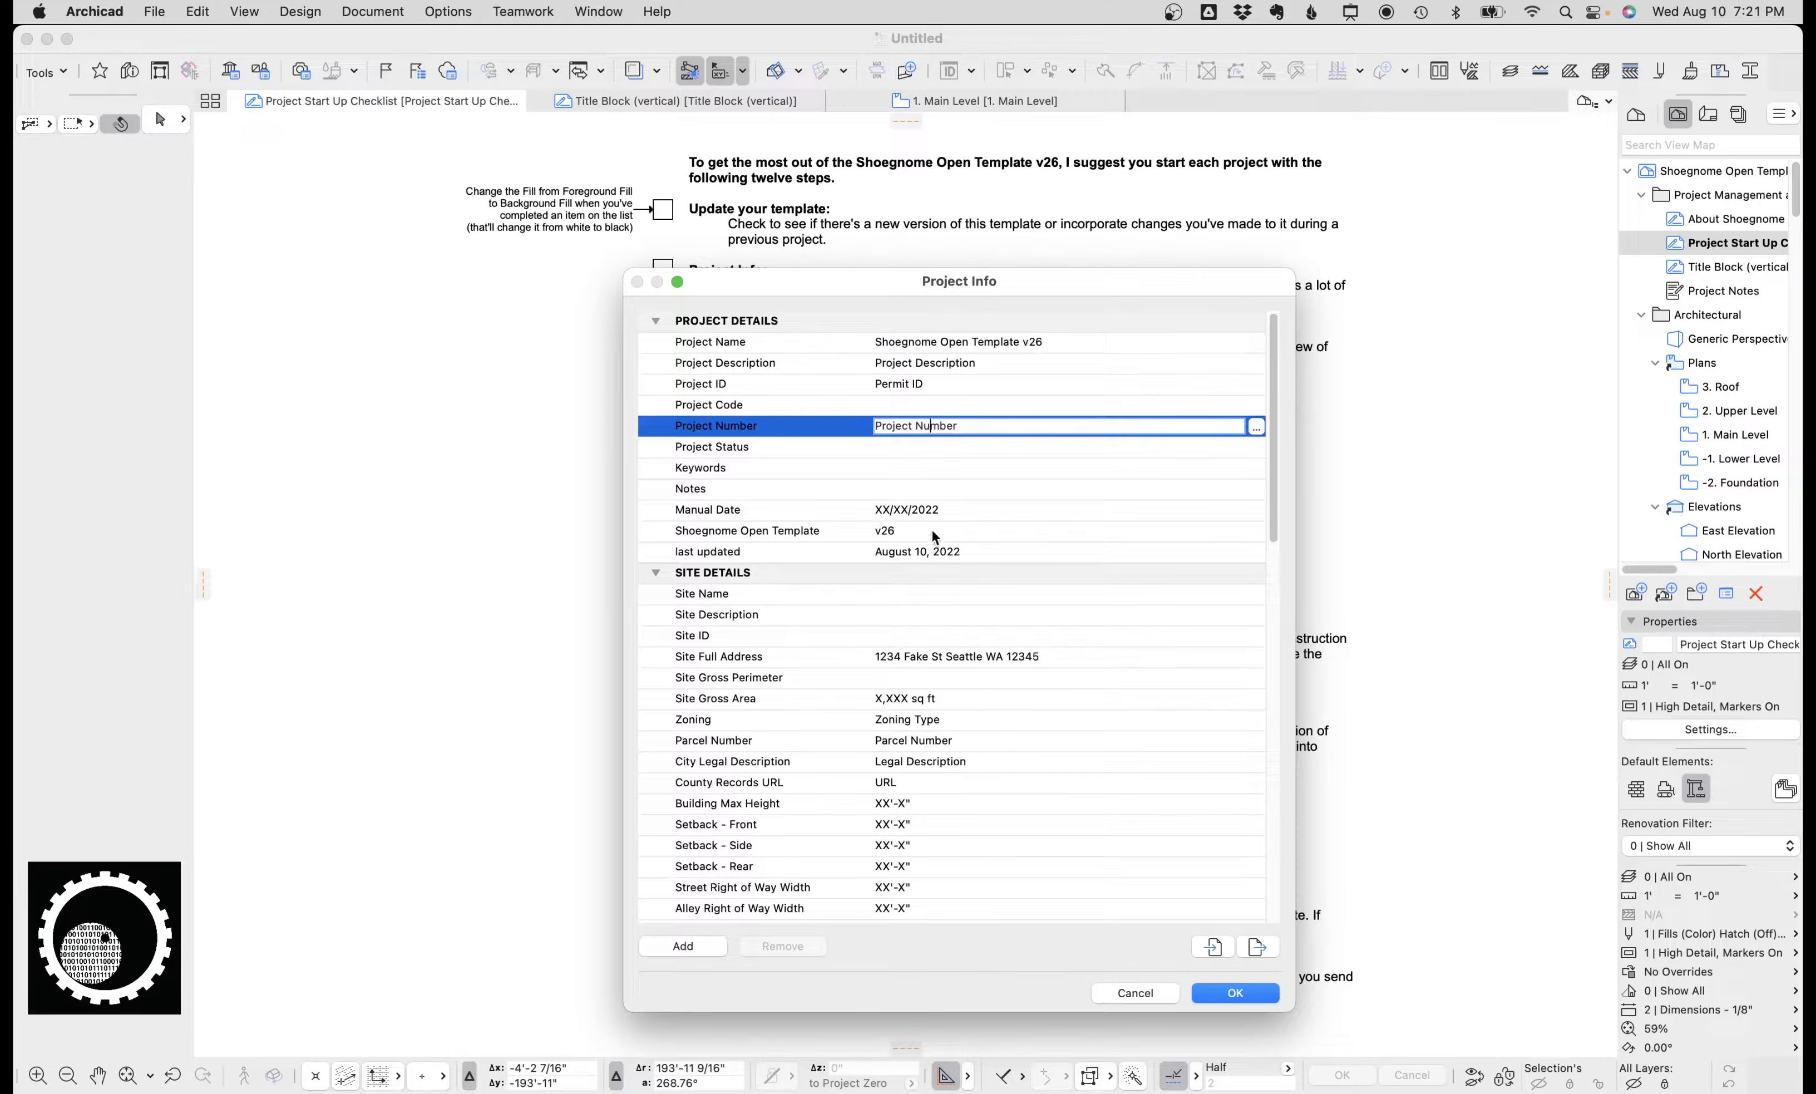
left_click(926, 661)
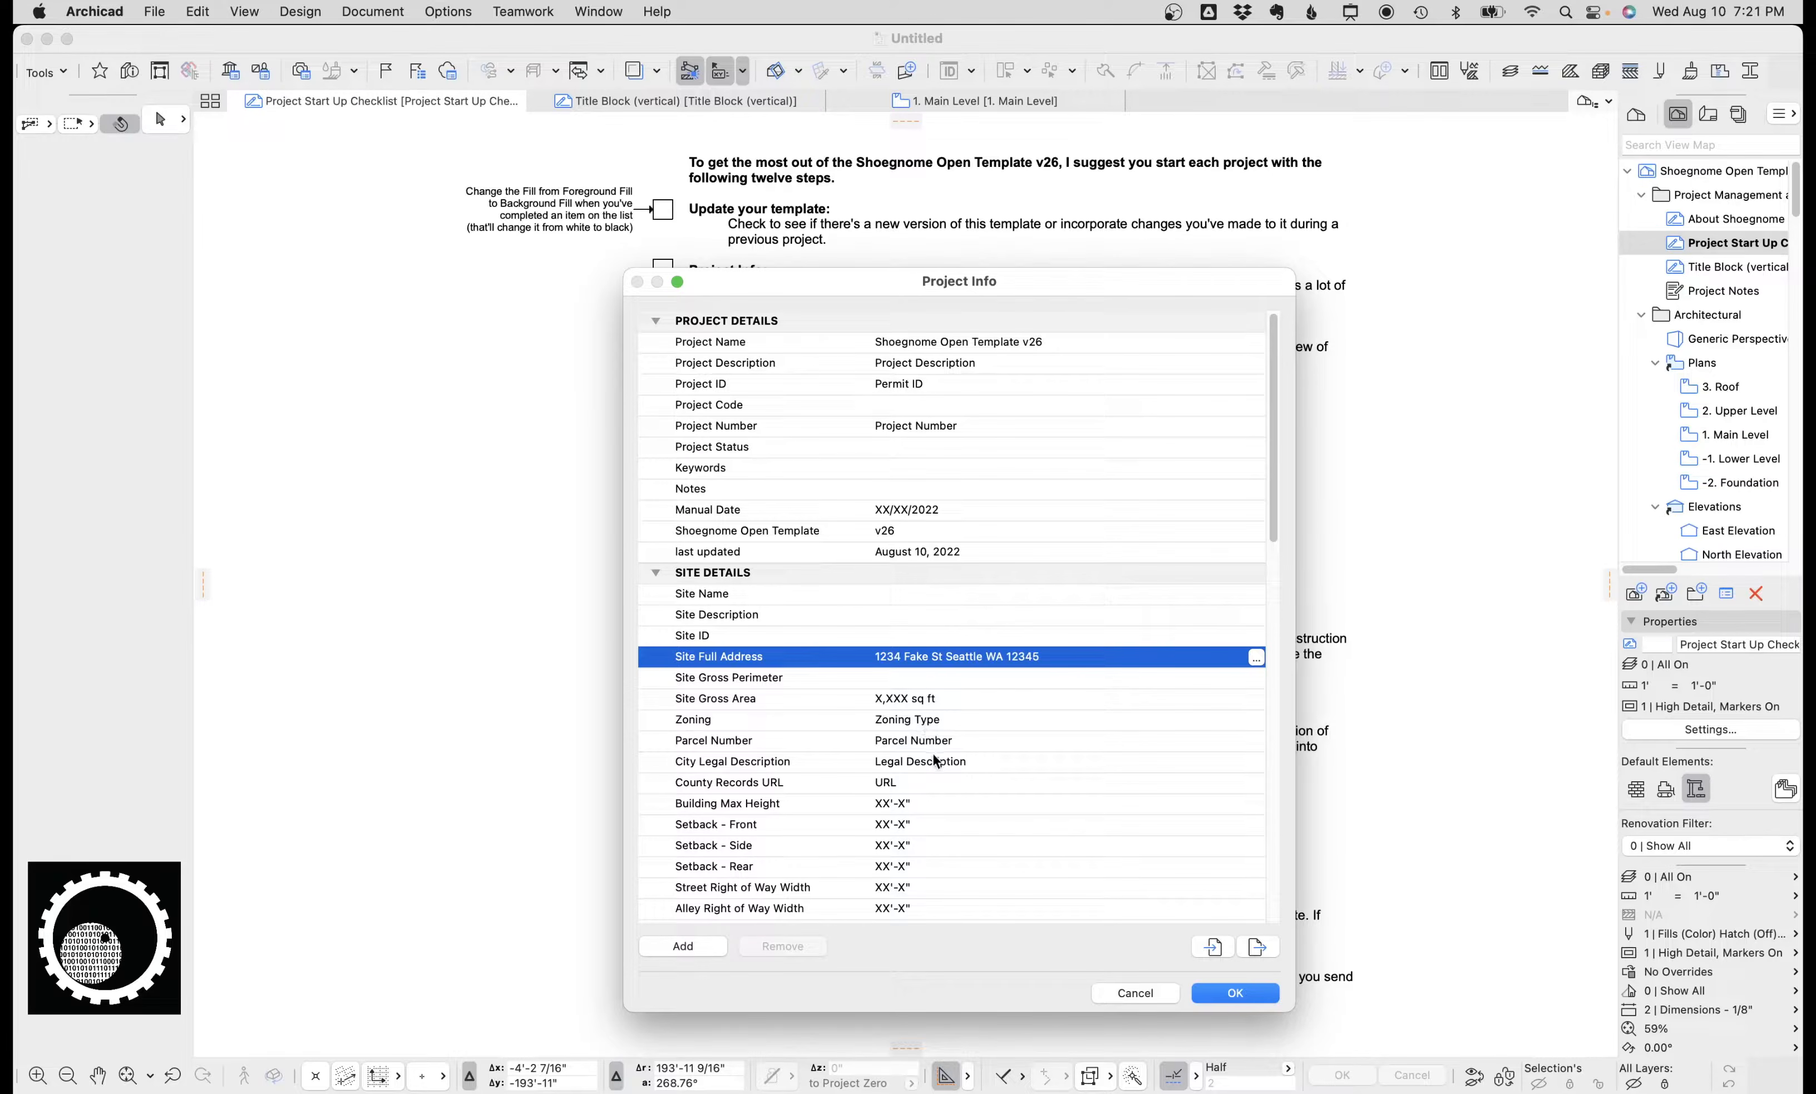
left_click(1151, 999)
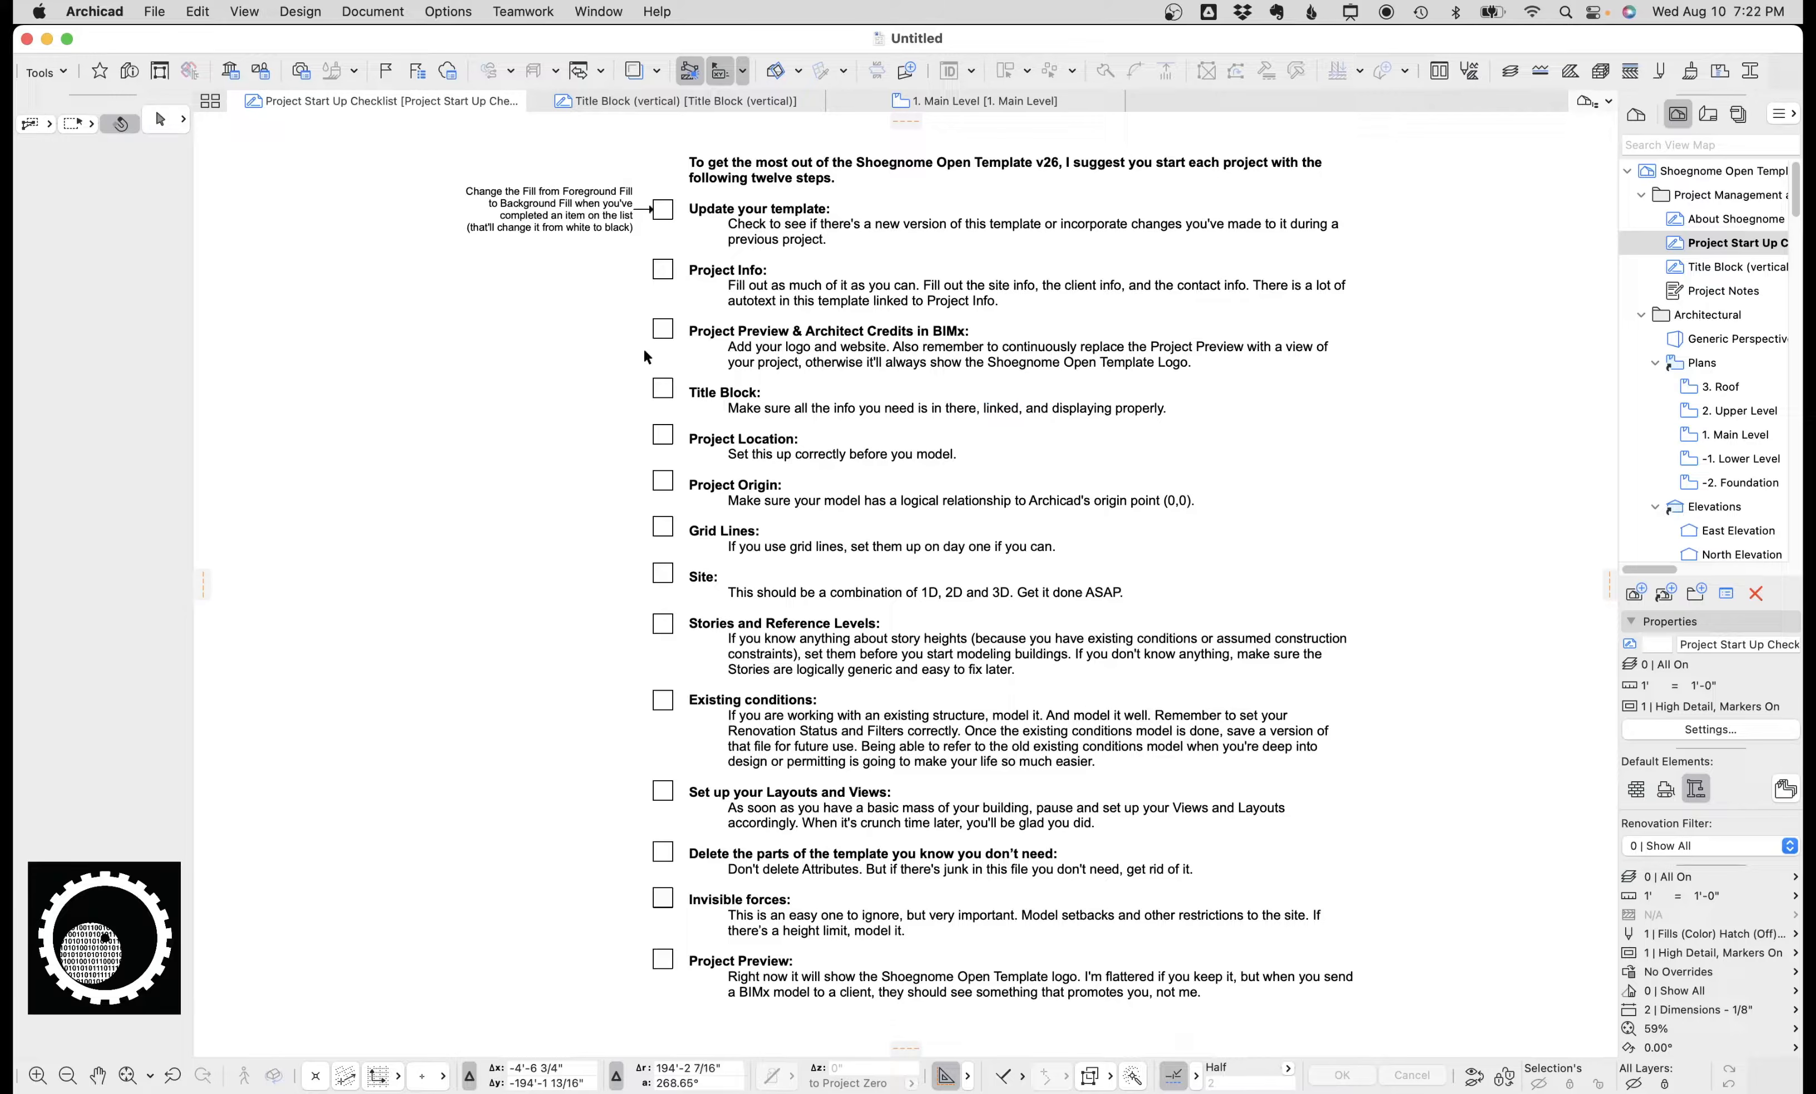
Open Project Preview & Architect Credits in BIMx and check the preview image source options.
left_click(154, 11)
mouse_move(266, 397)
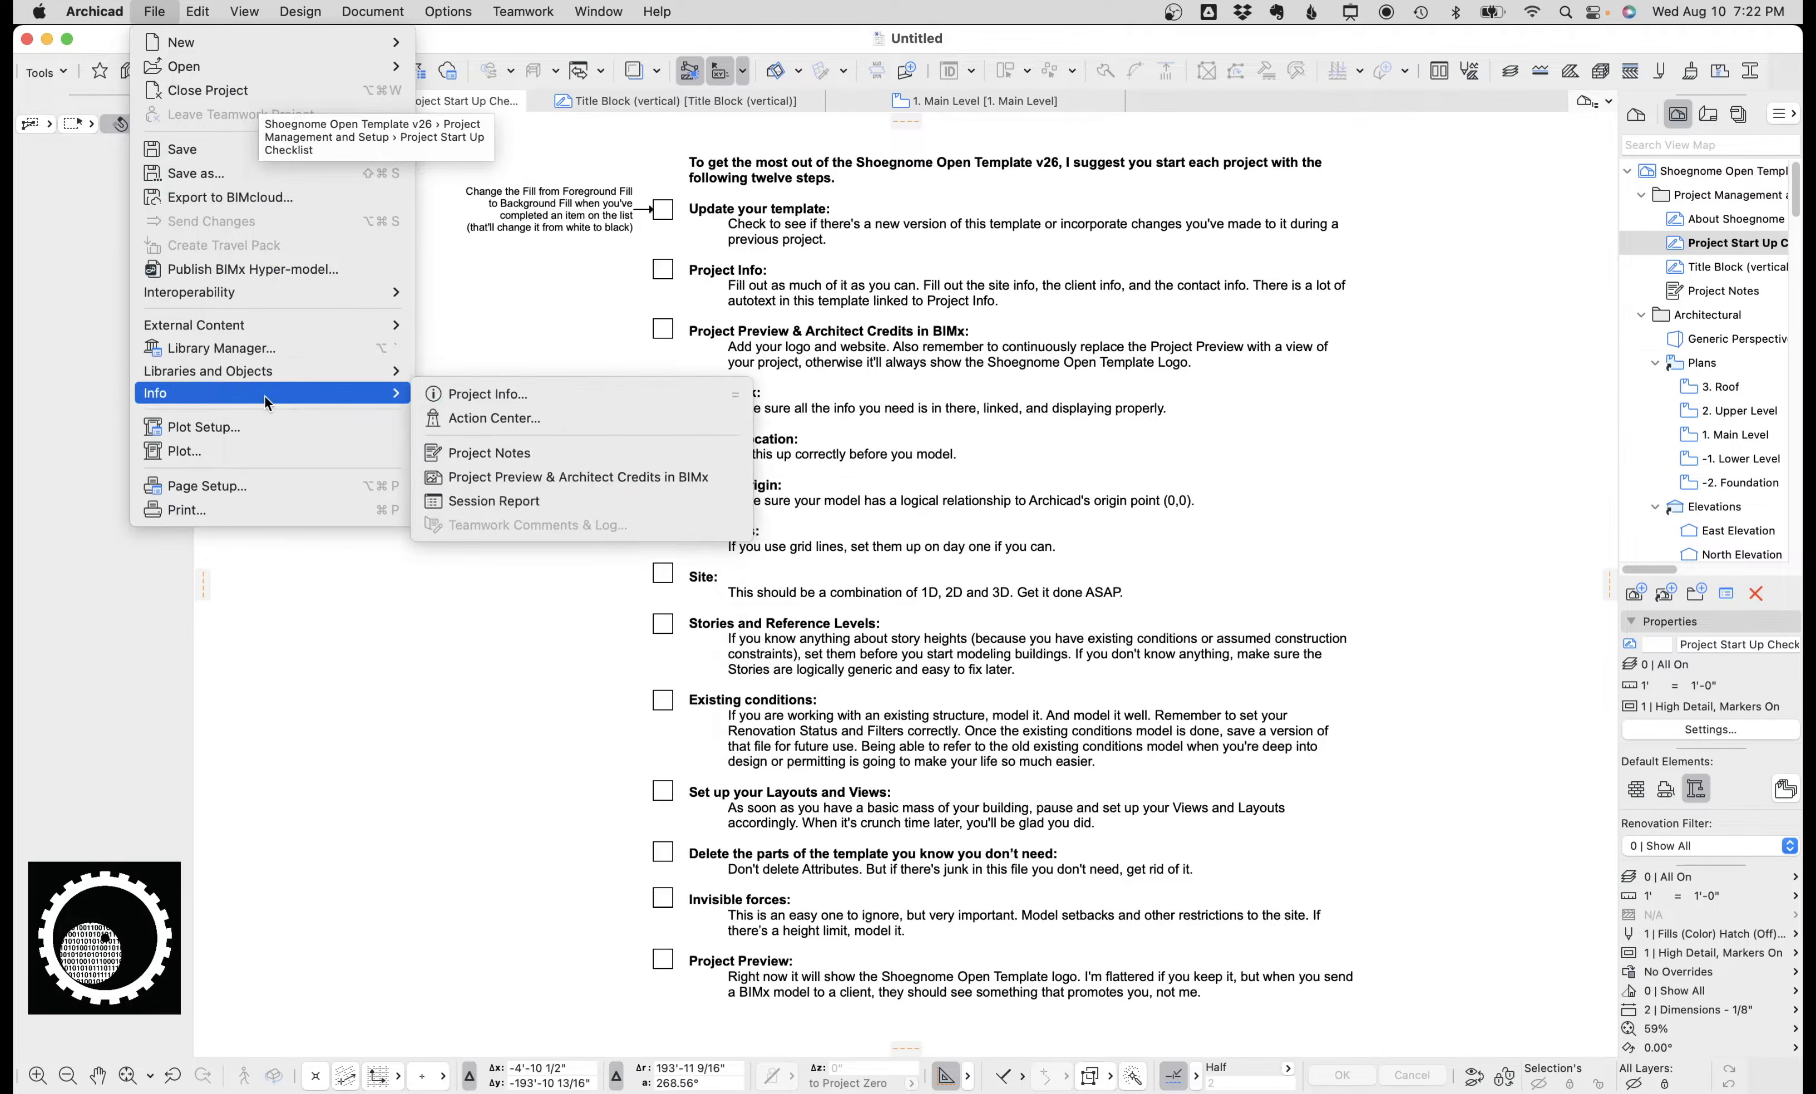
left_click(603, 477)
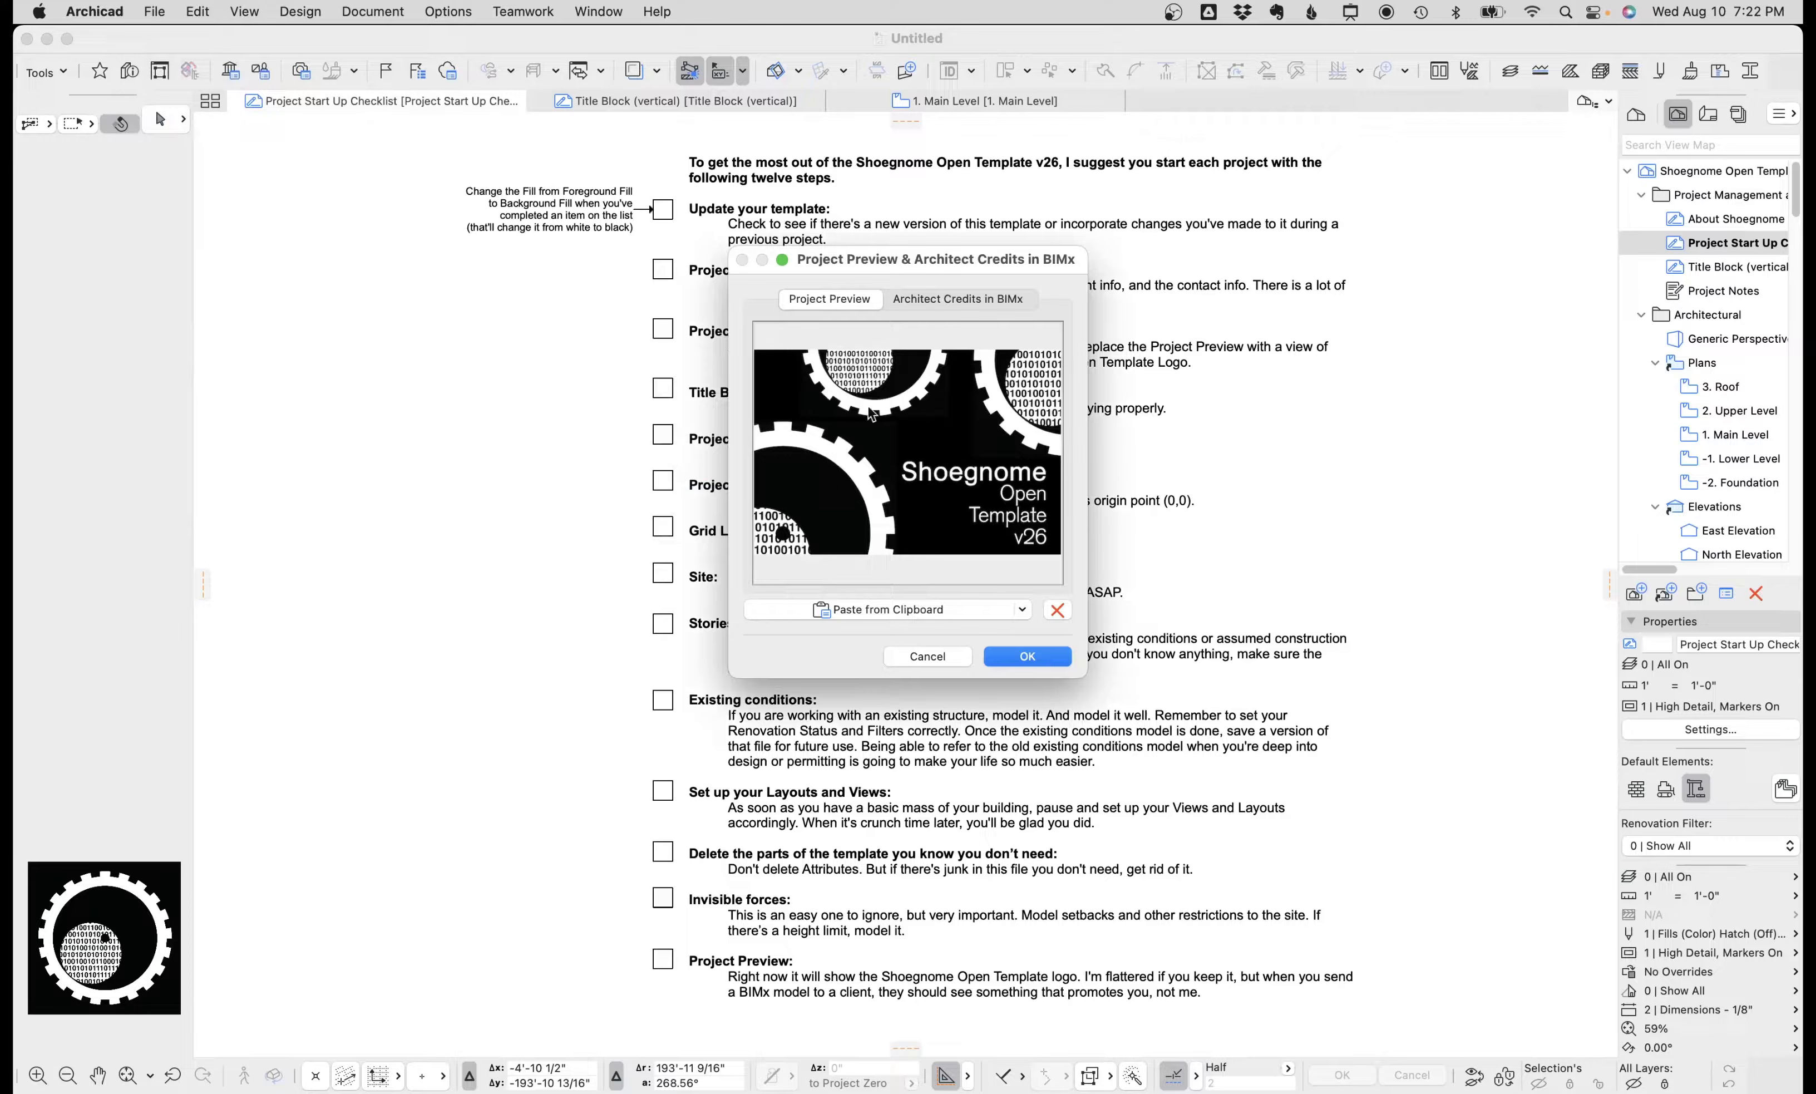
left_click(1023, 610)
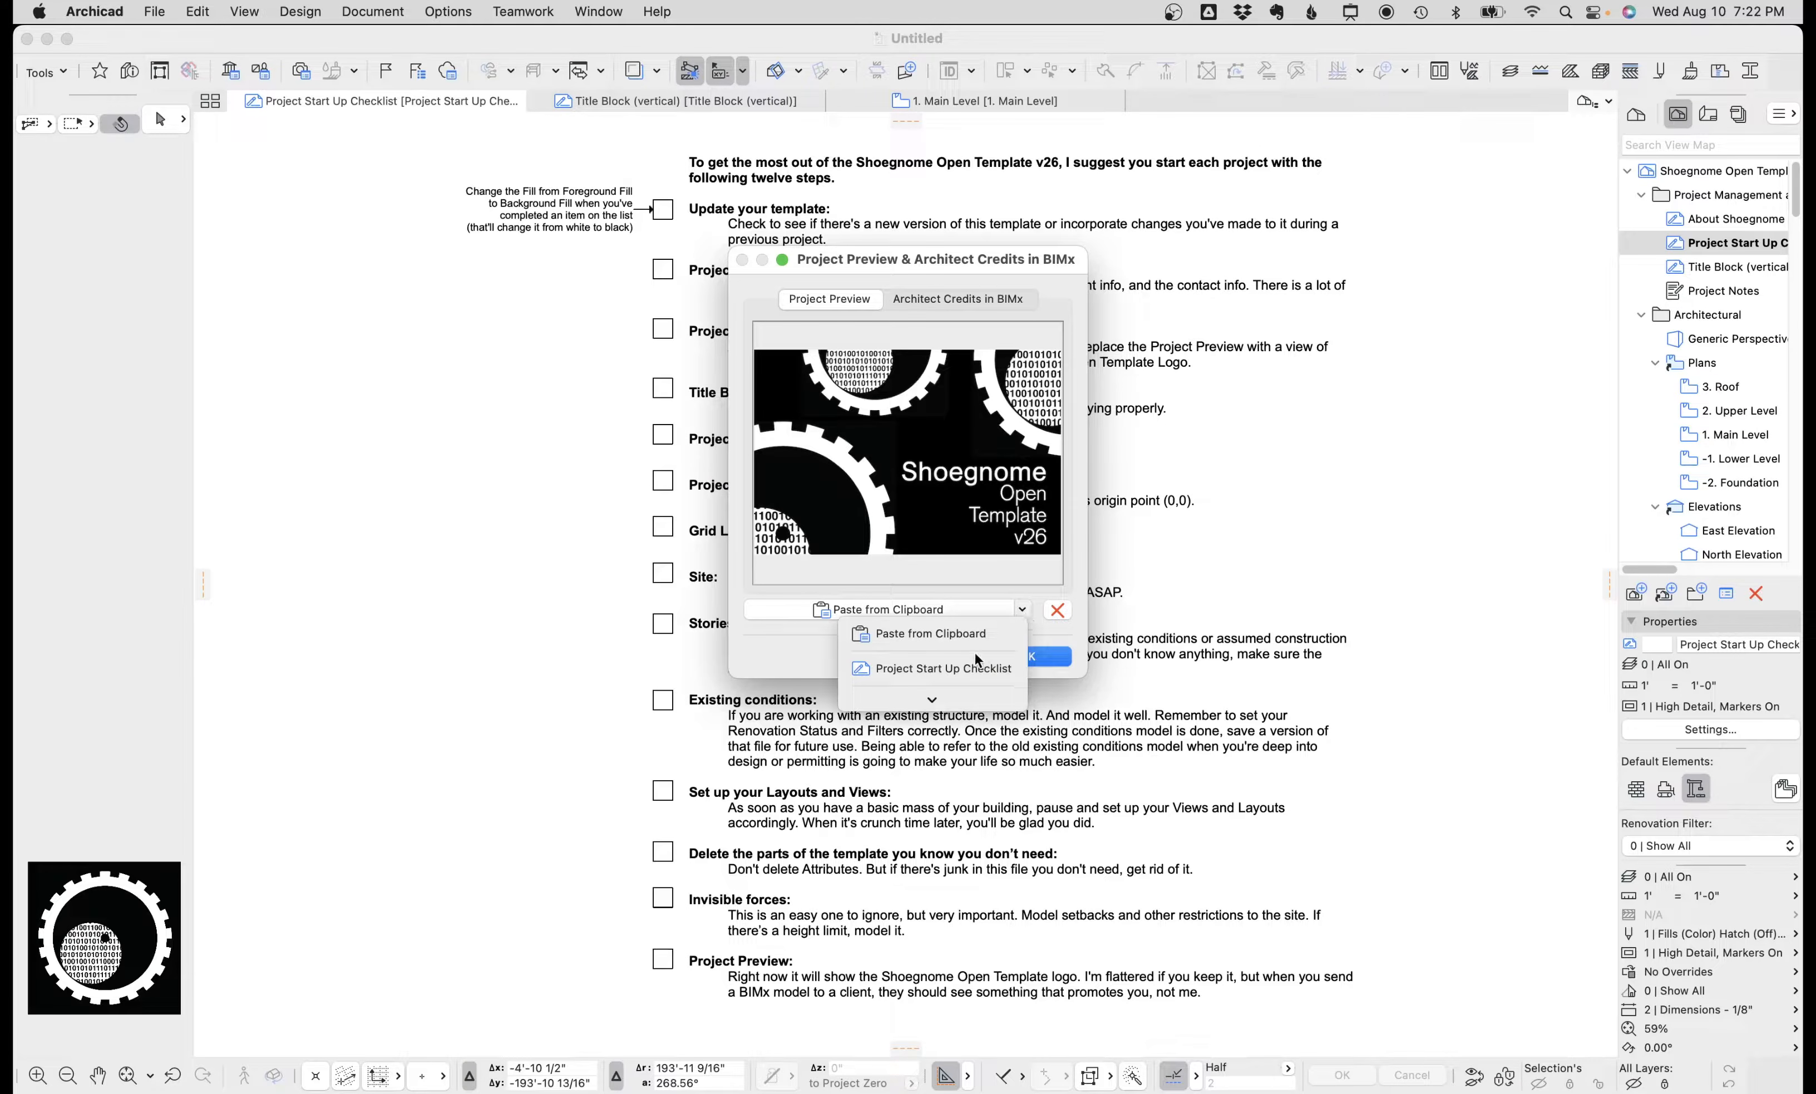
mouse_move(936, 701)
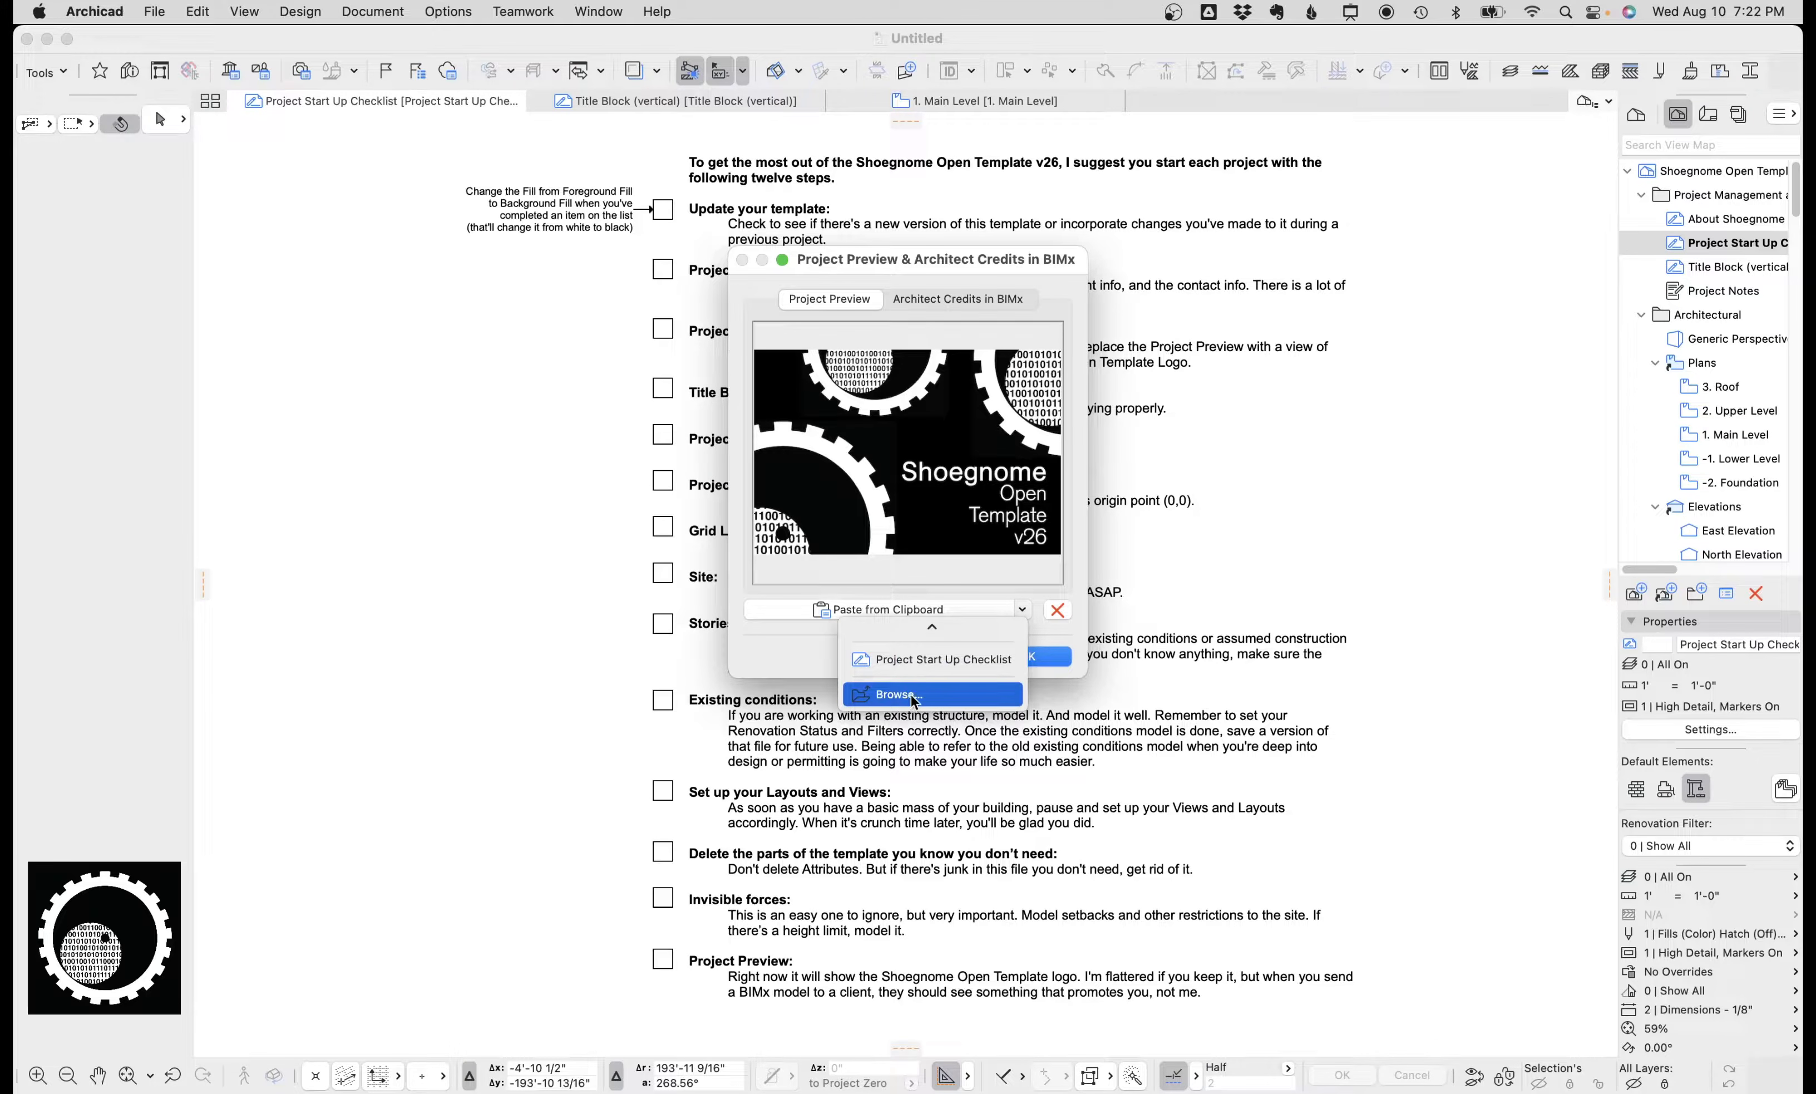
left_click(966, 541)
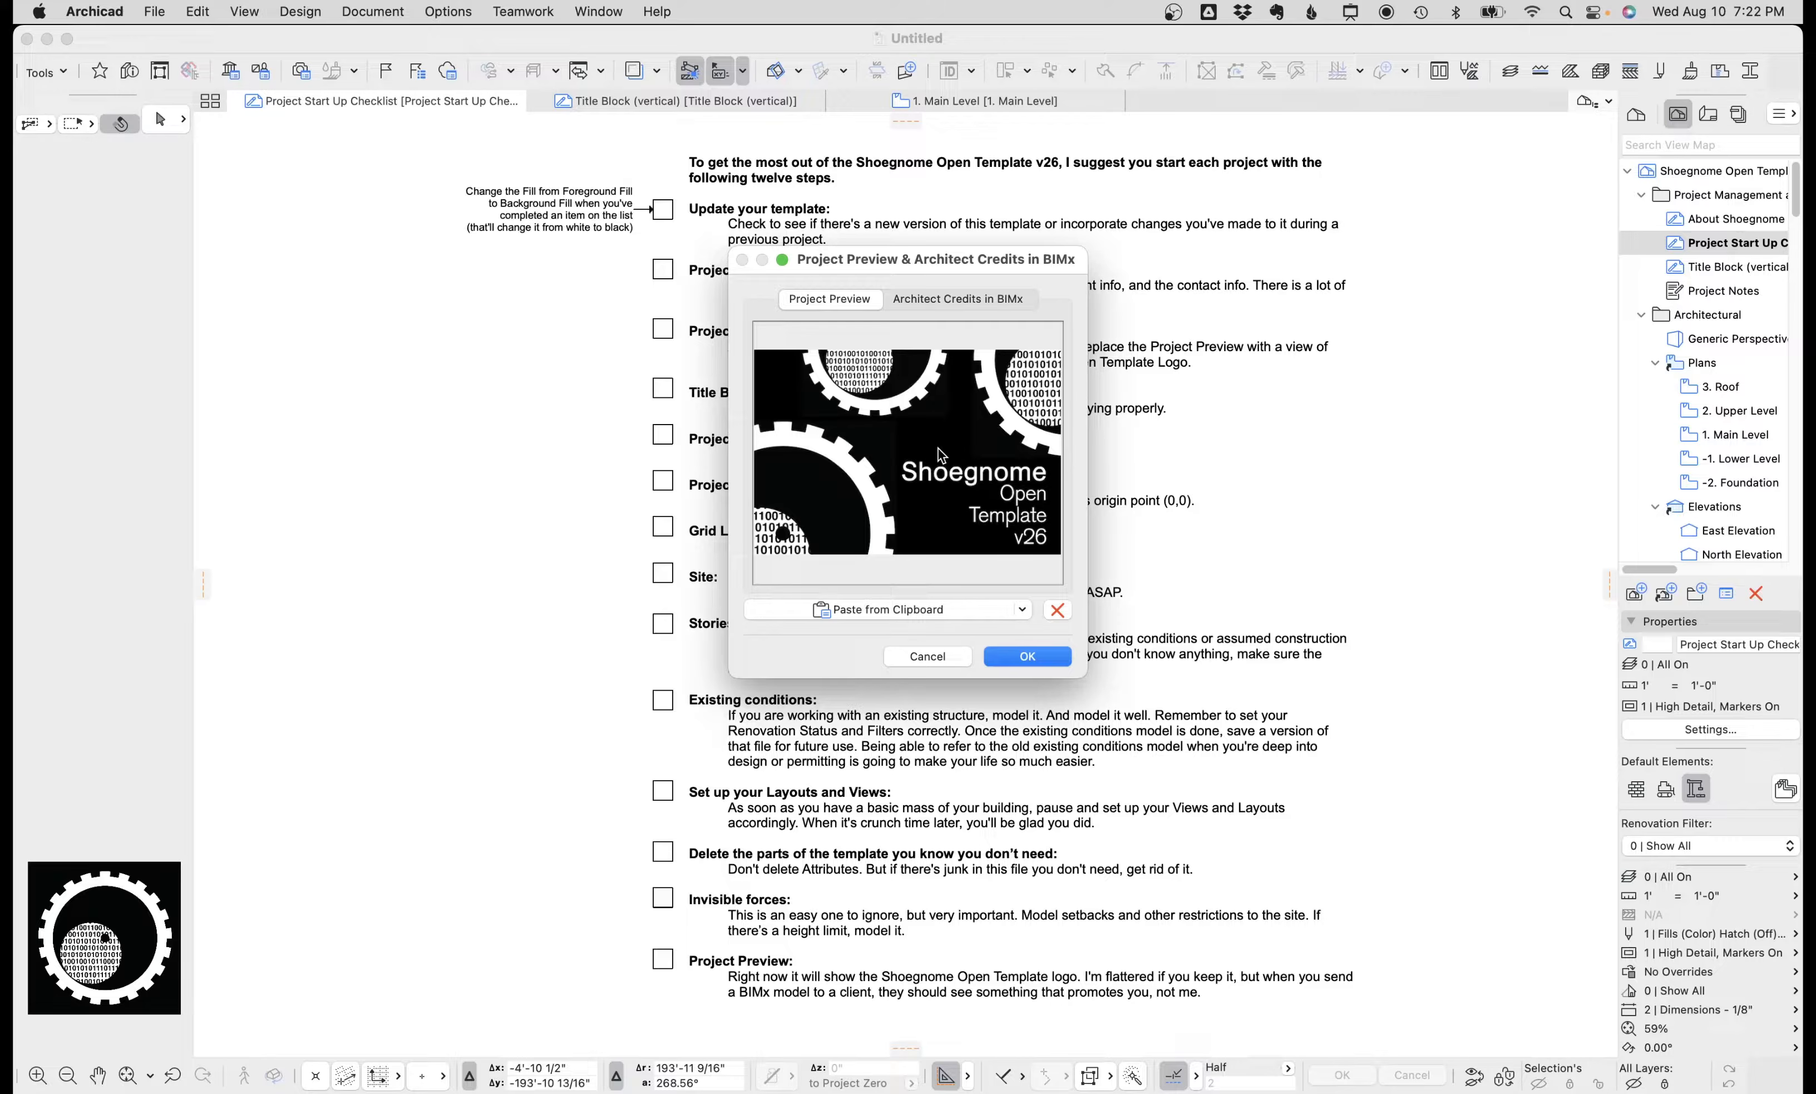
Inspect the Architect Credits fields for display text and website, then close the dialog.
left_click(930, 299)
left_click(917, 333)
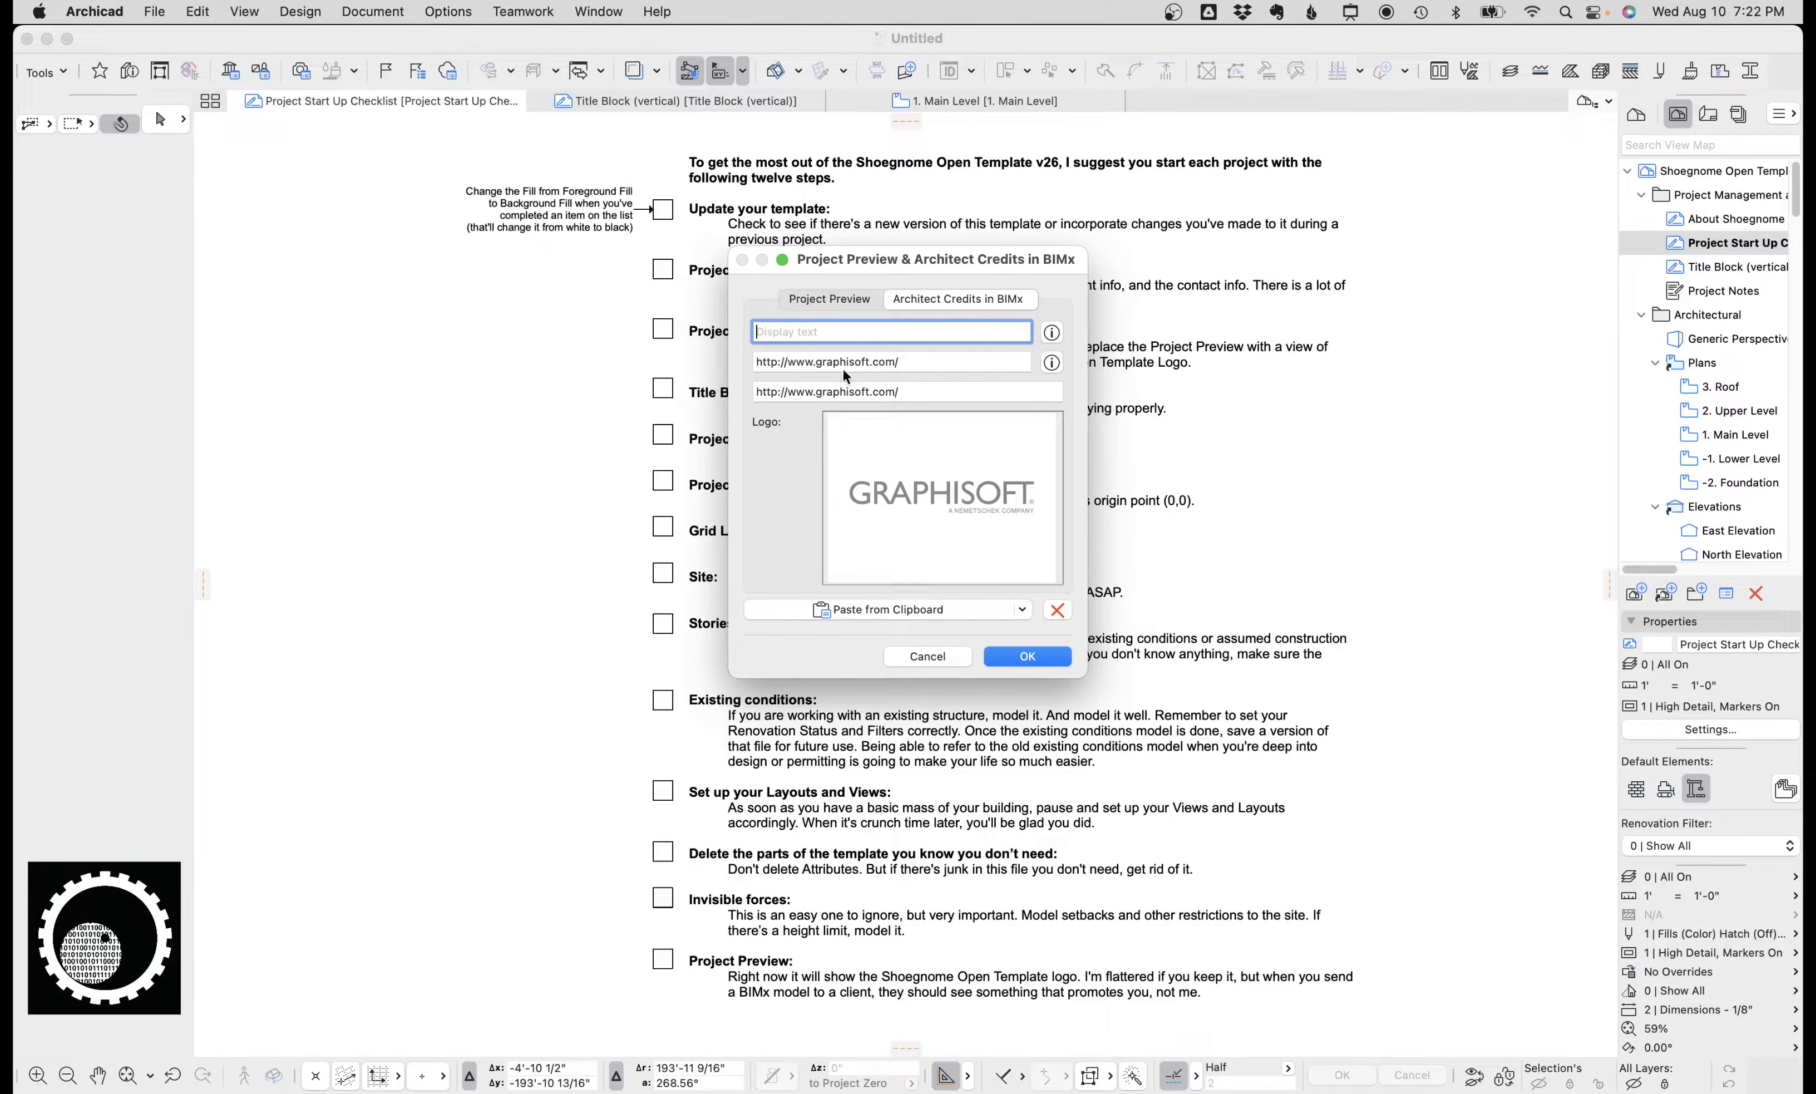
left_click_drag(915, 361, 755, 360)
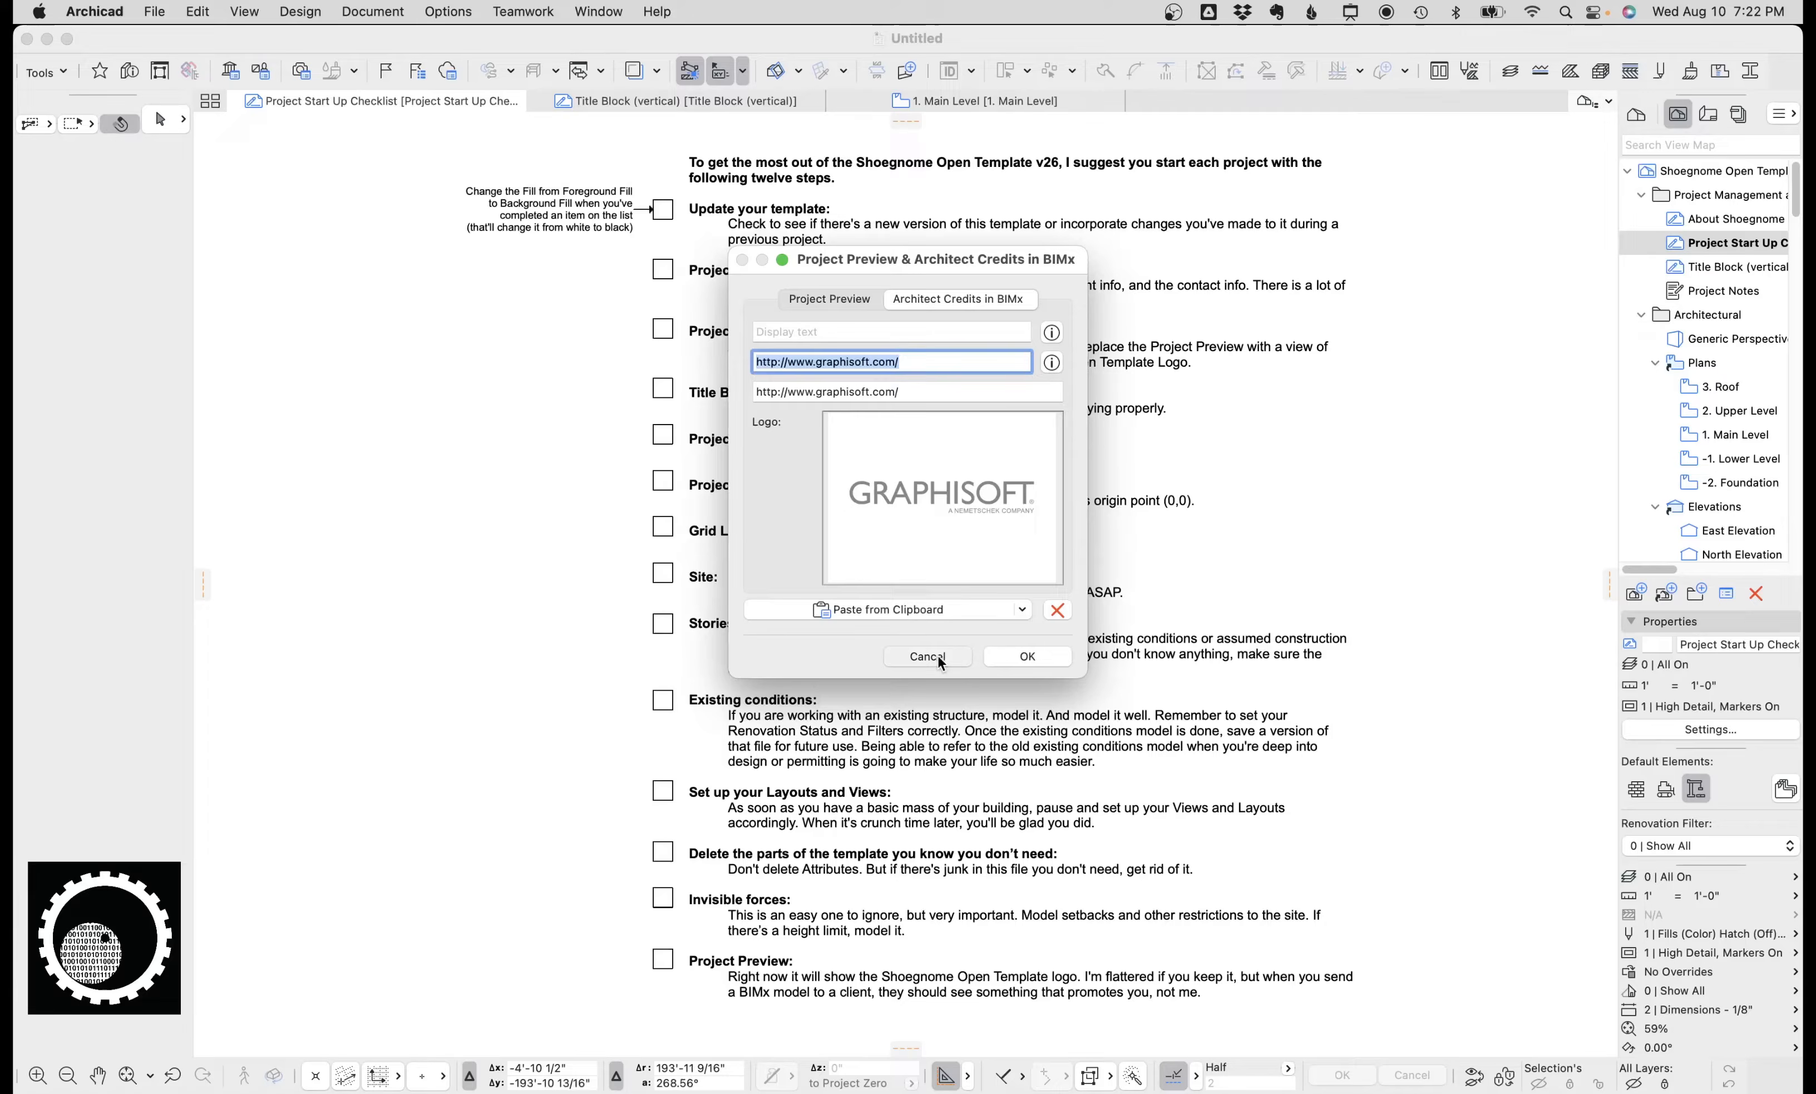
left_click(1038, 649)
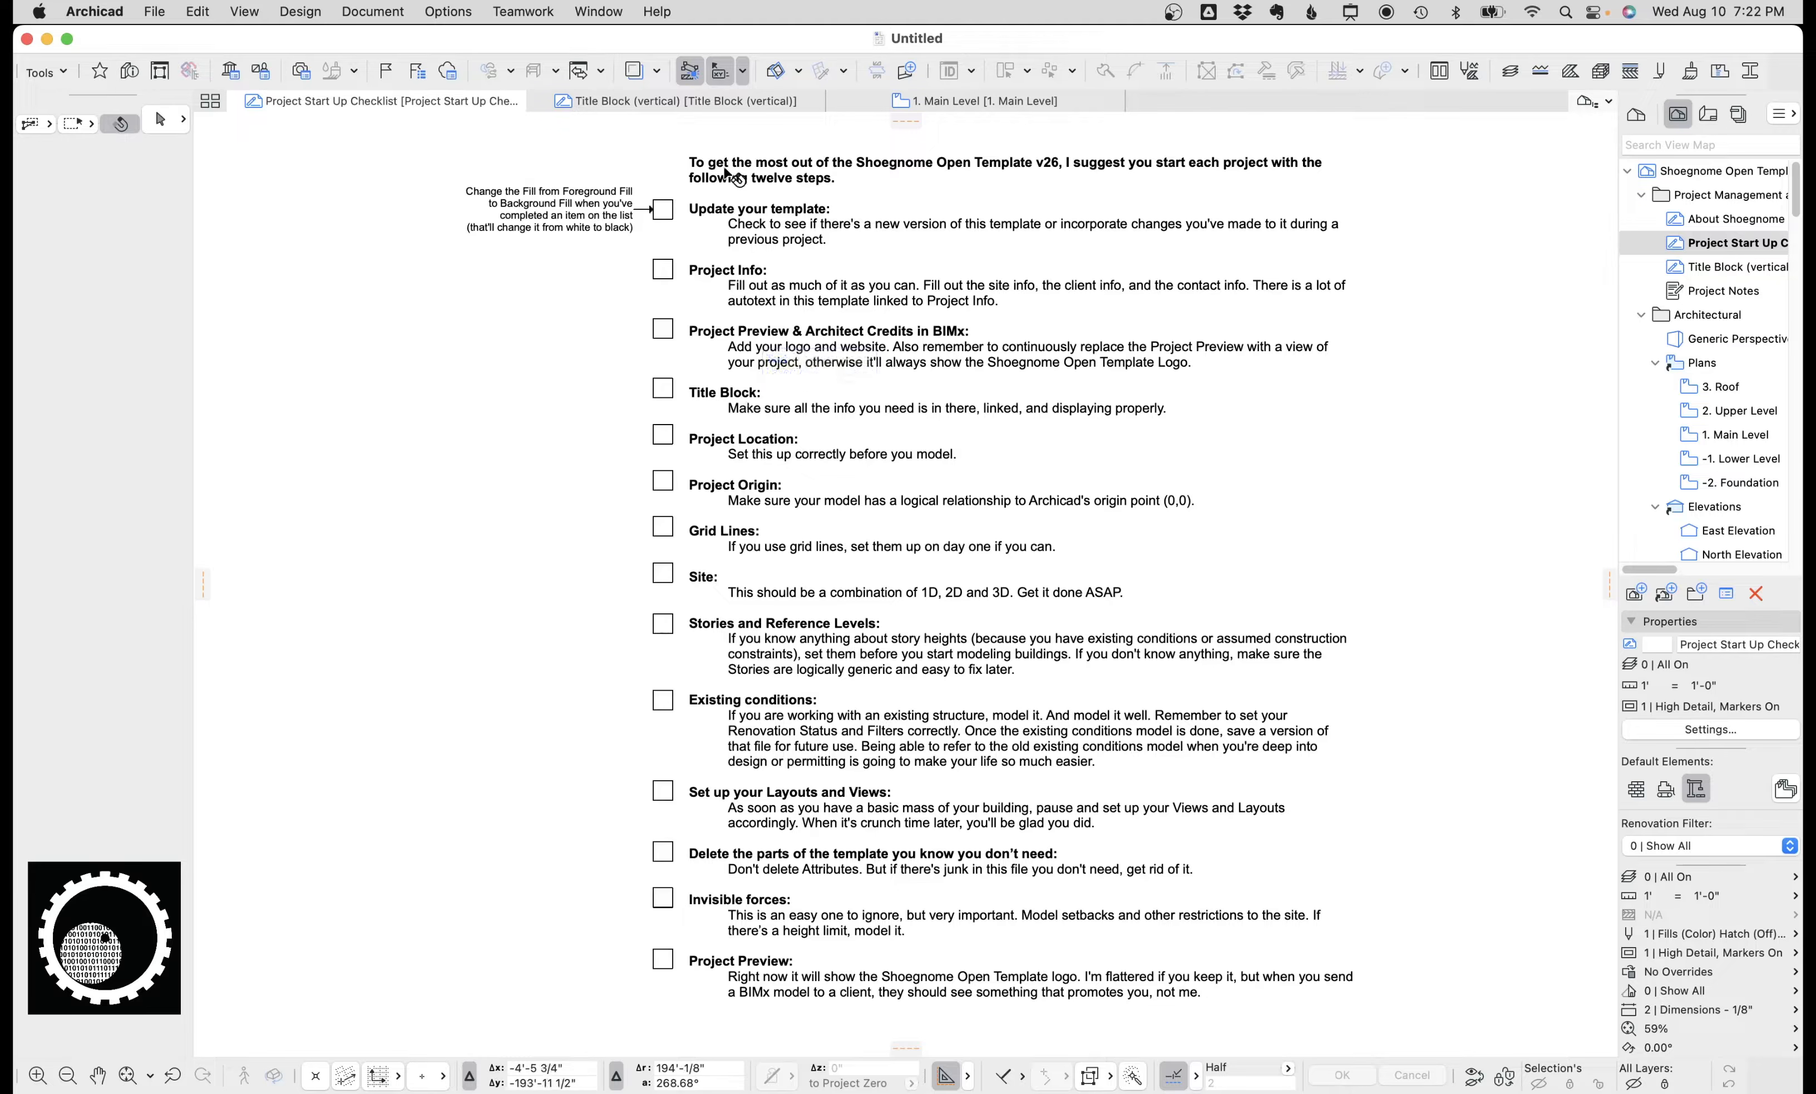
Open the Title Block (vertical) view, then the 22 x 34 (ANSI-D) master layout from the Layout Book.
left_click(661, 106)
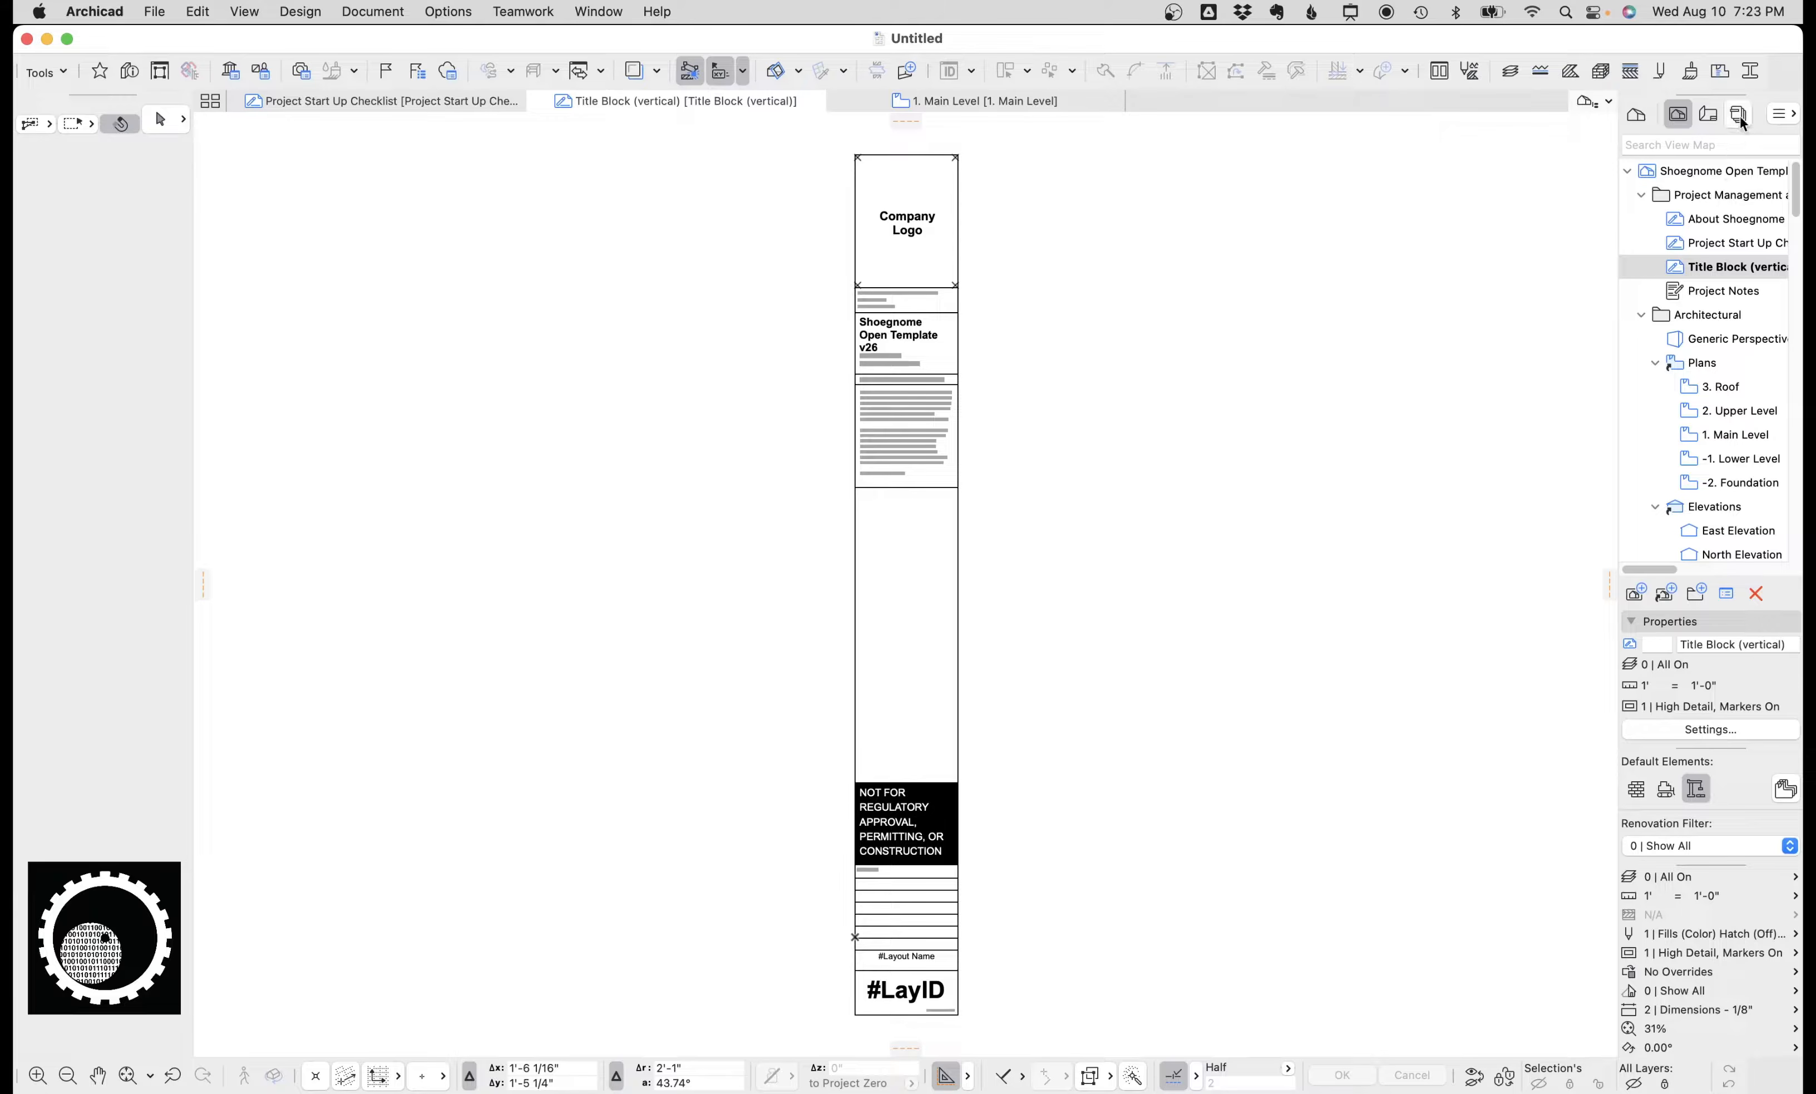
left_click(1710, 115)
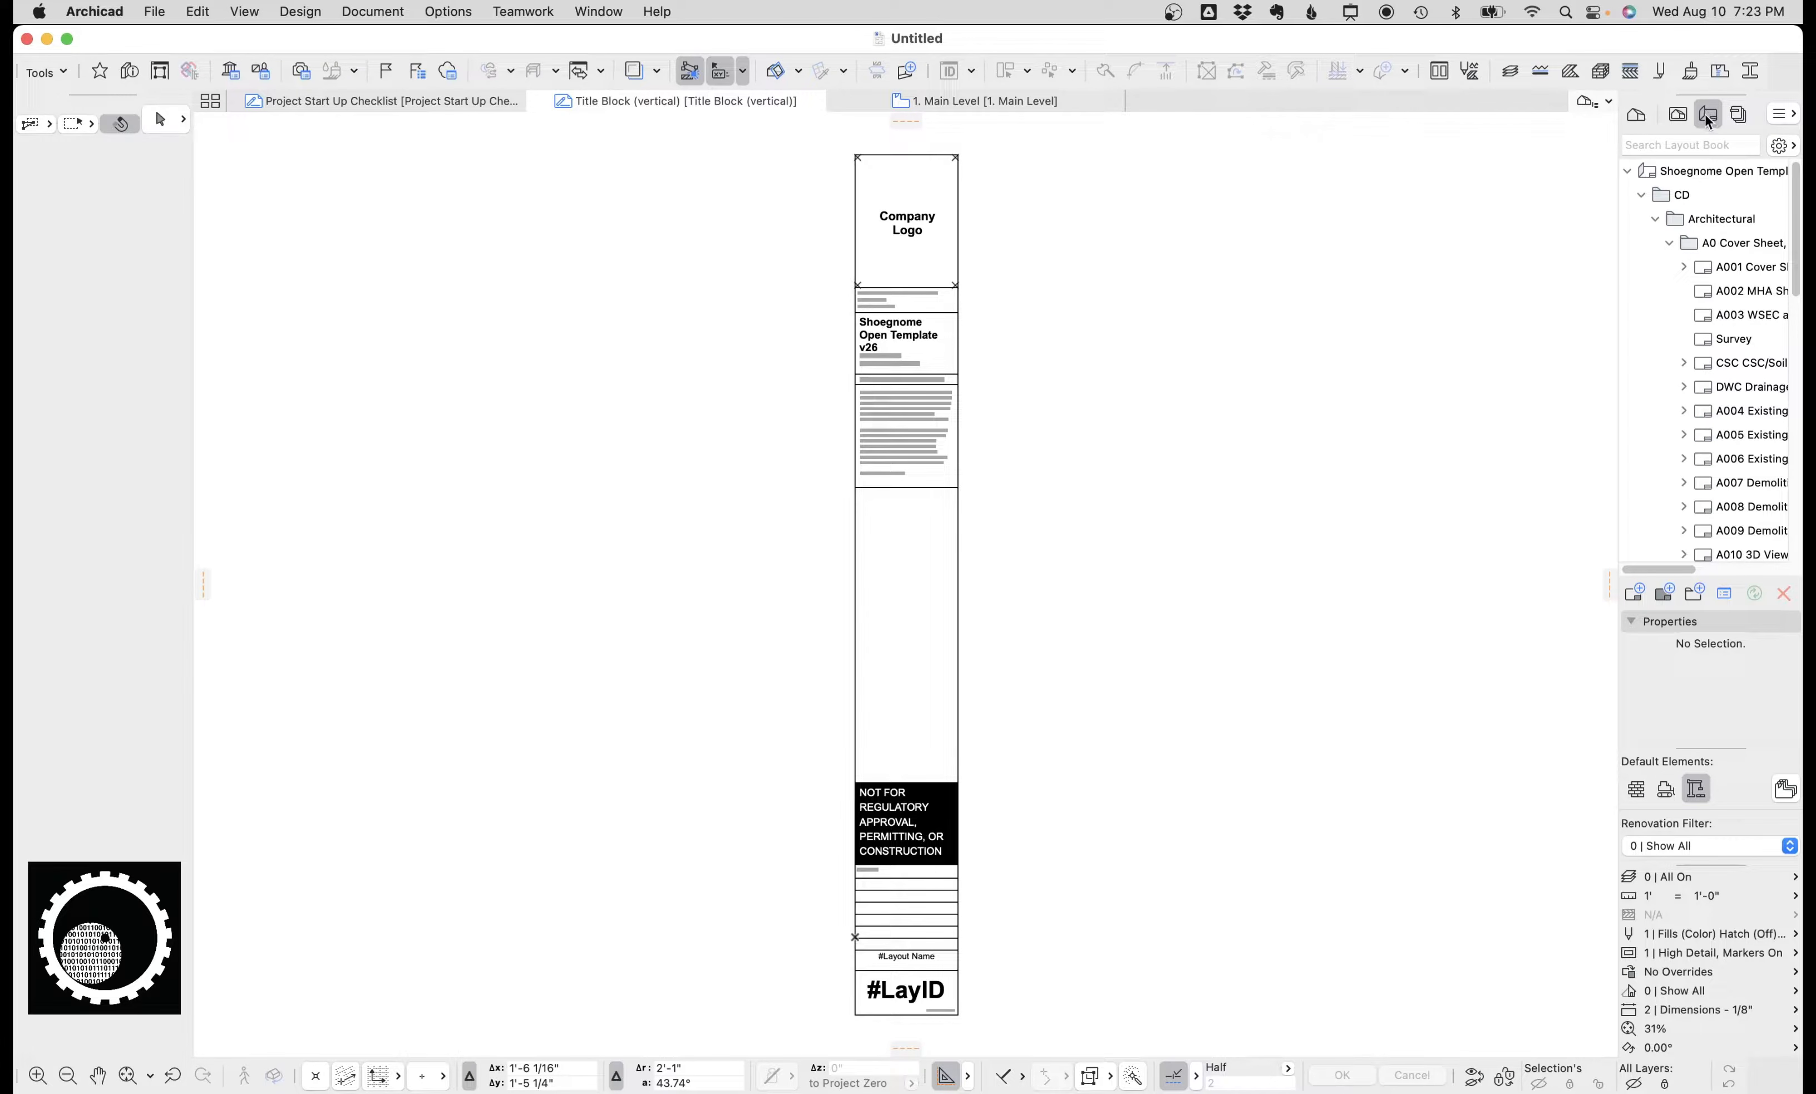
left_click_drag(1795, 221, 1791, 508)
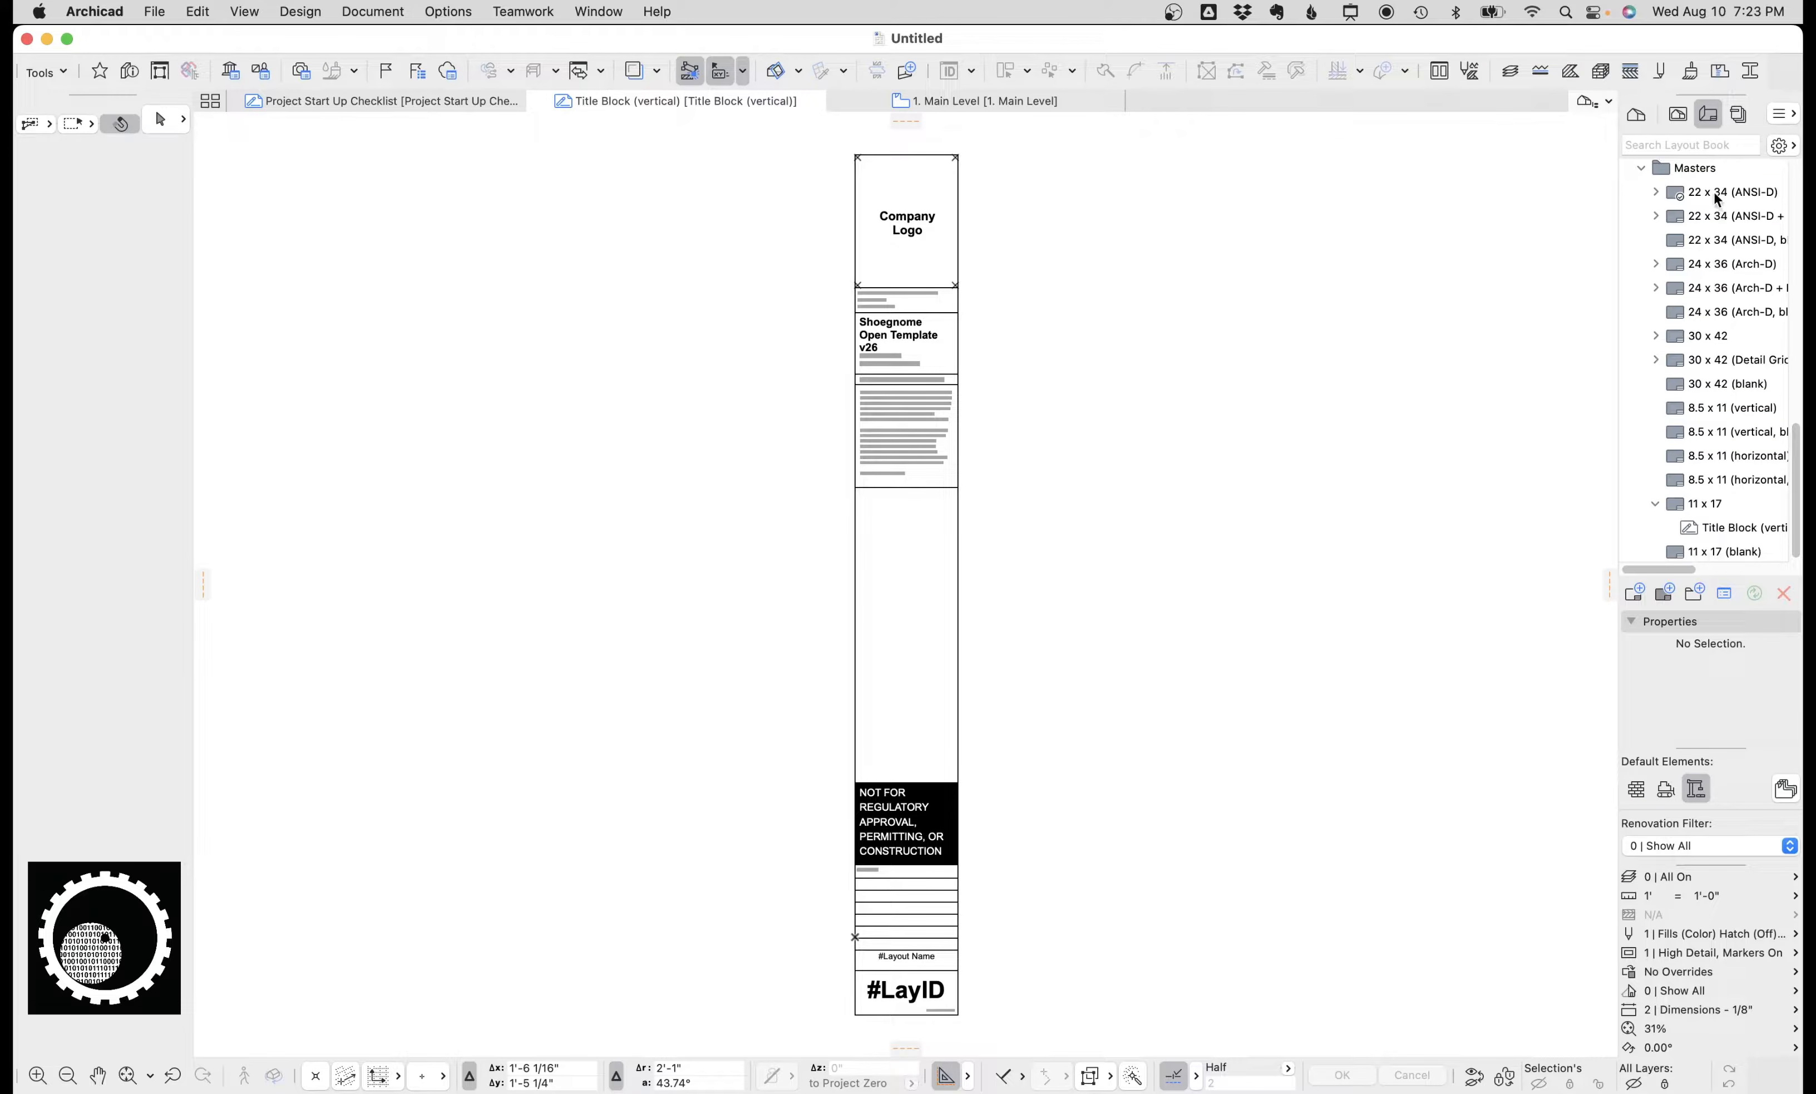
double_click(1717, 194)
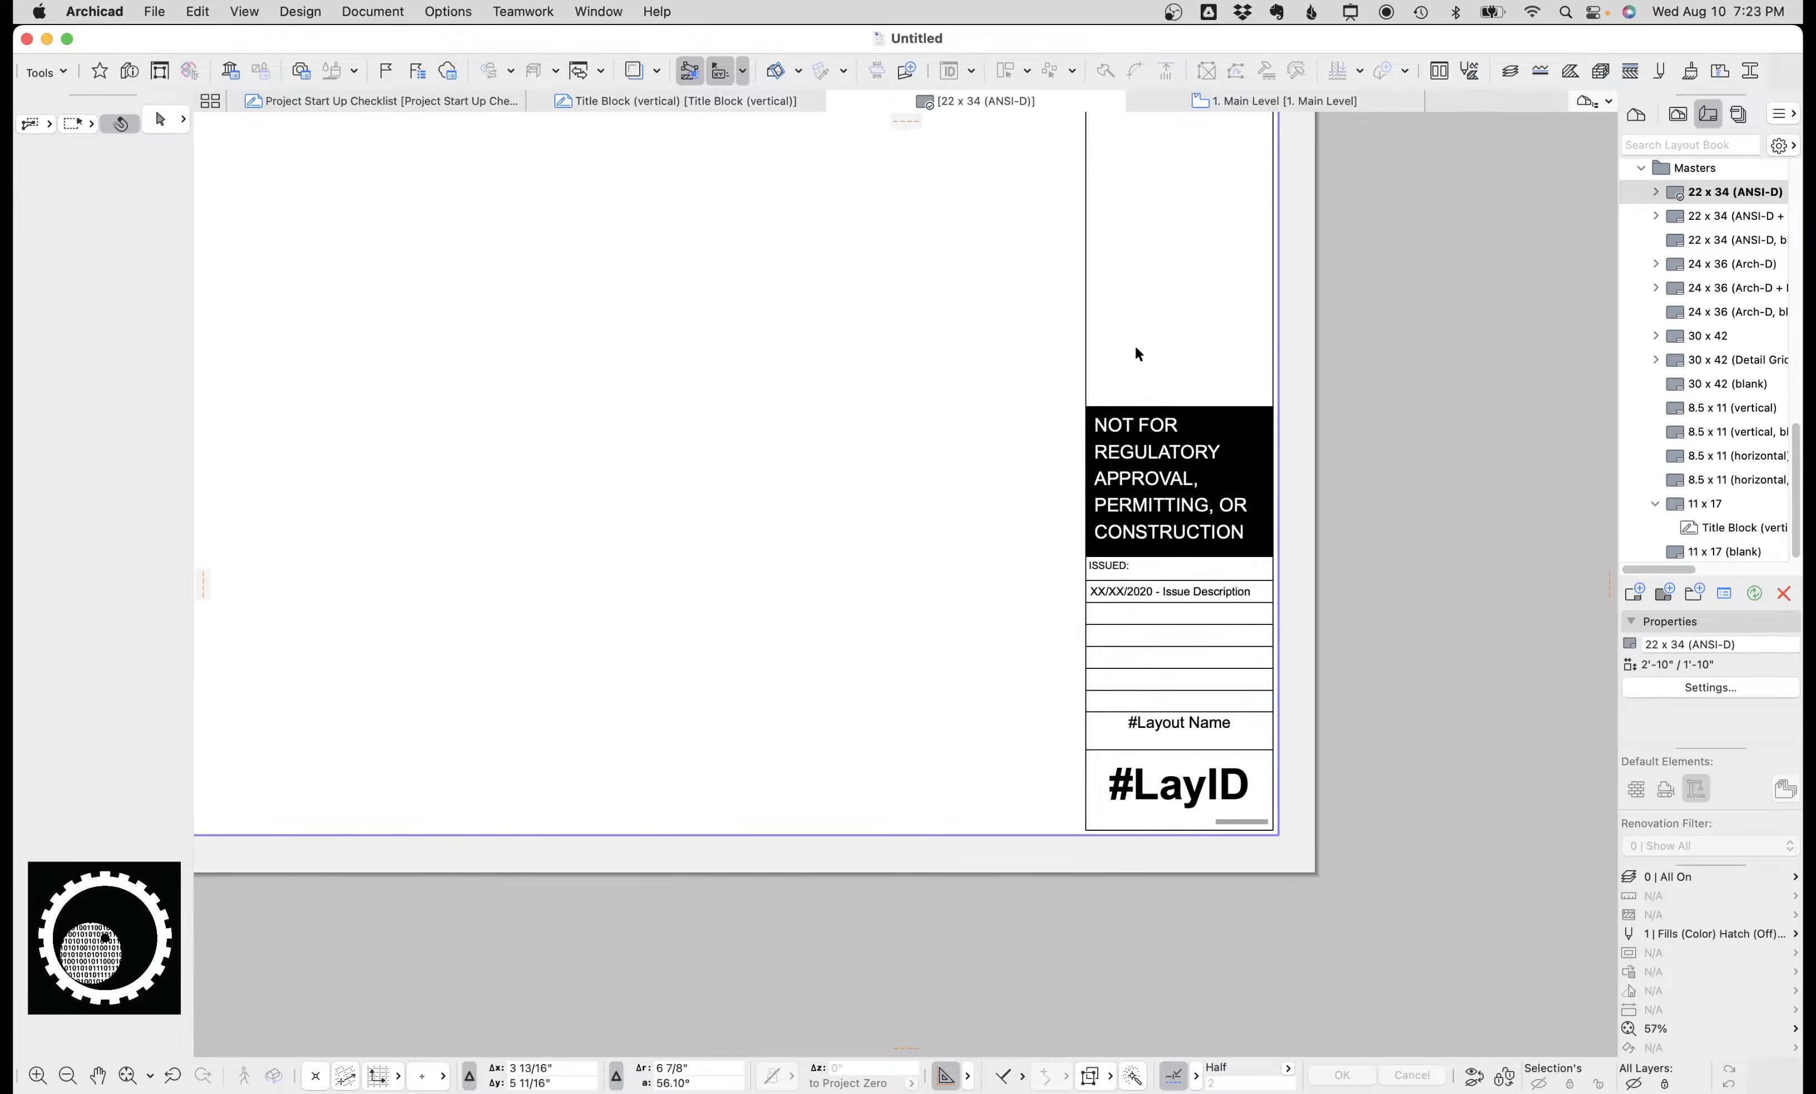
Select the title block drawing on the master layout and step down to the 24 x 36 (Arch-D) master.
left_click(1148, 347)
scroll(1042, 445, "down", 3)
middle_click_drag(1062, 161, 944, 662)
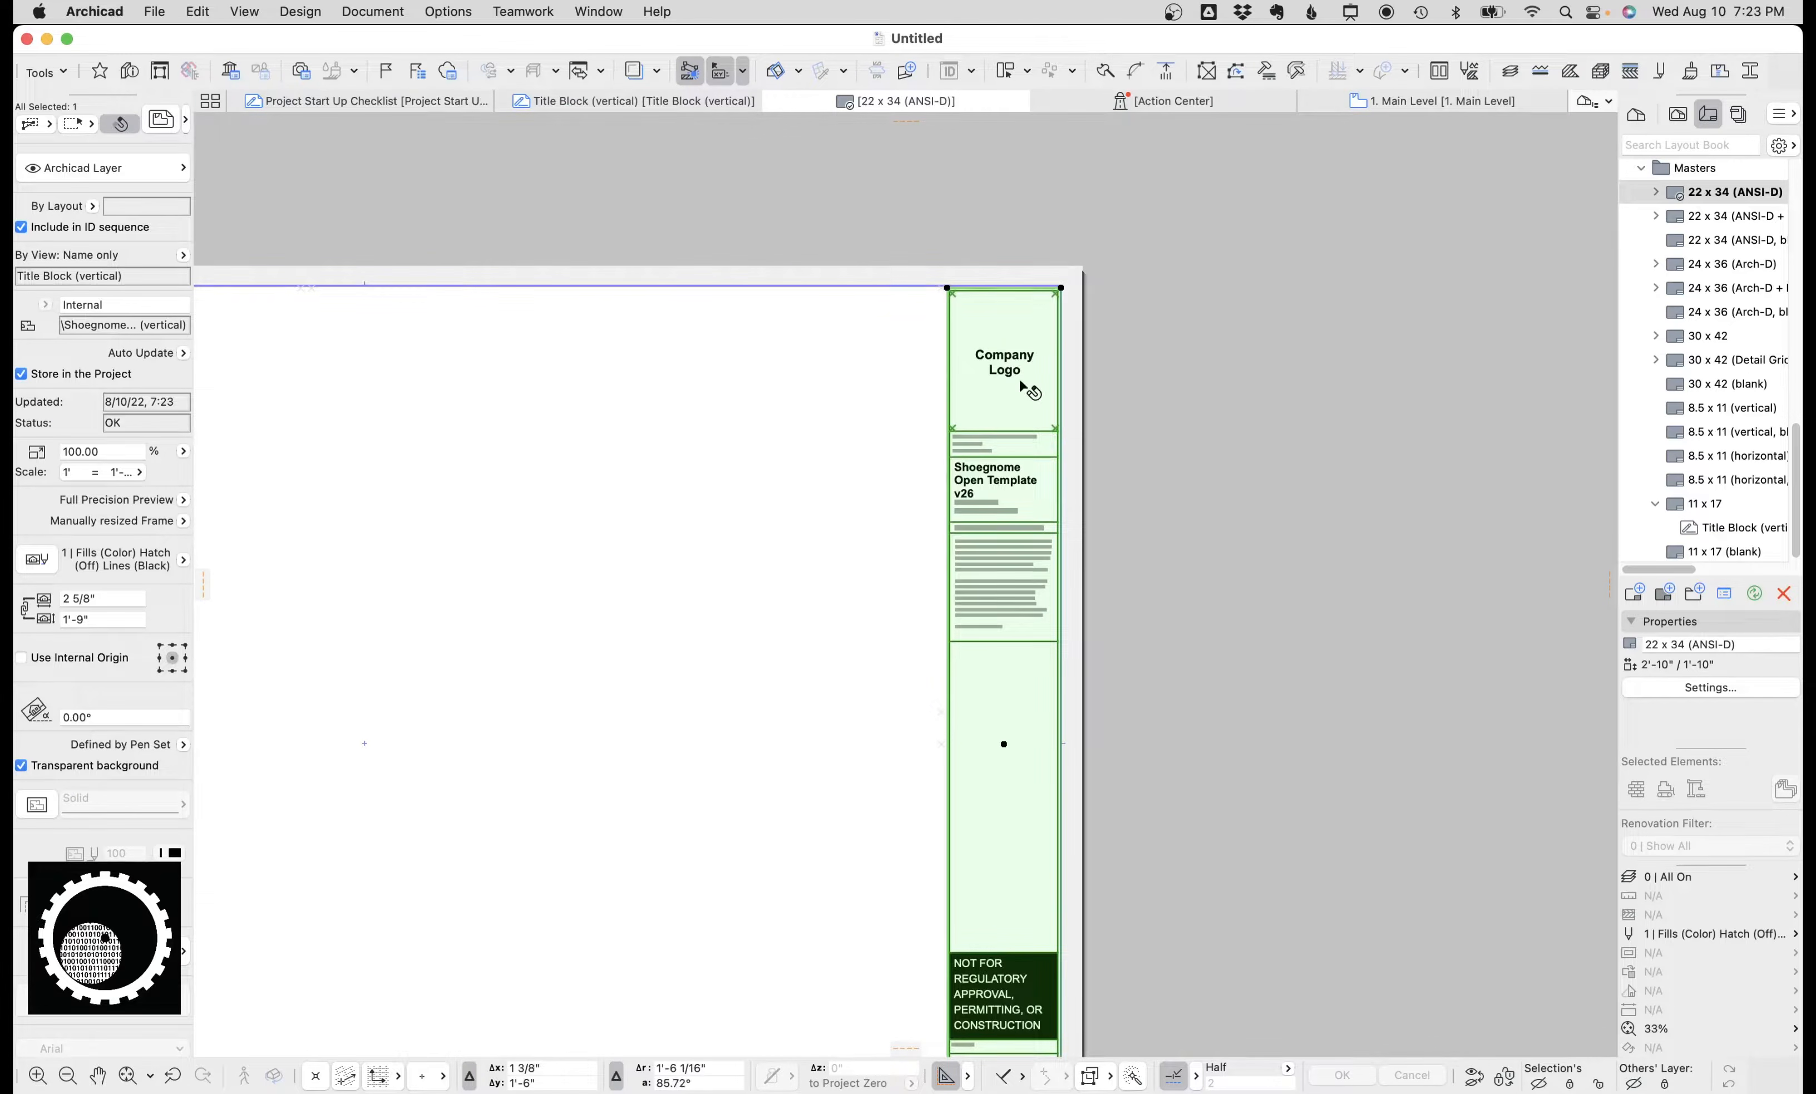
scroll(1005, 442, "up", 3)
key("Down")
key("Down")
key("Down")
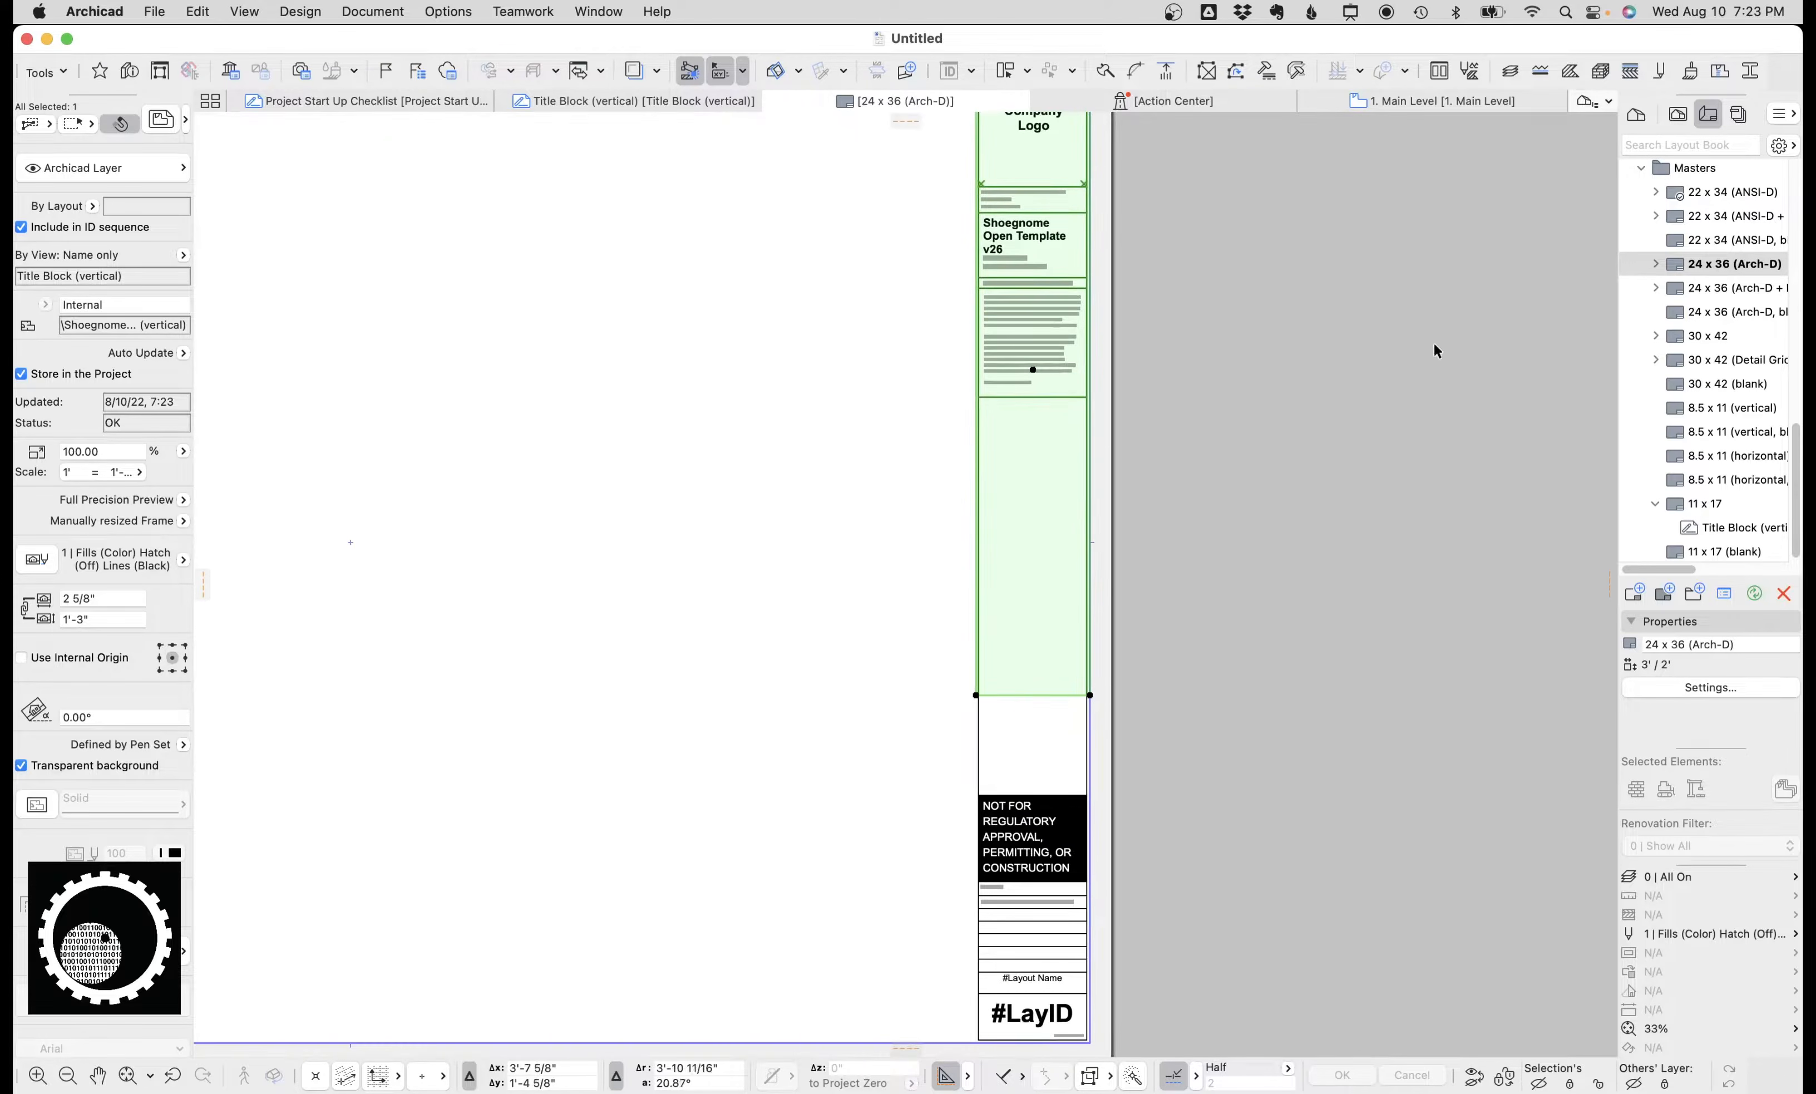
Try dragging the title block drawing leftward on the 24 x 36 (Arch-D) master, then undo the move.
left_click(1141, 730)
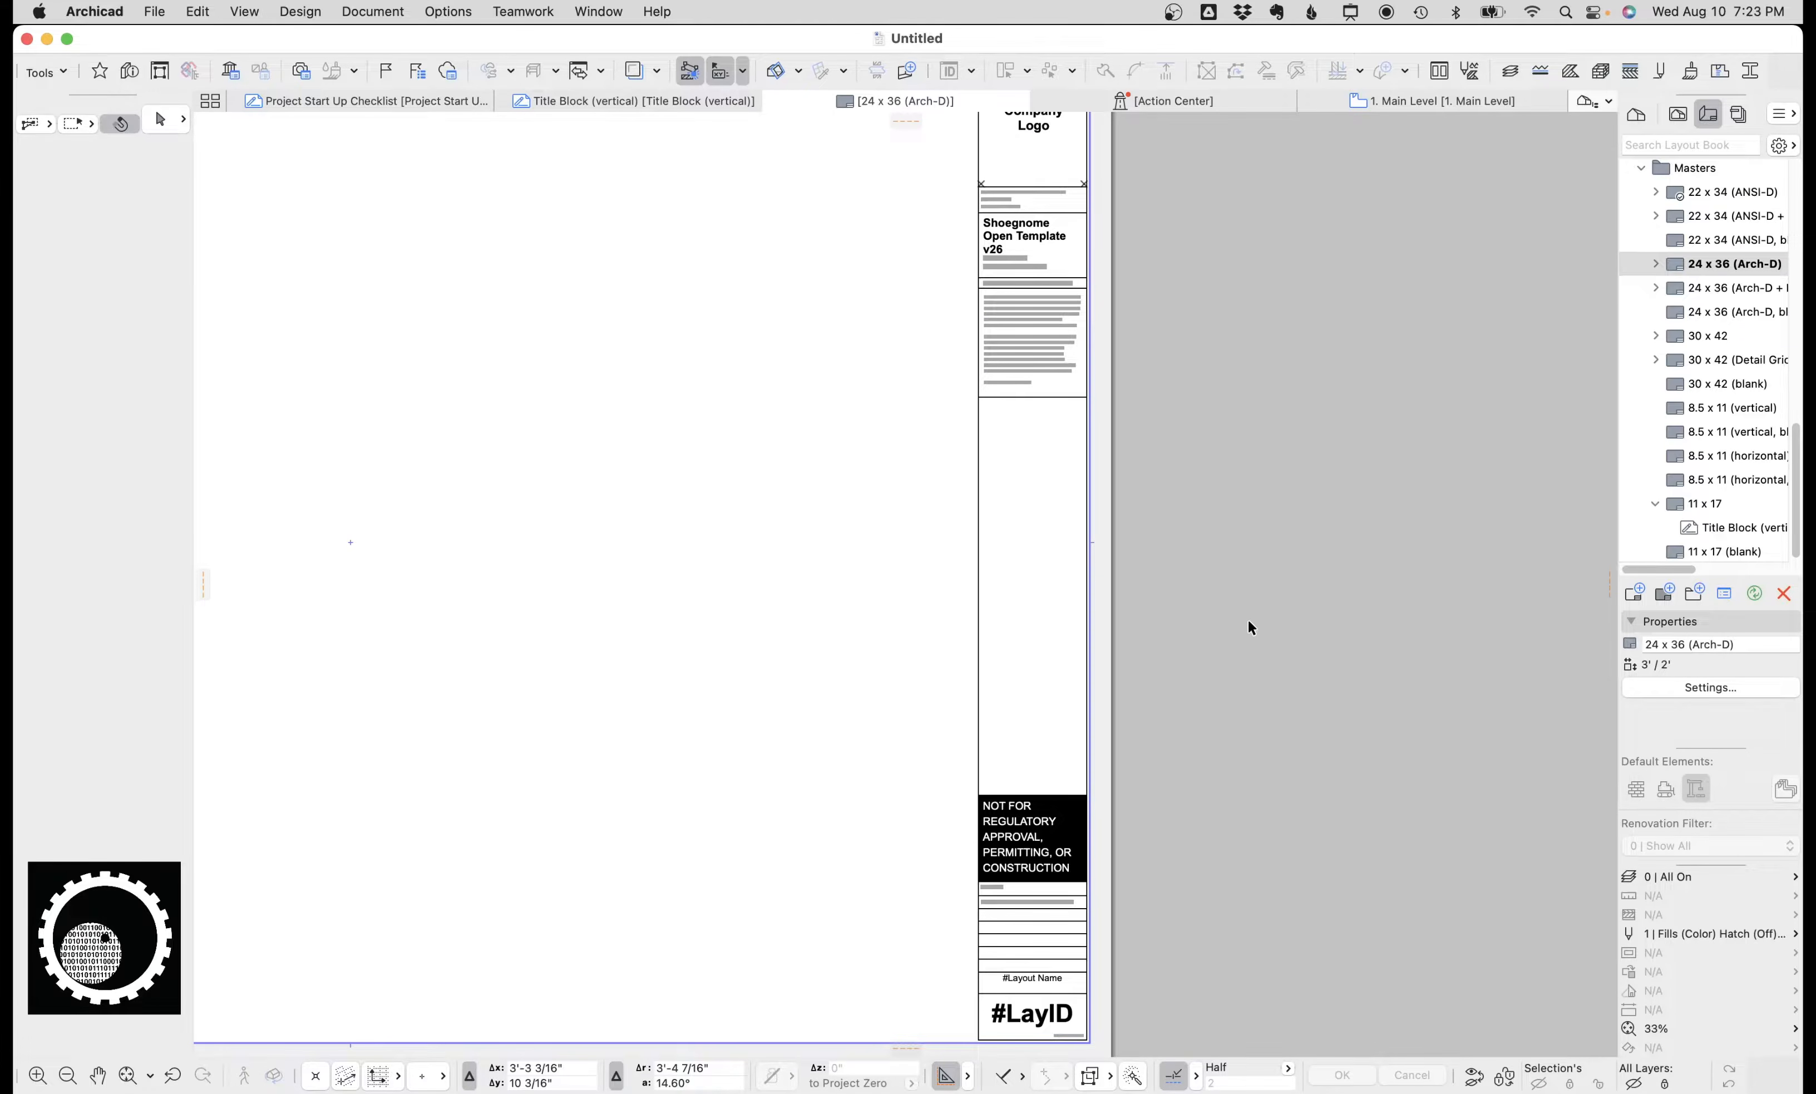
left_click(1047, 690)
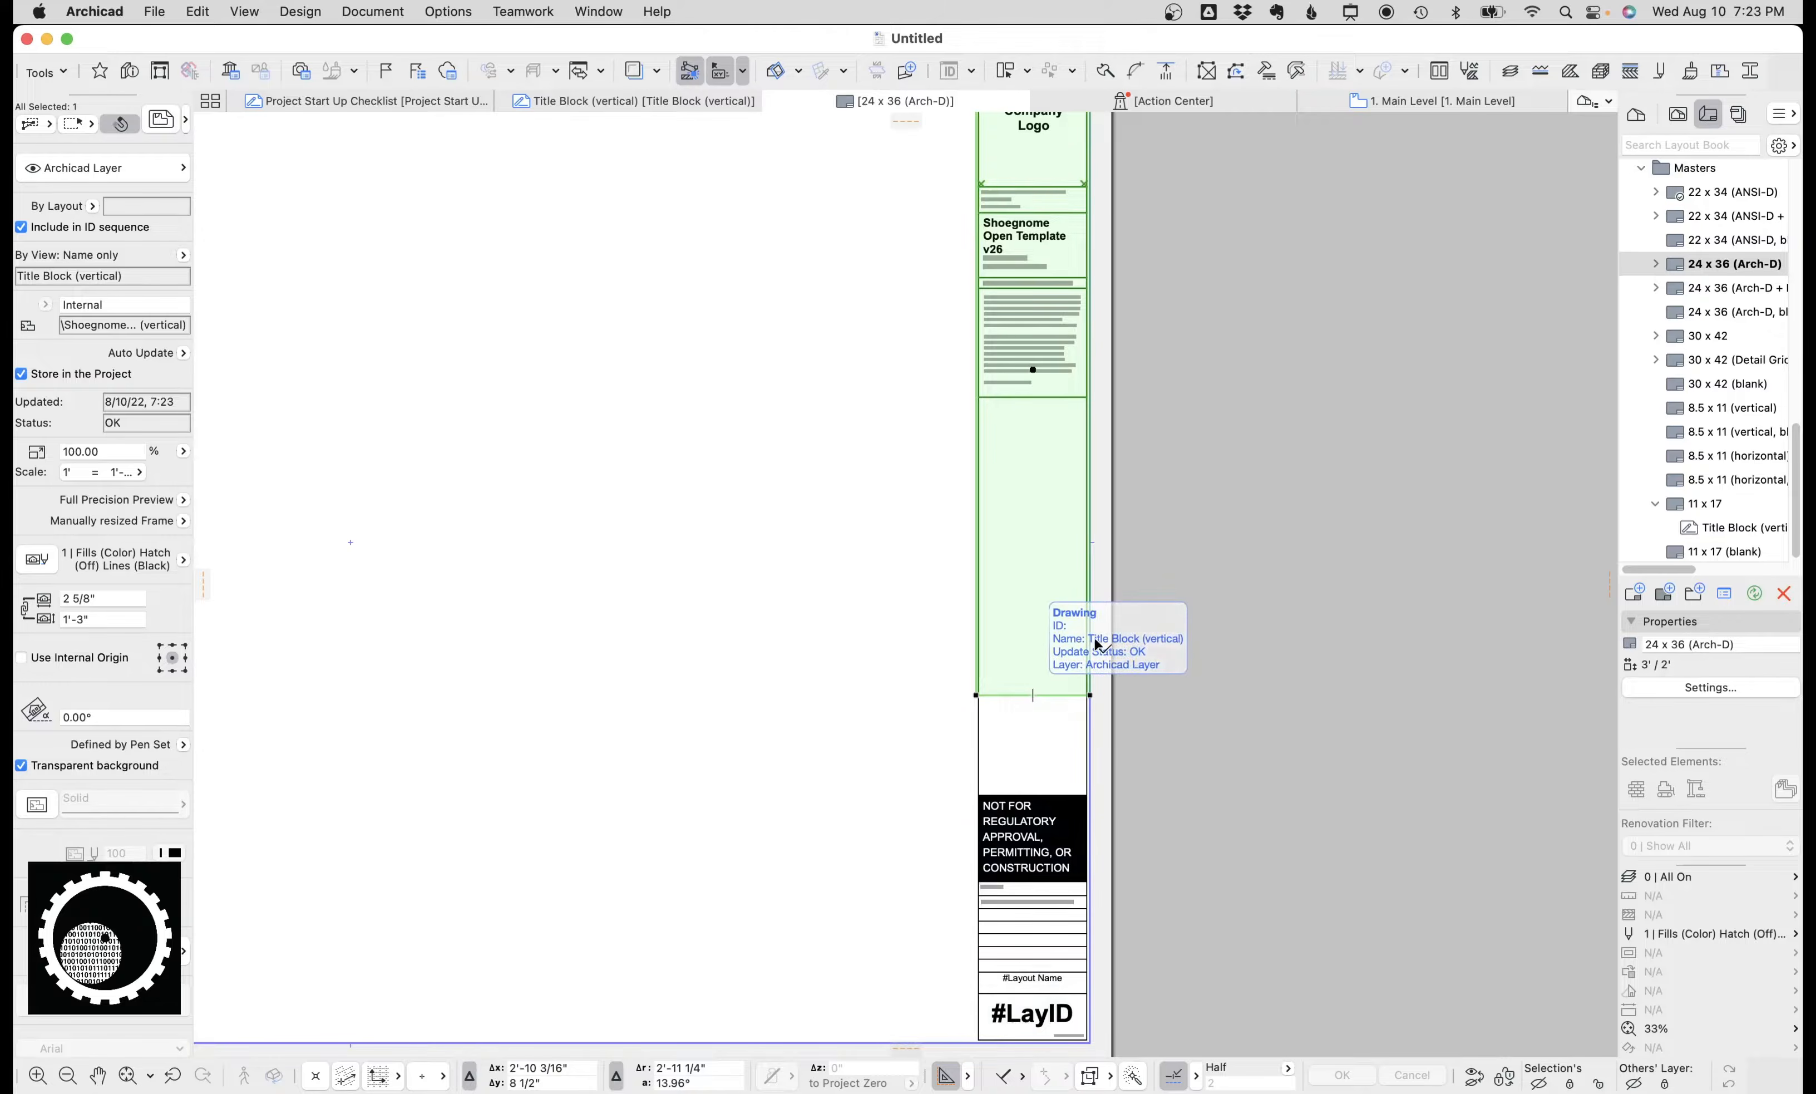
scroll(1109, 582, "down", 3)
scroll(1040, 641, "up", 2)
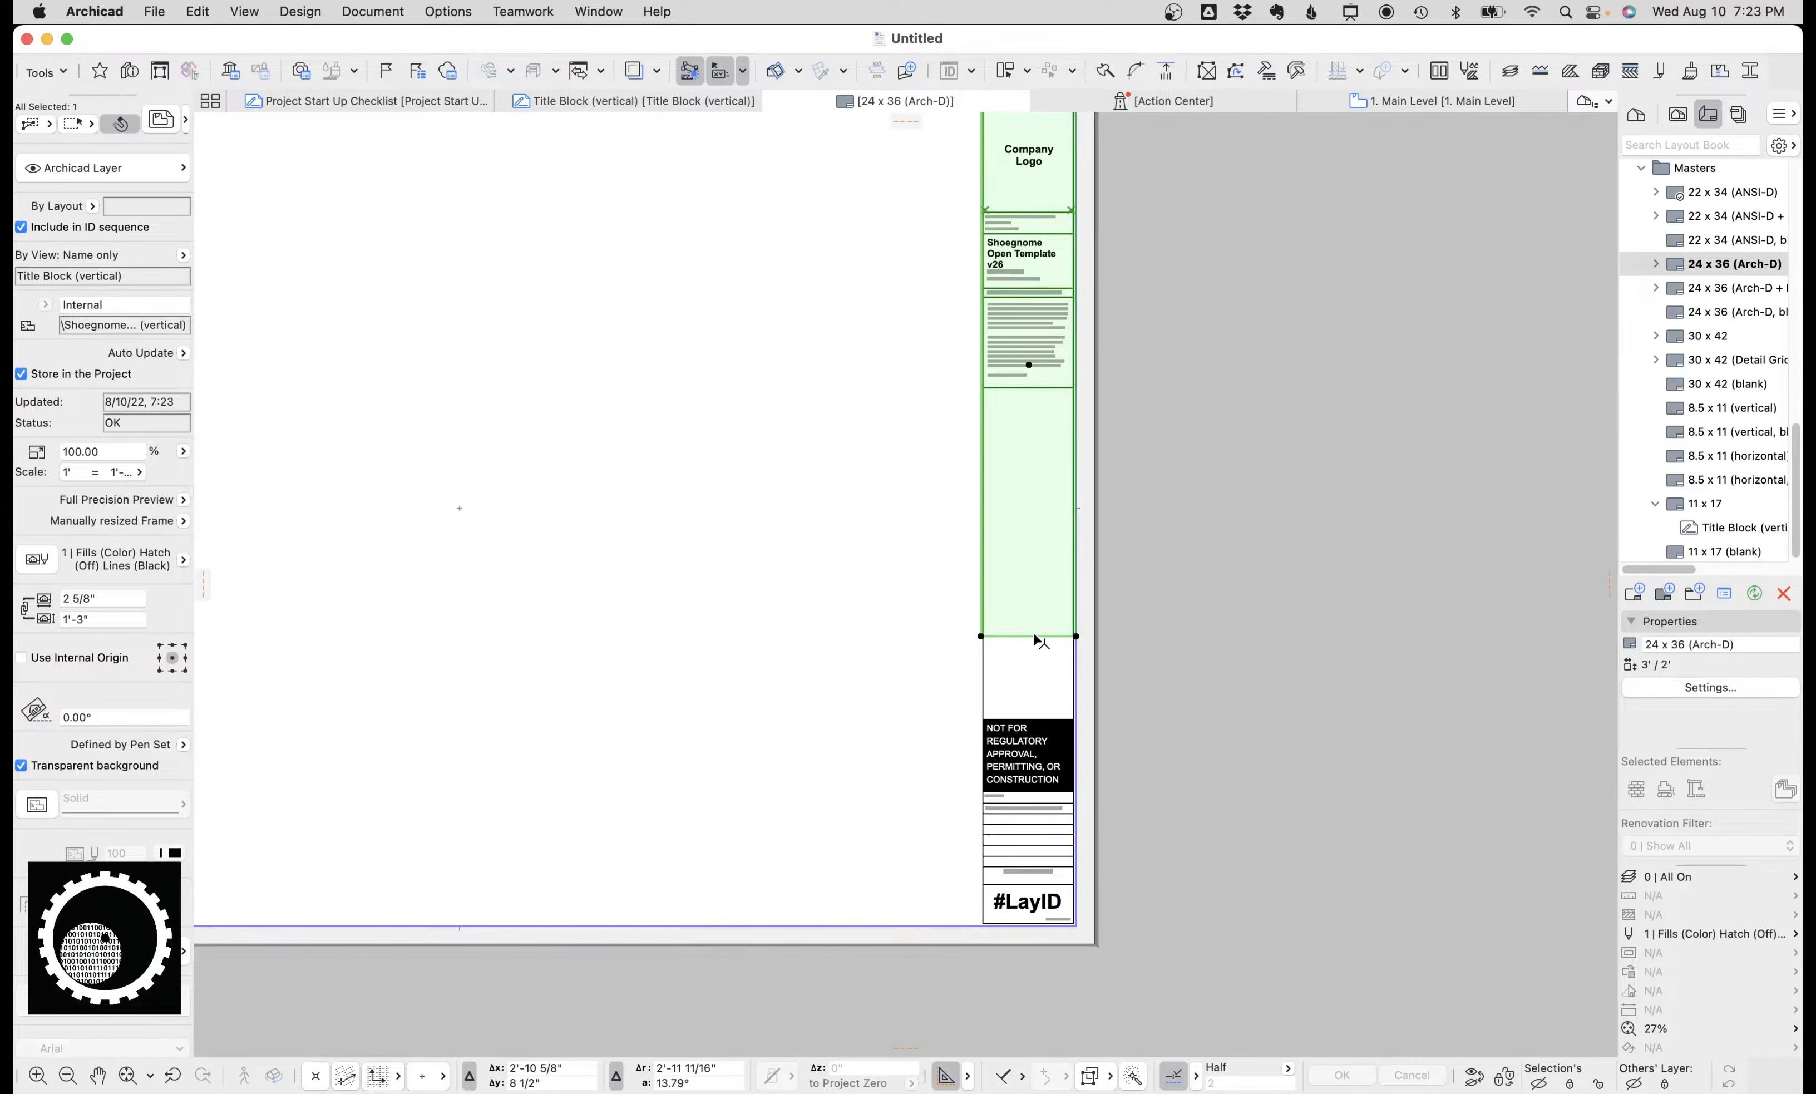
key("super+d")
left_click(1047, 563)
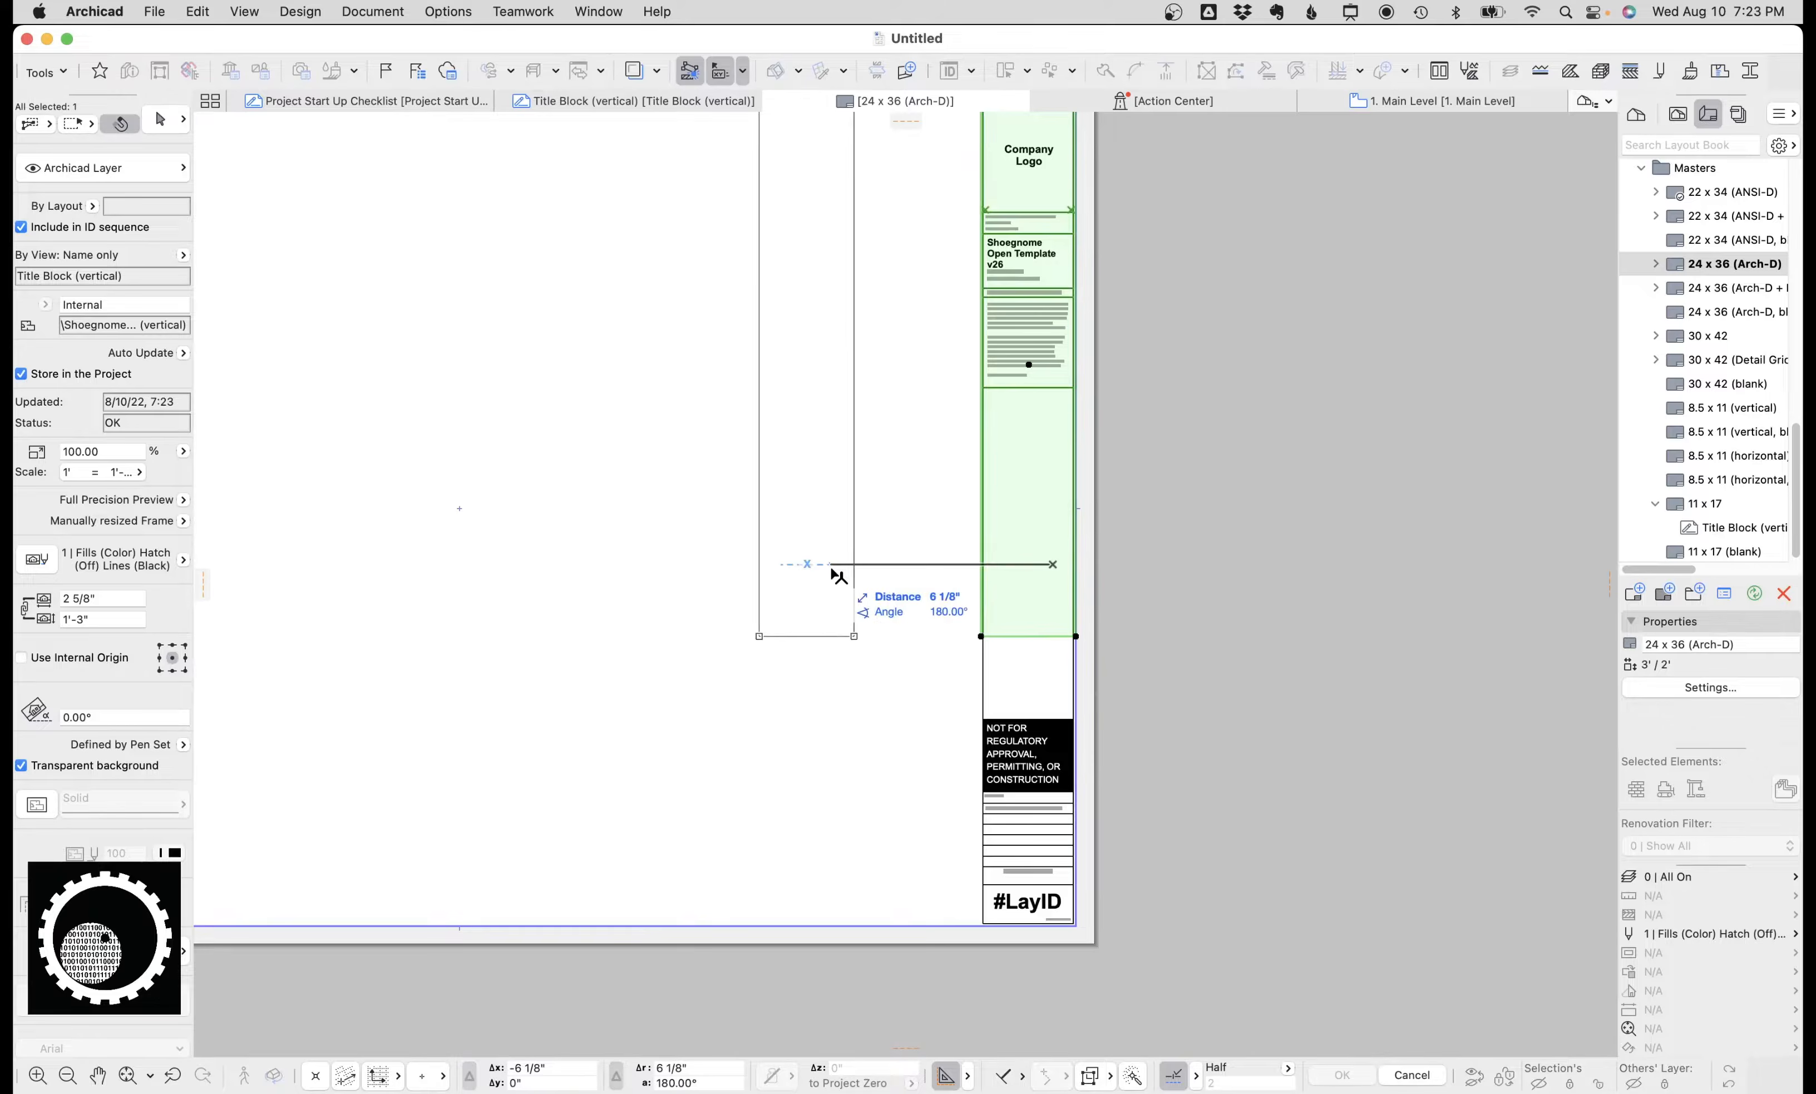
left_click(829, 567)
left_click(817, 637)
left_click(851, 851)
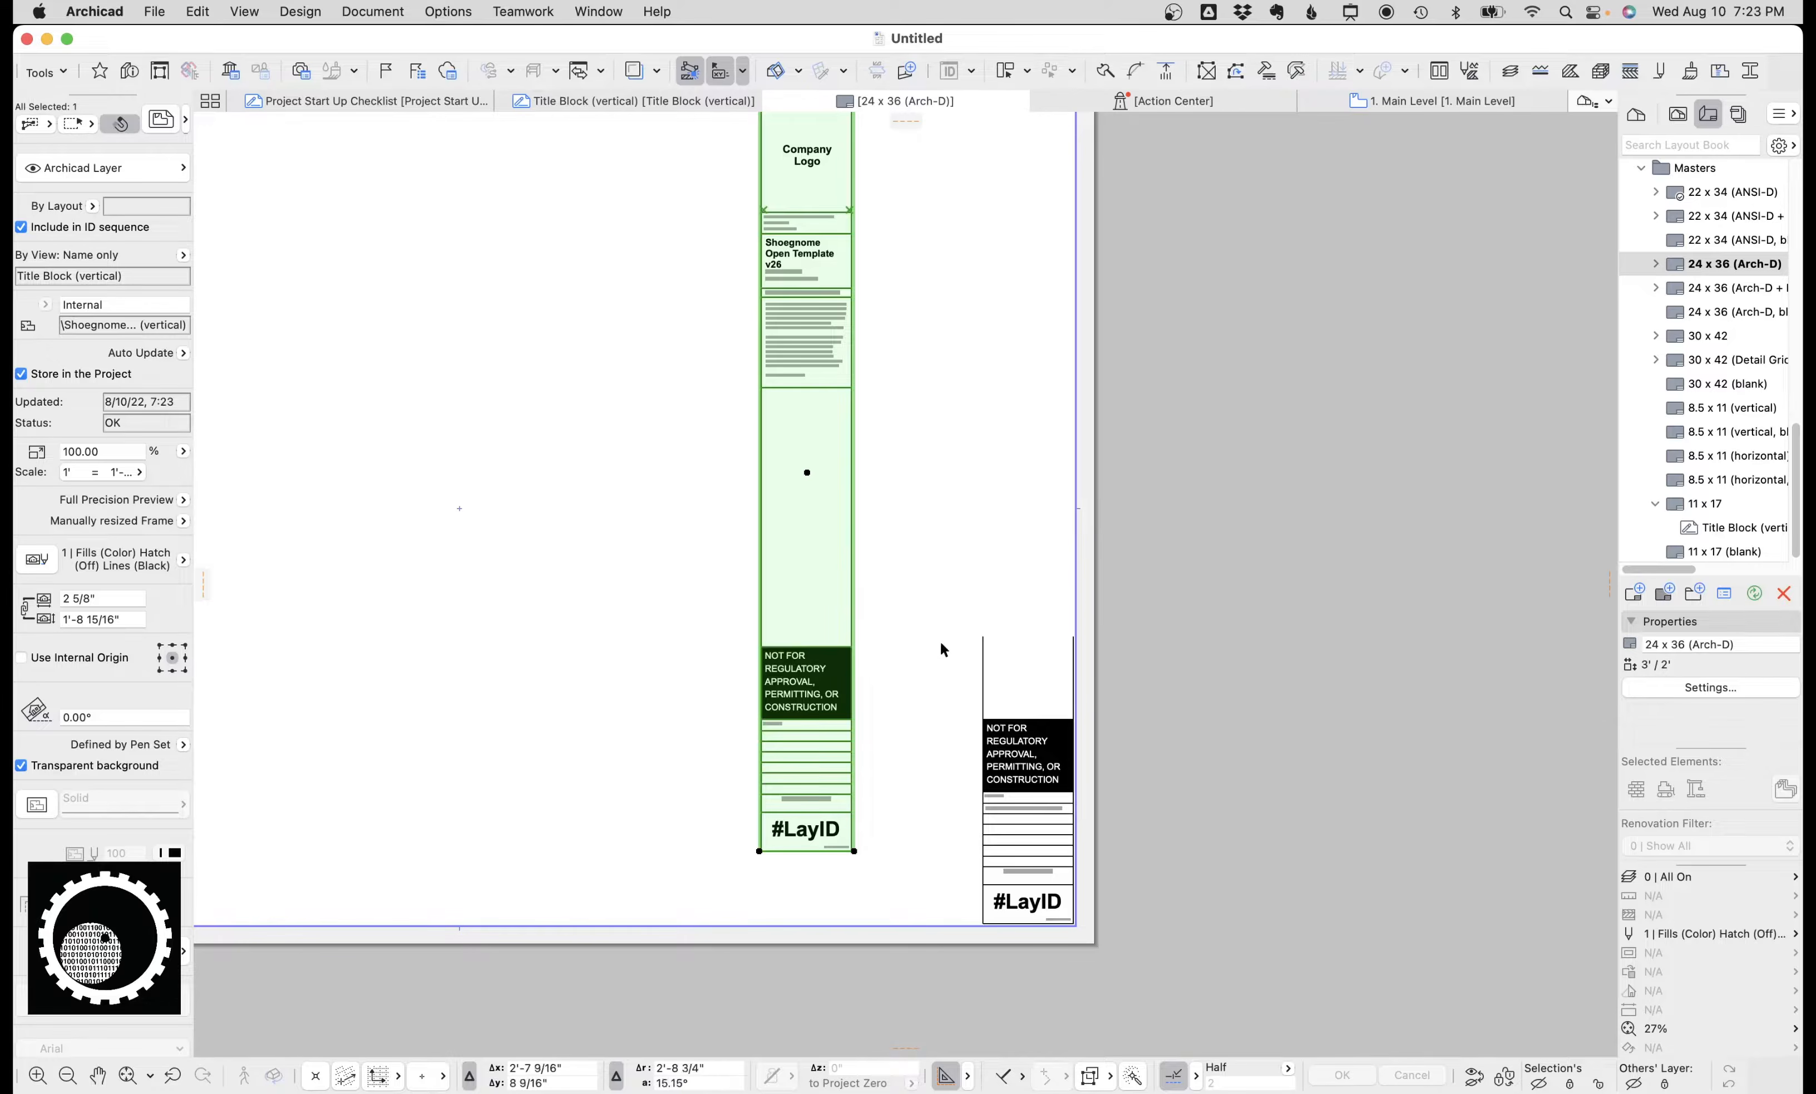
key("super+z")
key("super+z")
key("Escape")
Return to the Title Block (vertical) view and zoom into its logo and project text area.
scroll(1028, 612, "up", 5)
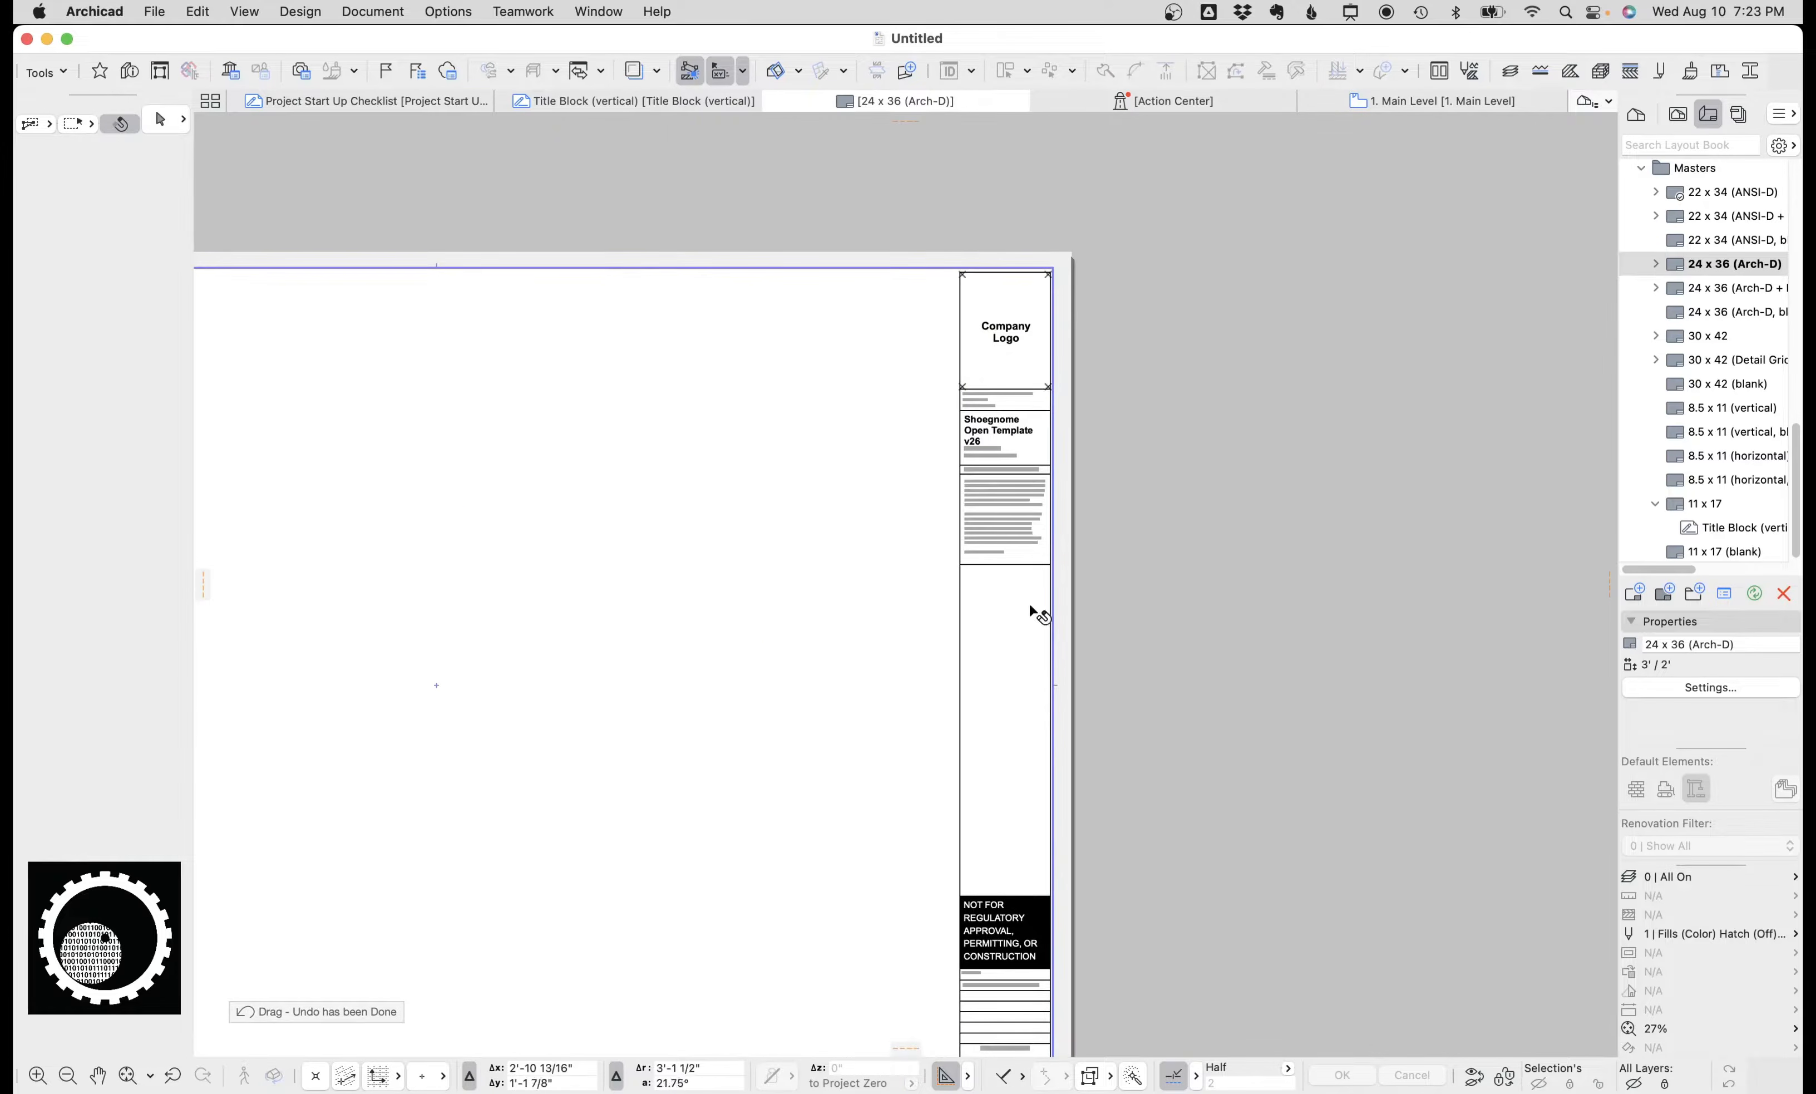
left_click(679, 100)
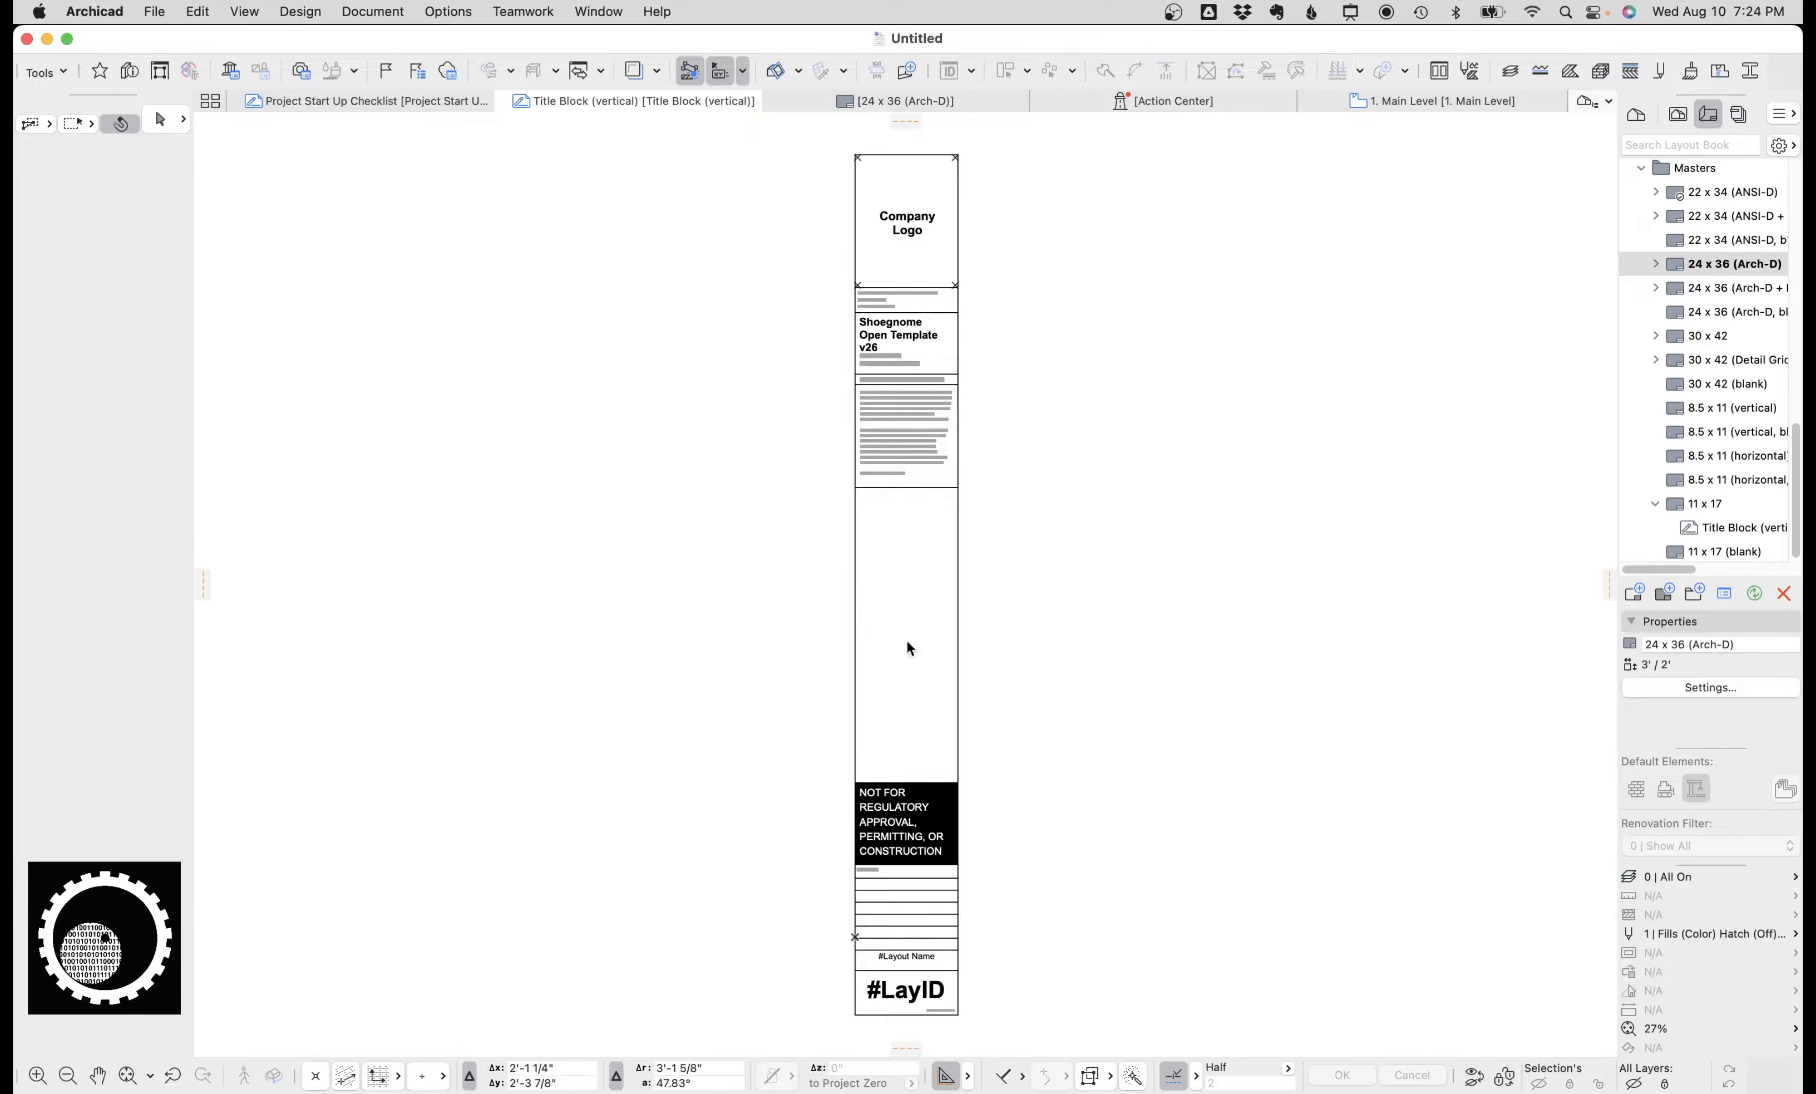
scroll(887, 542, "up", 3)
scroll(919, 355, "up", 3)
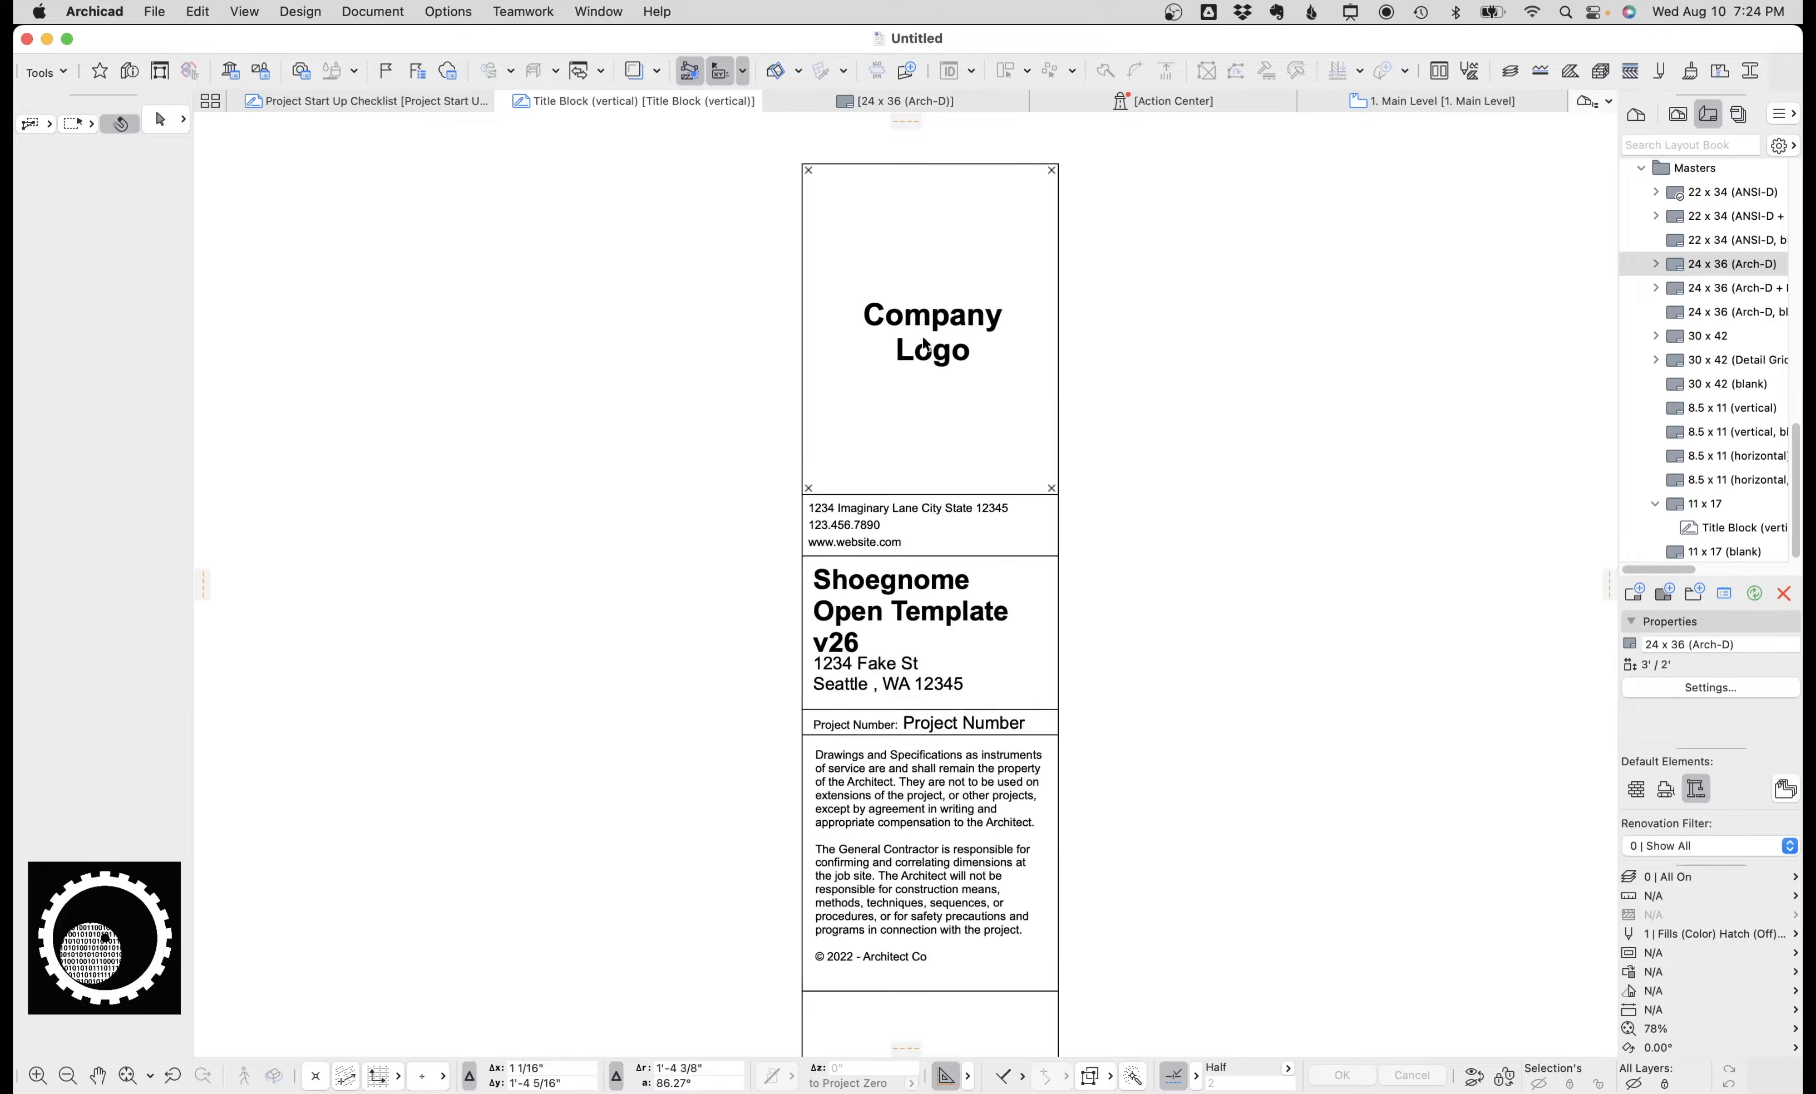
Delete the Company Logo text in the title block view, then undo the deletion.
left_click(915, 343)
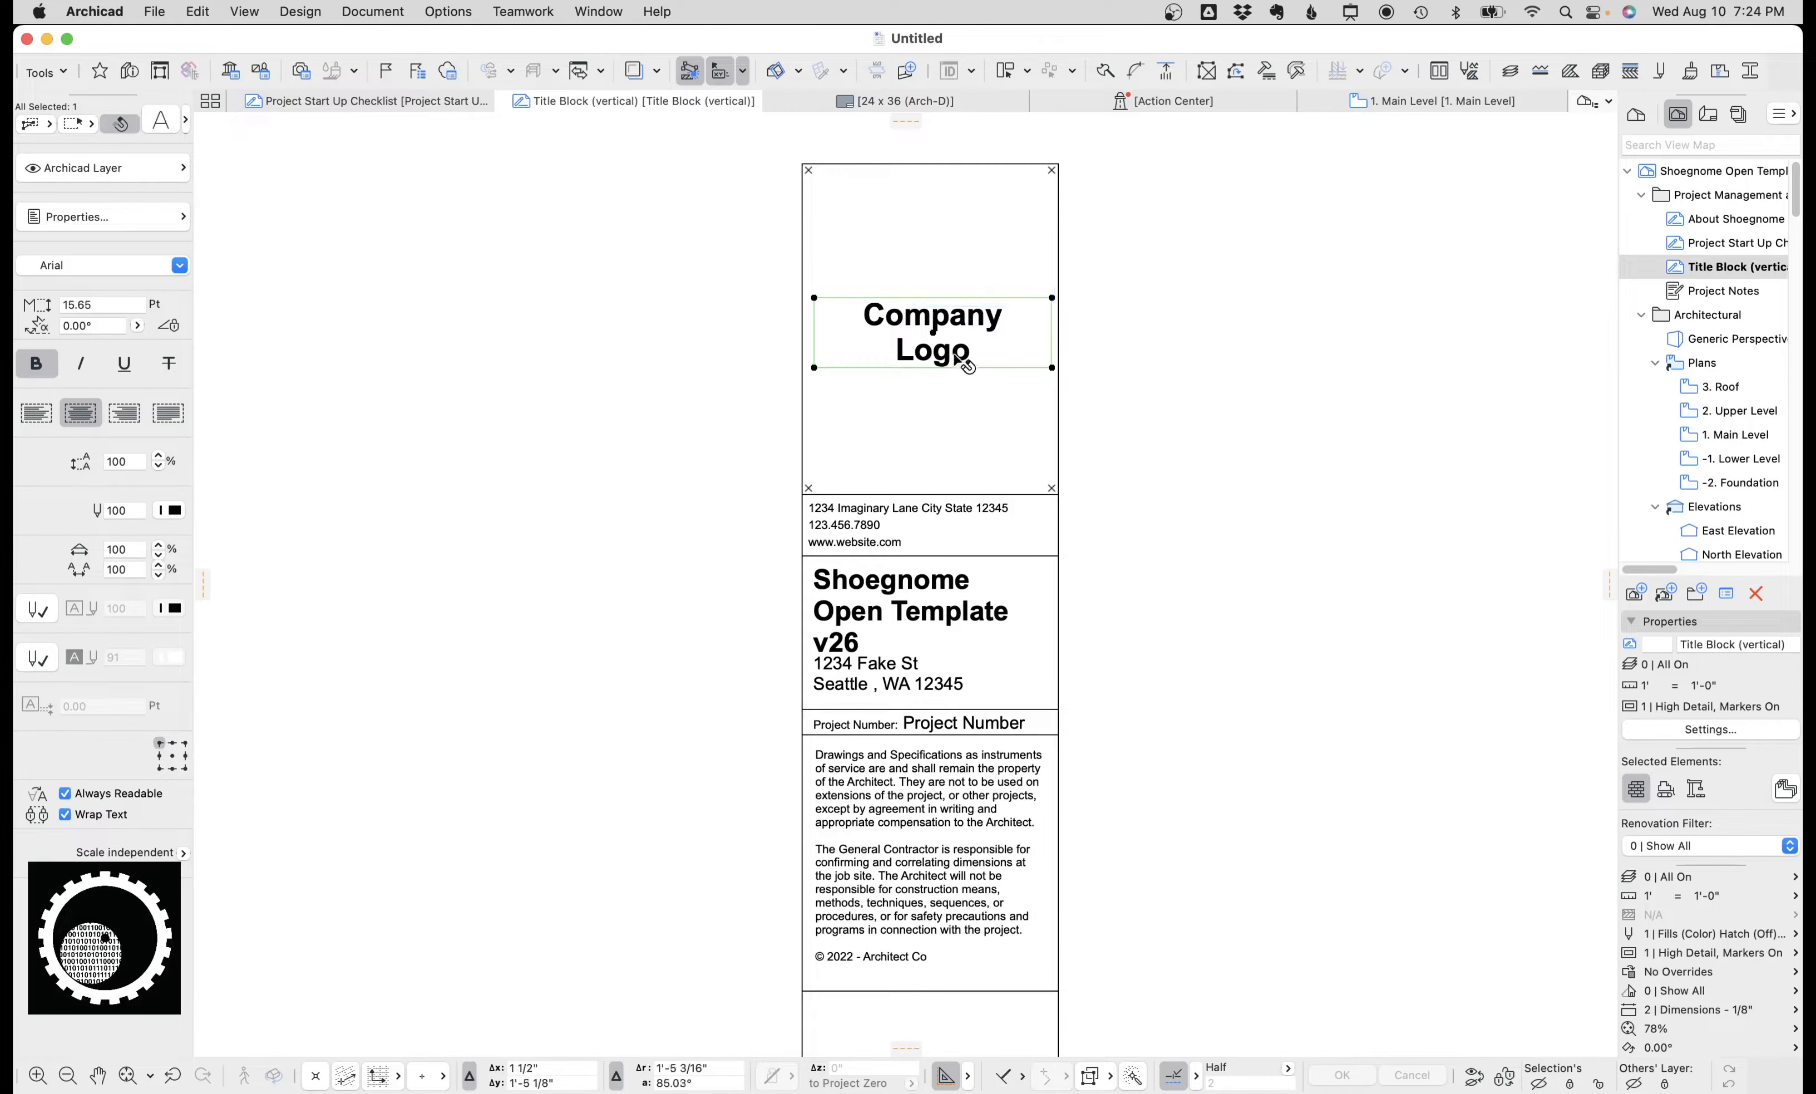
key("BackSpace")
key("super+z")
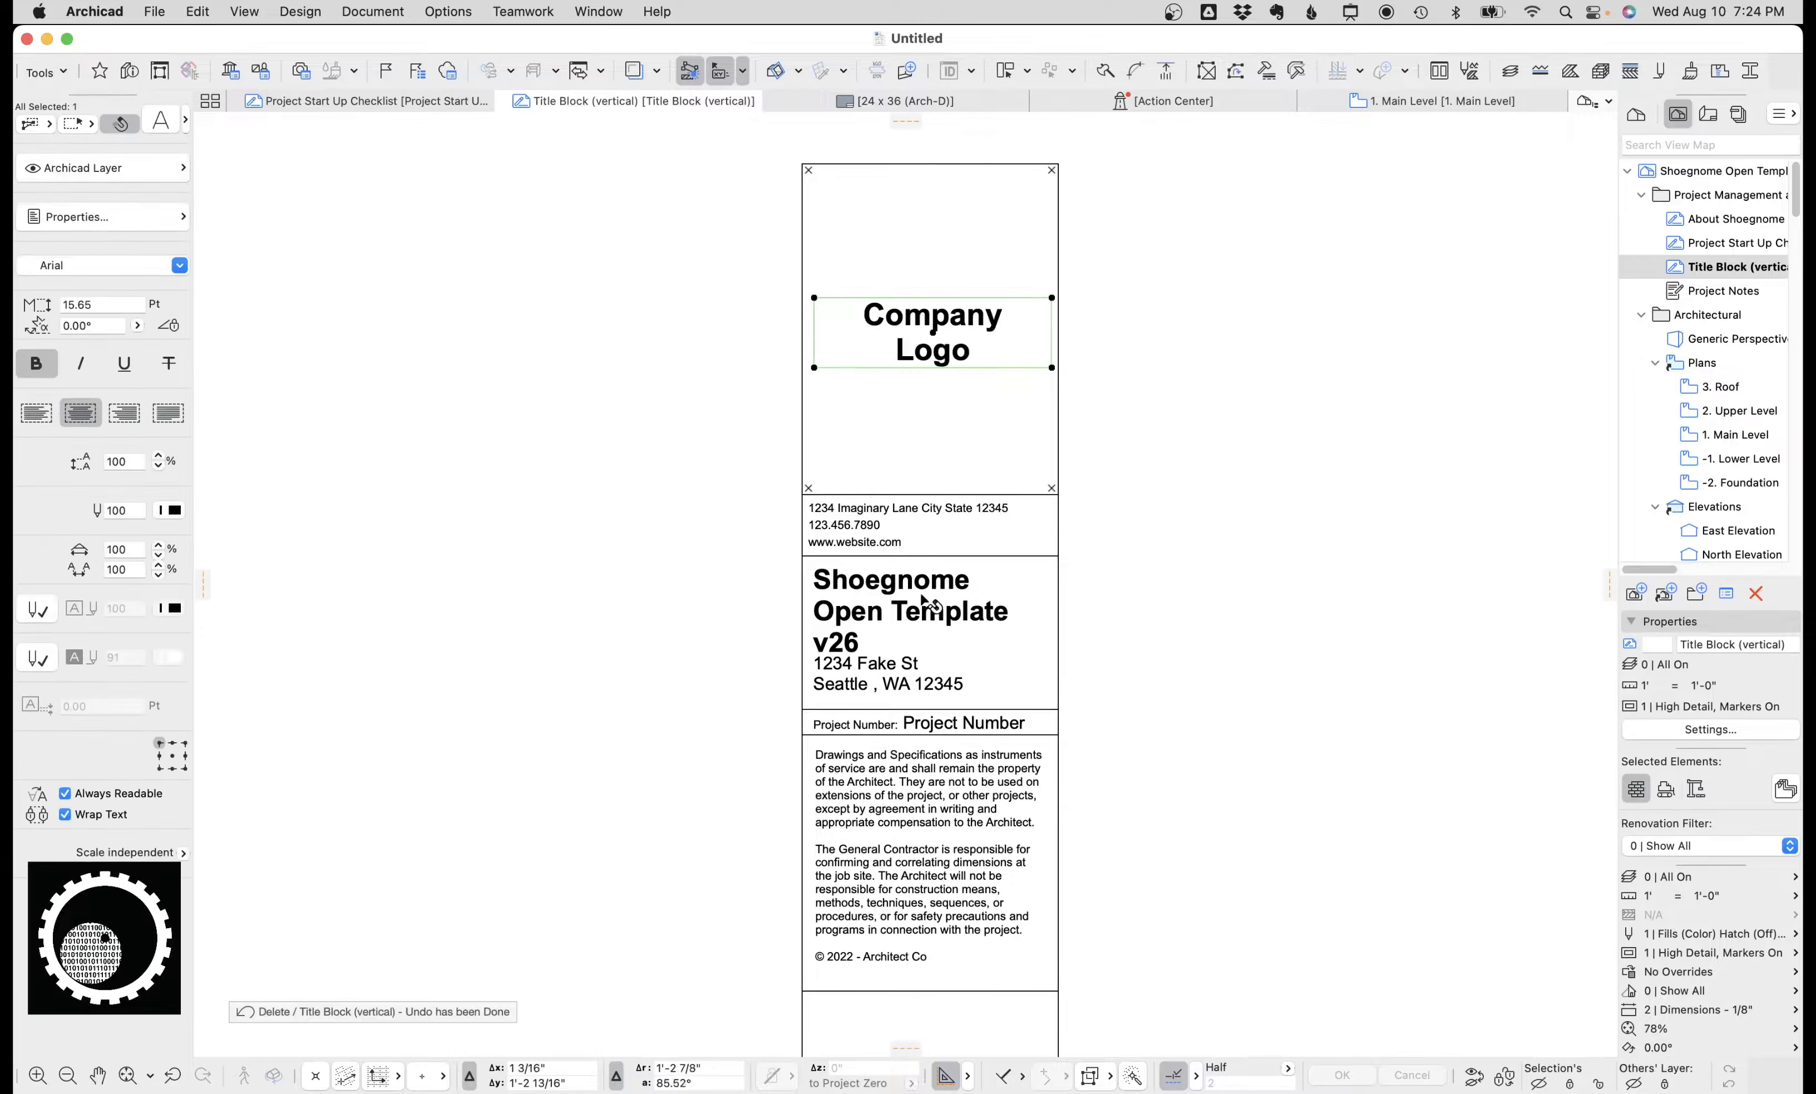
key("Escape")
scroll(835, 510, "down", 2)
scroll(835, 511, "up", 2)
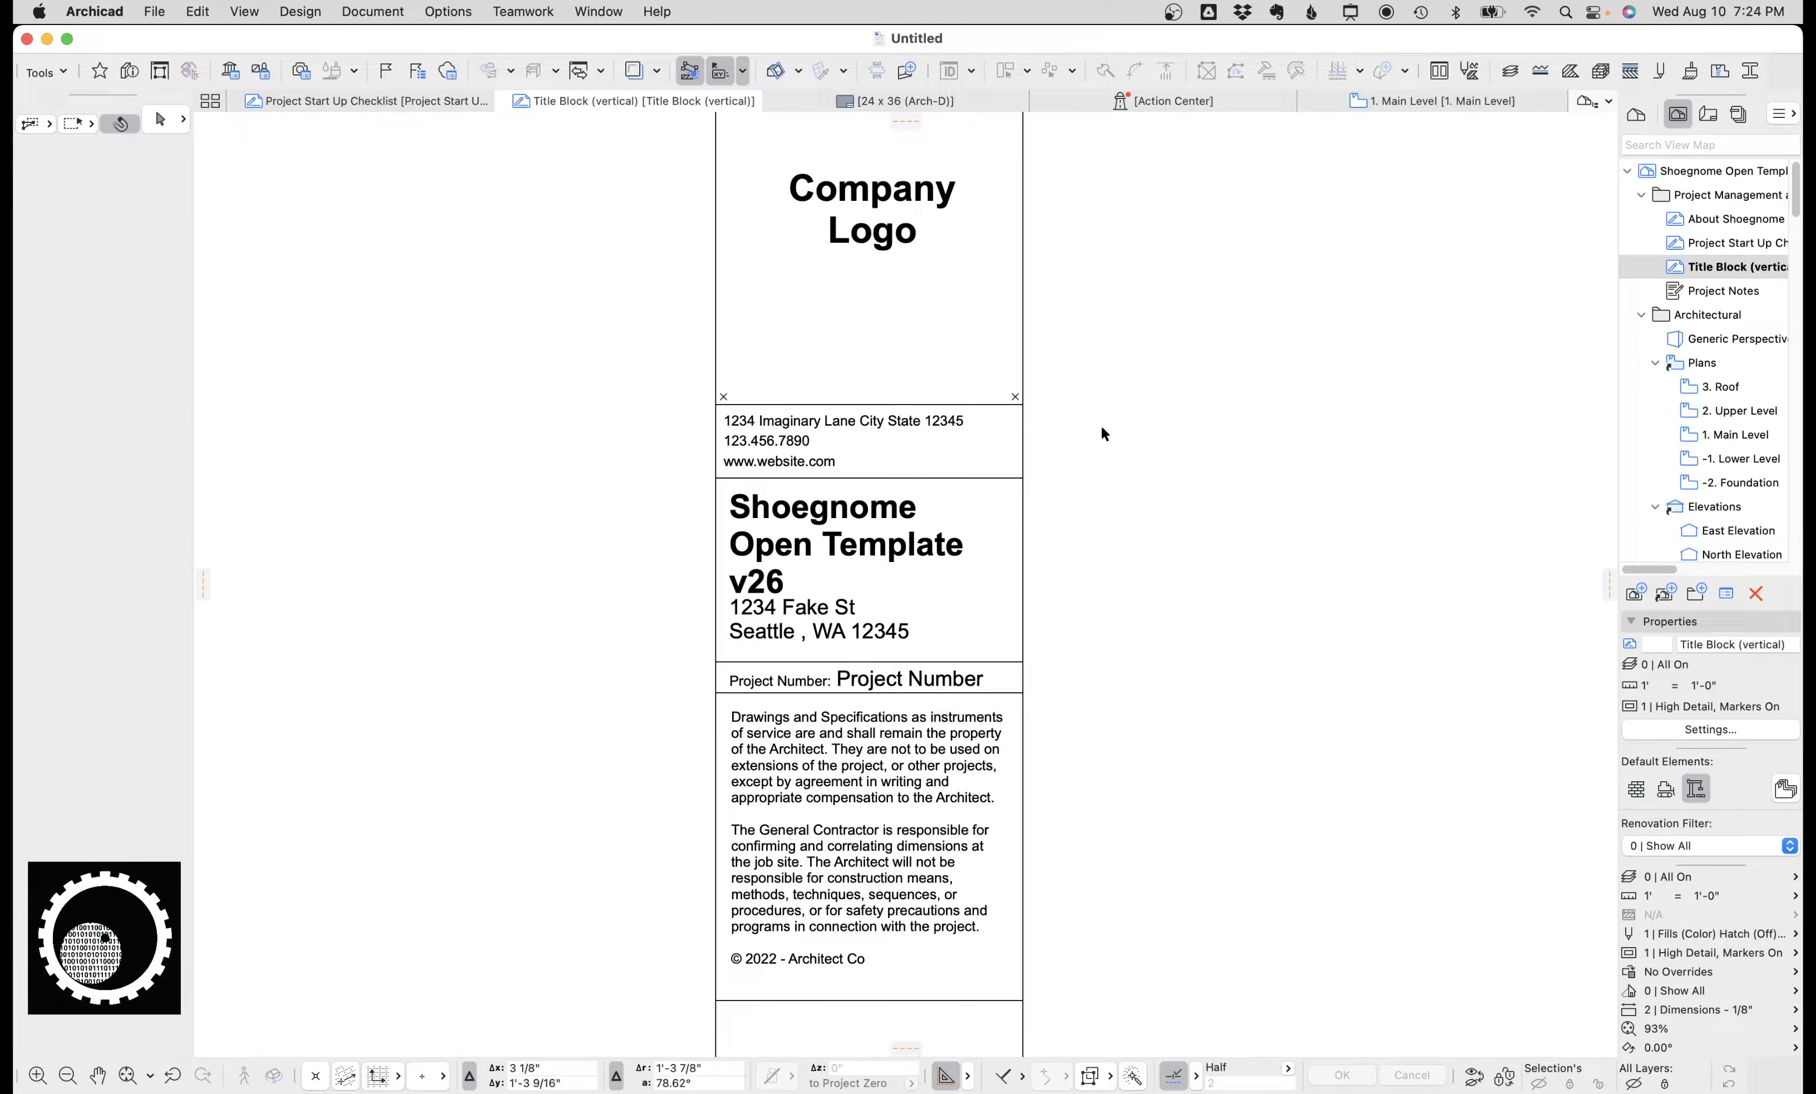
Open Project Info and set the Project Name to Test Project.
left_click(154, 12)
mouse_move(243, 394)
left_click(527, 395)
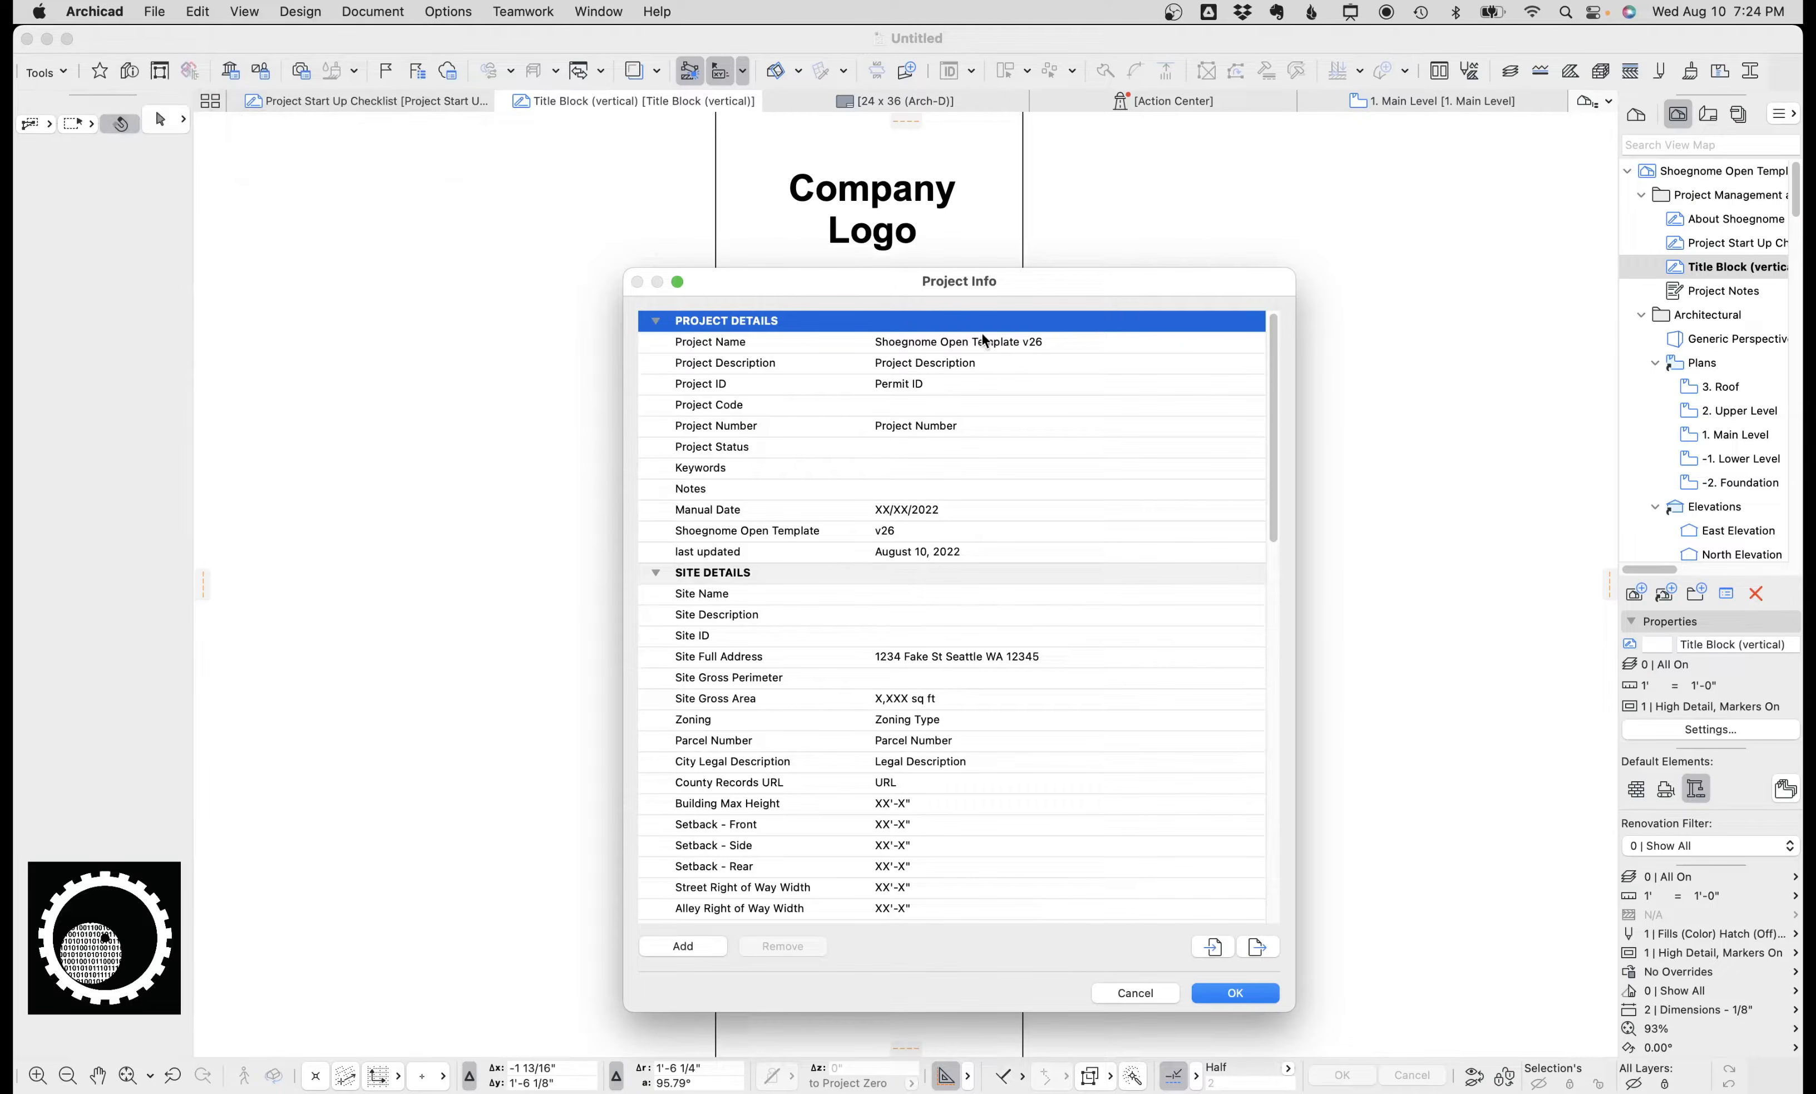
left_click(1046, 341)
type("Test Project")
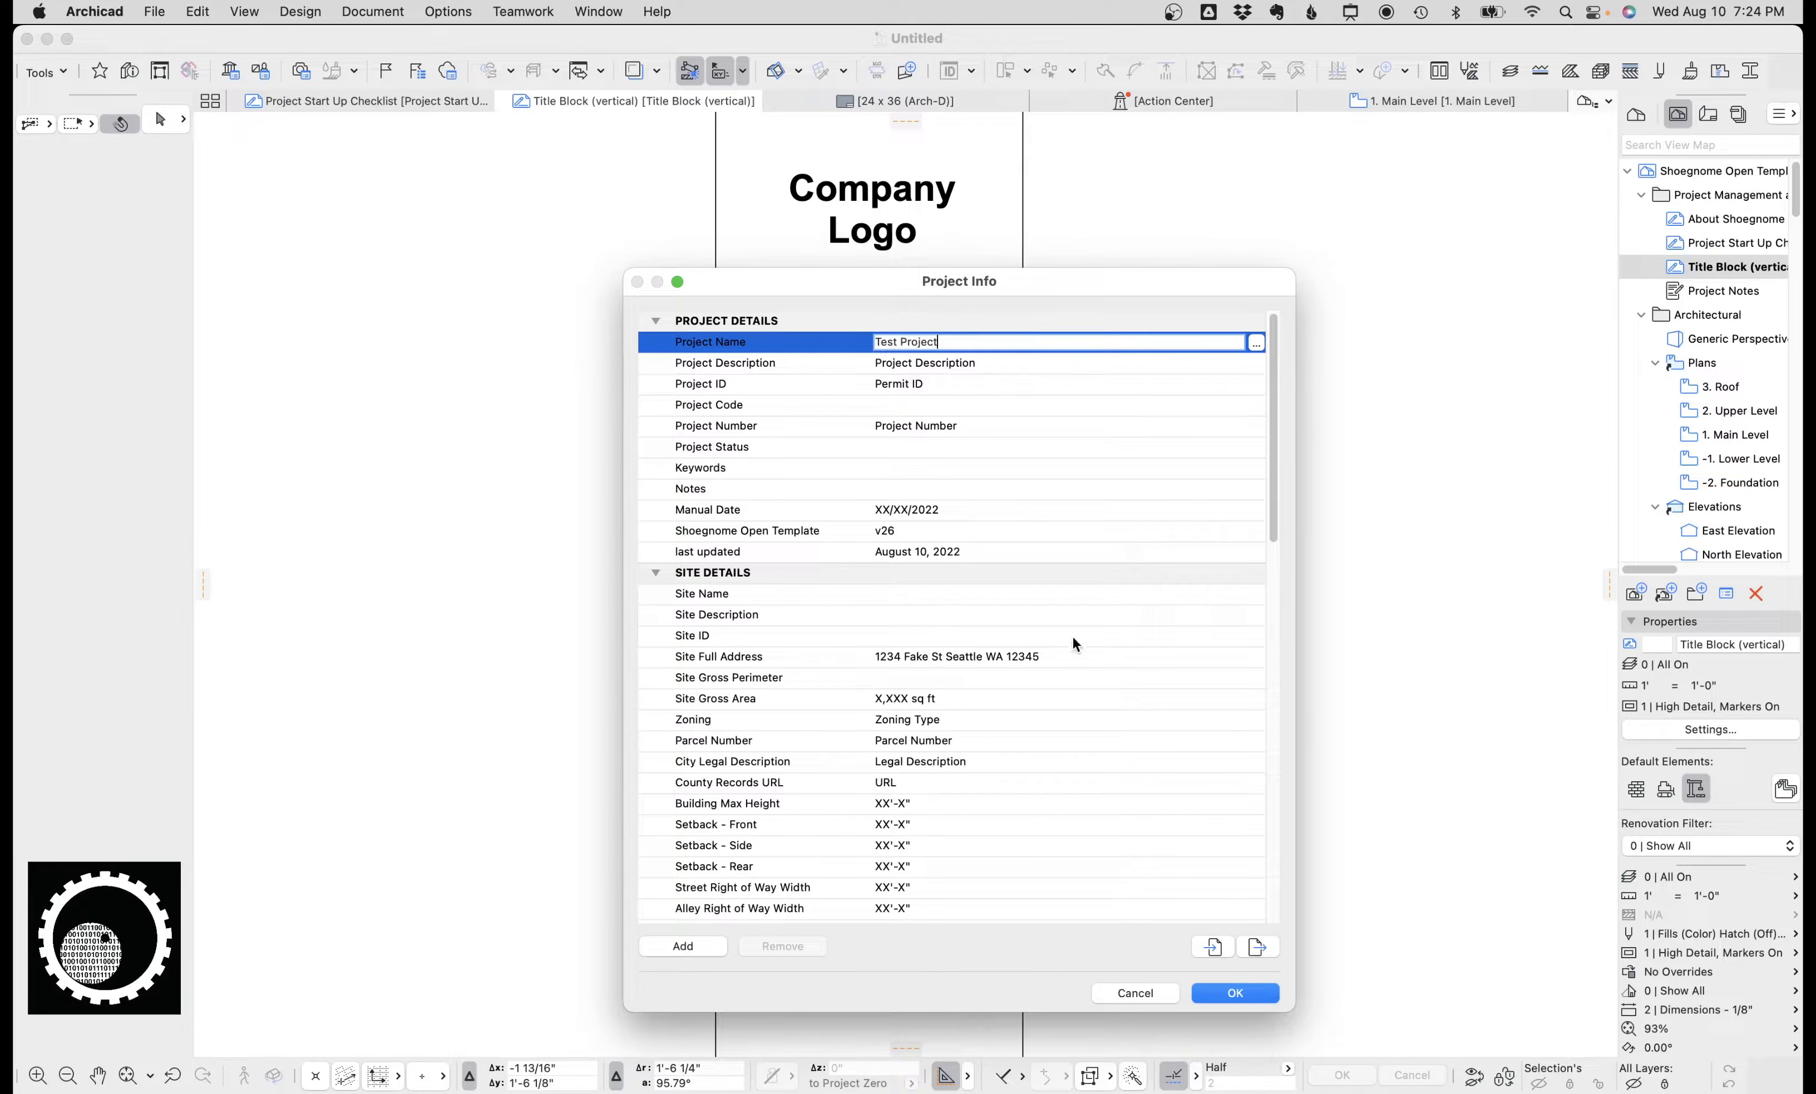
Edit the Site Full Address, entering the site's street number and street name.
left_click(1076, 656)
left_click(1255, 656)
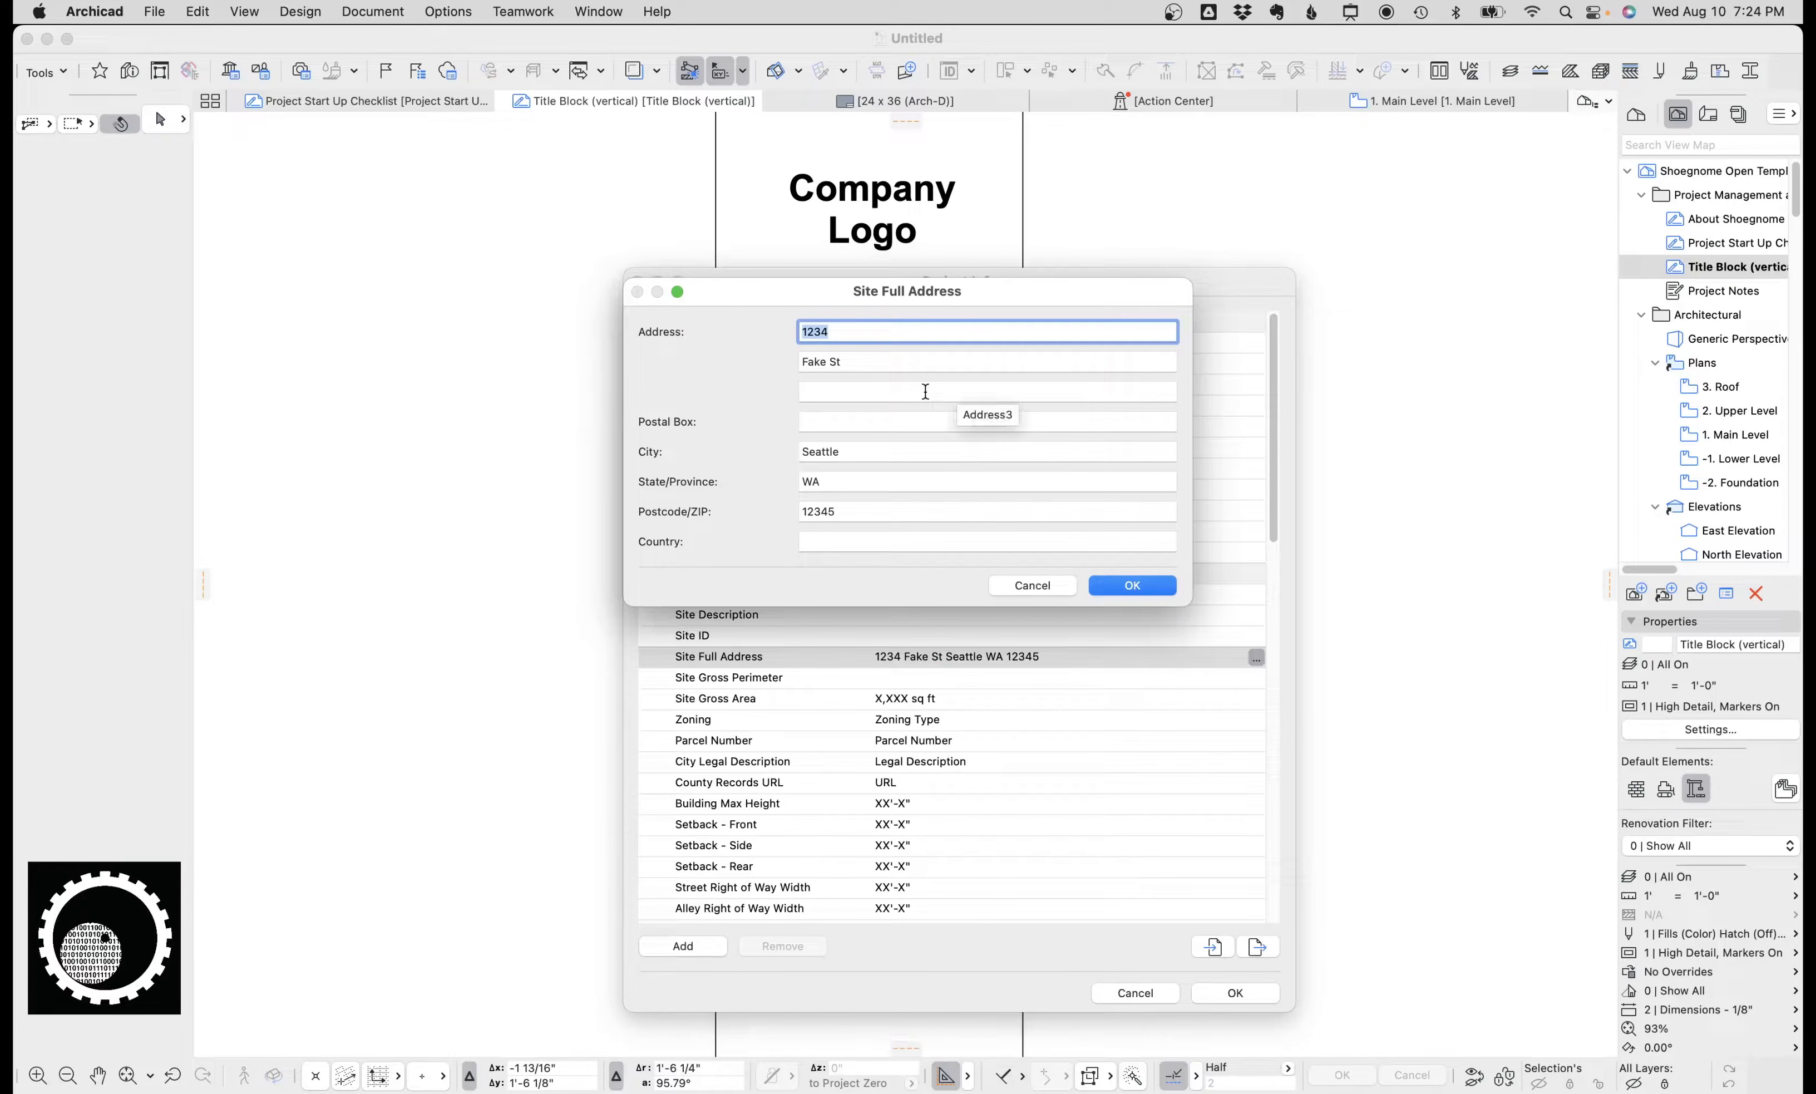
type("1313")
key("Tab")
type("M")
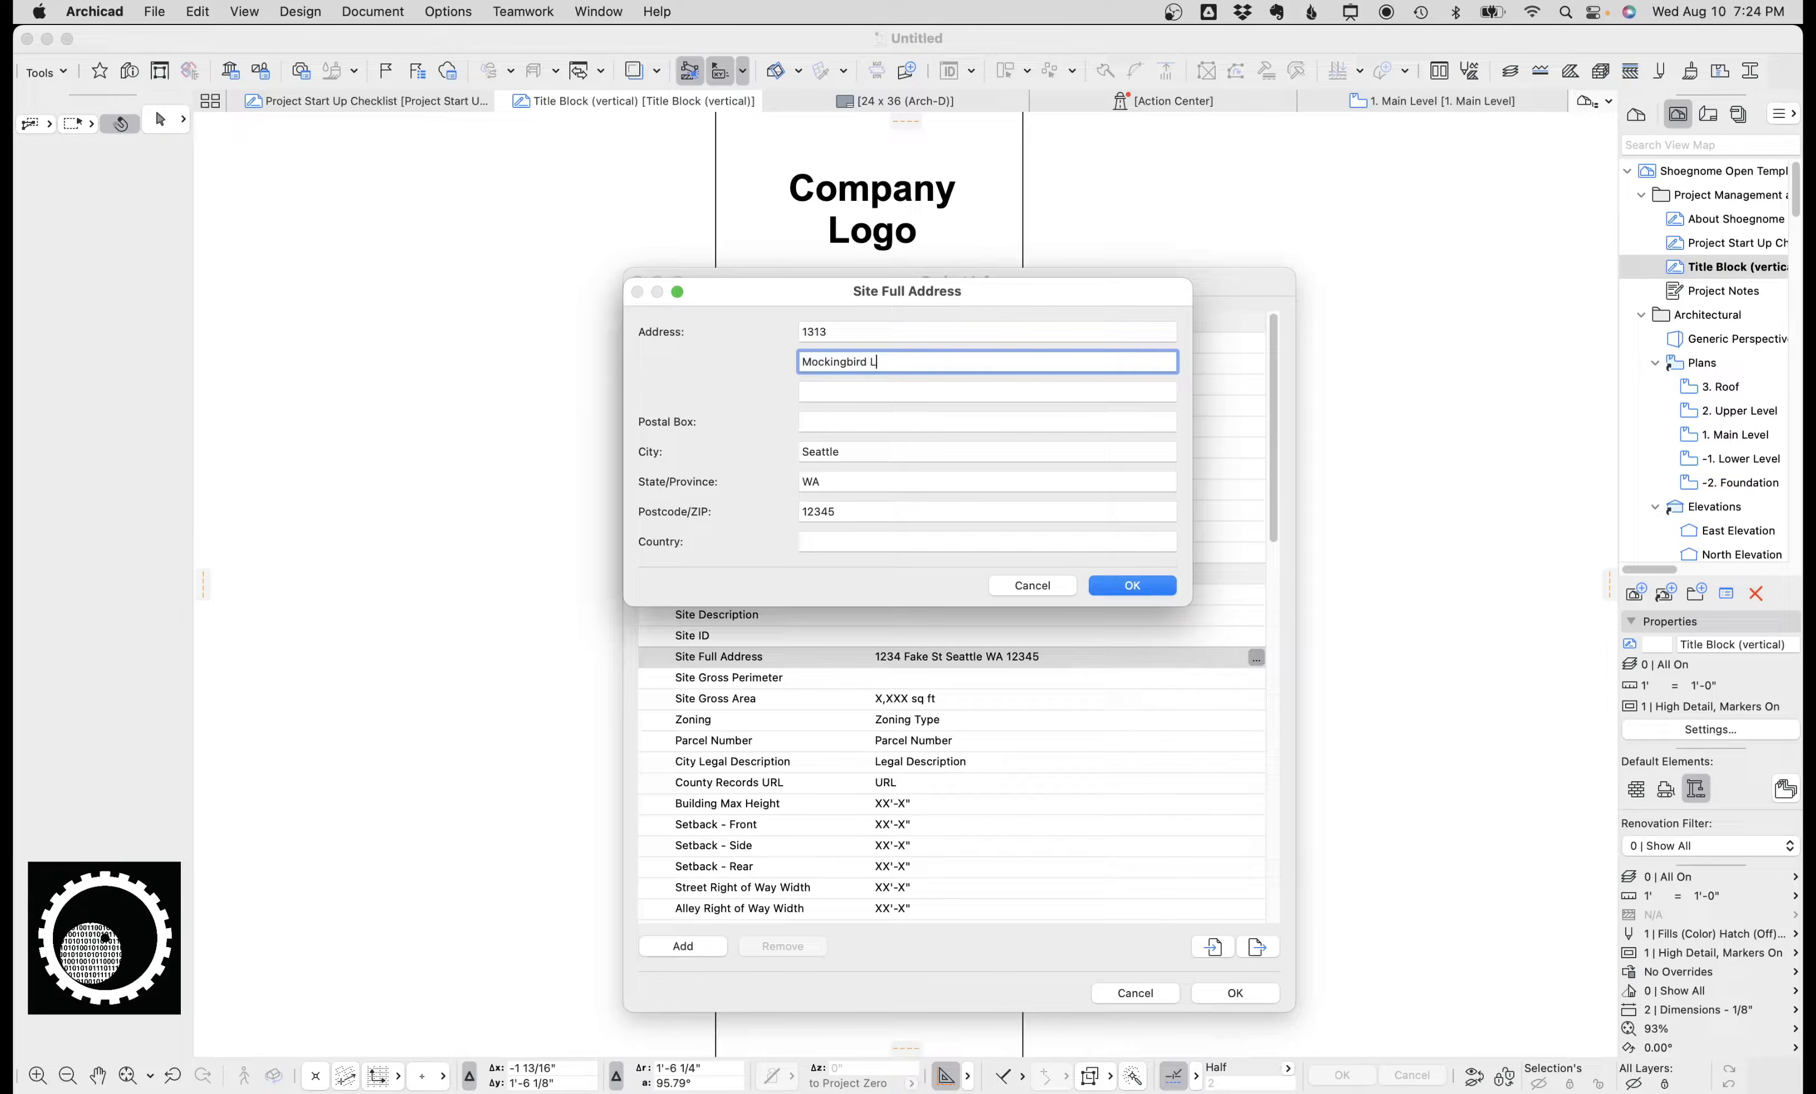
key("Tab")
key("Tab")
key("Tab")
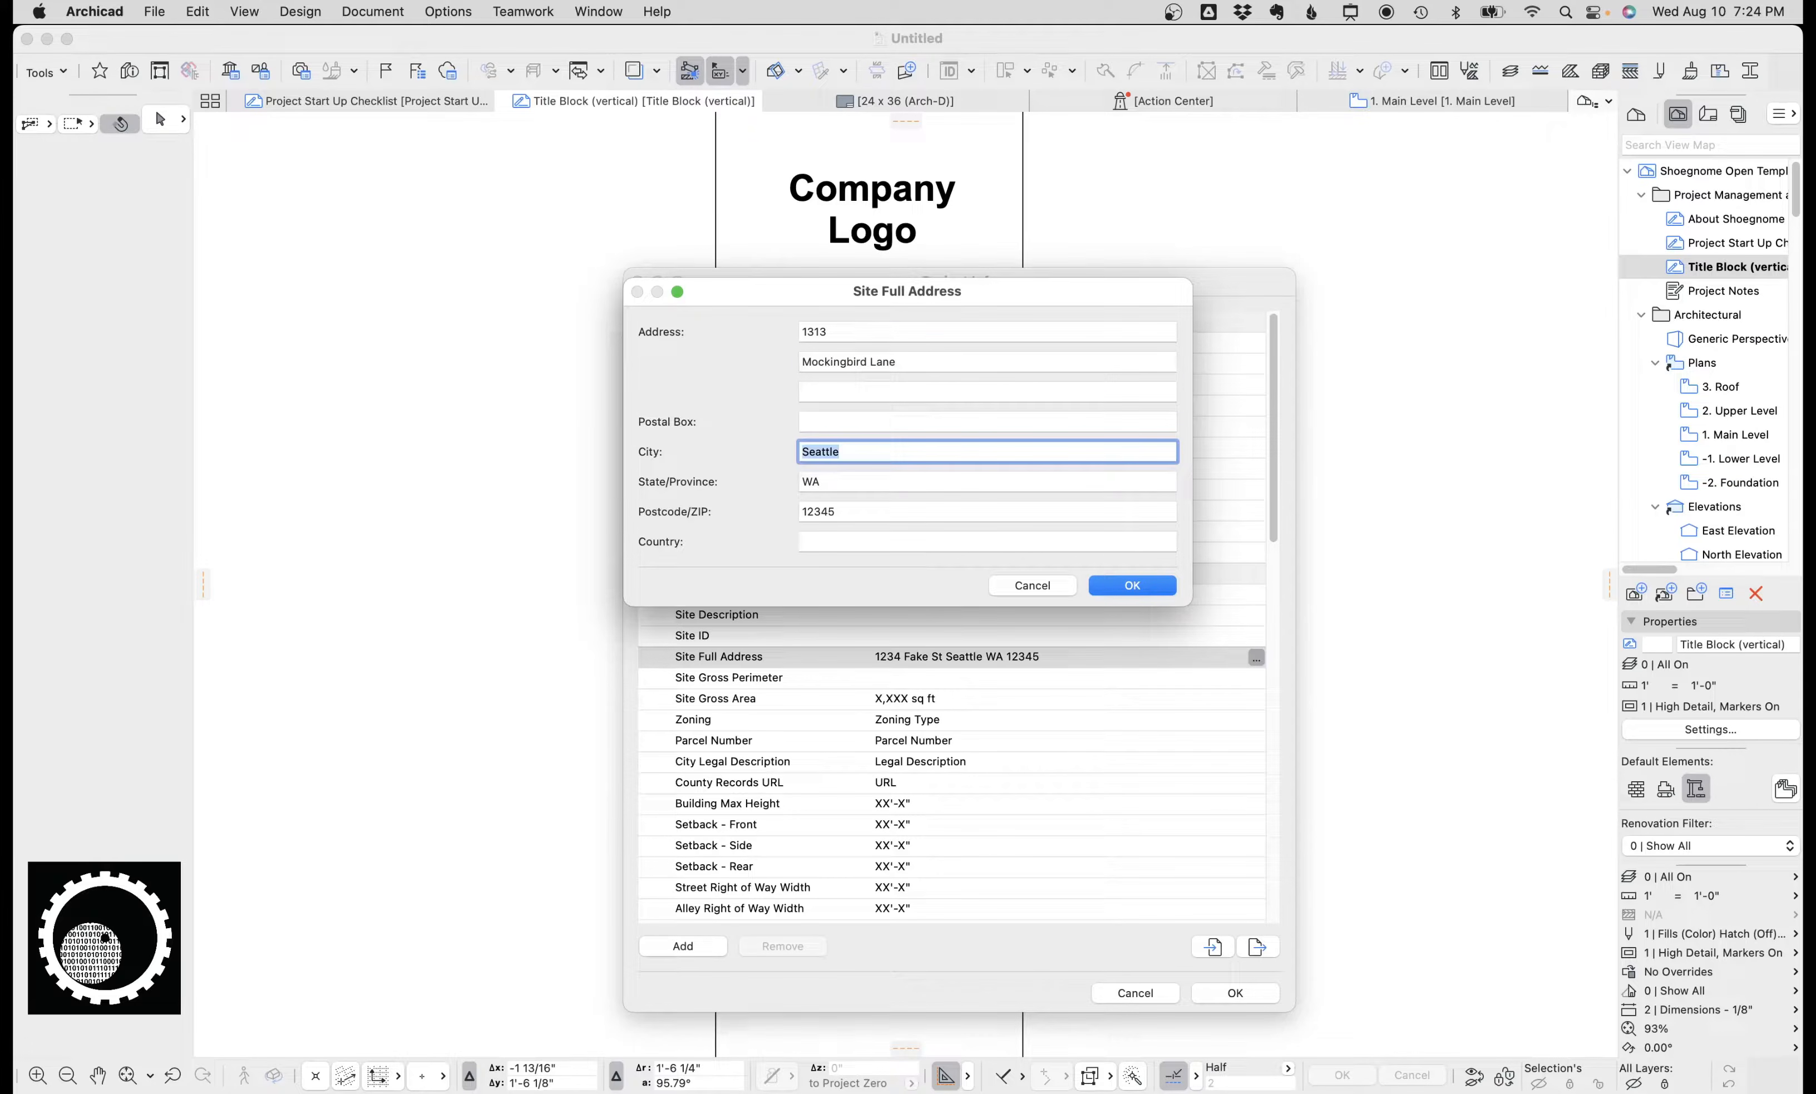
Enter the site's city, state and ZIP code, then confirm the address and Project Info.
type("Scary Town")
key("Tab")
type("CT")
key("Tab")
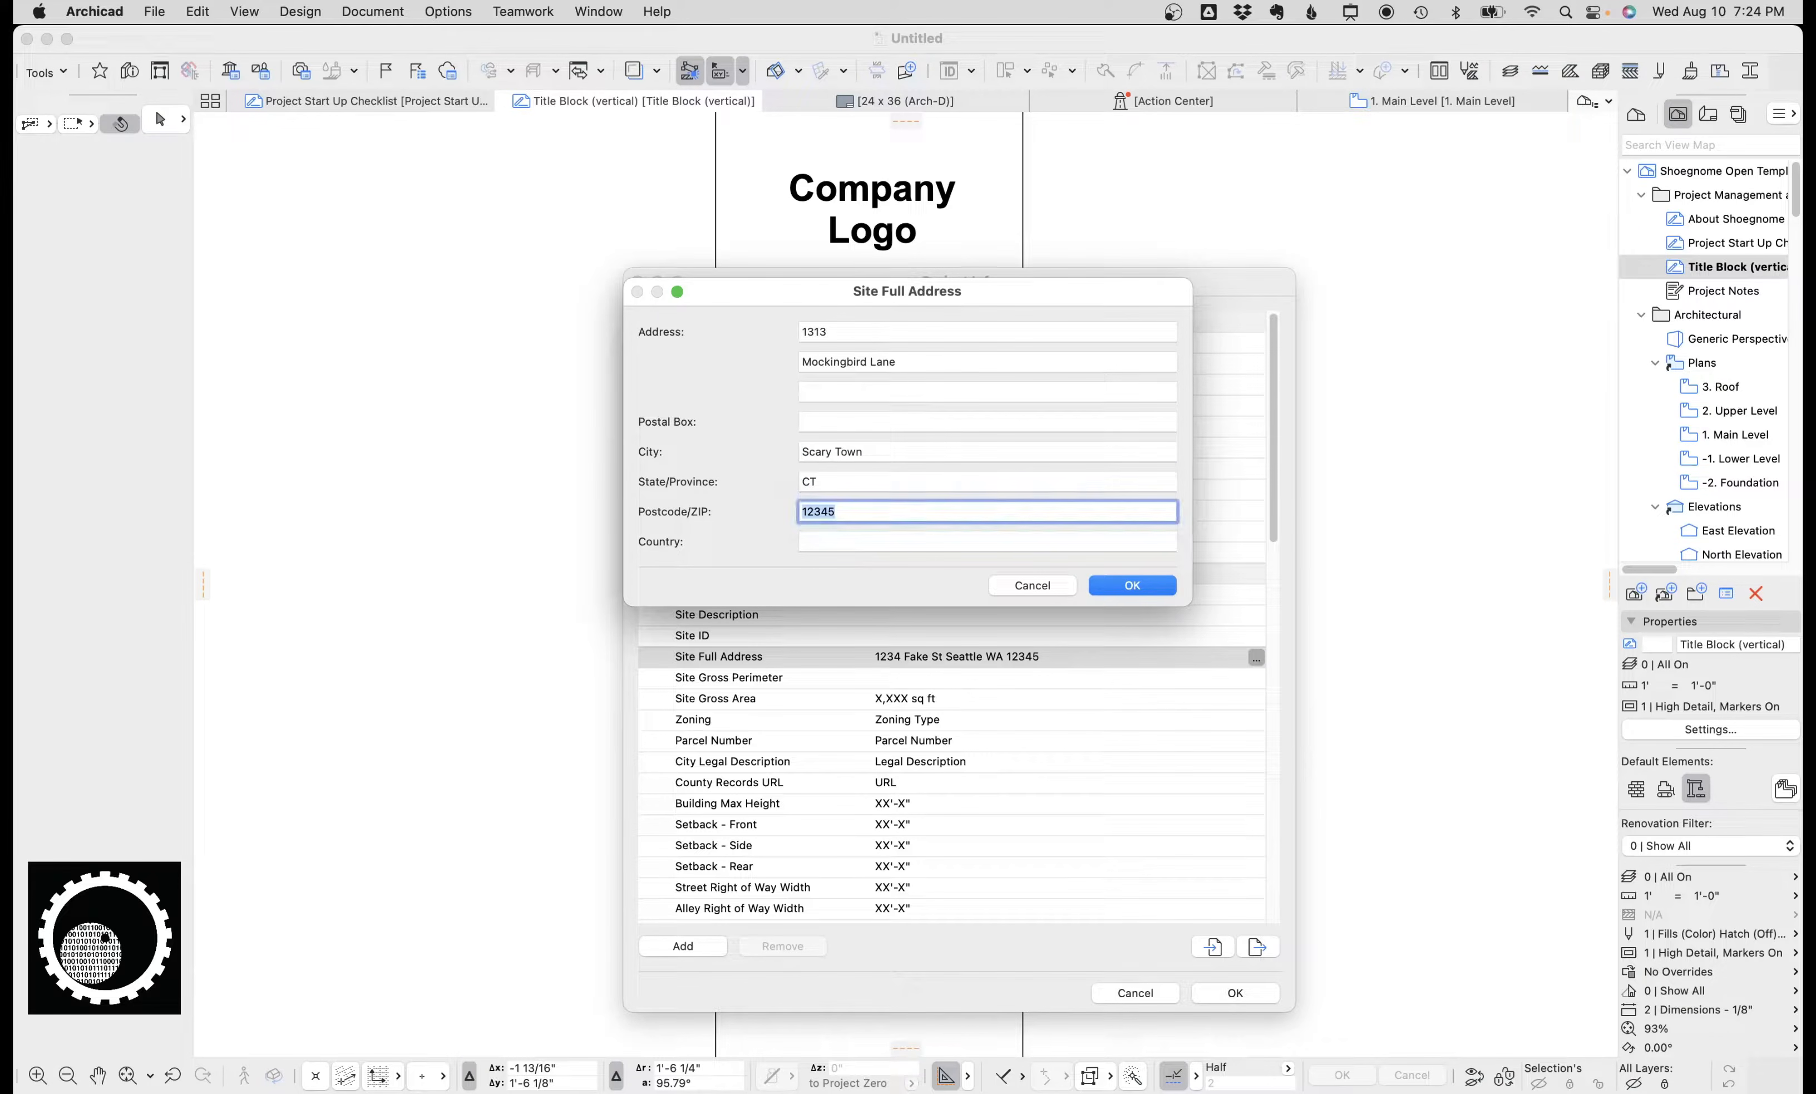
type("06341")
key("Return")
key("Return")
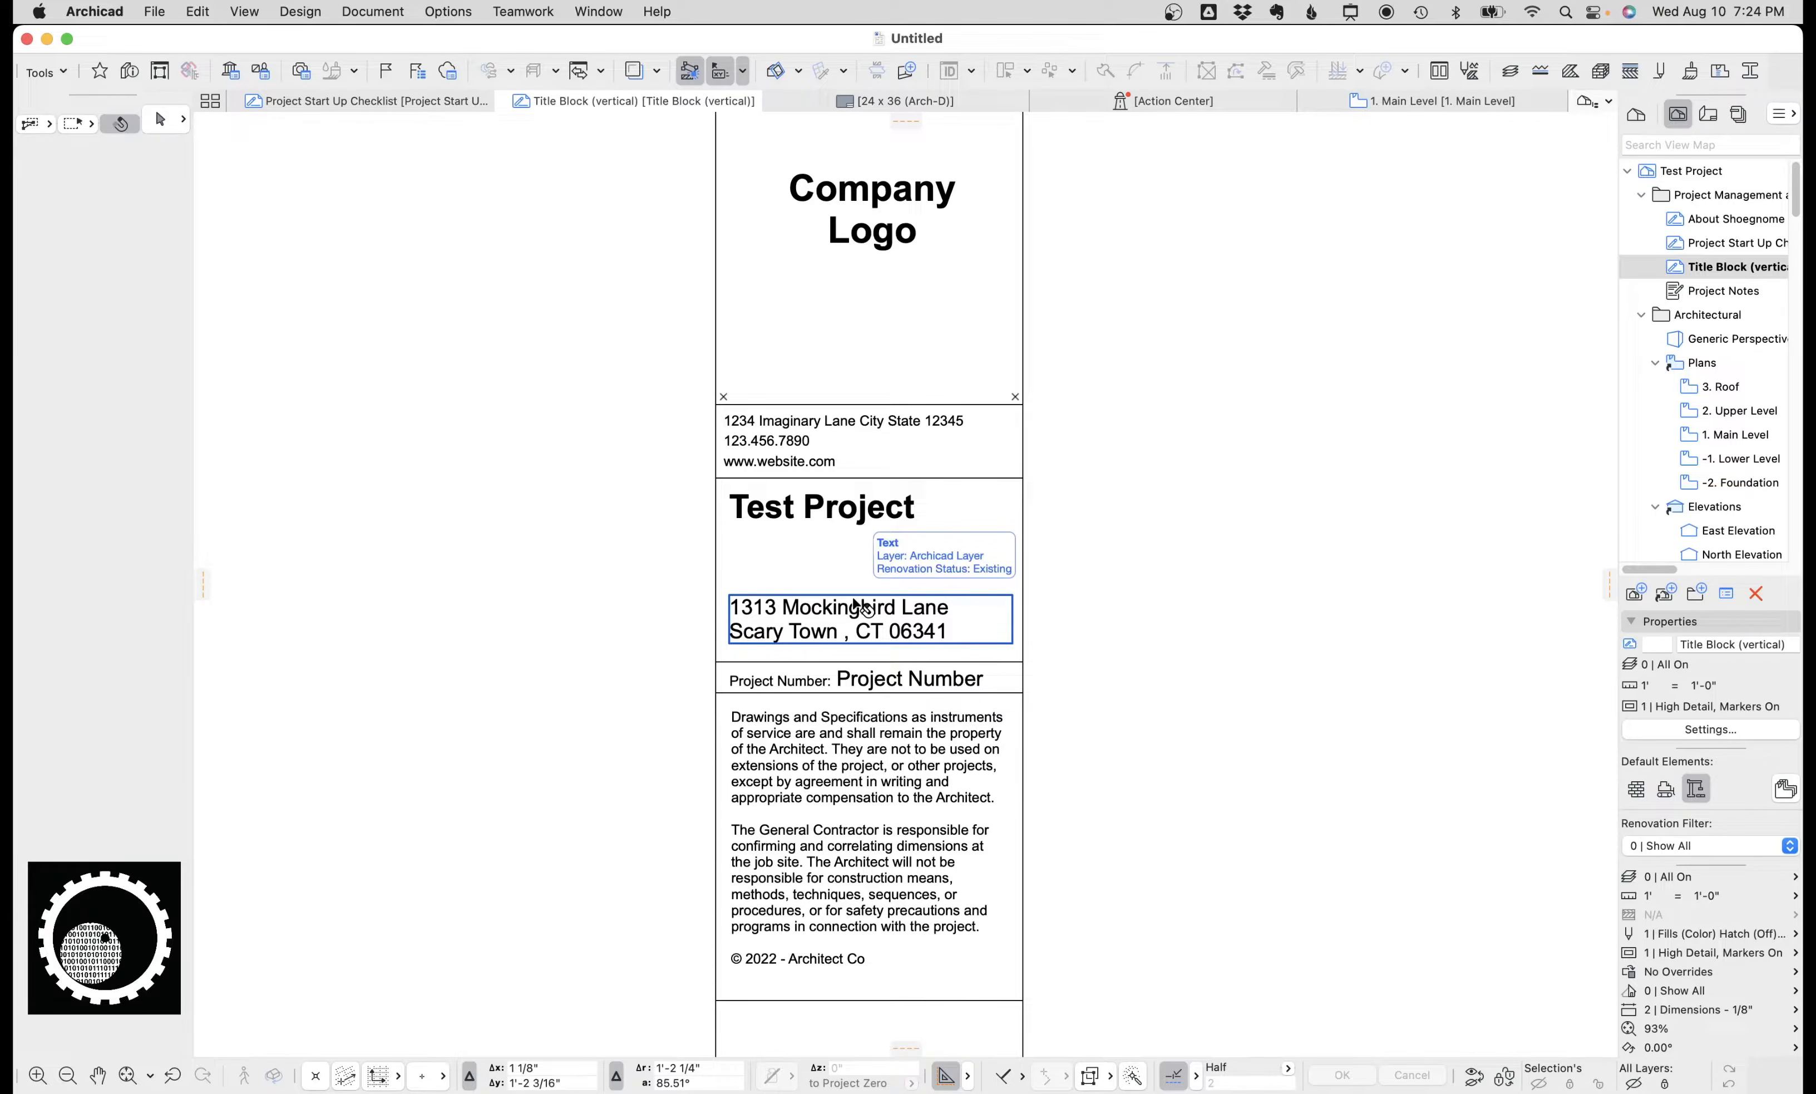
Reopen Project Info and set the Project Number to 22123.
key("super+i")
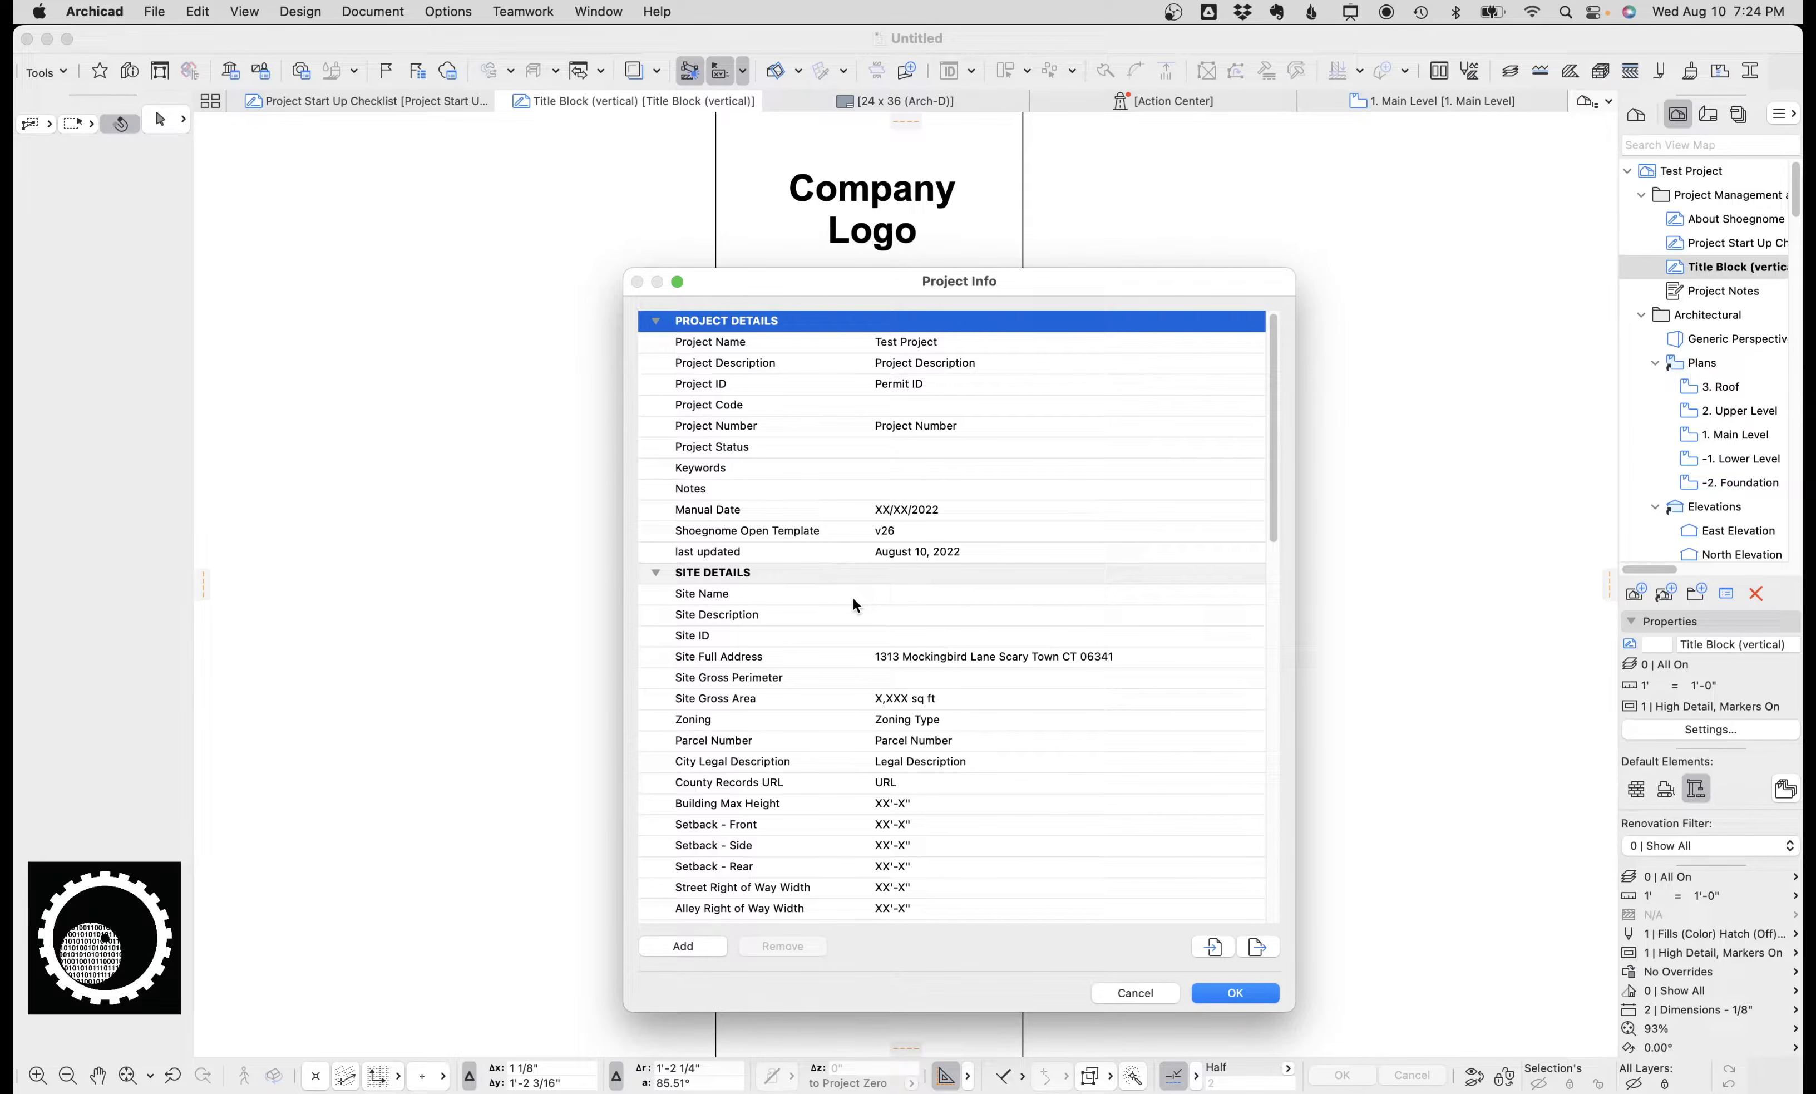
scroll(923, 564, "down", 1)
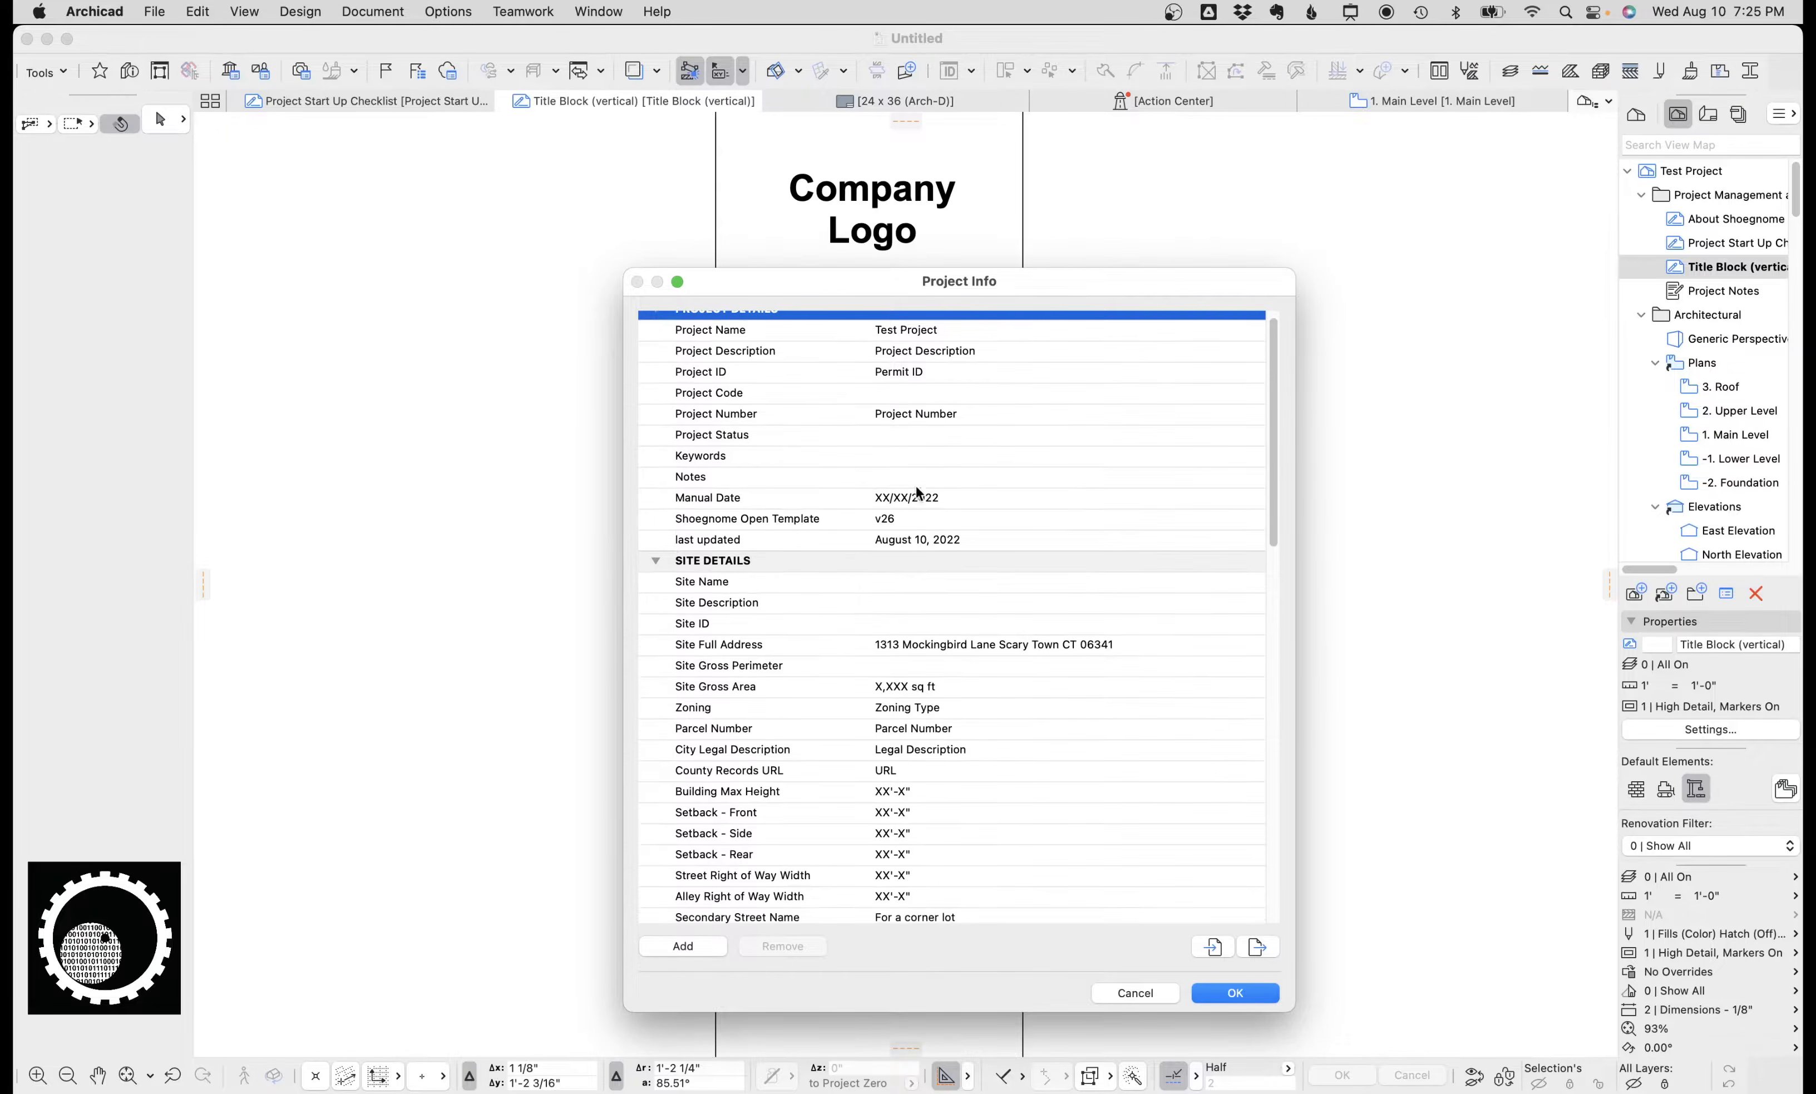
left_click(924, 413)
key("super+a")
type("22")
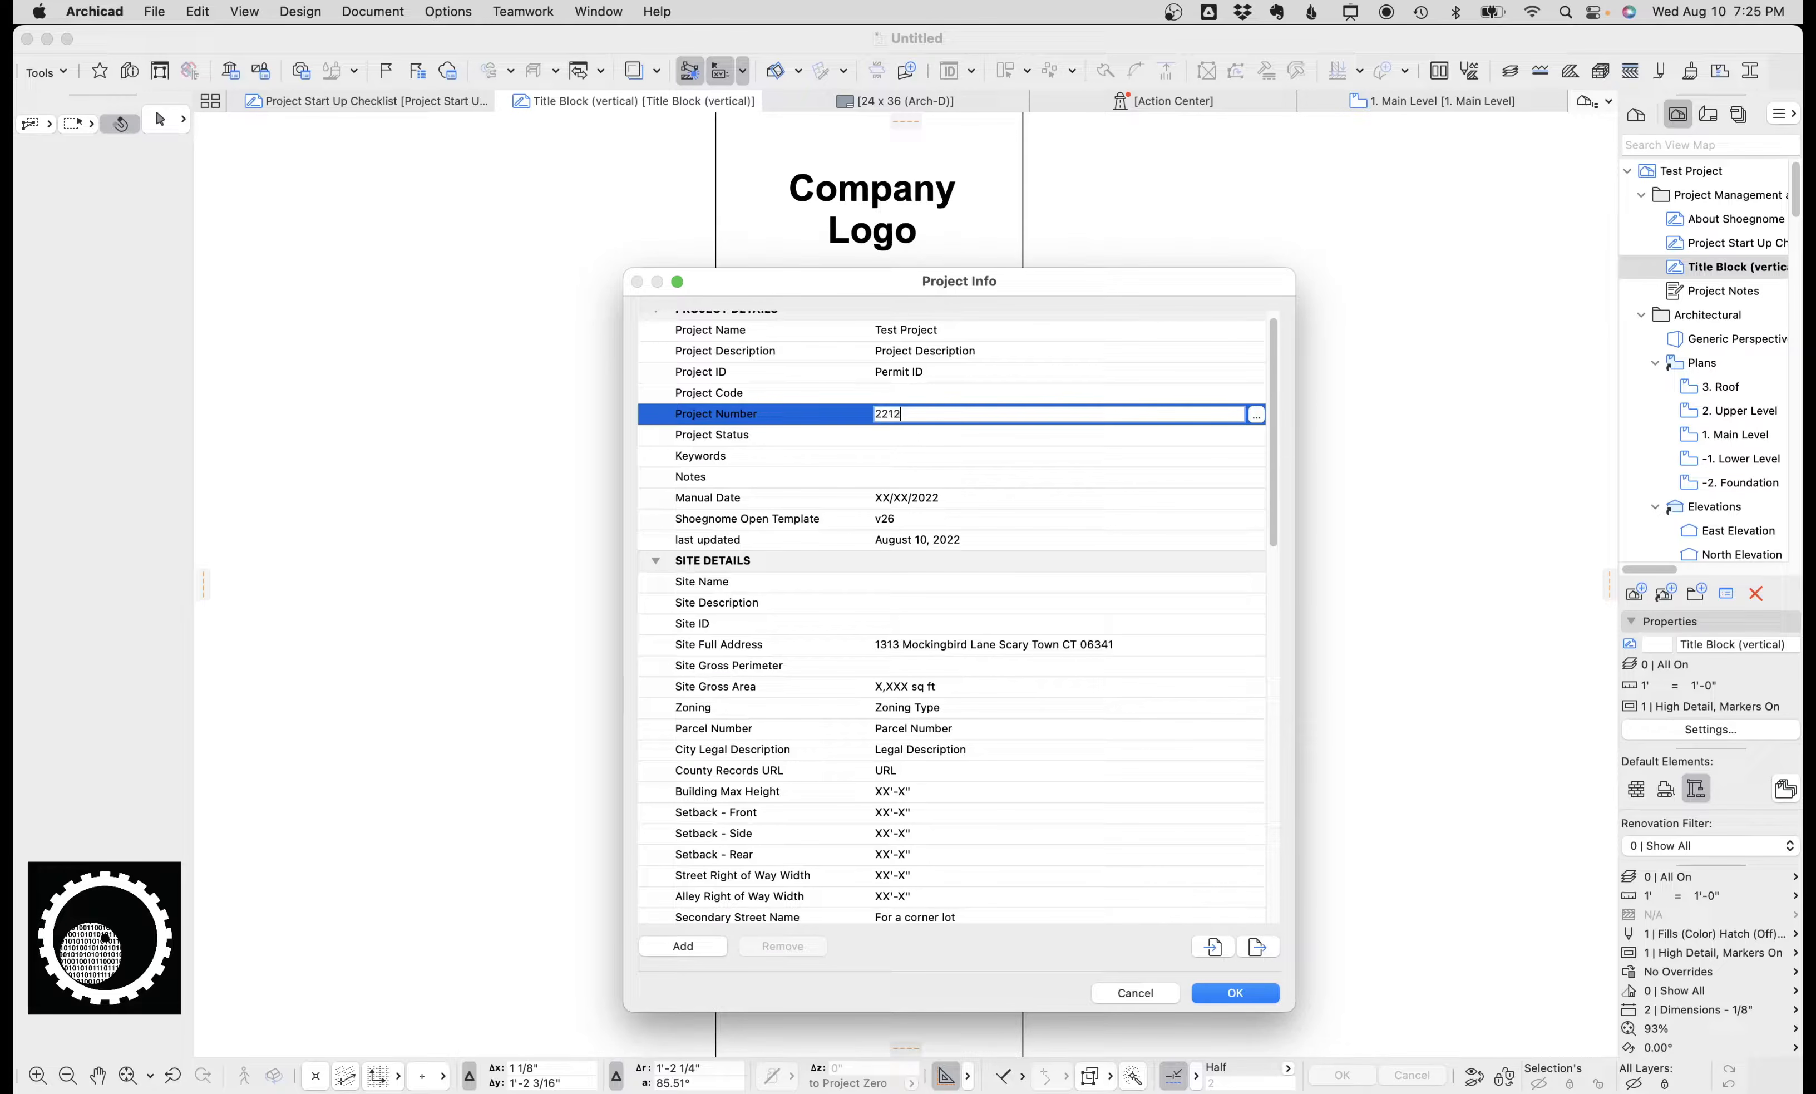
key("Return")
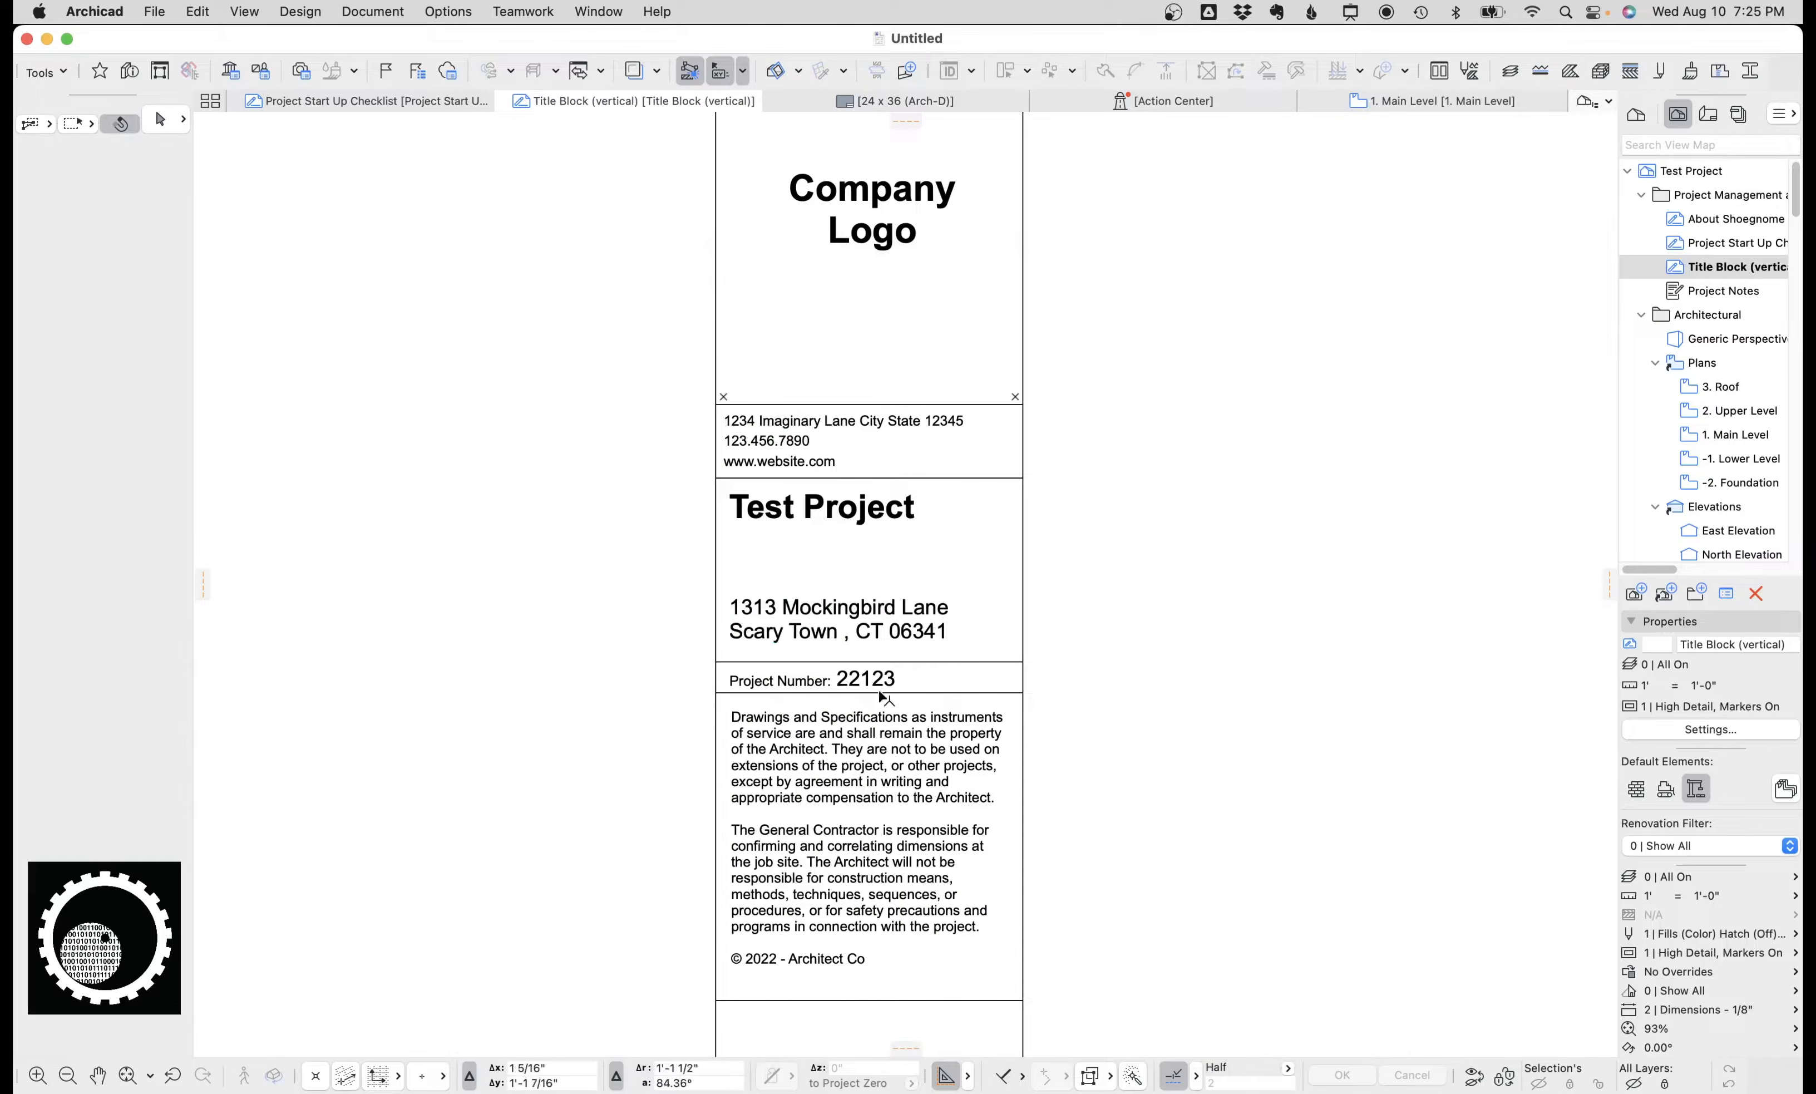
Set the Contact Company in Project Info to Shoegnome Architects.
scroll(883, 749, "down", 5)
scroll(798, 668, "up", 3)
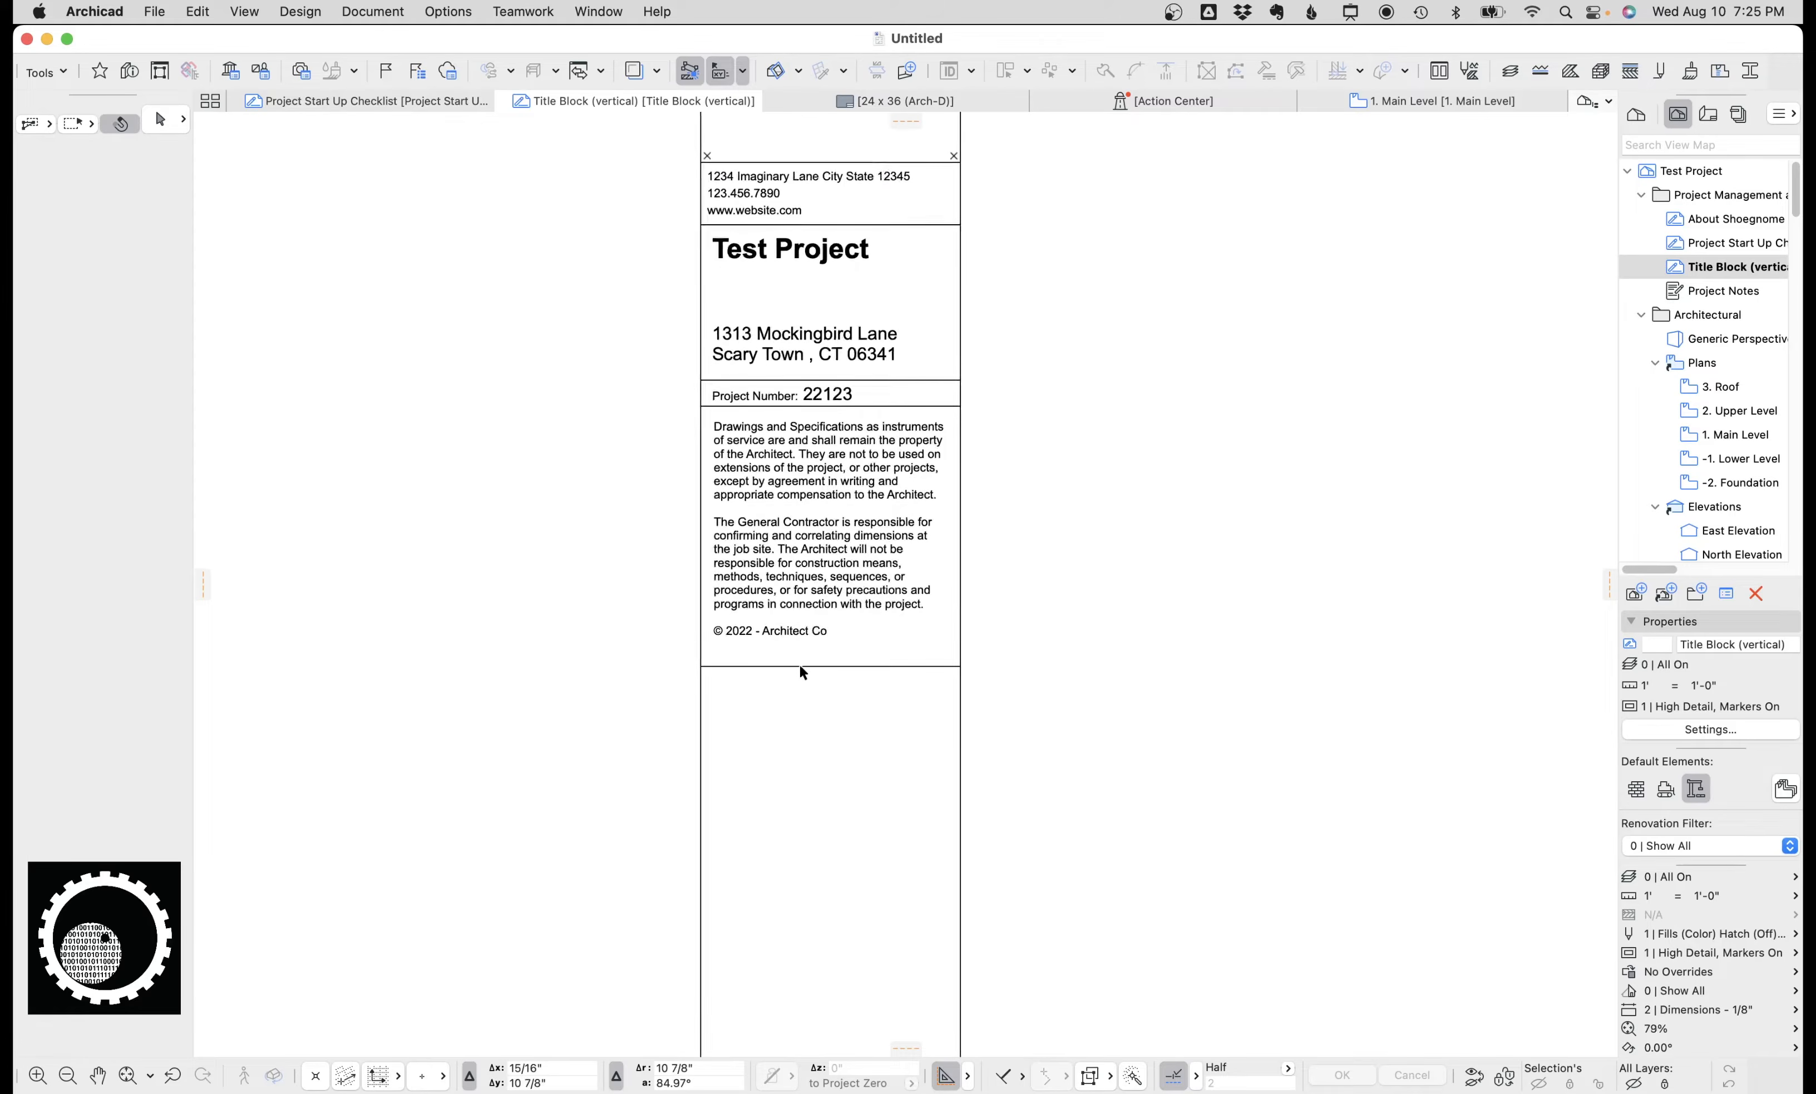
key("super+i")
scroll(869, 682, "down", 12)
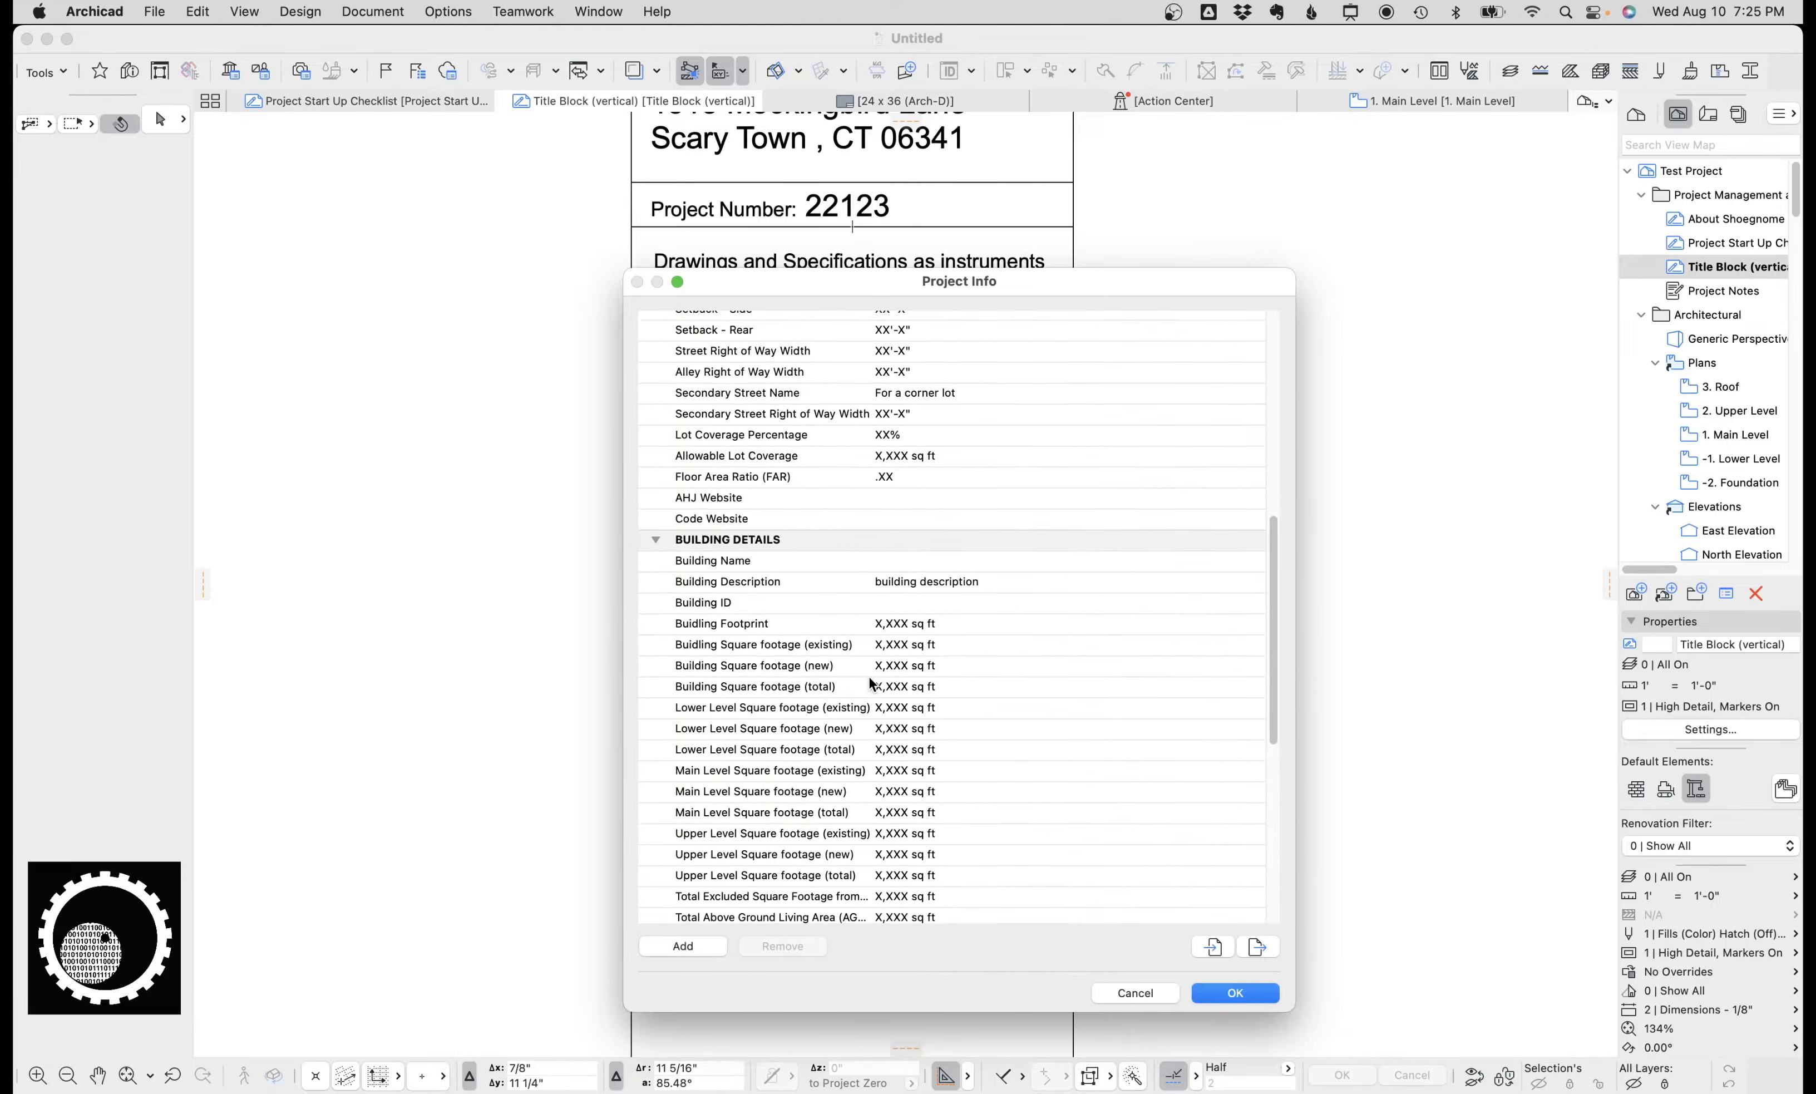
left_click(917, 682)
type("Co")
key("super+a")
type("Shoegn")
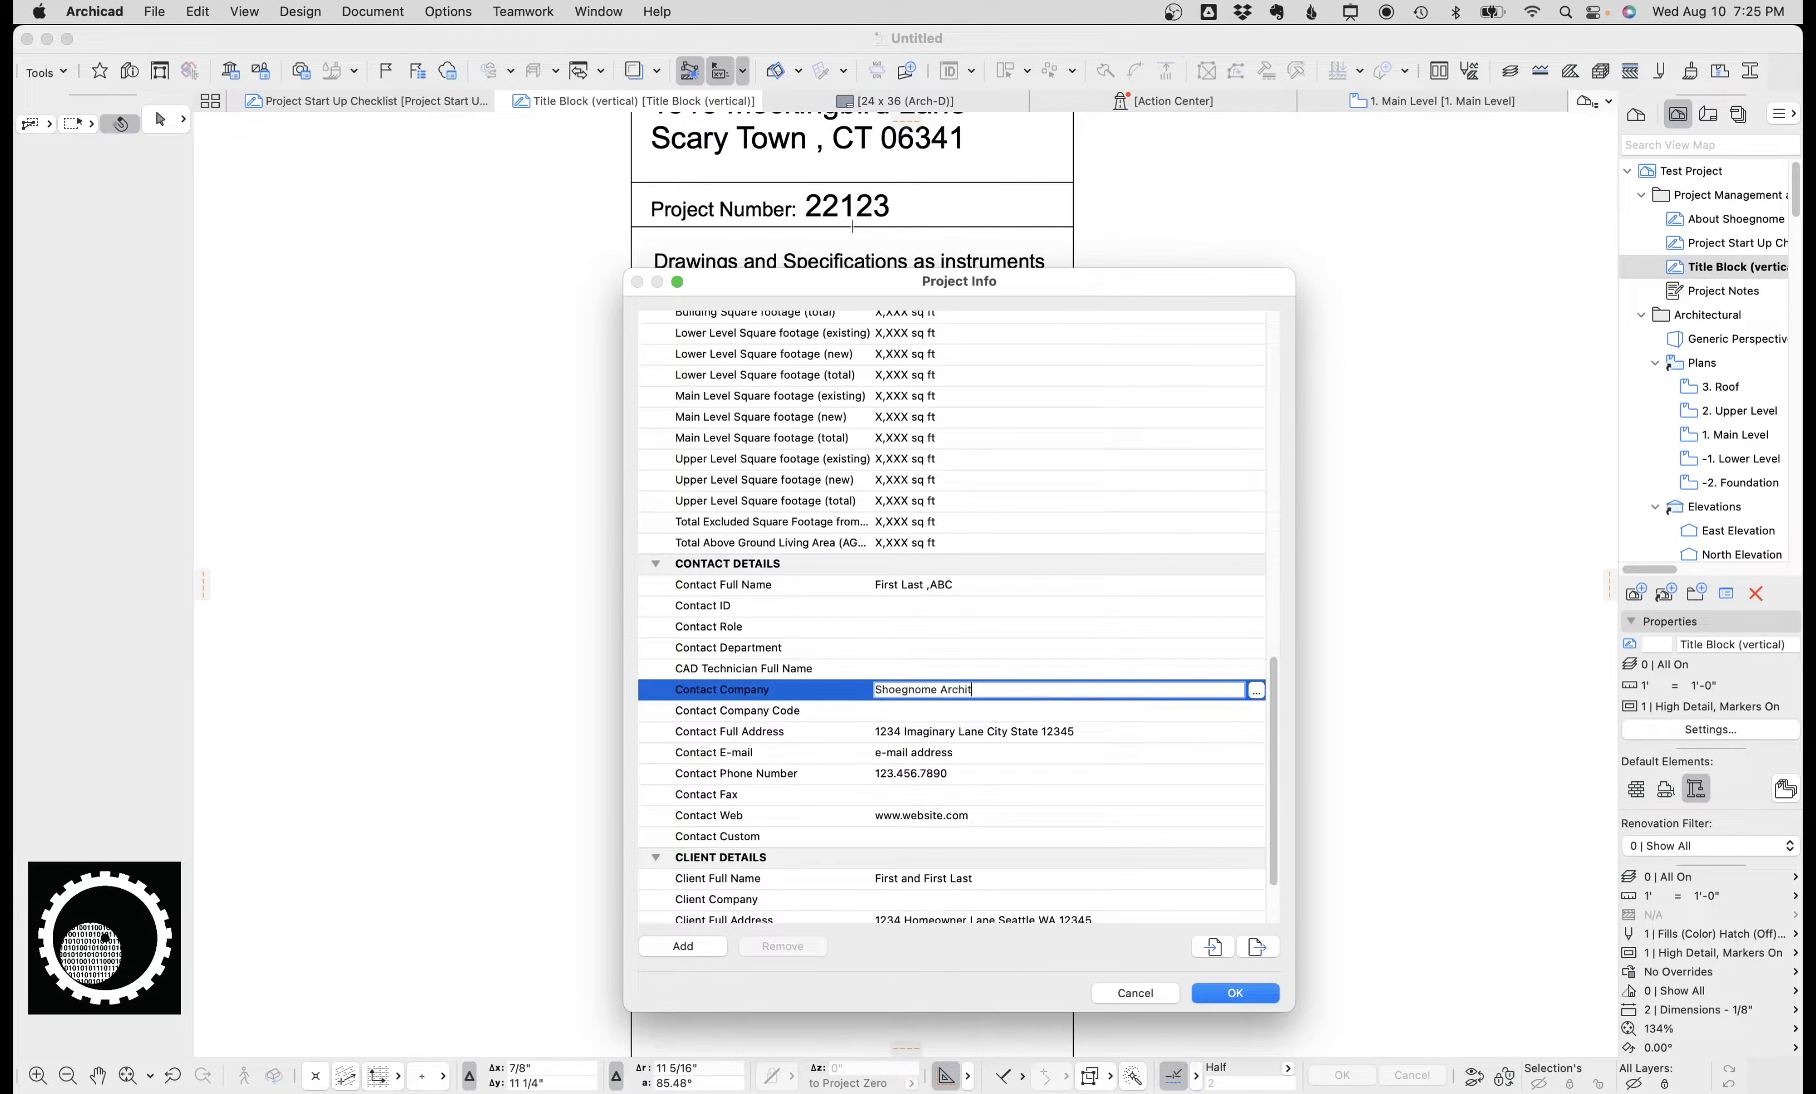
key("Return")
Review the updated title block and open the 22 x 34 (ANSI-D) master layout from the Layout Book.
scroll(833, 663, "down", 8)
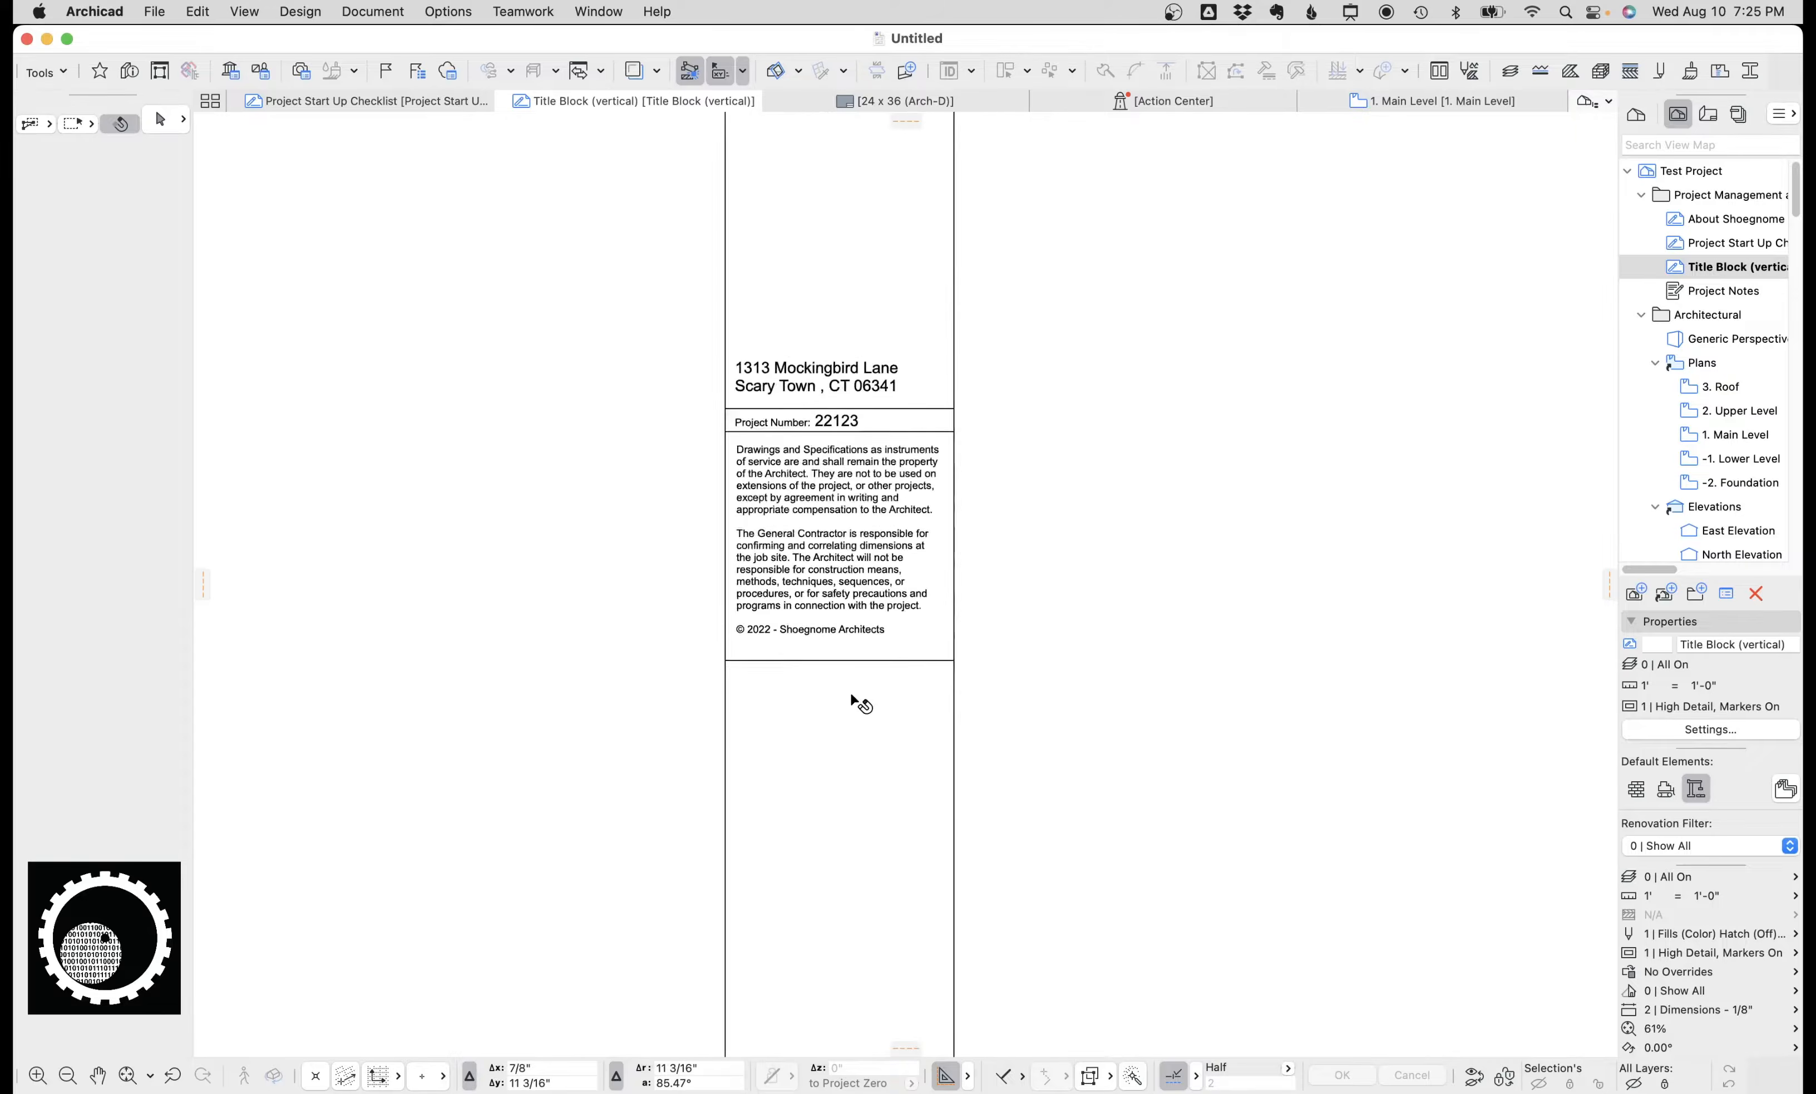
middle_click_drag(807, 796, 798, 265)
scroll(818, 708, "up", 2)
scroll(838, 835, "down", 1)
middle_click_drag(847, 420, 848, 443)
scroll(849, 443, "up", 10)
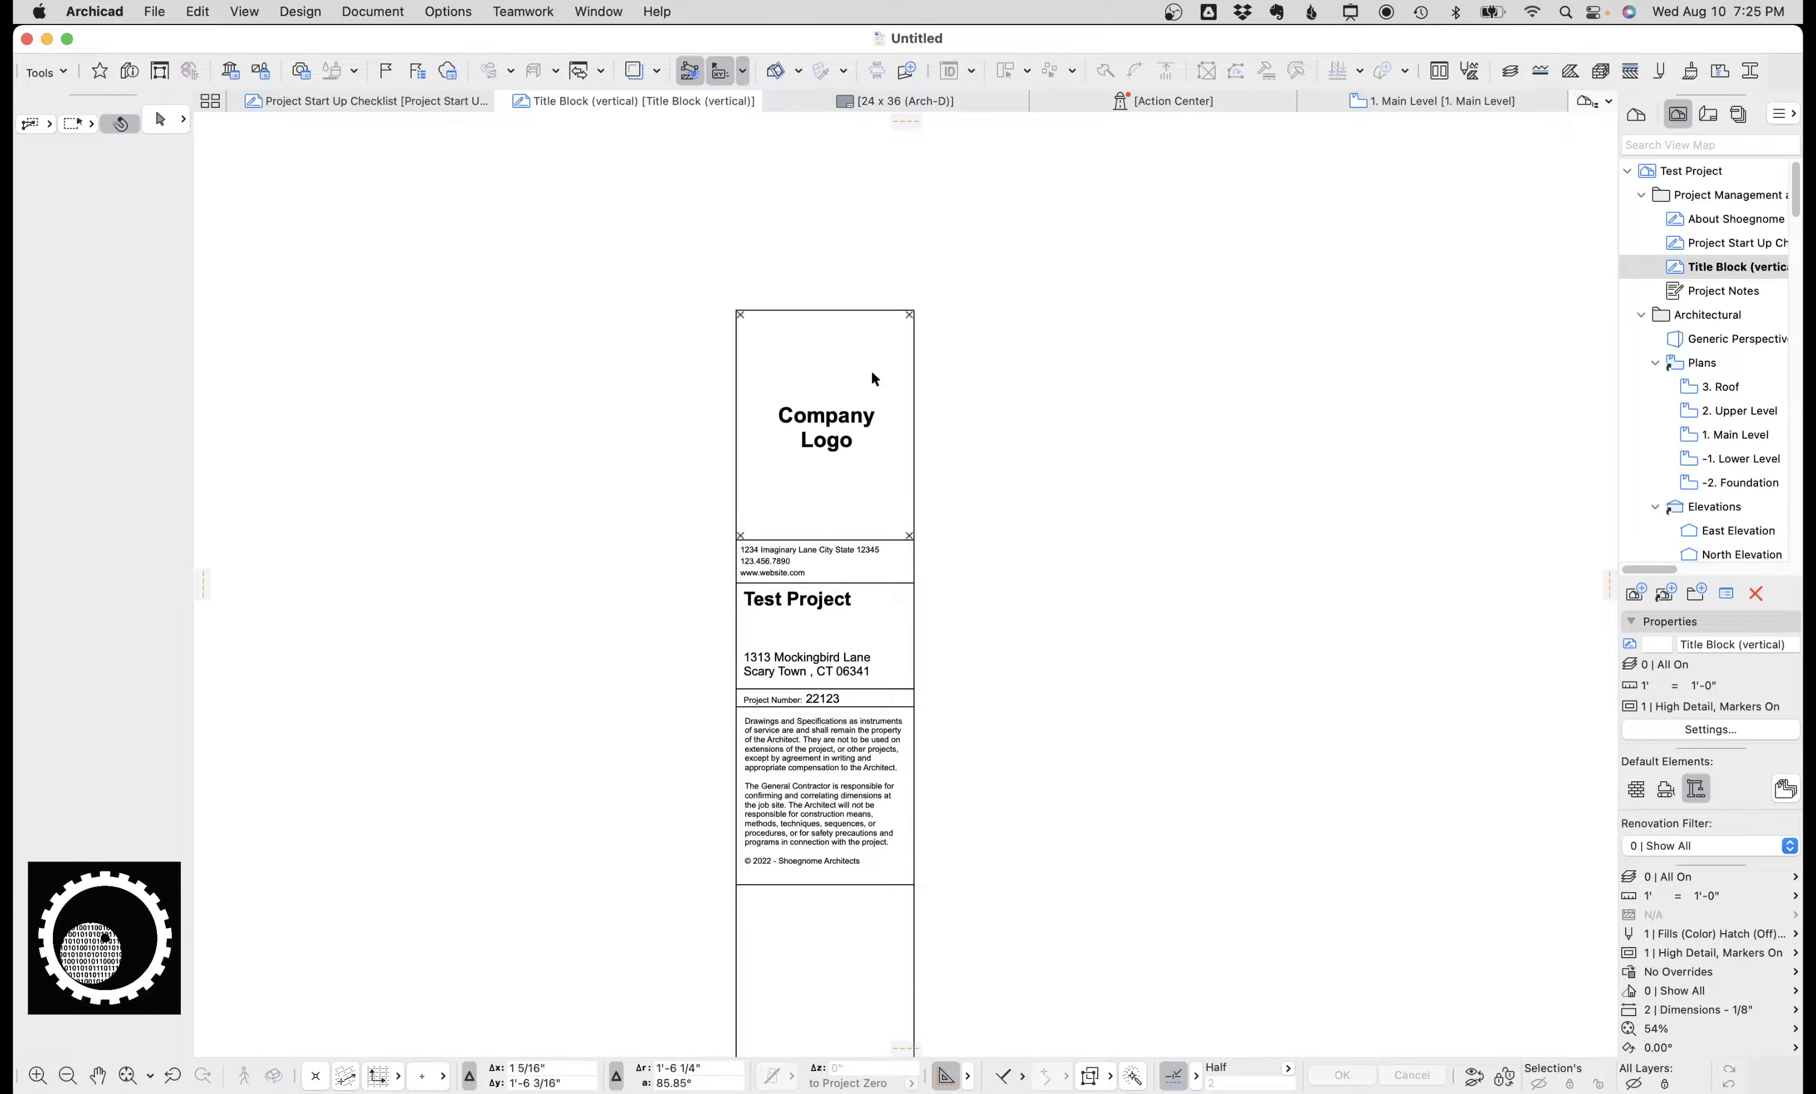
scroll(1743, 346, "down", 6)
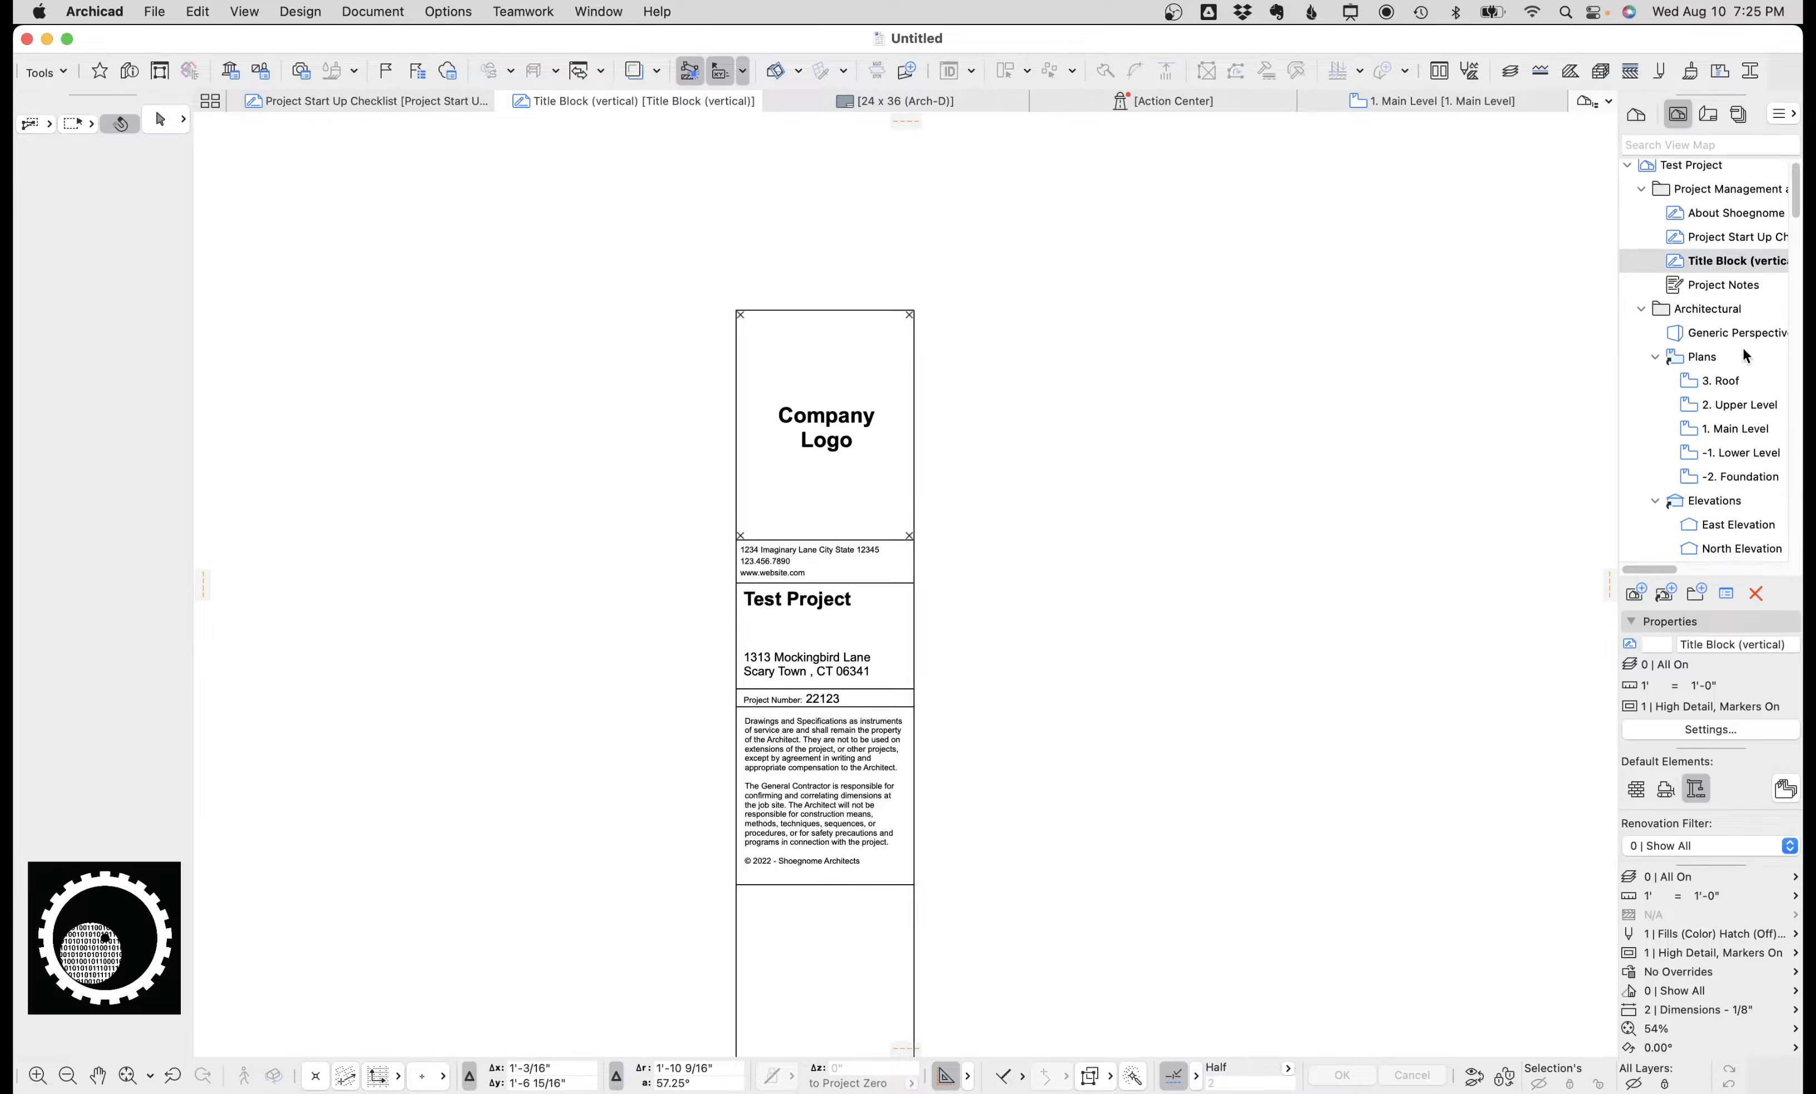
left_click(1710, 116)
scroll(1728, 243, "up", 5)
double_click(1721, 434)
Open the A001 Cover Sheet and Site Plan layout and inspect its sheet index and title block.
scroll(932, 538, "up", 5)
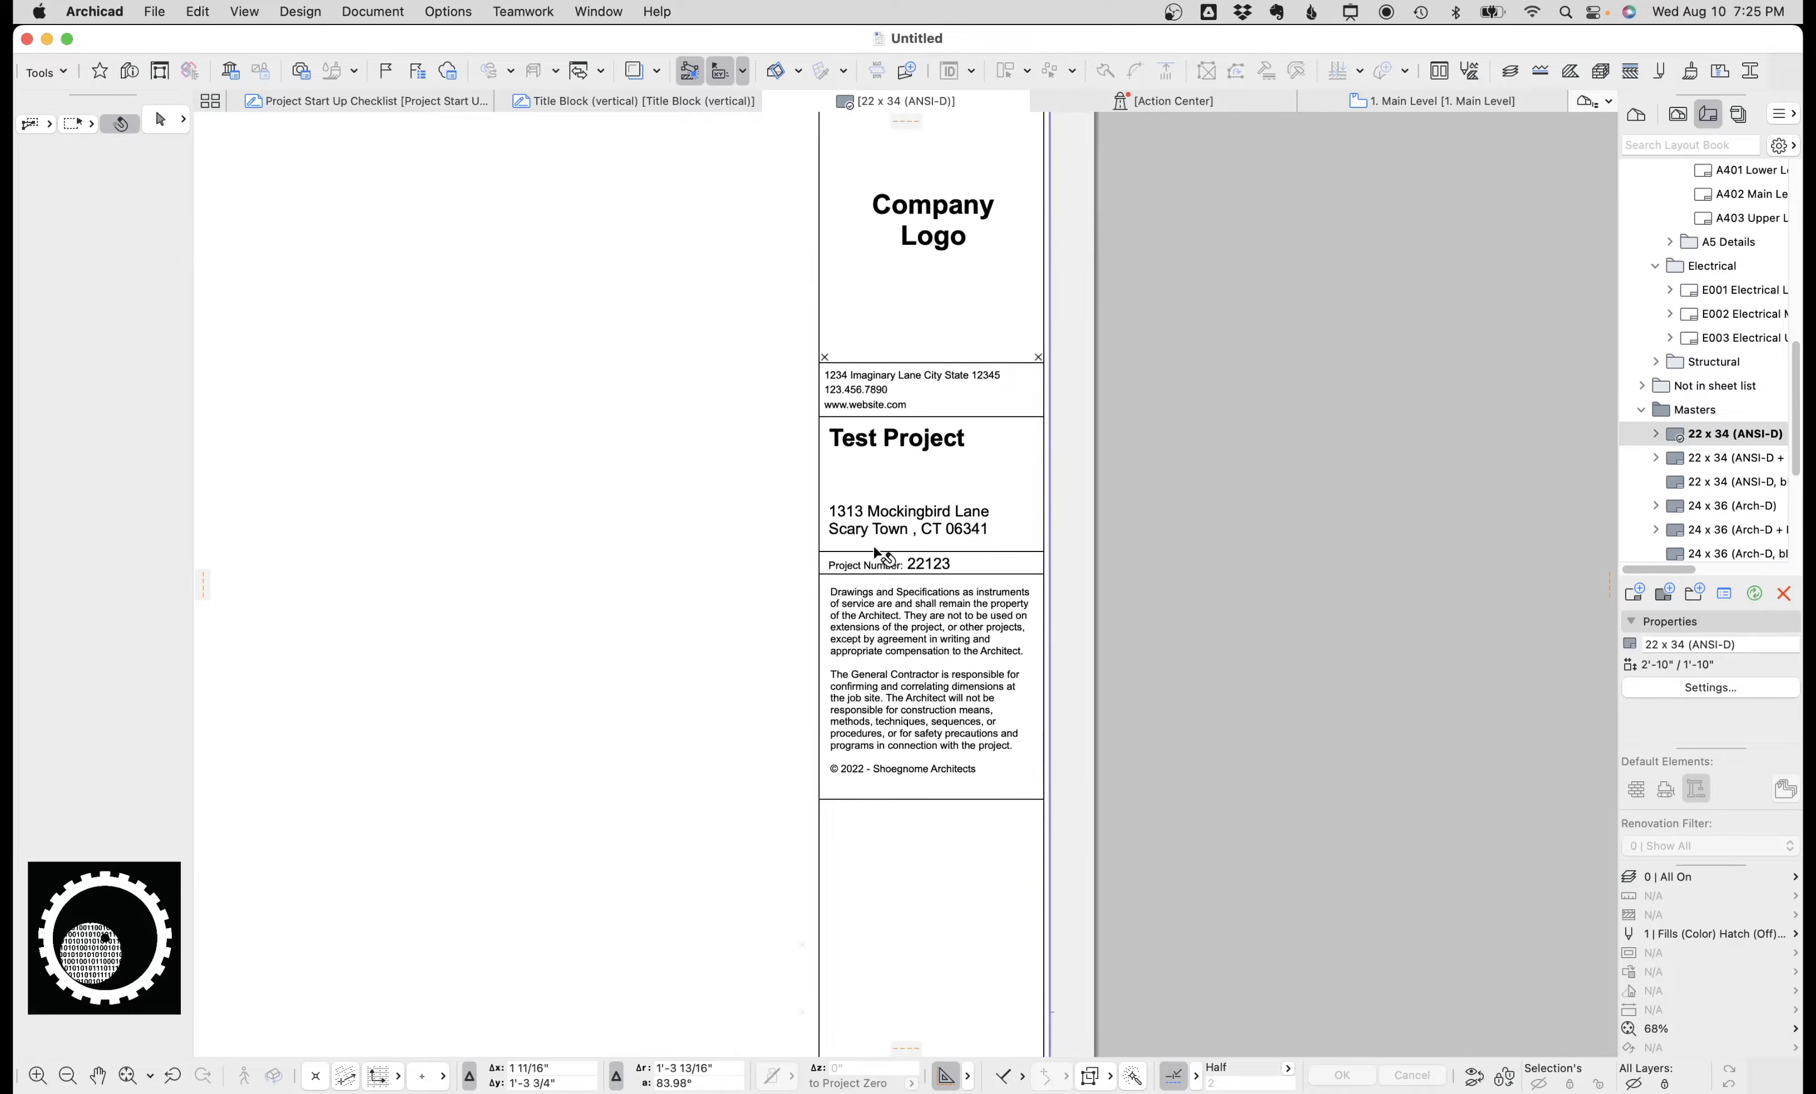
scroll(1735, 254, "up", 10)
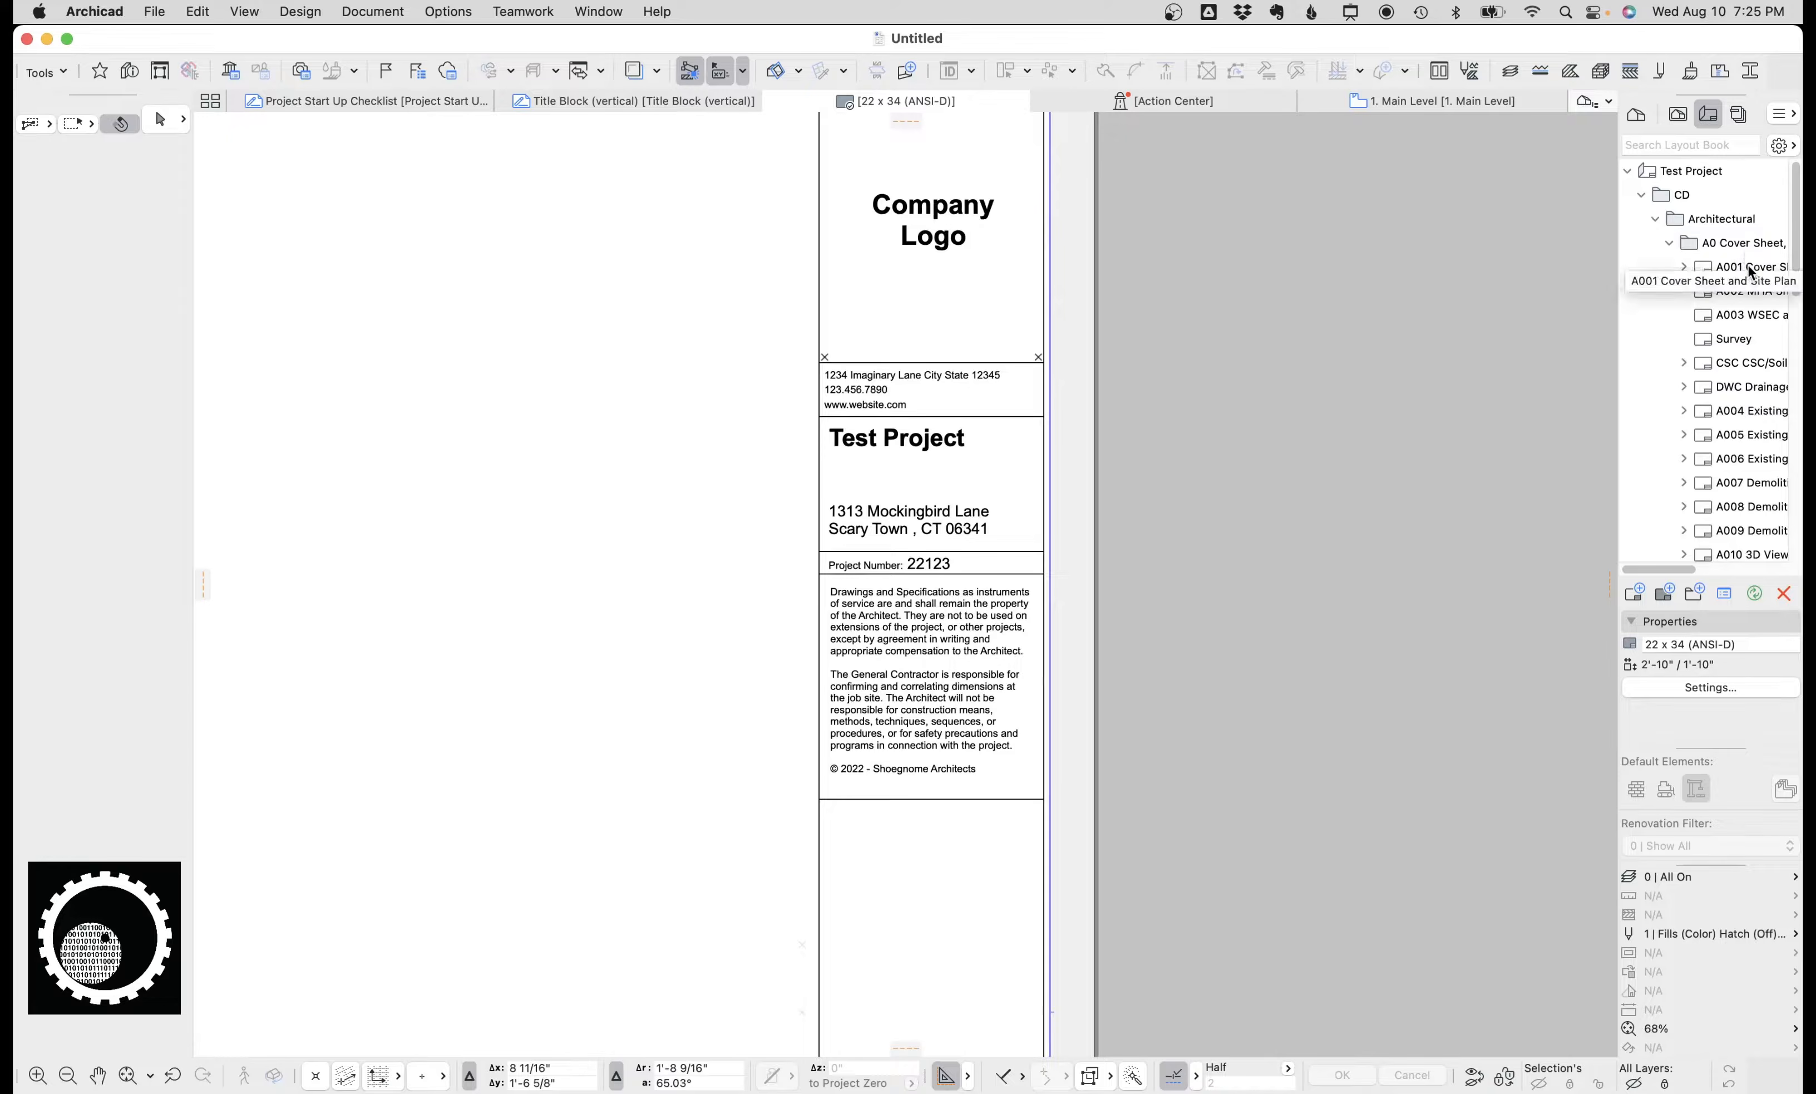
left_click(1750, 268)
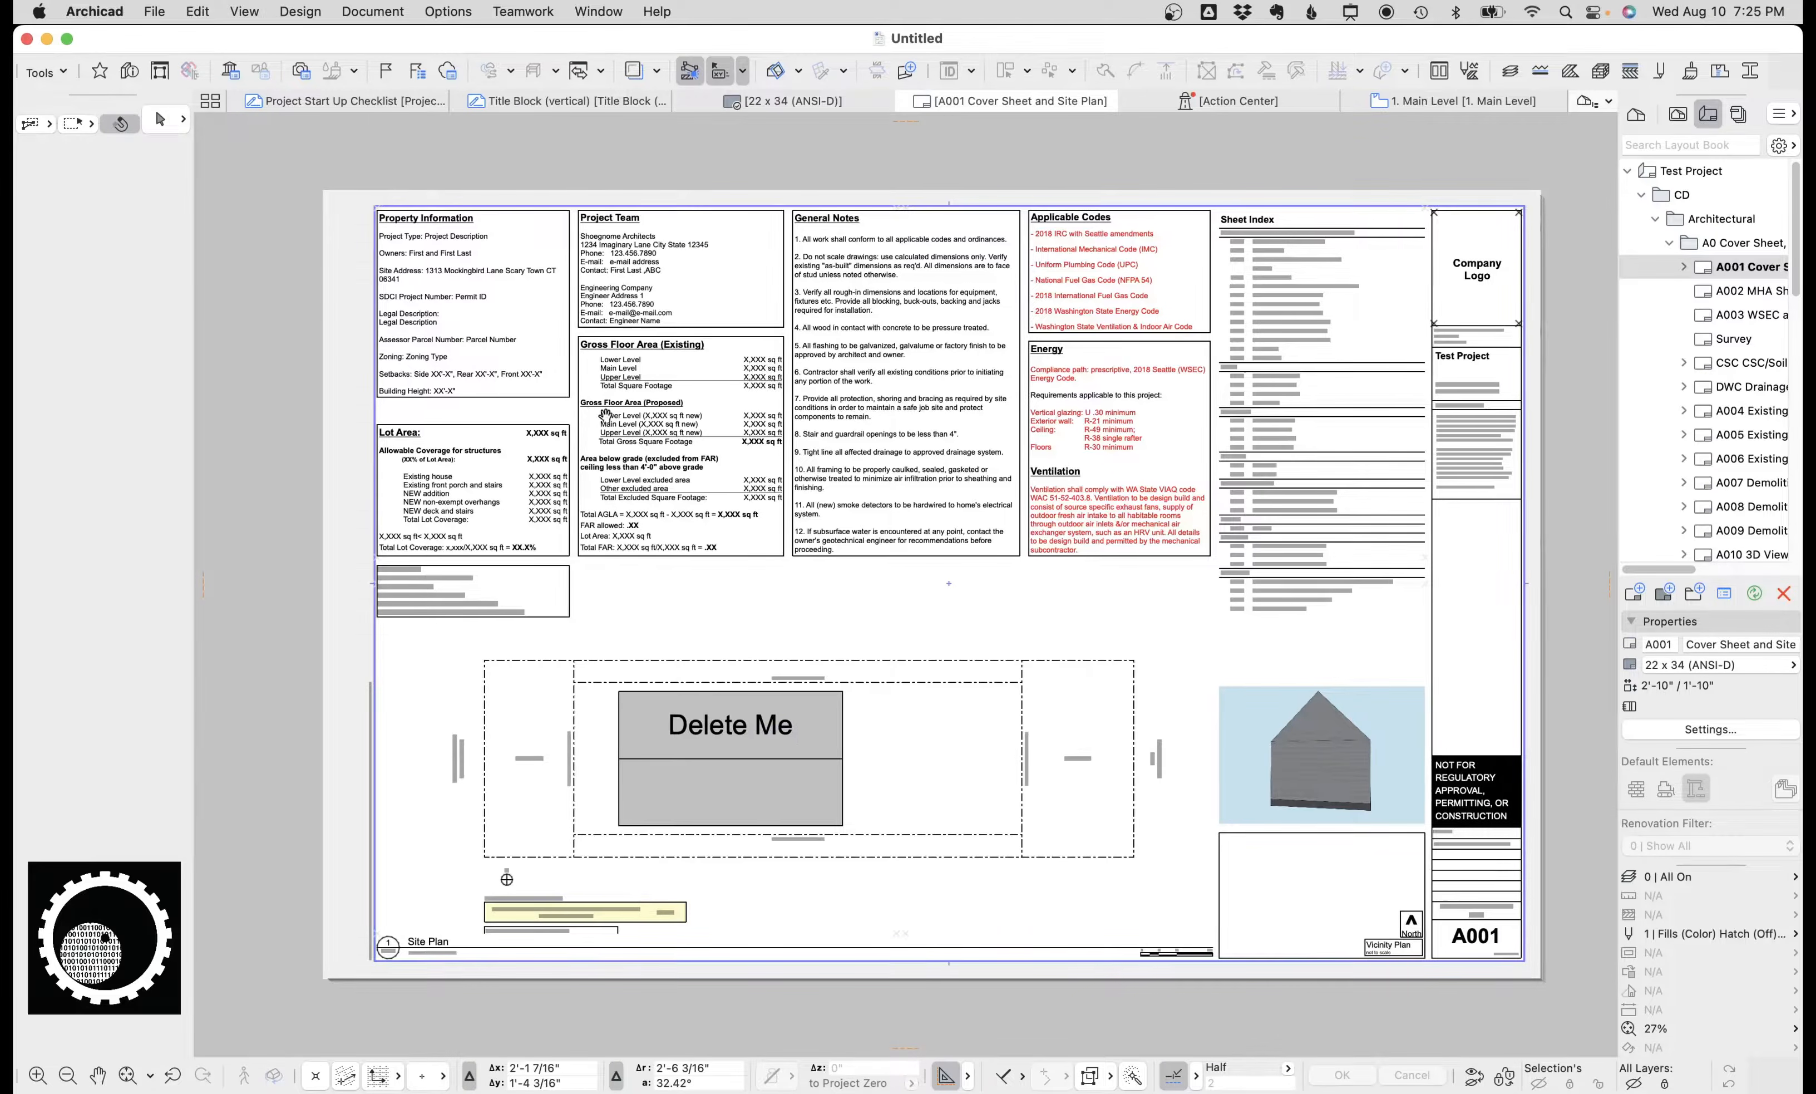
scroll(928, 413, "right", 8)
scroll(933, 329, "up", 5)
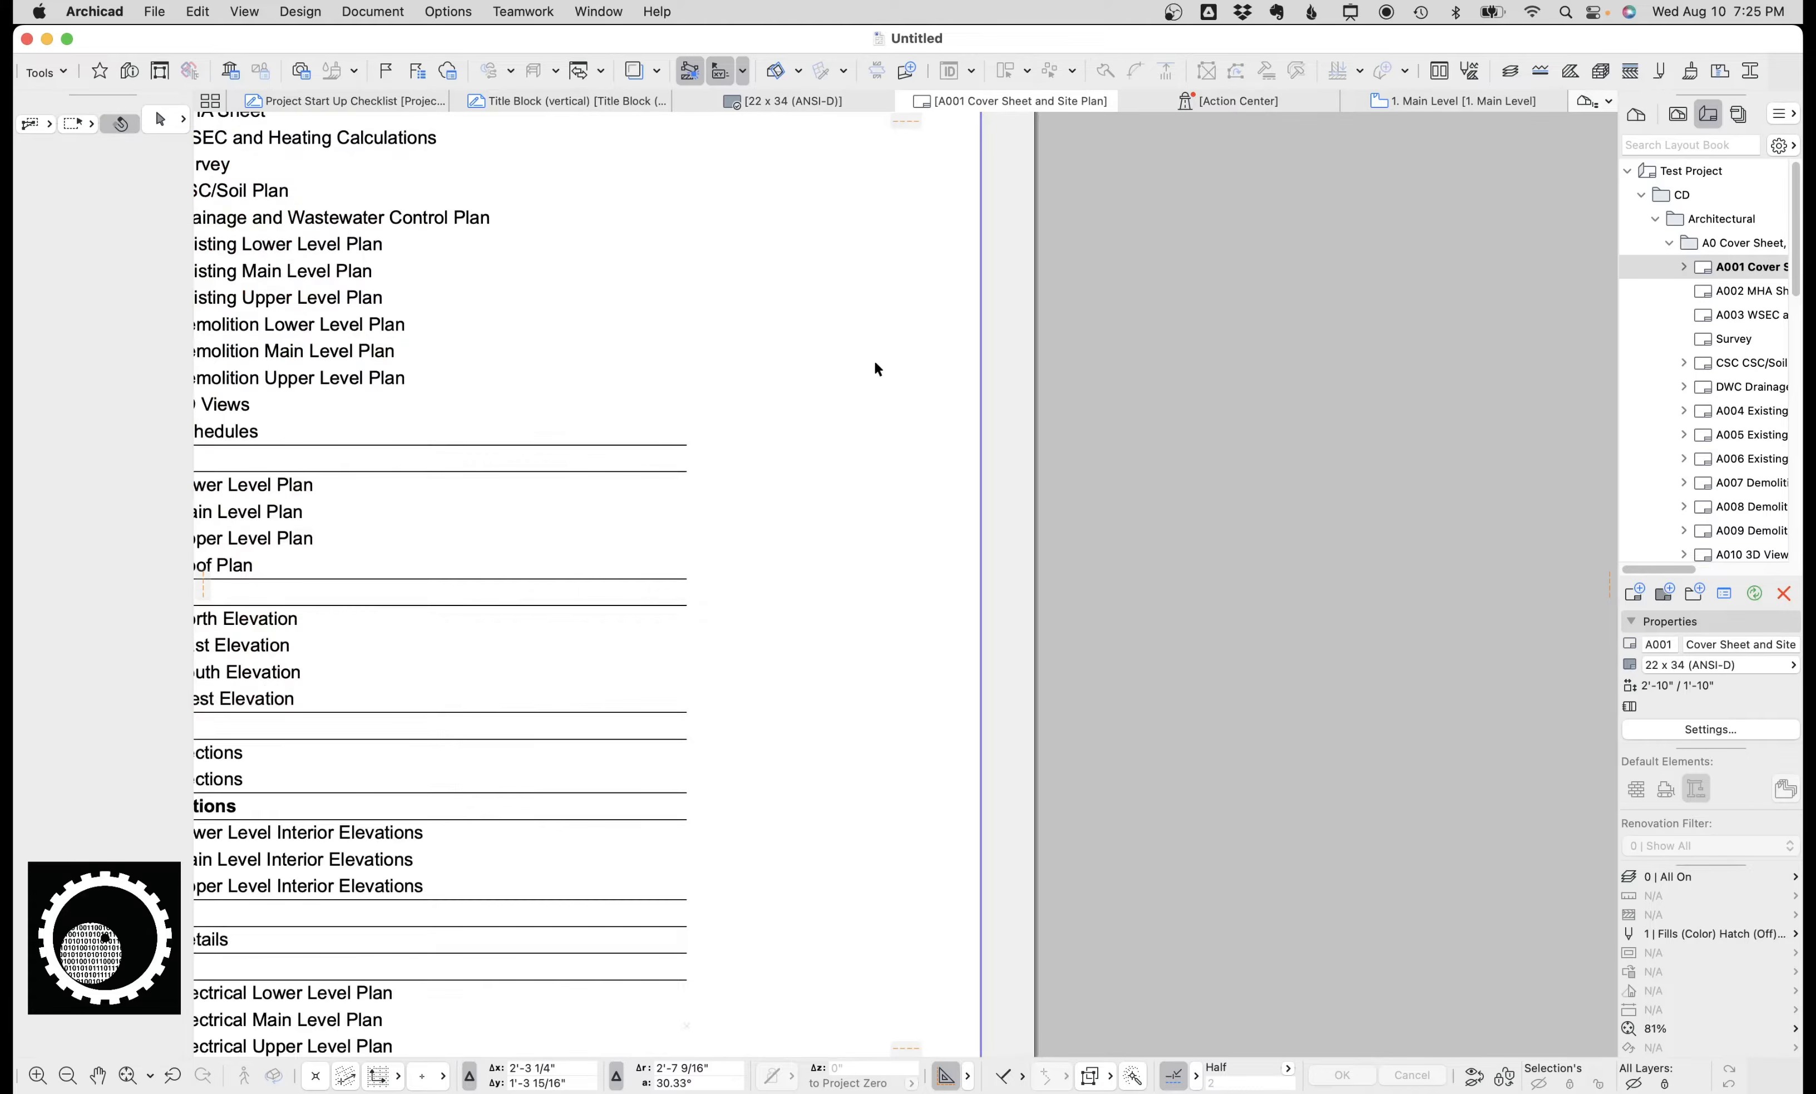
scroll(877, 368, "down", 3)
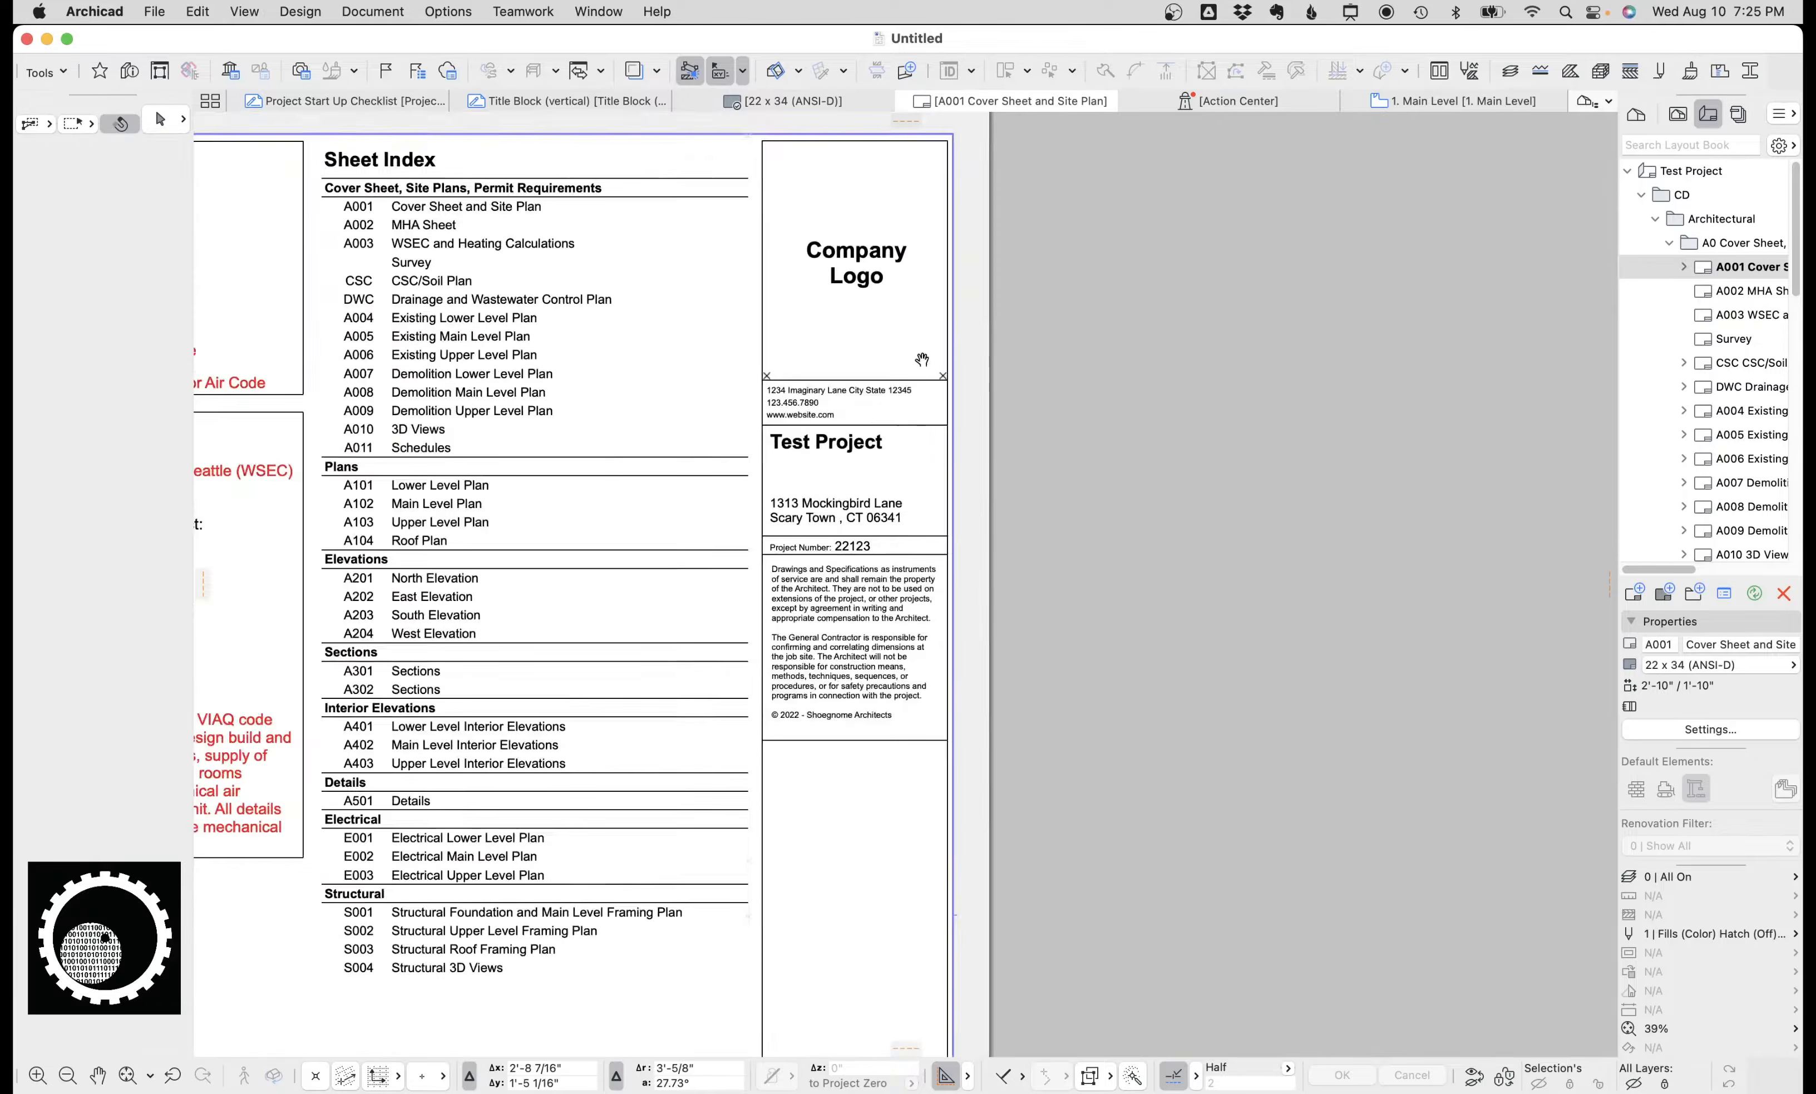
scroll(913, 382, "down", 2)
scroll(980, 579, "down", 5)
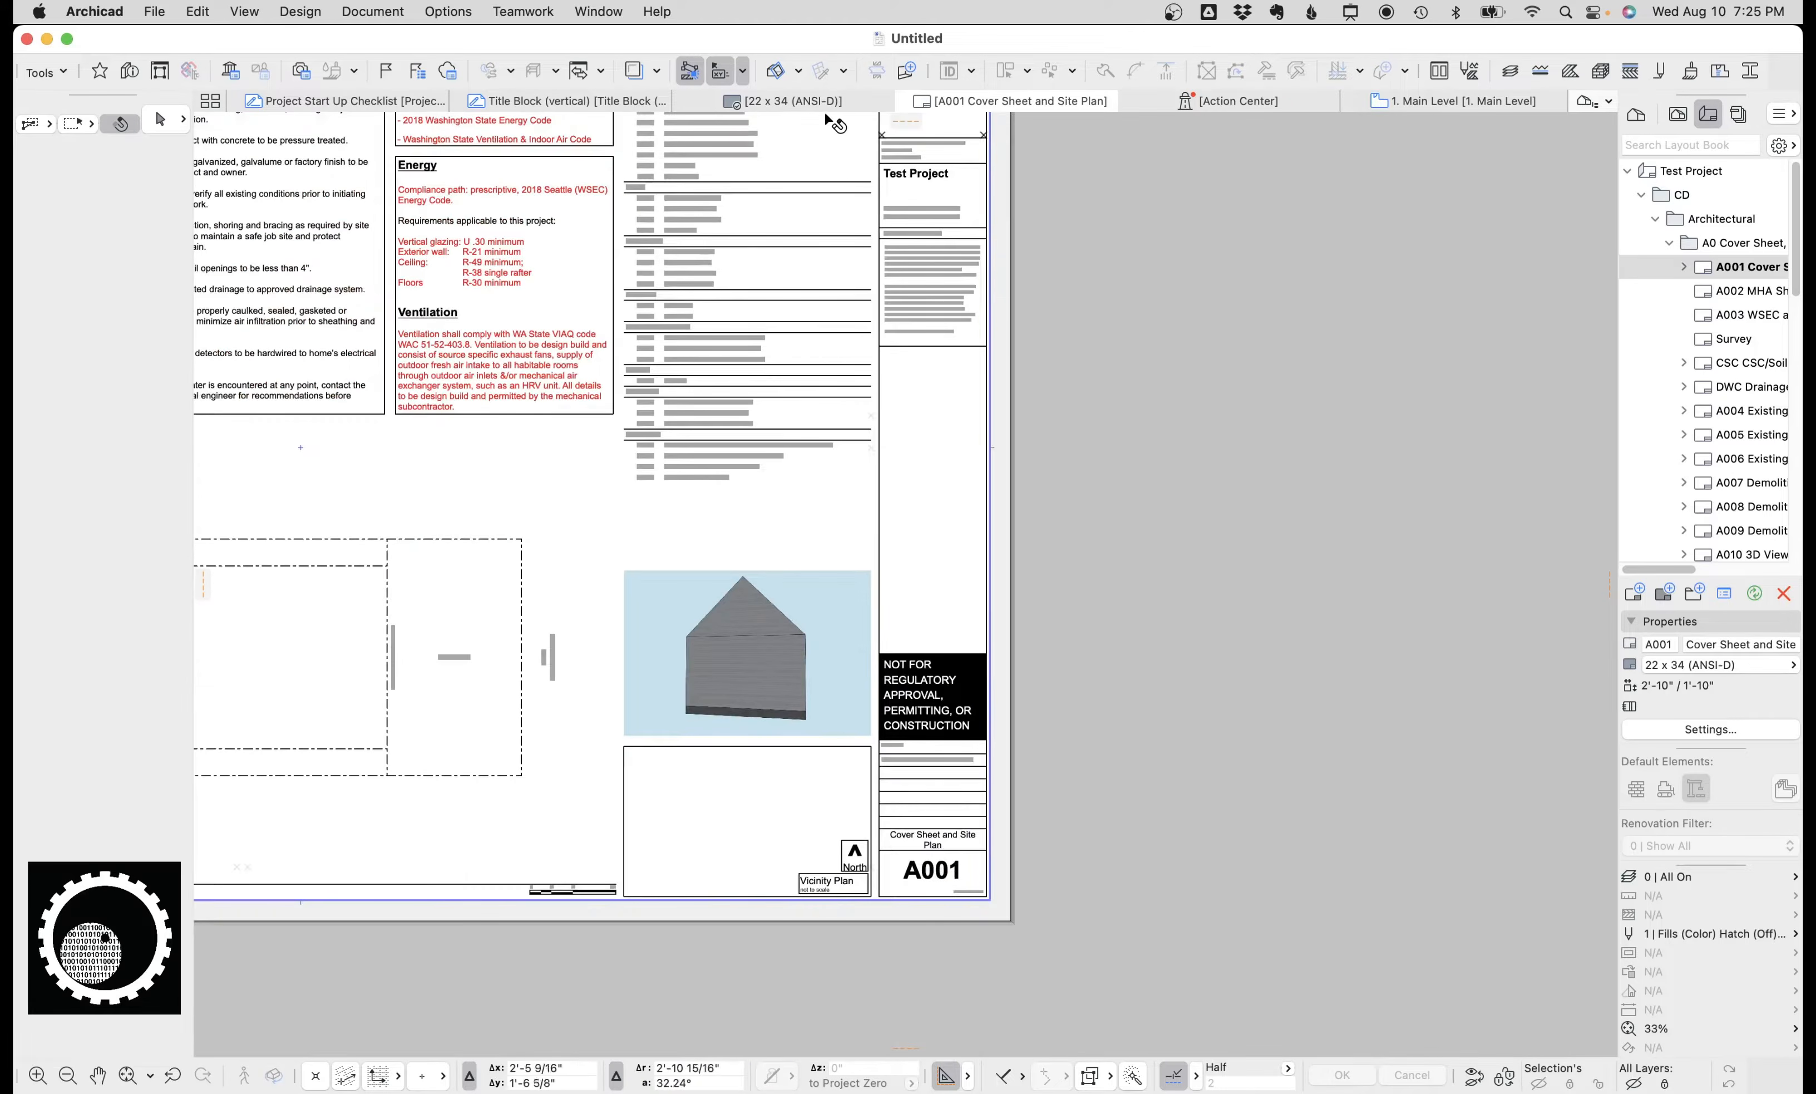
scroll(933, 816, "up", 3)
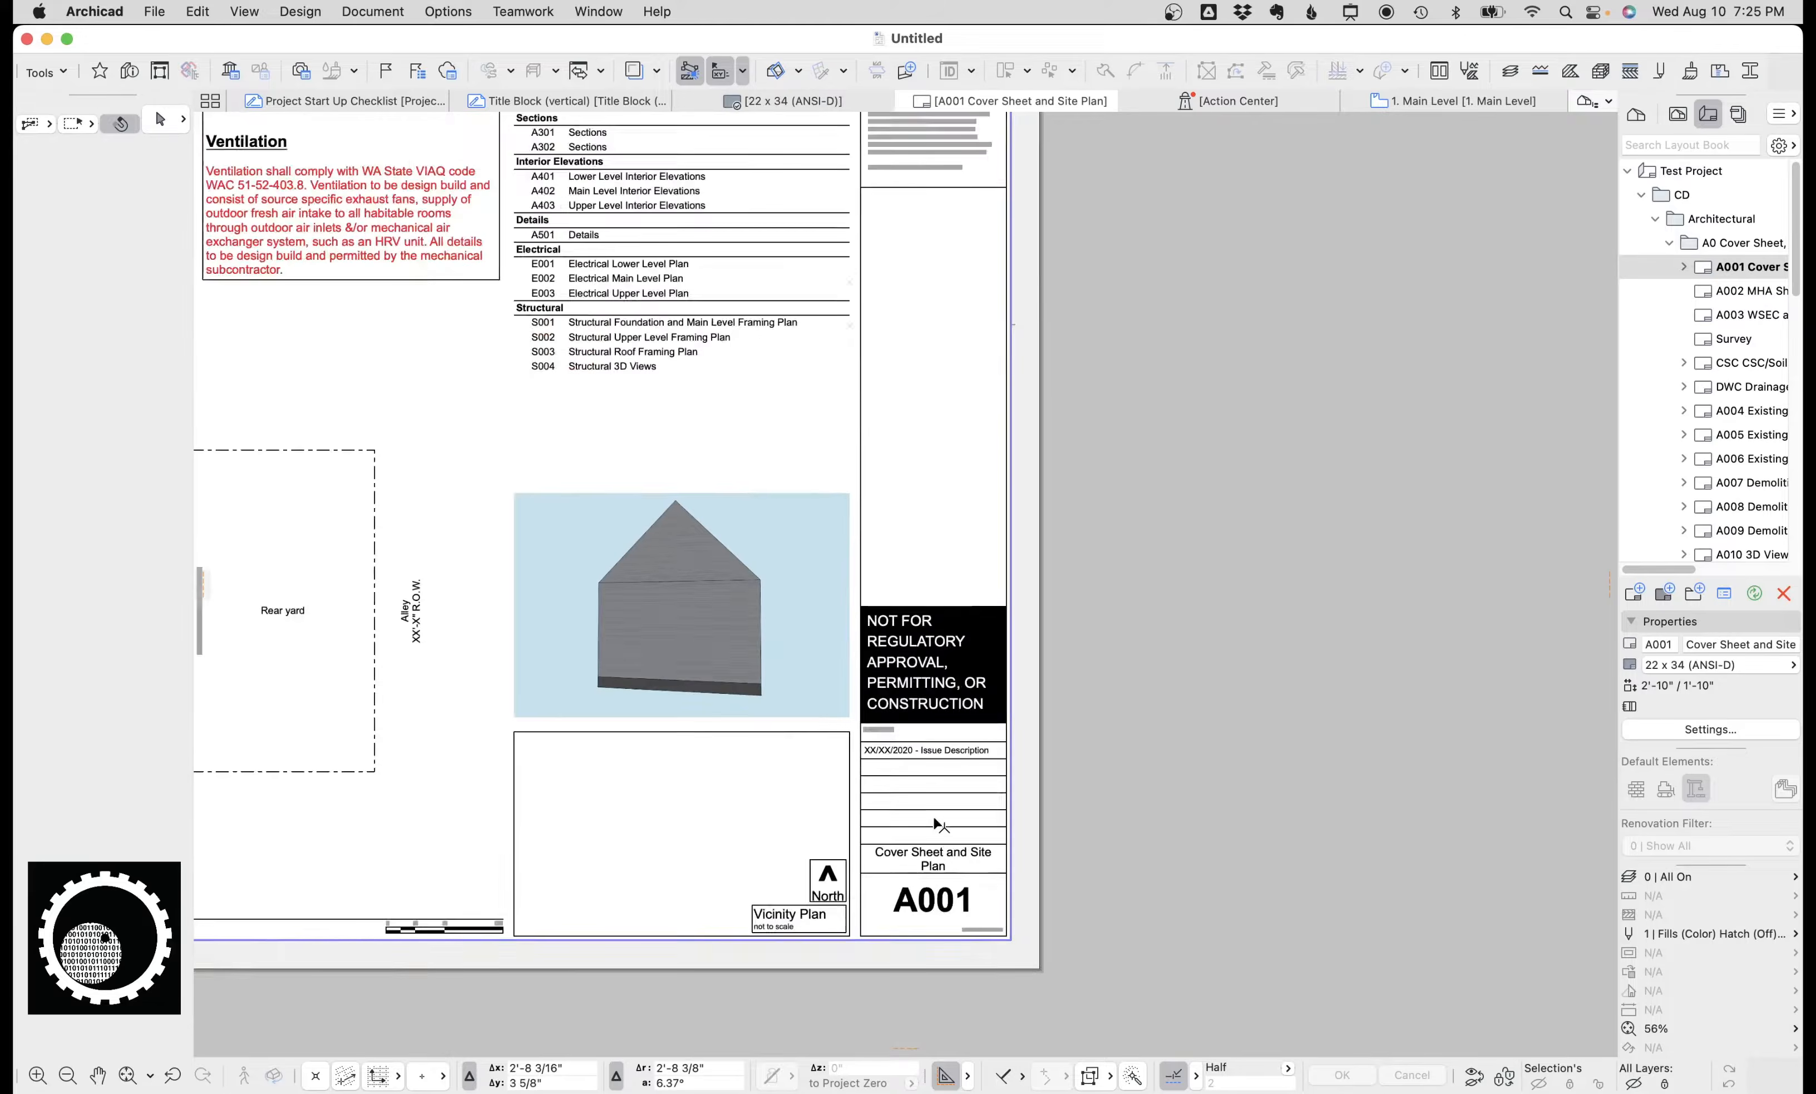
scroll(934, 817, "up", 3)
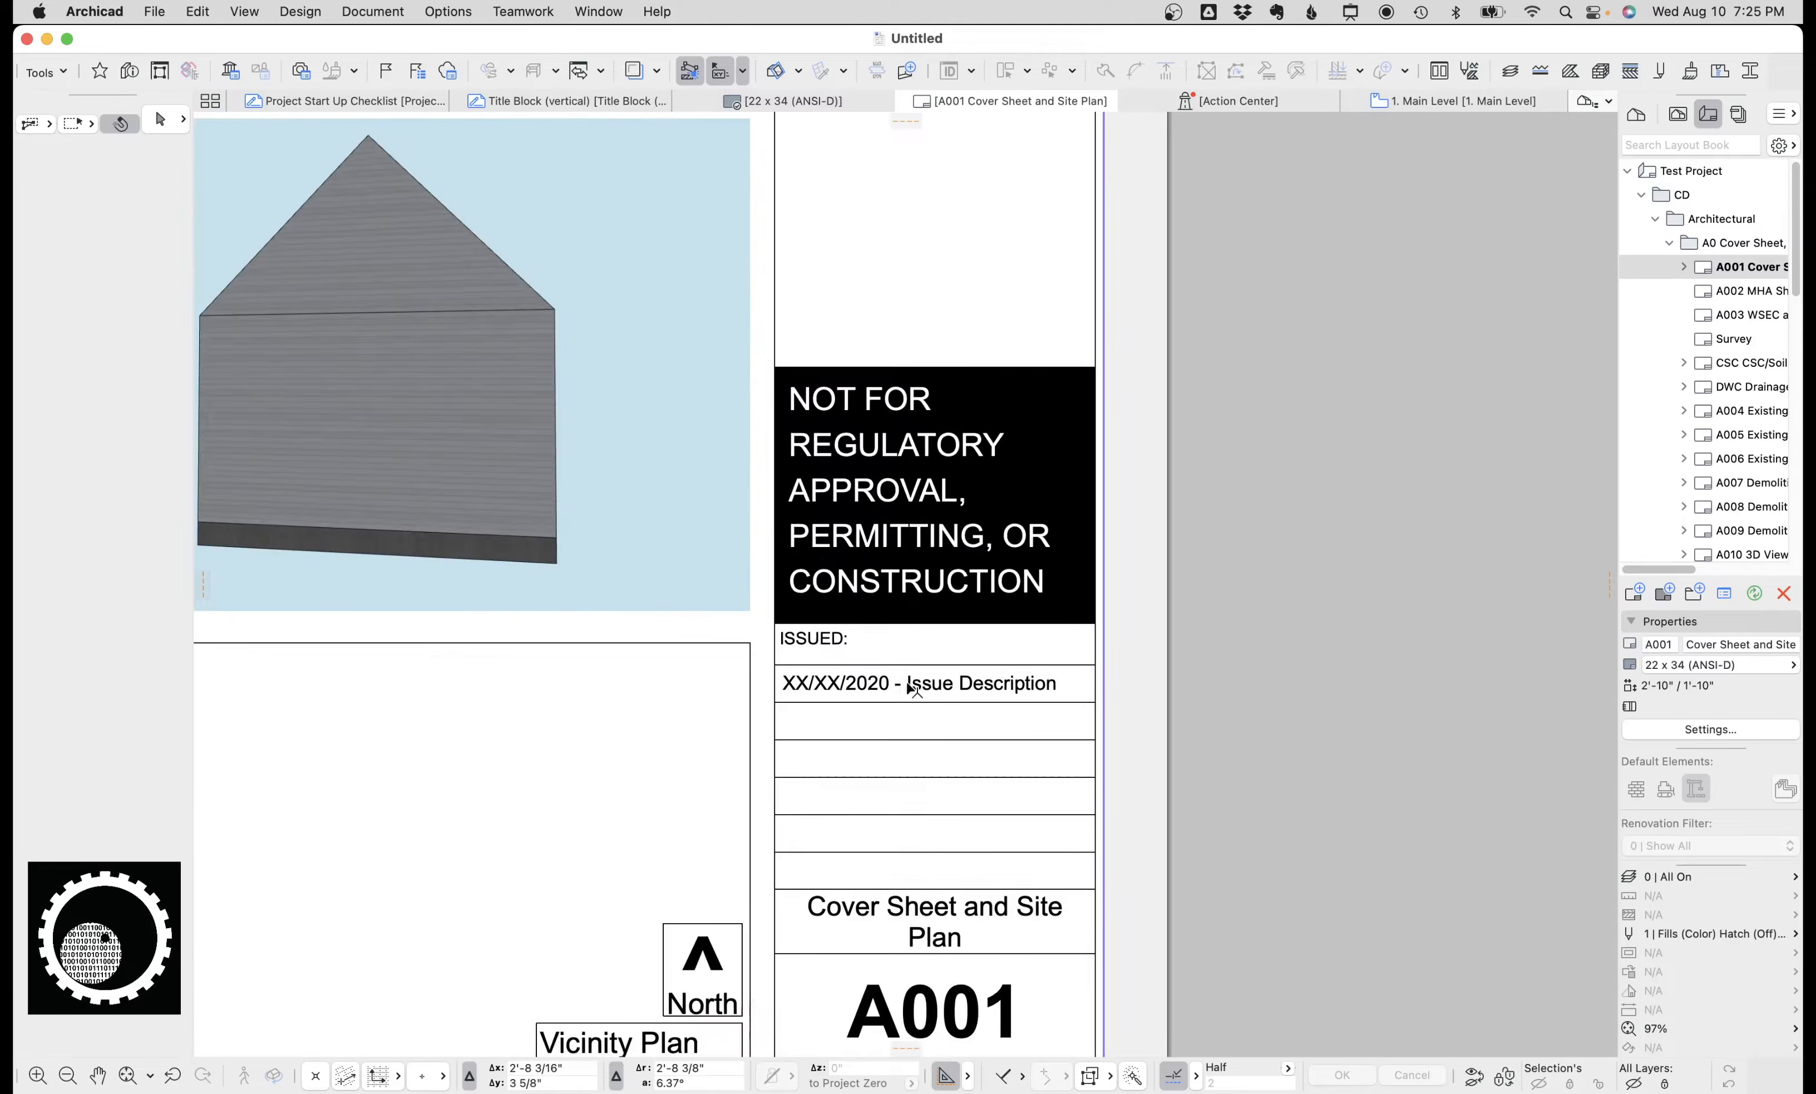
On the 22 x 34 (ANSI-D) master, copy the XX/XX/2020 - Issue Description line into the two rows below it.
left_click(744, 107)
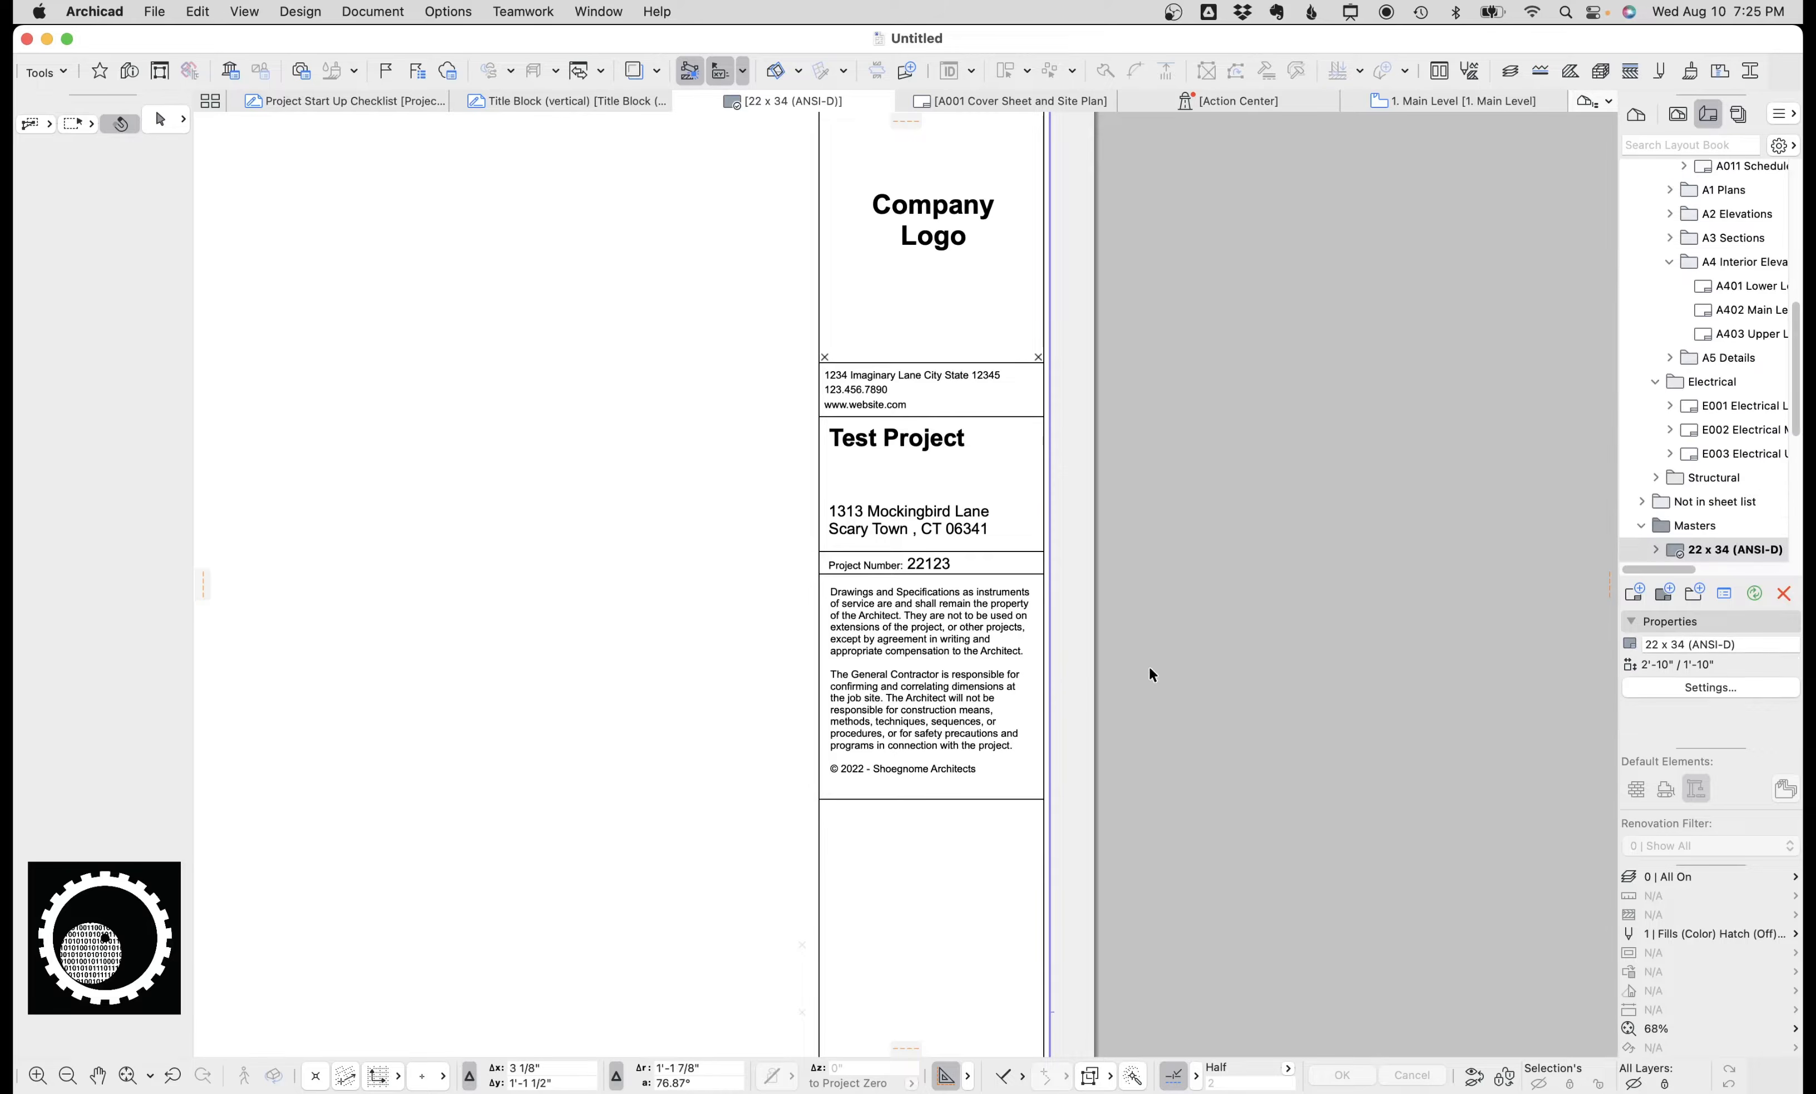
scroll(1113, 446, "down", 12)
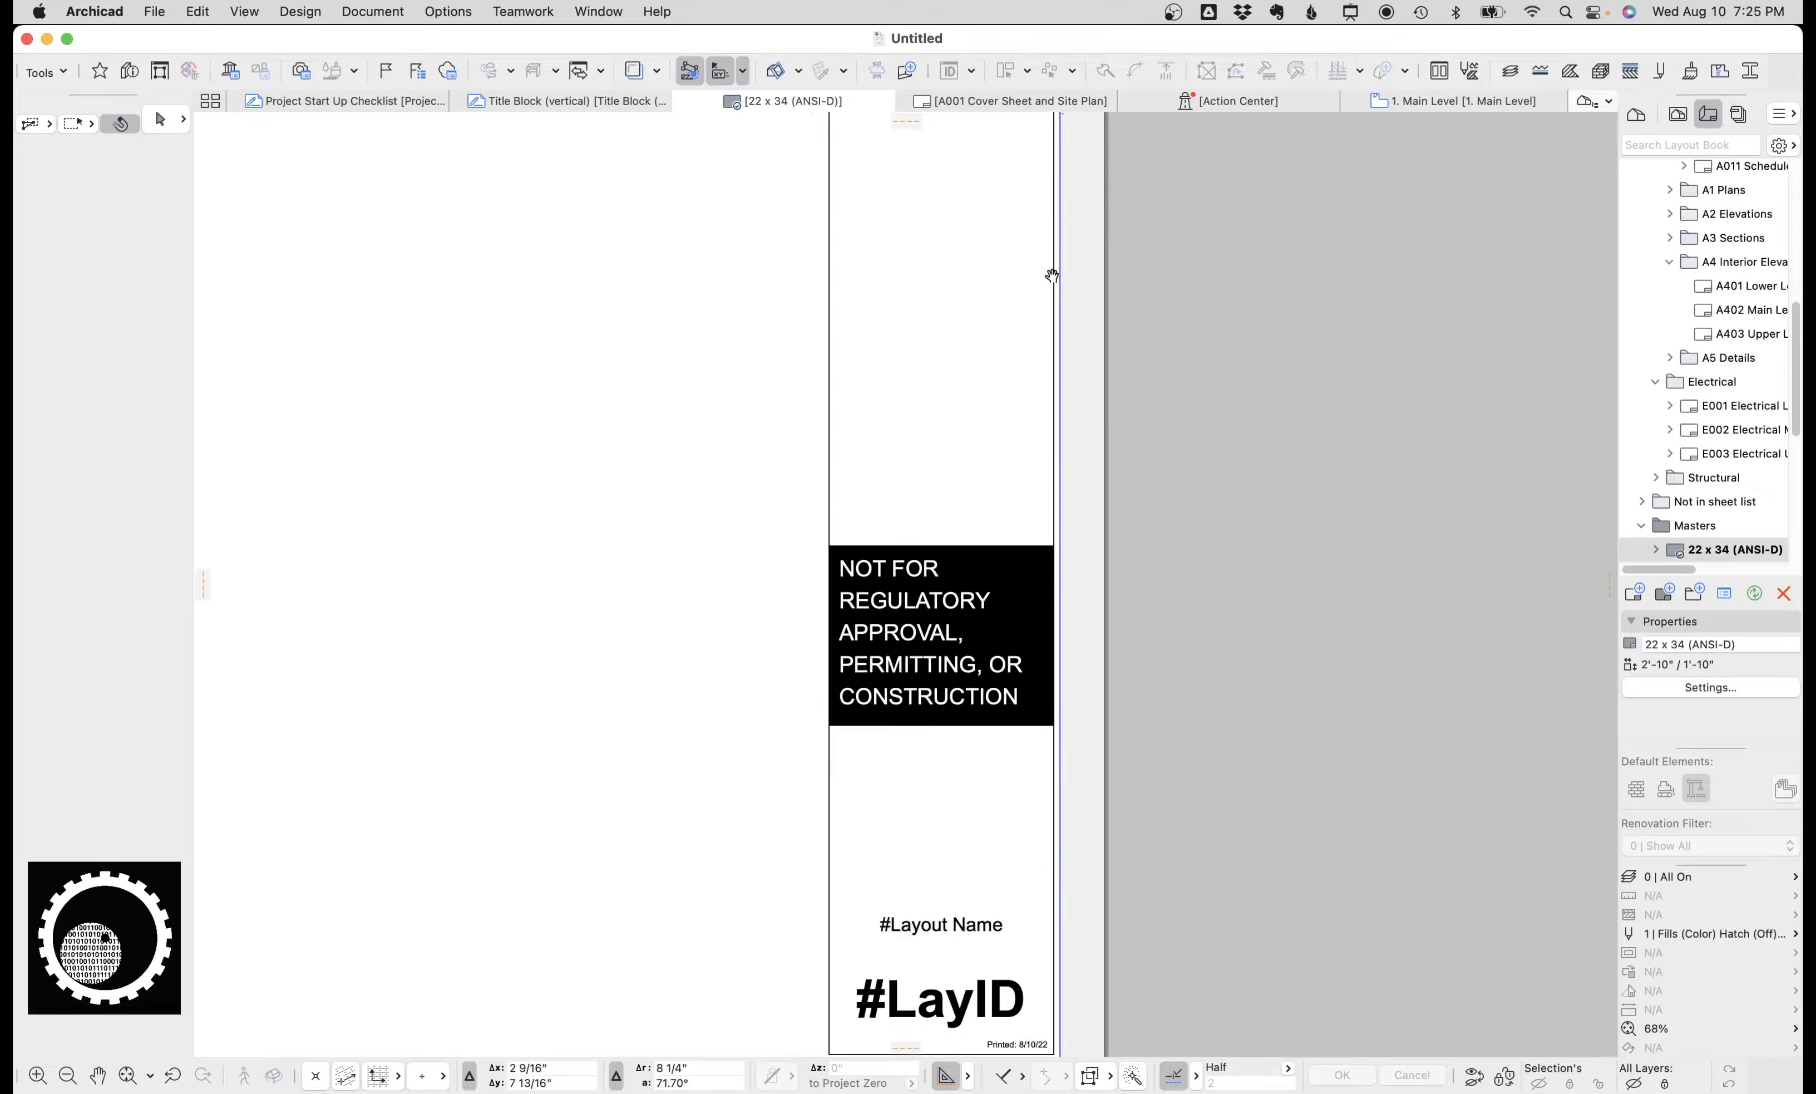
scroll(991, 376, "up", 5)
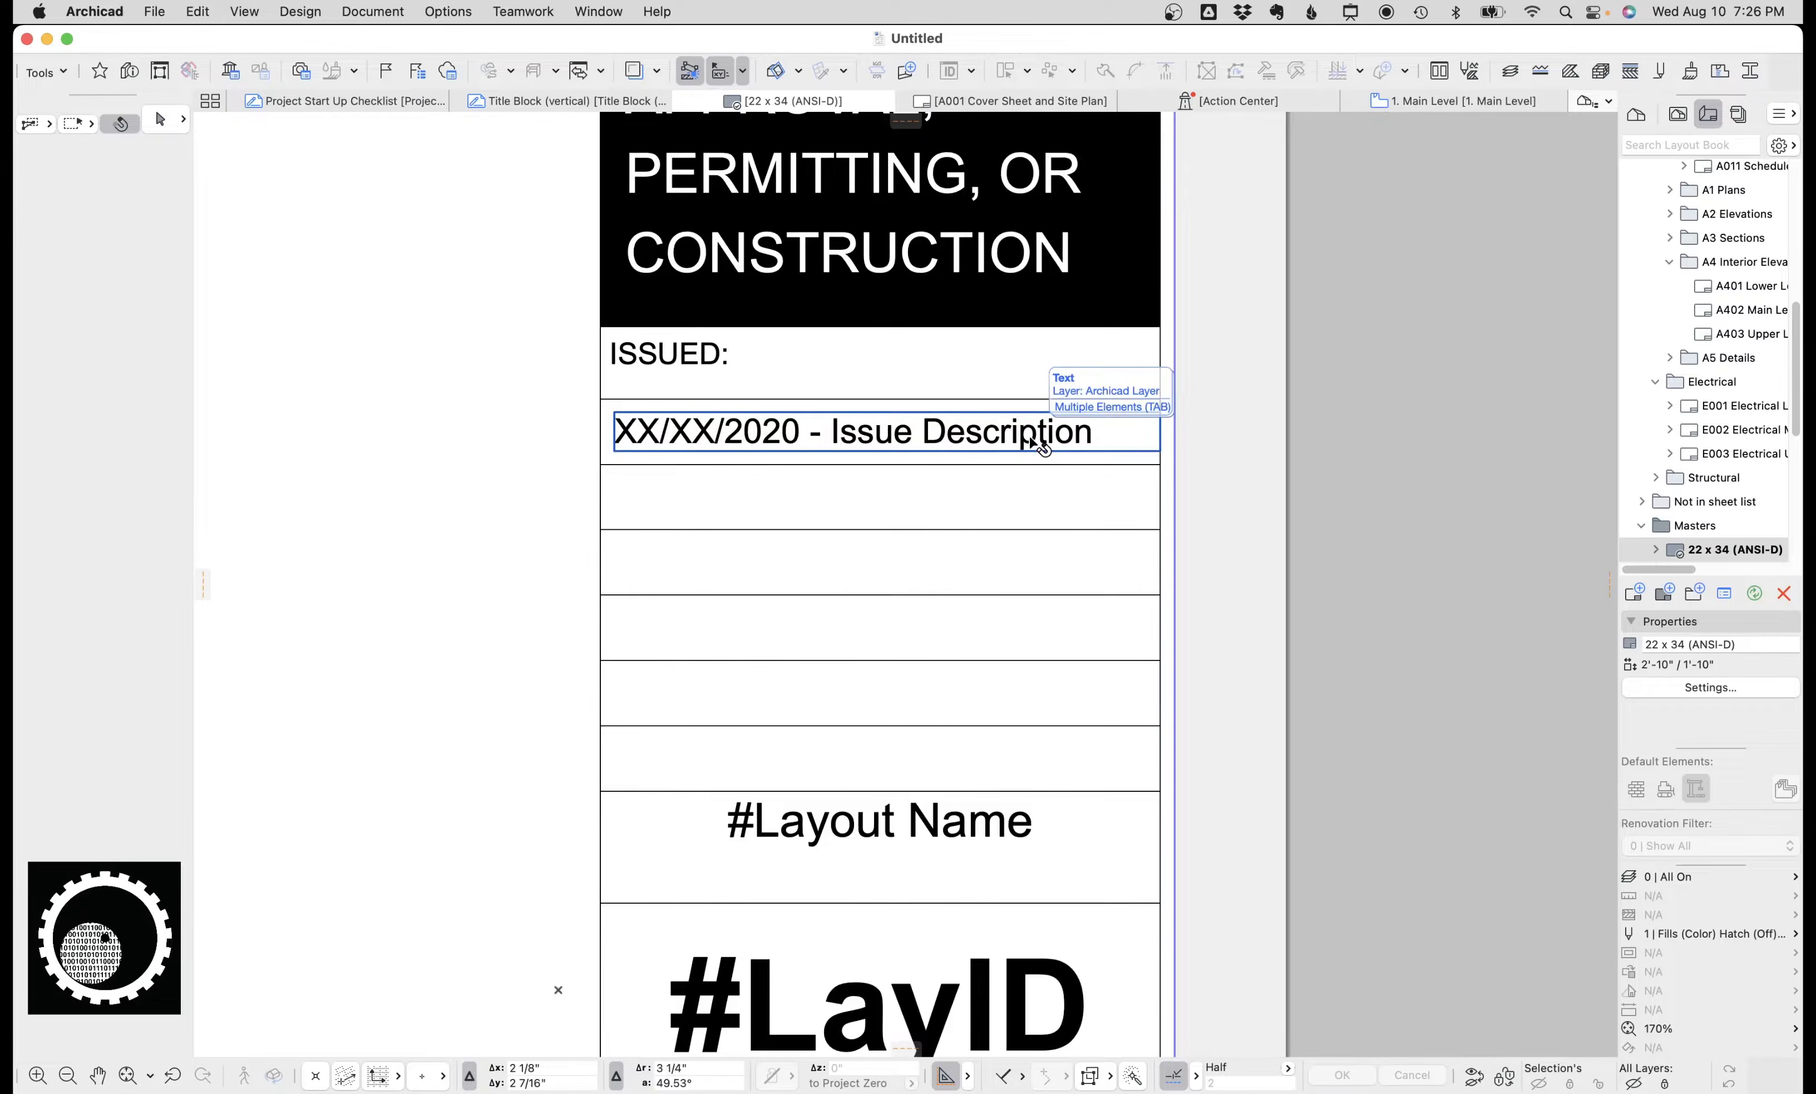
left_click(926, 437)
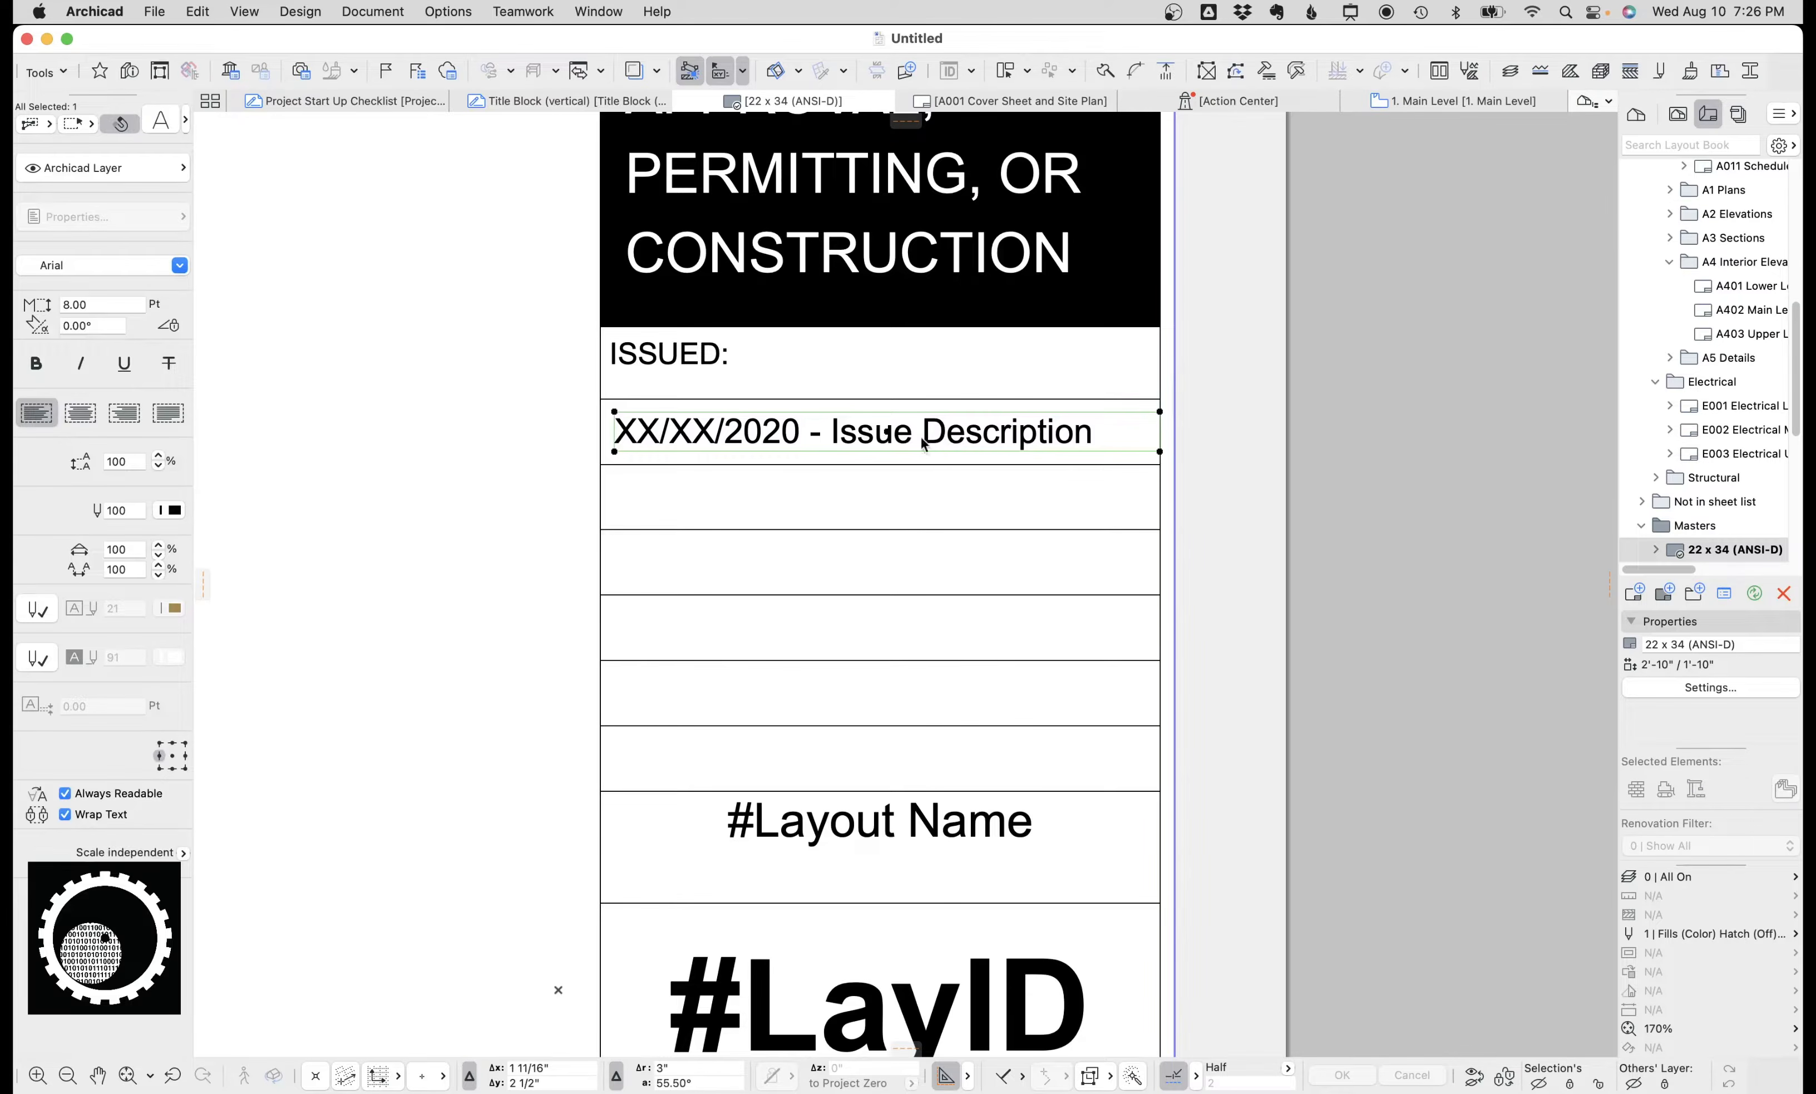
double_click(807, 435)
left_click_drag(802, 435, 611, 454)
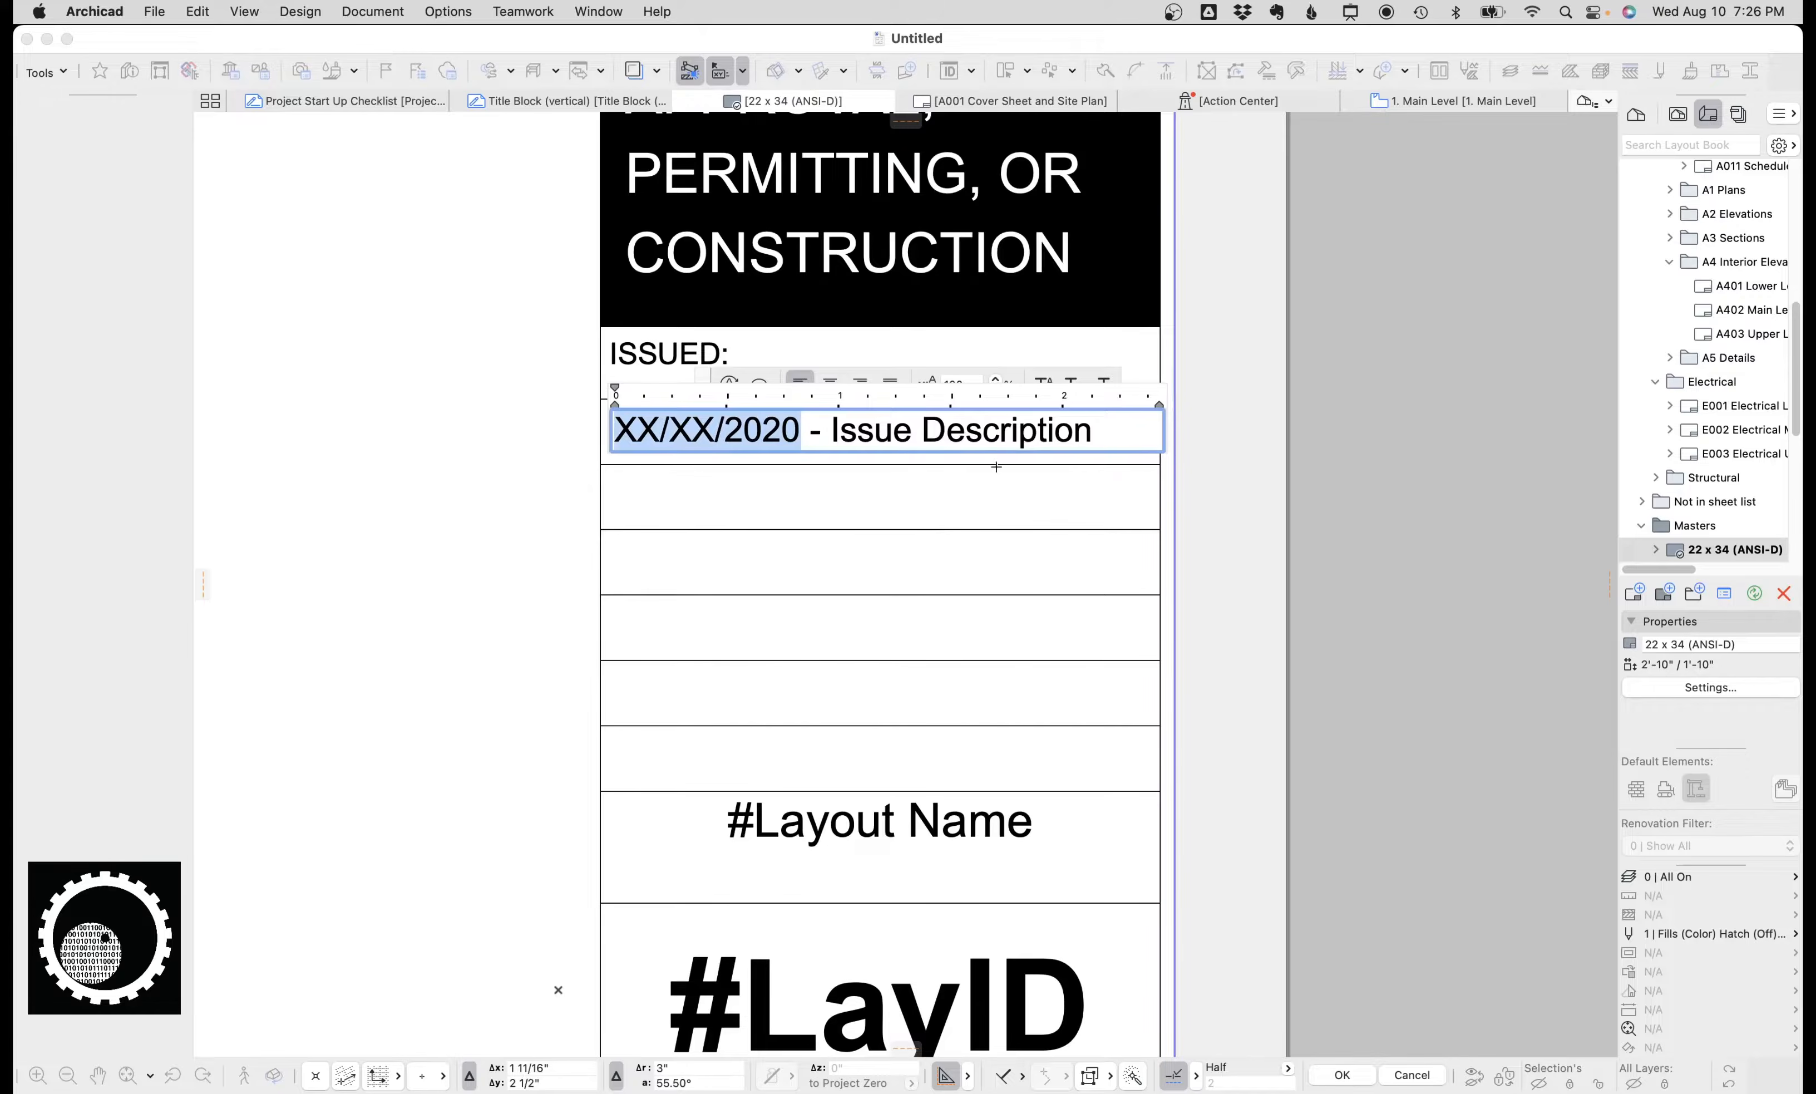
left_click(953, 484)
left_click_drag(1058, 463, 1056, 561)
left_click(1058, 530)
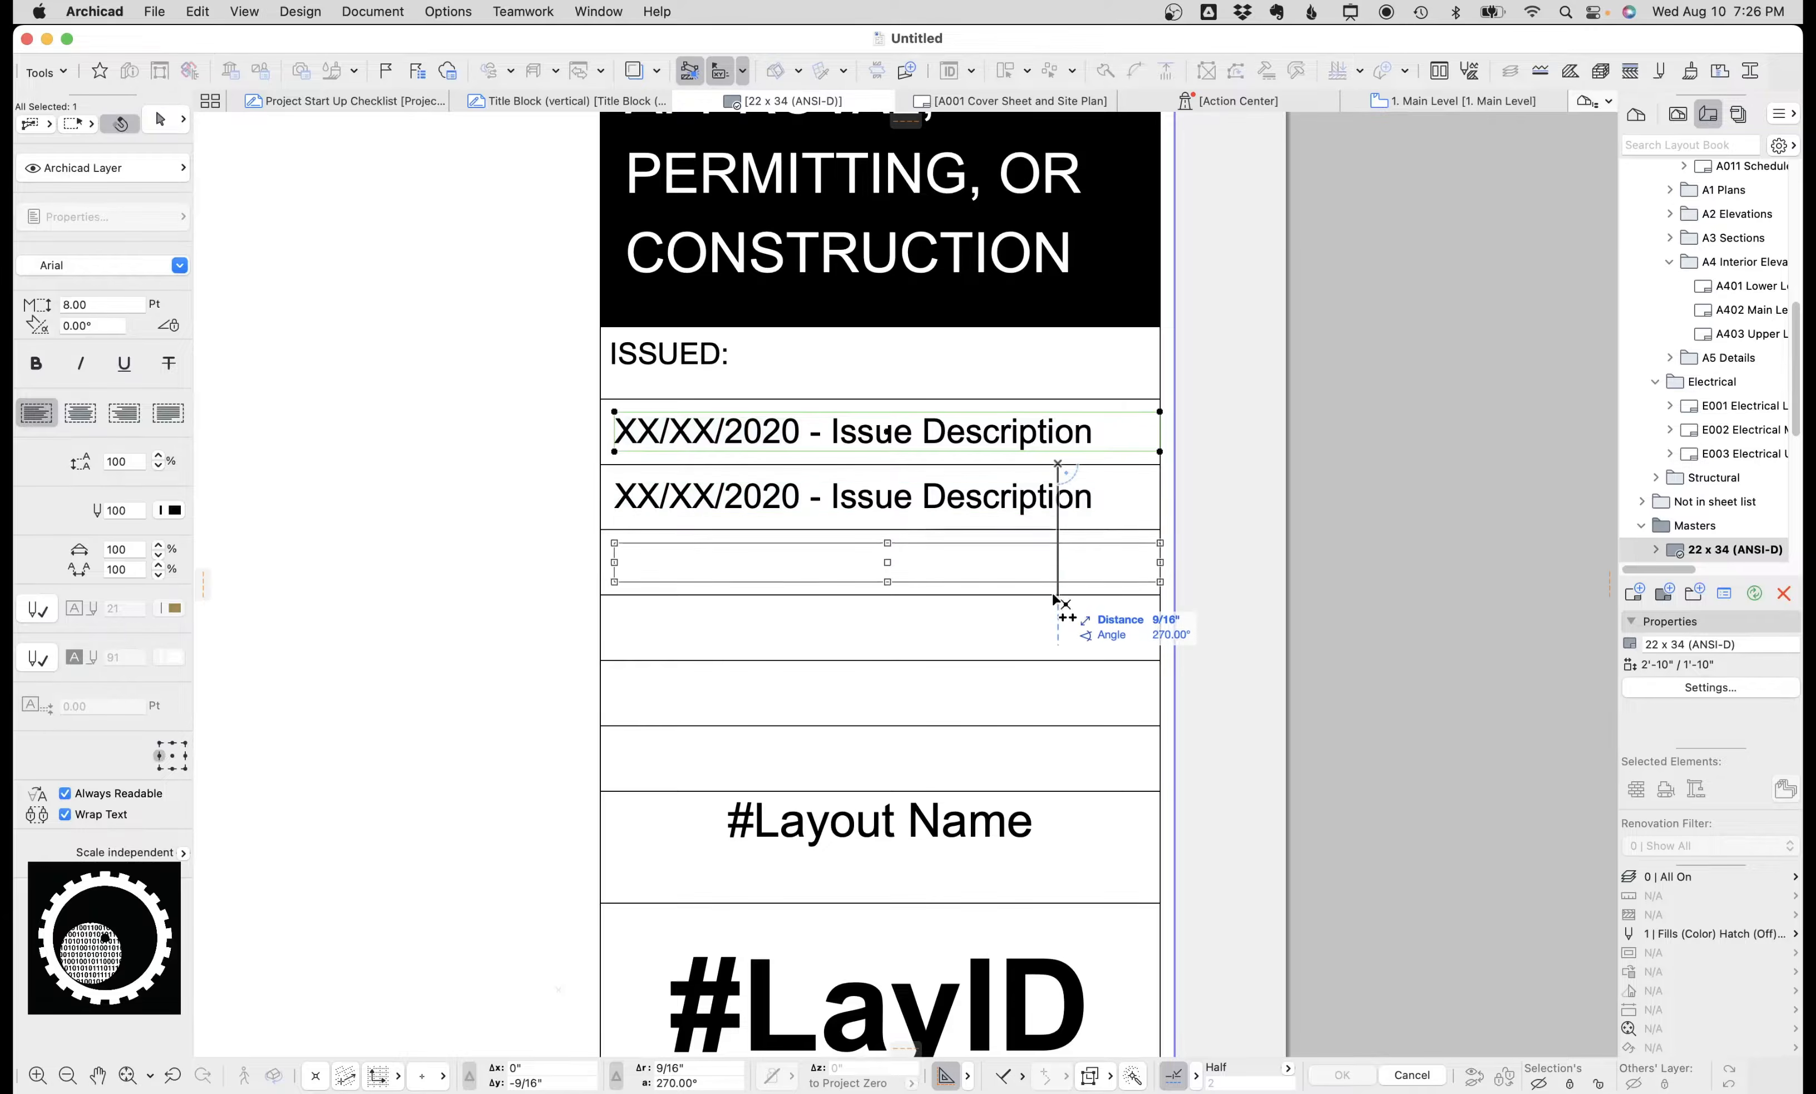
left_click(1059, 597)
left_click(847, 455)
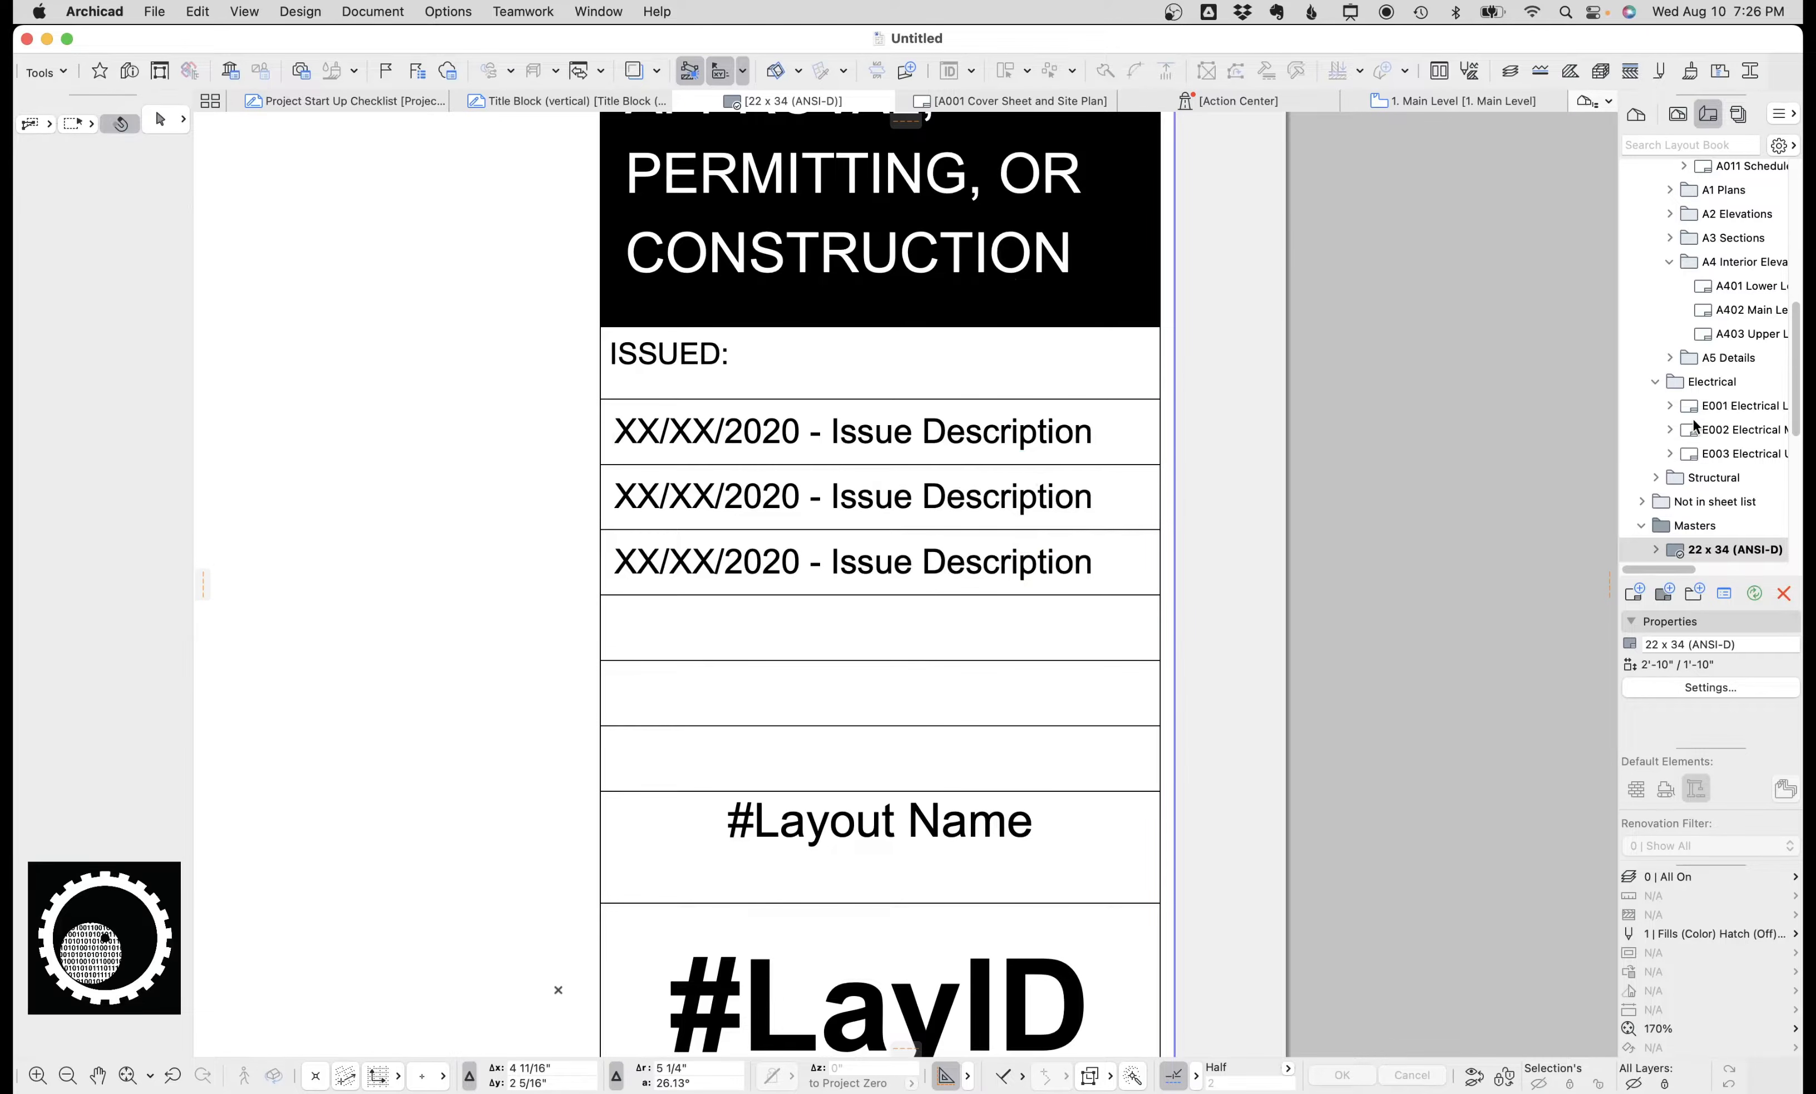
Undo the duplicated issue description lines on the 22 x 34 (ANSI-D) master.
key("super+z")
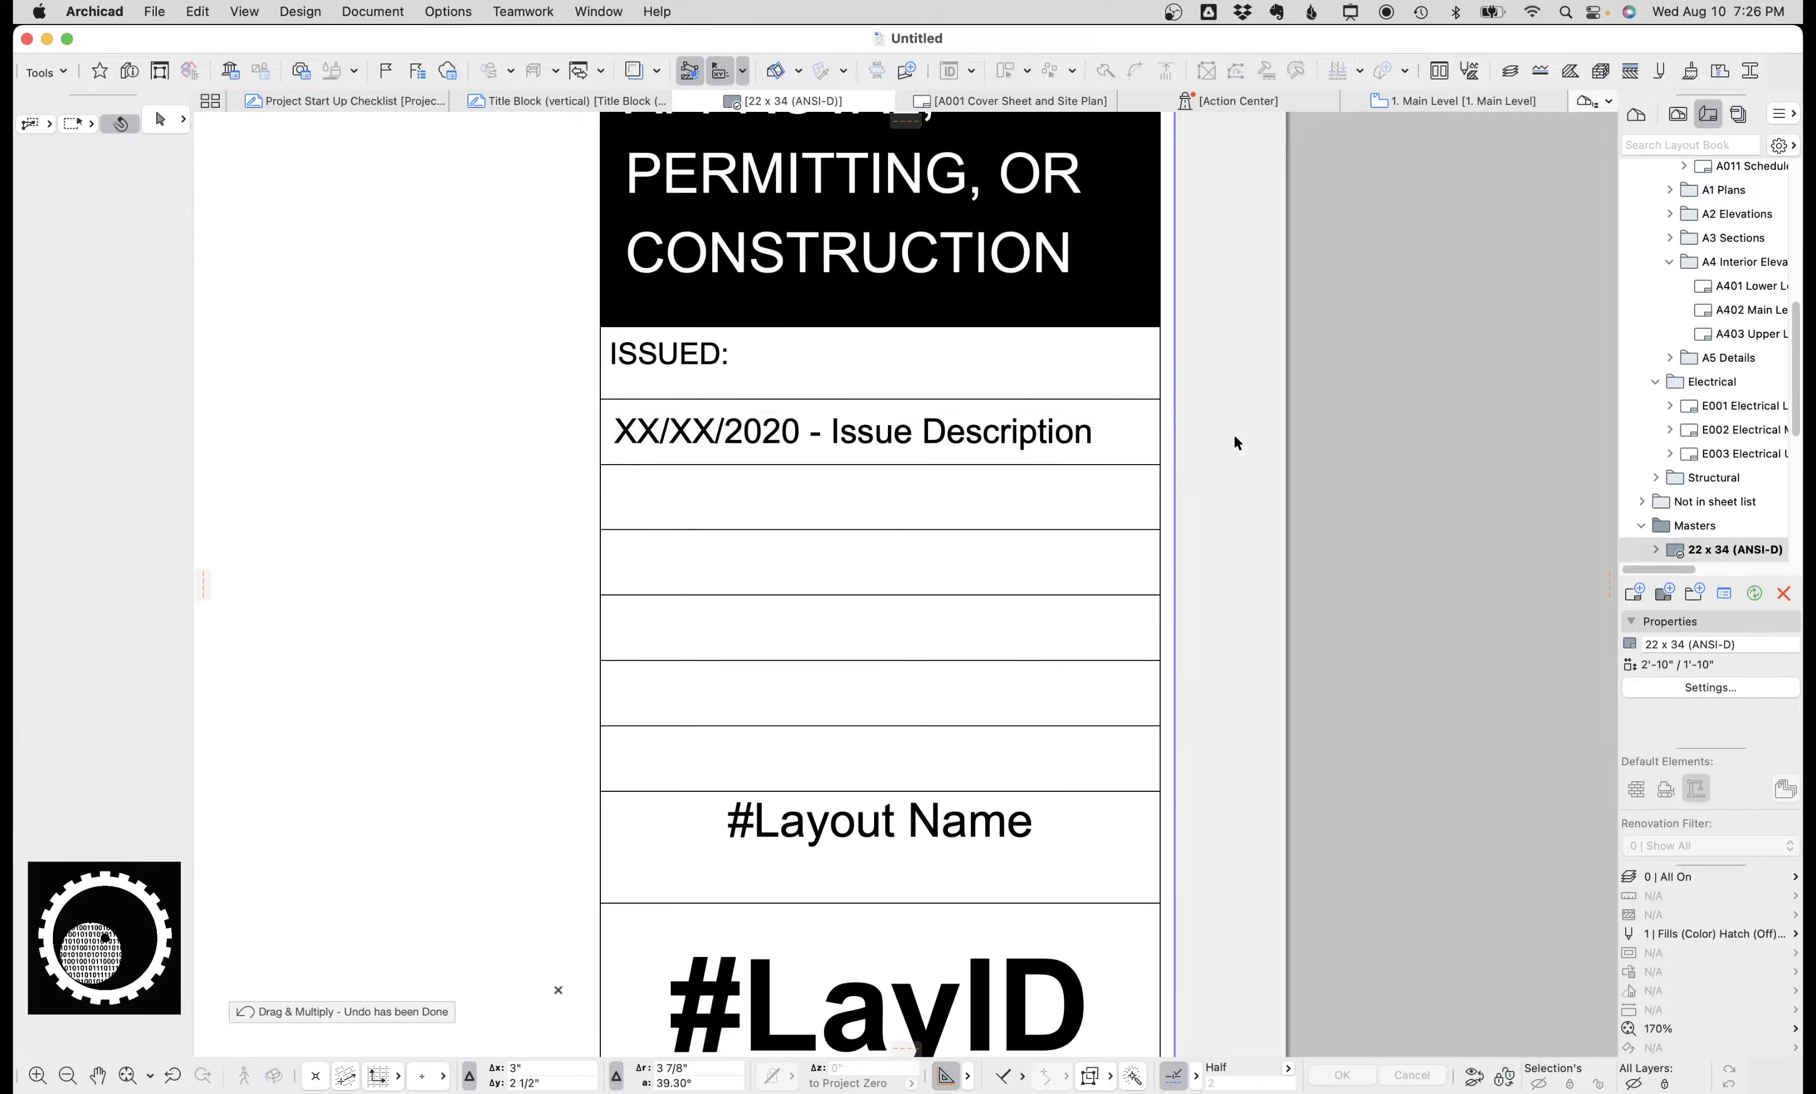
Open Project Info and check the Manual Date field, then close the dialog.
key("alt+super+i")
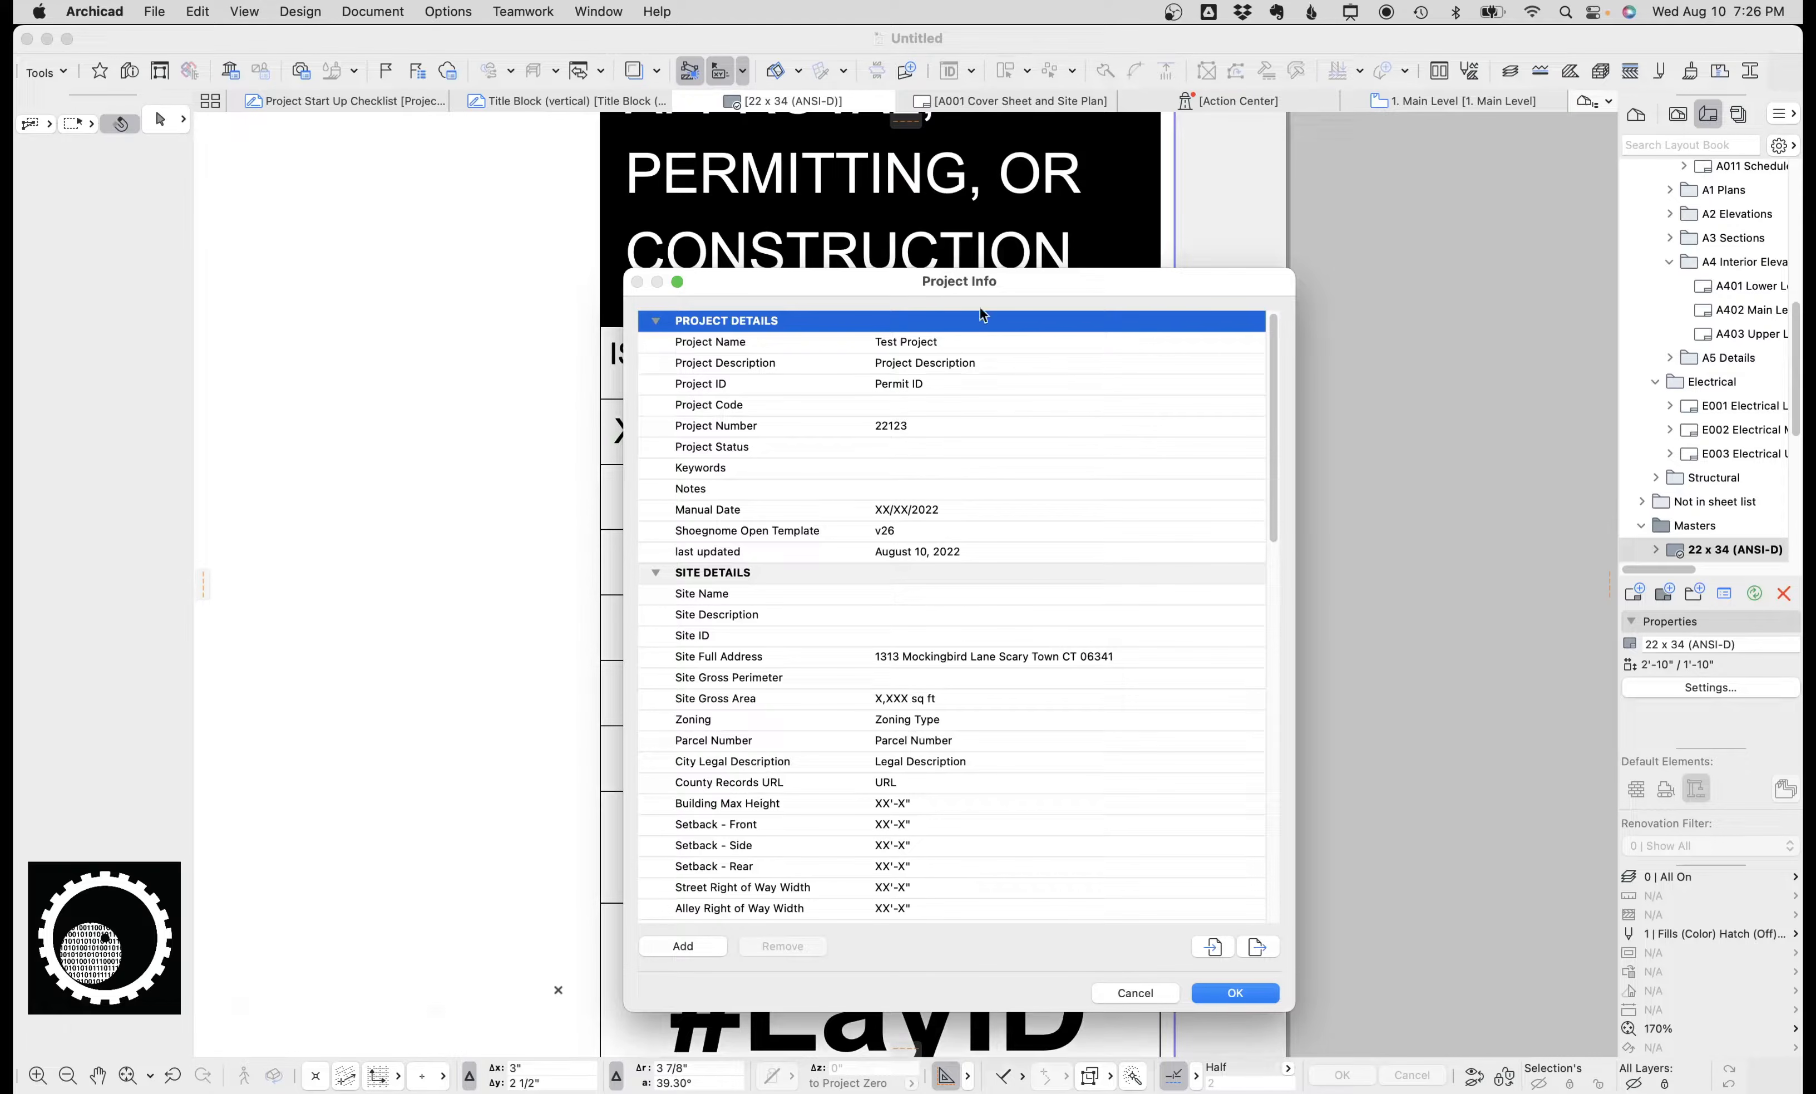
left_click(962, 514)
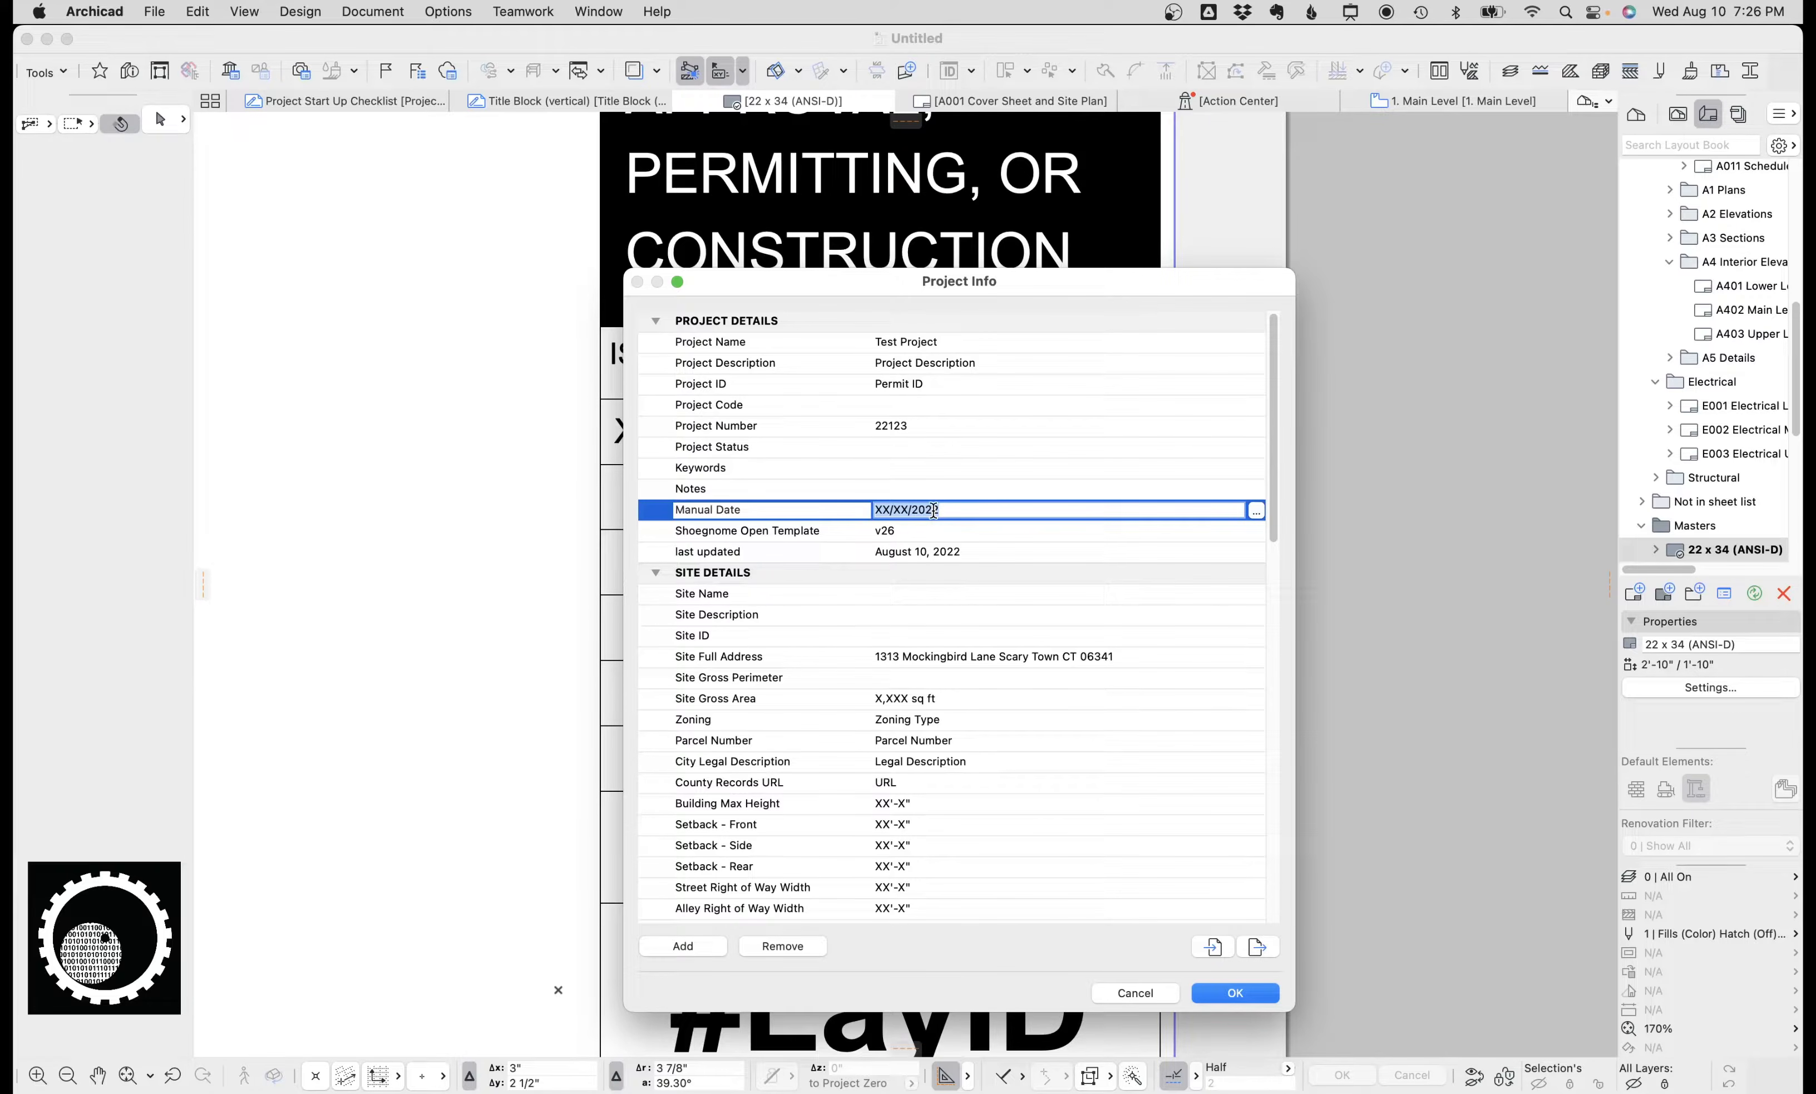
key("Return")
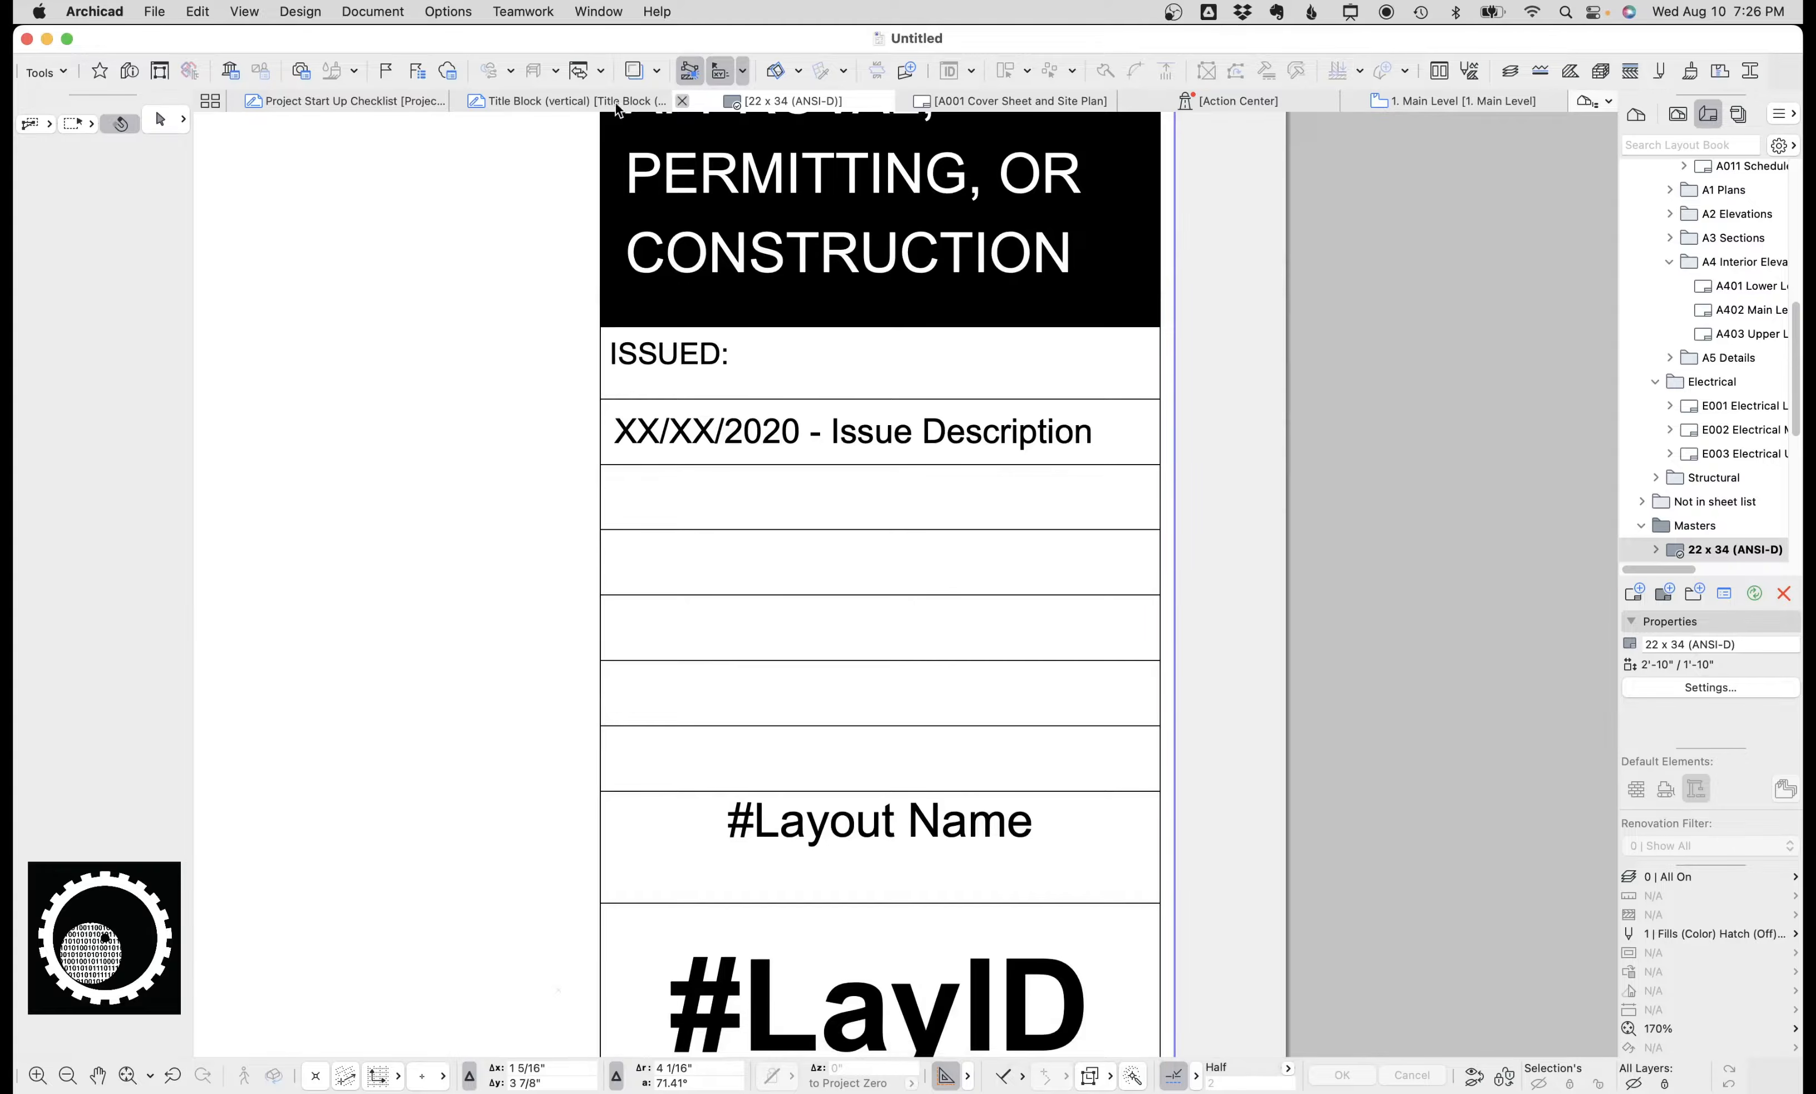
Open the 8.5 x 11 (vertical) master layout from the Layout Book.
left_click(681, 101)
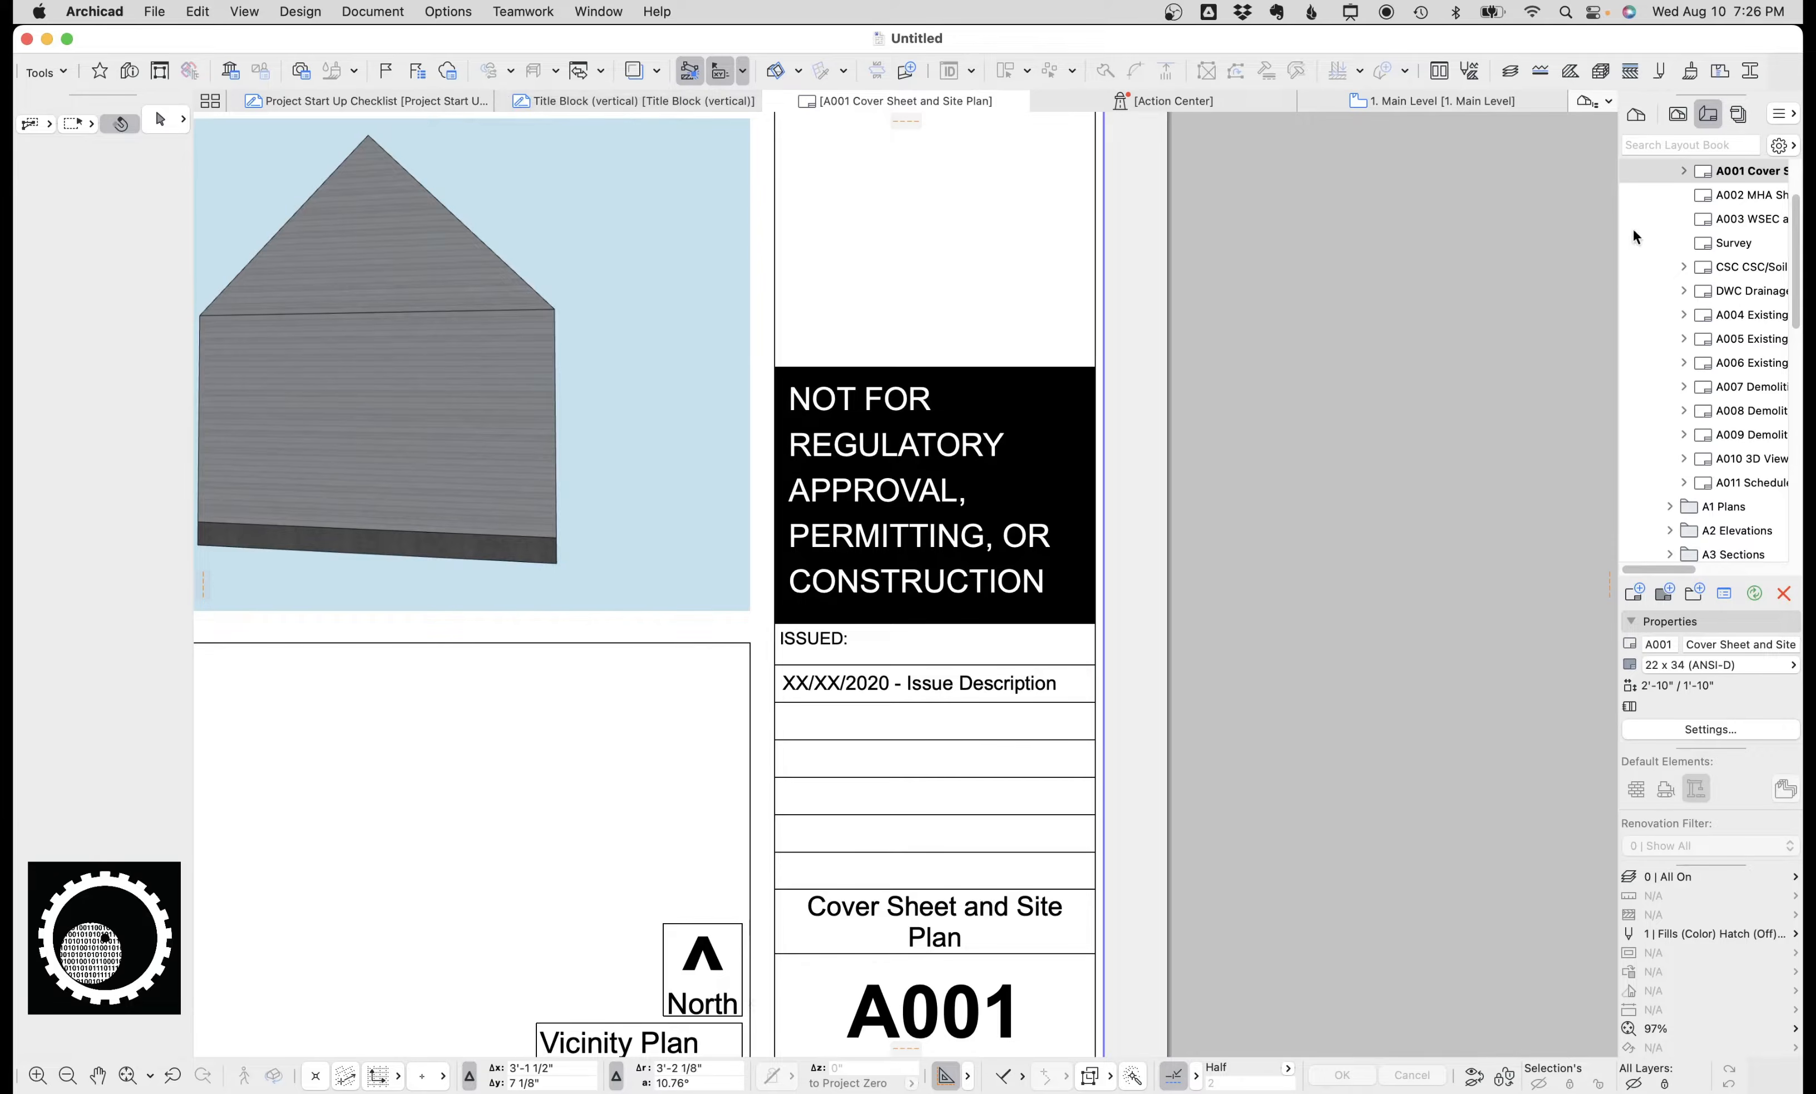
scroll(1709, 245, "down", 5)
left_click(1738, 114)
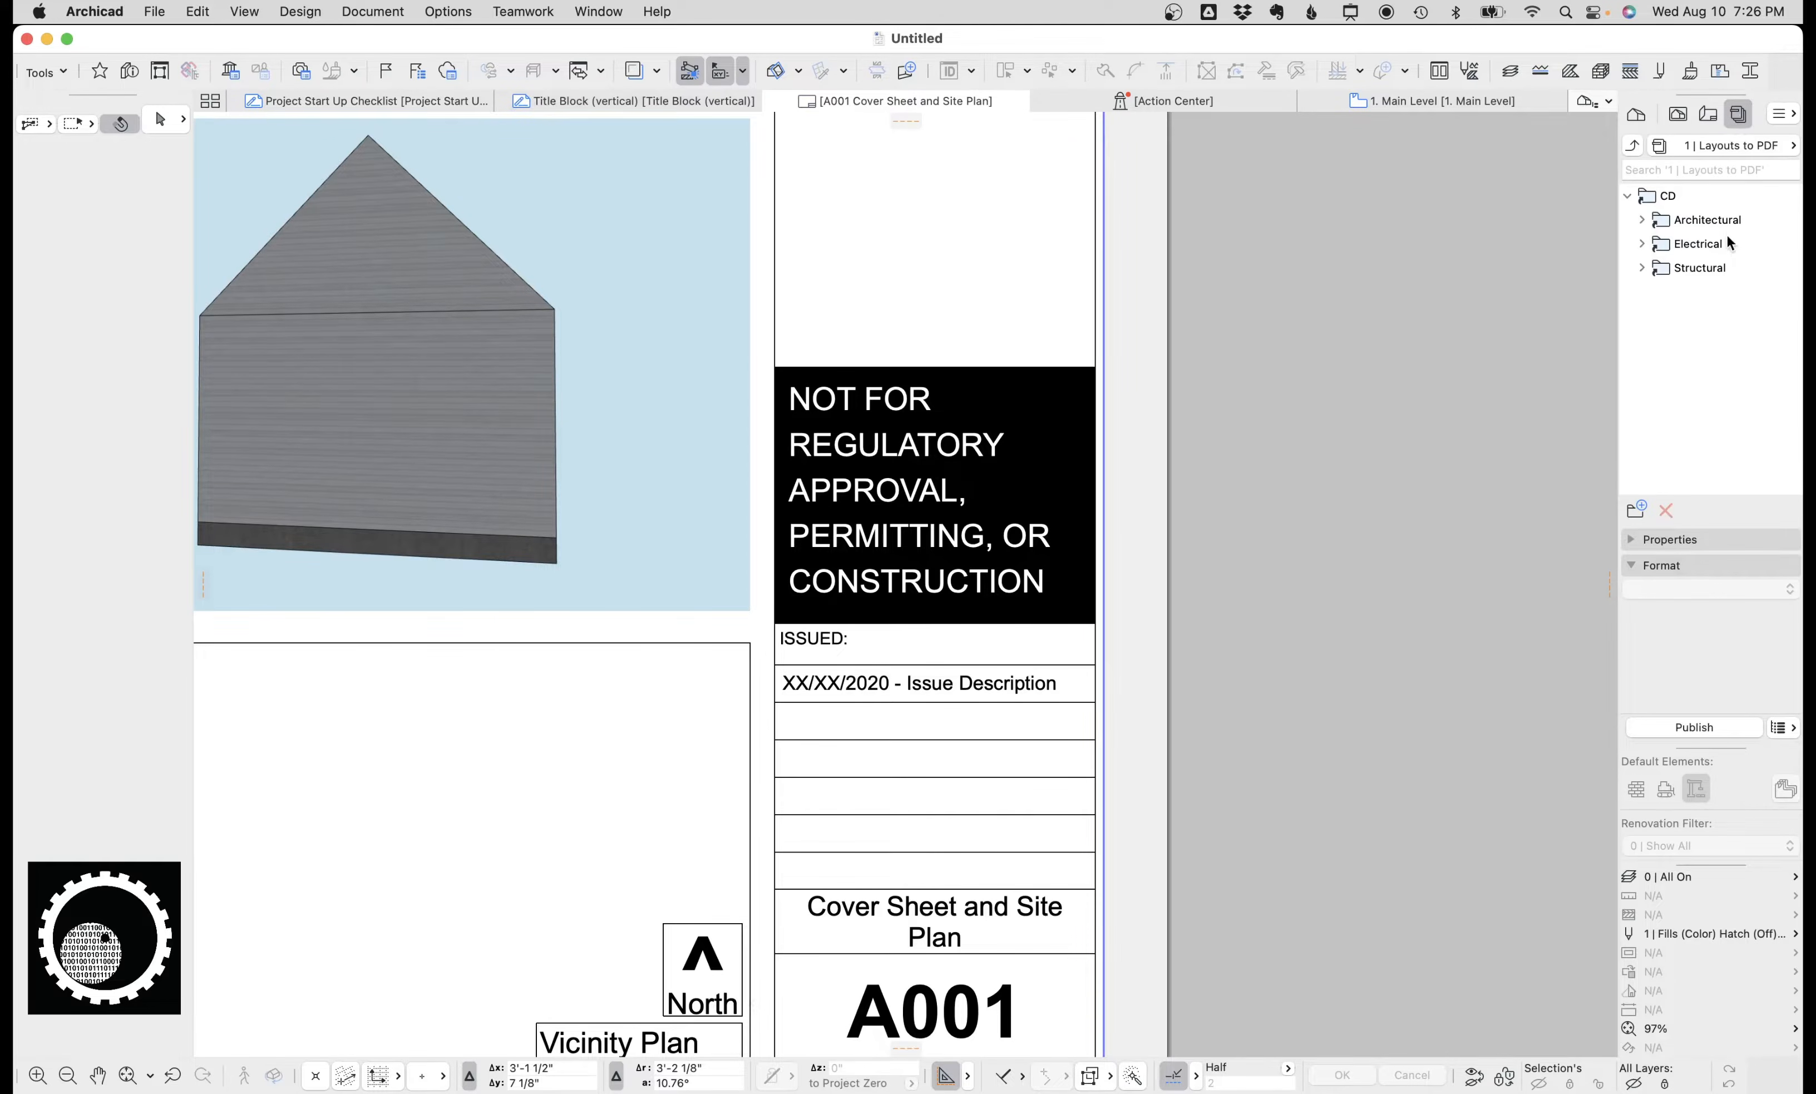
left_click(1709, 115)
scroll(1722, 332, "down", 10)
scroll(1723, 434, "down", 3)
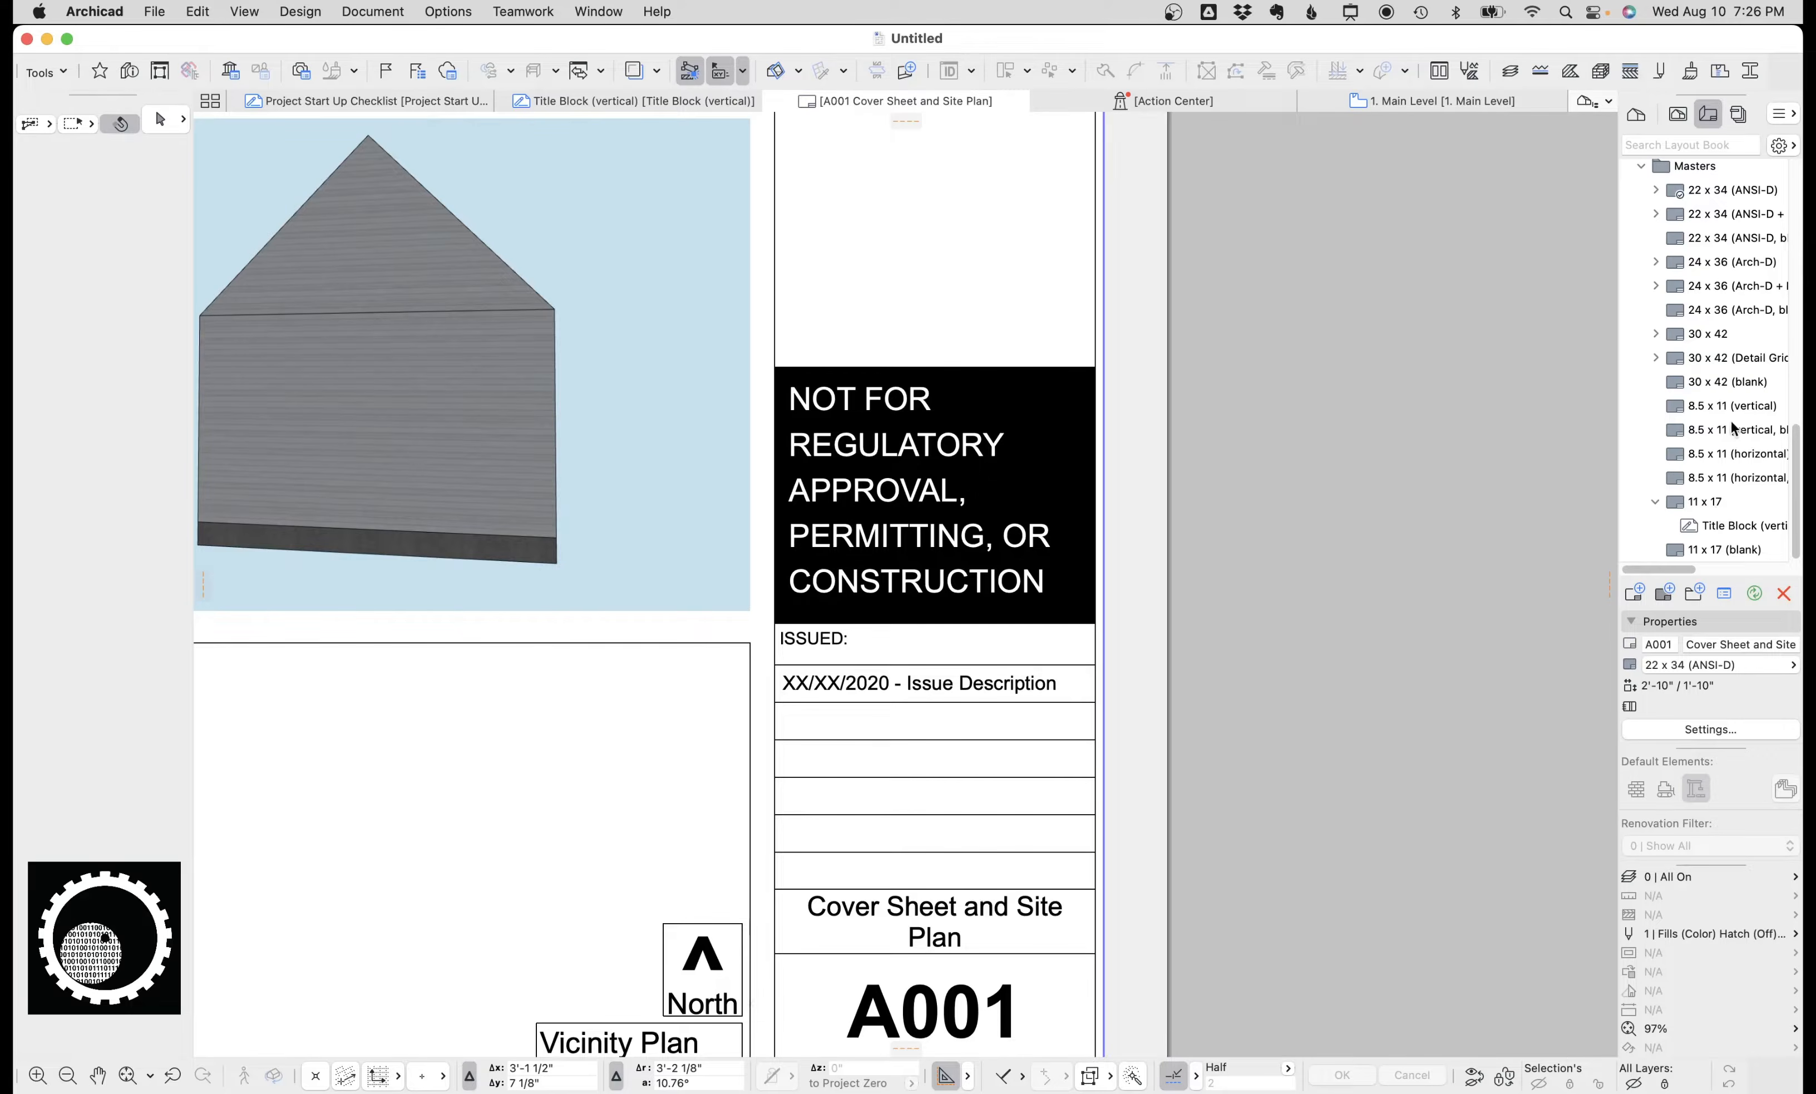
double_click(1737, 407)
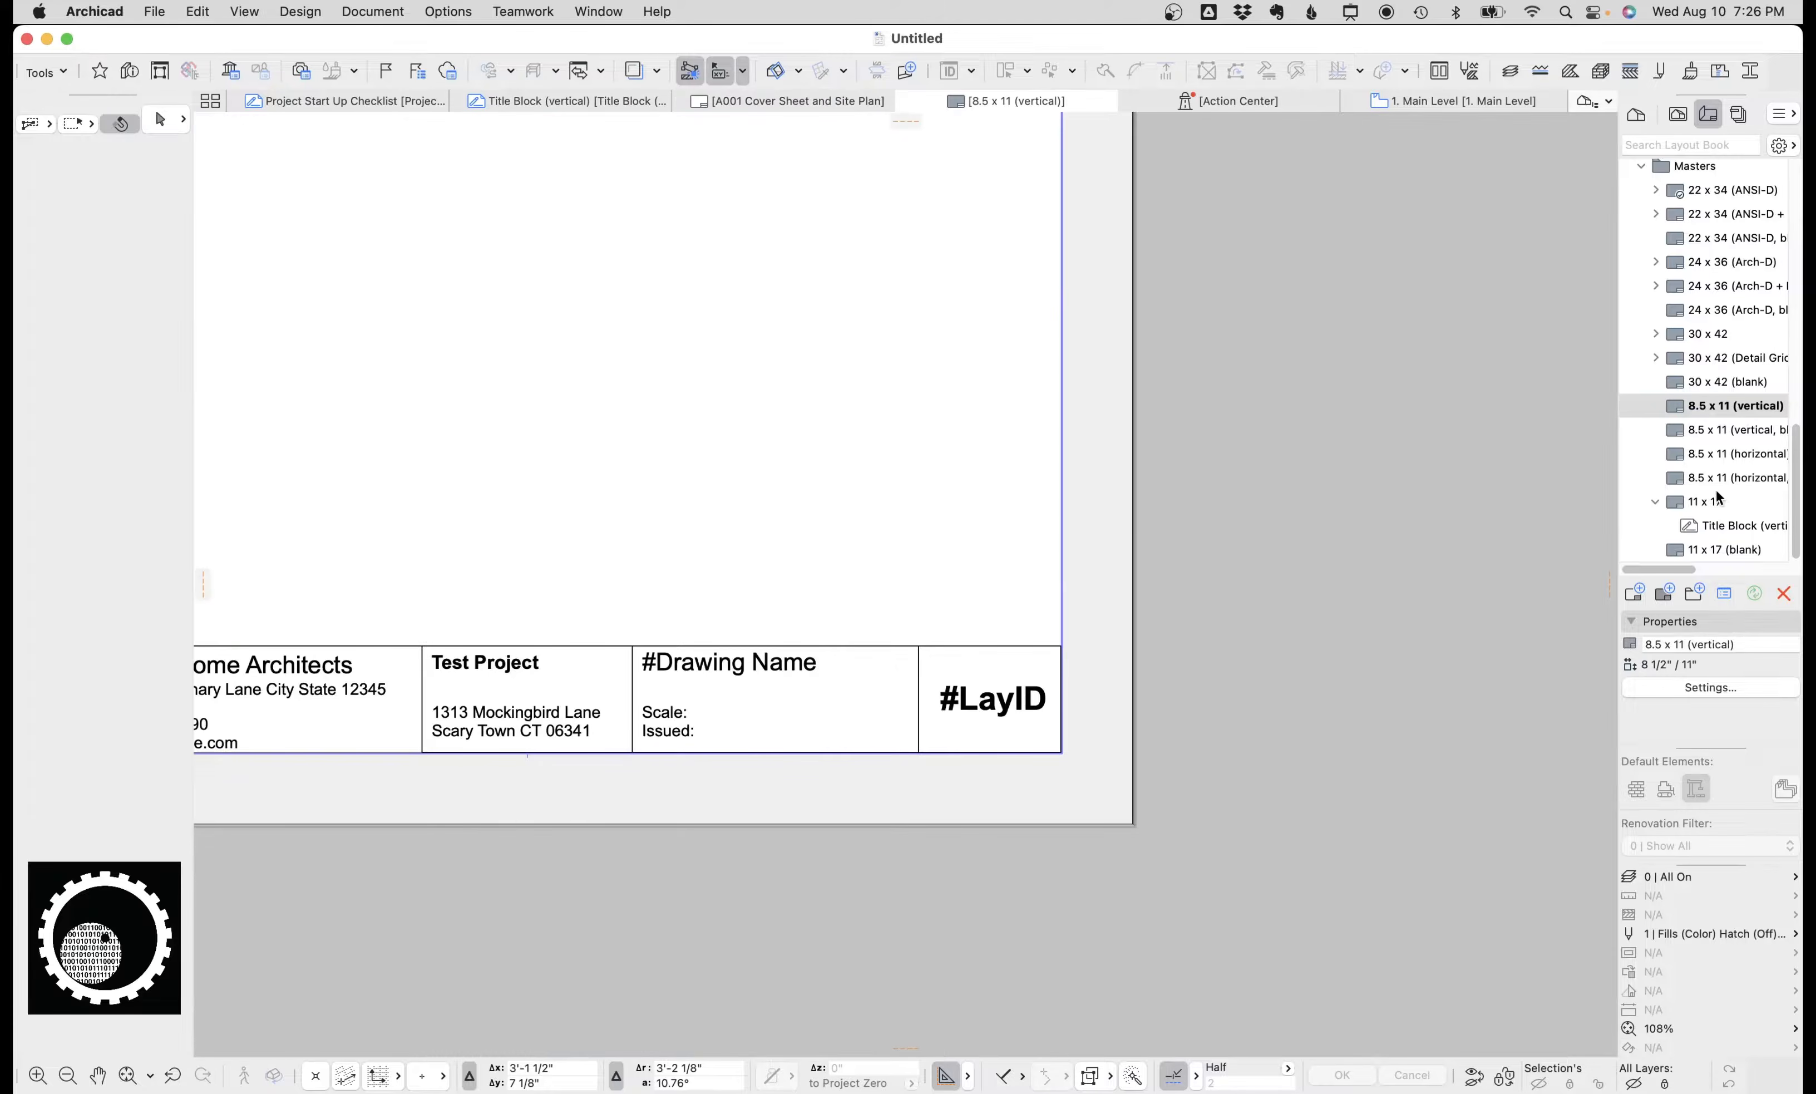
Inspect the text blocks in the 8.5 x 11 (vertical) master's title block.
left_click(773, 672)
left_click(634, 693)
left_click(466, 724)
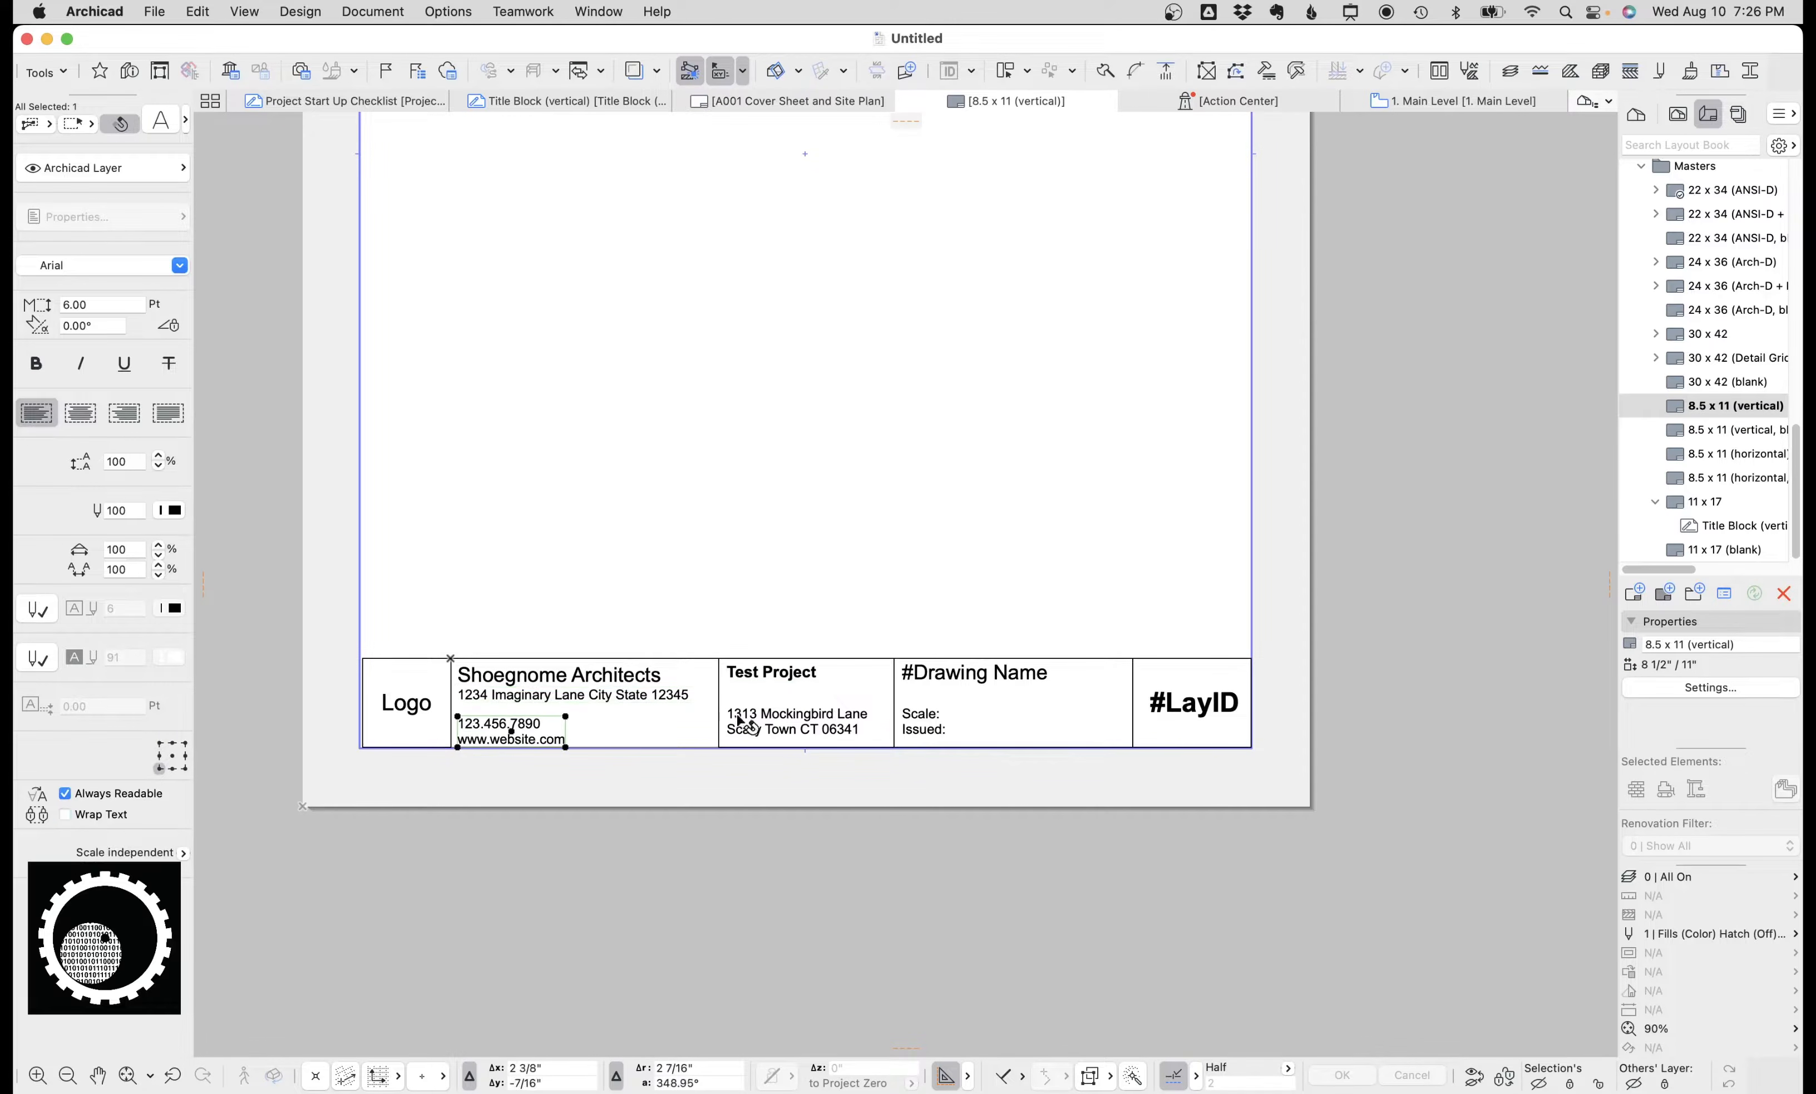
left_click(1136, 678)
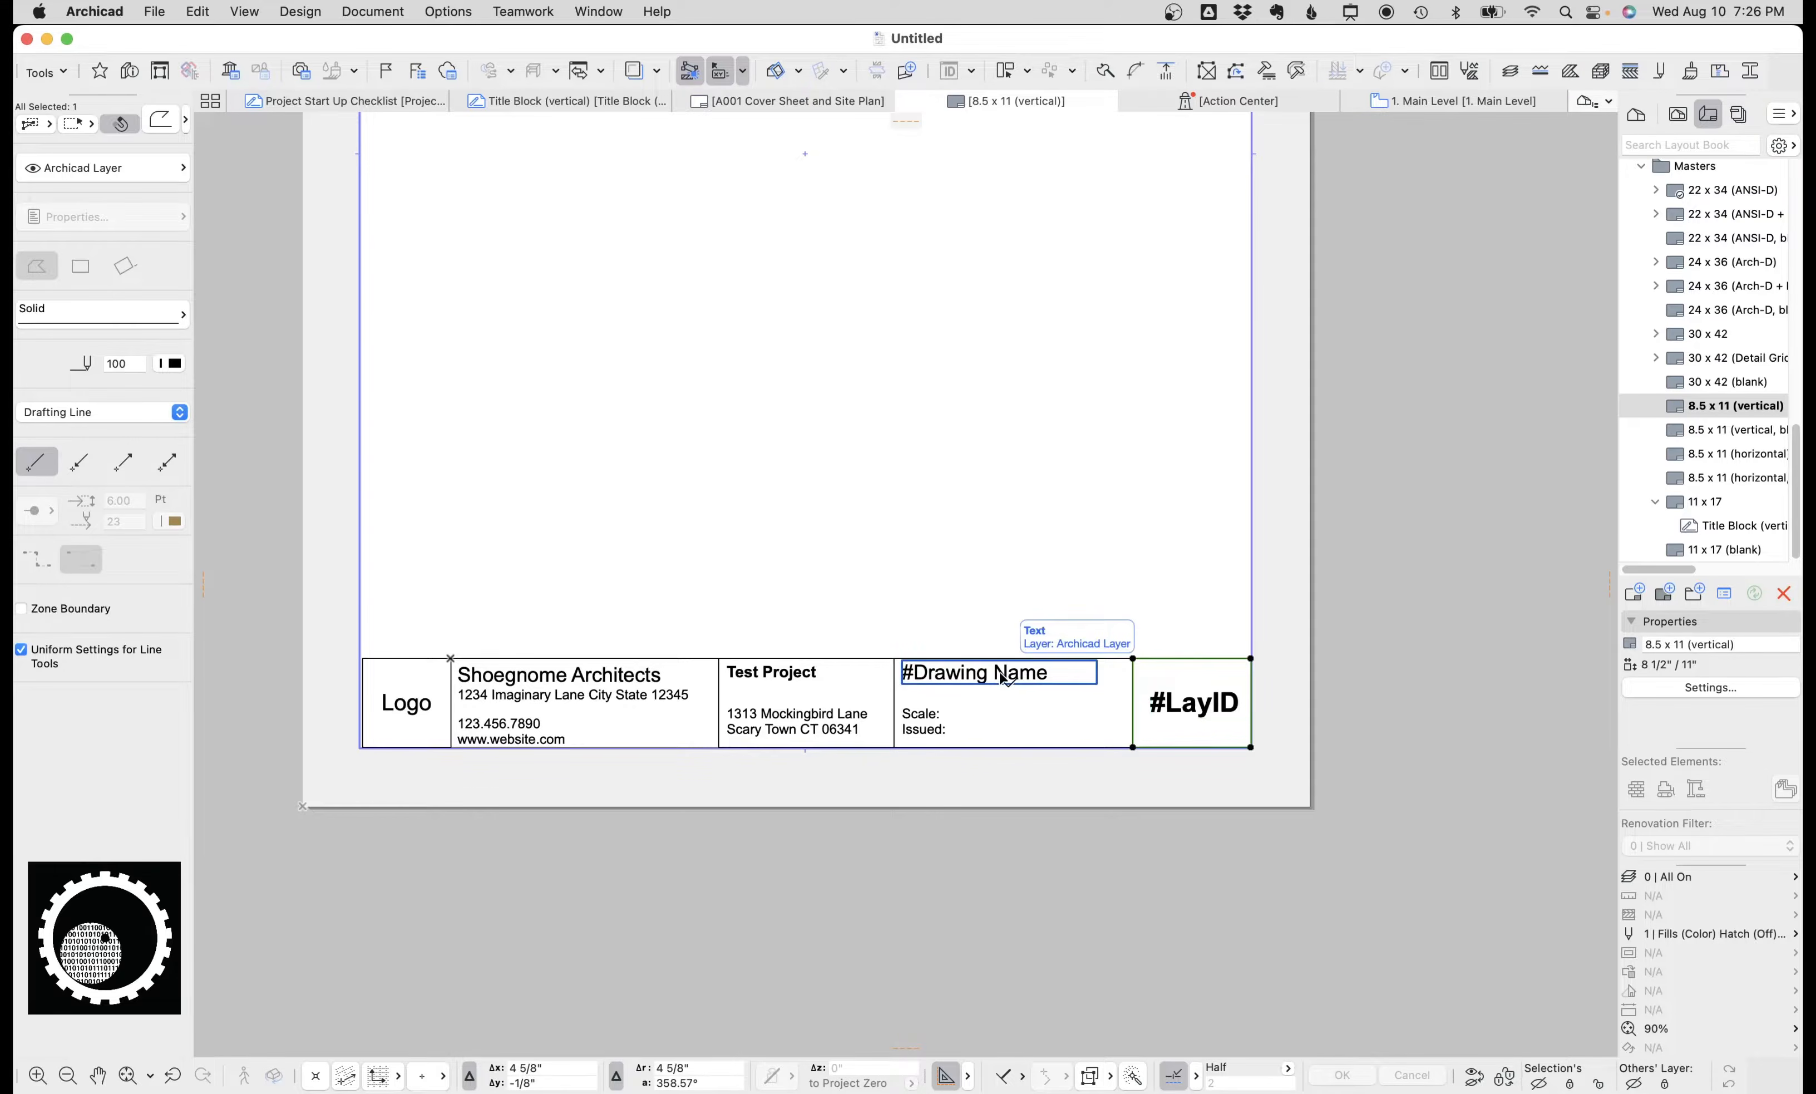
left_click(788, 726)
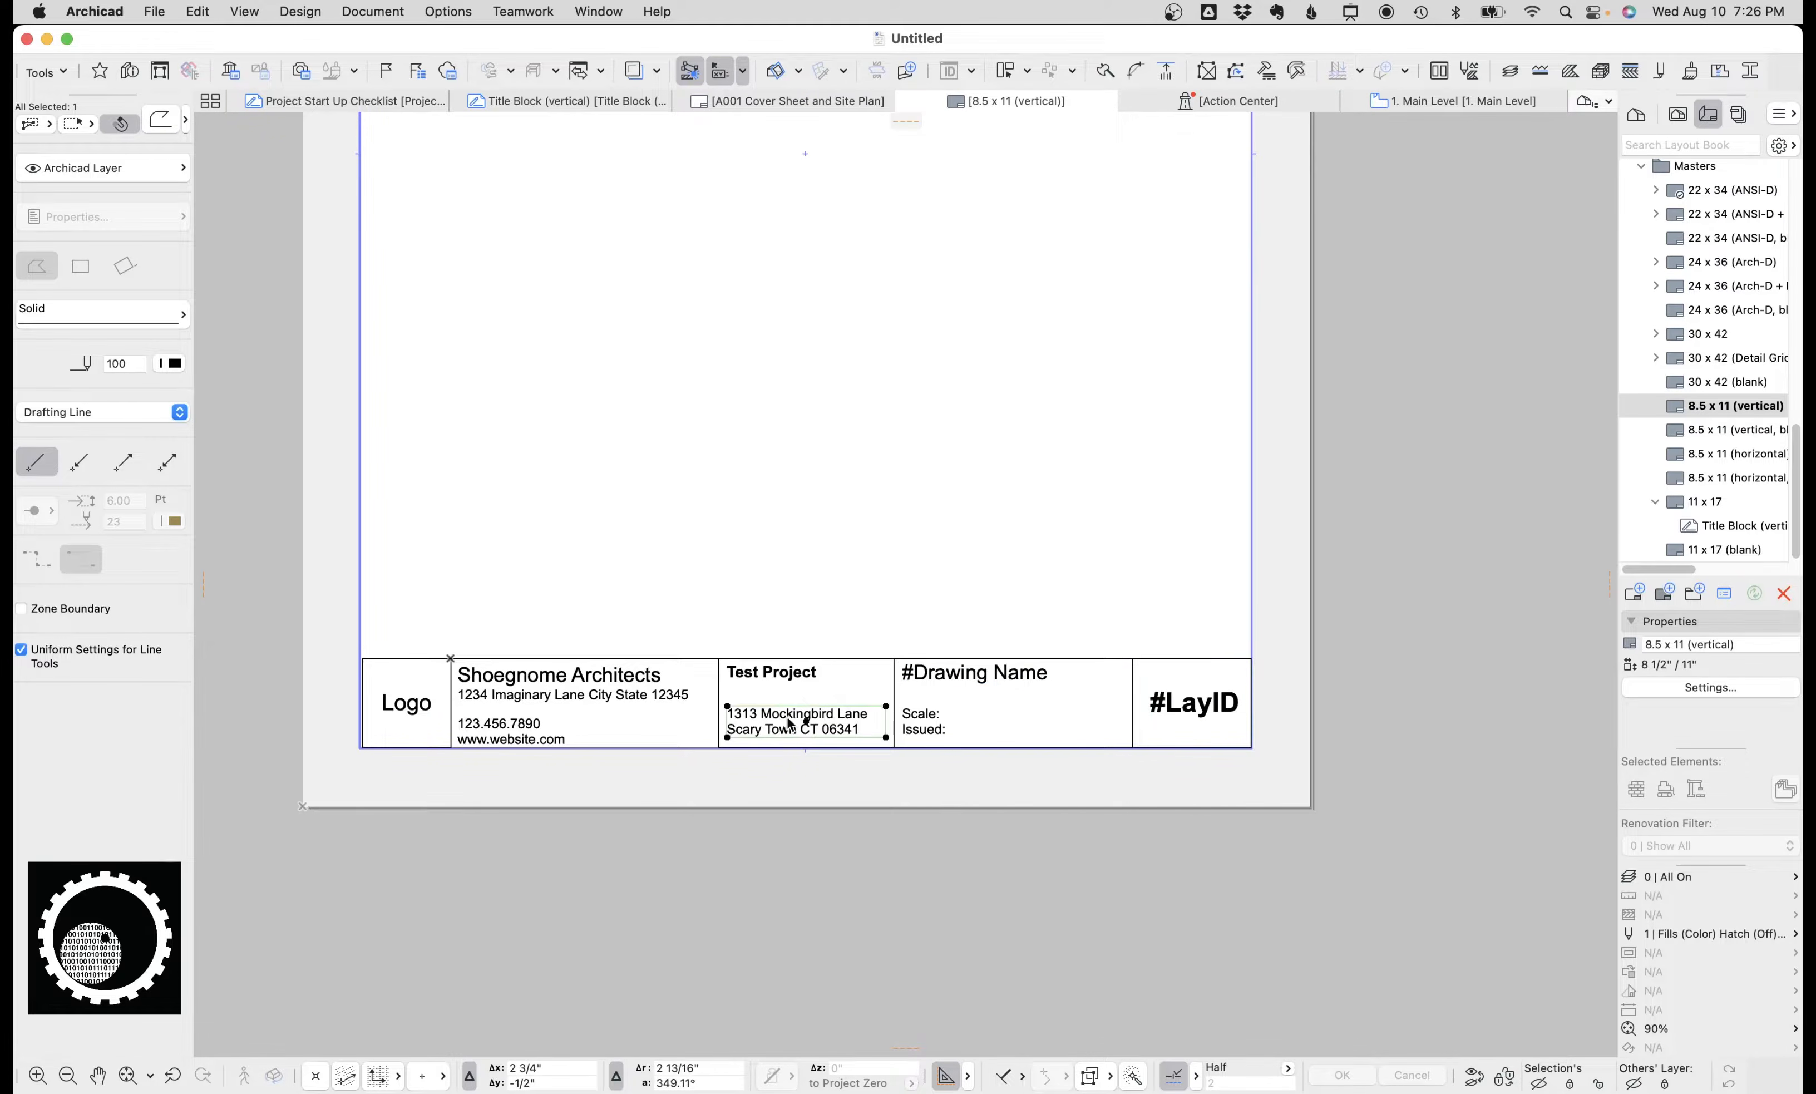
left_click(926, 675)
double_click(830, 726)
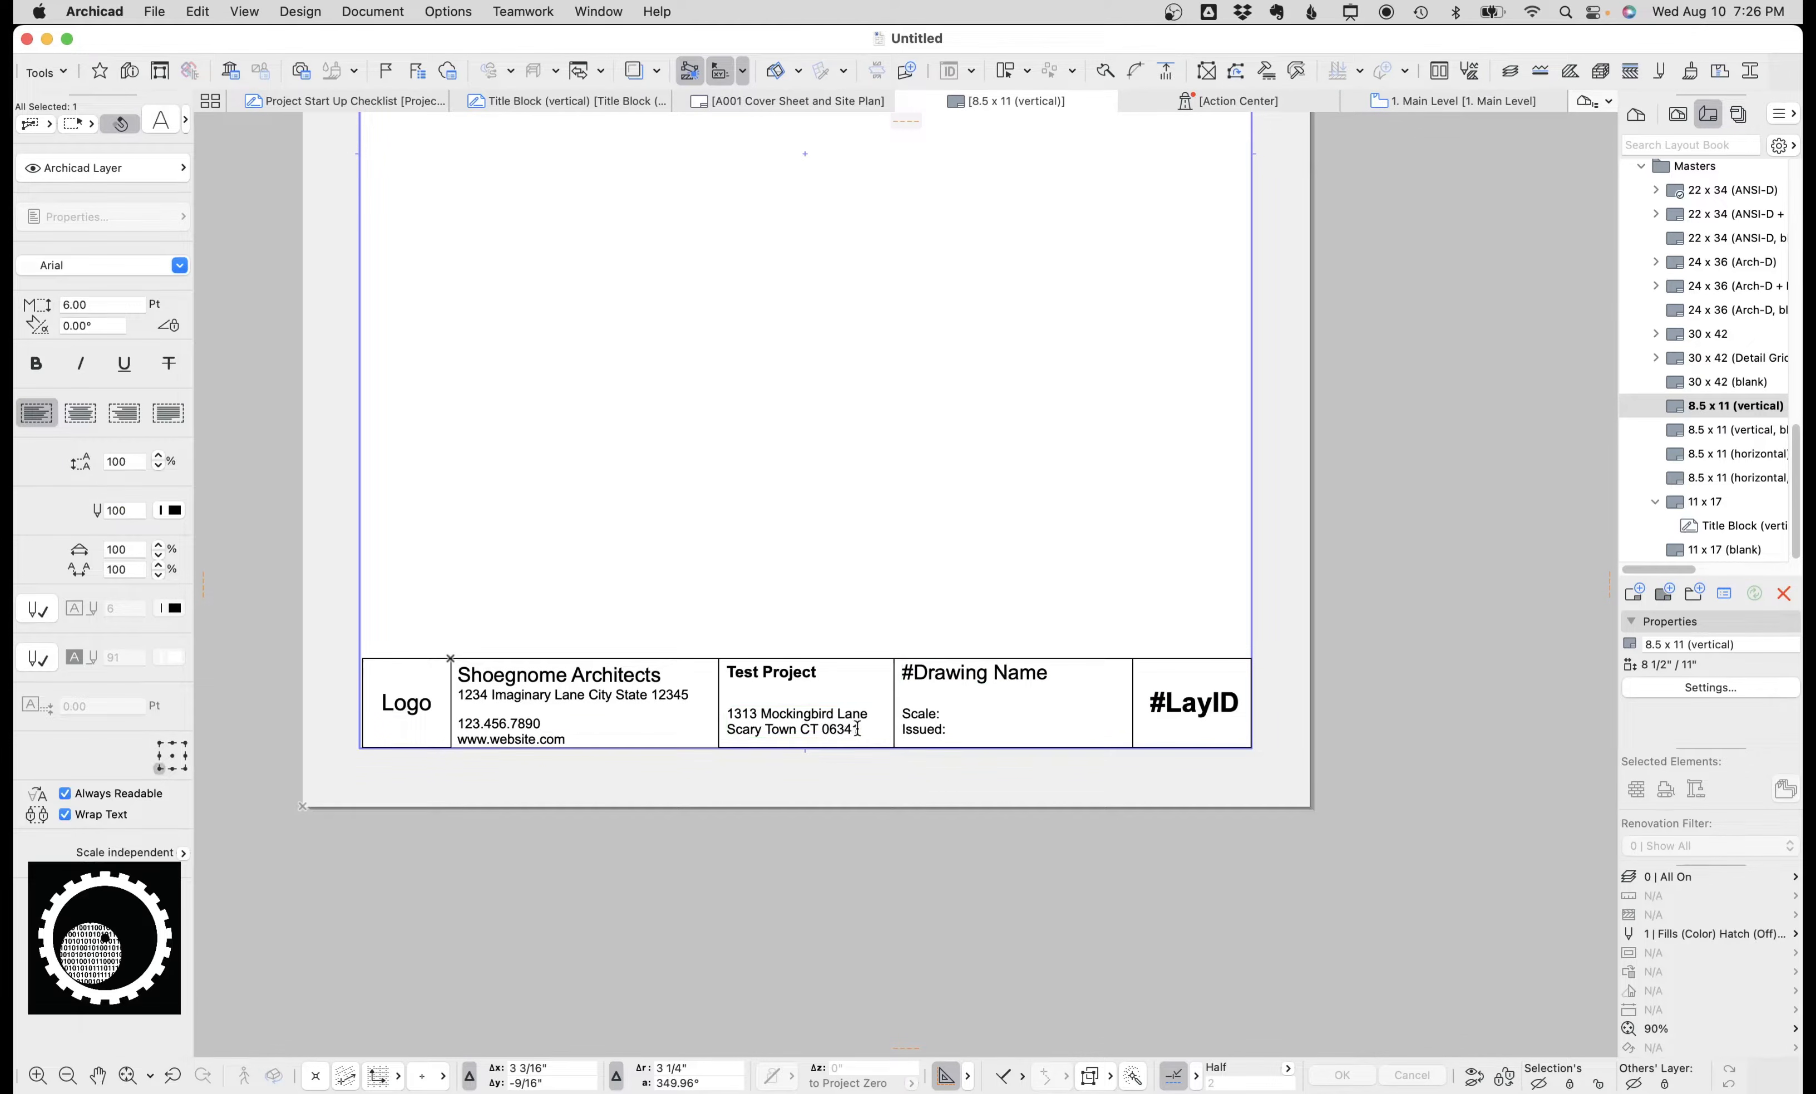
left_click(730, 826)
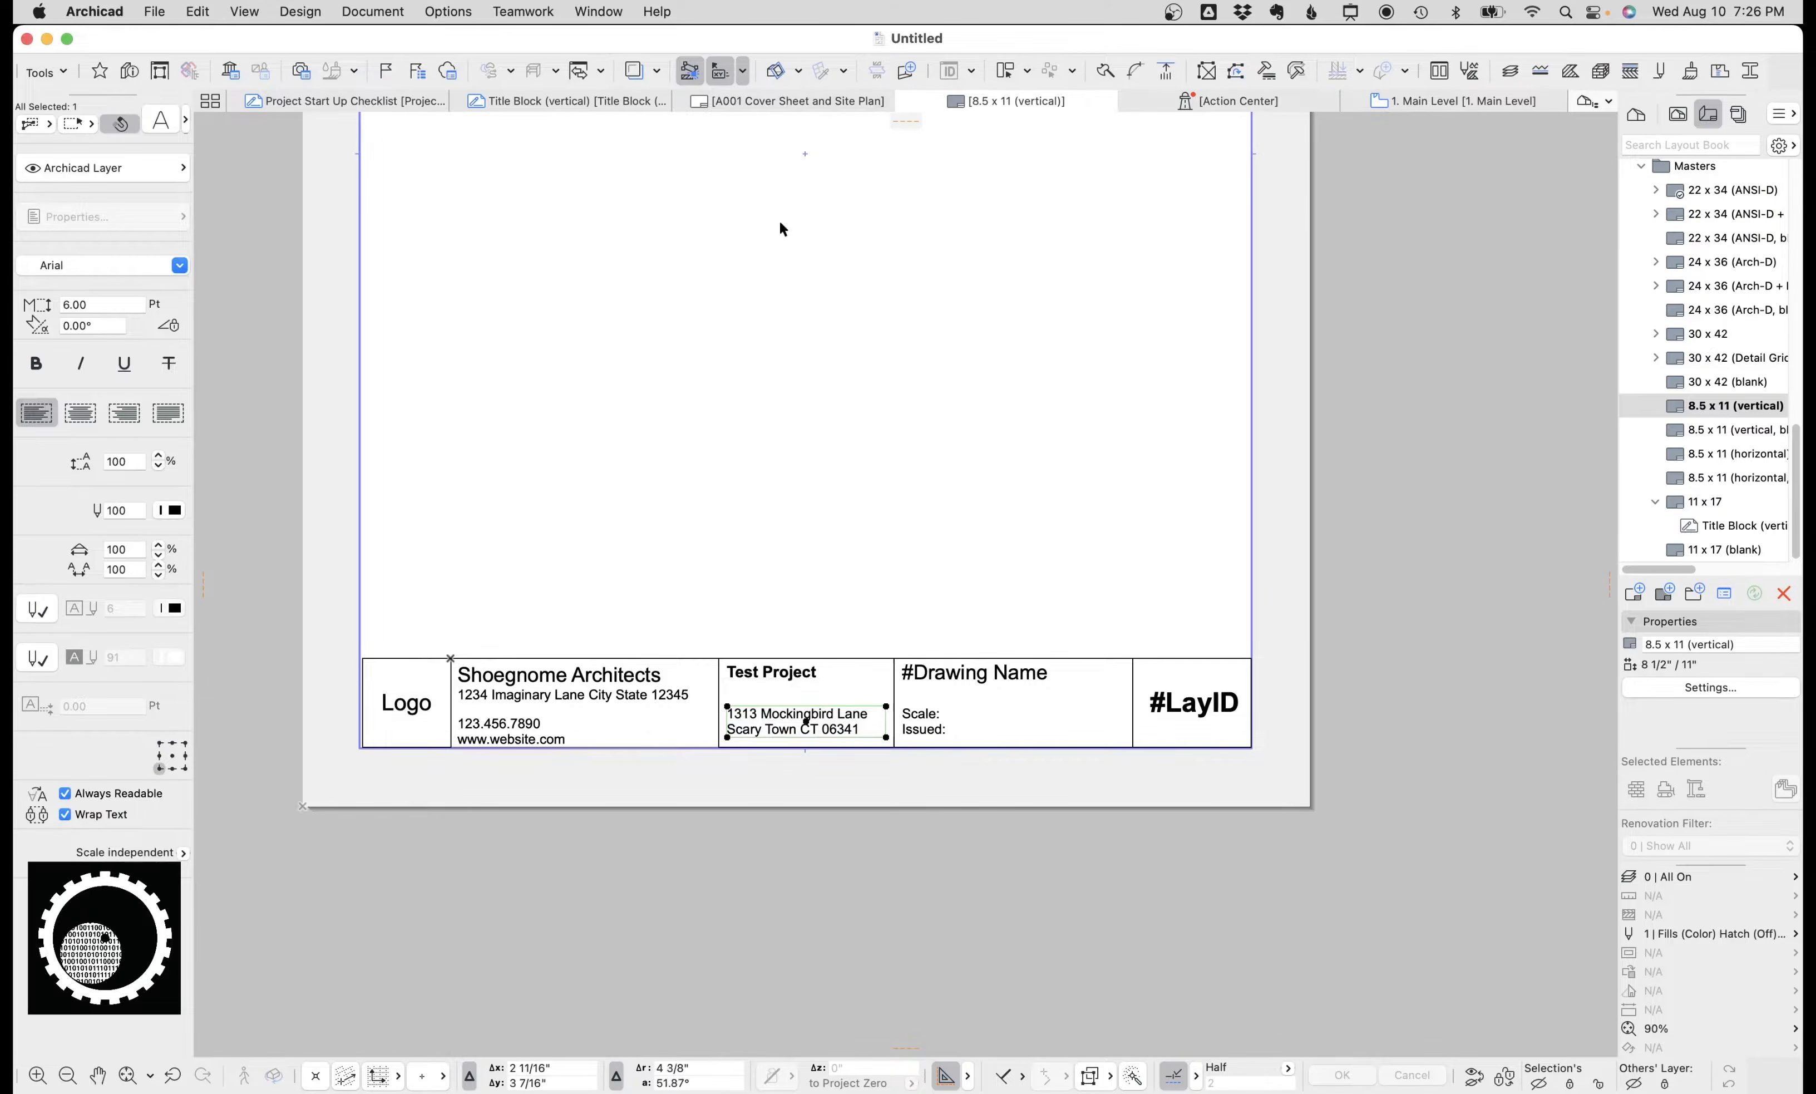
In the Title Block (vertical) drawing, delete the black Not for Regulatory Approval block and rearrange the project information rows.
left_click(616, 103)
left_click(1103, 493)
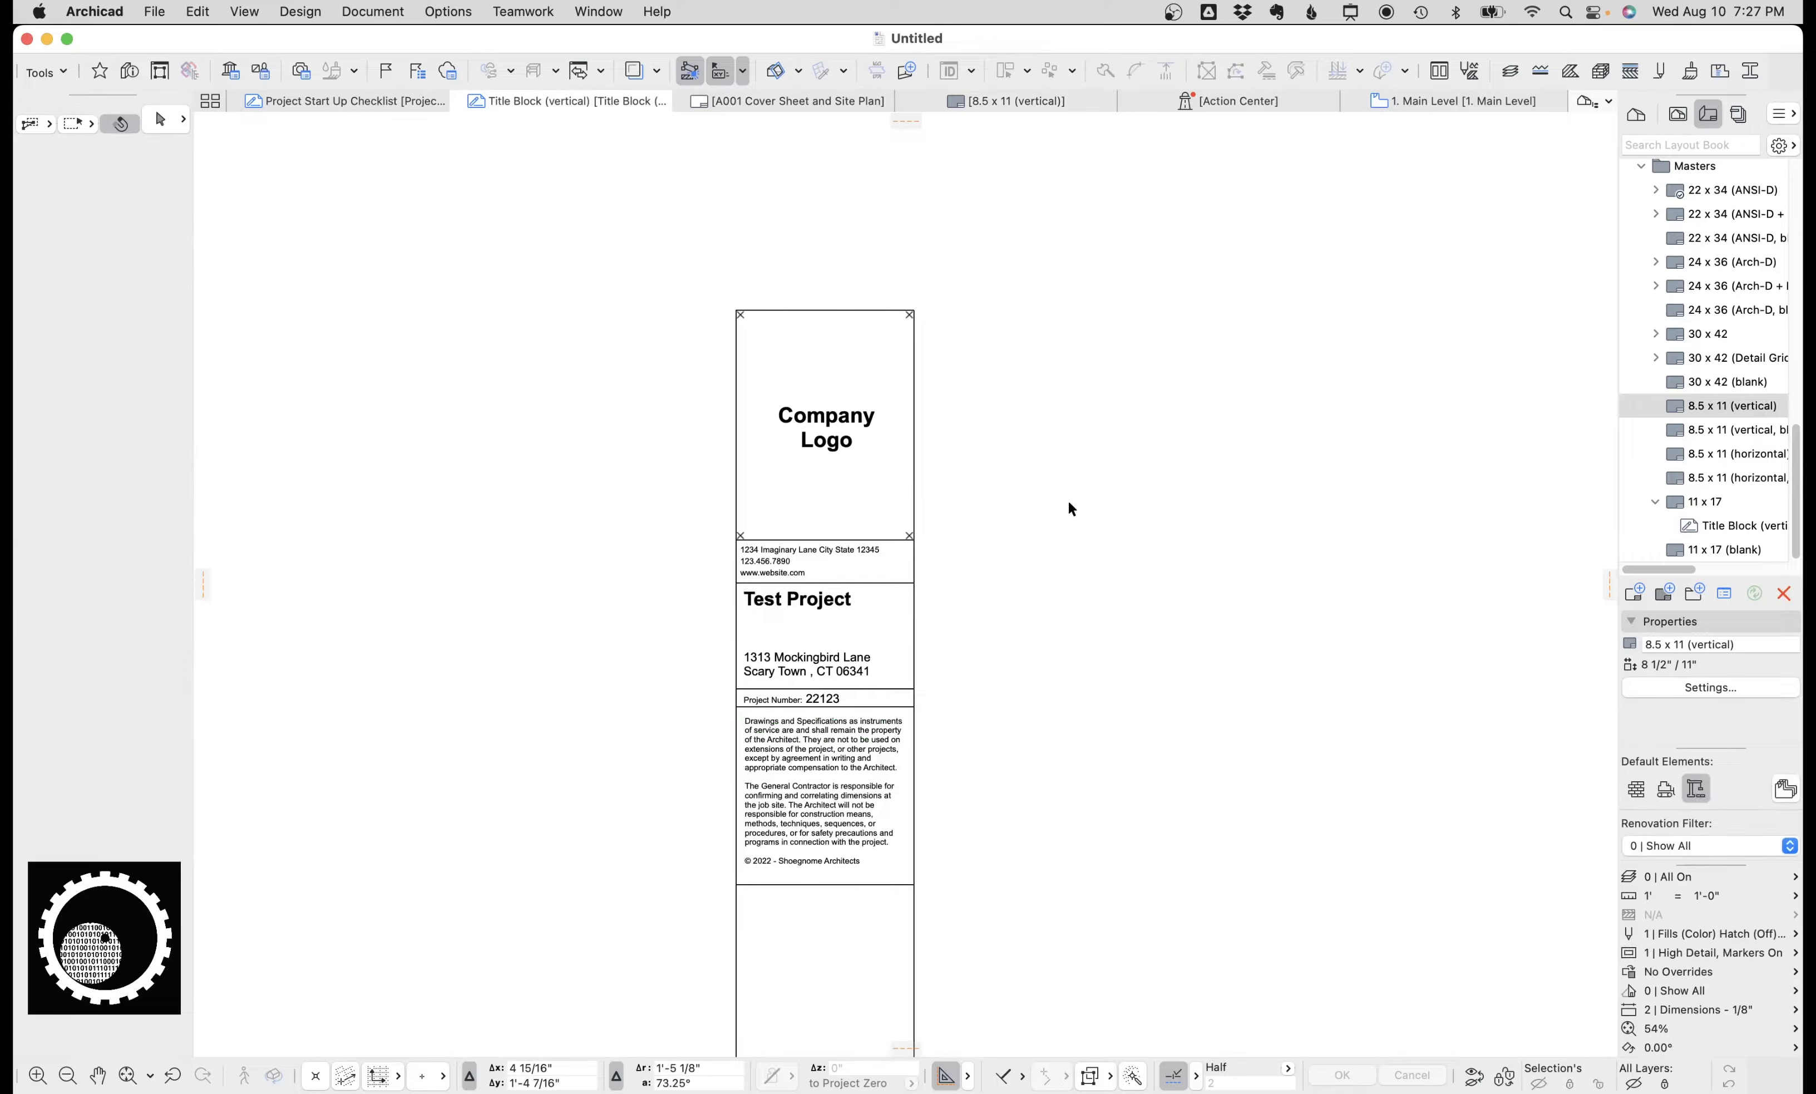
scroll(1071, 499, "down", 6)
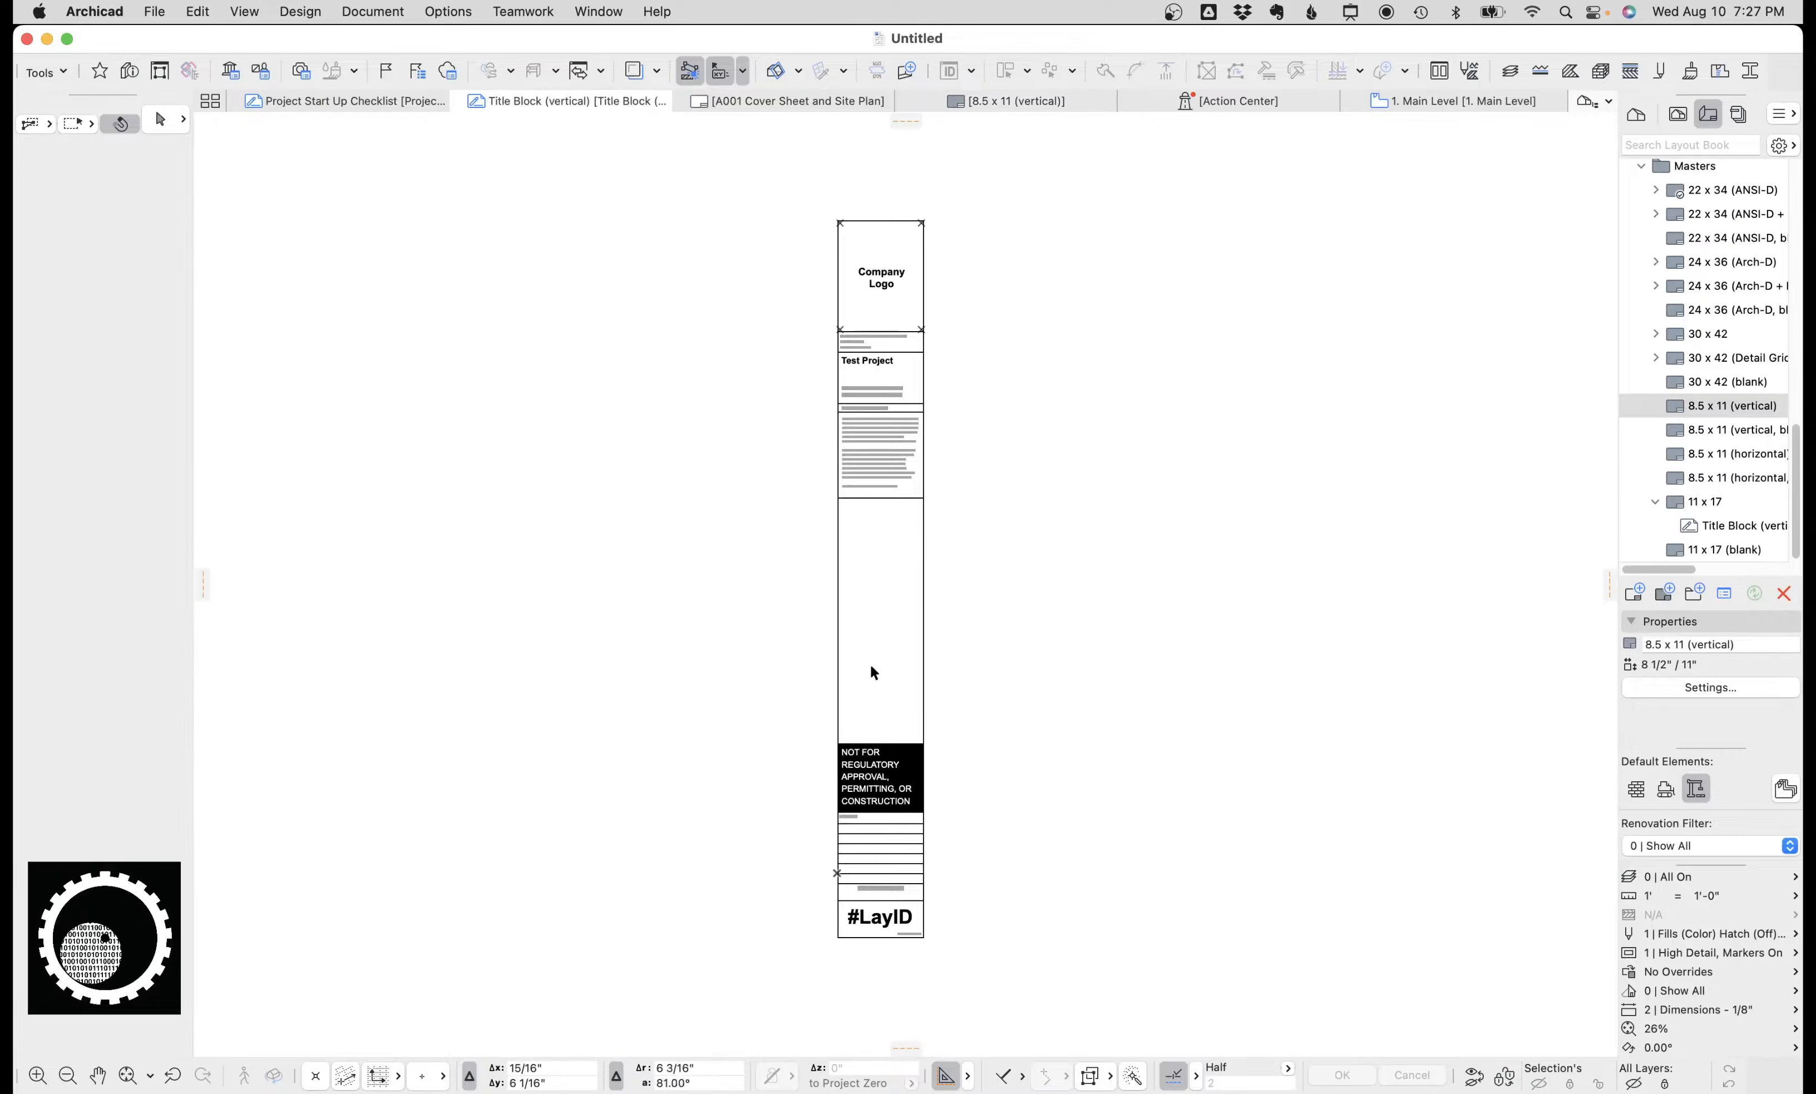
scroll(872, 669, "up", 4)
scroll(874, 542, "up", 1)
left_click(874, 542)
key("Delete")
left_click_drag(877, 506, 811, 688)
key("shift+Up")
scroll(840, 663, "down", 1)
middle_click_drag(840, 579, 824, 1013)
middle_click_drag(864, 221, 865, 660)
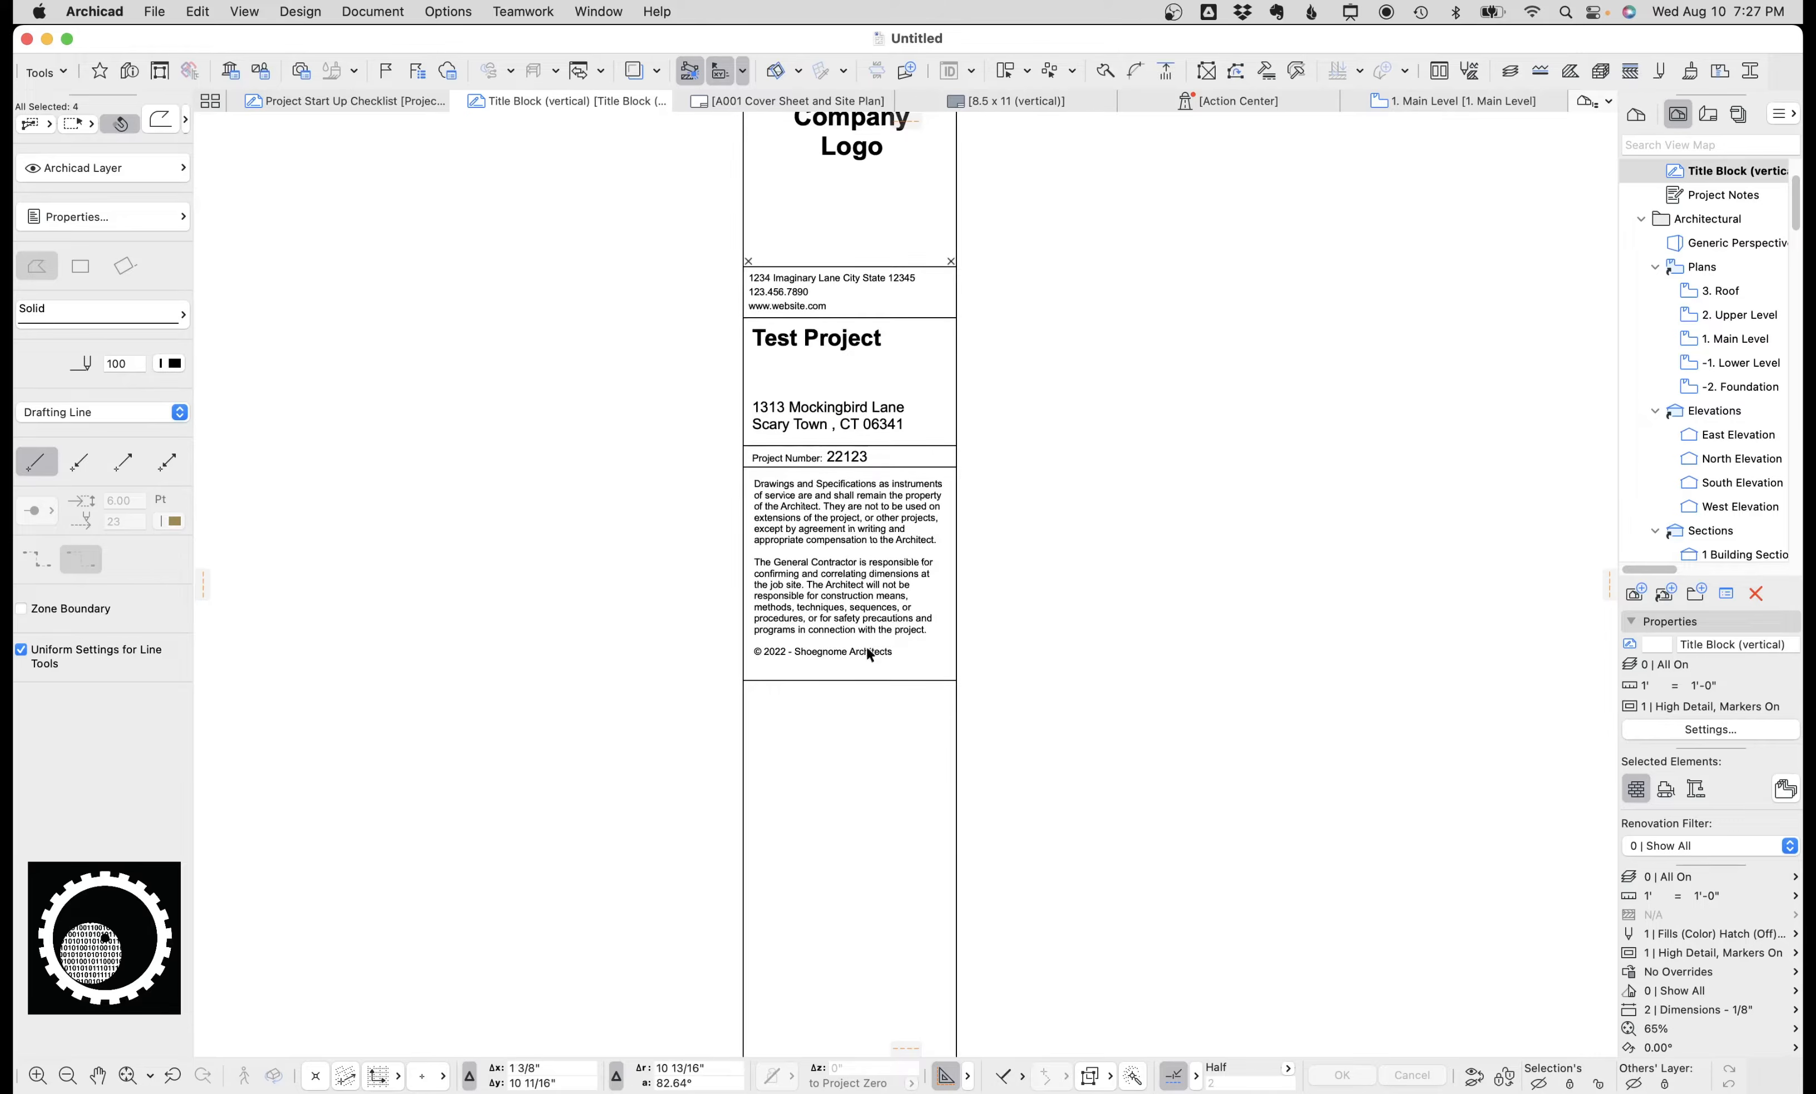
left_click(865, 502)
scroll(873, 443, "down", 1)
scroll(895, 451, "down", 1)
left_click(796, 309)
scroll(826, 354, "down", 2)
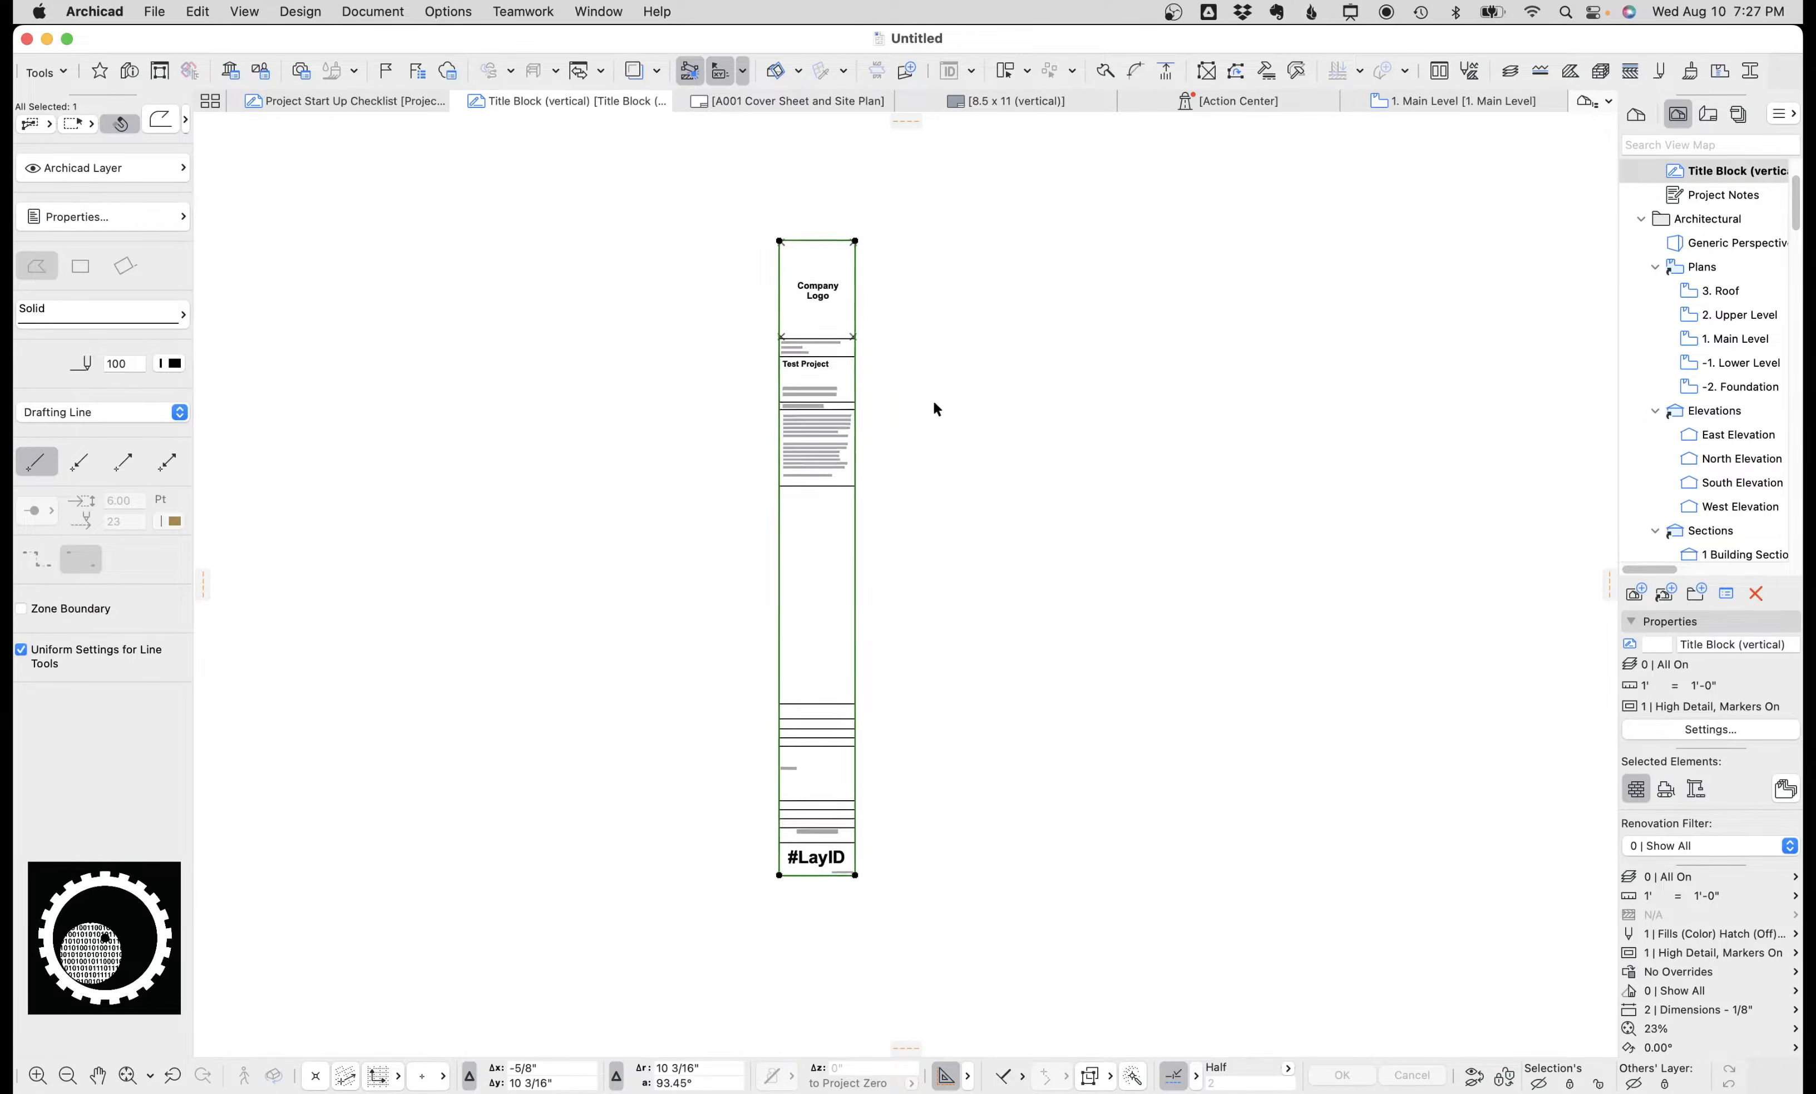
scroll(817, 479, "up", 2)
left_click_drag(872, 639, 824, 250)
Review the title block on the A001 Cover Sheet and Site Plan layout.
left_click(835, 105)
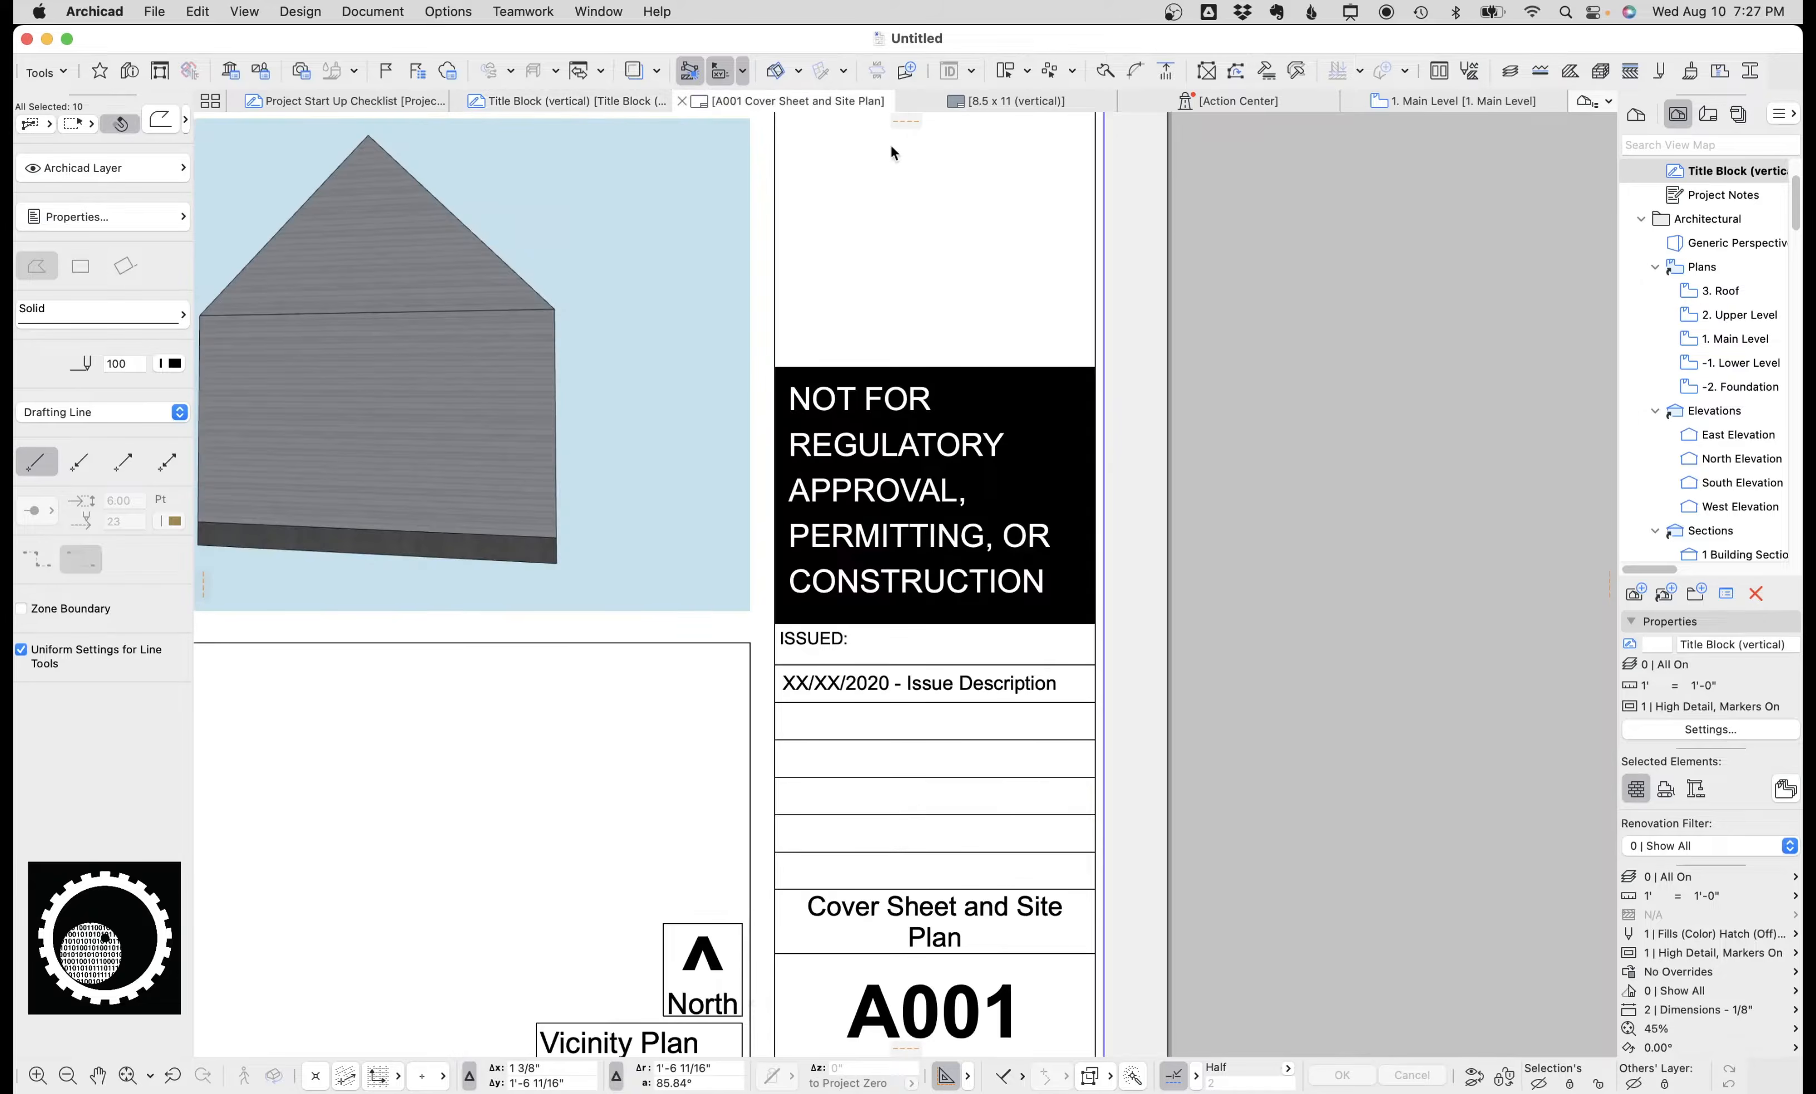
left_click(1193, 422)
scroll(973, 313, "down", 3)
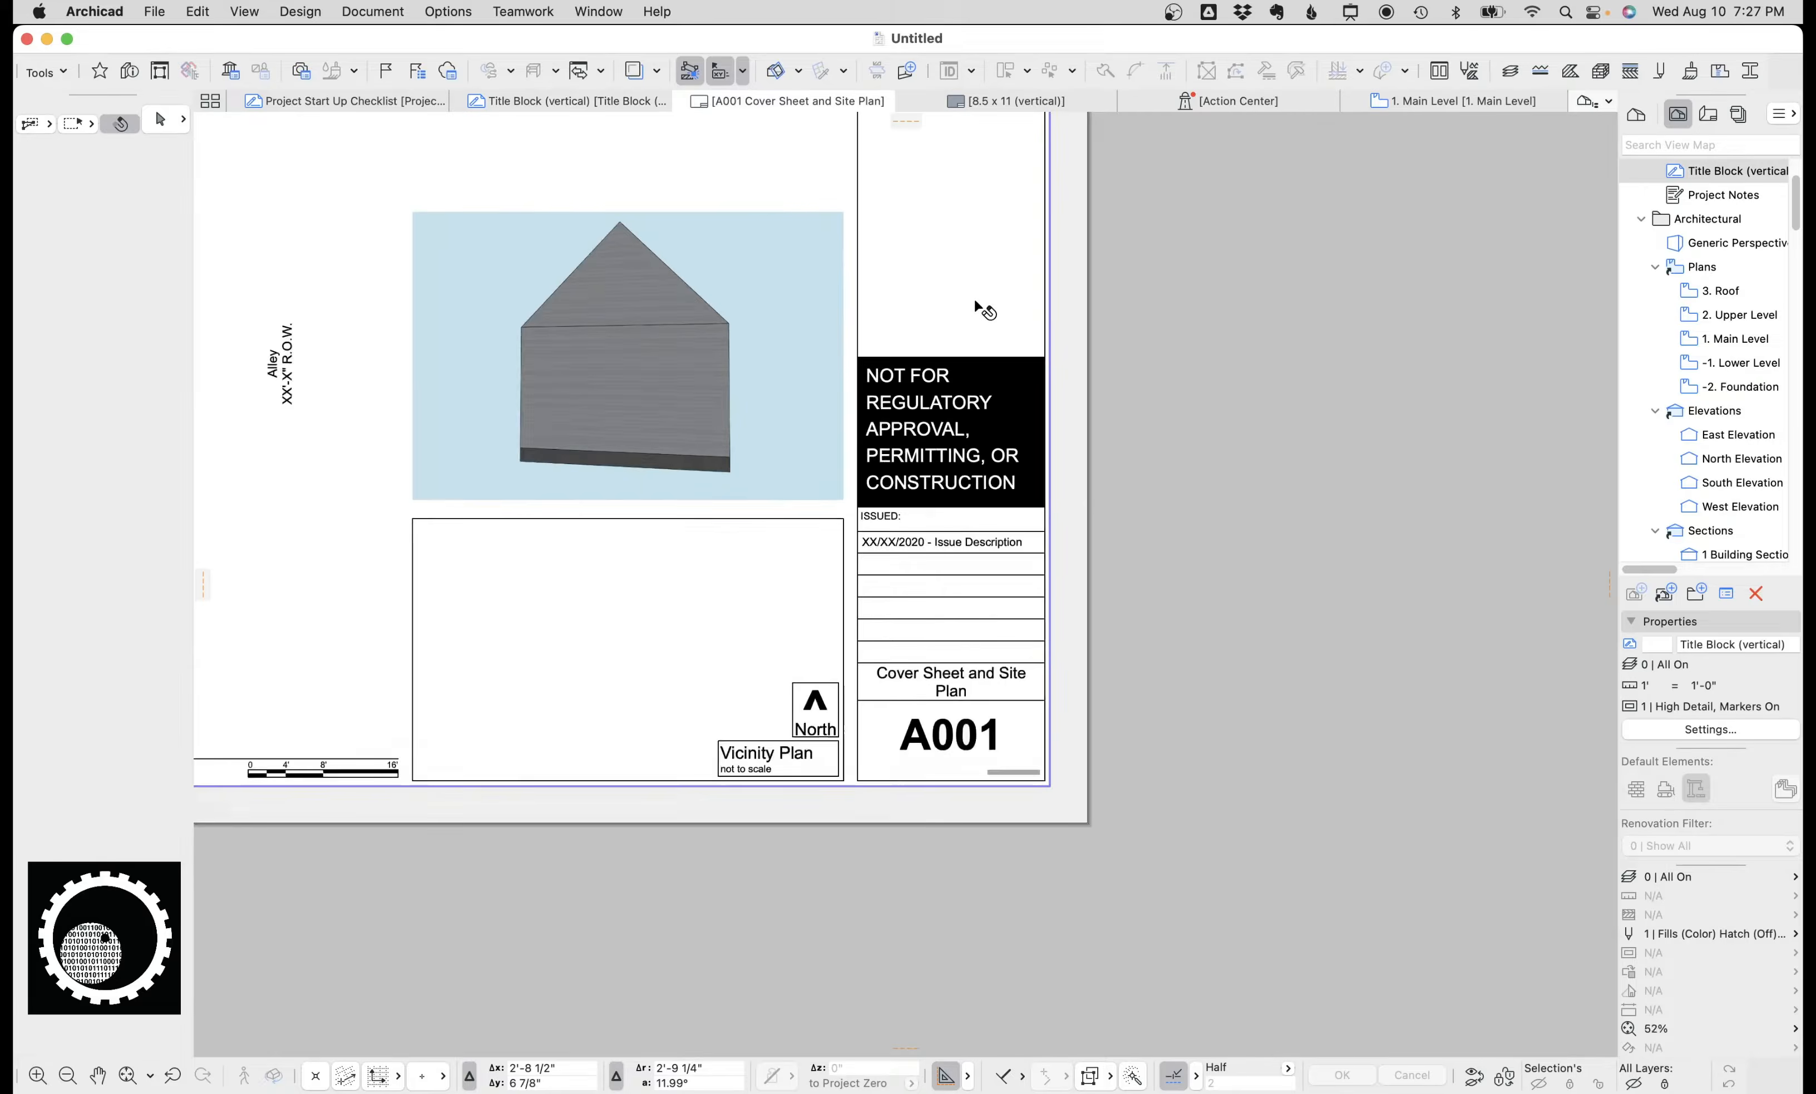
scroll(974, 301, "down", 1)
middle_click_drag(973, 301, 954, 570)
middle_click_drag(940, 368, 922, 588)
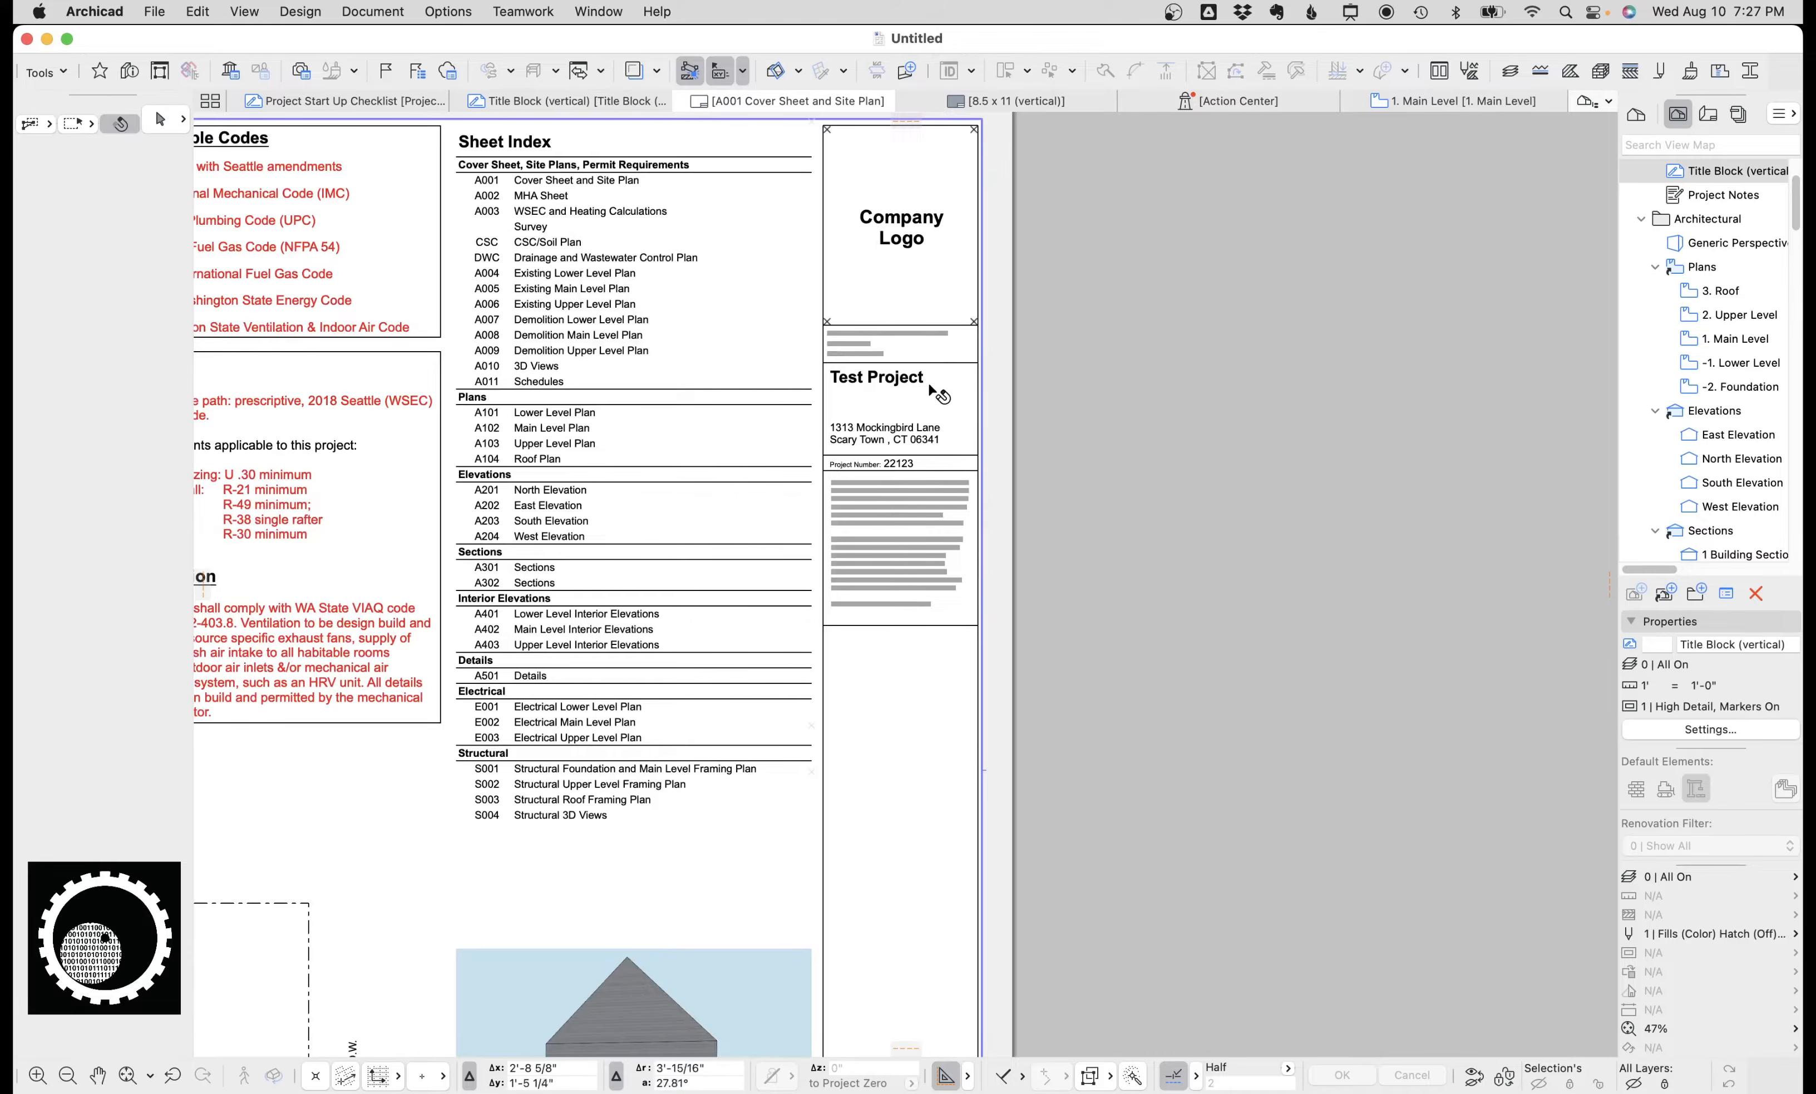
scroll(1725, 378, "down", 10)
Open the 22 x 34 (ANSI-D + Detail Grid) master and inspect its placed title block drawing.
double_click(1723, 402)
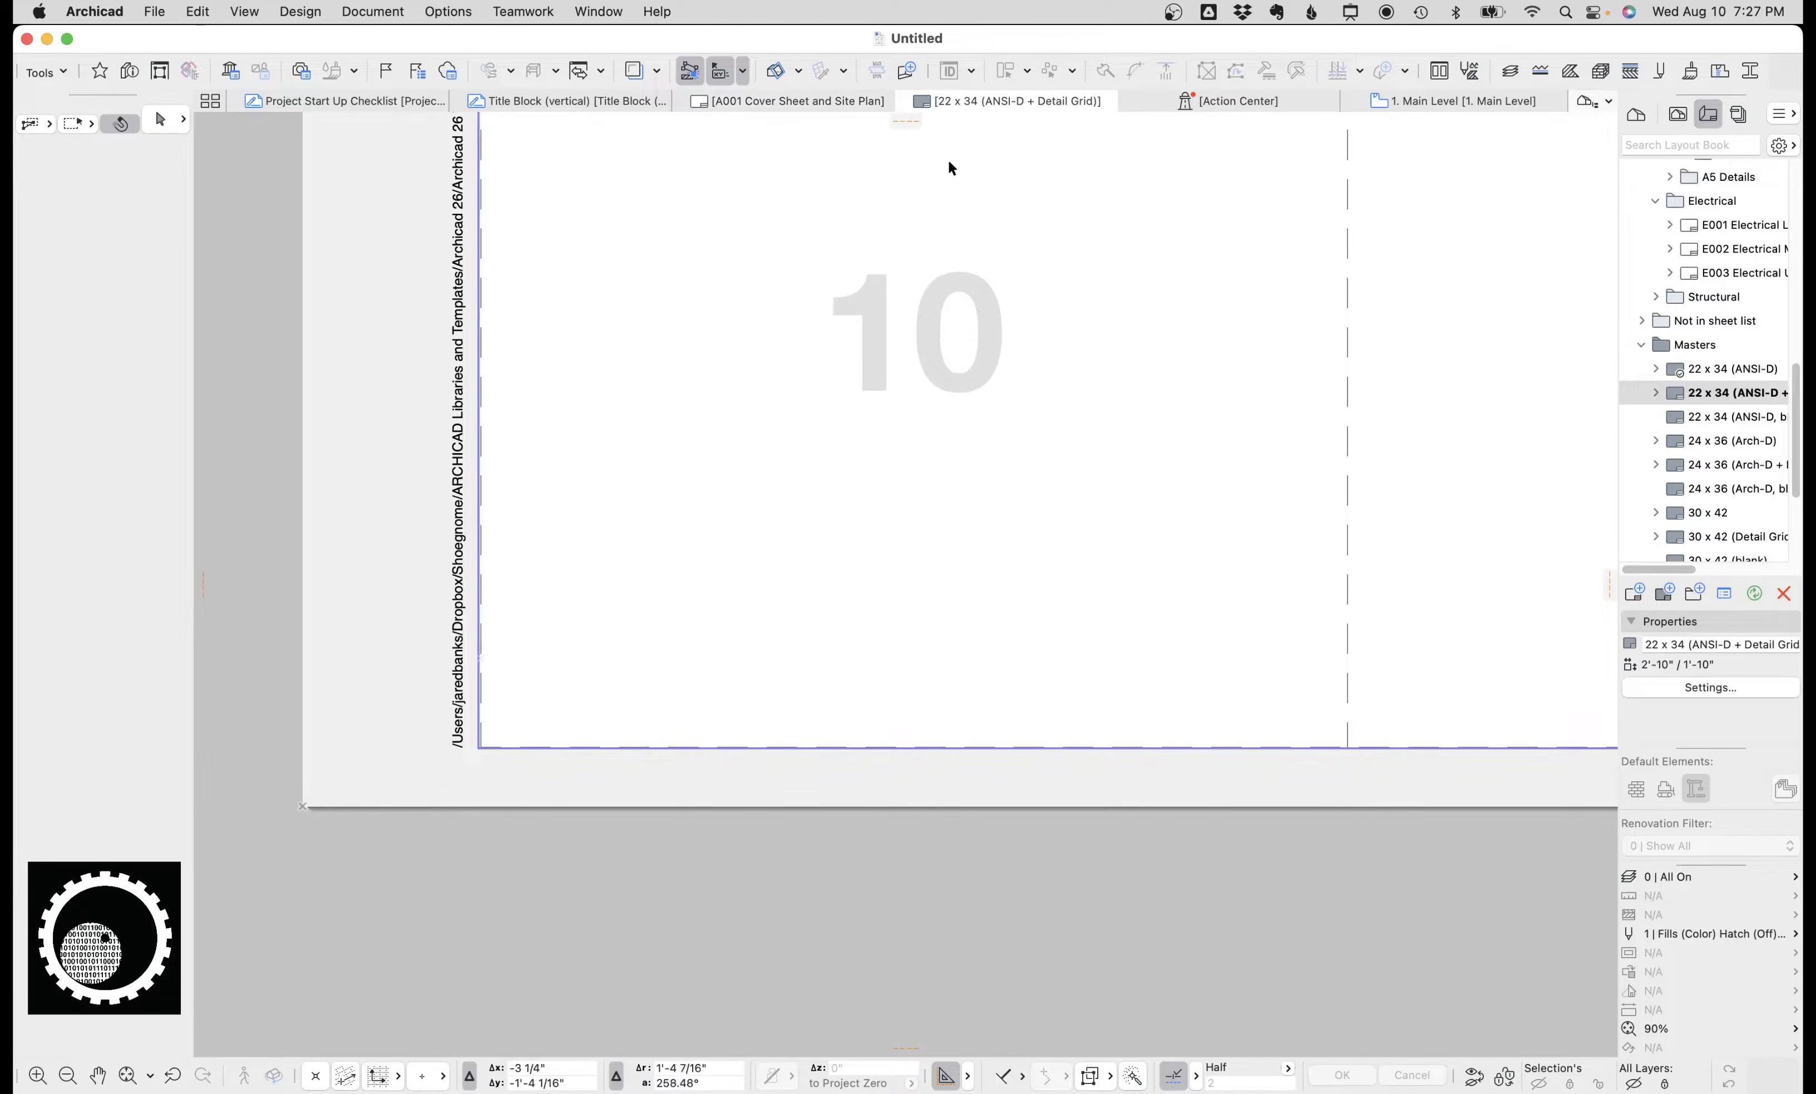
left_click(792, 100)
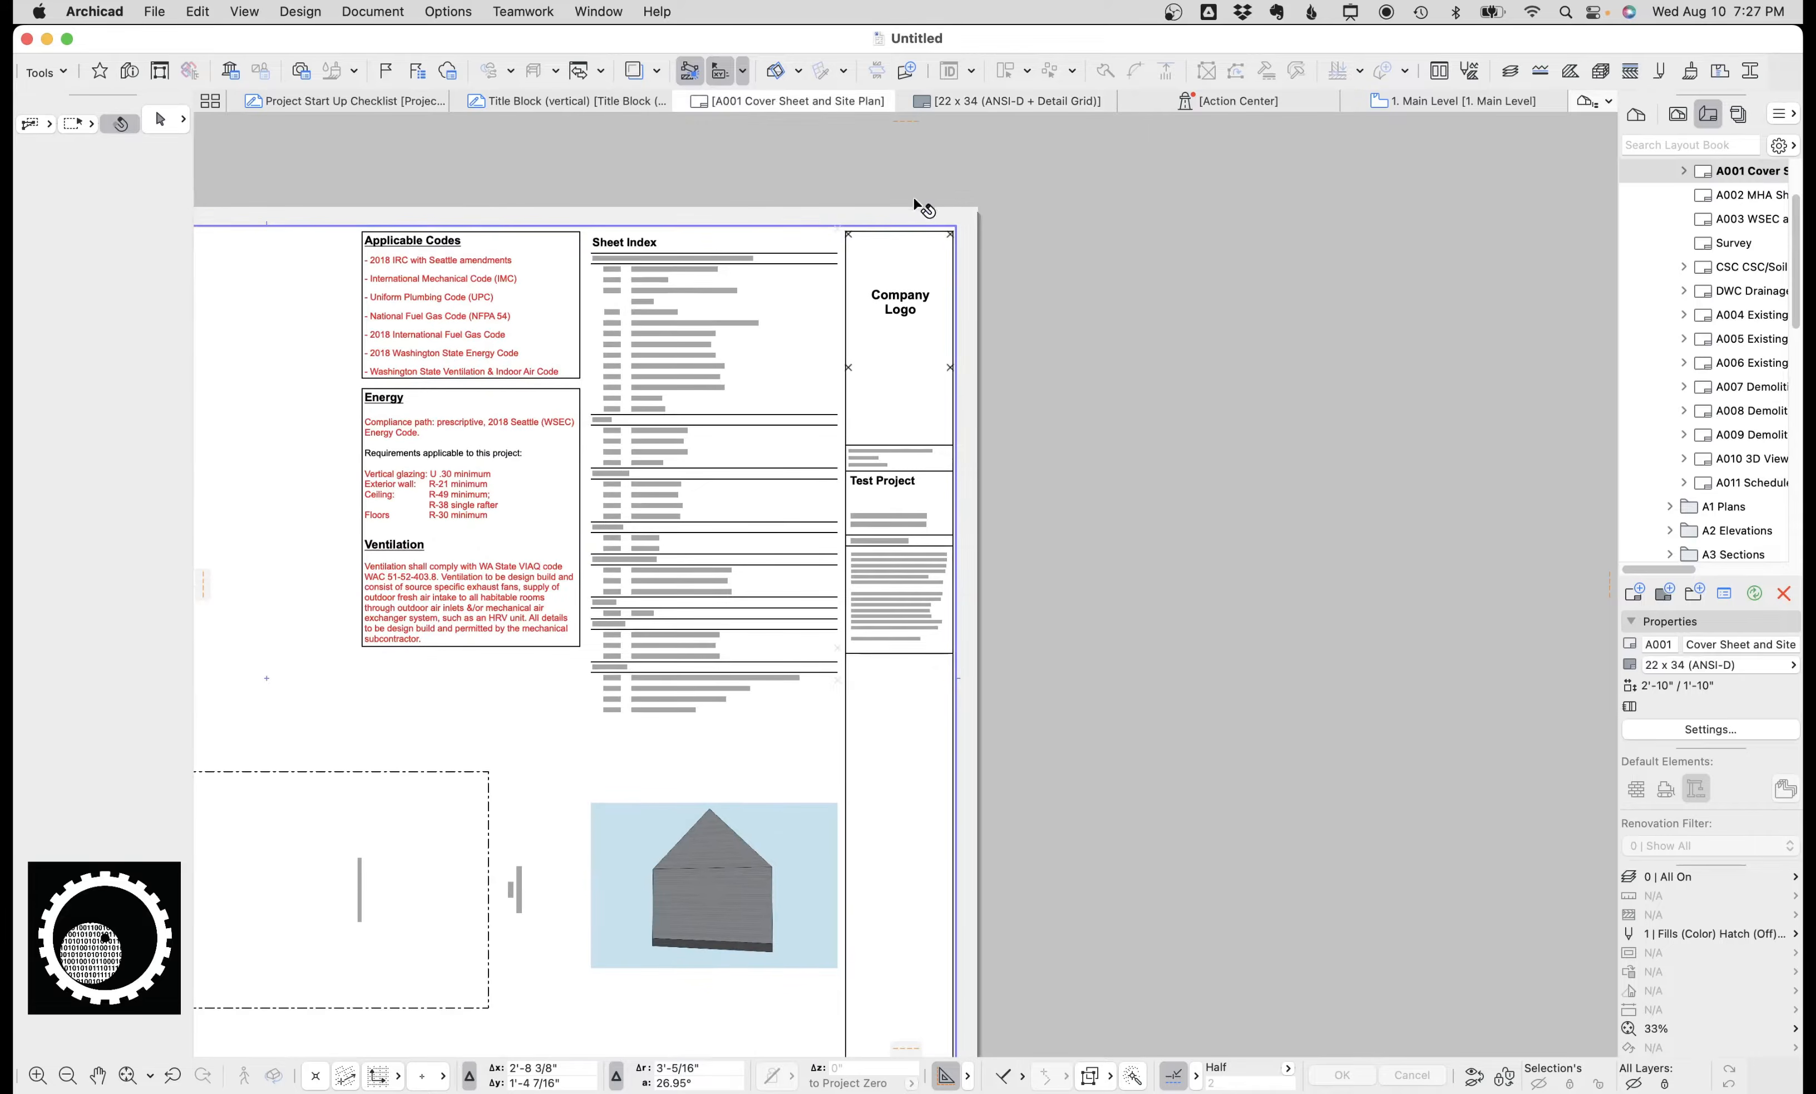
left_click(1006, 100)
scroll(1255, 365, "down", 8)
middle_click_drag(1256, 365, 717, 562)
middle_click_drag(1200, 356, 892, 598)
scroll(1079, 335, "up", 1)
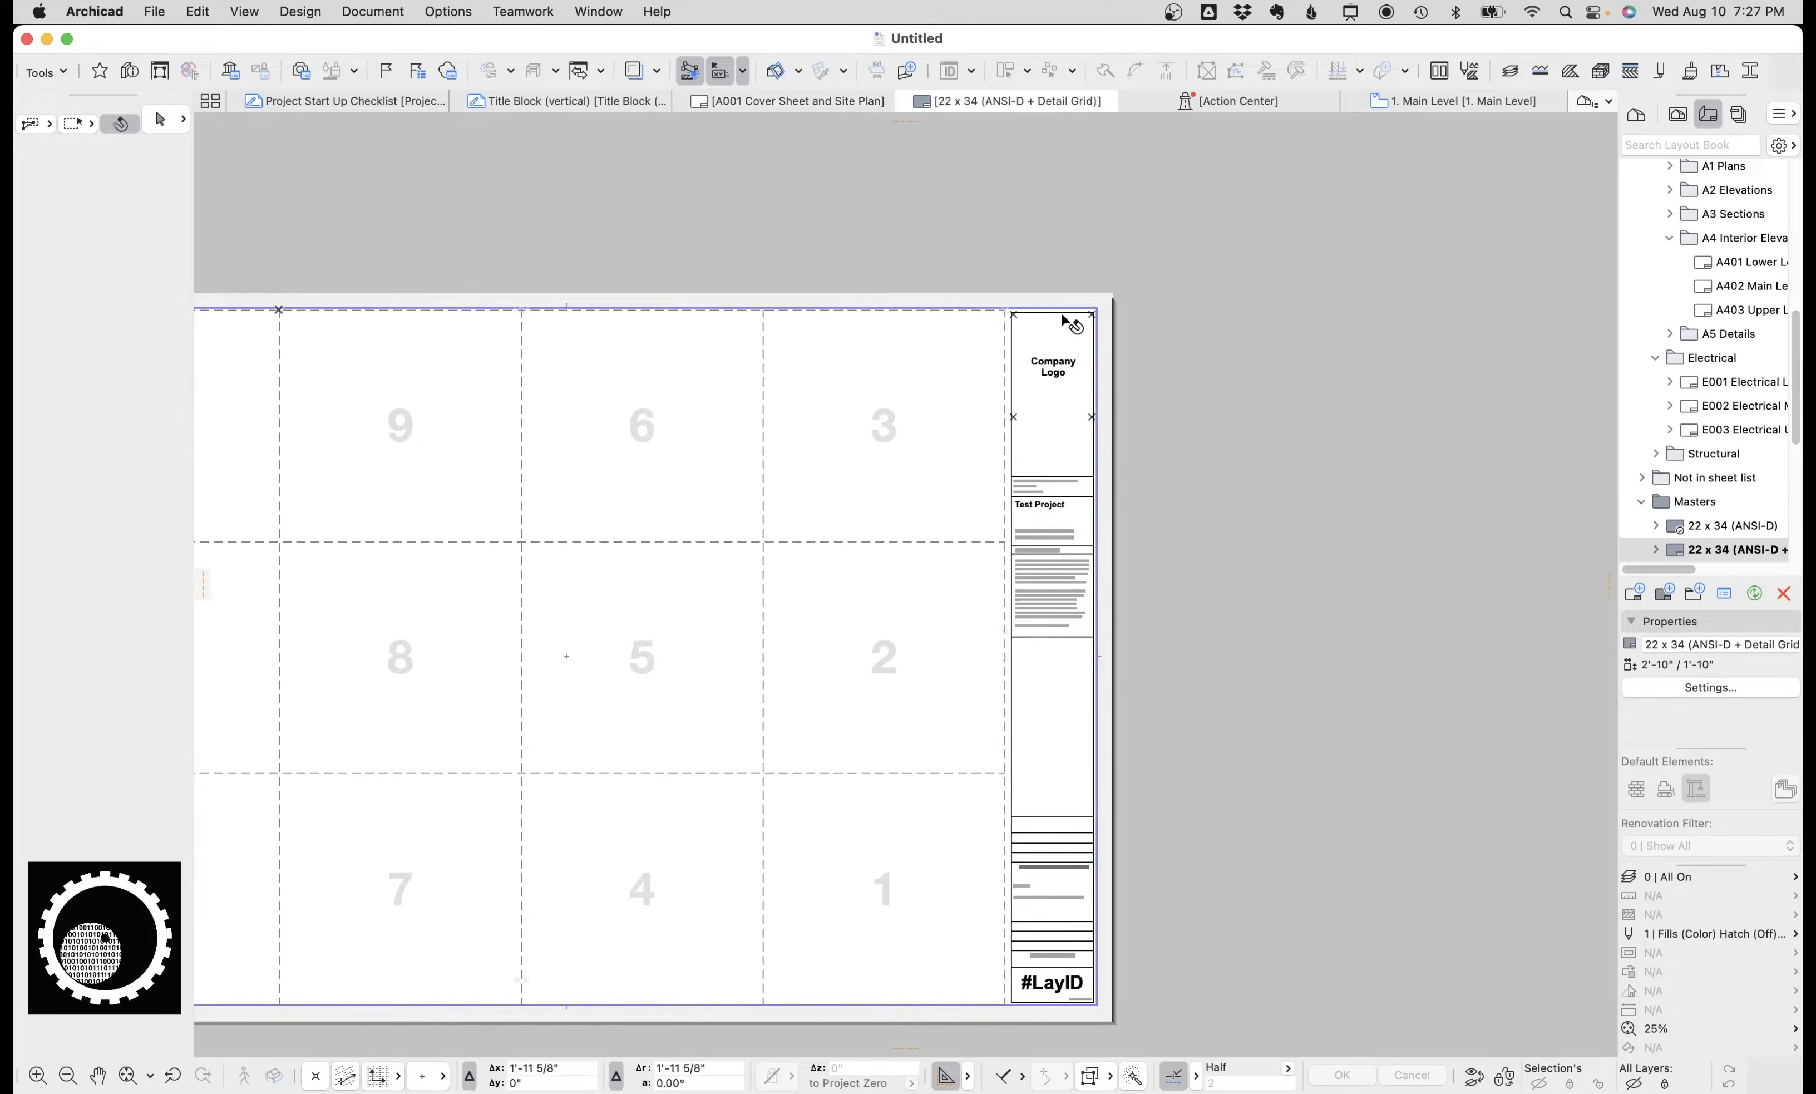
left_click(1074, 324)
scroll(1072, 324, "up", 1)
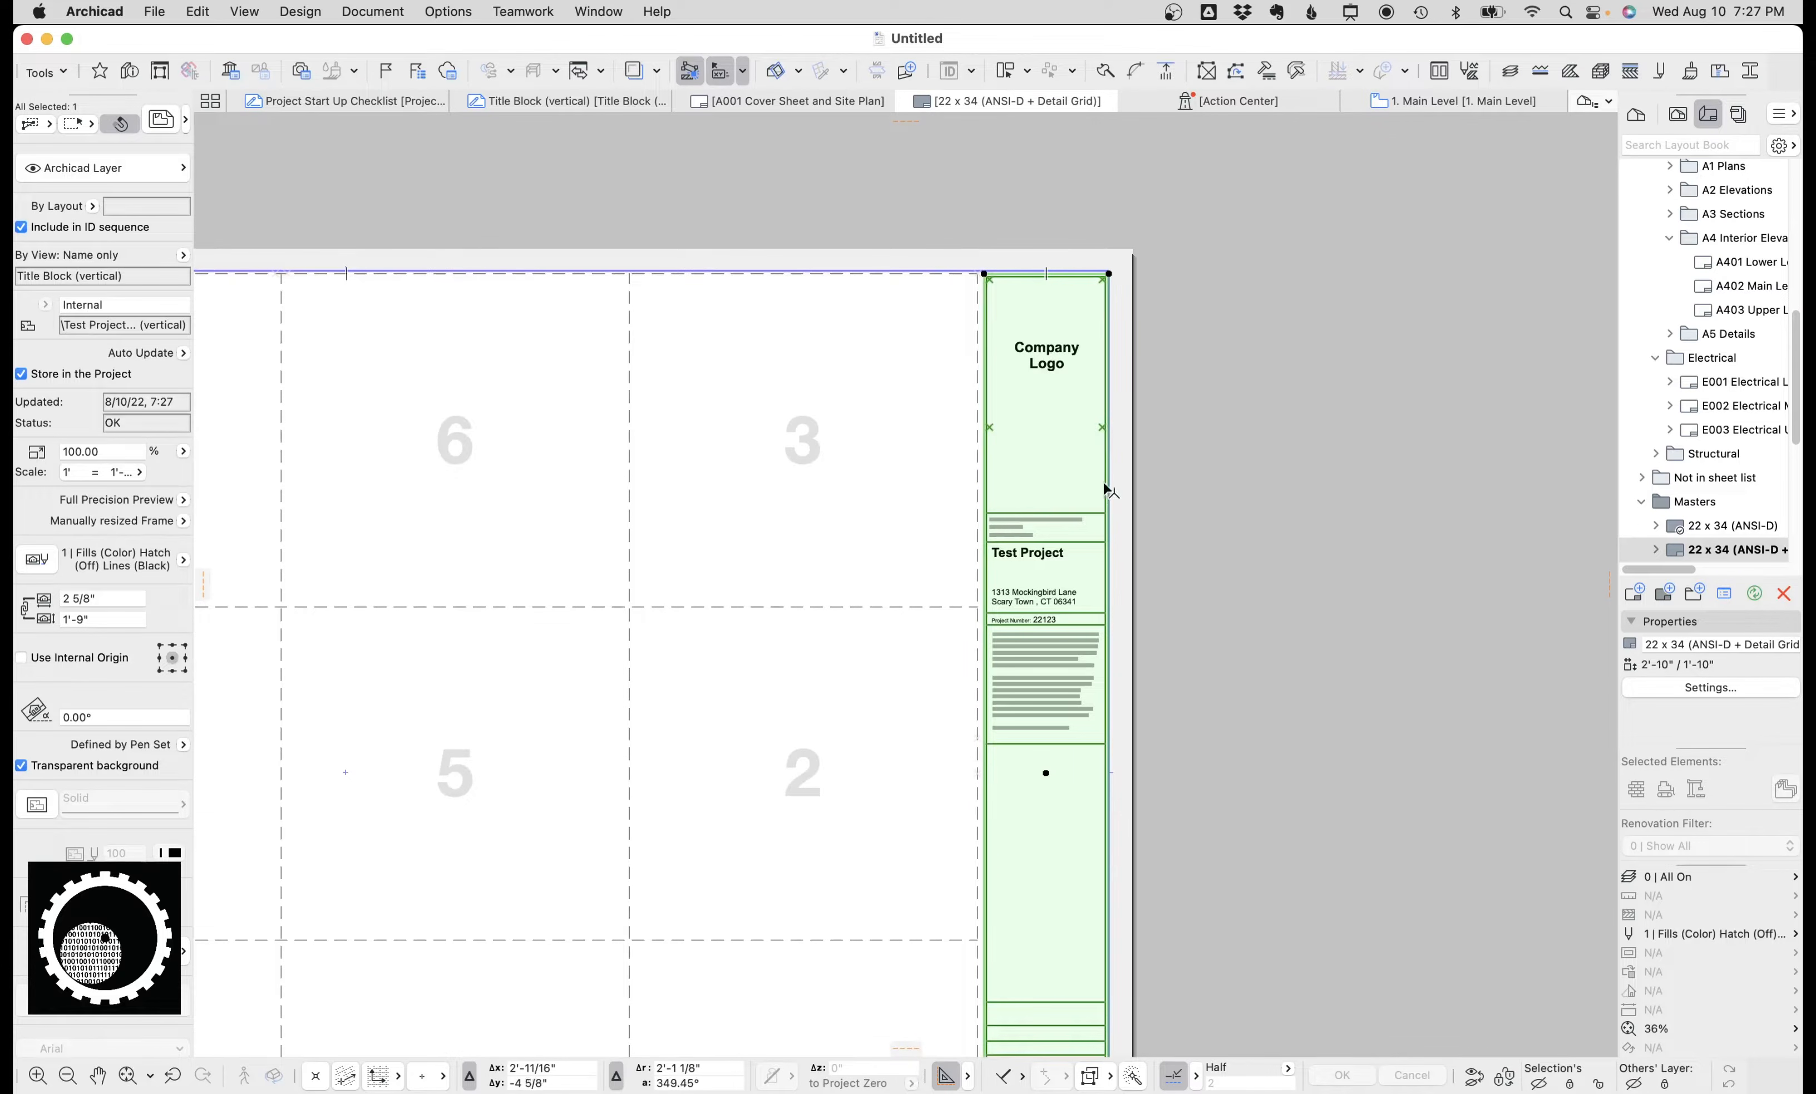
Close the layout, drawing and Action Center tabs, leaving the Project Start Up Checklist open.
left_click(592, 102)
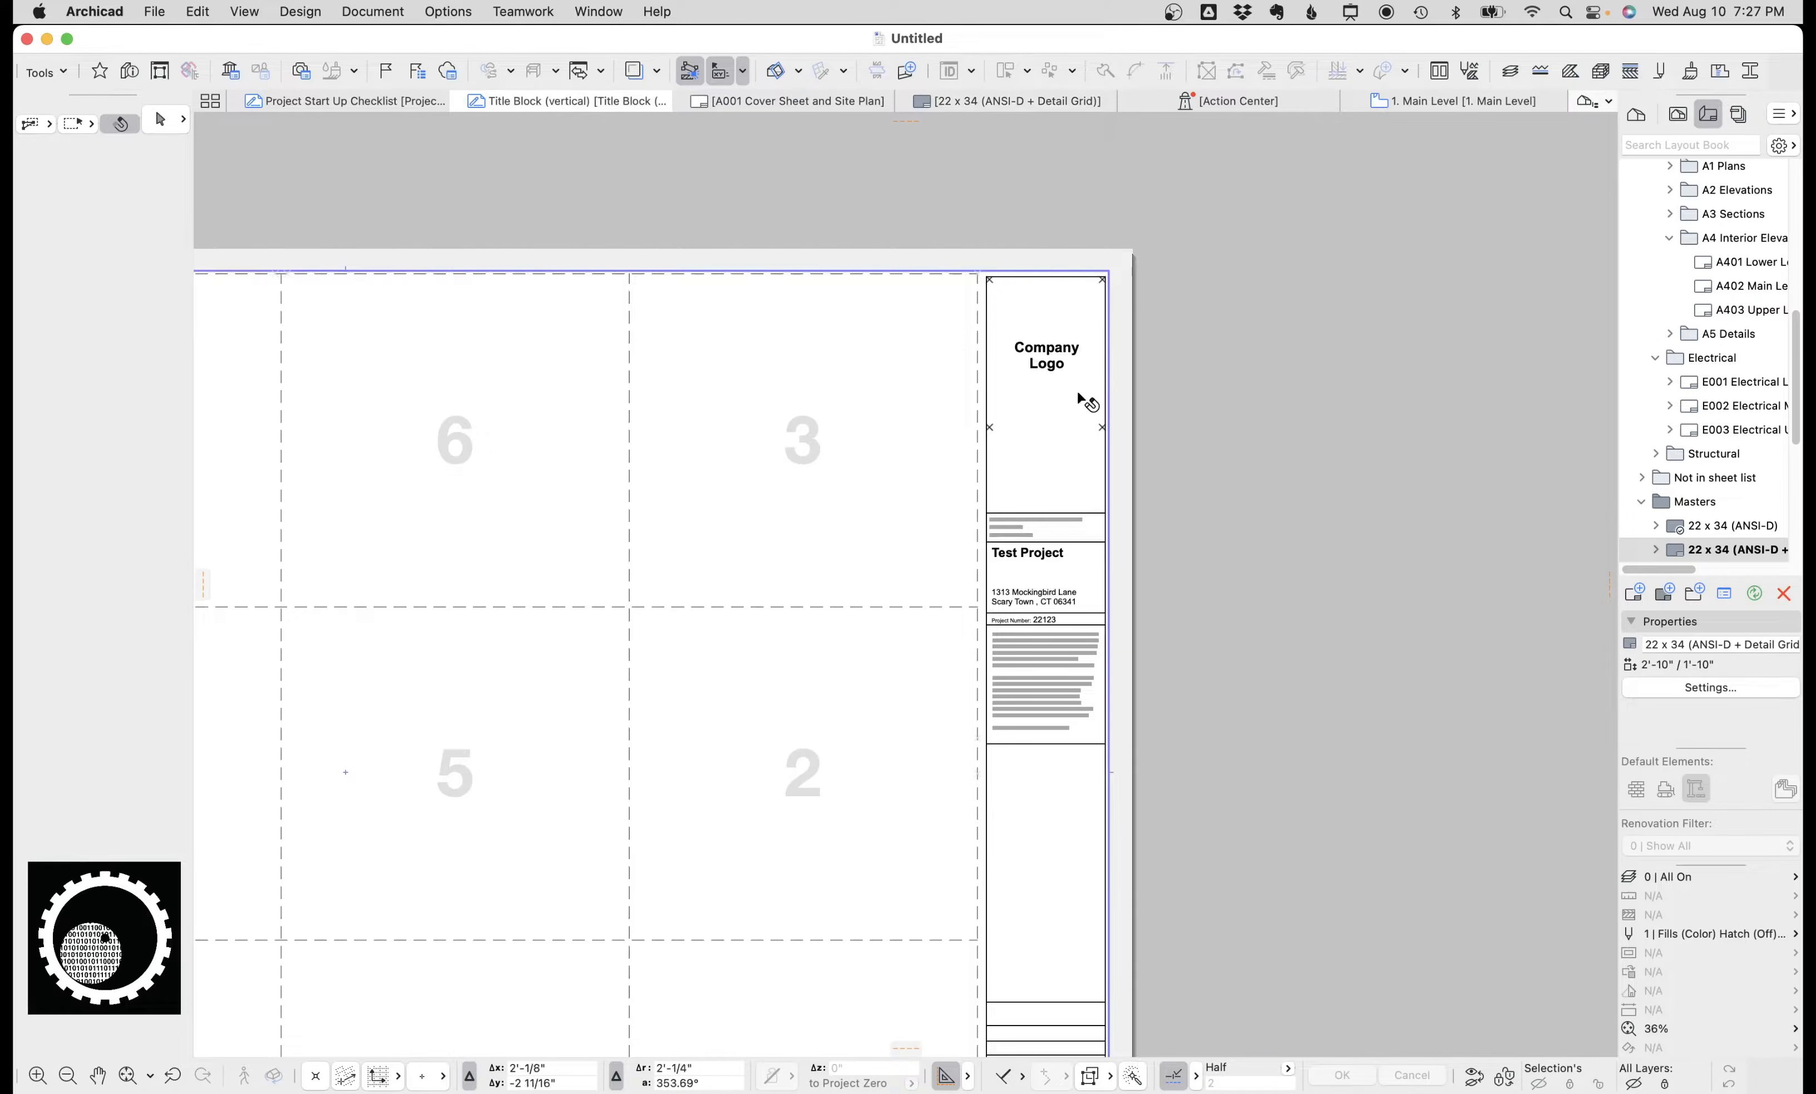
left_click(904, 100)
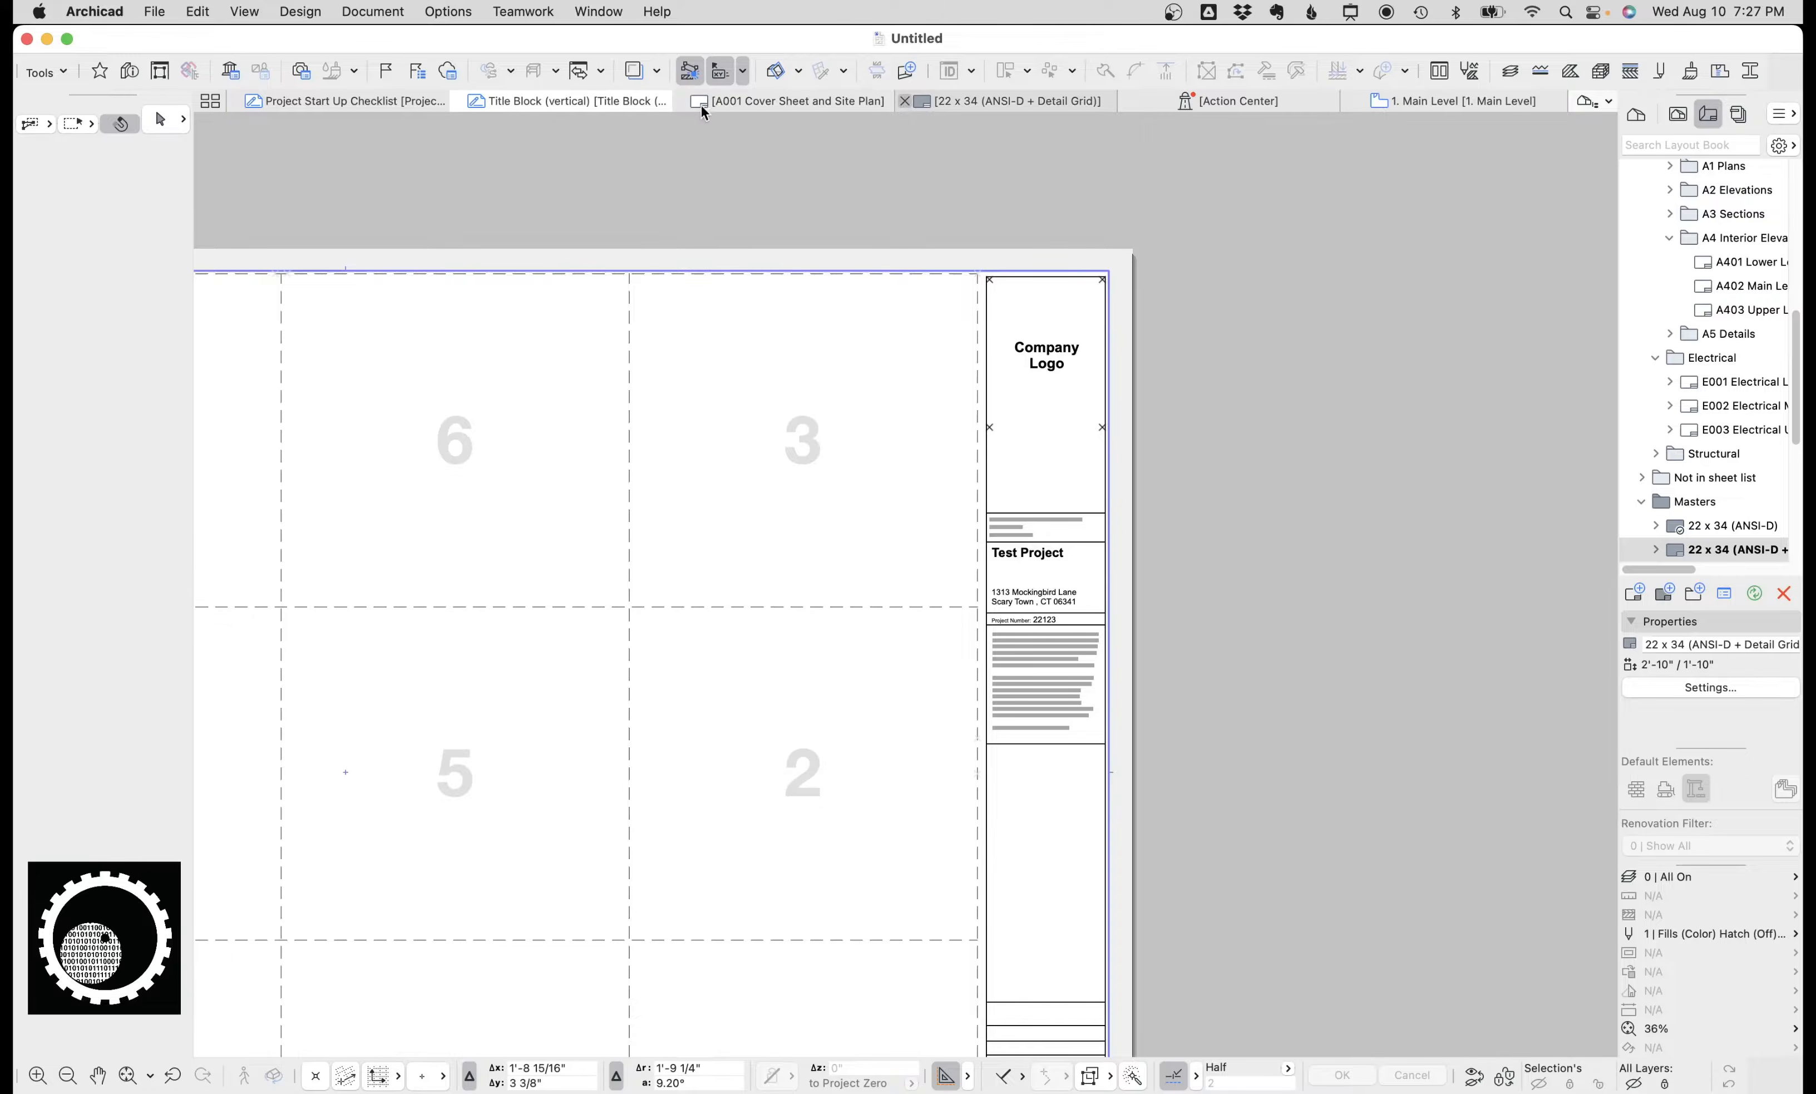
left_click(773, 100)
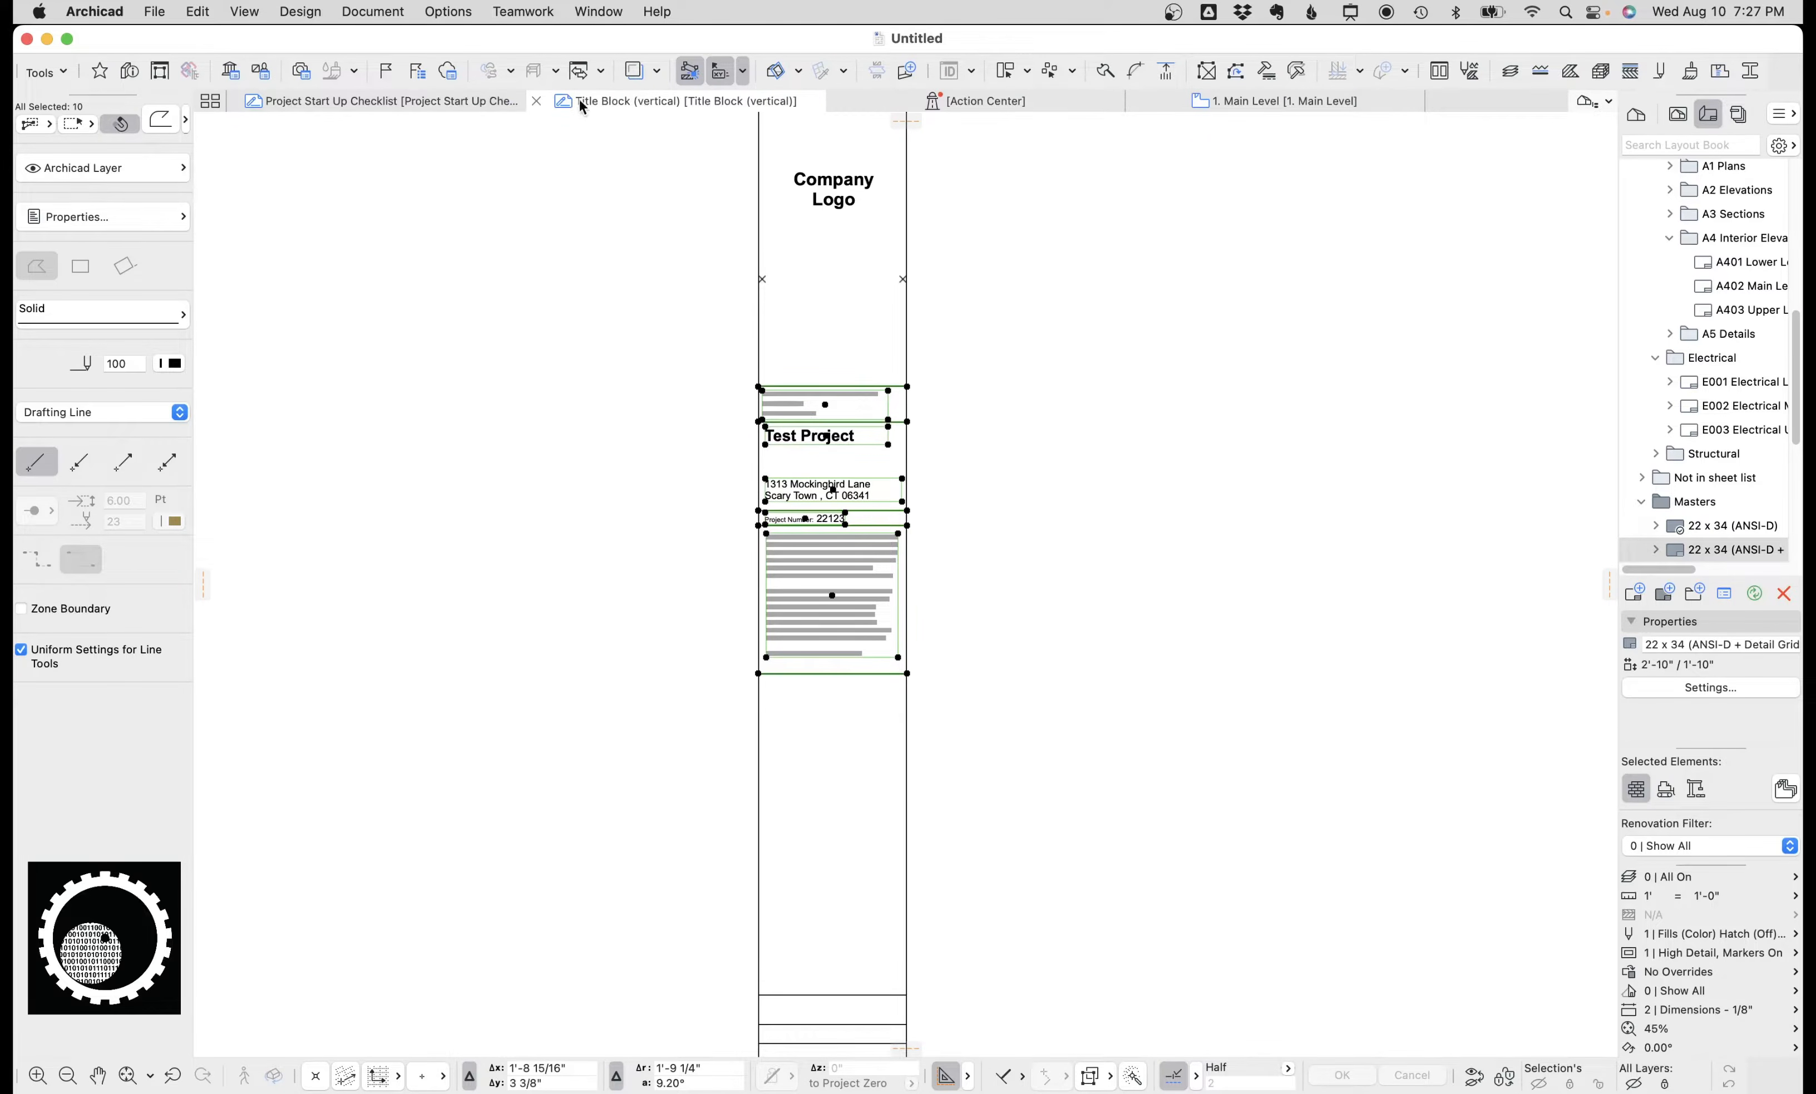
left_click(836, 100)
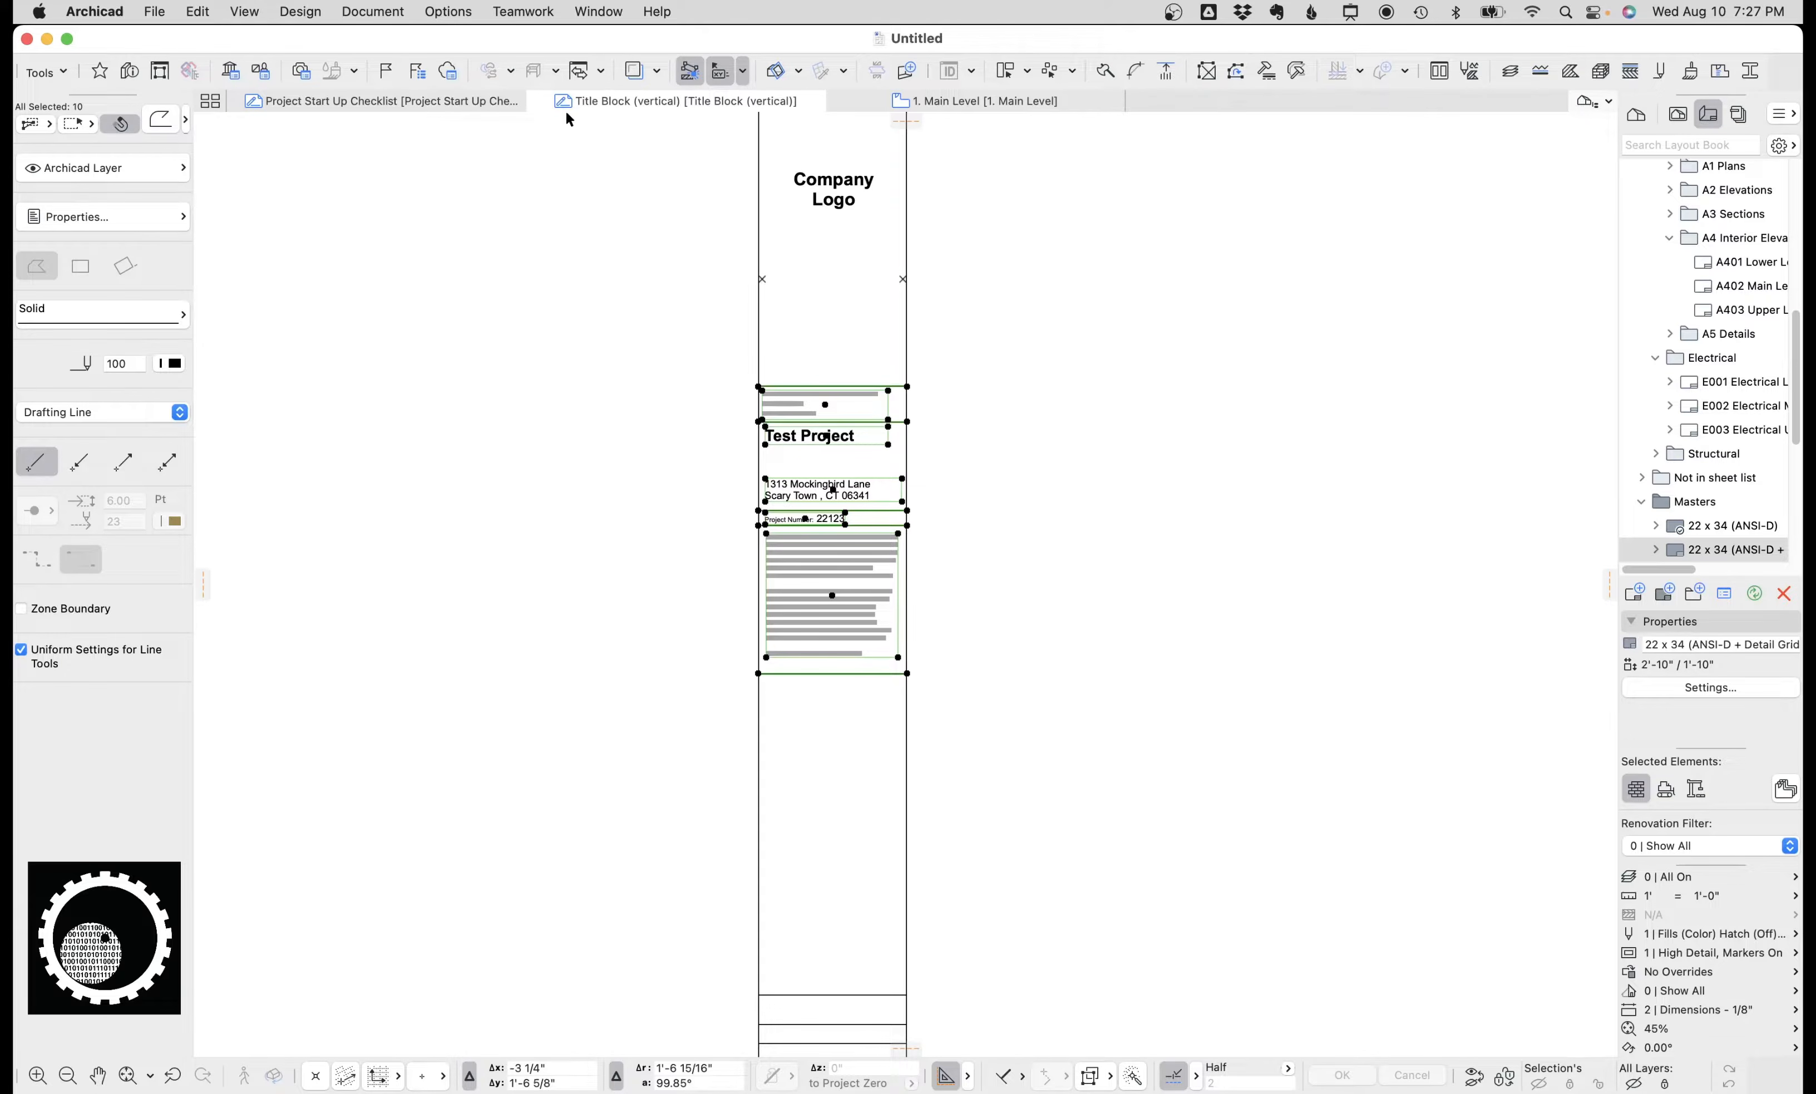
left_click(537, 101)
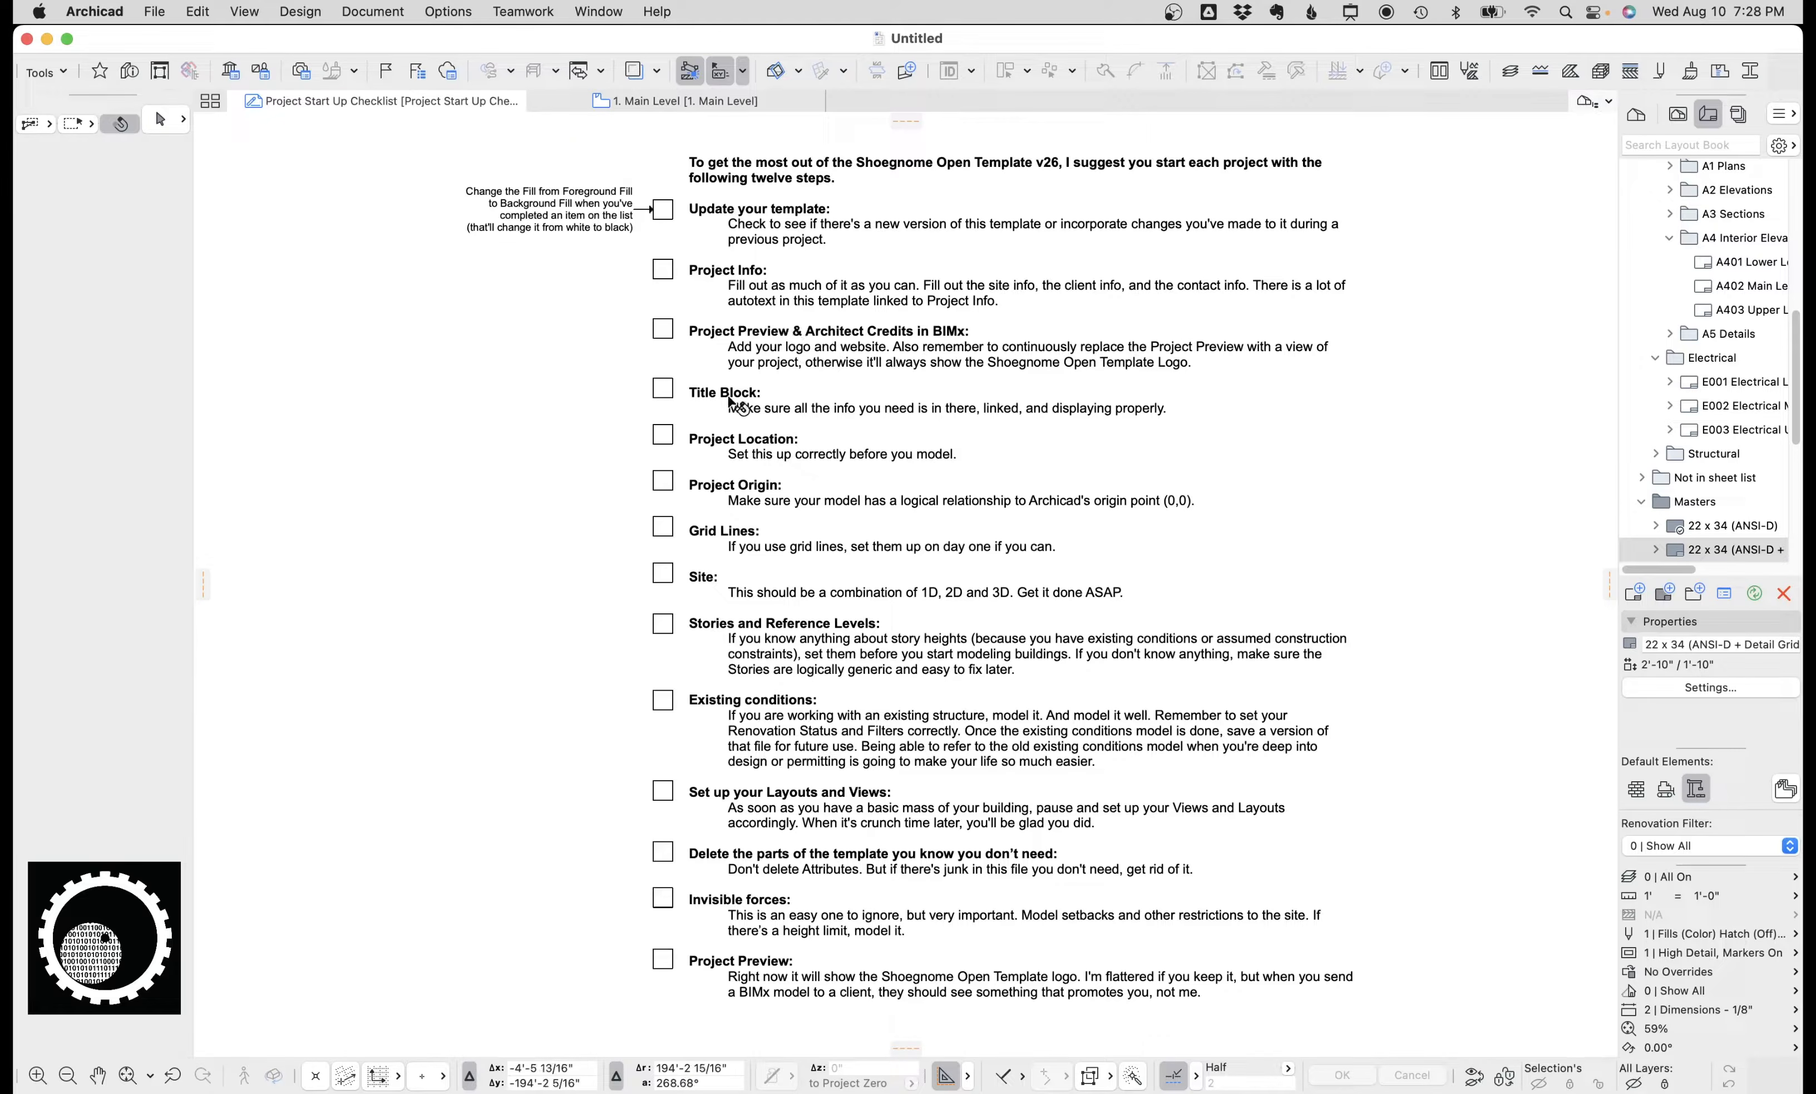
Switch to the 1. Main Level floor plan and inspect the Delete Me placeholder object.
scroll(744, 398, "down", 2)
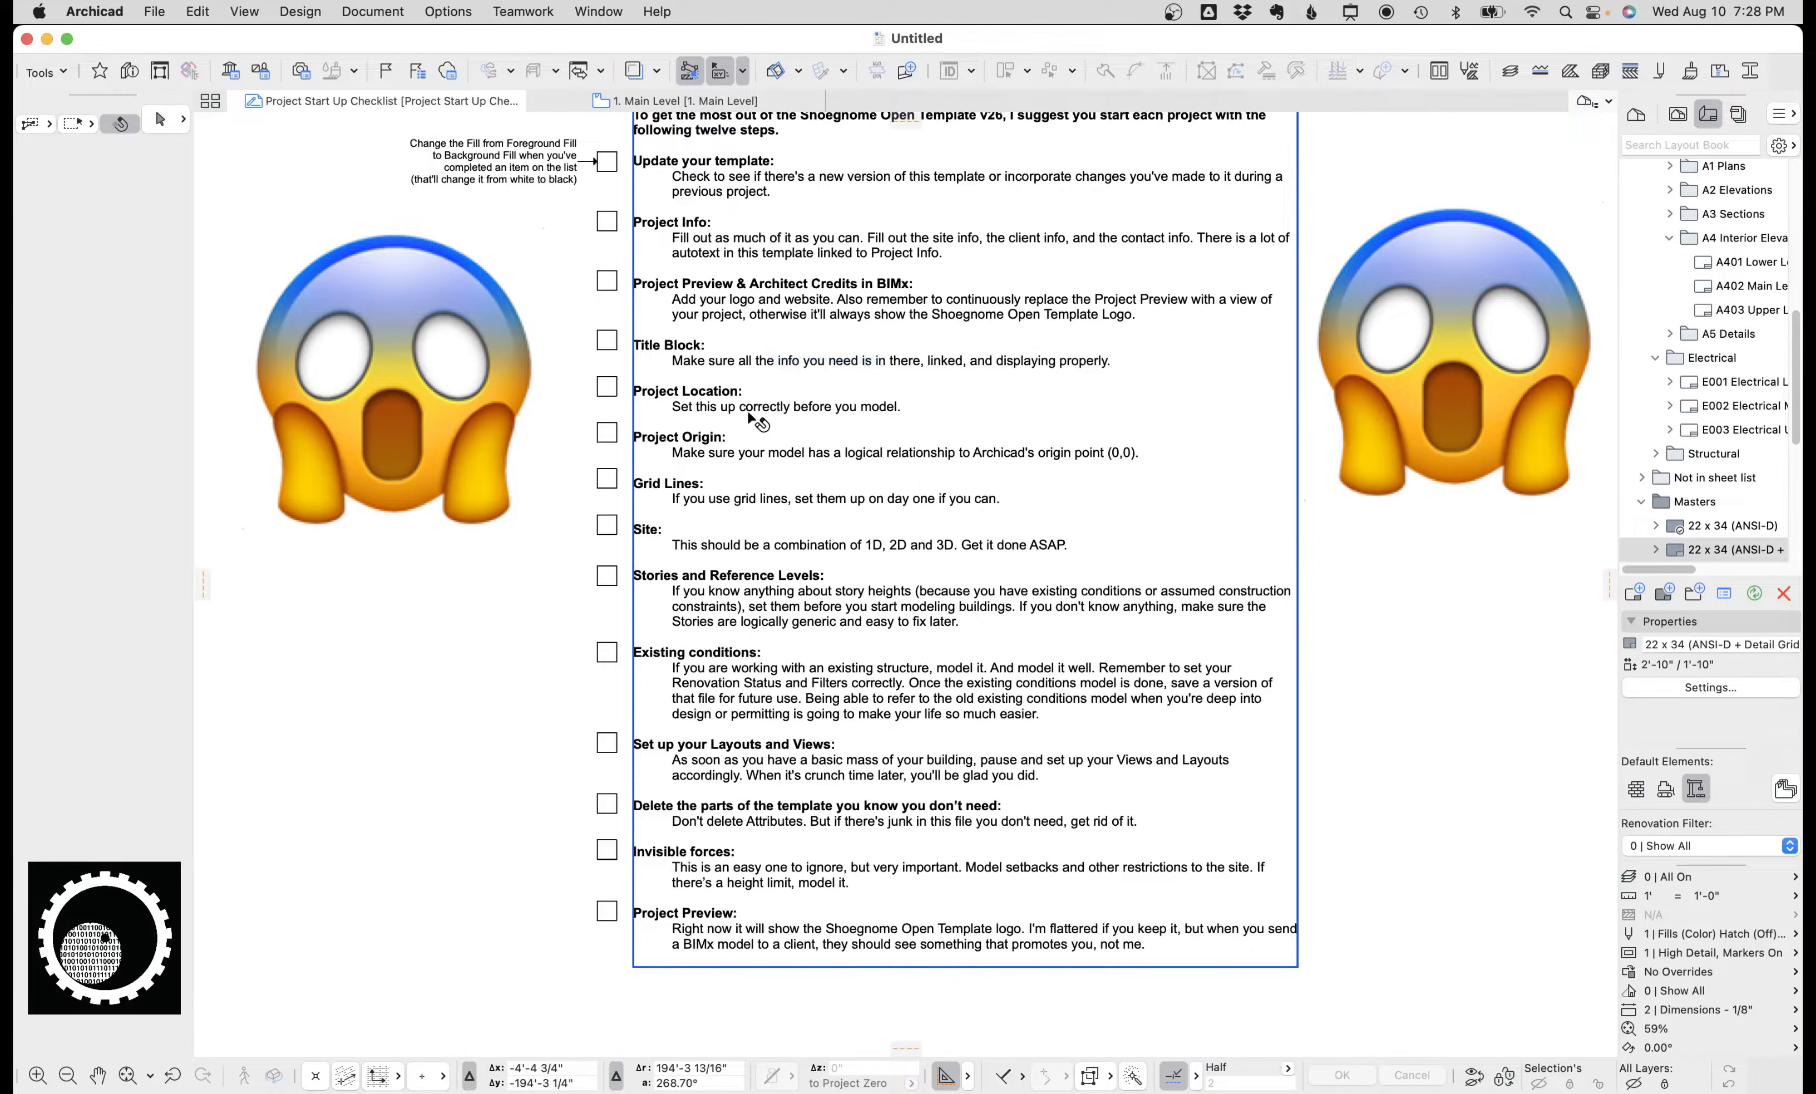
left_click(373, 11)
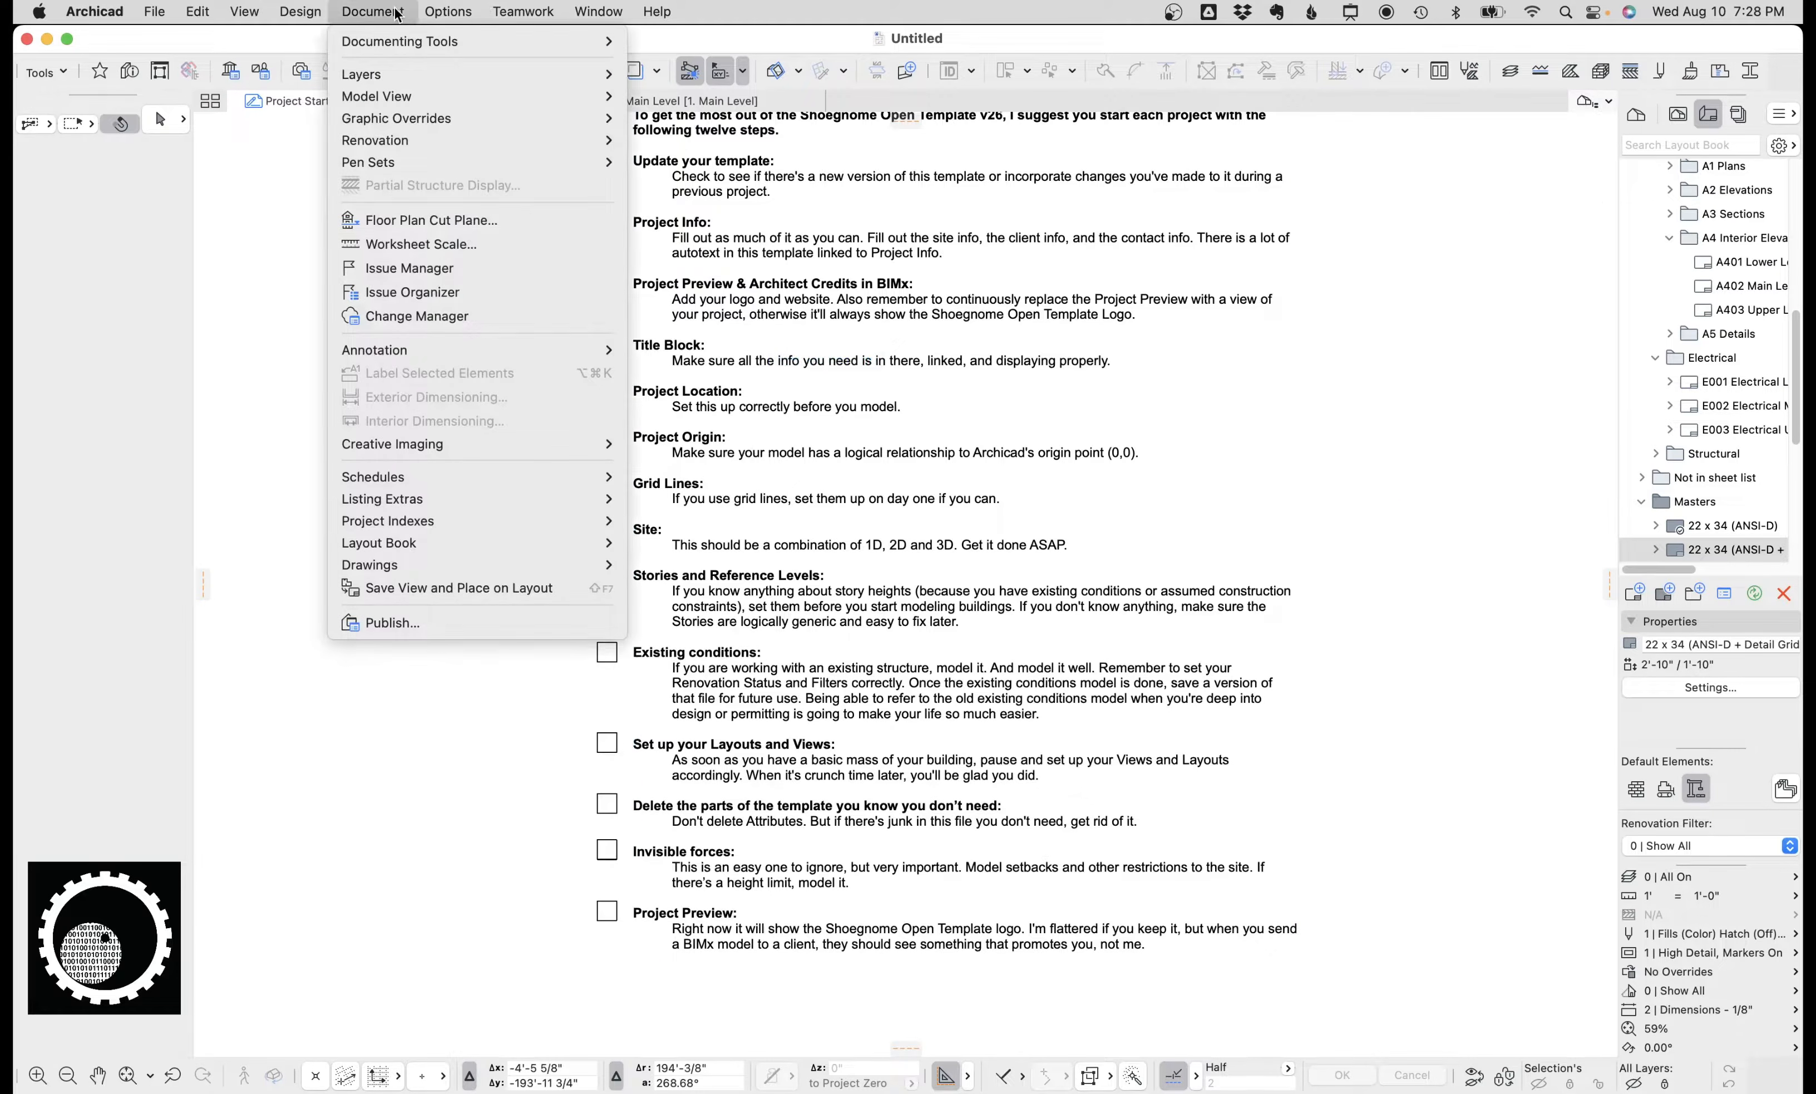
mouse_move(532, 596)
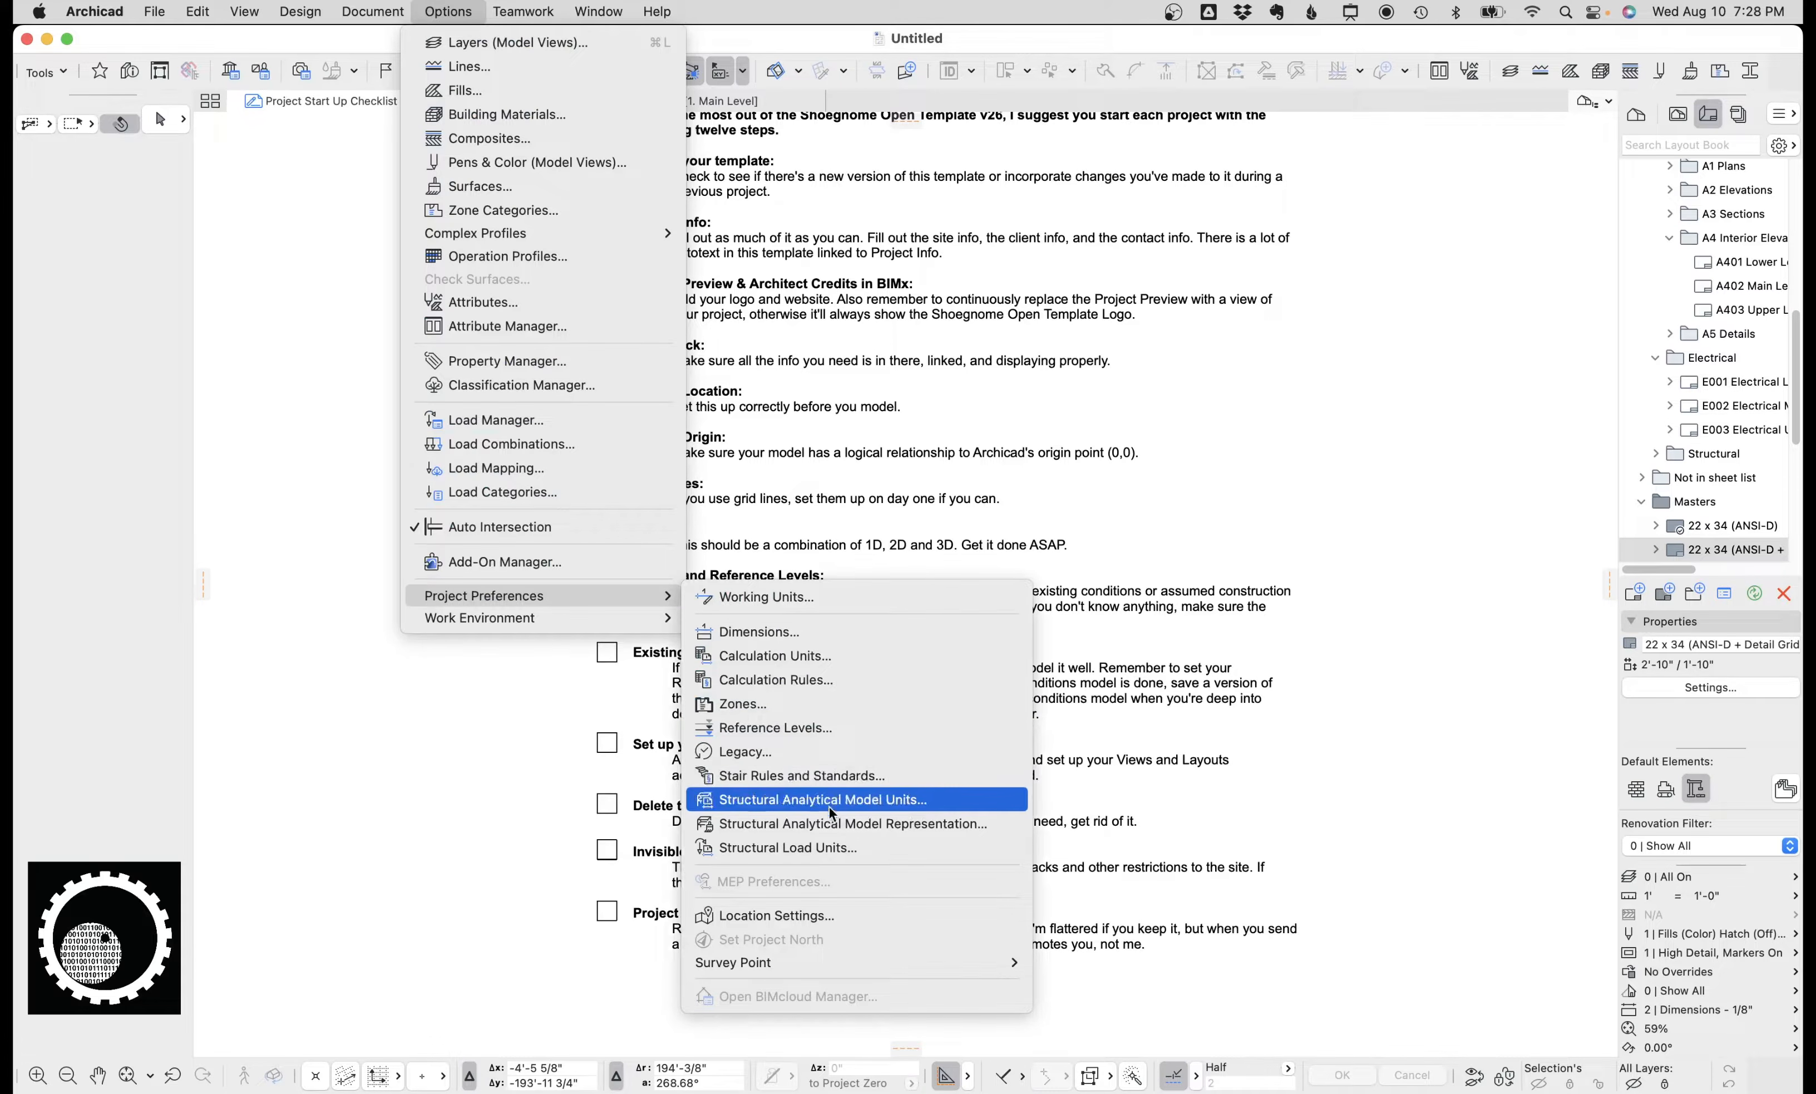
left_click(559, 731)
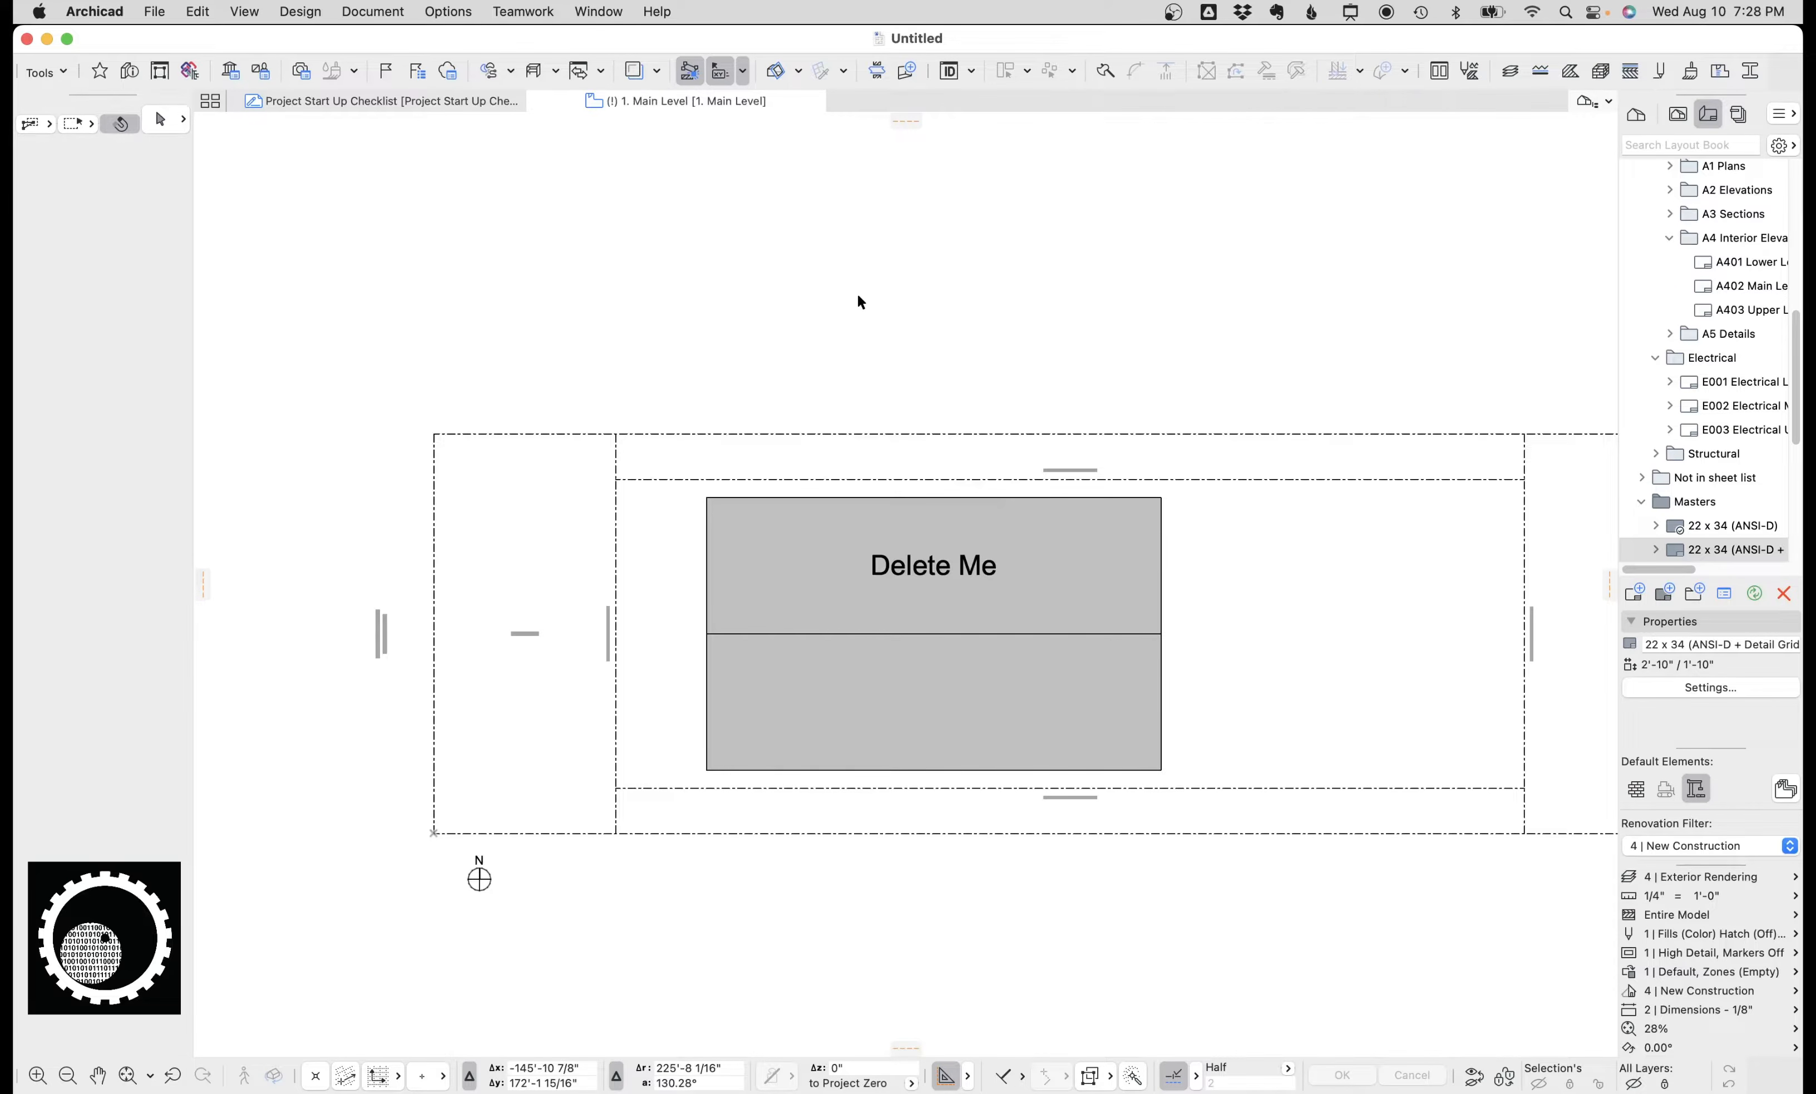
middle_click_drag(857, 296, 754, 295)
middle_click(781, 296)
middle_click(781, 296)
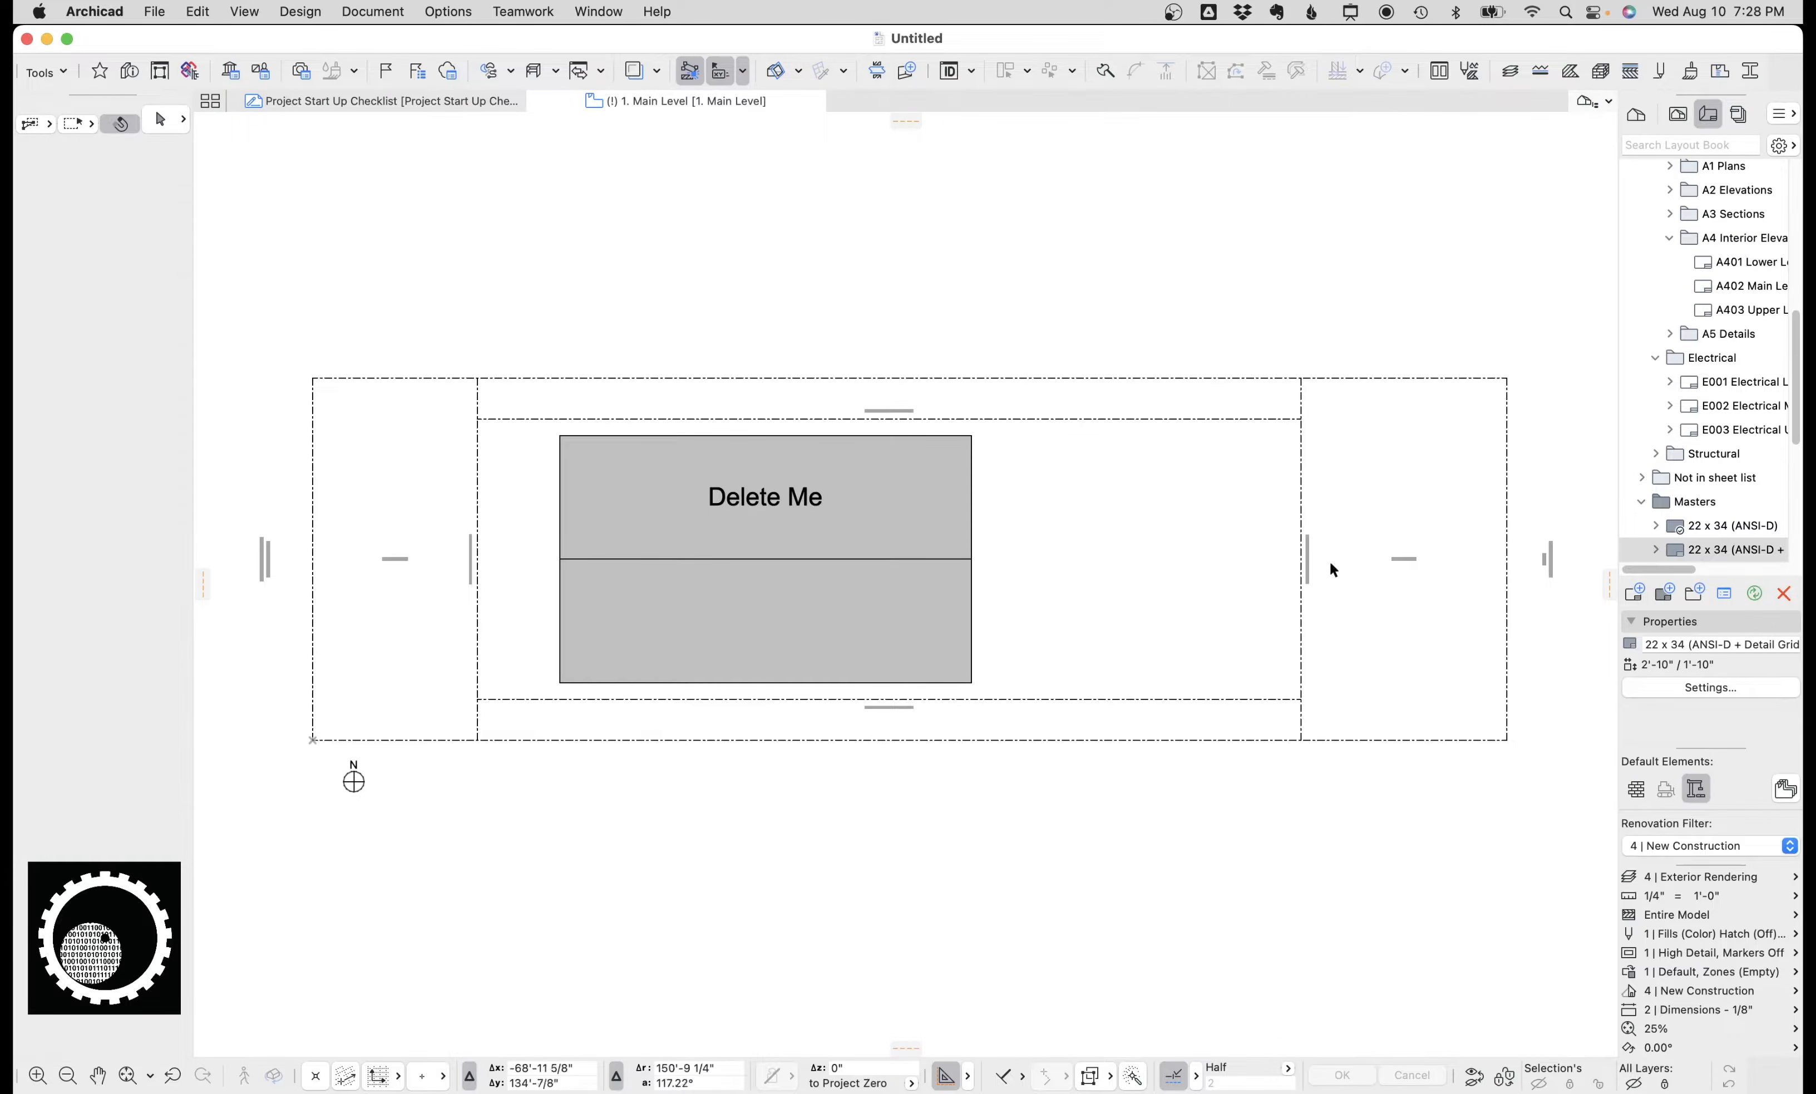
left_click(844, 468)
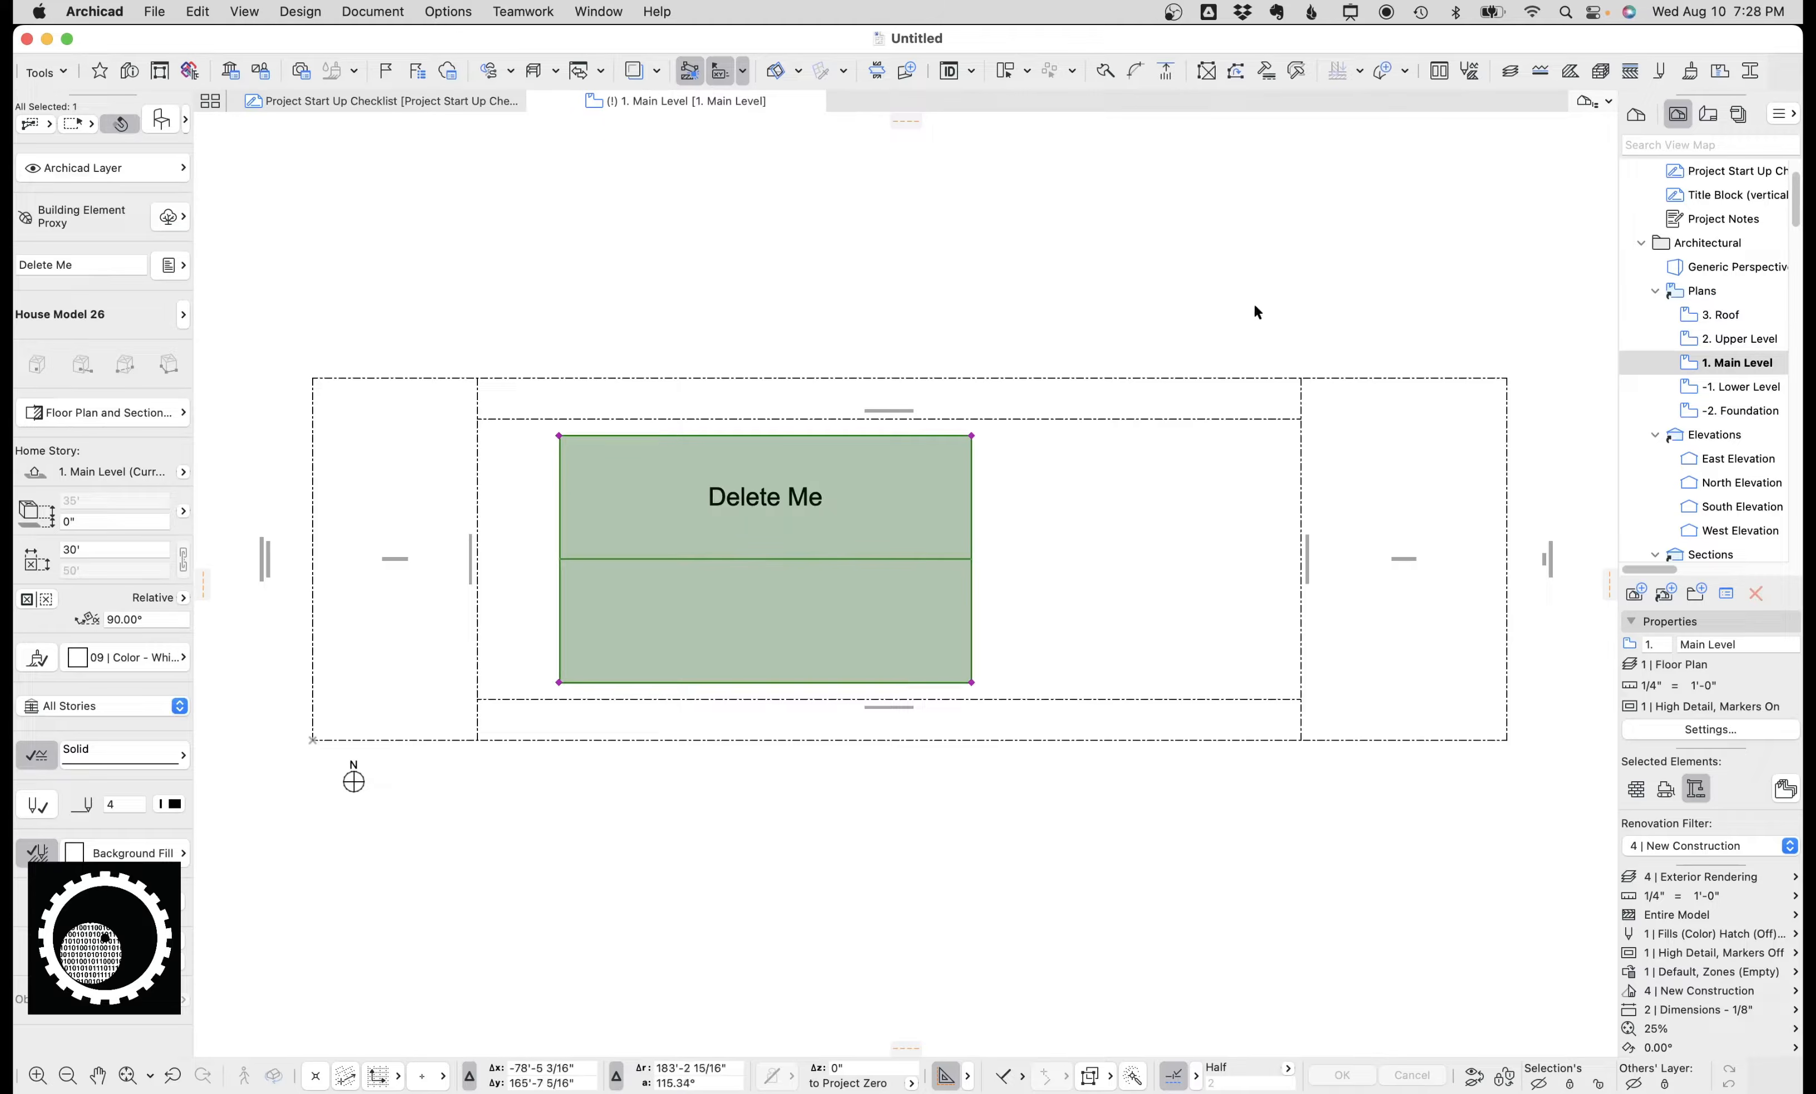
left_click(1153, 350)
Browse the A101 Lower Level Plan, A201 North Elevation and A202 East Elevation layouts in the Layout Book.
left_click(1712, 114)
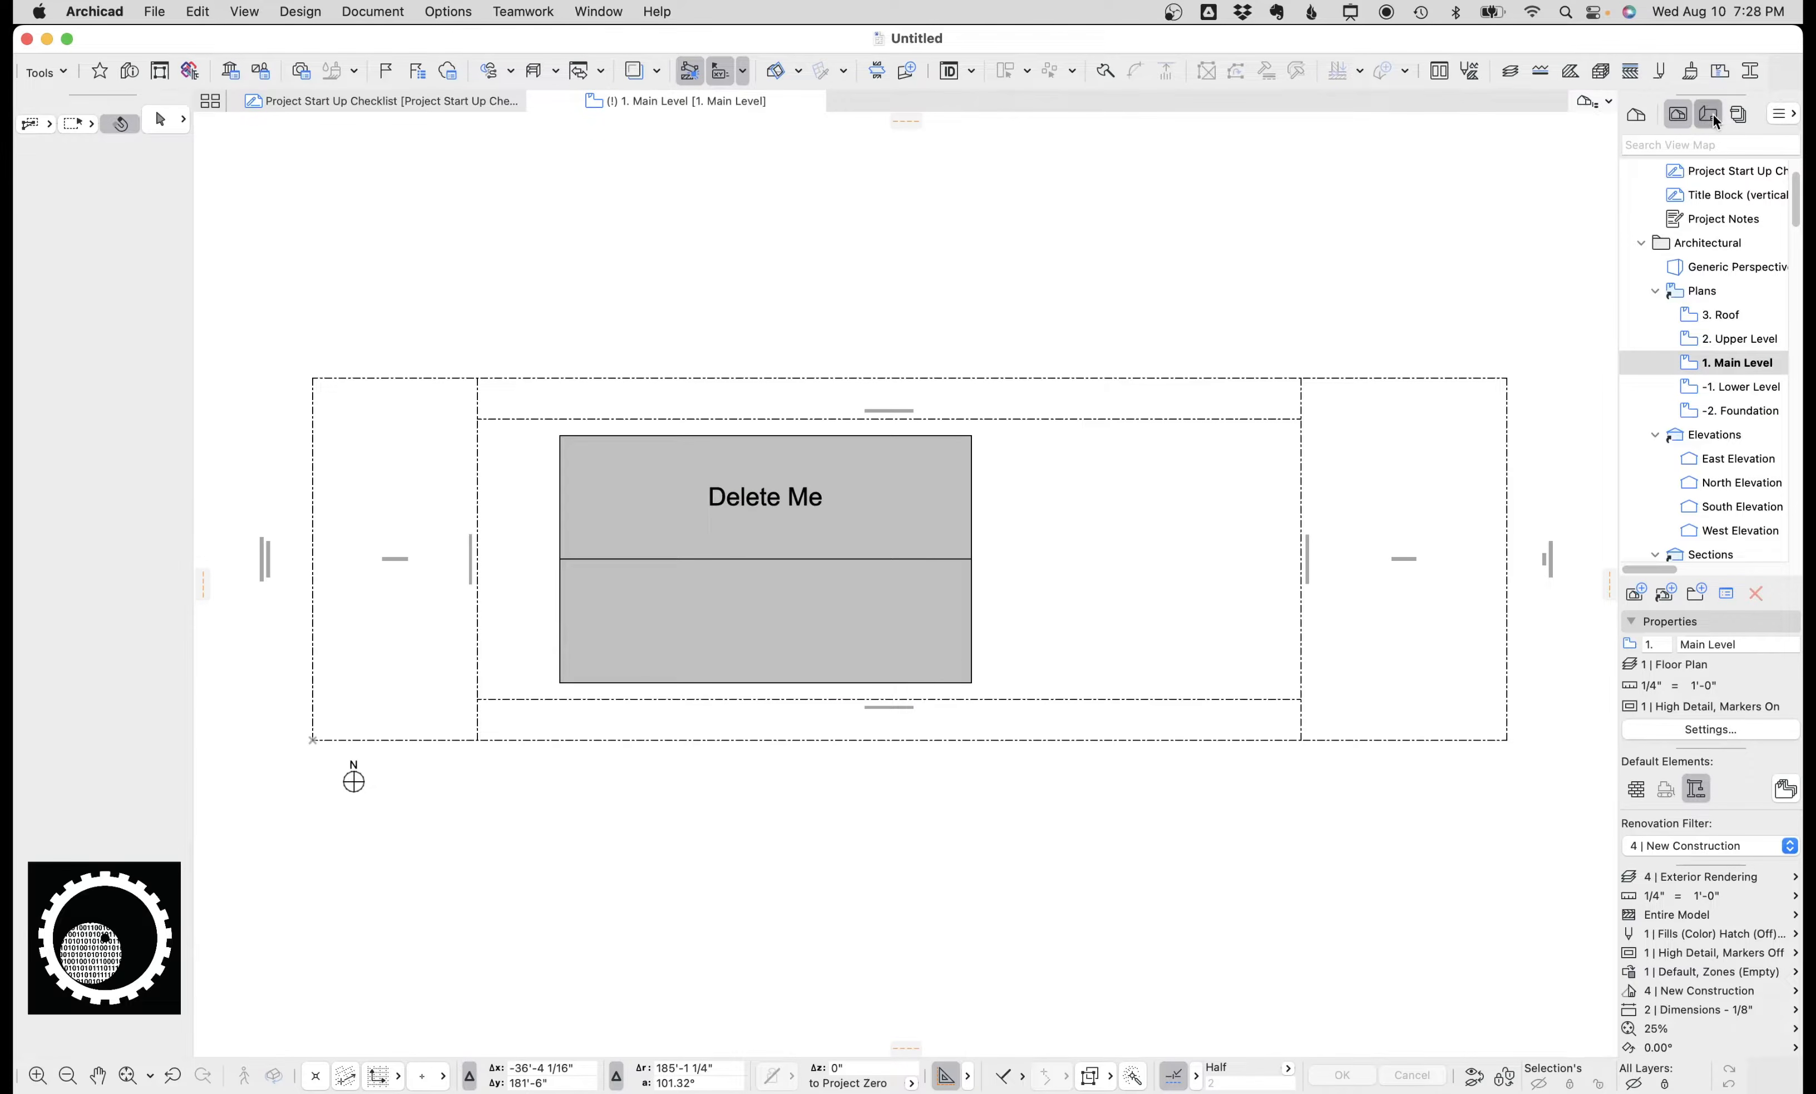
scroll(1727, 286, "up", 10)
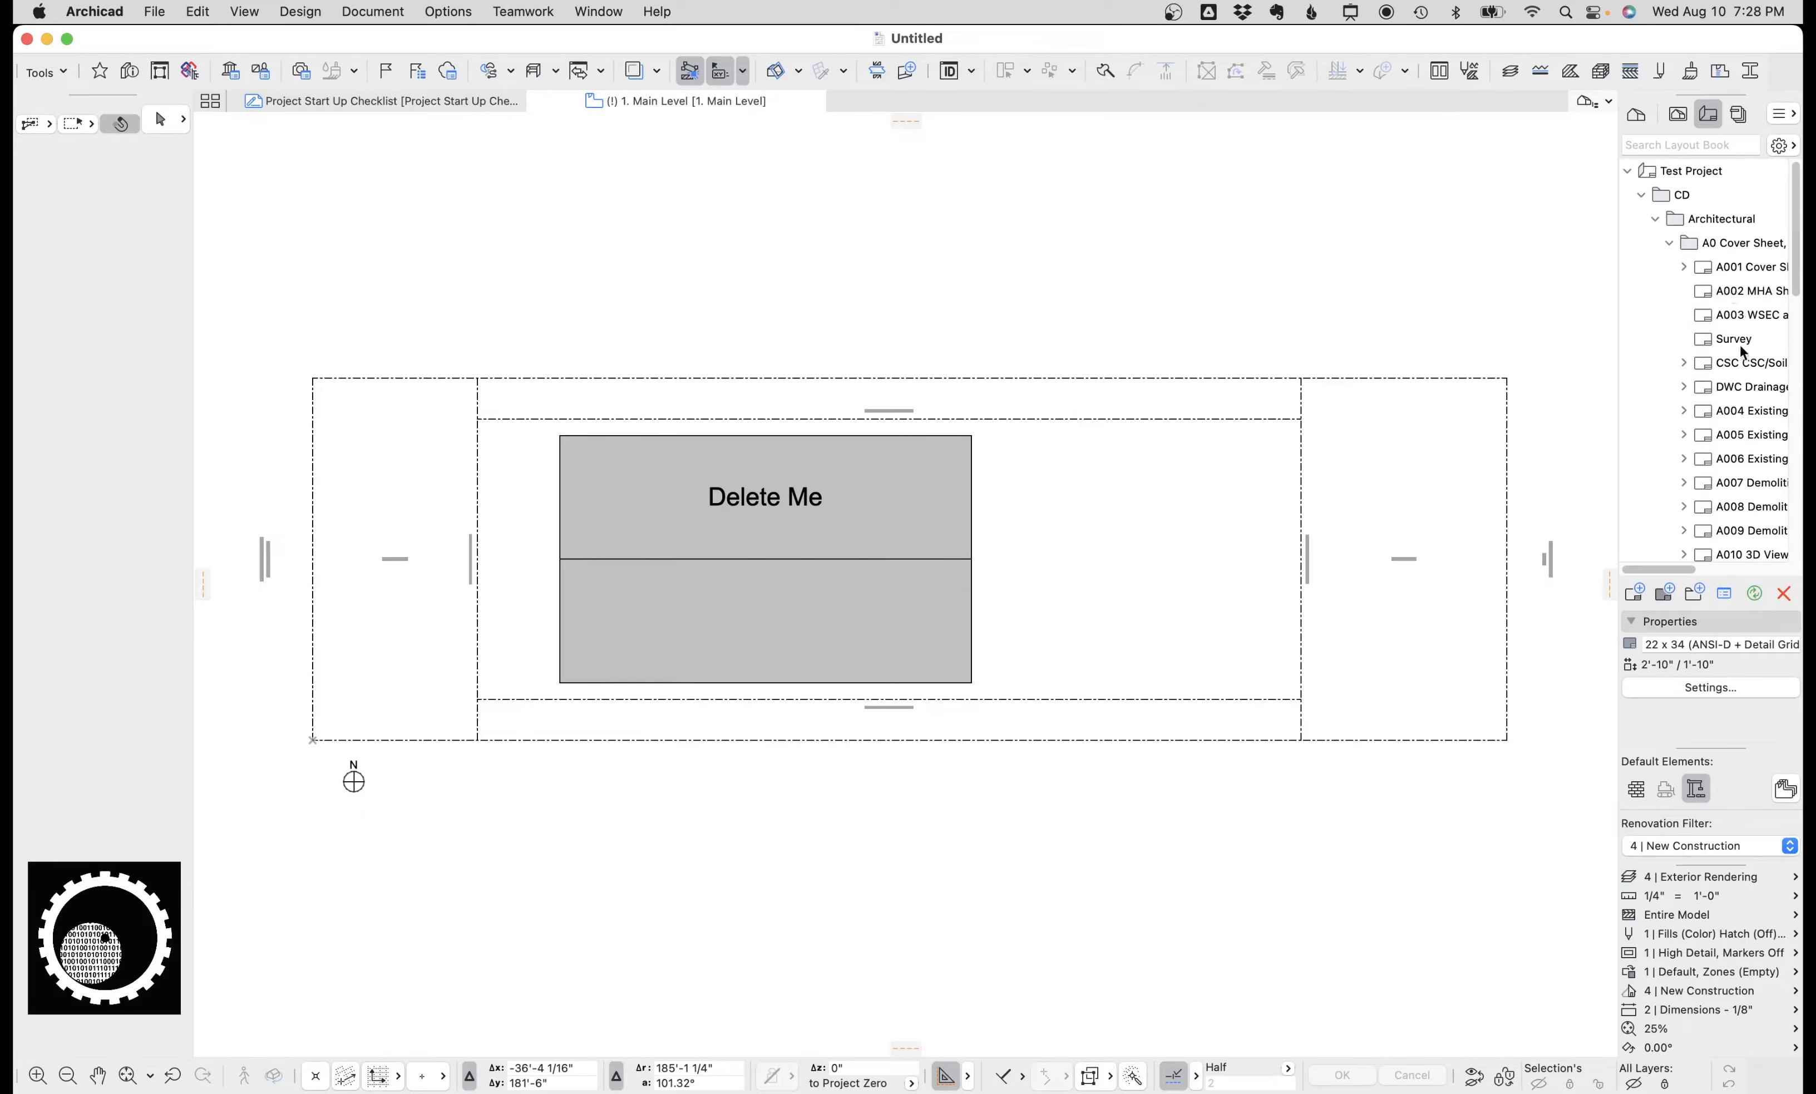
scroll(1741, 342, "down", 10)
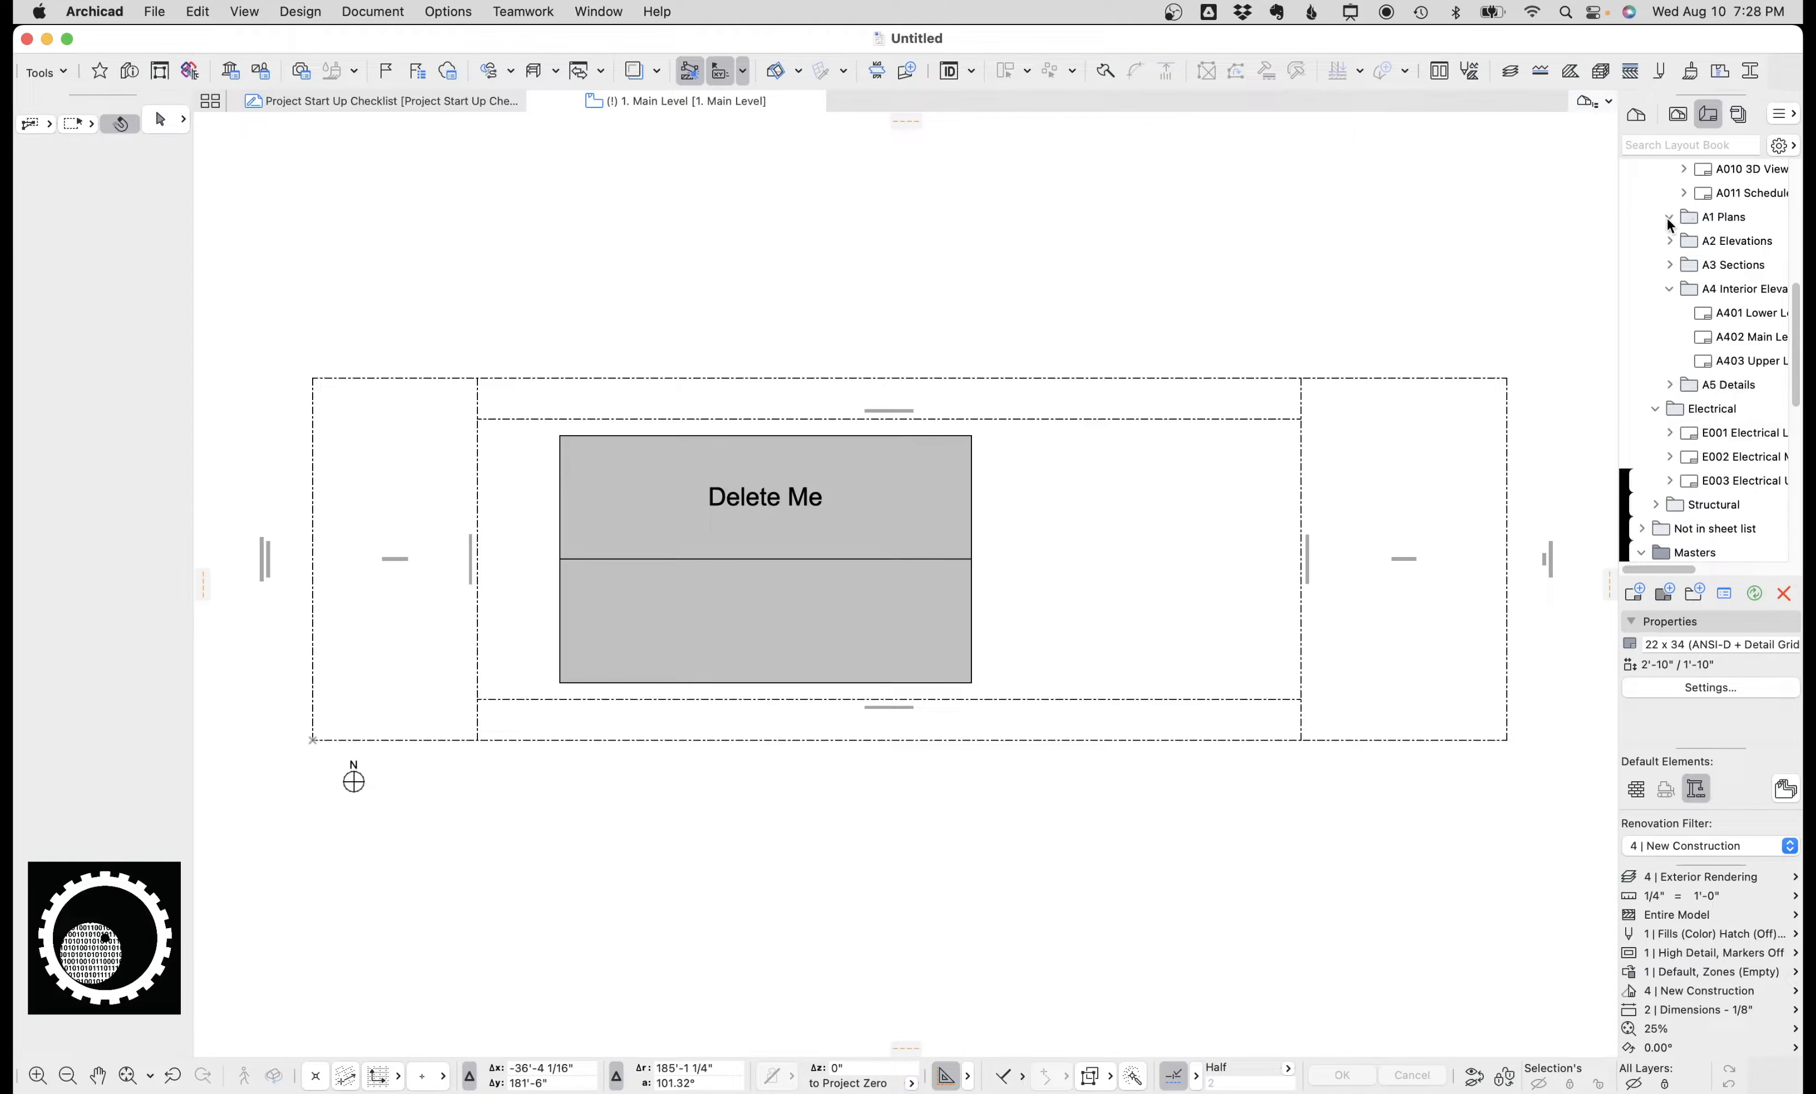
left_click(1671, 216)
double_click(1725, 241)
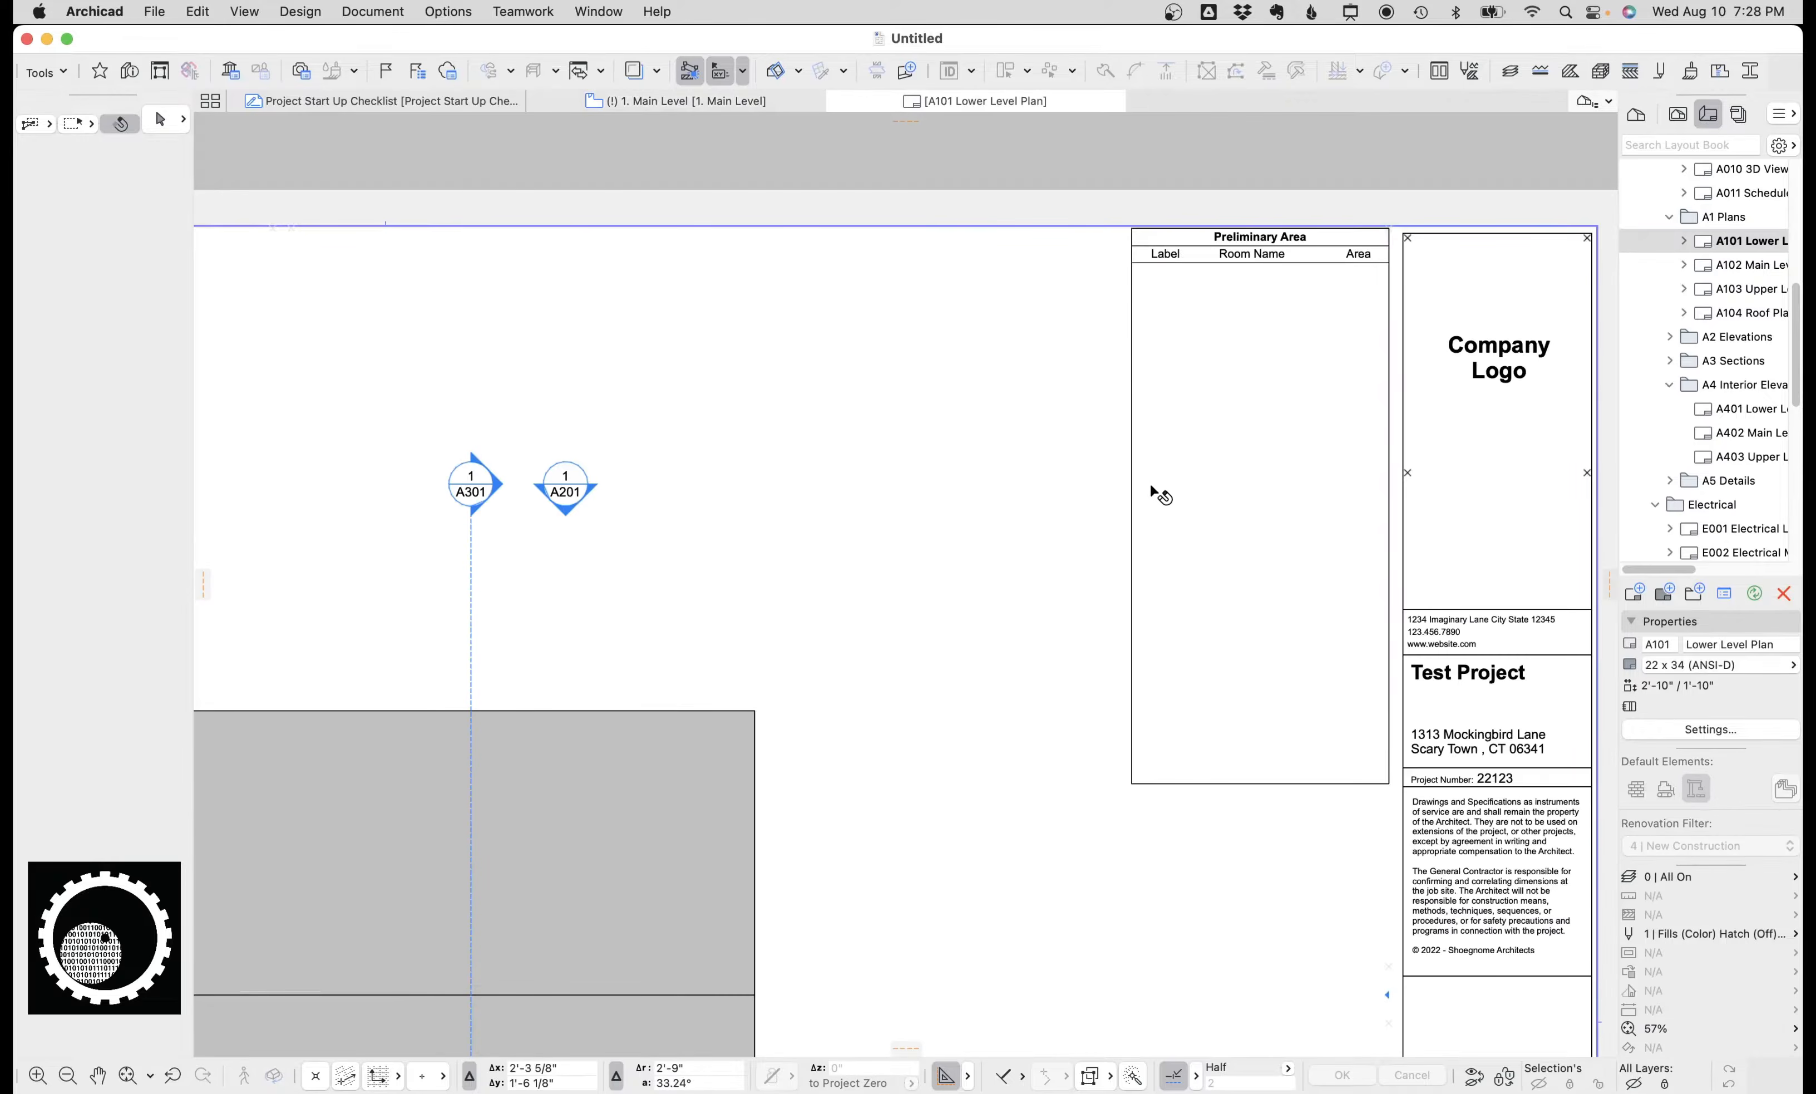
scroll(966, 470, "down", 5)
middle_click(926, 494)
middle_click(927, 494)
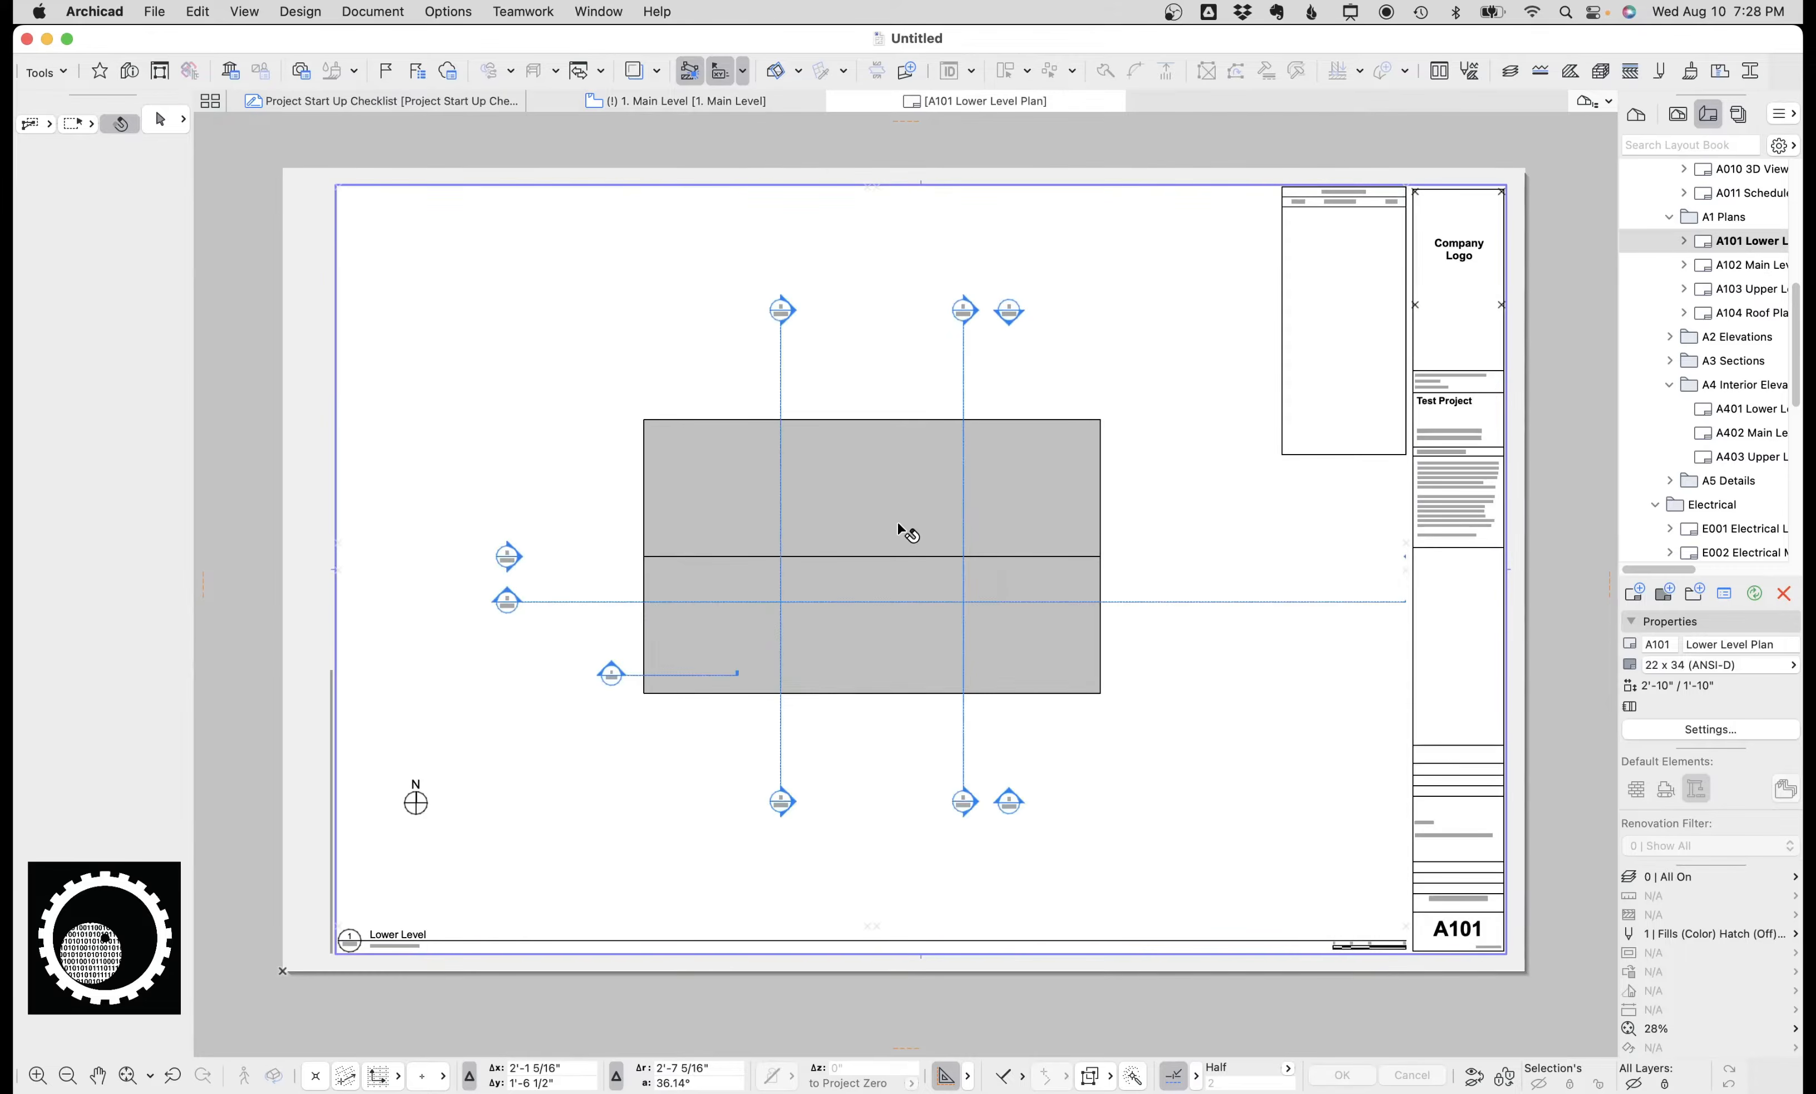
left_click(811, 486)
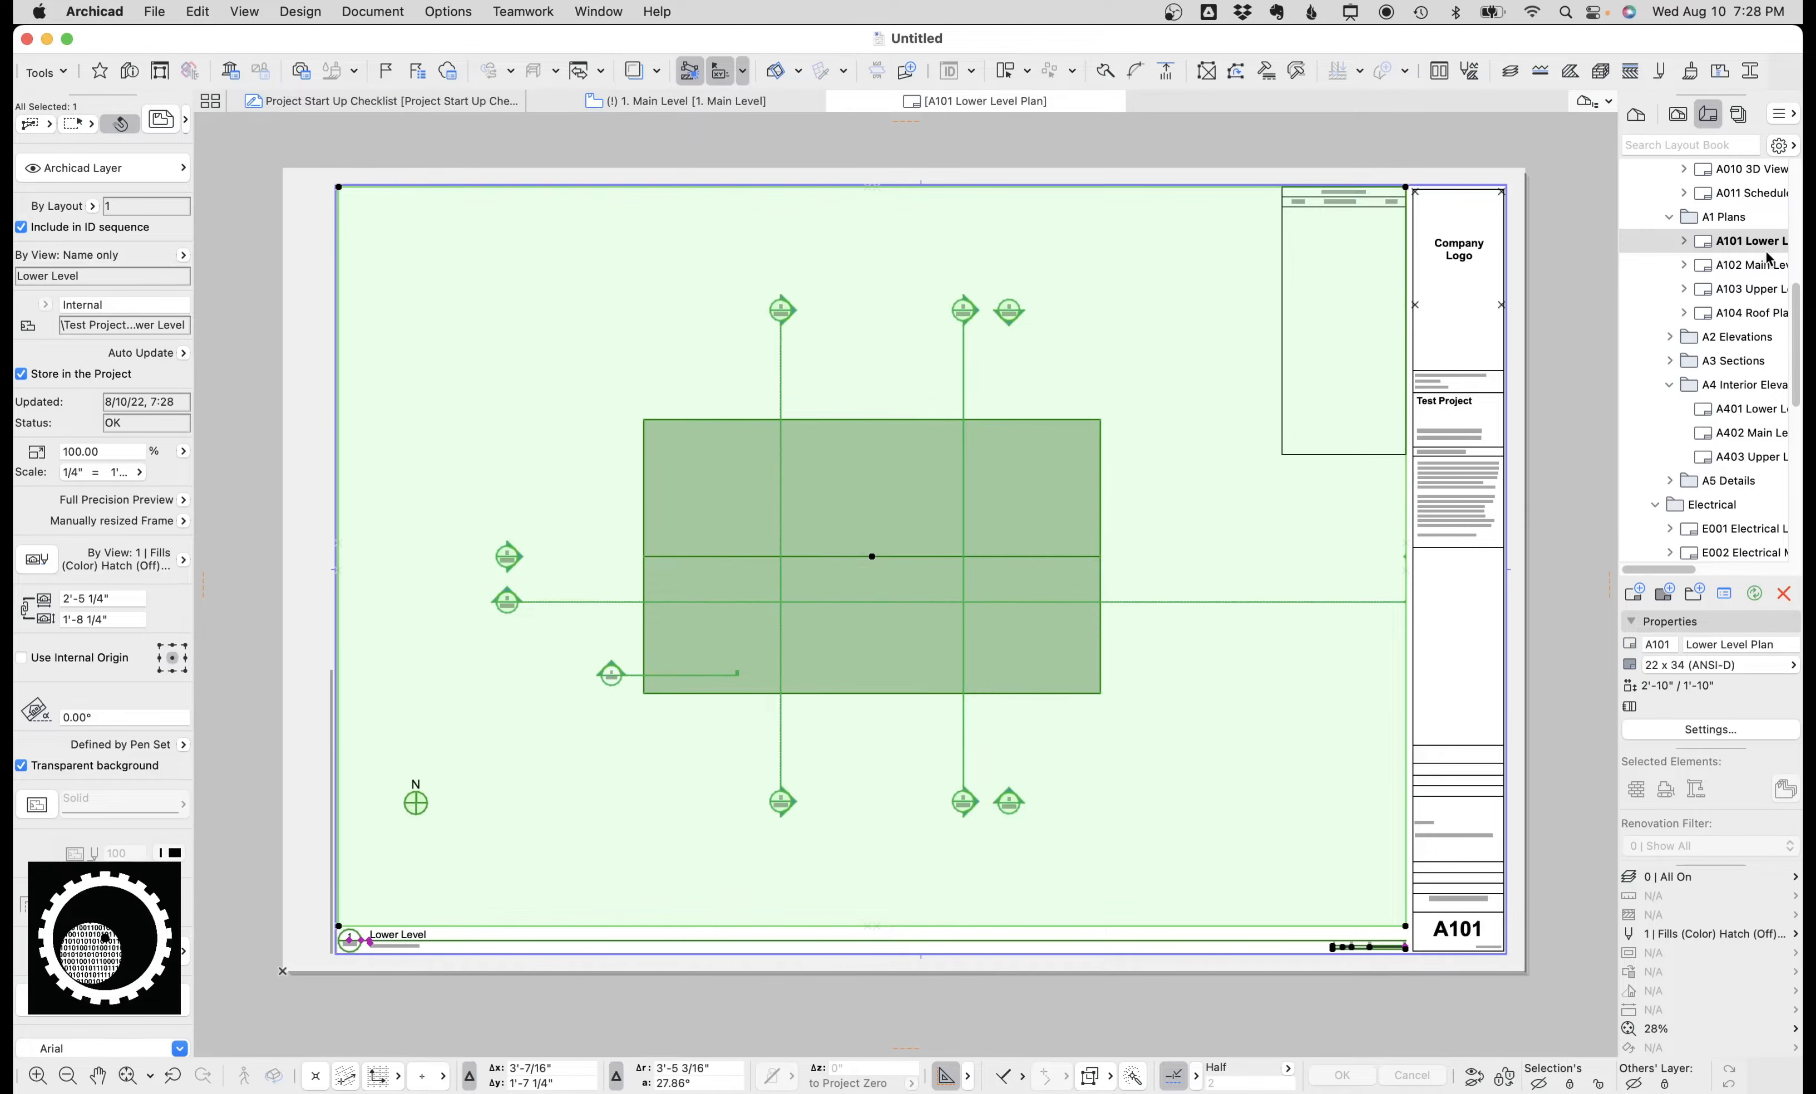
left_click(1670, 336)
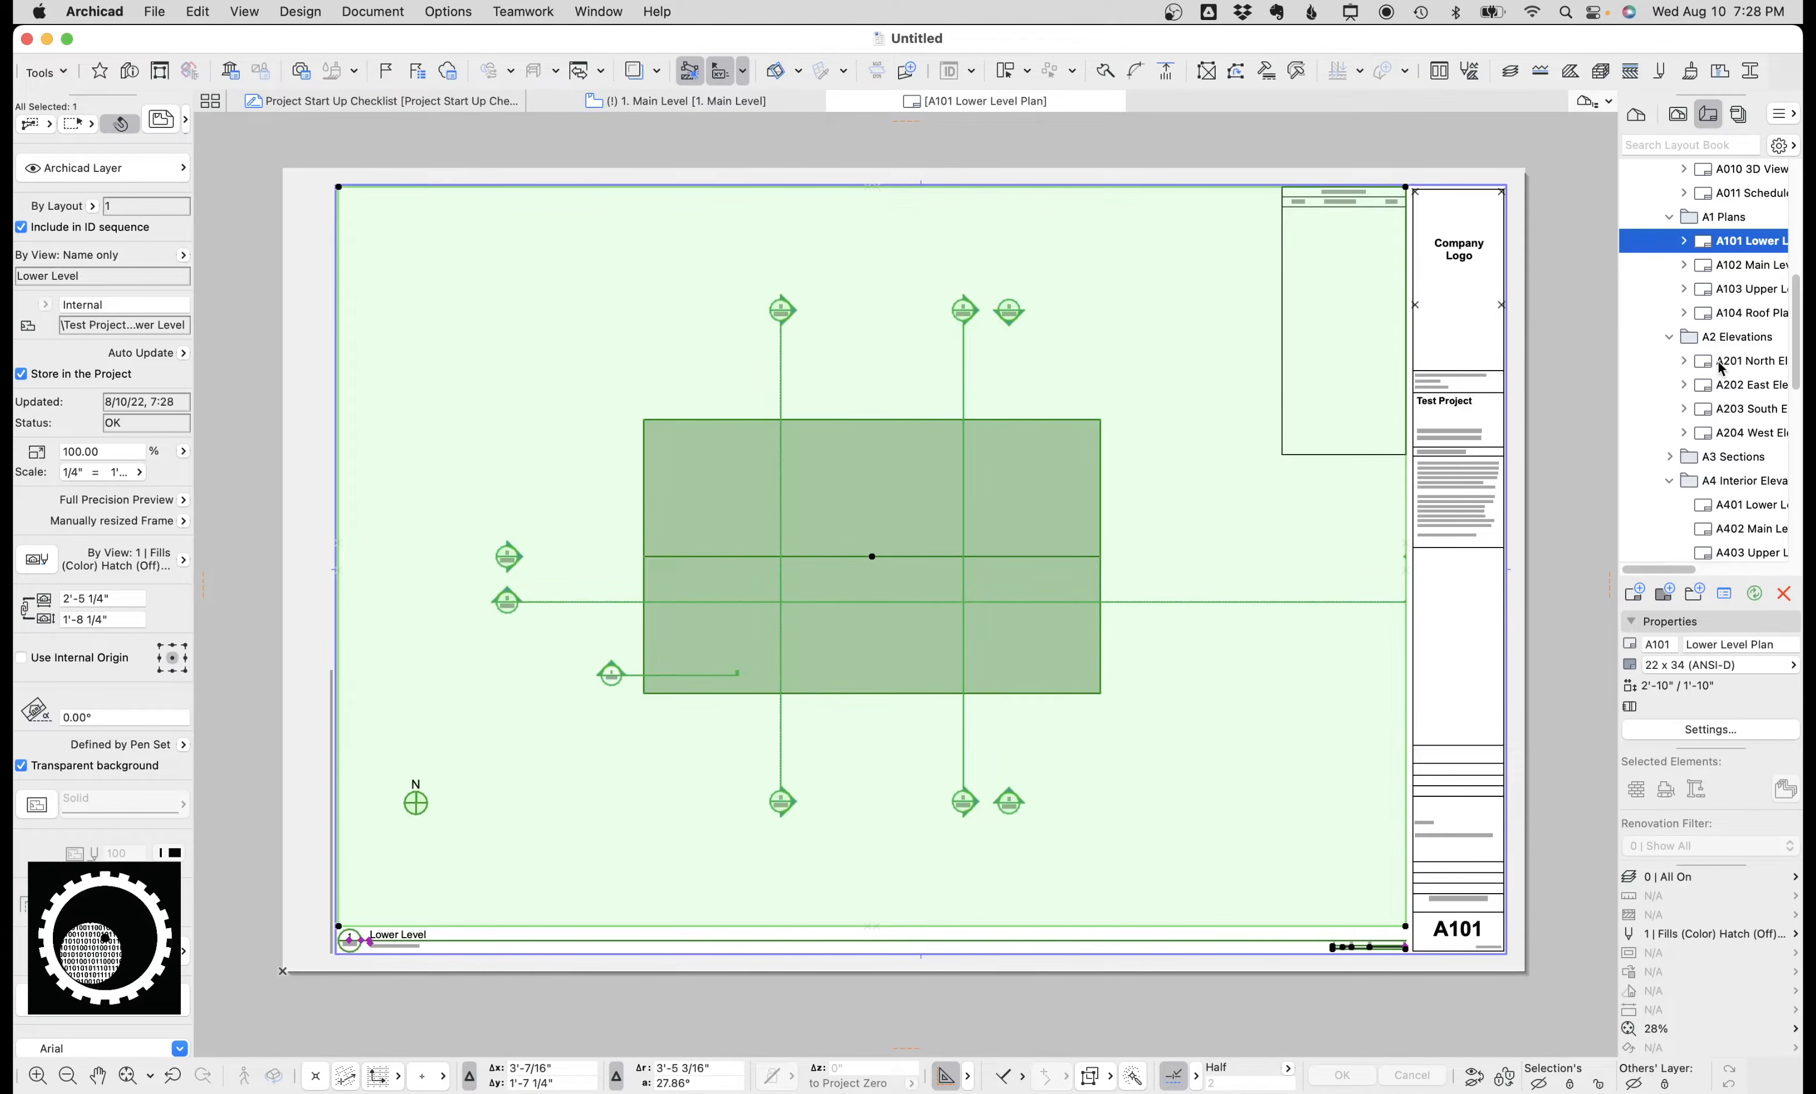
double_click(1718, 361)
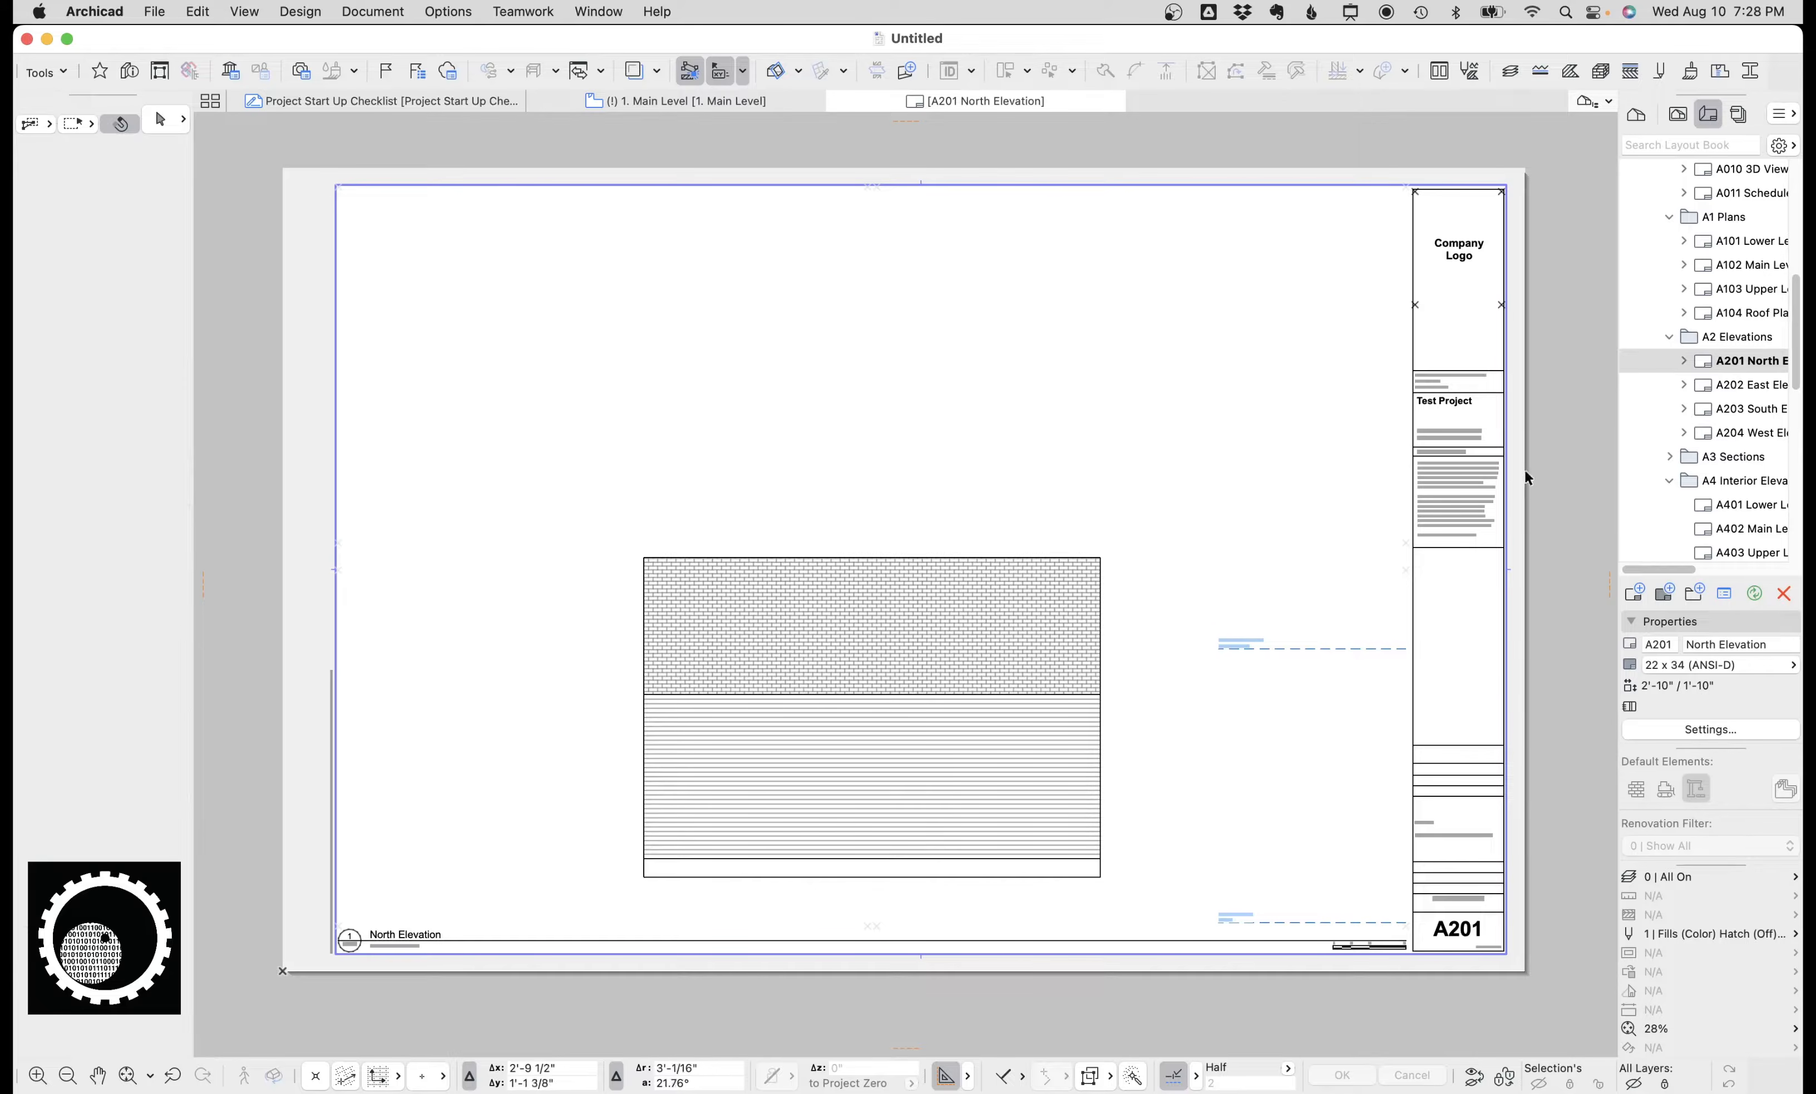
double_click(1746, 385)
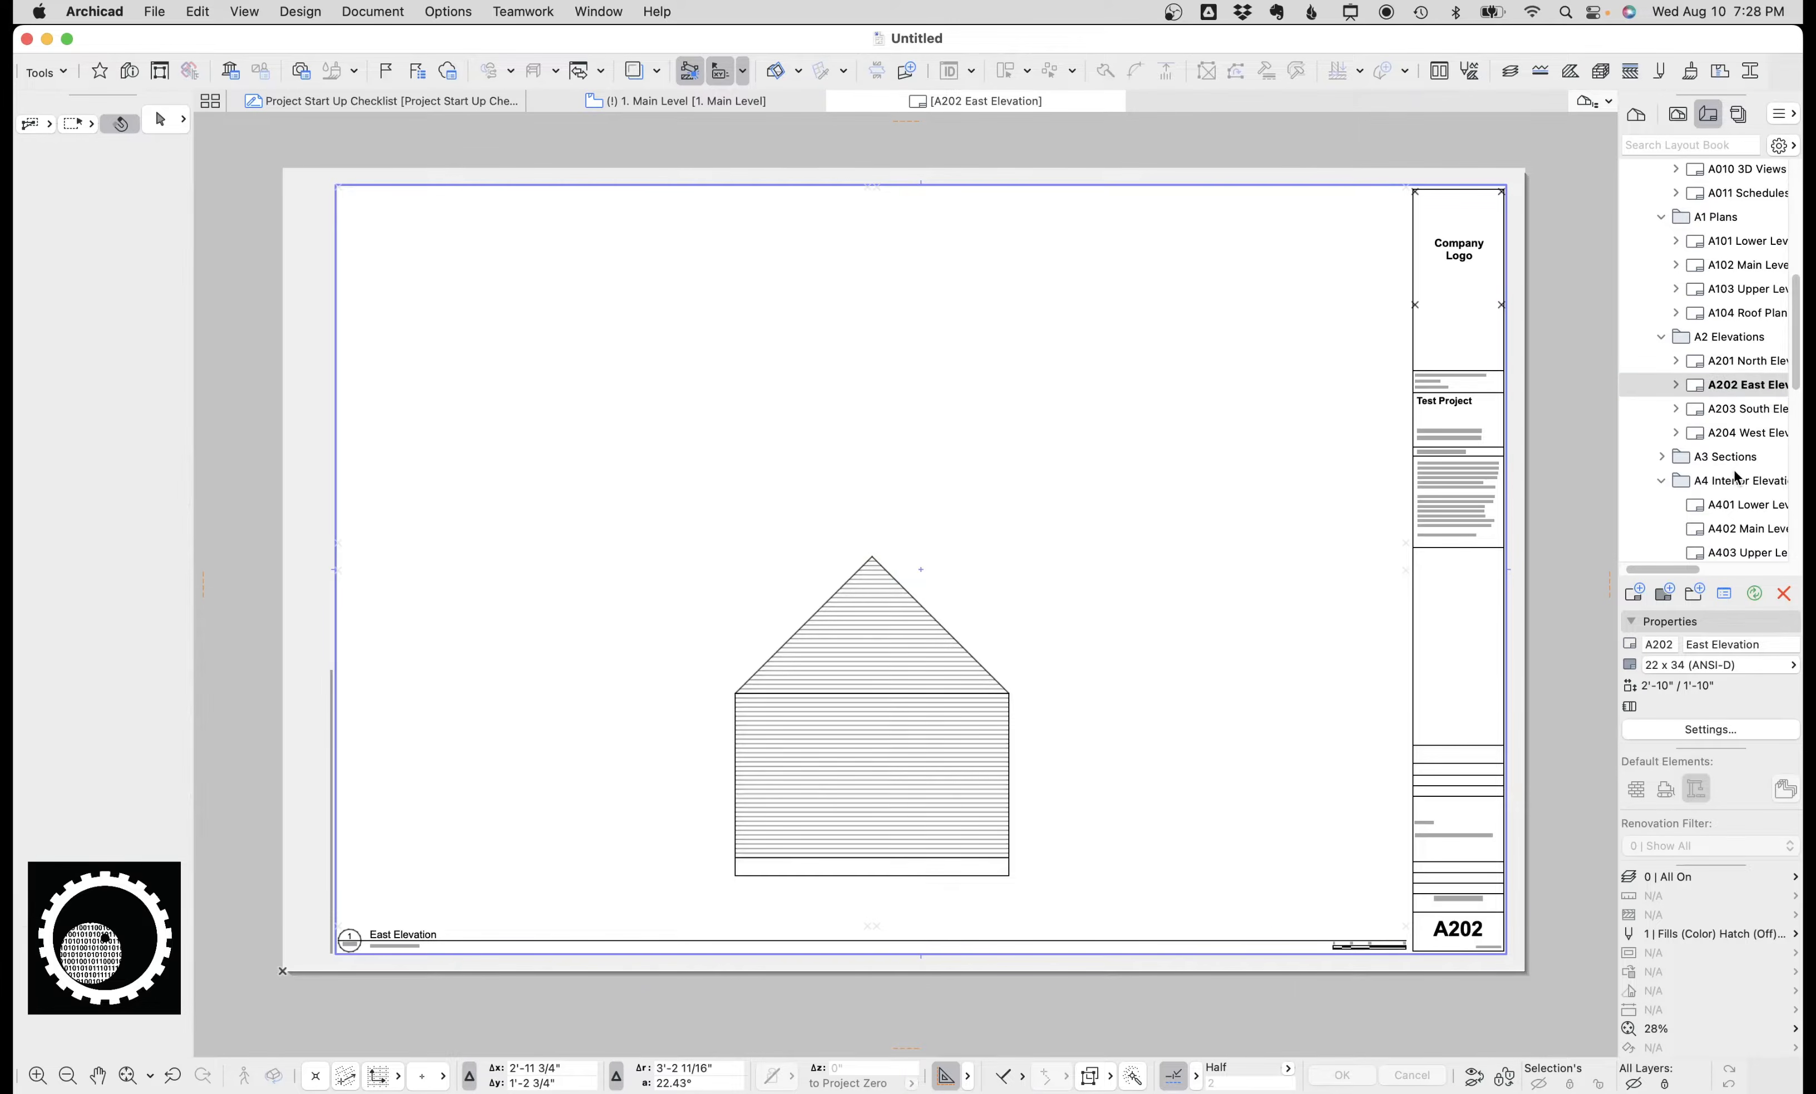
Return to the Main Level floor plan and select the Delete Me placeholder.
left_click(690, 103)
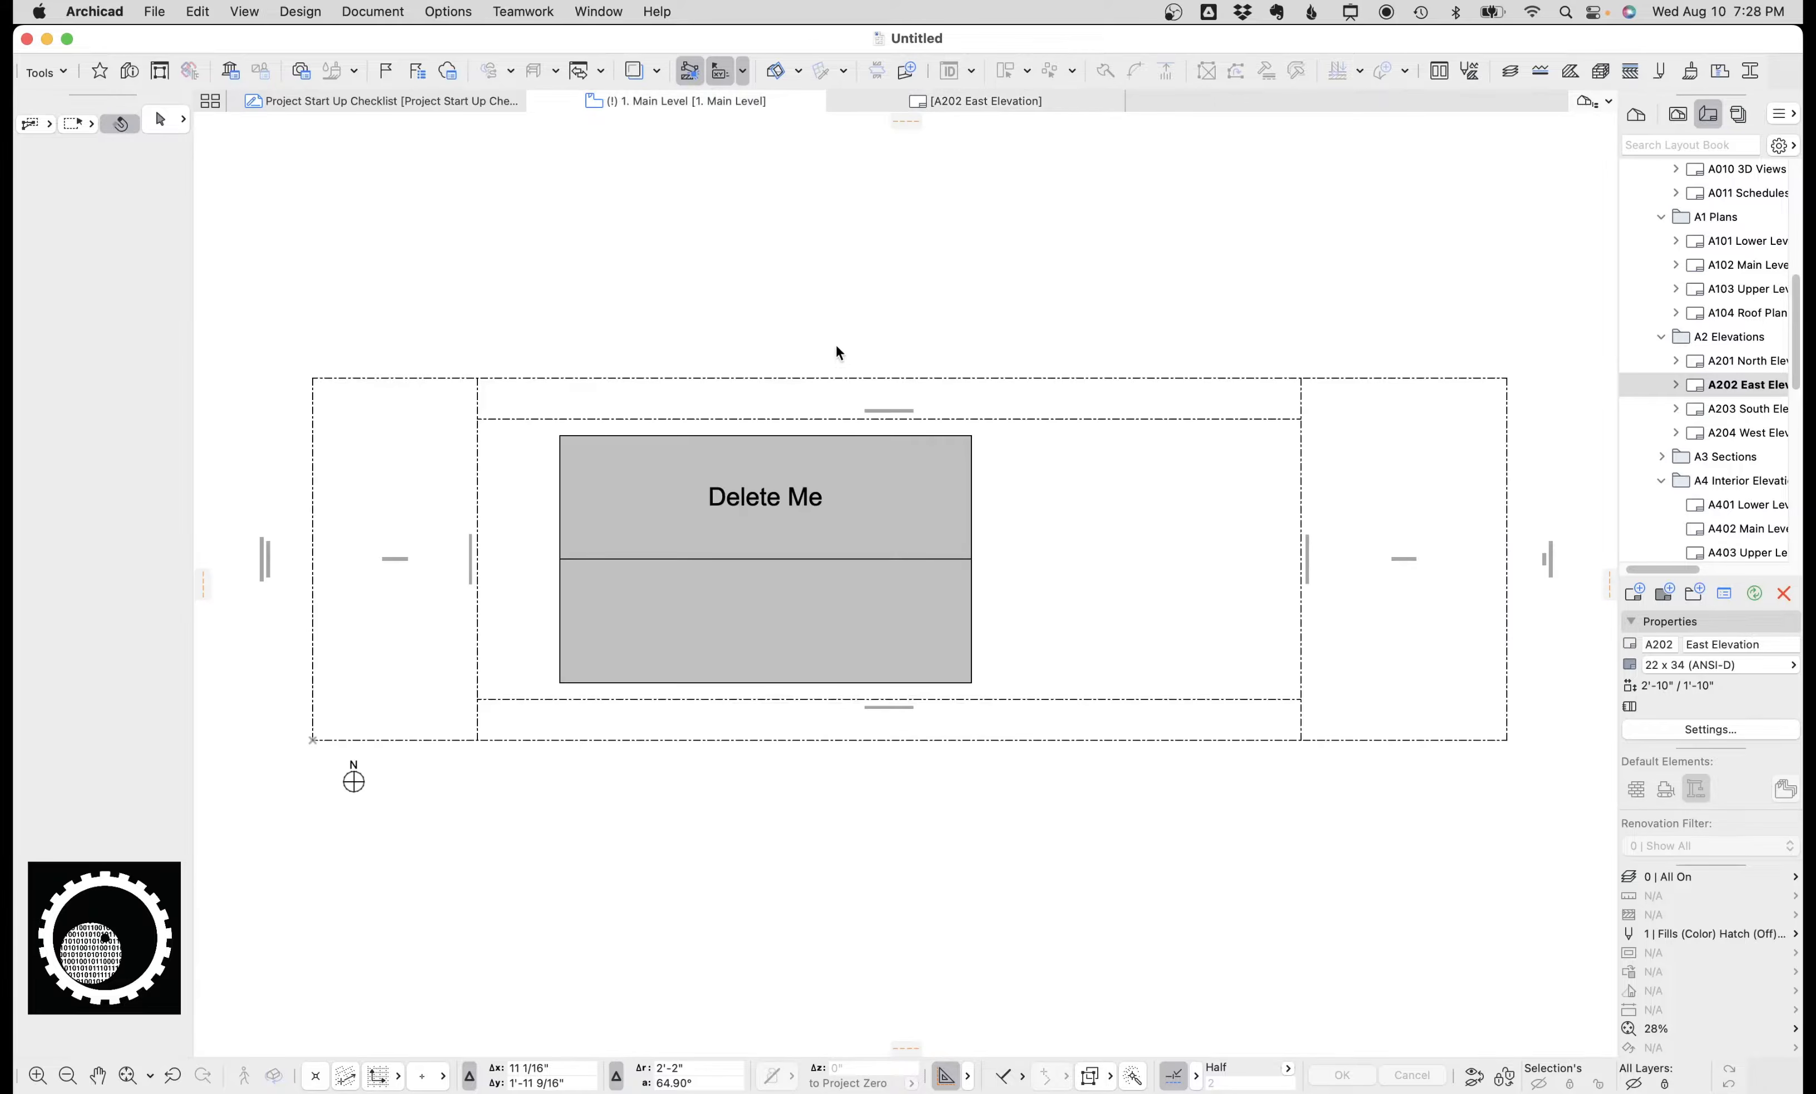
left_click(947, 483)
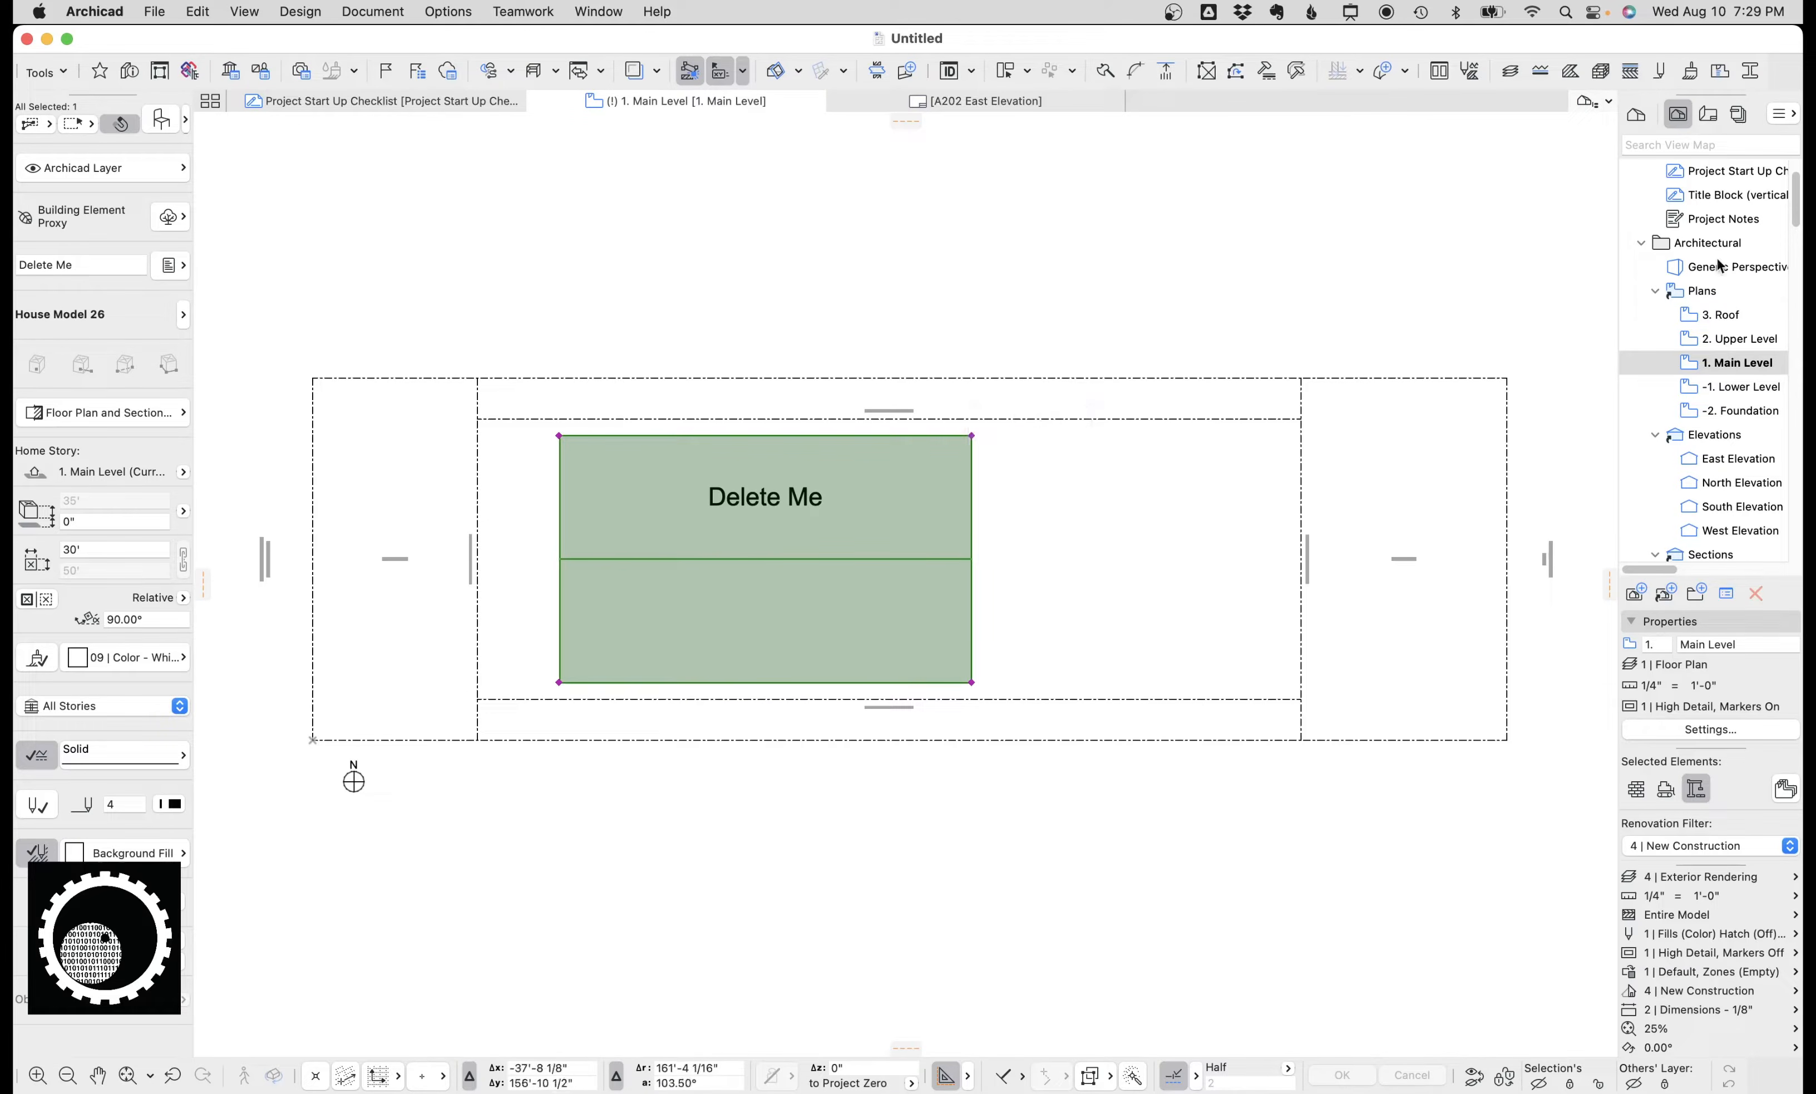
left_click(1421, 353)
key("super+shift+a")
mouse_move(663, 407)
left_mouse_down()
mouse_move(1135, 824)
mouse_move(540, 750)
mouse_move(762, 766)
mouse_move(657, 645)
left_mouse_up()
key("Escape")
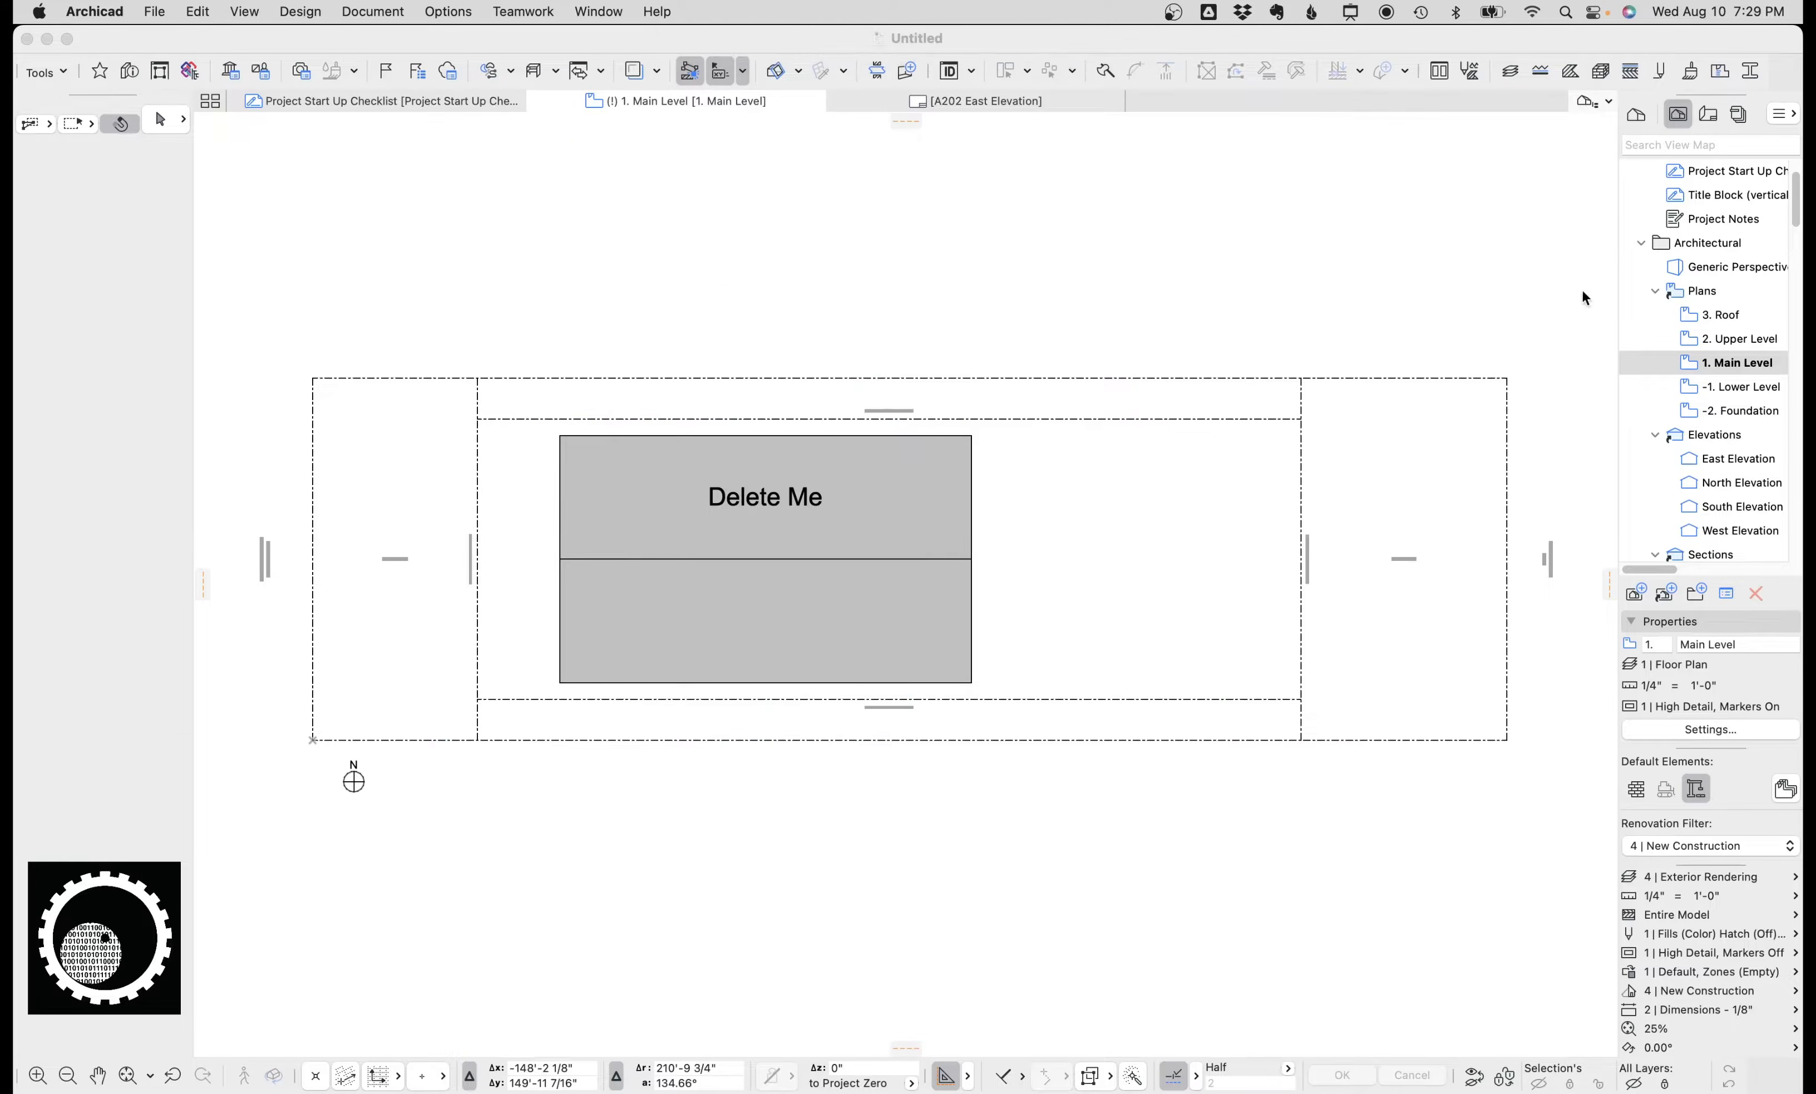
Open the A102 Main Level Plan layout from the Layout Book.
left_click(1705, 125)
scroll(1730, 319, "up", 5)
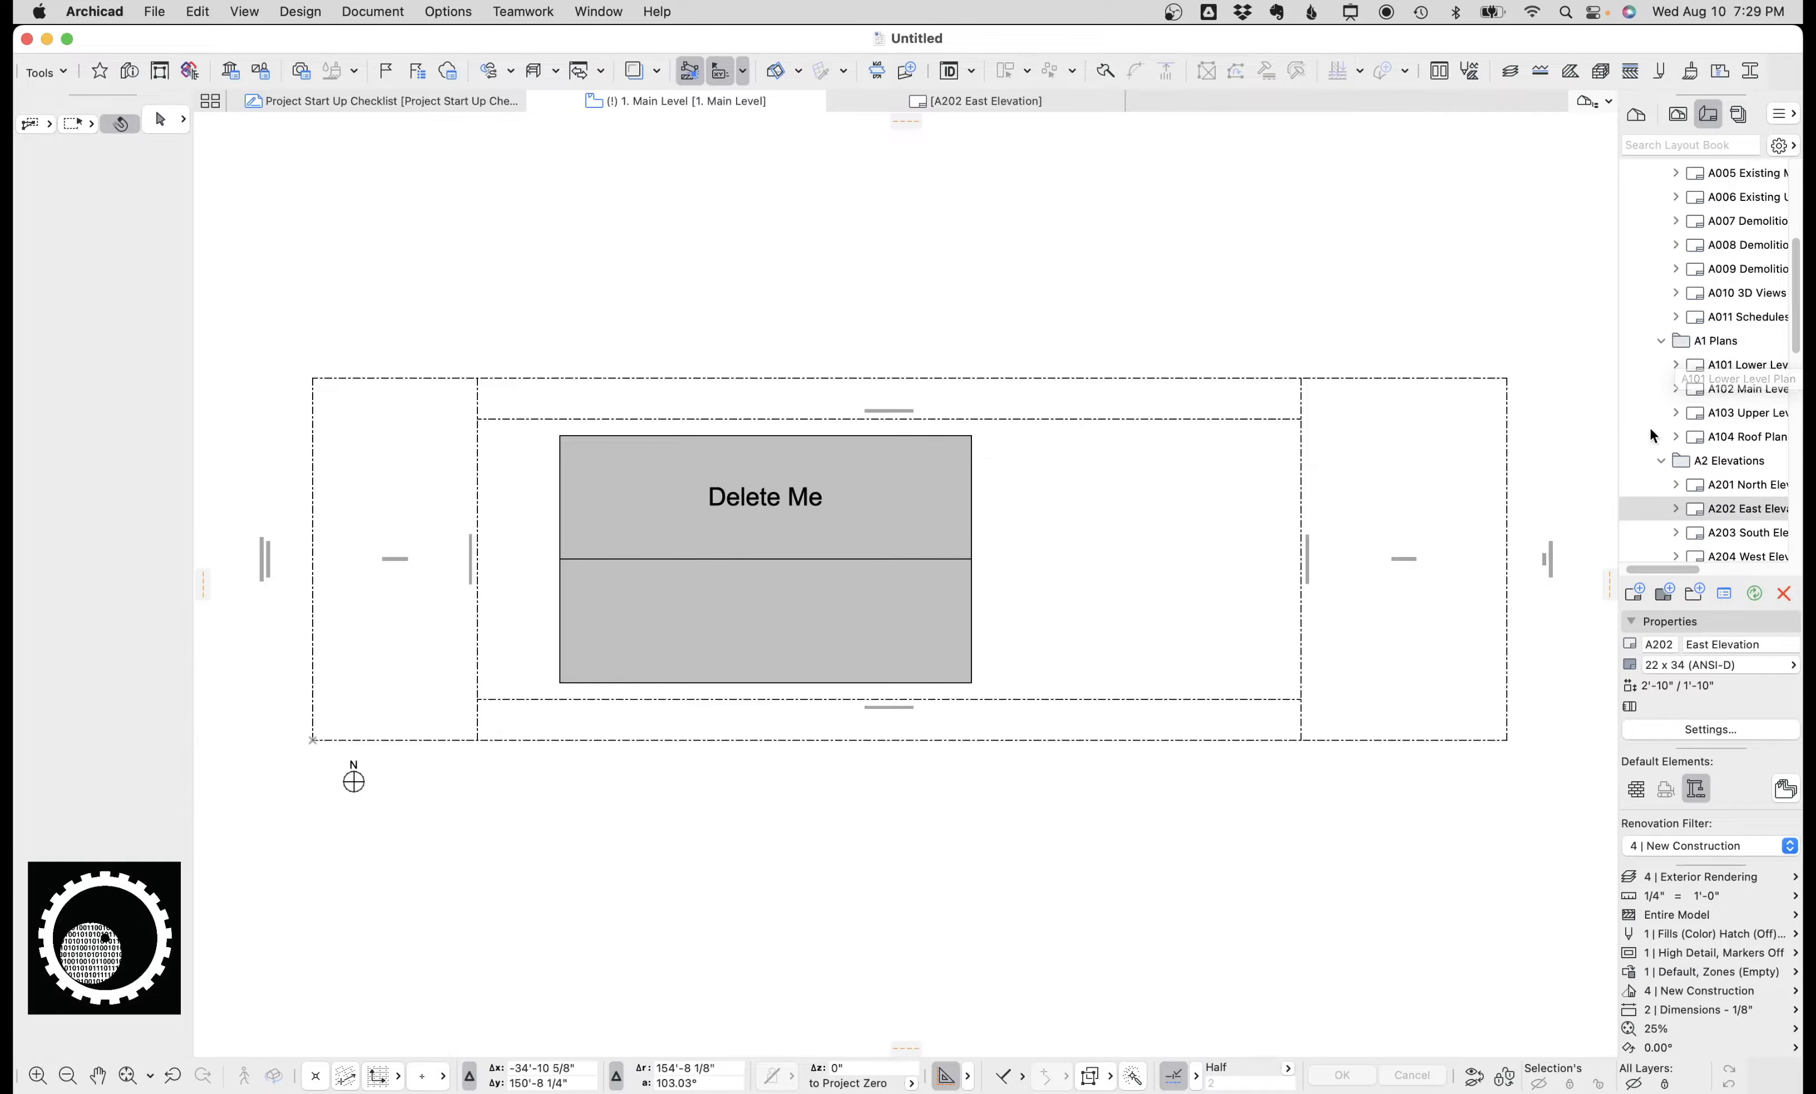
scroll(1717, 383, "up", 5)
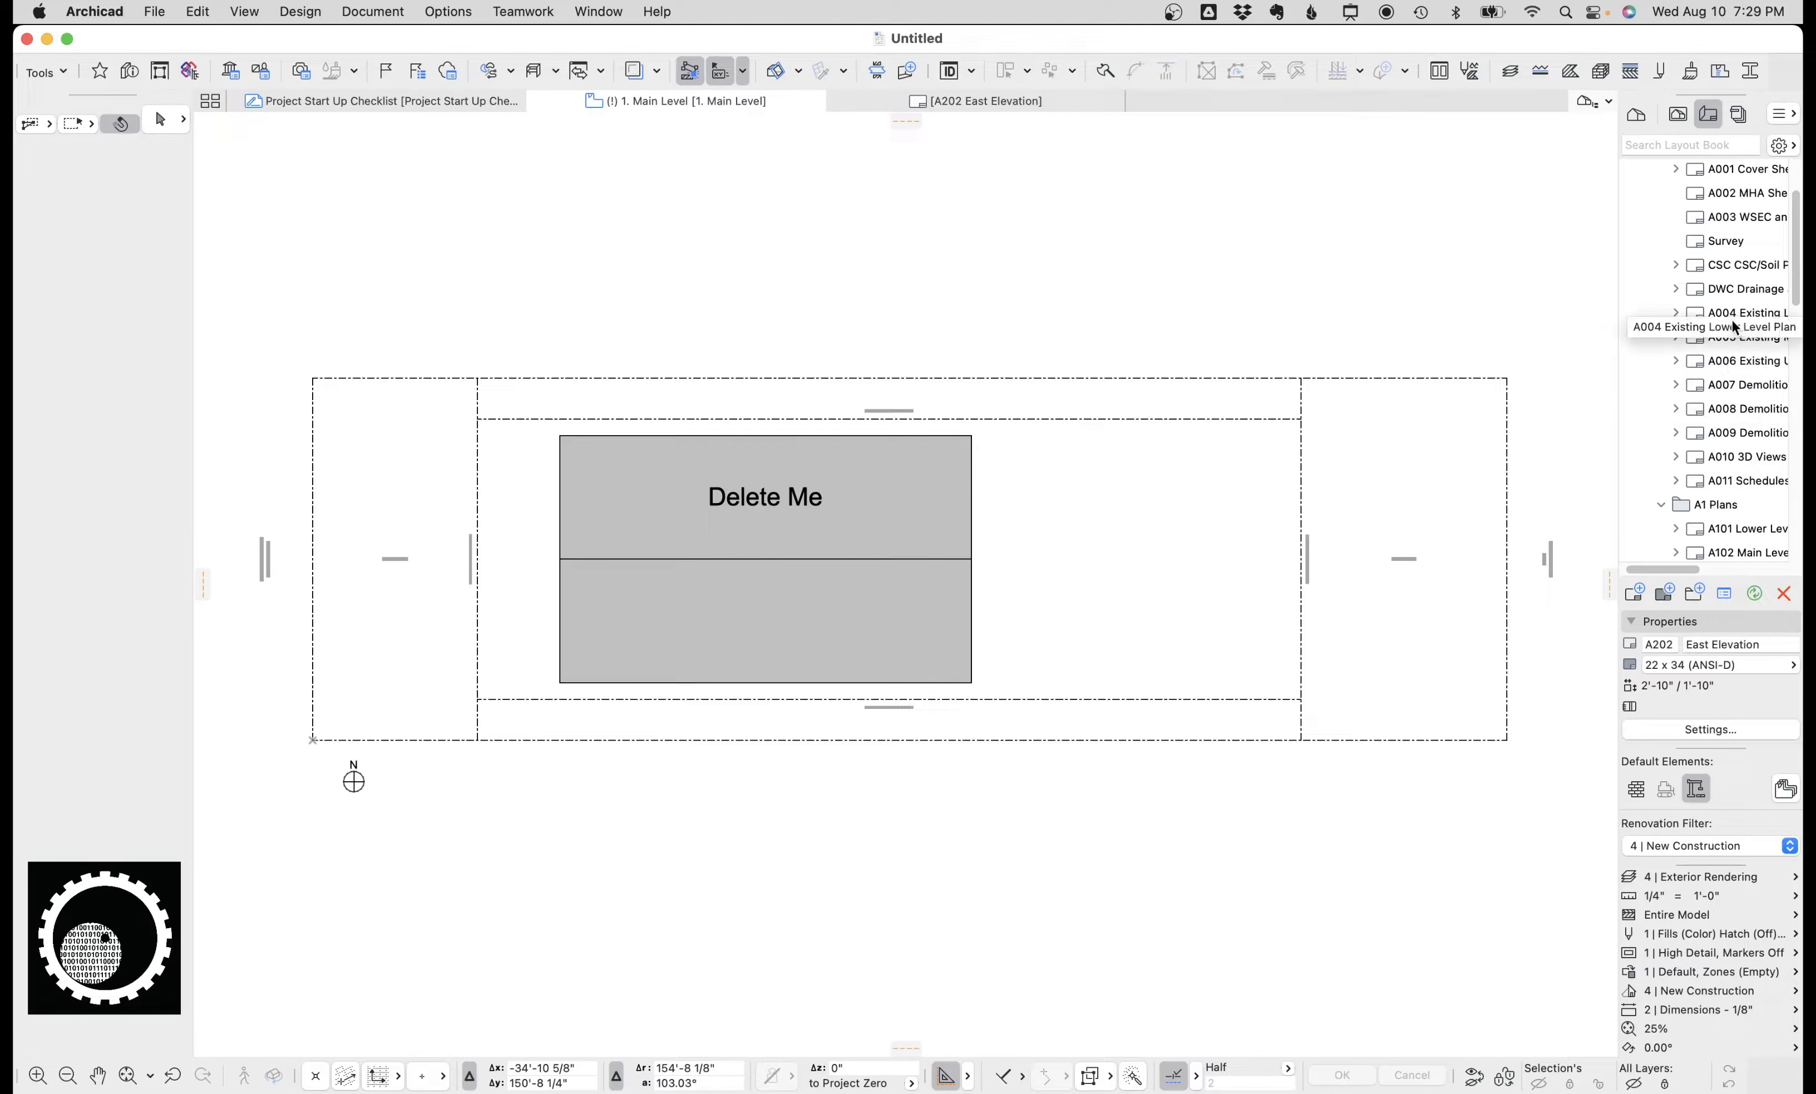
scroll(1739, 368, "down", 5)
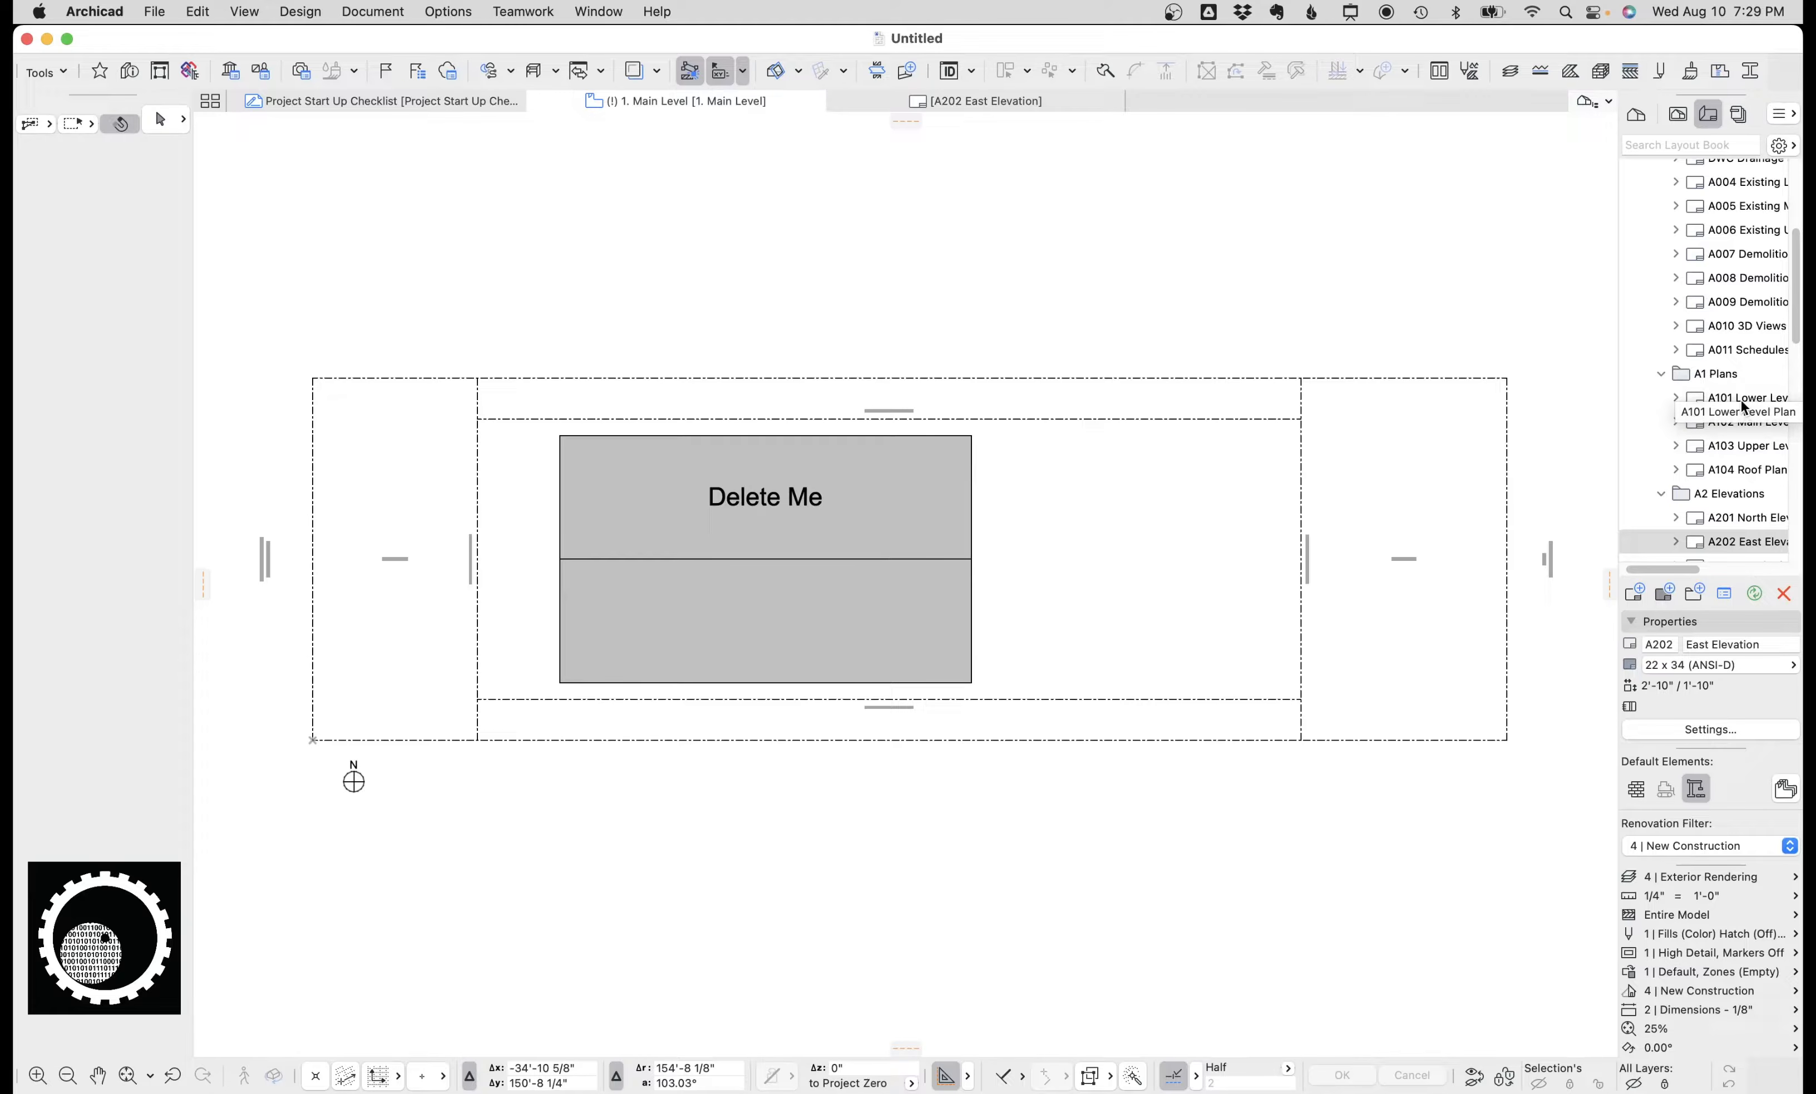
double_click(1741, 399)
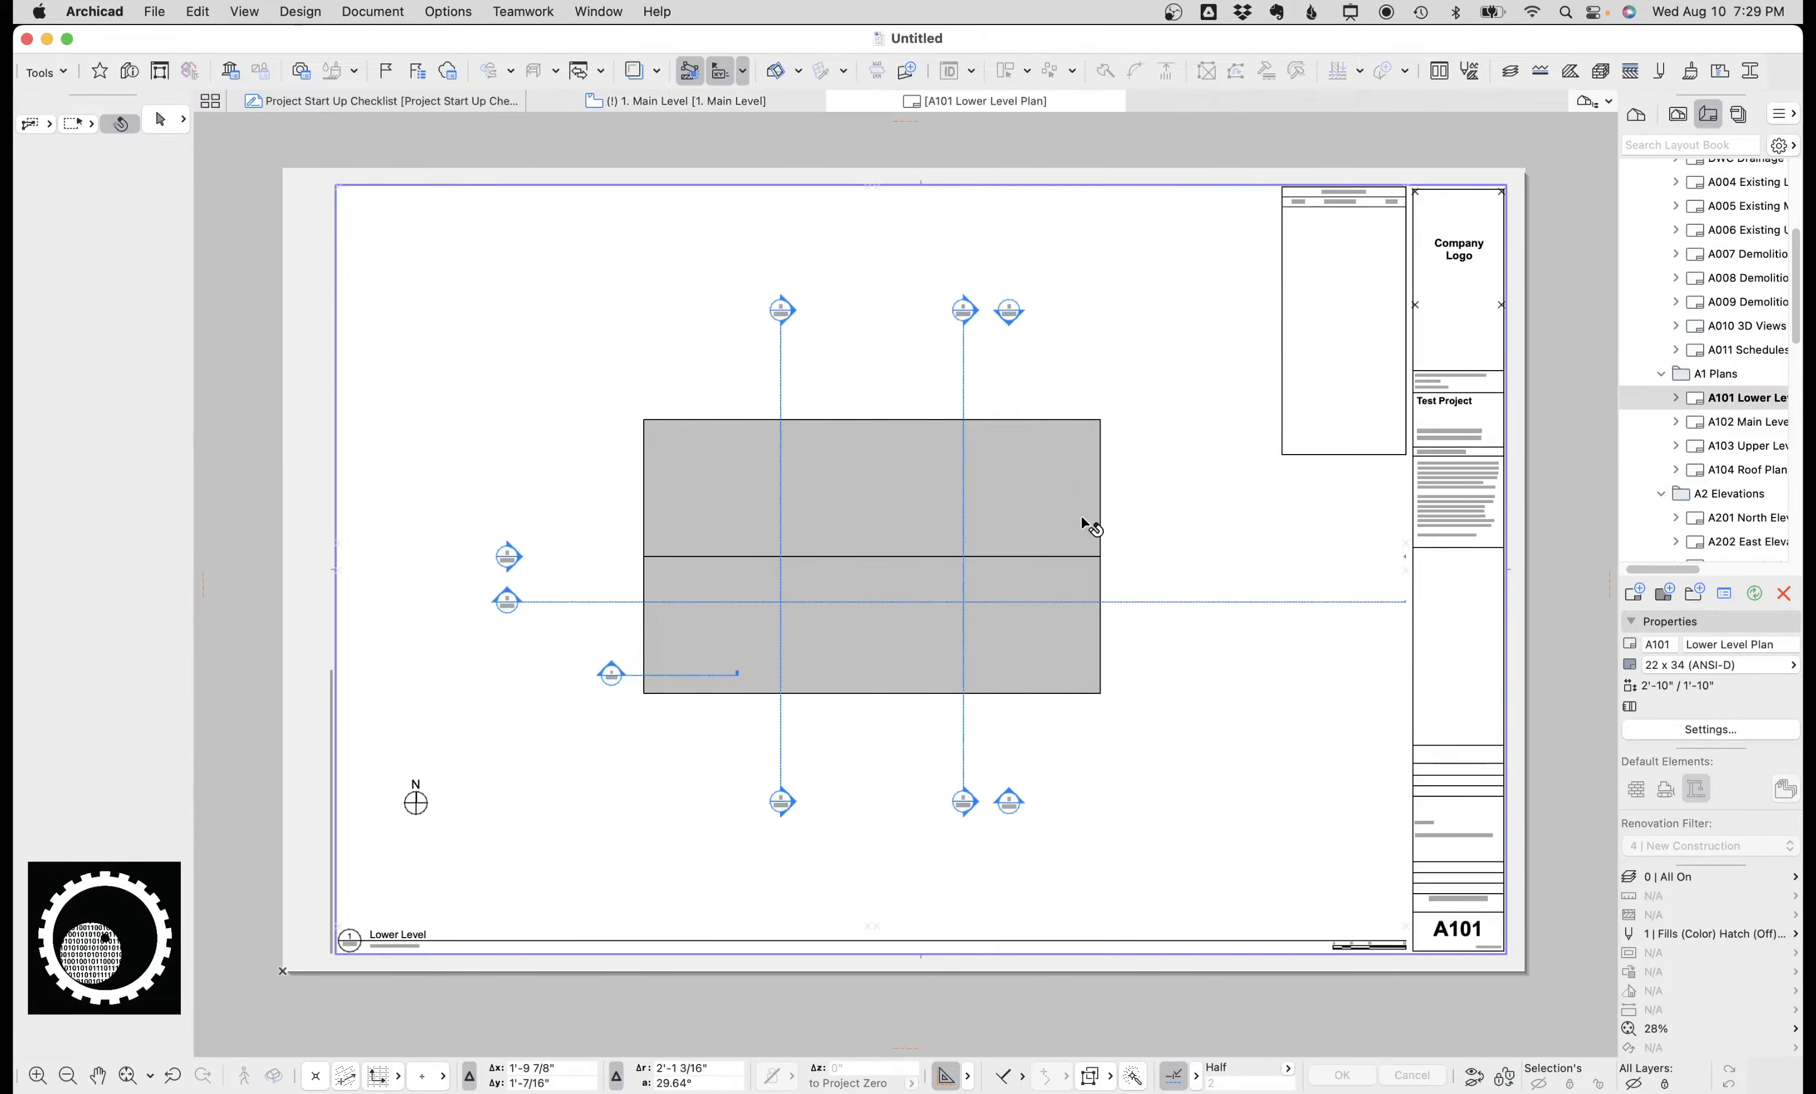
double_click(1728, 421)
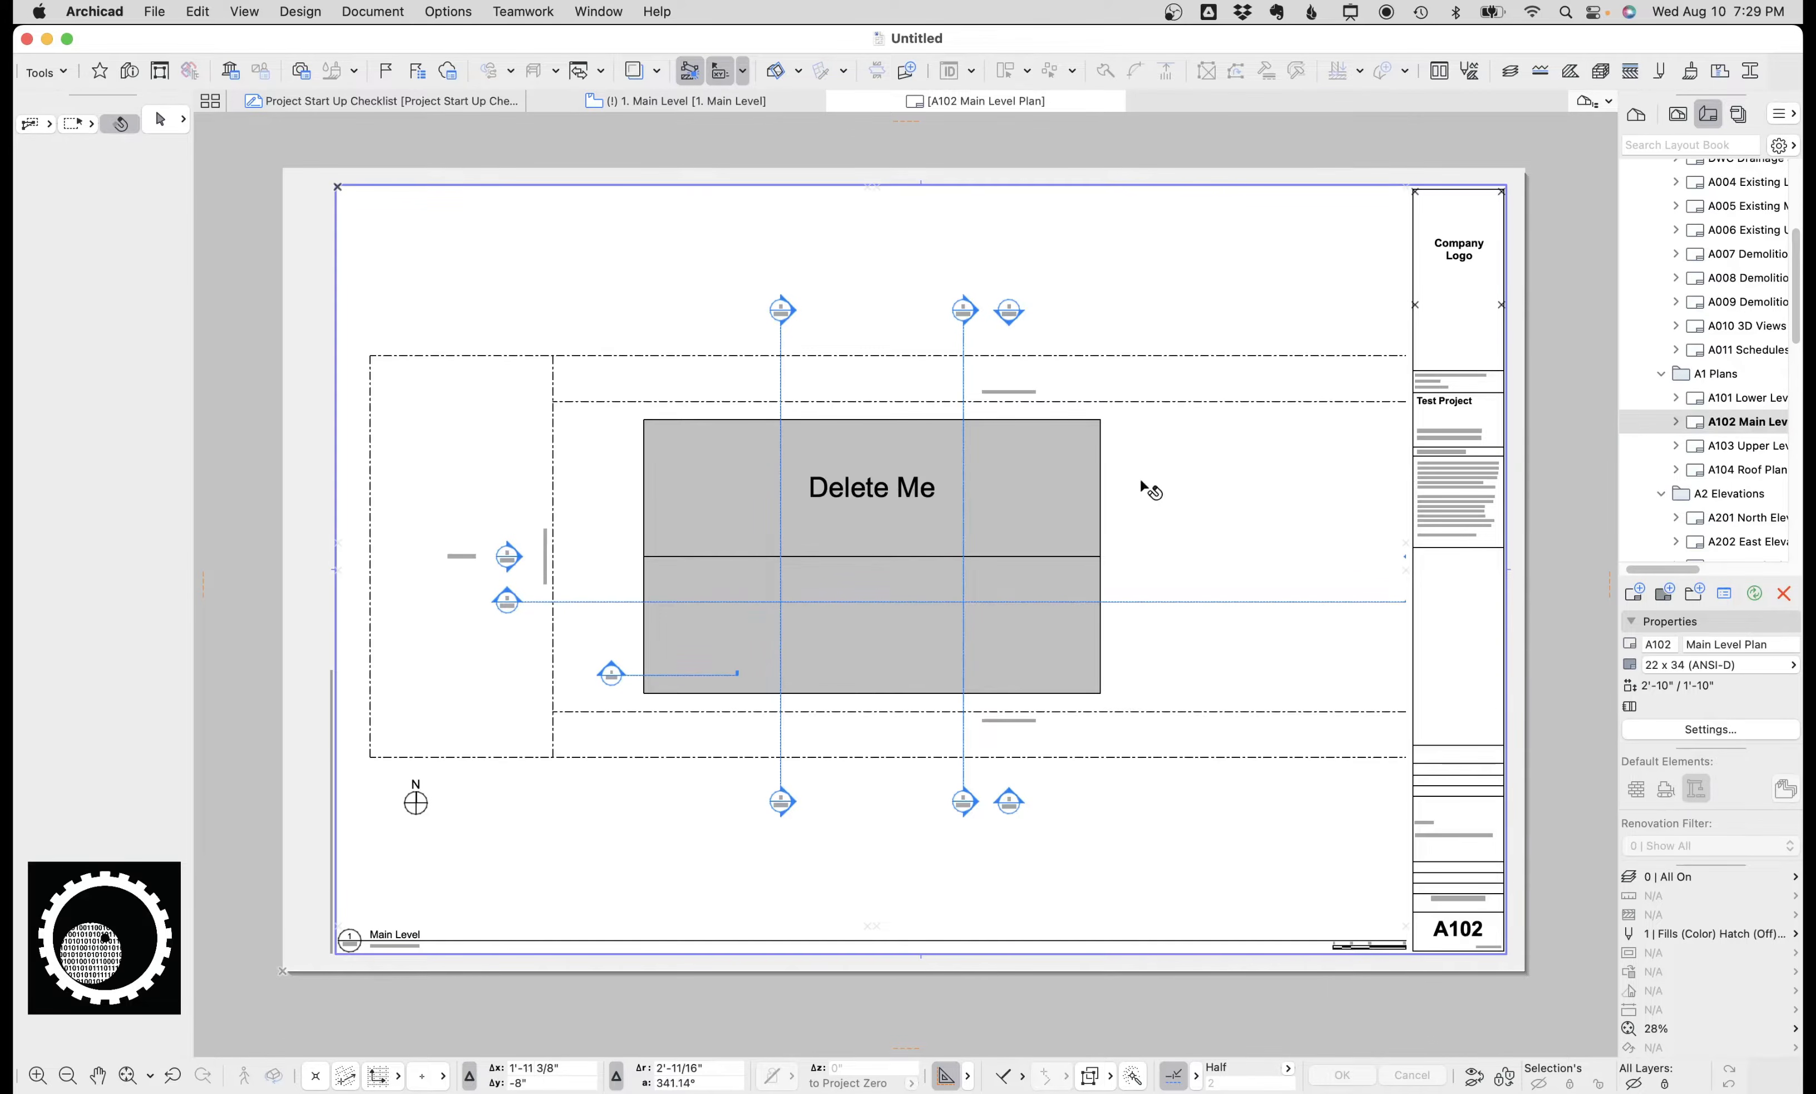
Move the Main Level drawing left on A102 and crop its frame to the left half of the sheet.
left_click(1037, 510)
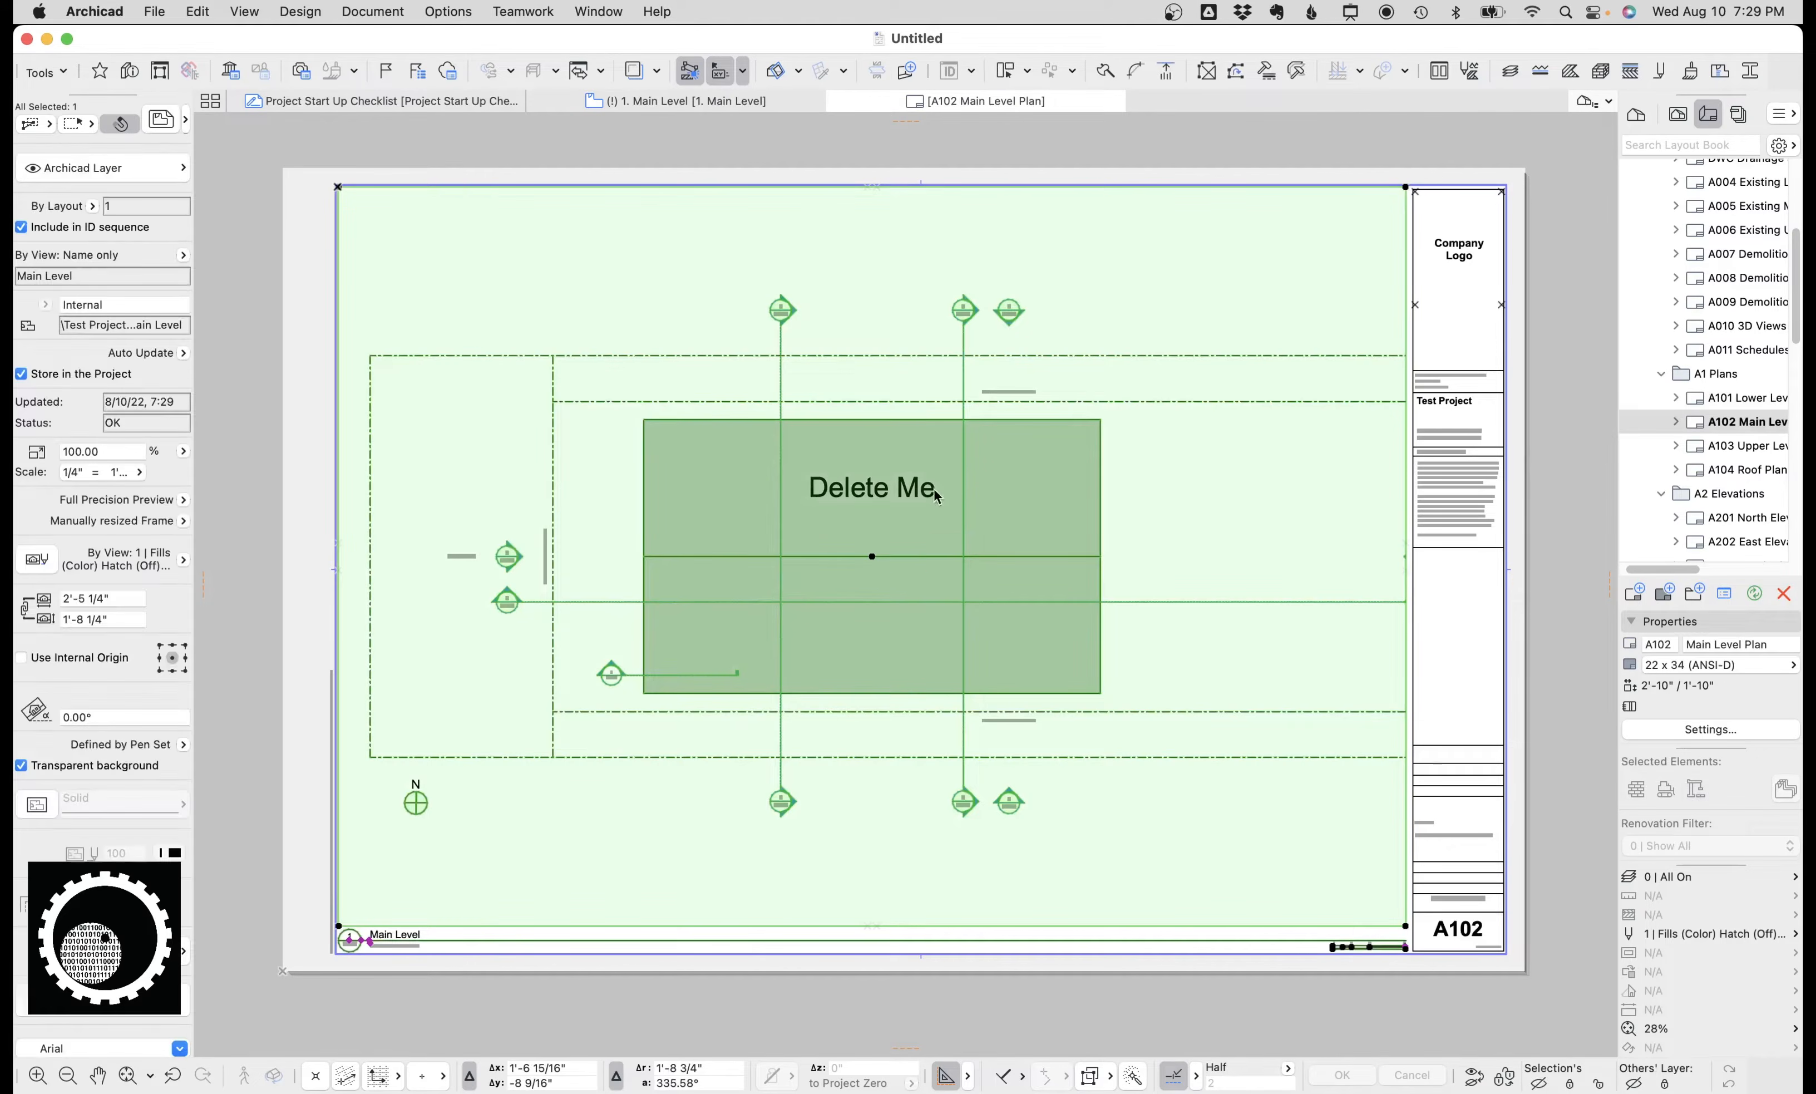
left_click(872, 558)
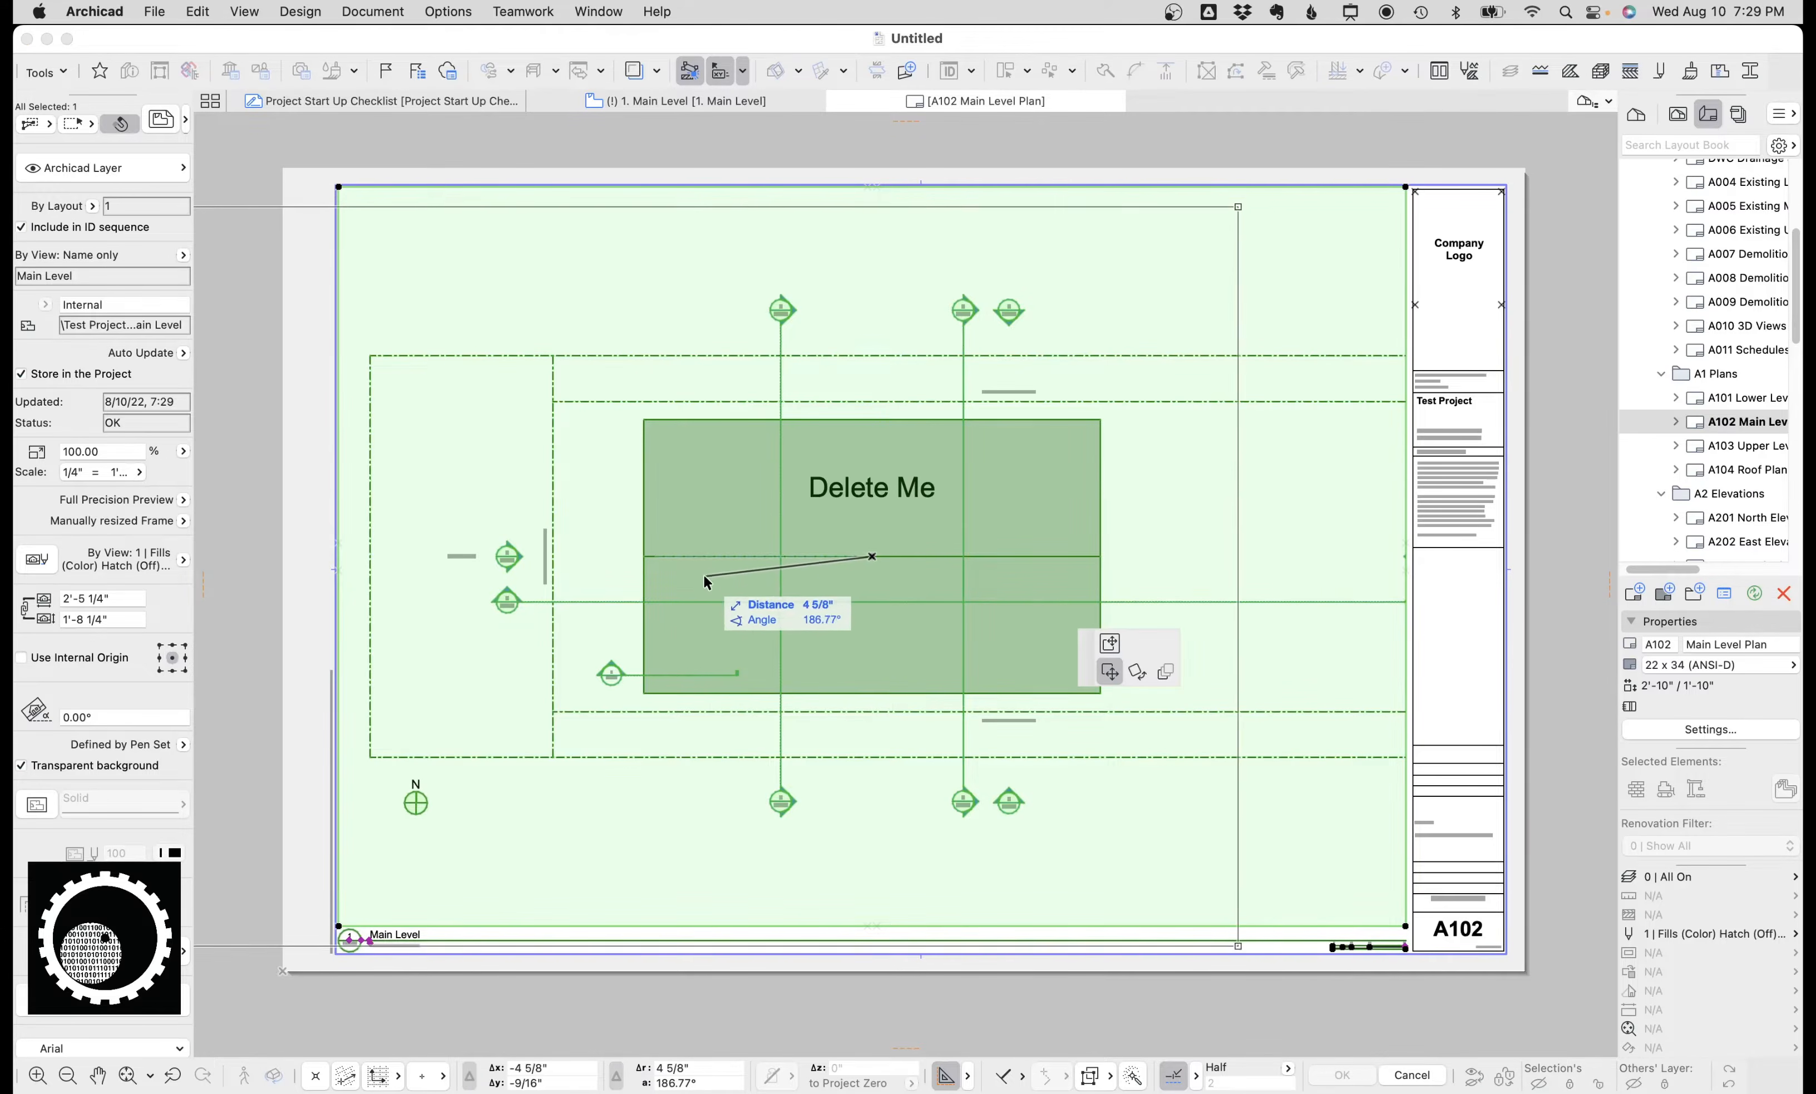
left_click(1109, 643)
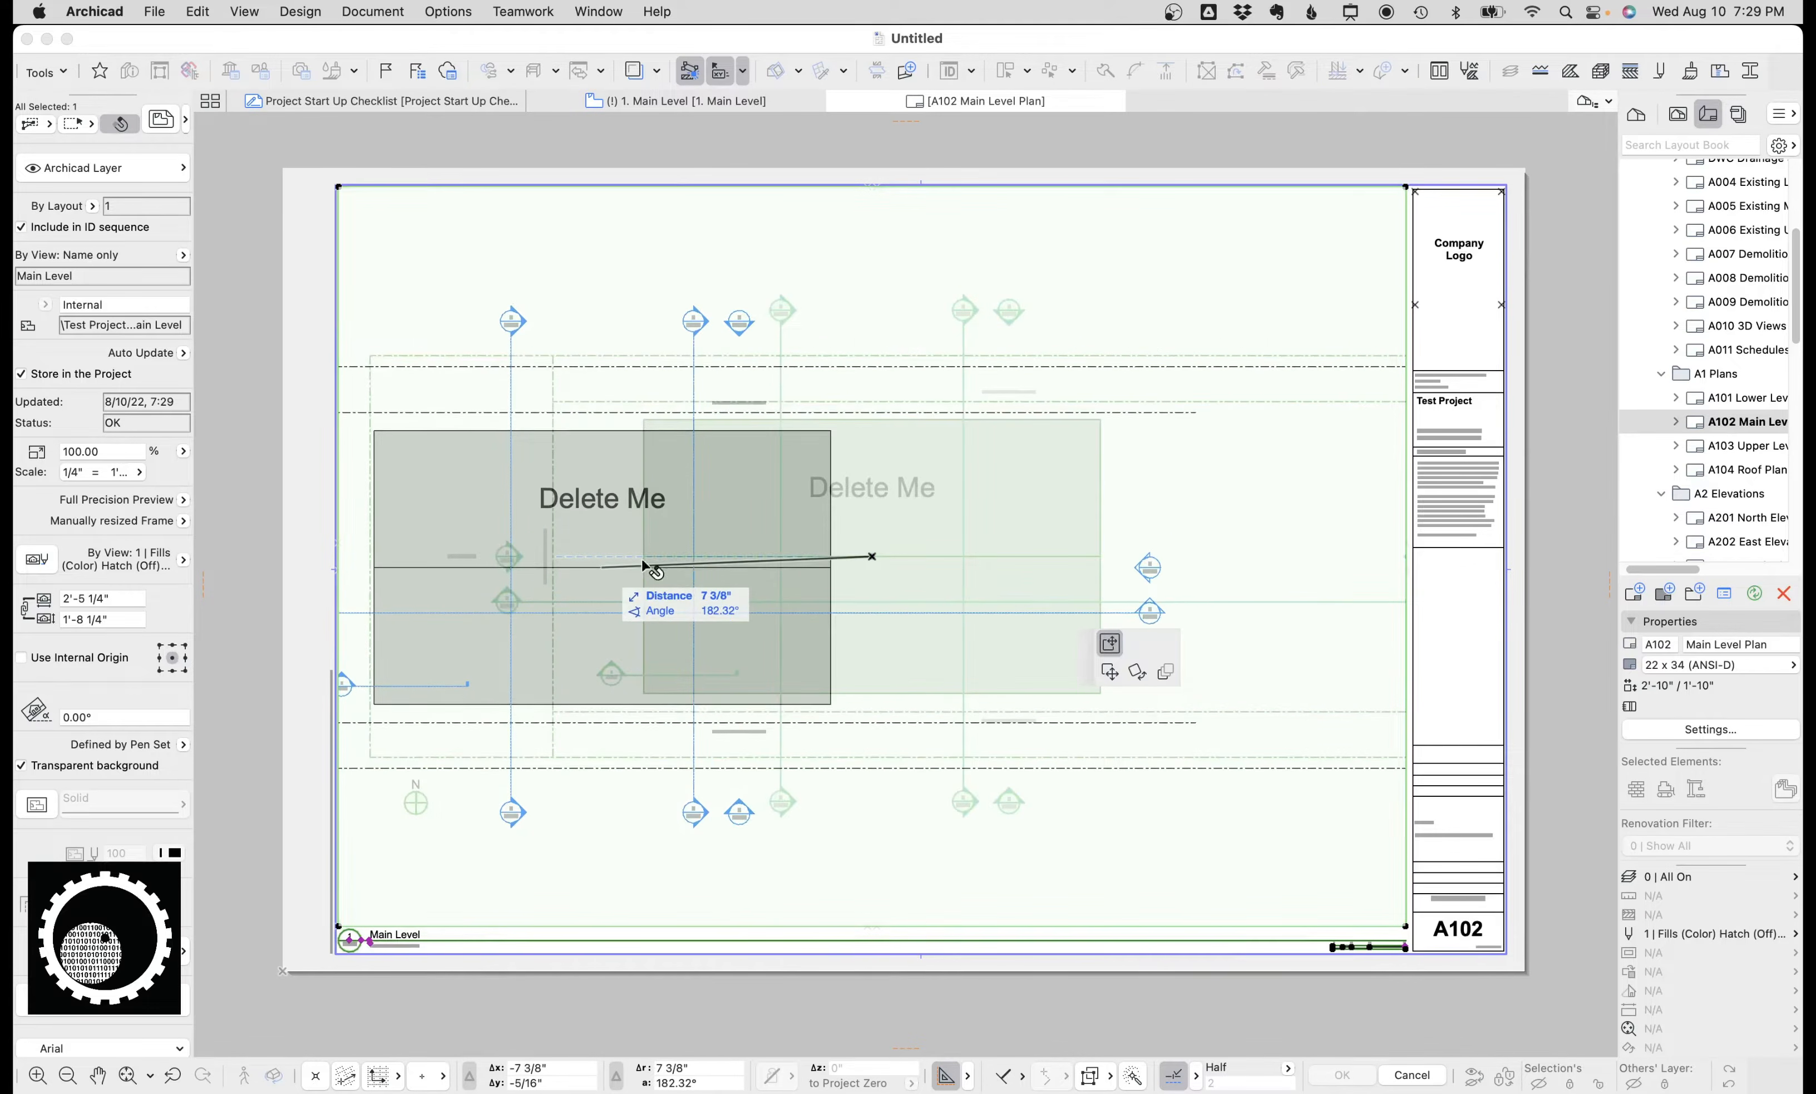
left_click(602, 567)
left_click(1404, 339)
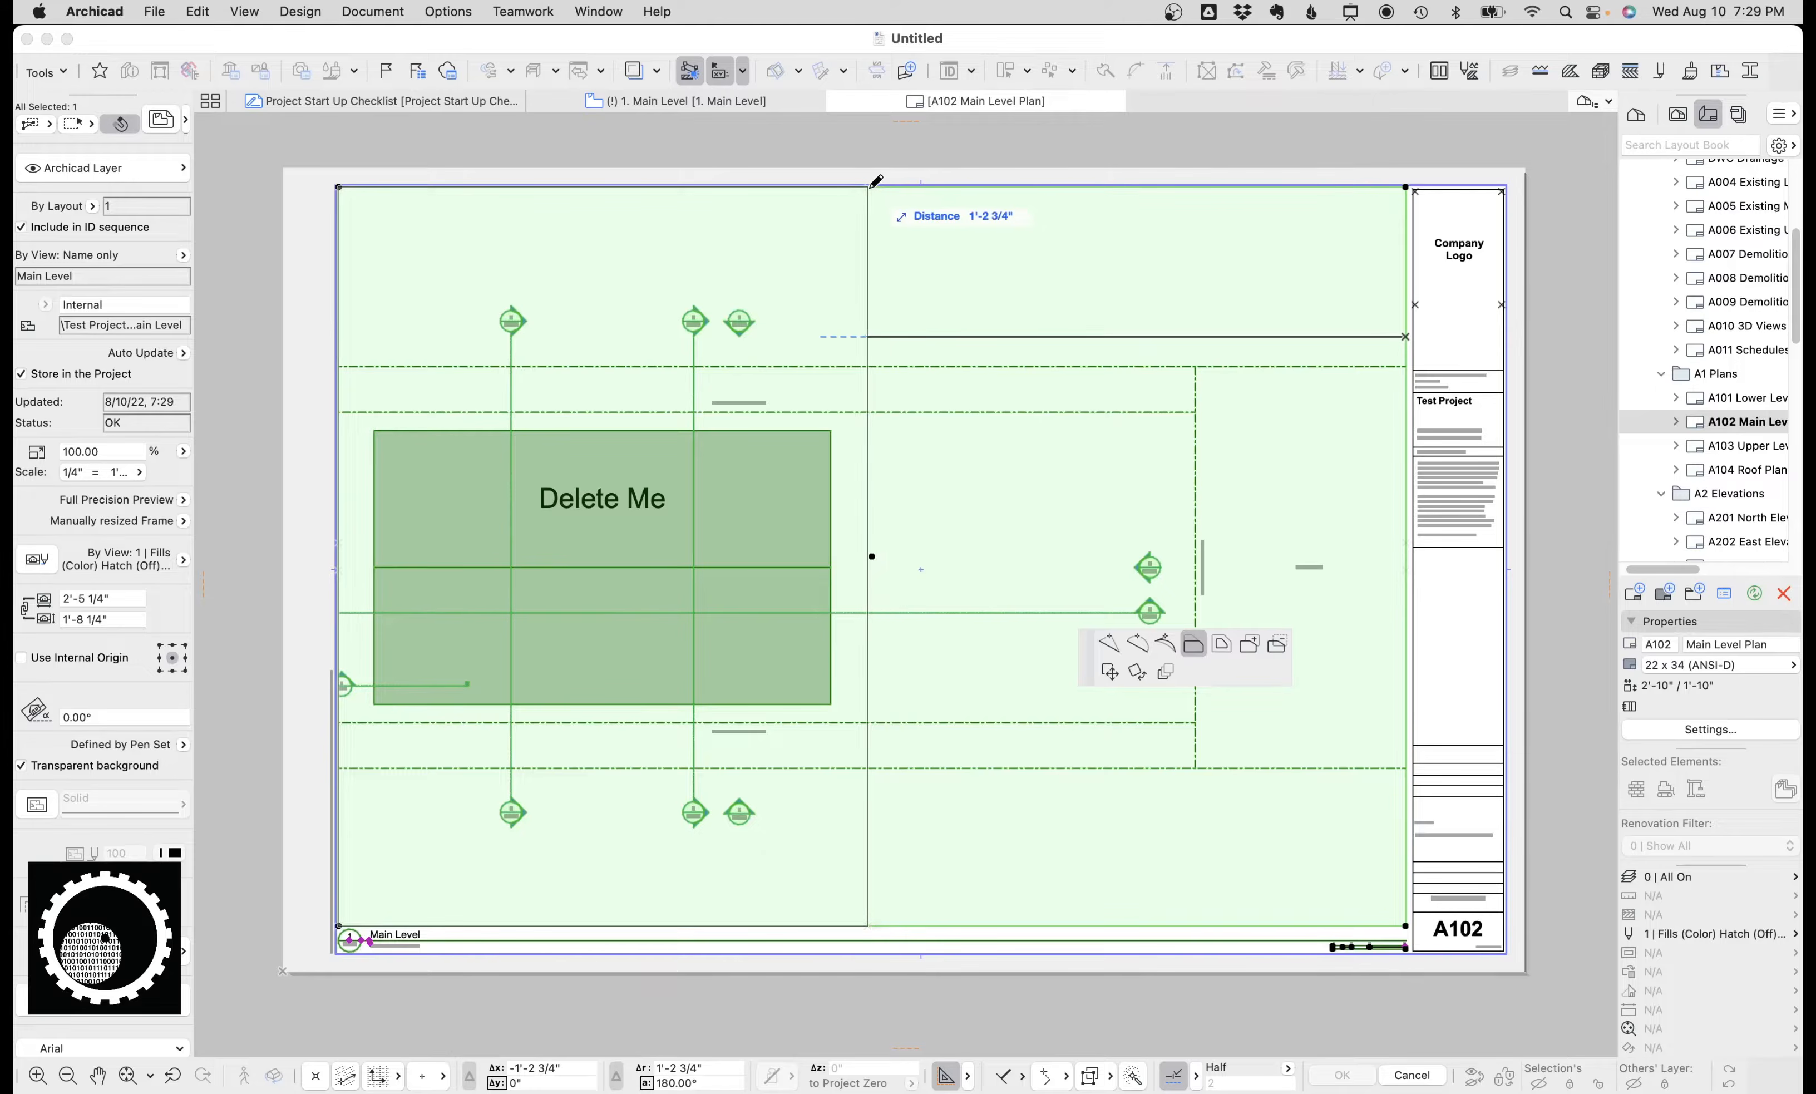
left_click(869, 193)
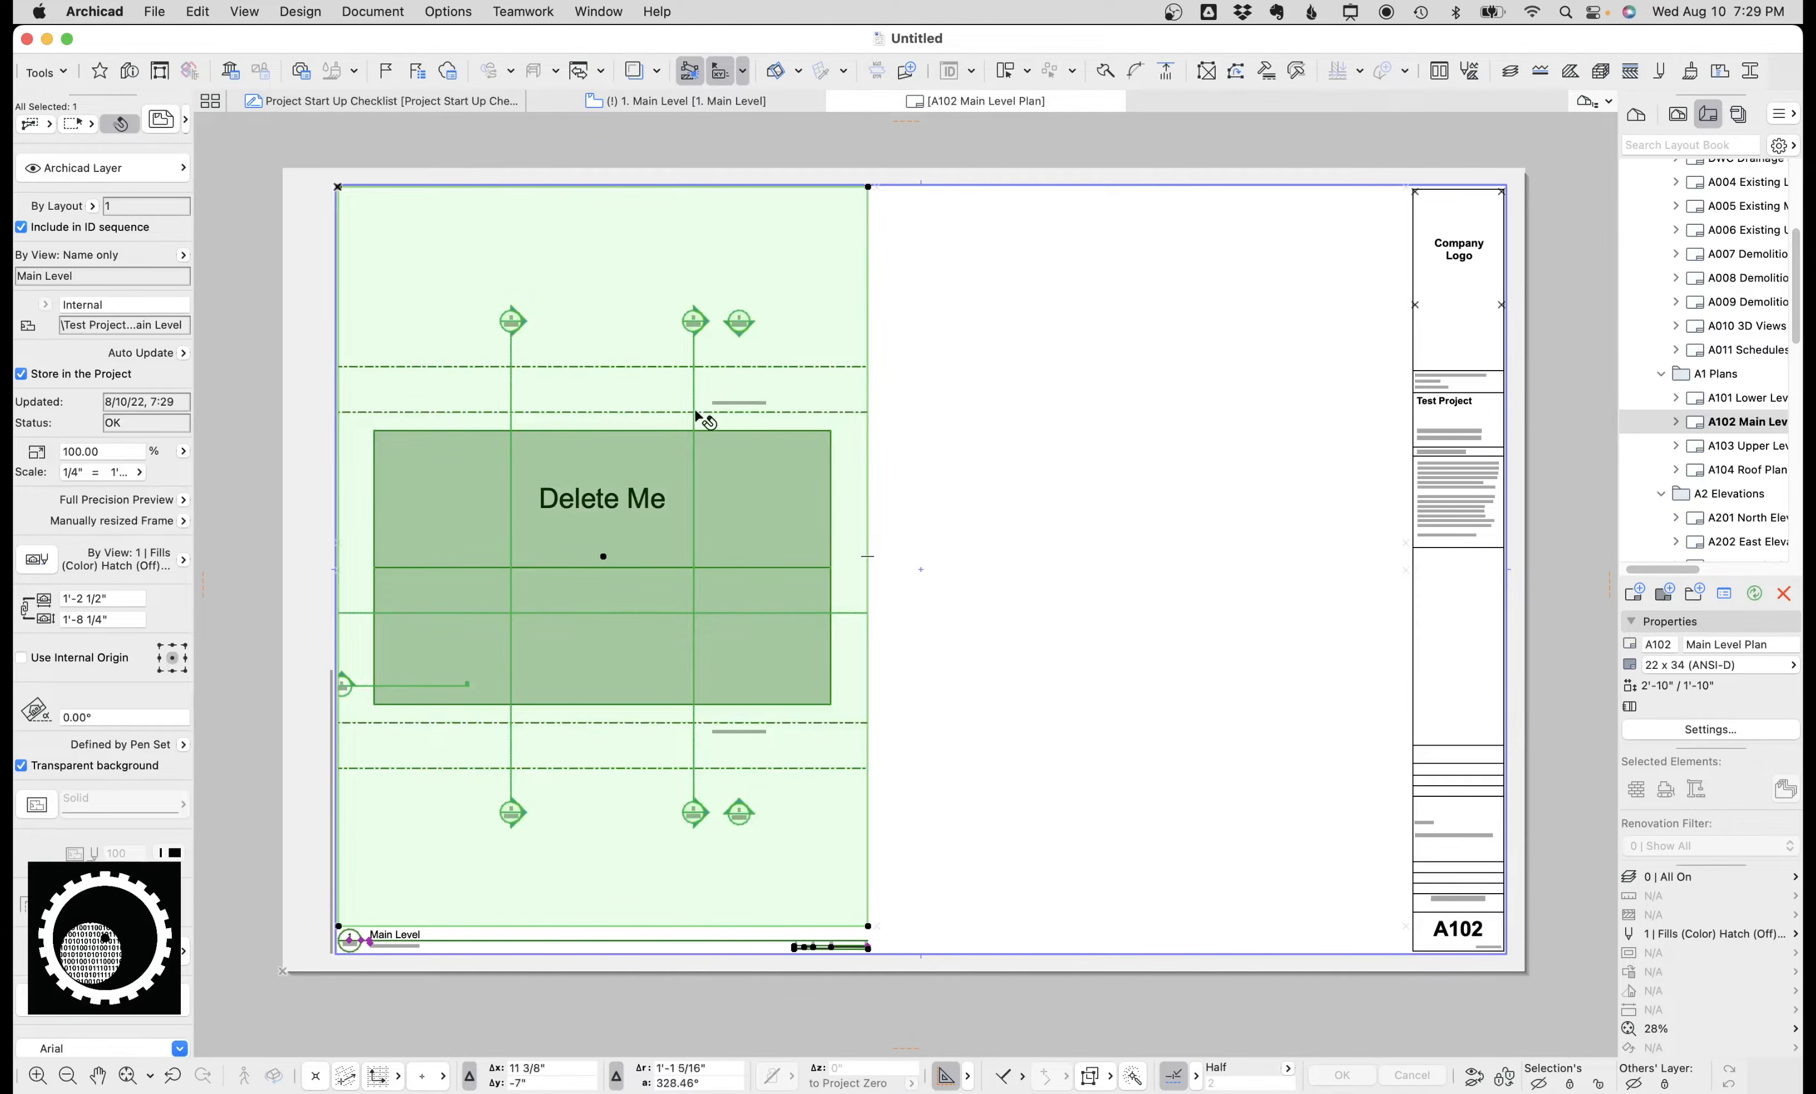
left_click(698, 186)
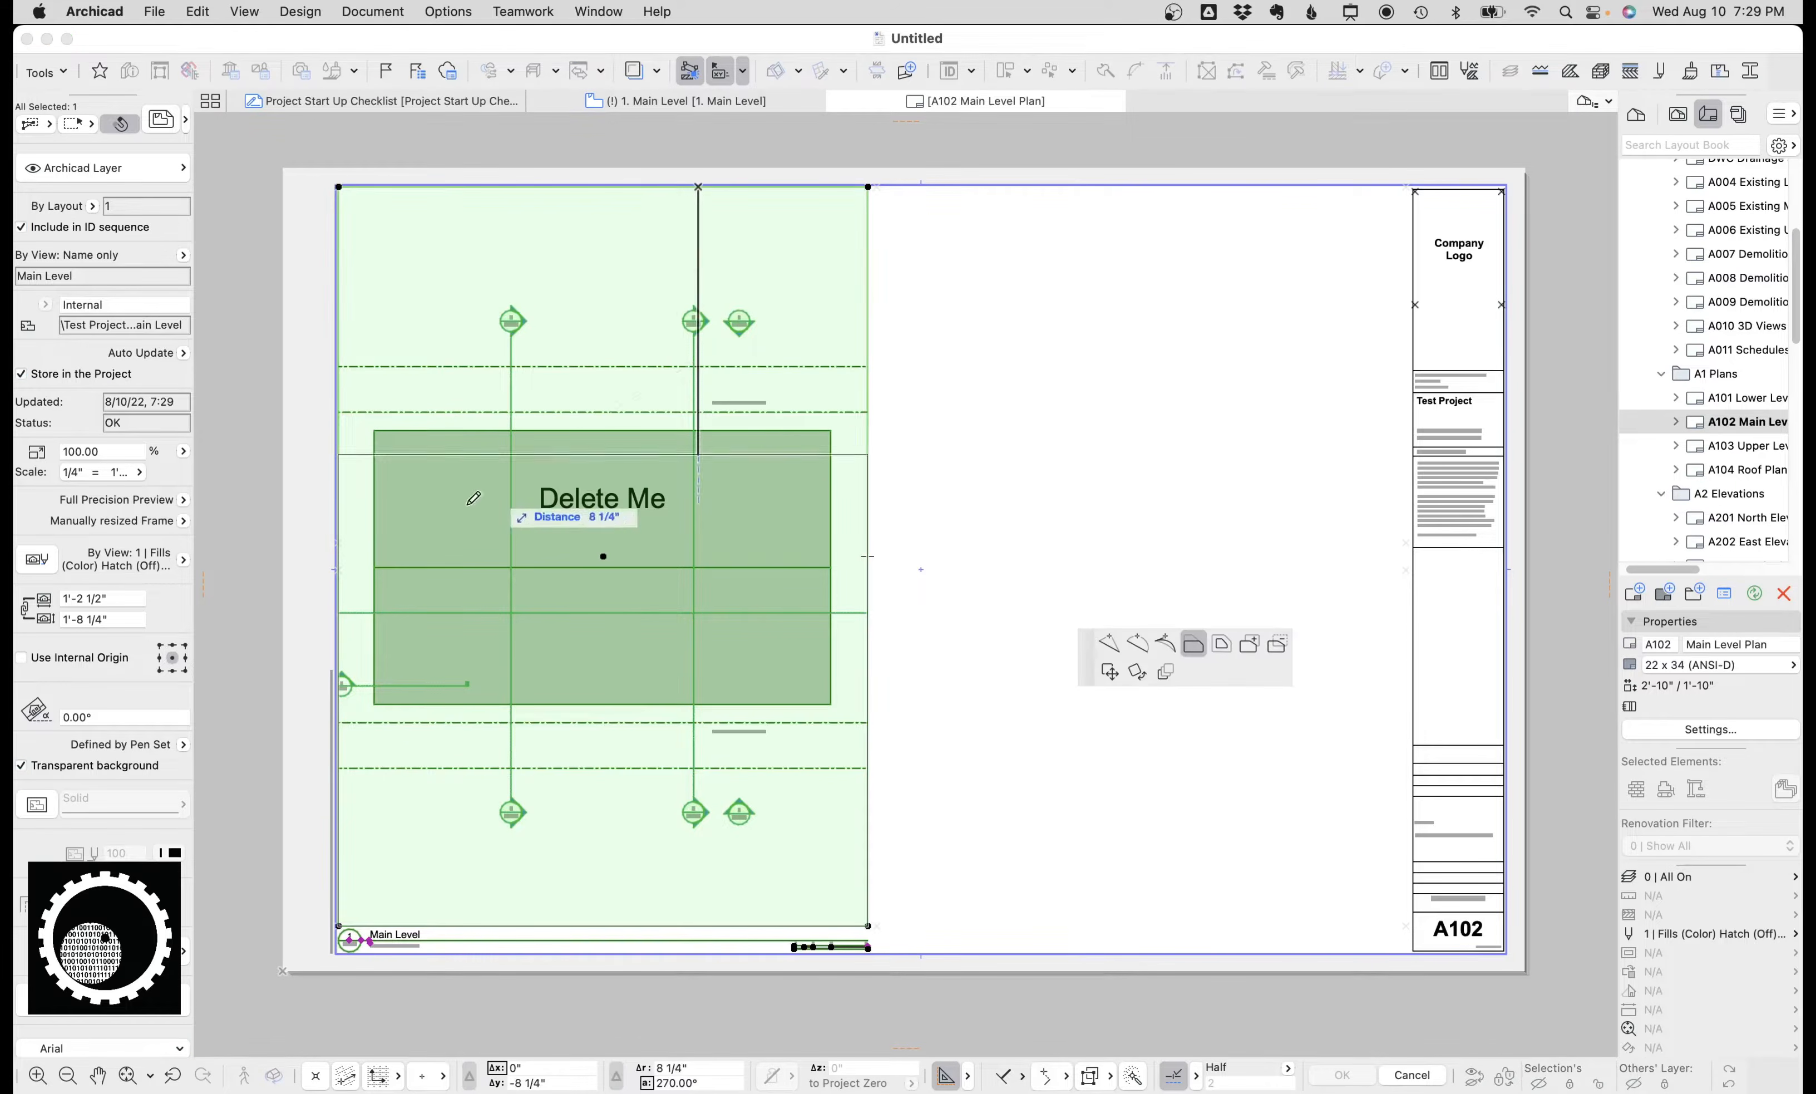
left_click(345, 570)
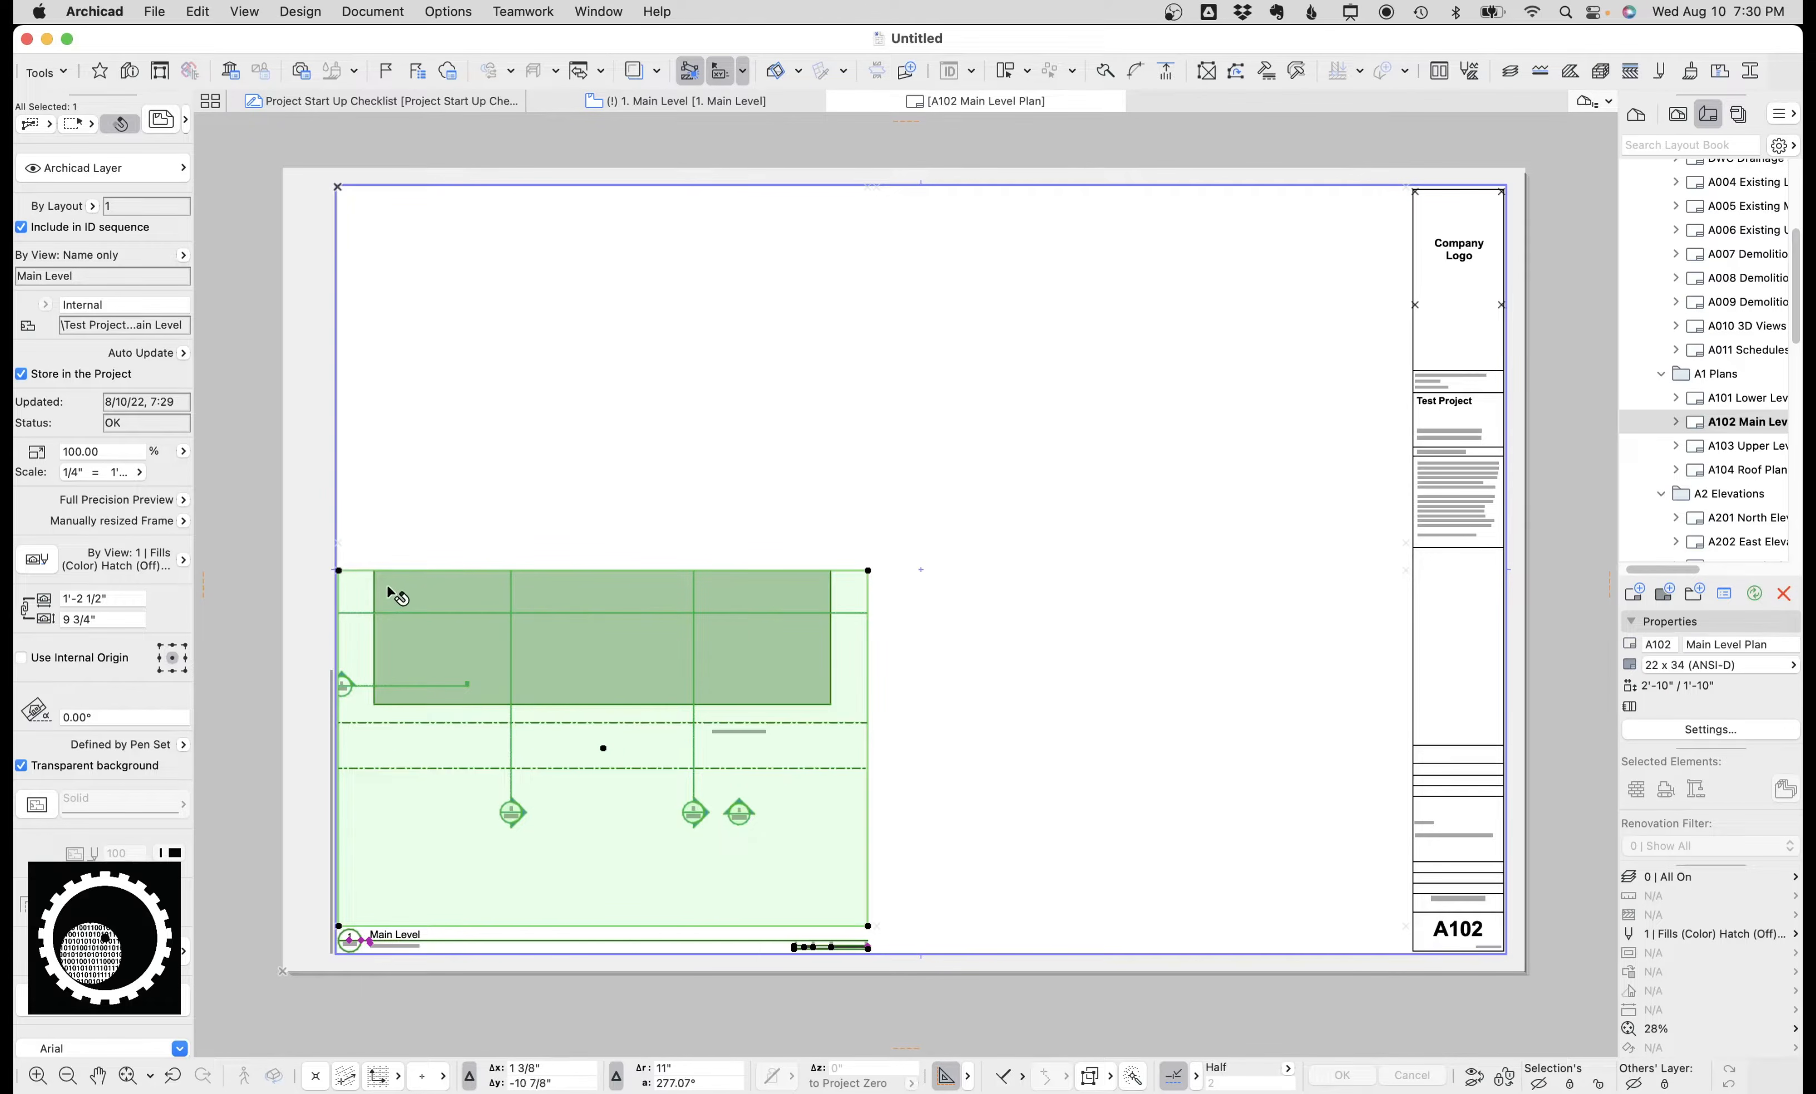
key("super+z")
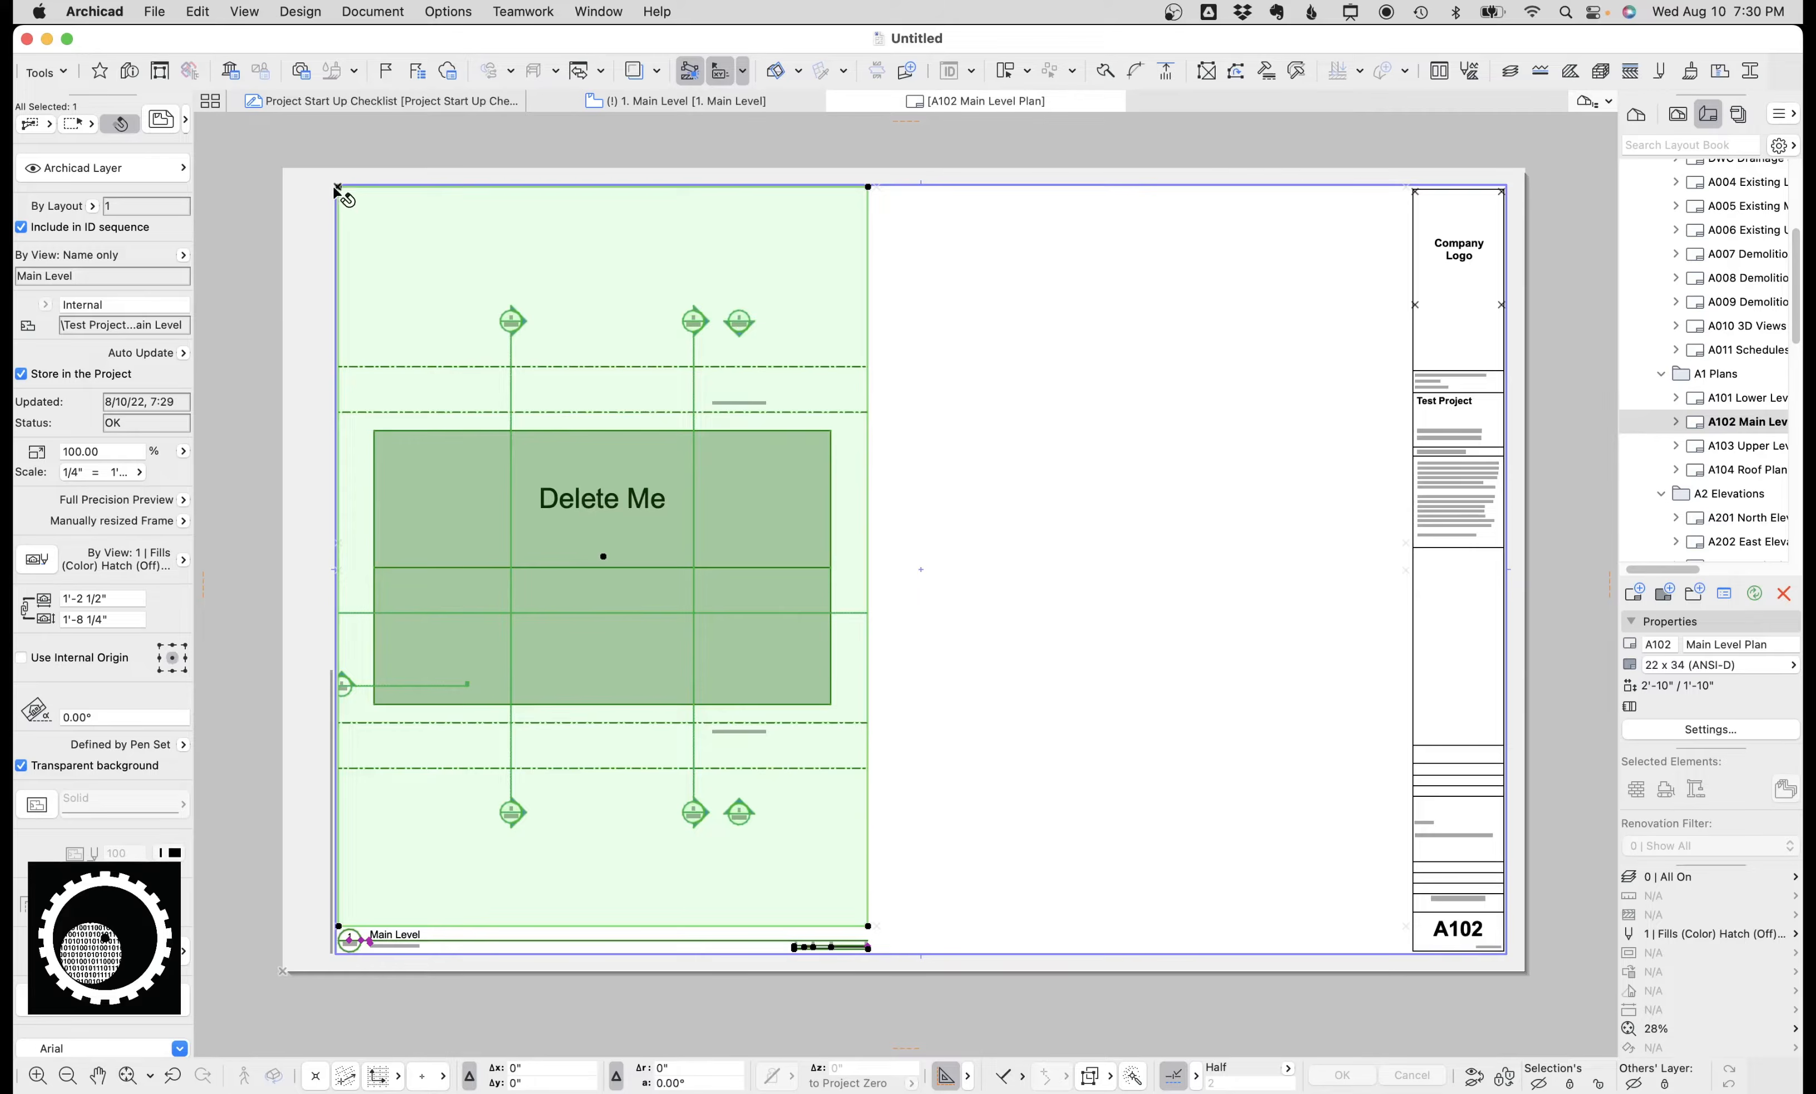
Copy the drawing into the right half of the sheet and link the copy to the 2. Upper Level view.
left_click_drag(338, 189, 885, 194)
right_click(1062, 421)
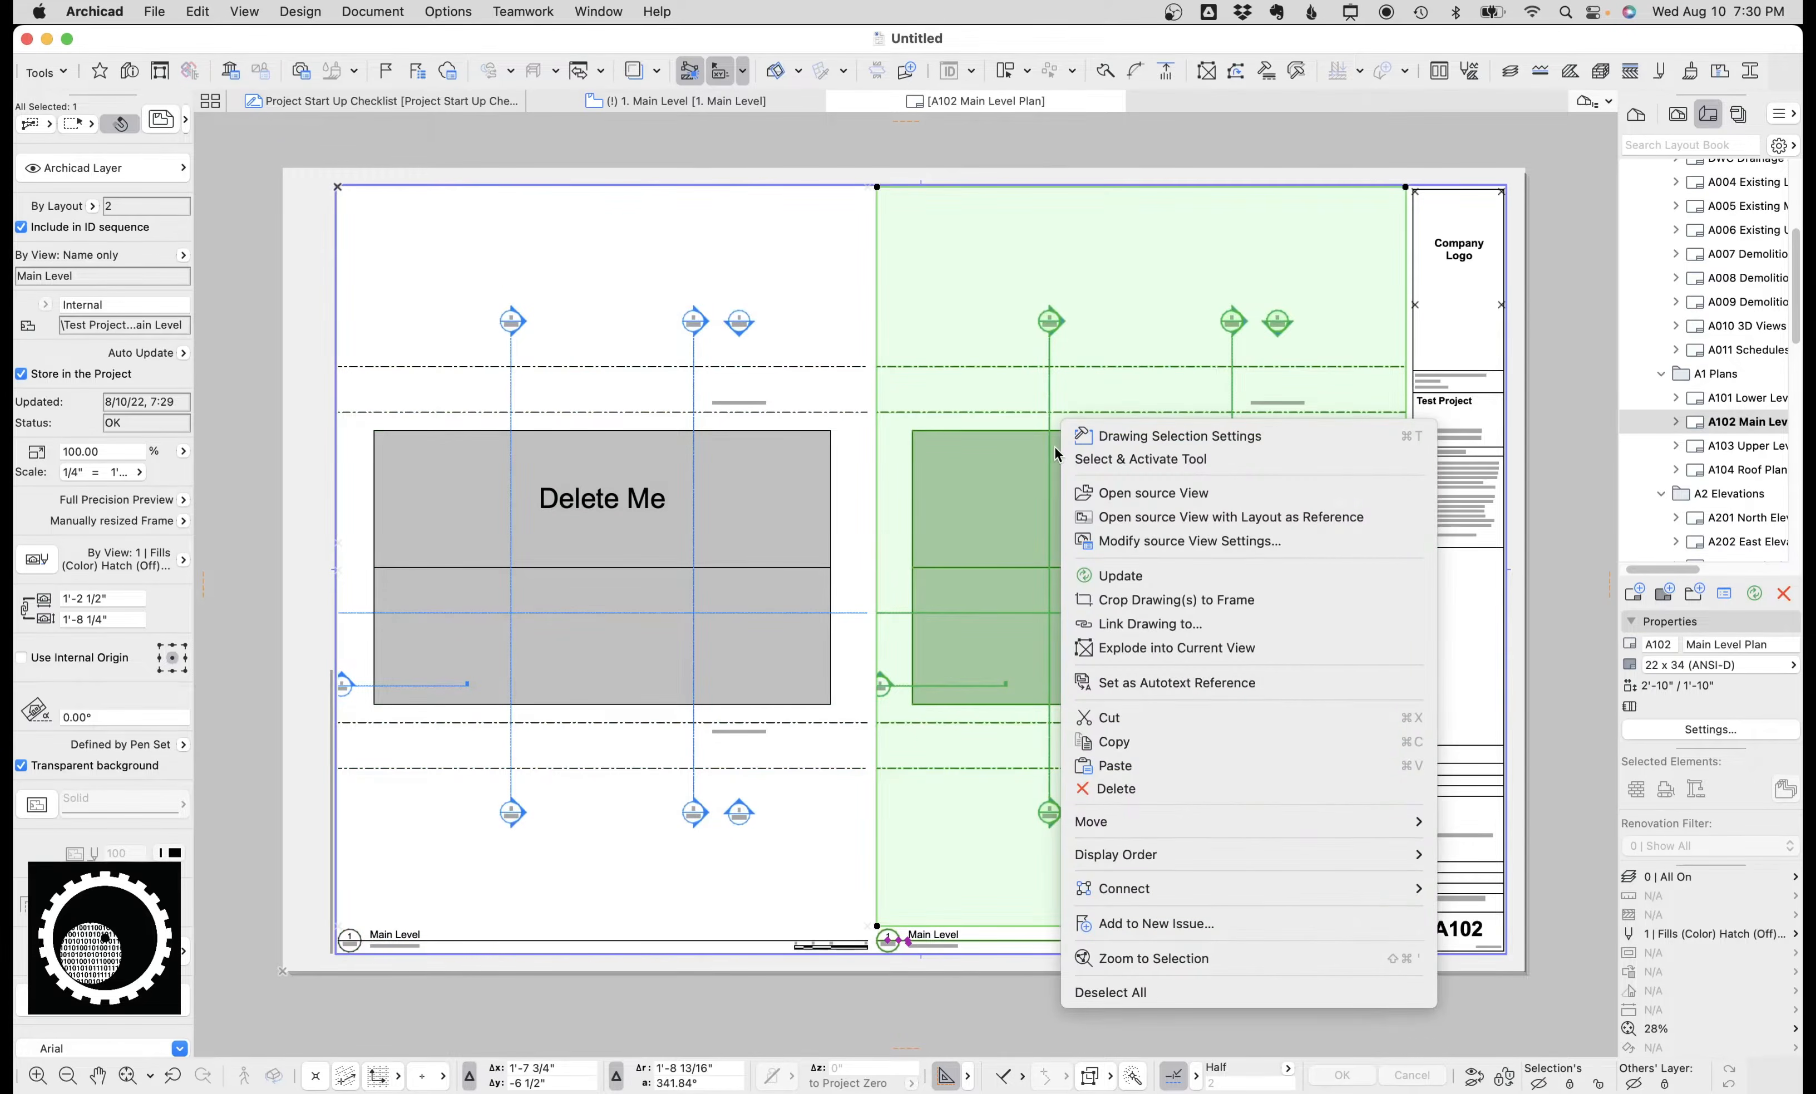
left_click(1189, 626)
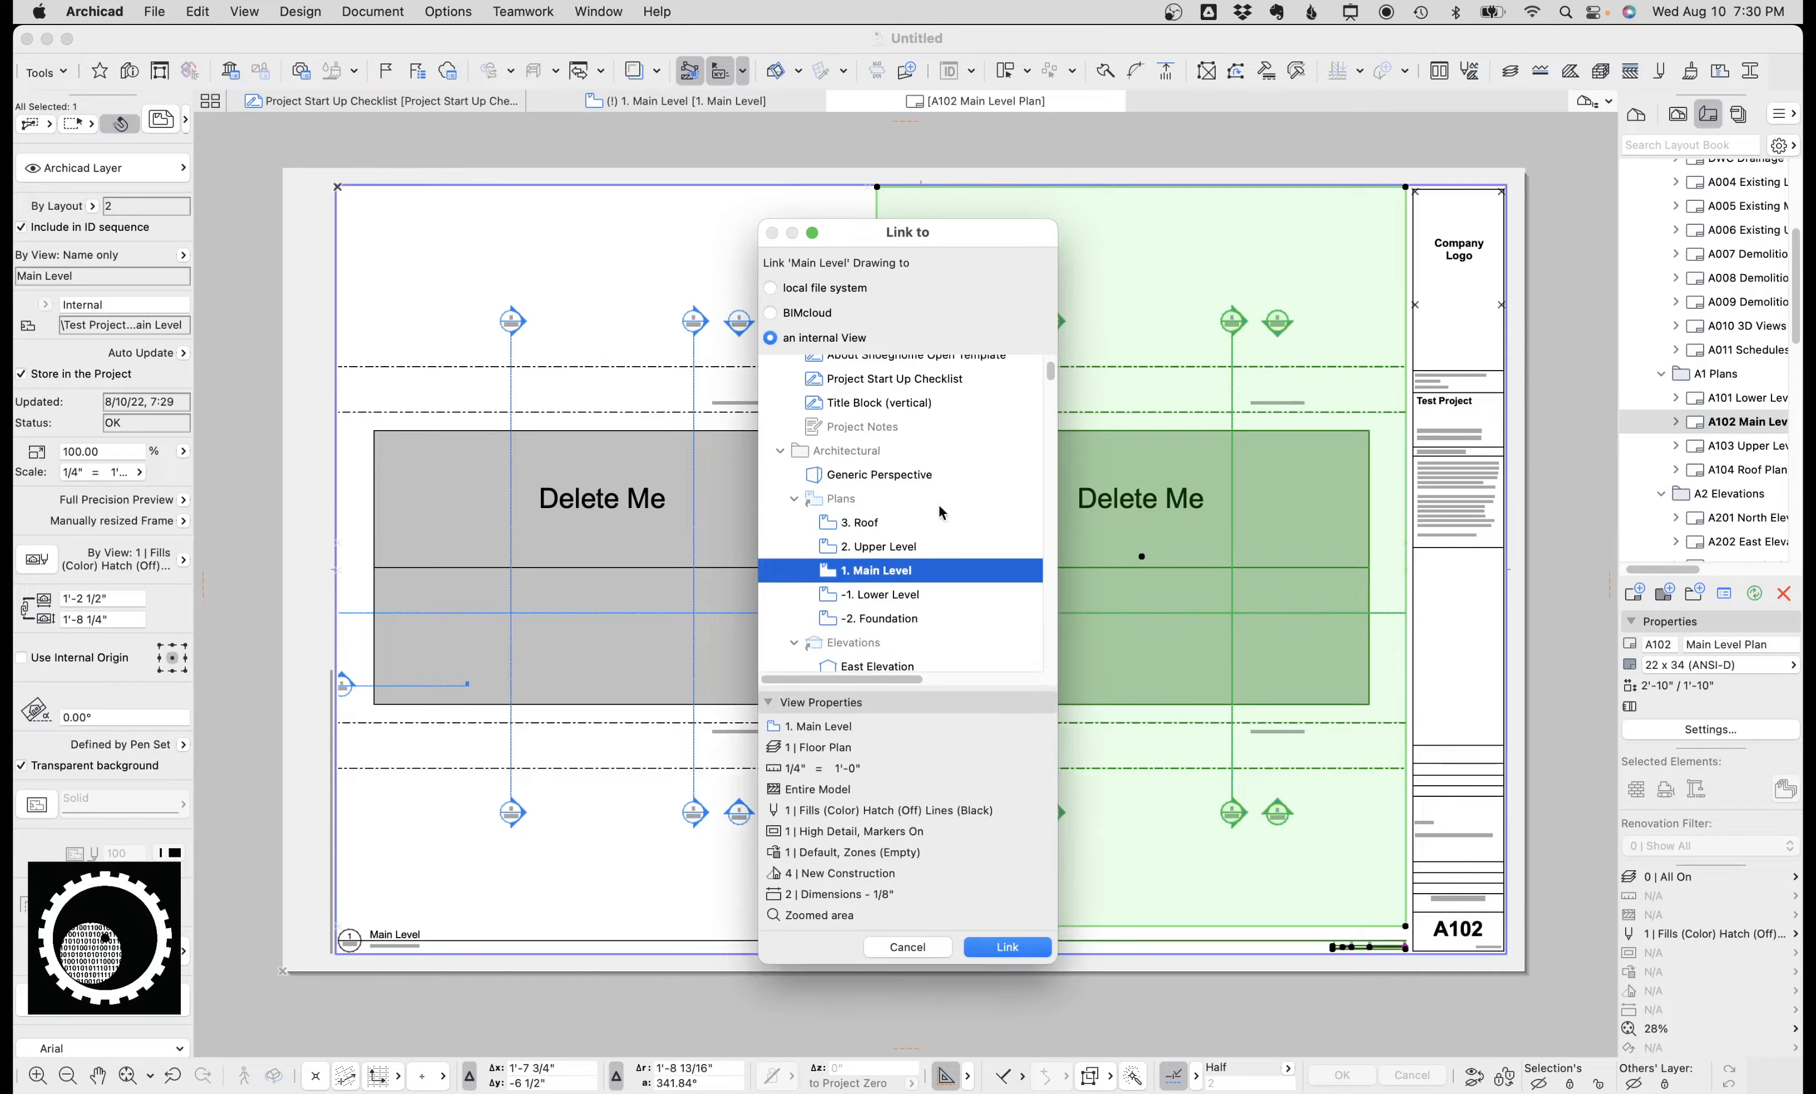
key("Return")
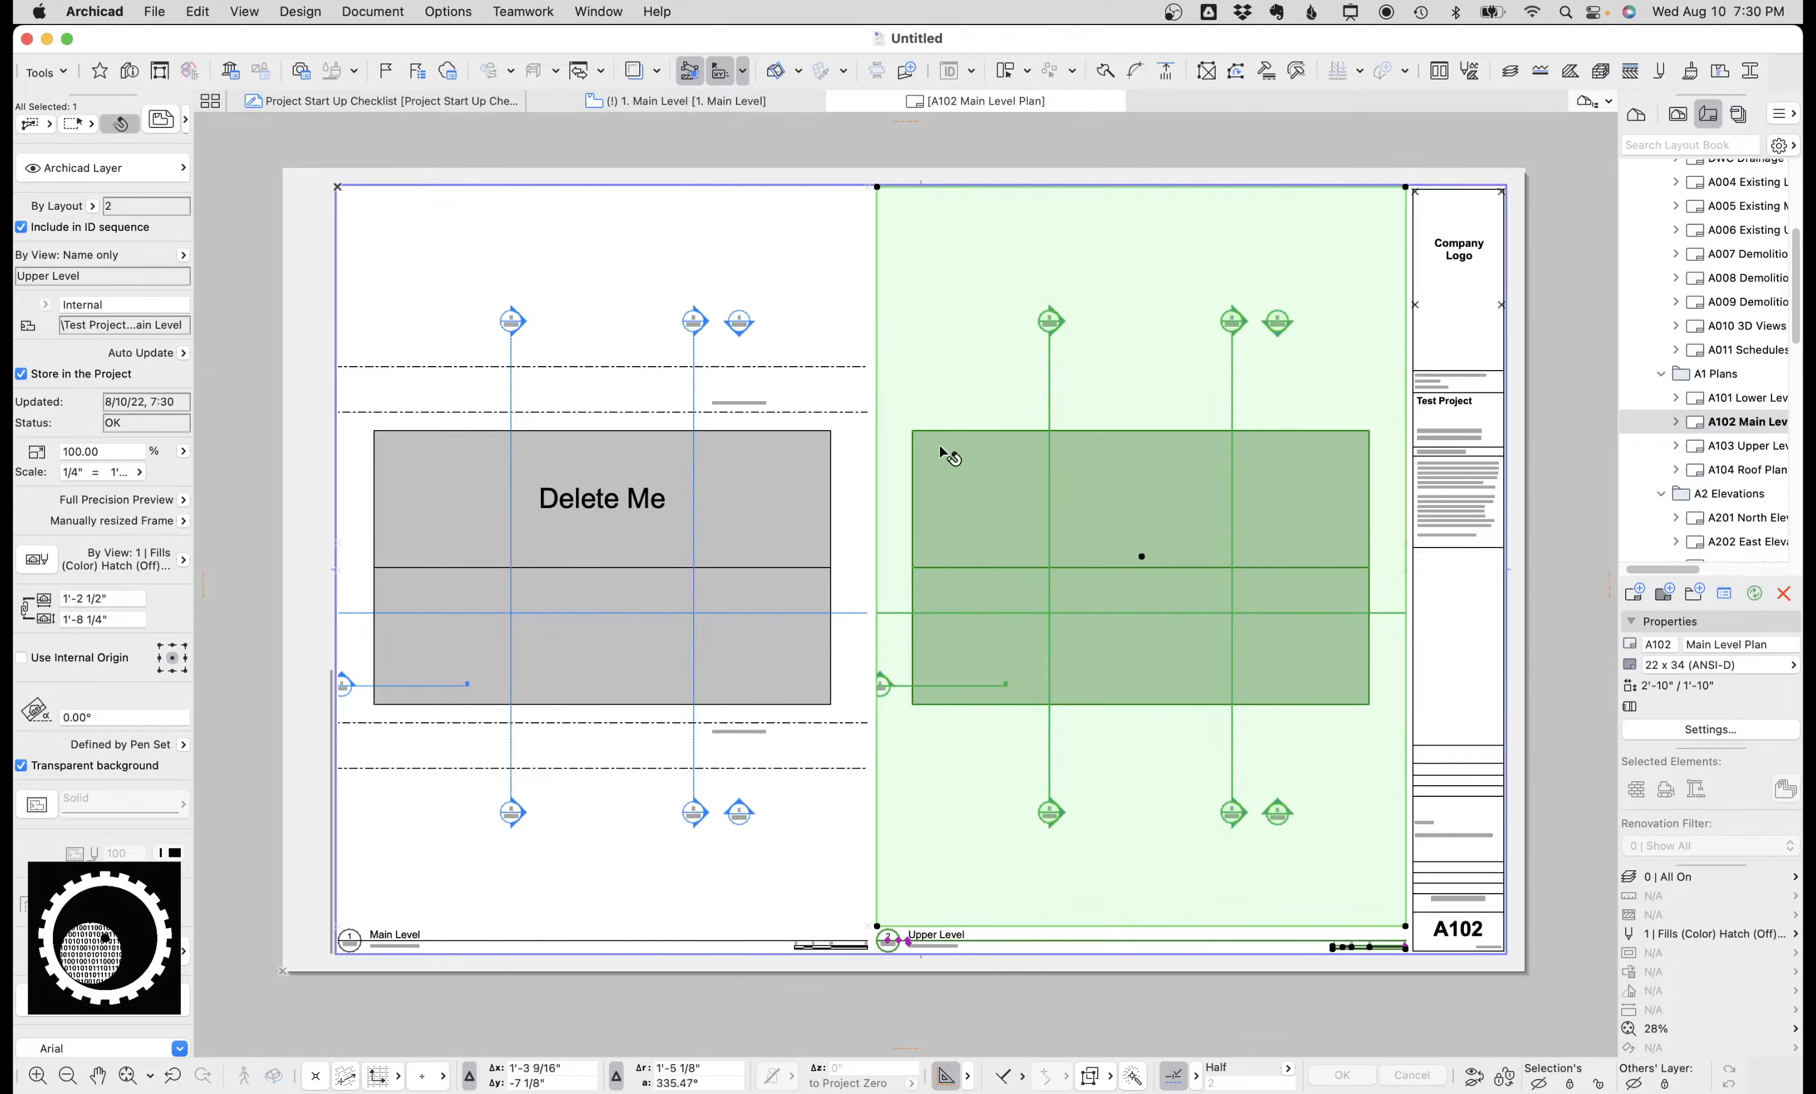
Confirm the right drawing on A102 is linked to the 2. Upper Level view.
left_click(753, 468)
left_click(1050, 464, "shift")
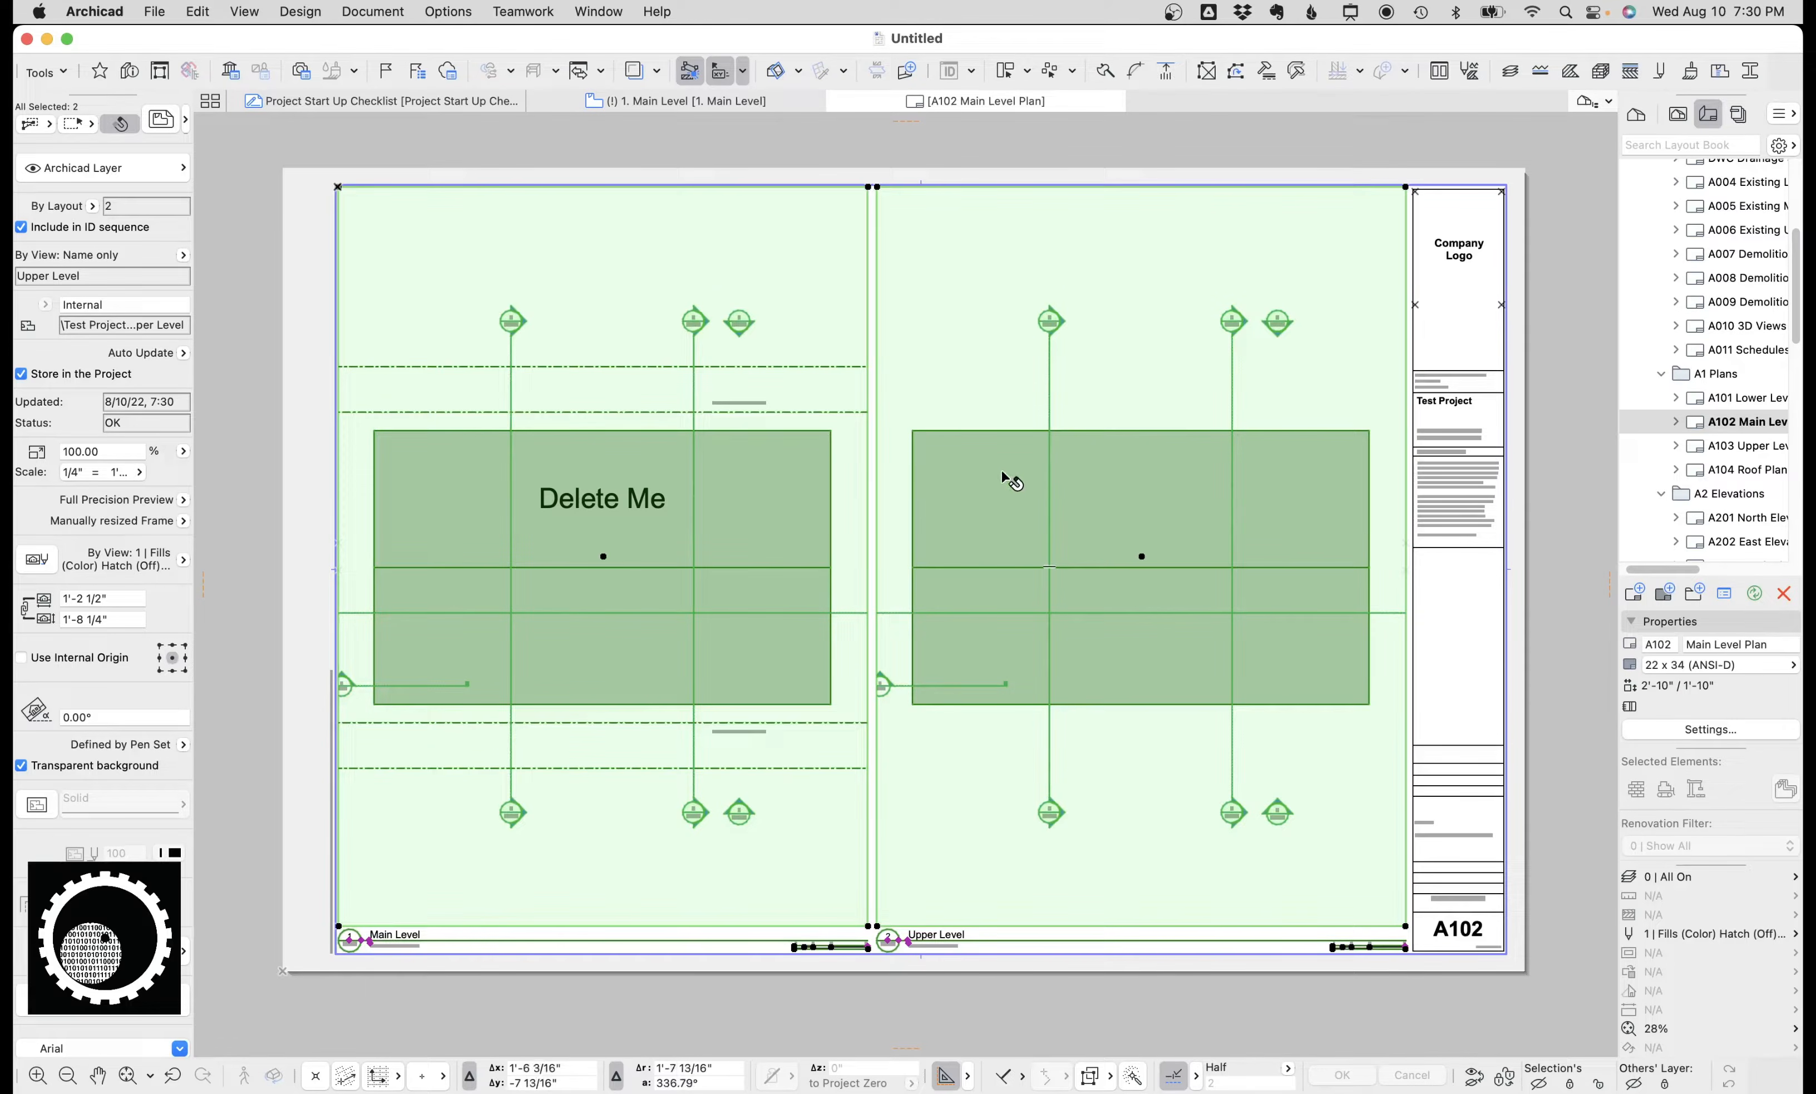
left_click(981, 265)
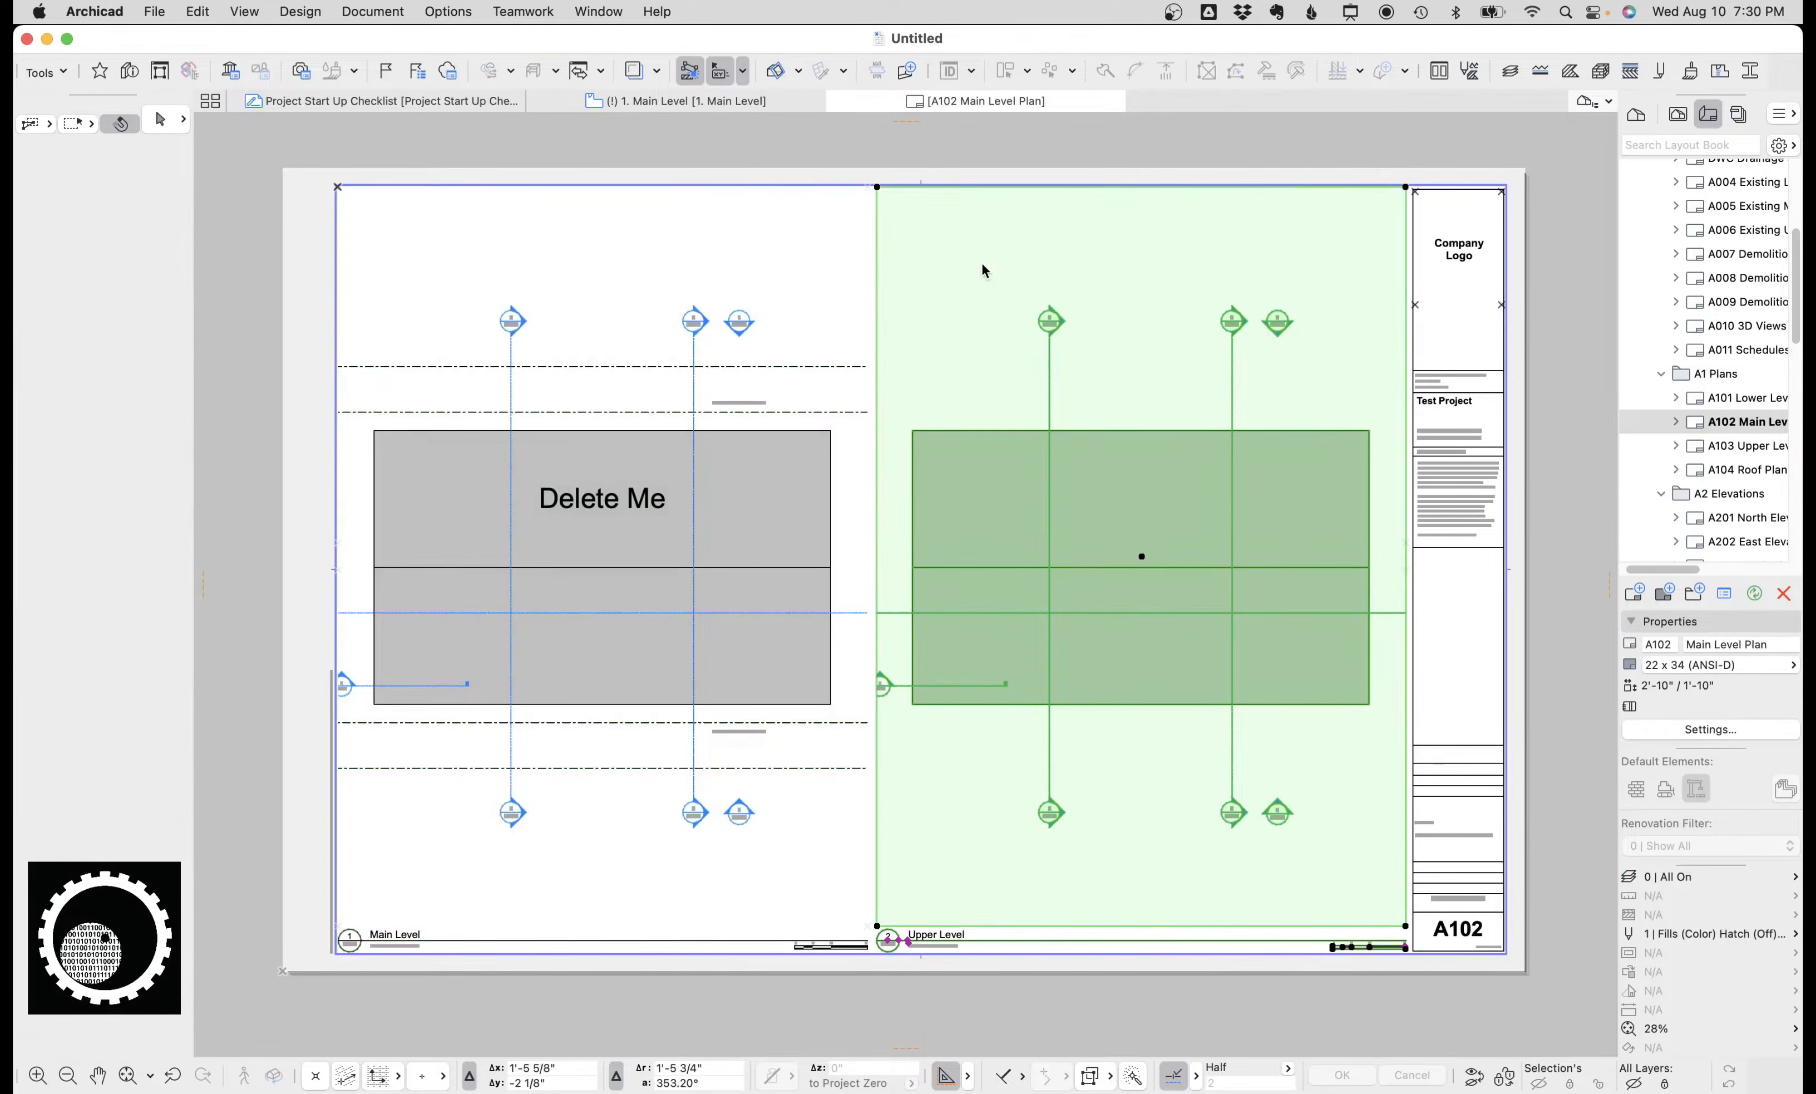
right_click(982, 261)
left_click(1073, 464)
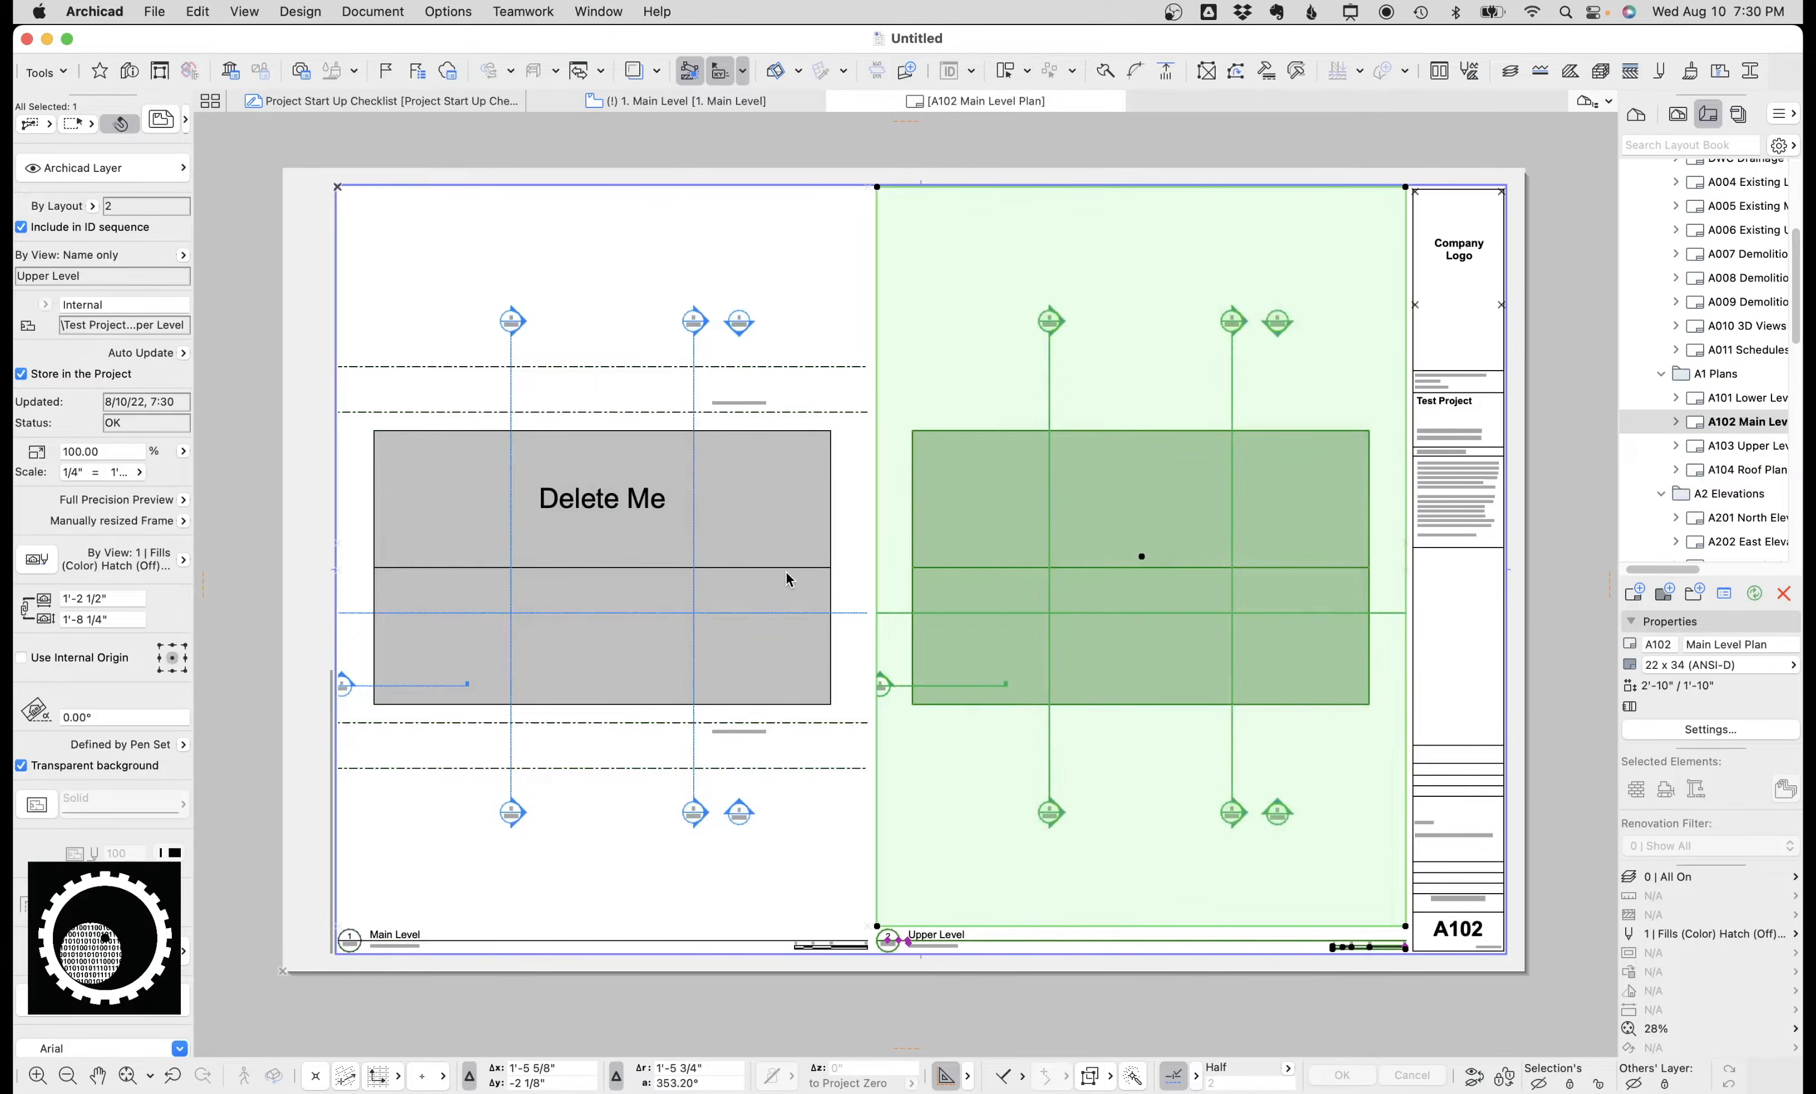
scroll(891, 546, "down", 10)
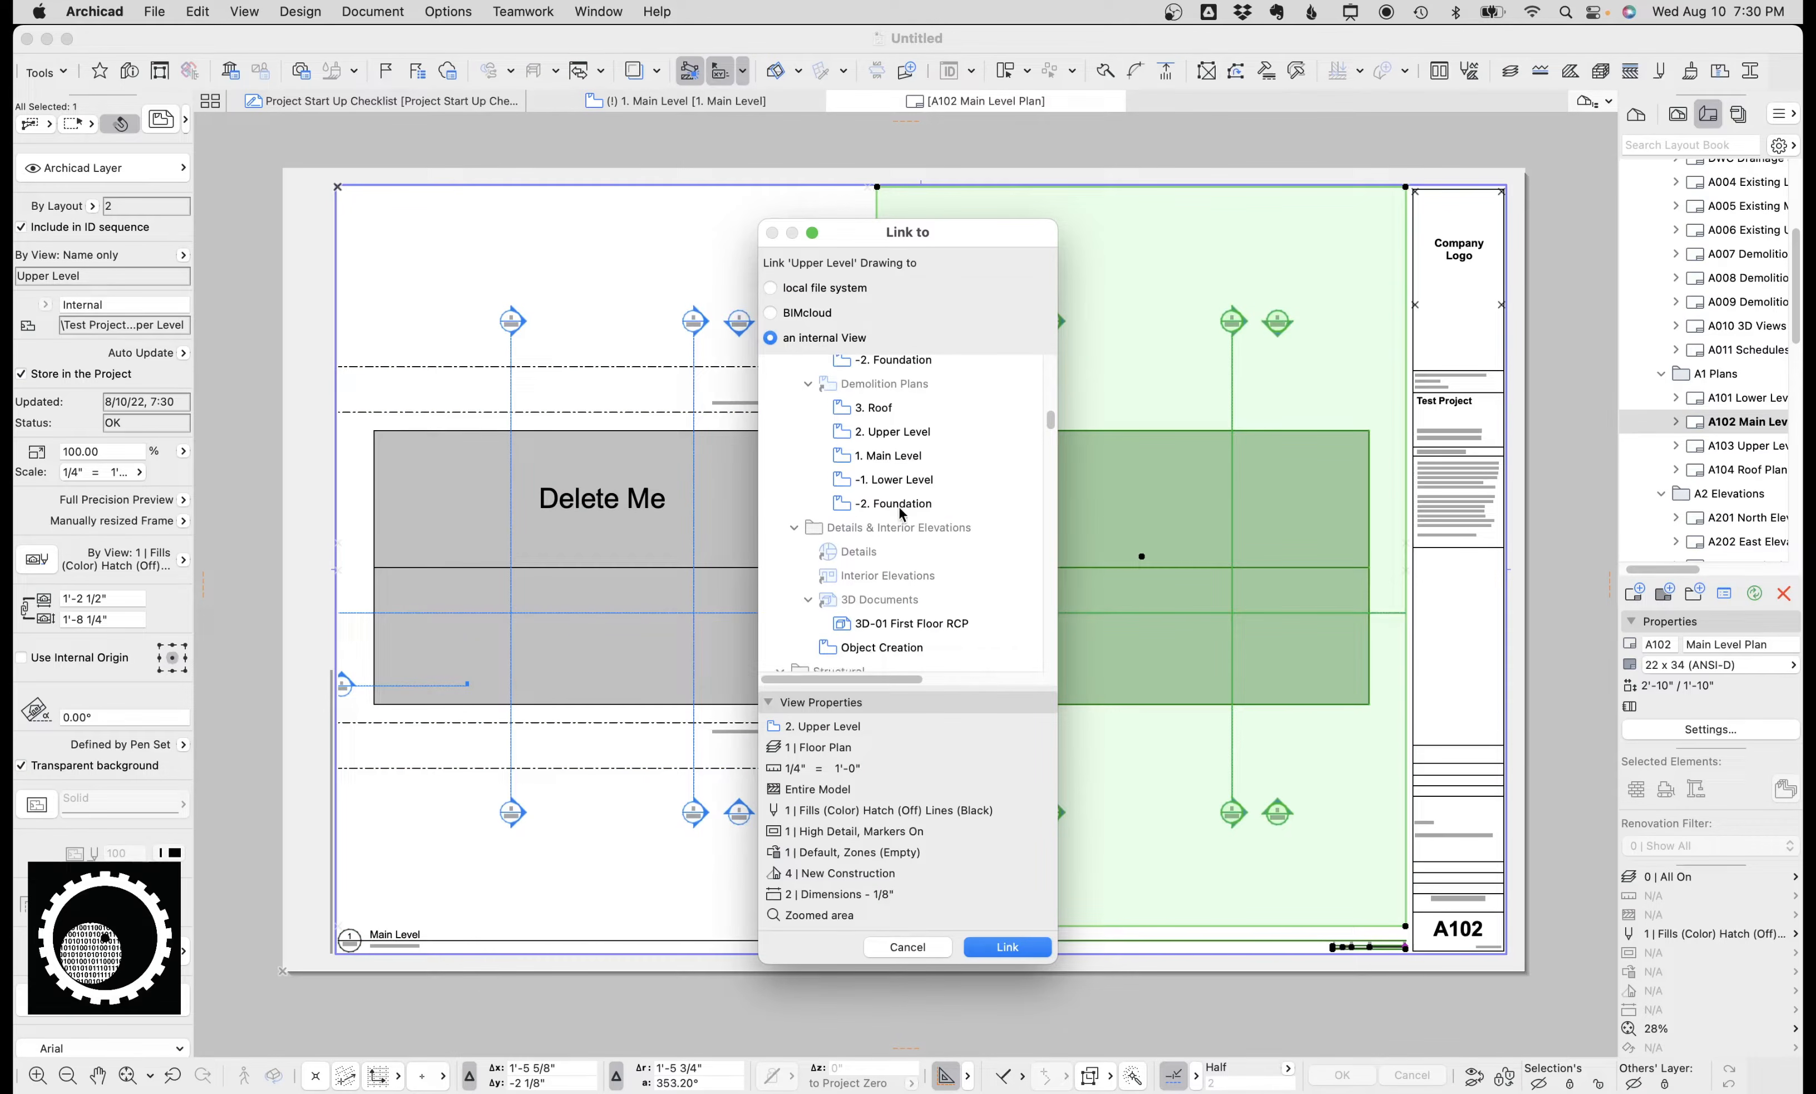
scroll(901, 498, "down", 5)
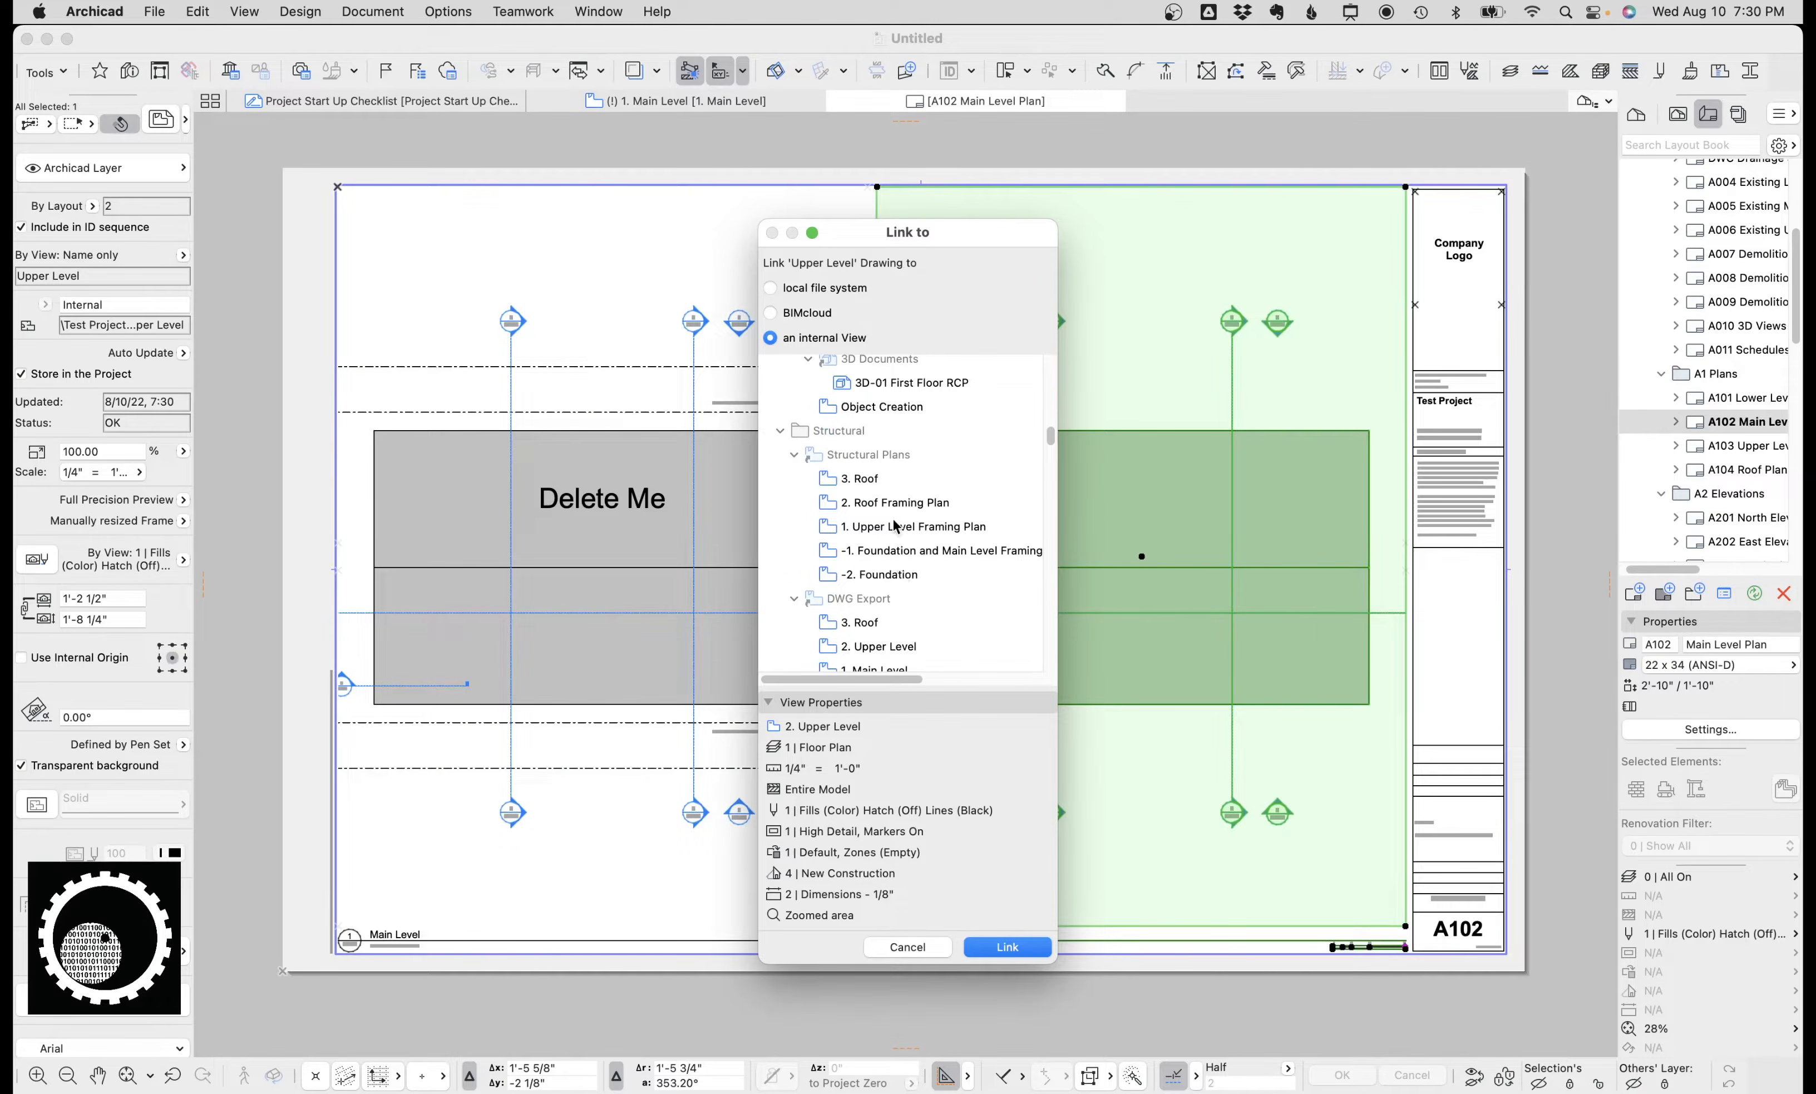
key("Return")
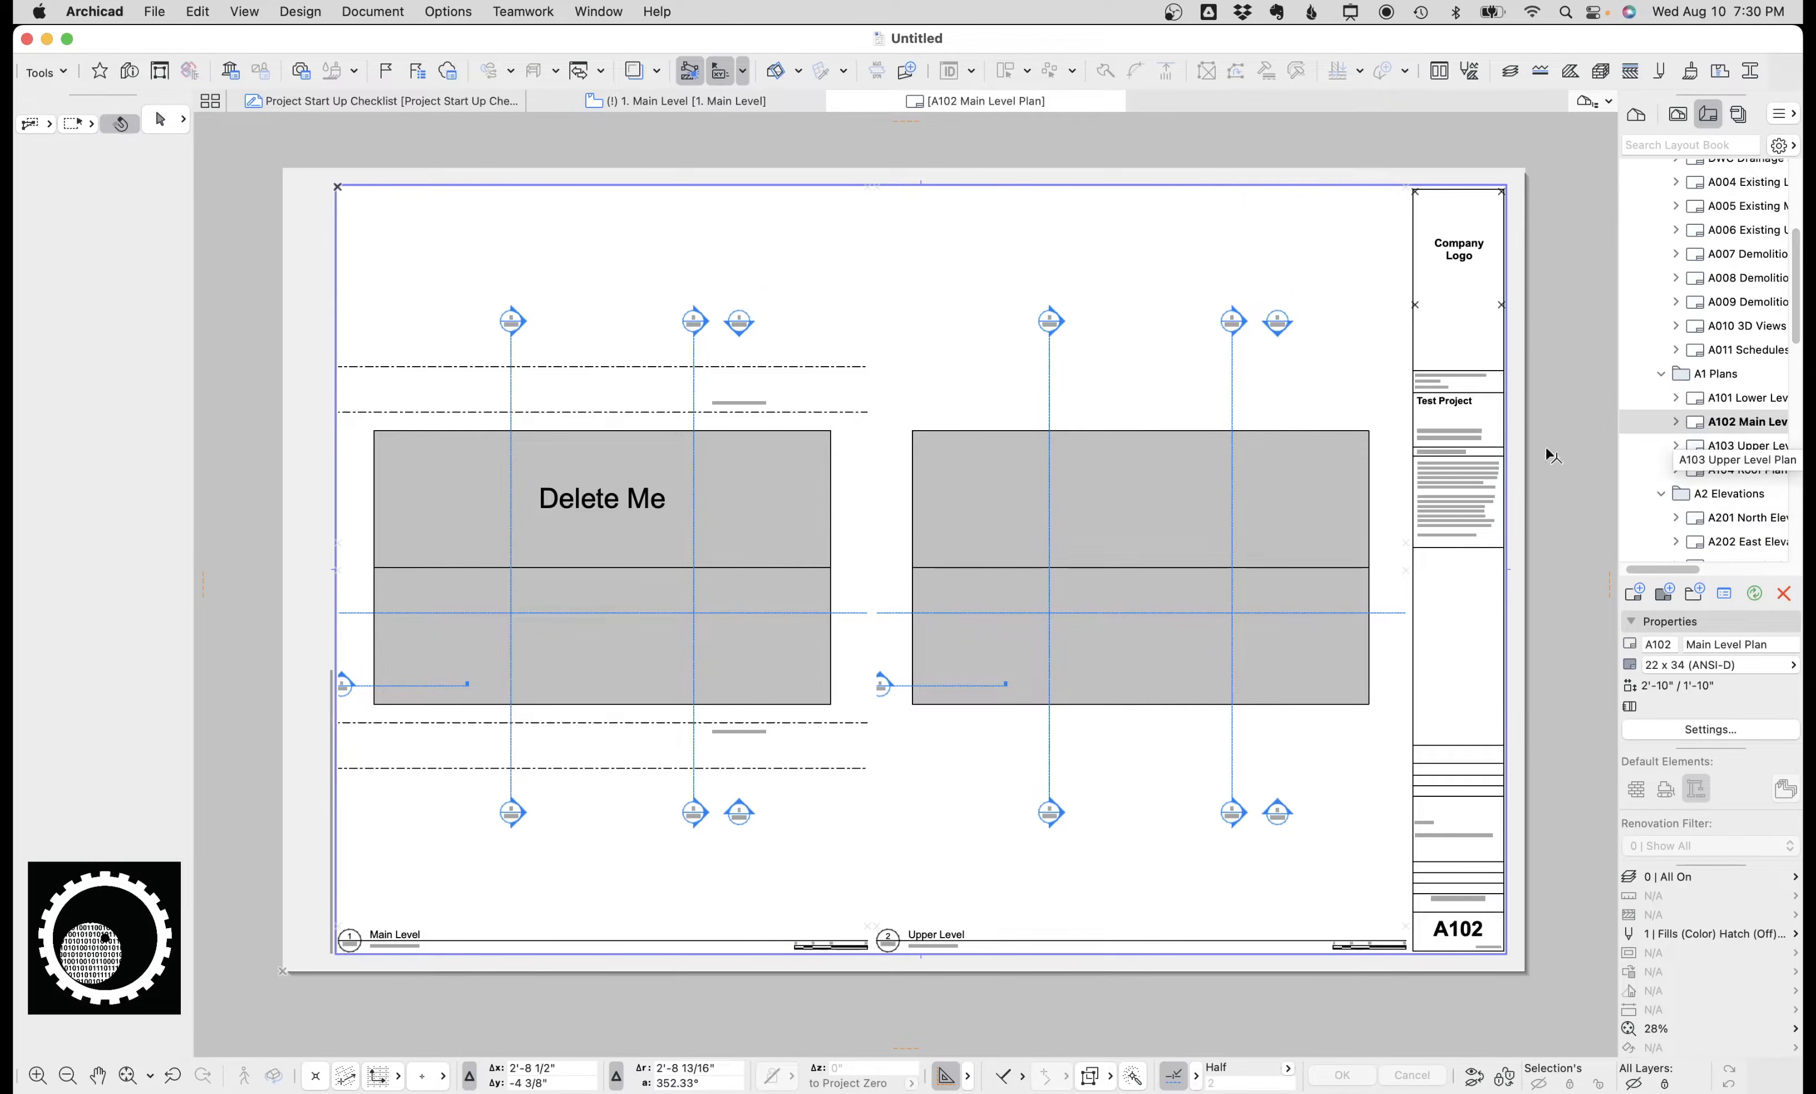
Browse the plan and elevation layouts in the Layout Book and open A201 North Elevation.
left_click(811, 579)
left_click(966, 588, "shift")
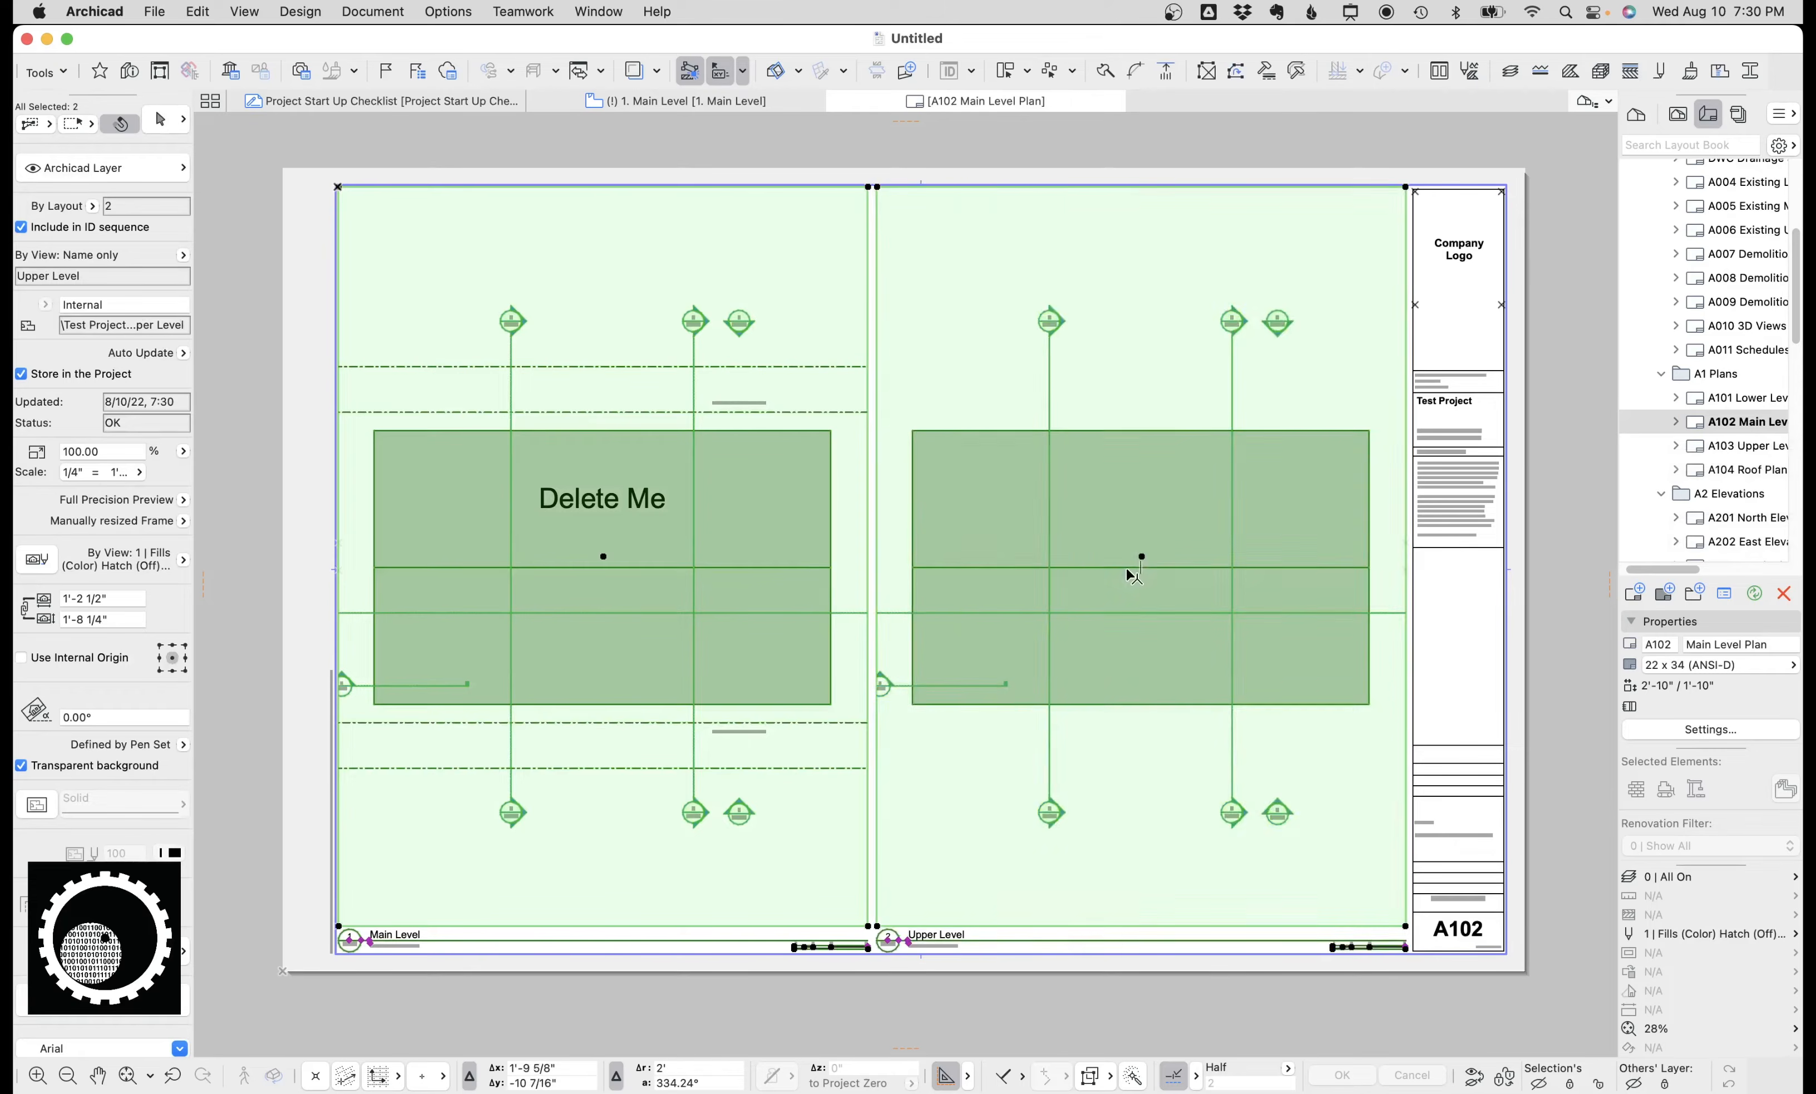
left_click(1726, 446)
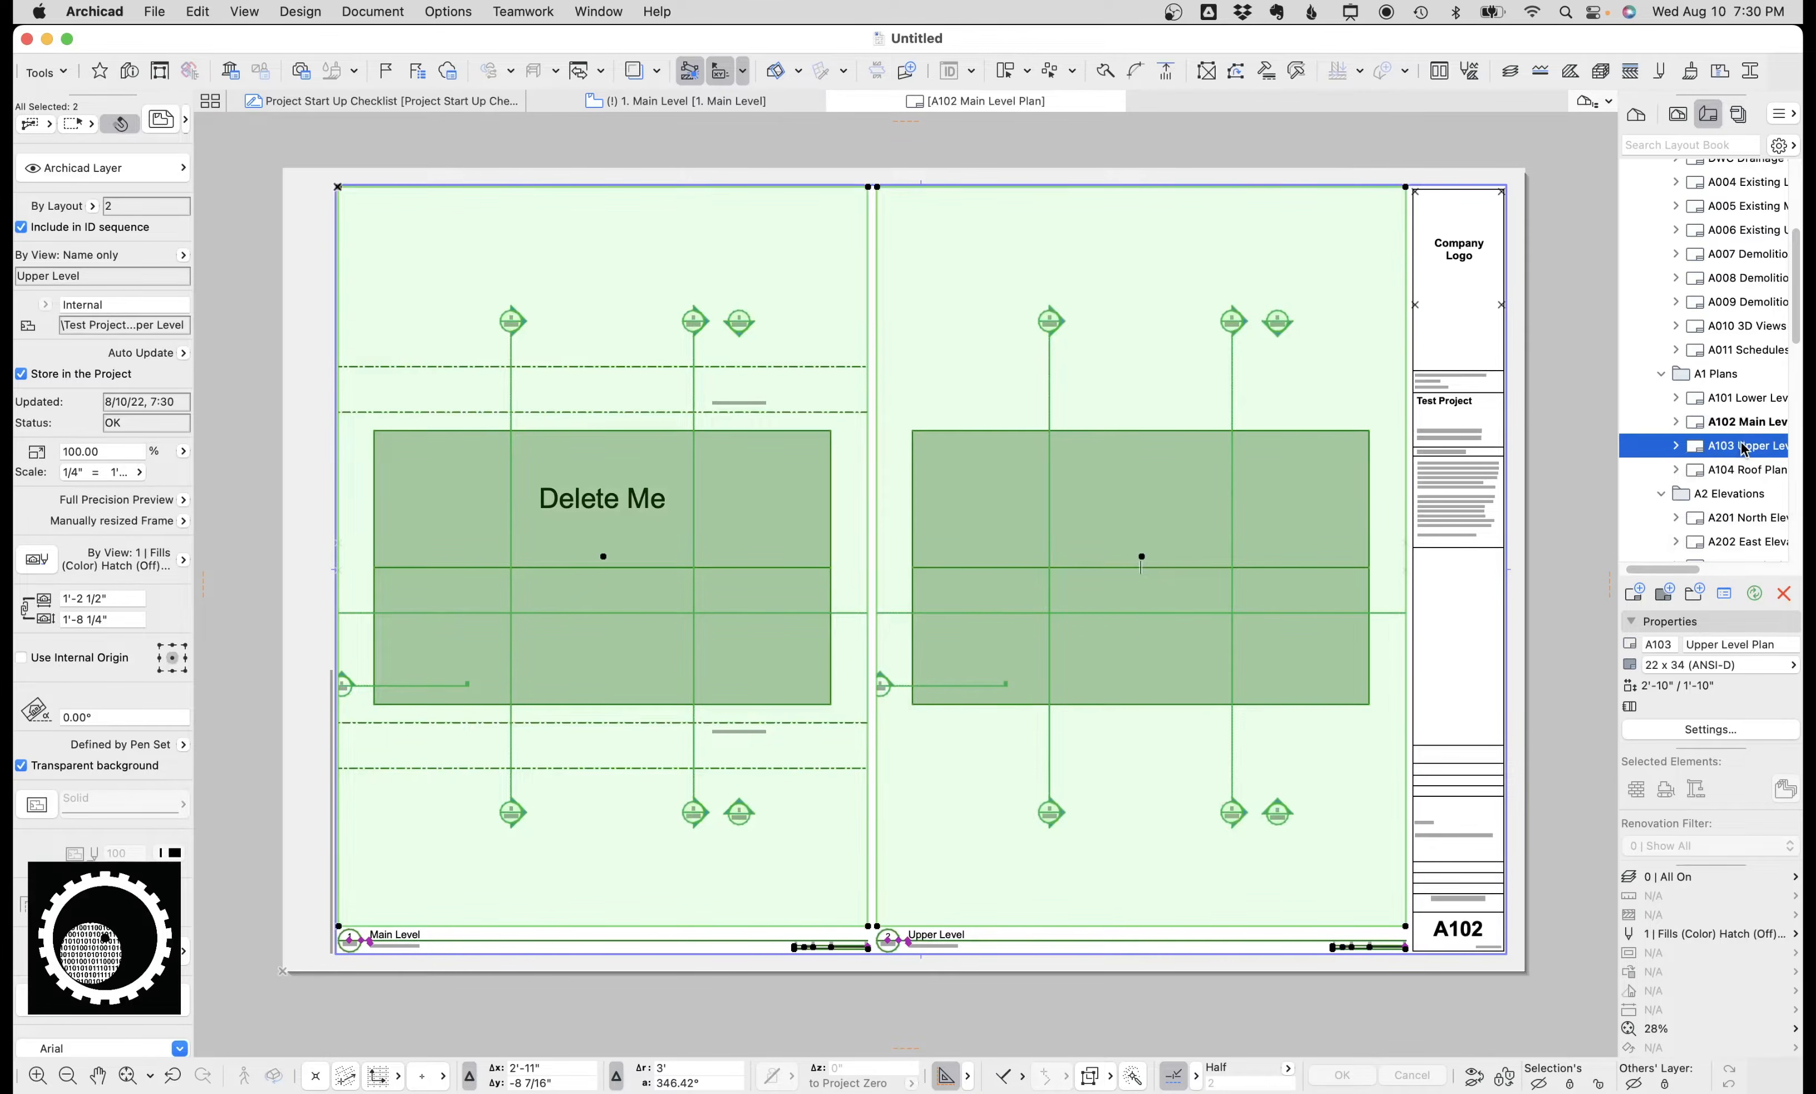
mouse_move(1741, 445)
left_mouse_down()
mouse_move(1736, 549)
mouse_move(1748, 301)
left_mouse_up()
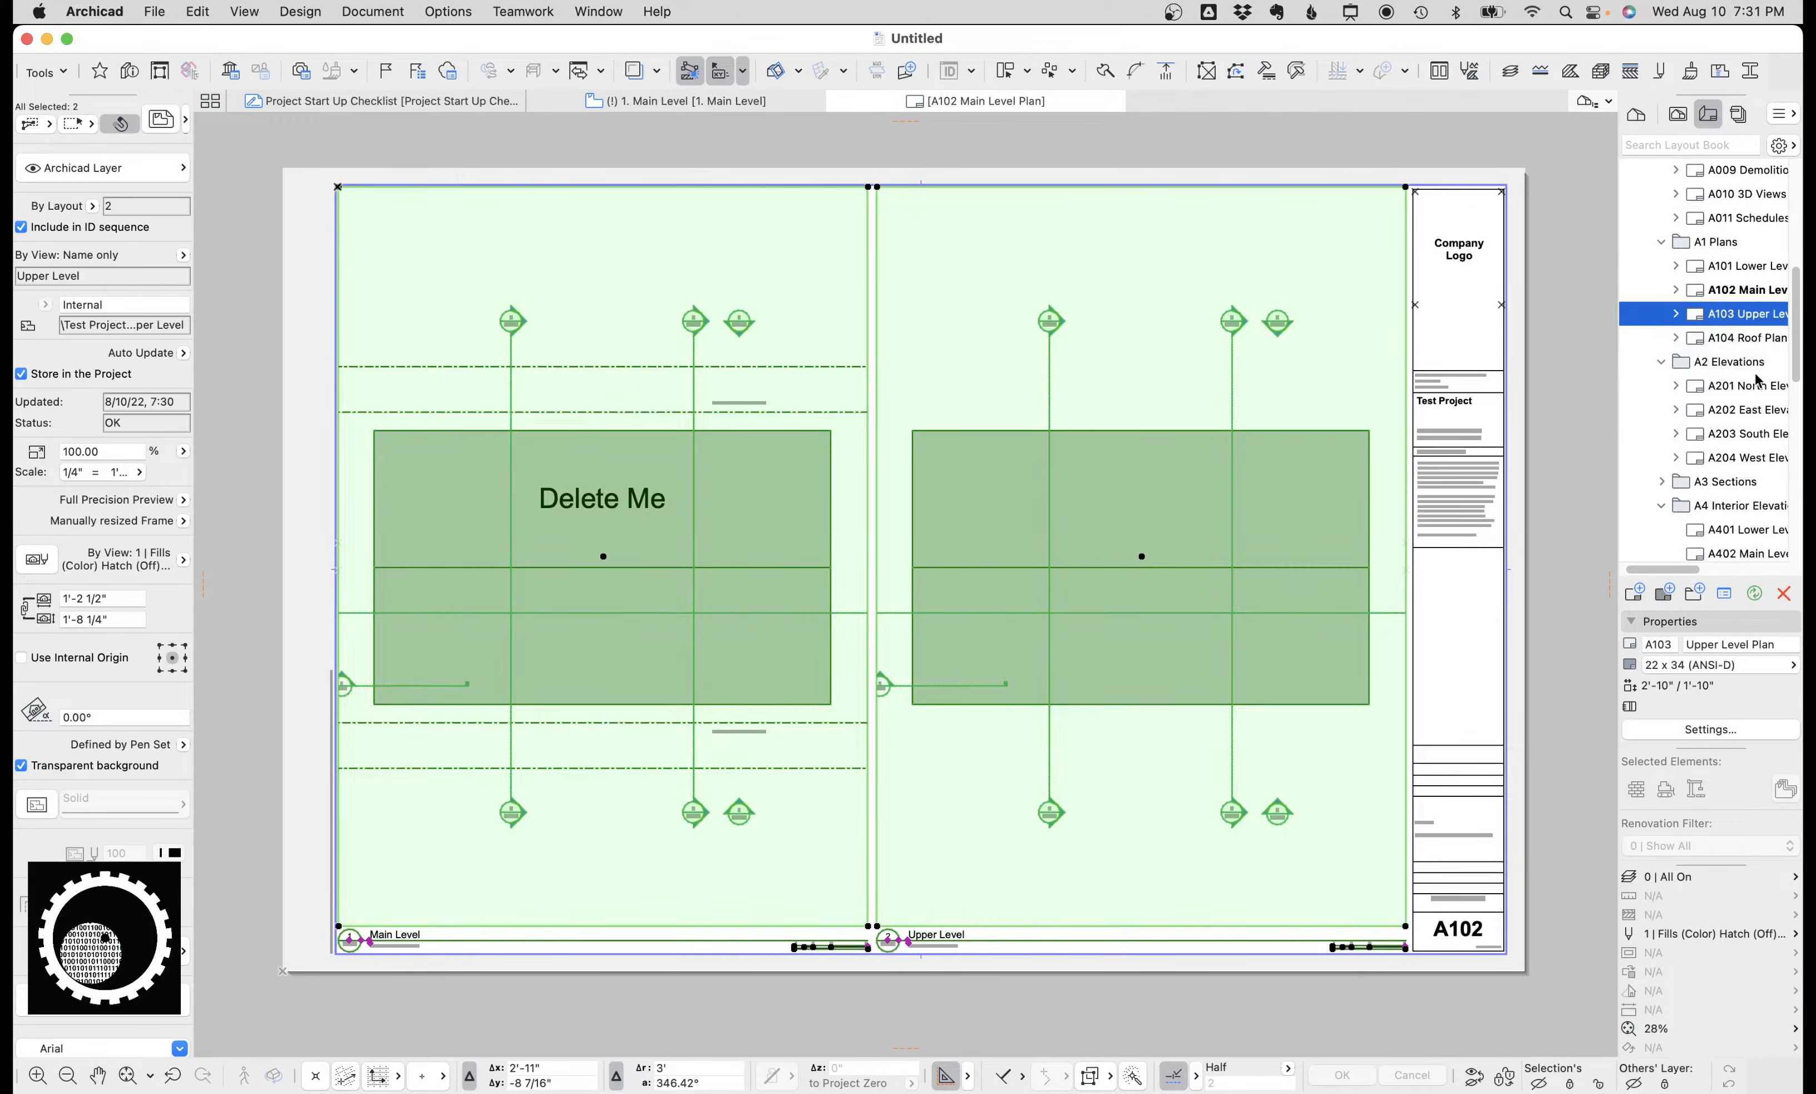
left_click(1754, 385)
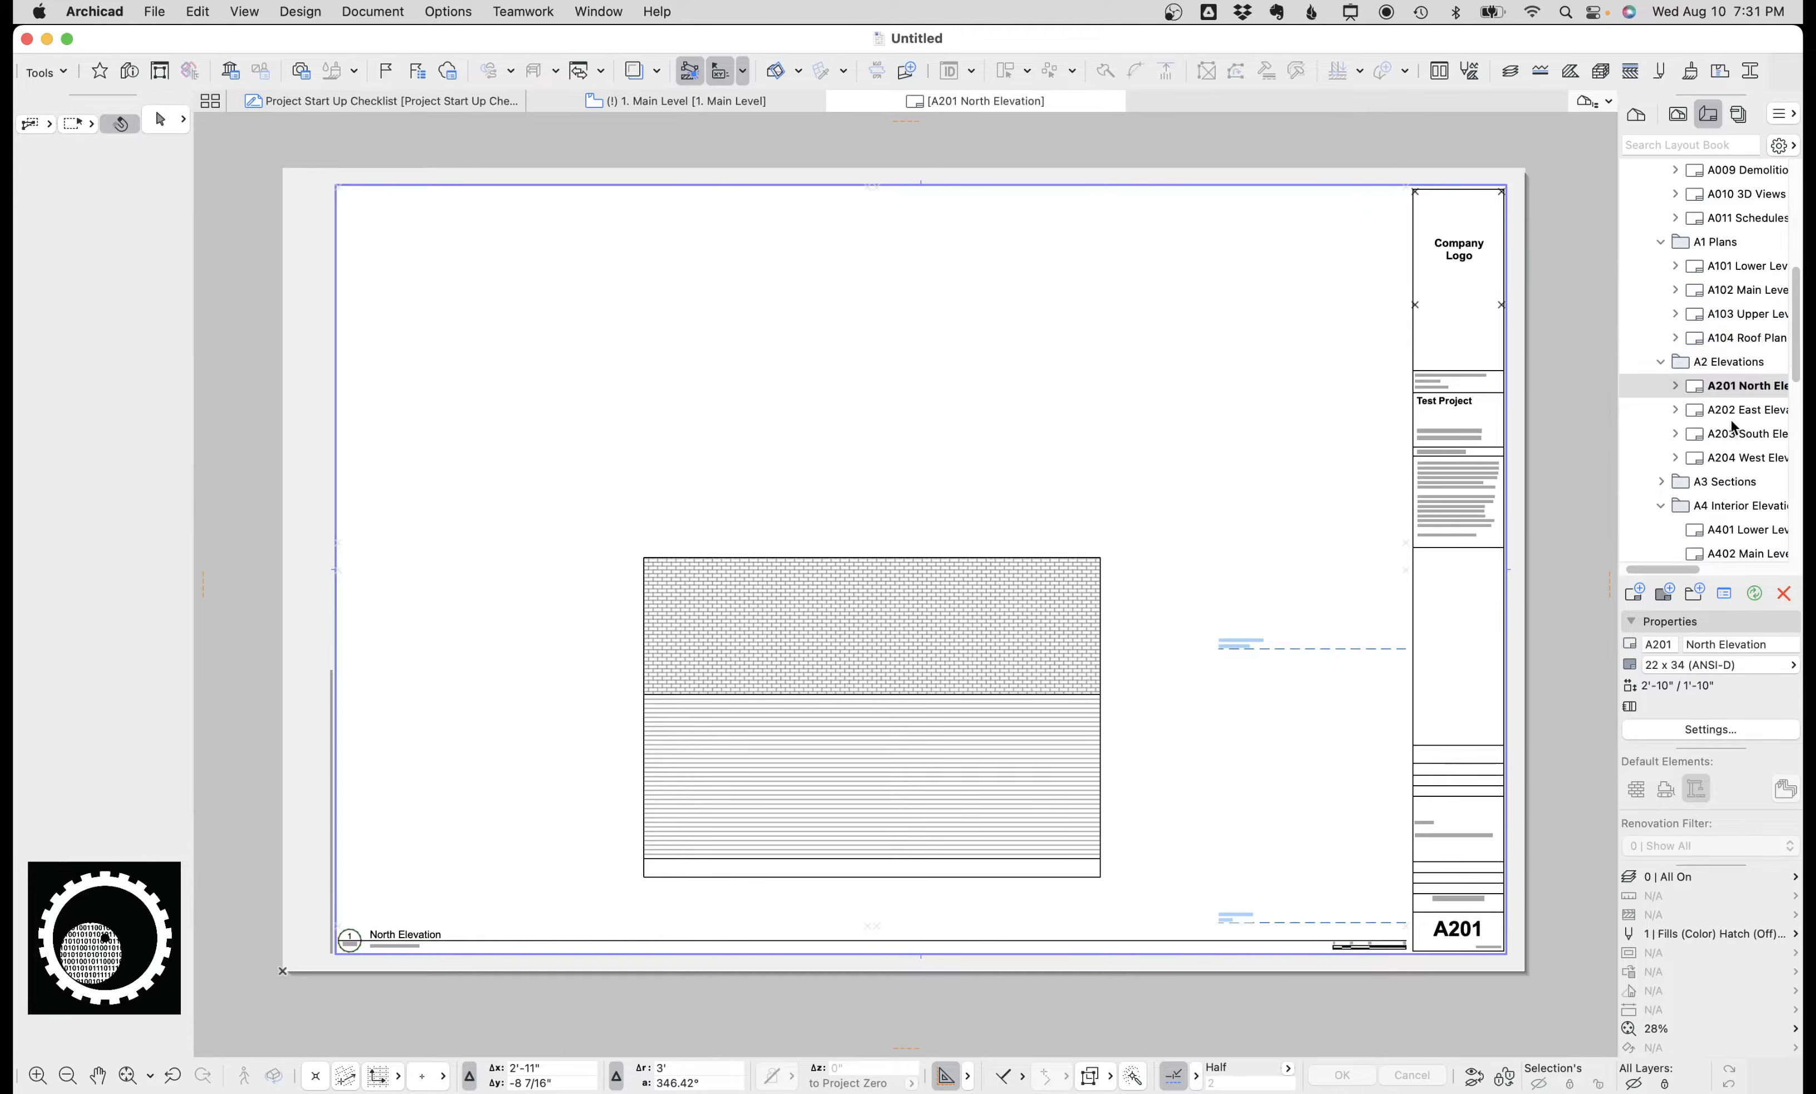
left_click(1733, 415)
left_click(1731, 388)
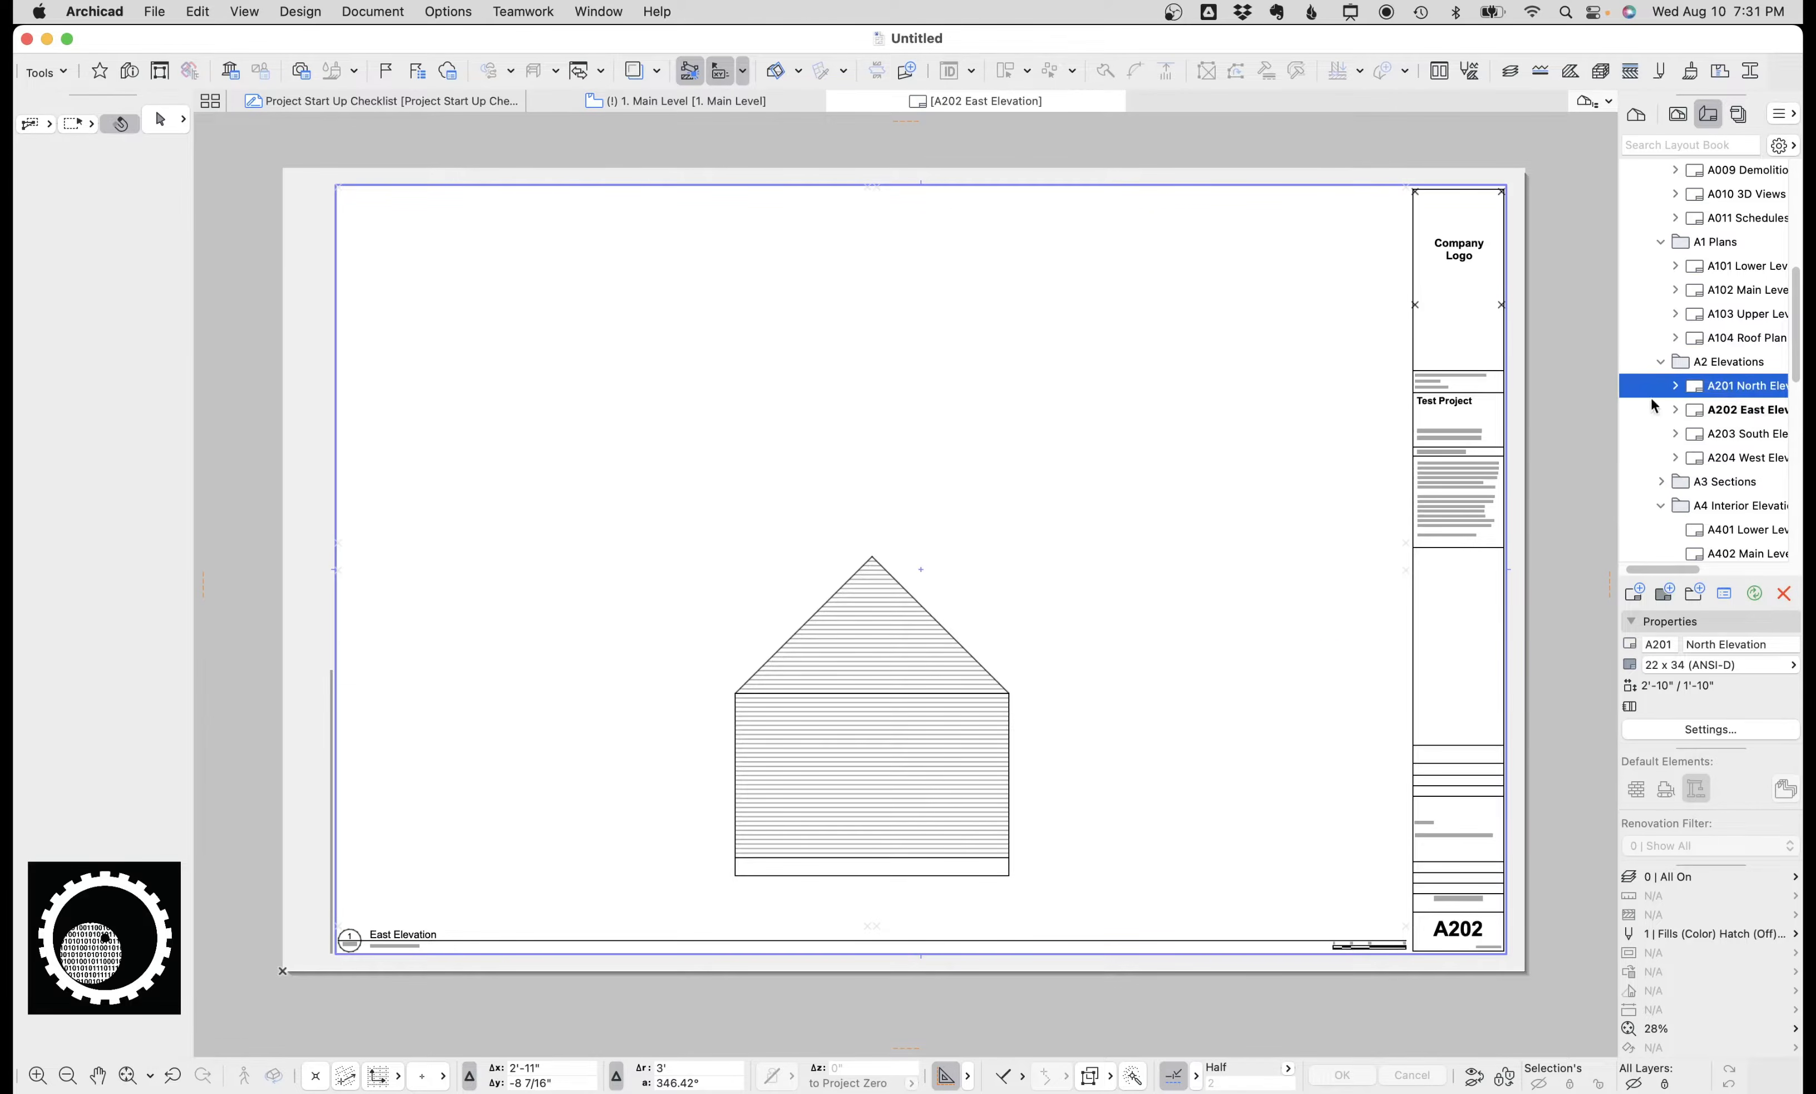
Move the North Elevation drawing to the lower left and crop its frame to the sheet's lower-left area.
left_click(894, 532)
left_click_drag(873, 557, 609, 594)
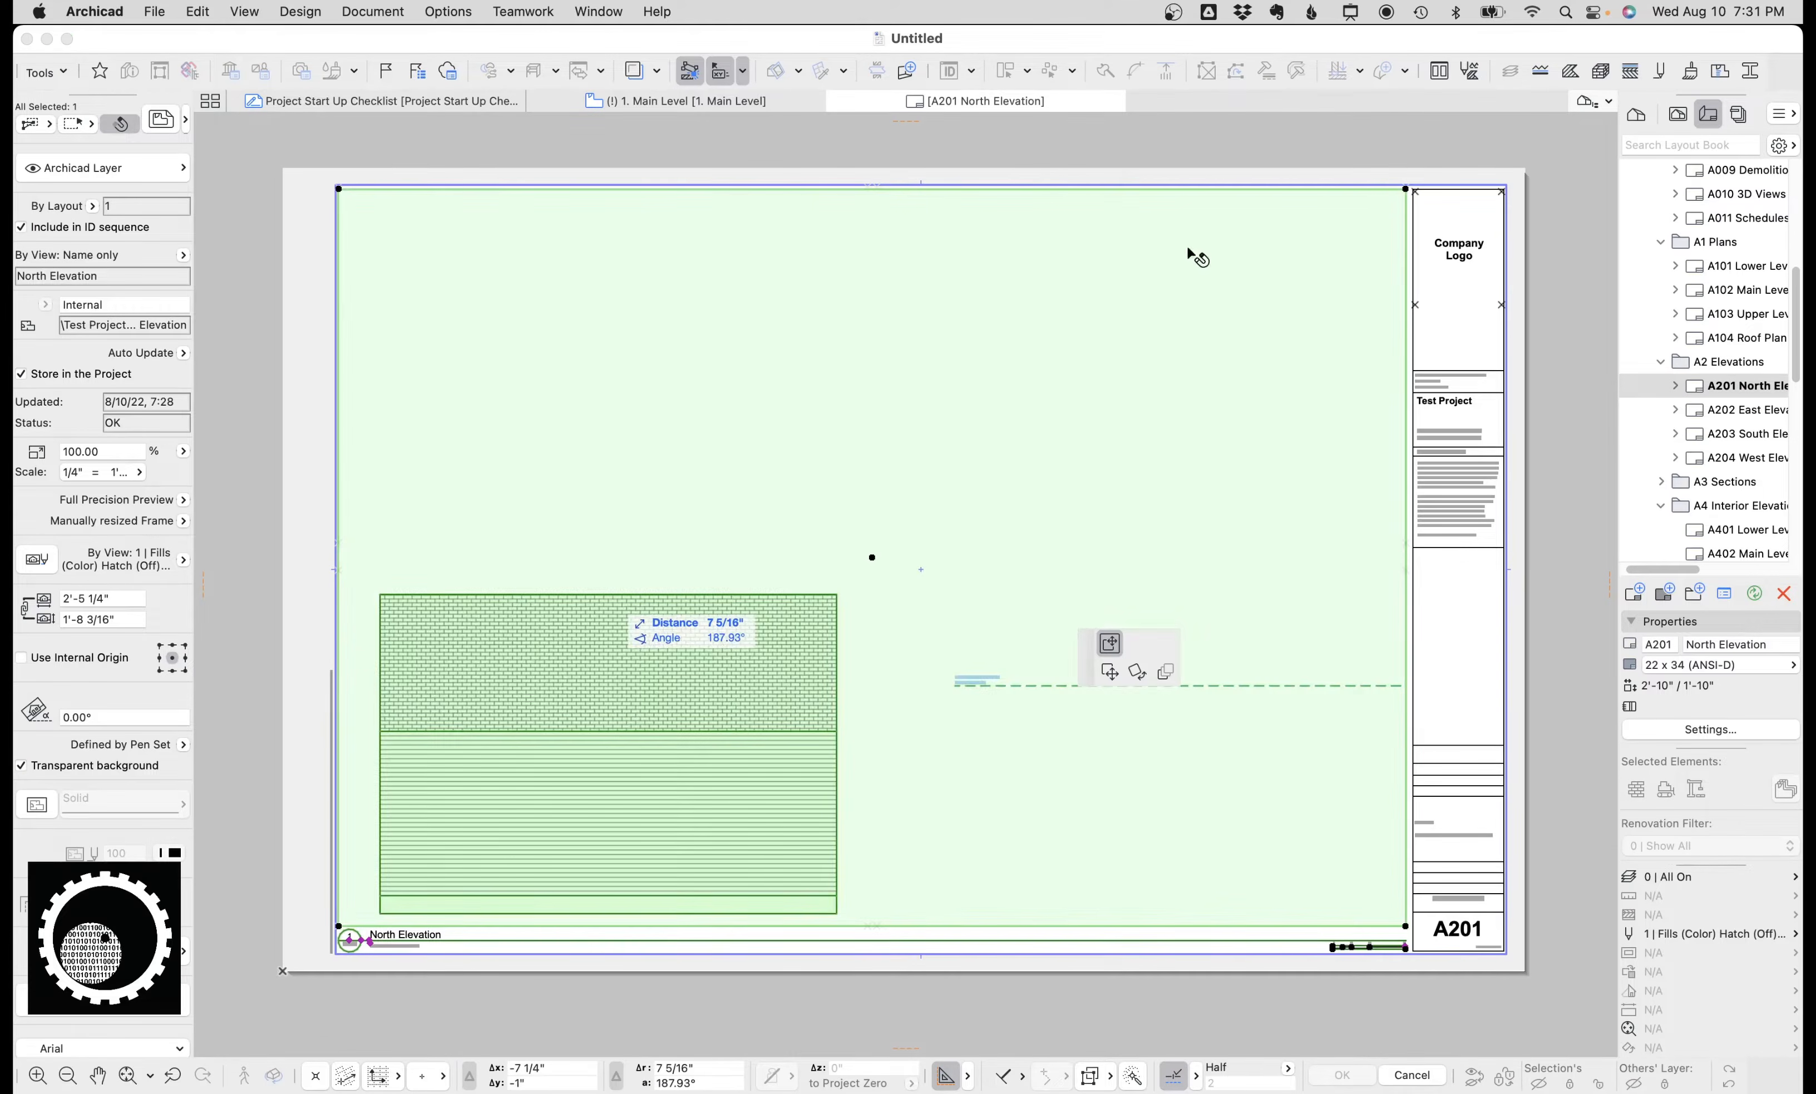
left_click(960, 189)
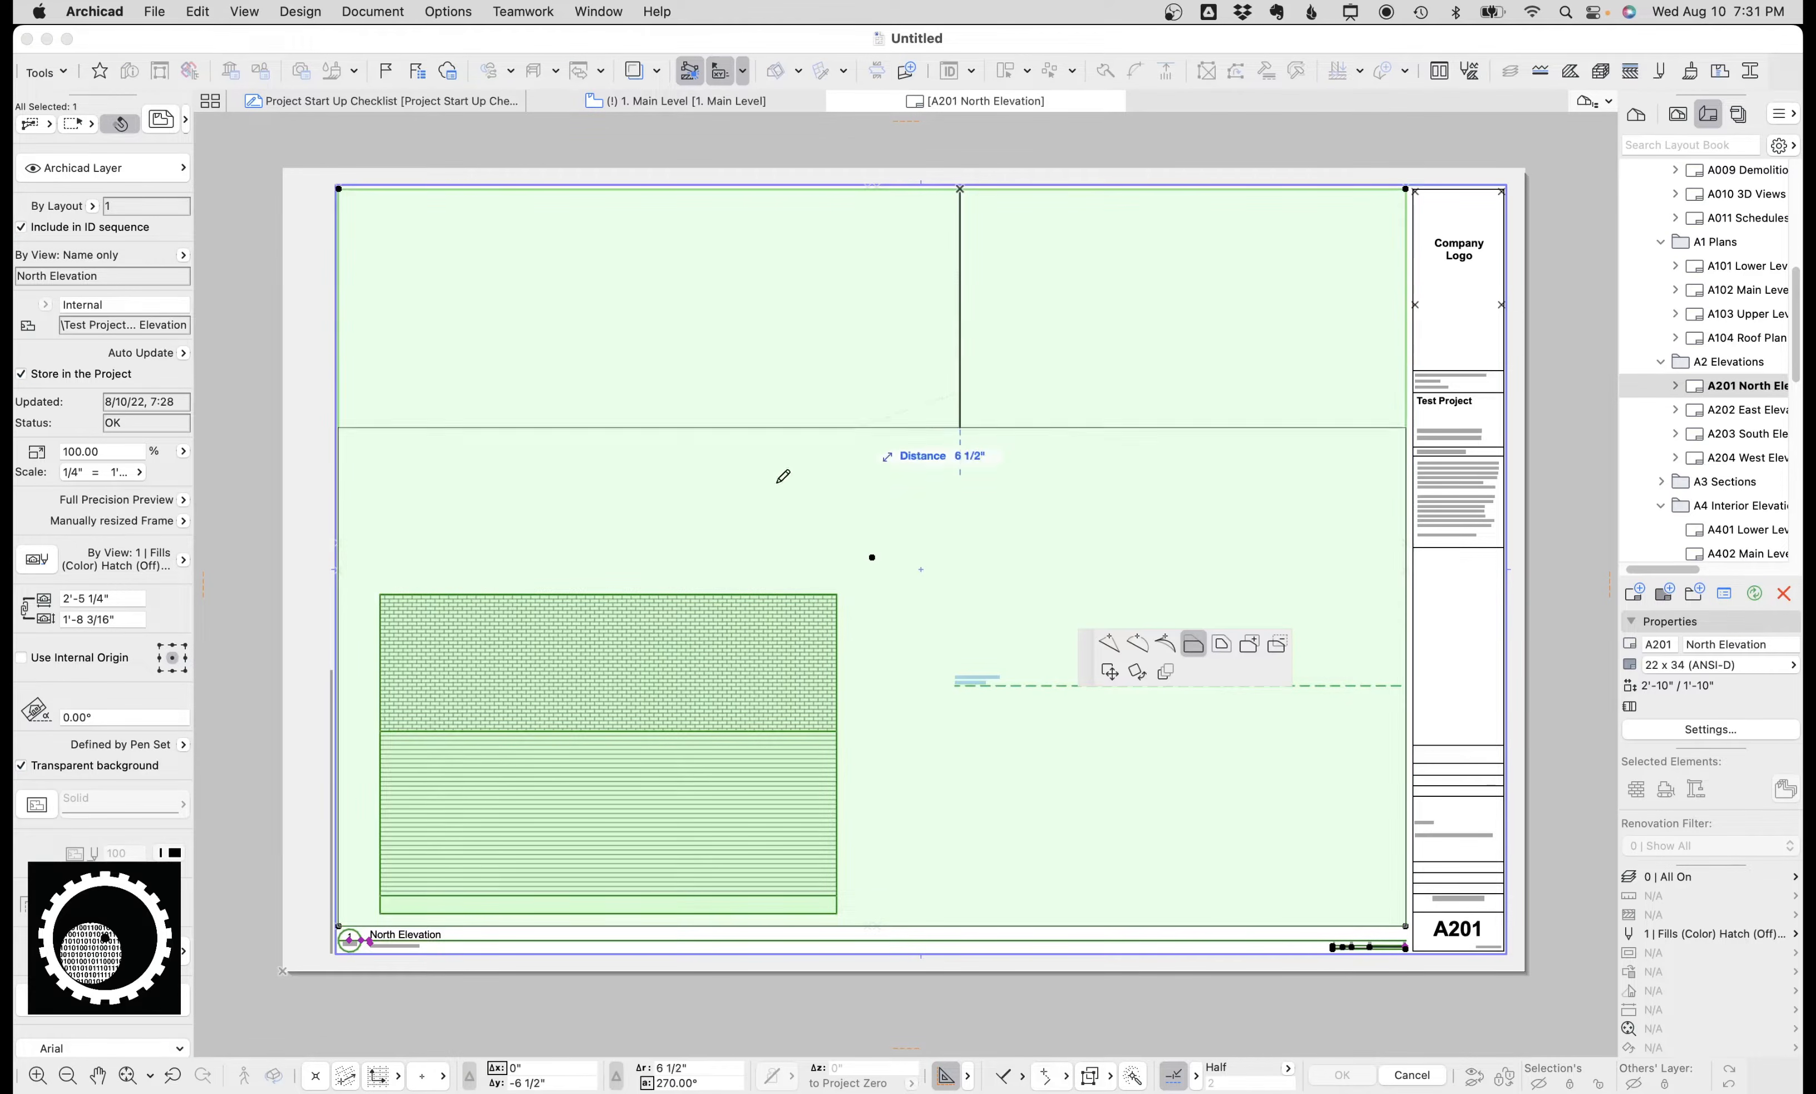
left_click(337, 569)
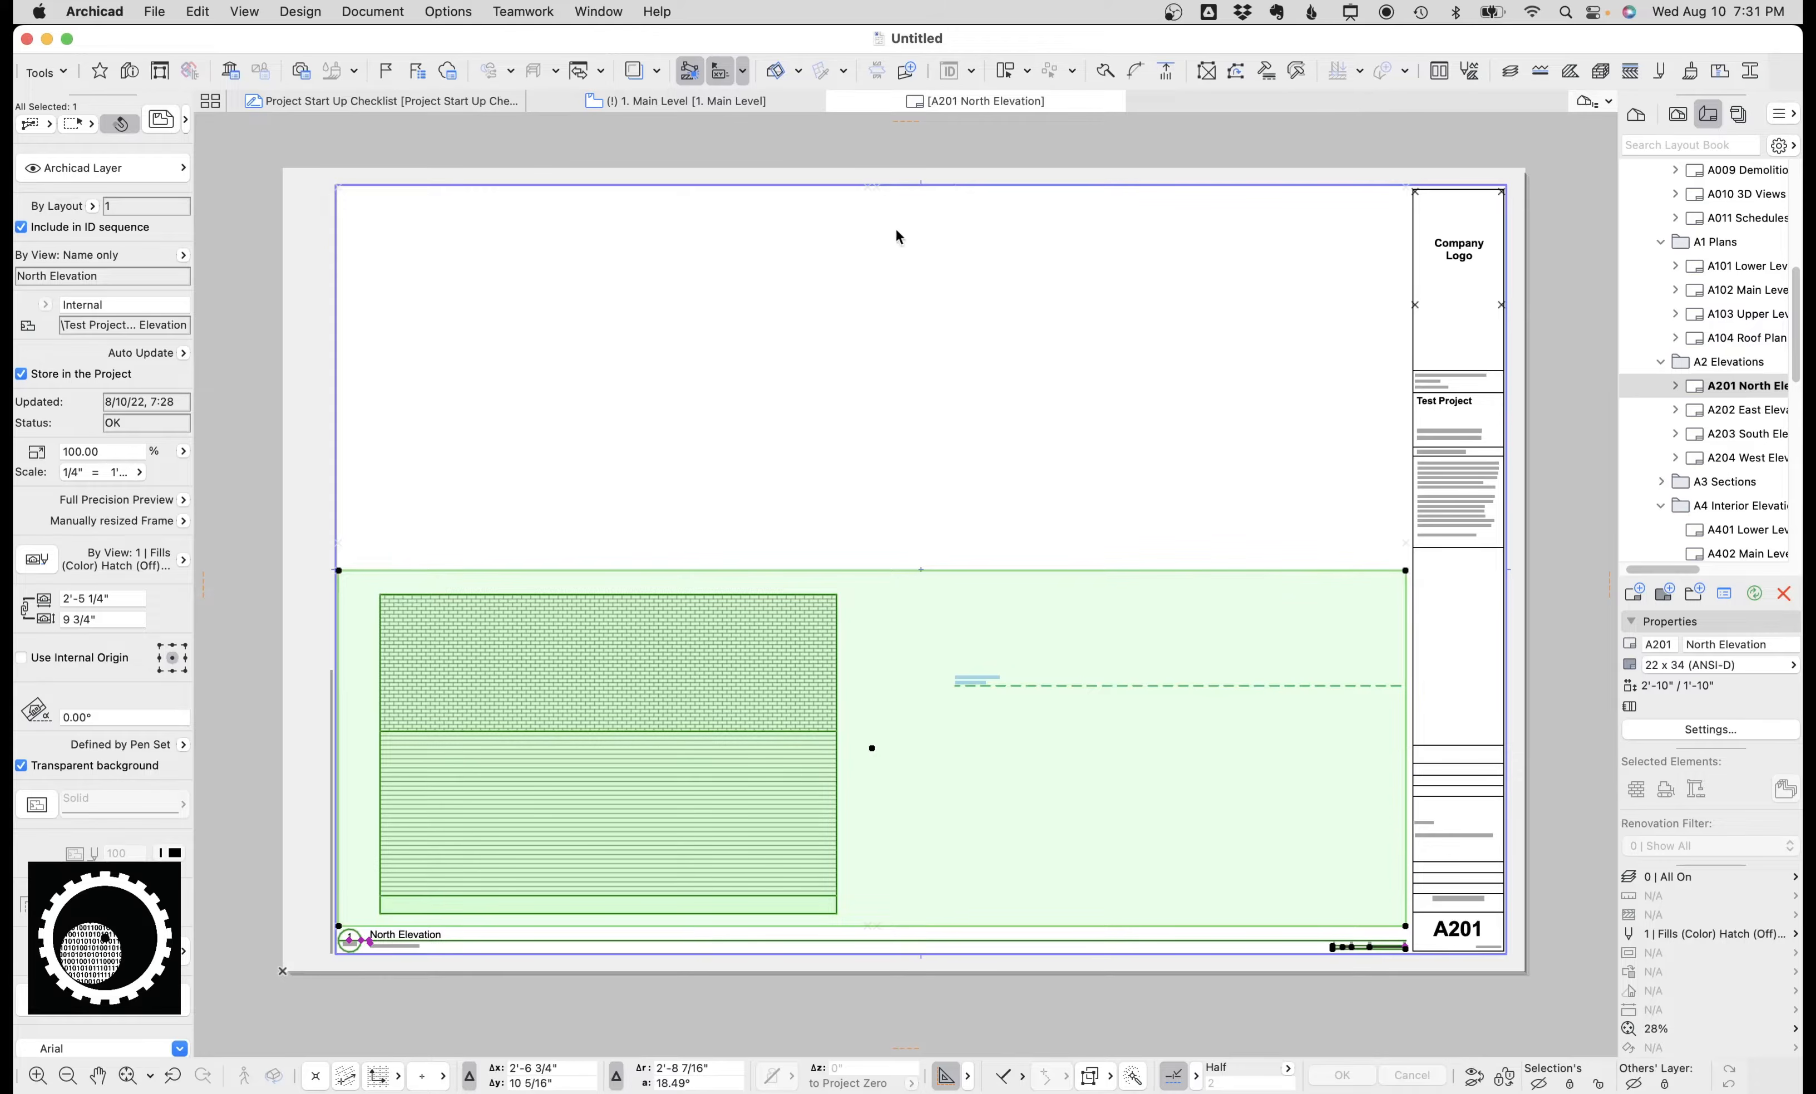
left_click(1405, 686)
left_click(868, 186)
Place the East Elevation drawing onto the A201 North Elevation layout.
left_click(1727, 410)
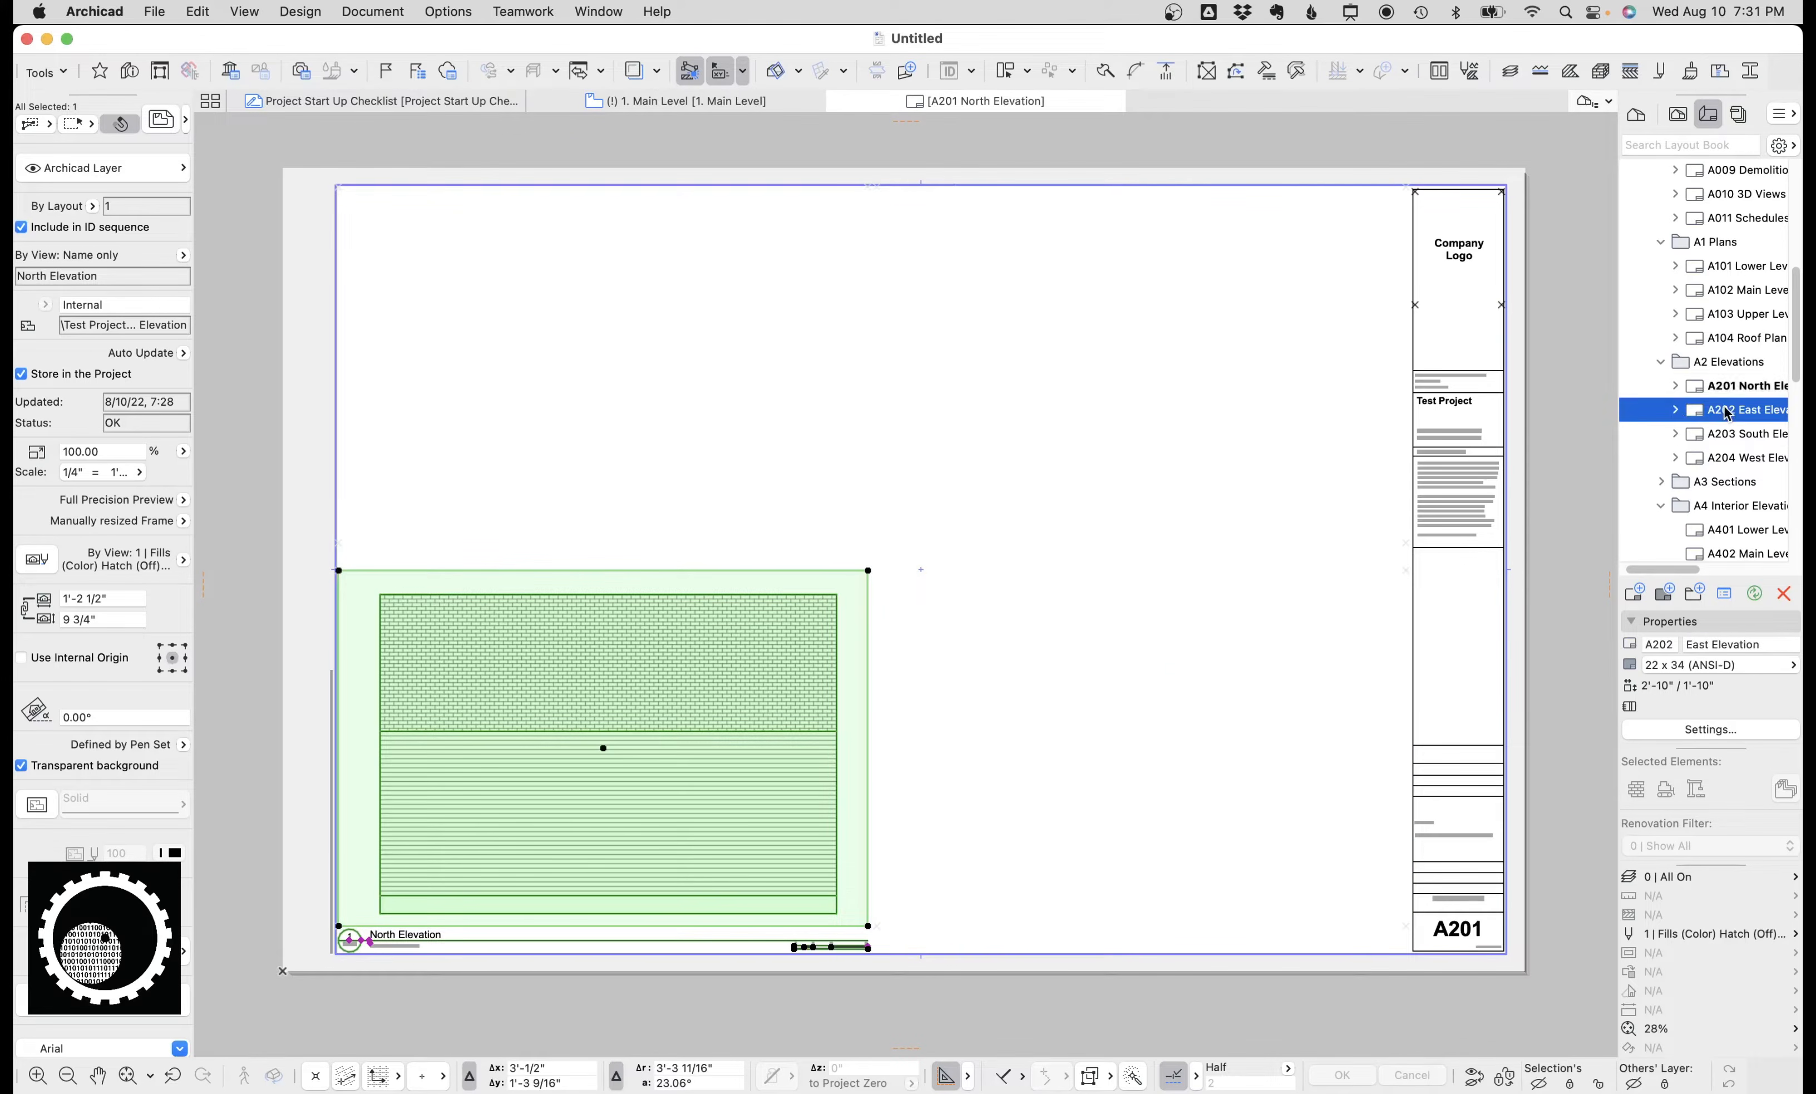
left_click(1675, 410)
left_click(1766, 436)
left_click_drag(1734, 442, 1736, 390)
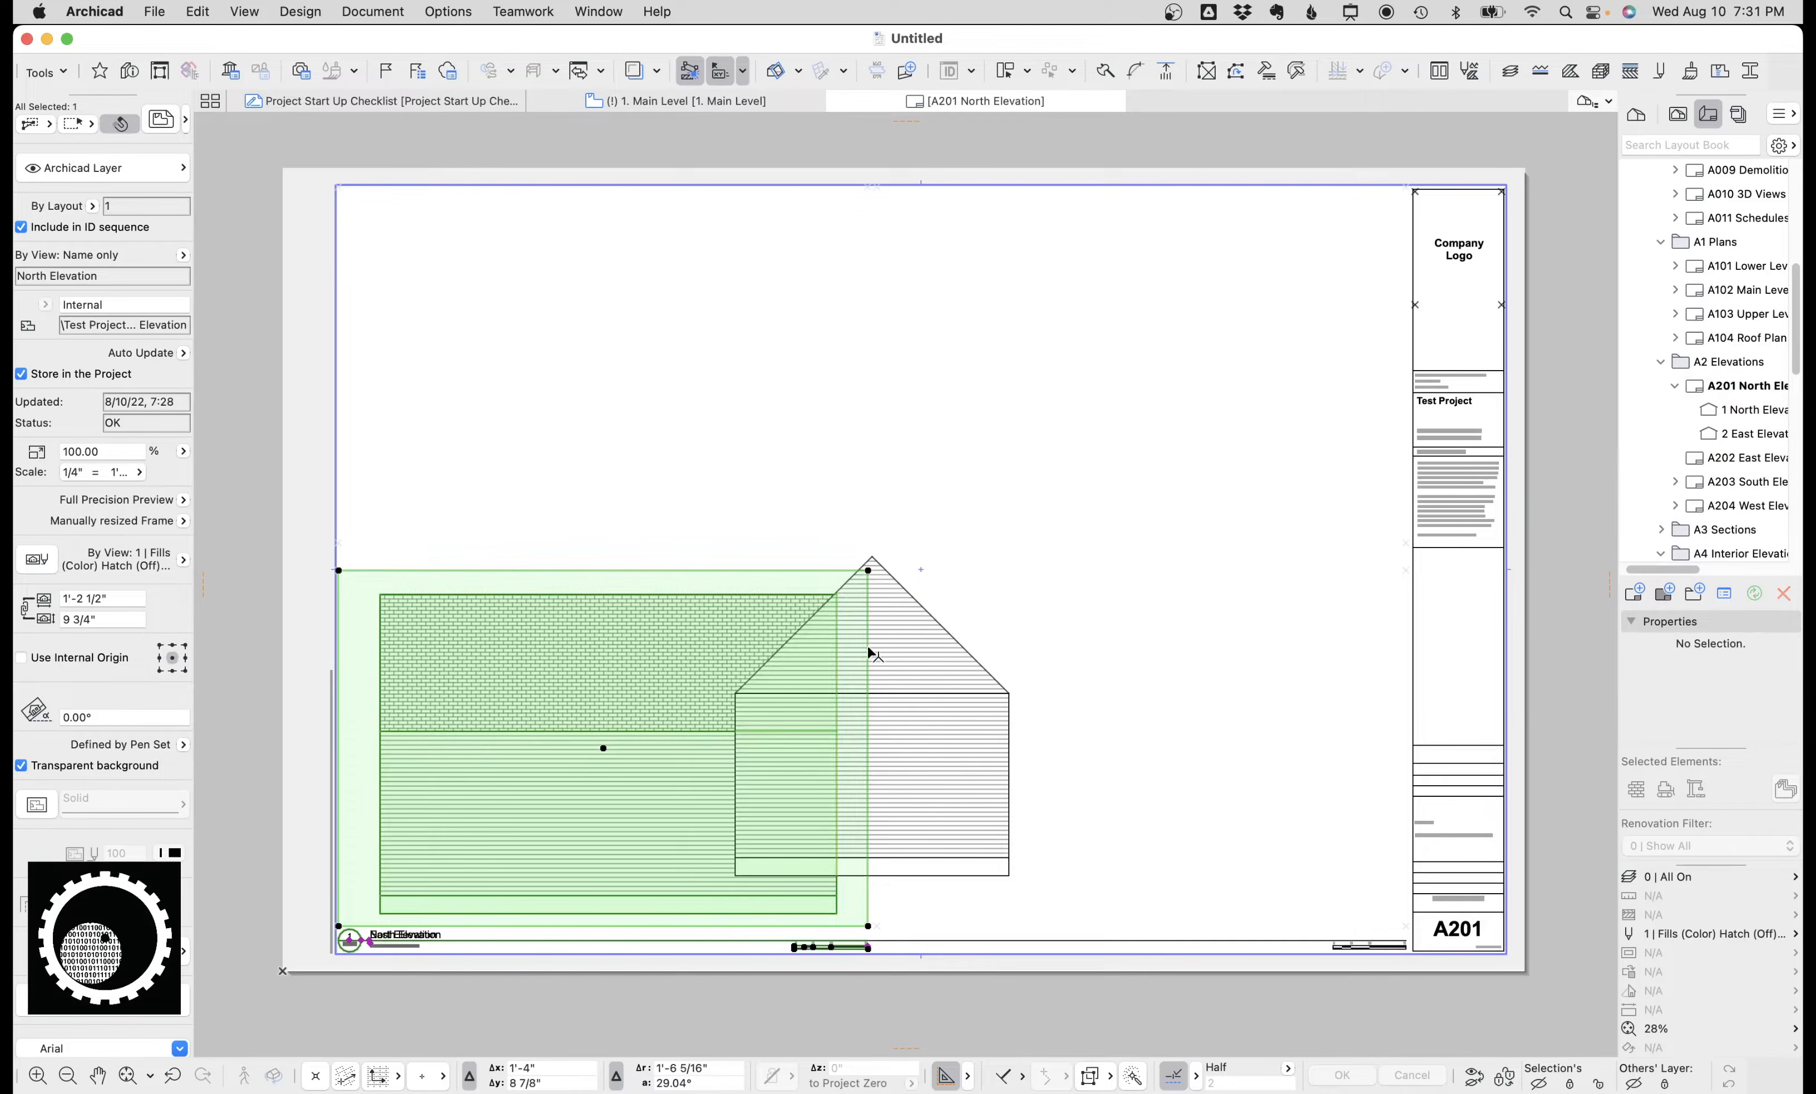
left_click(946, 674)
key("Escape")
Move the East Elevation drawing right and crop its frame to the sheet's lower-right area.
left_click(910, 635)
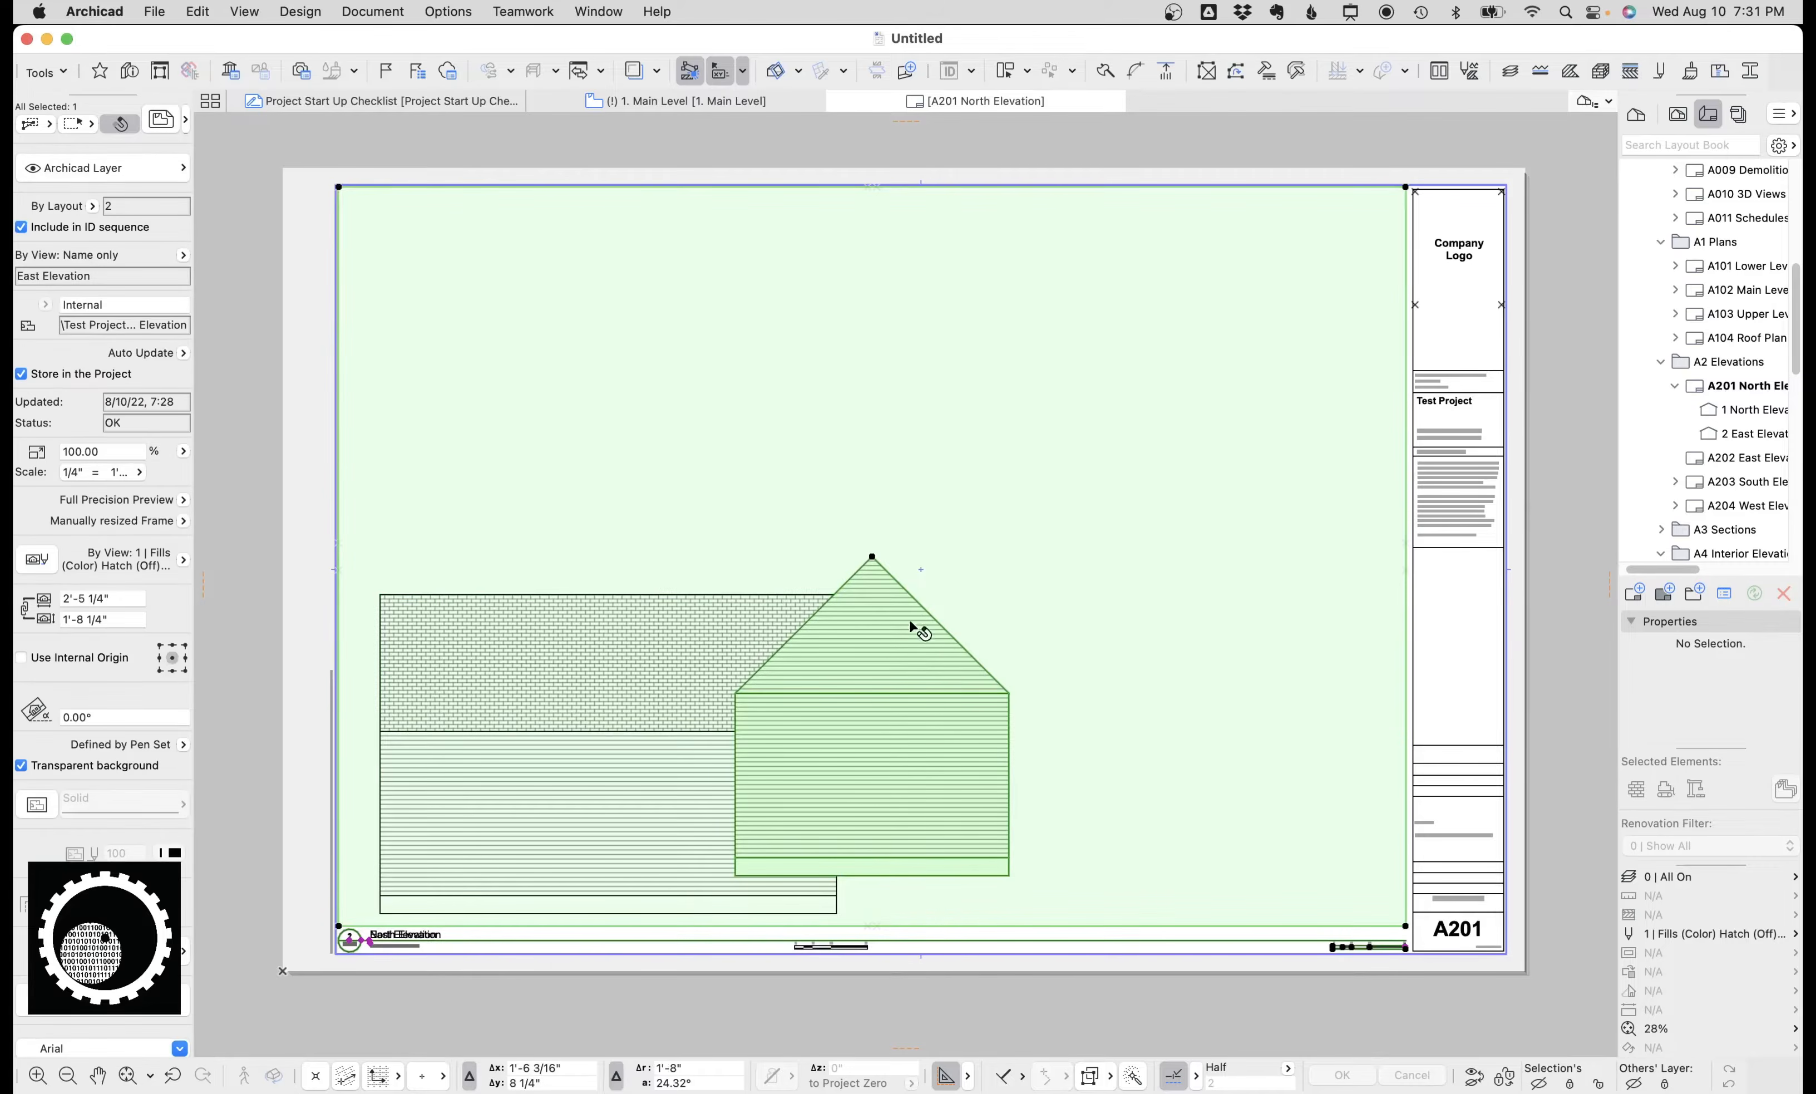
left_click(877, 560)
left_click(1168, 589)
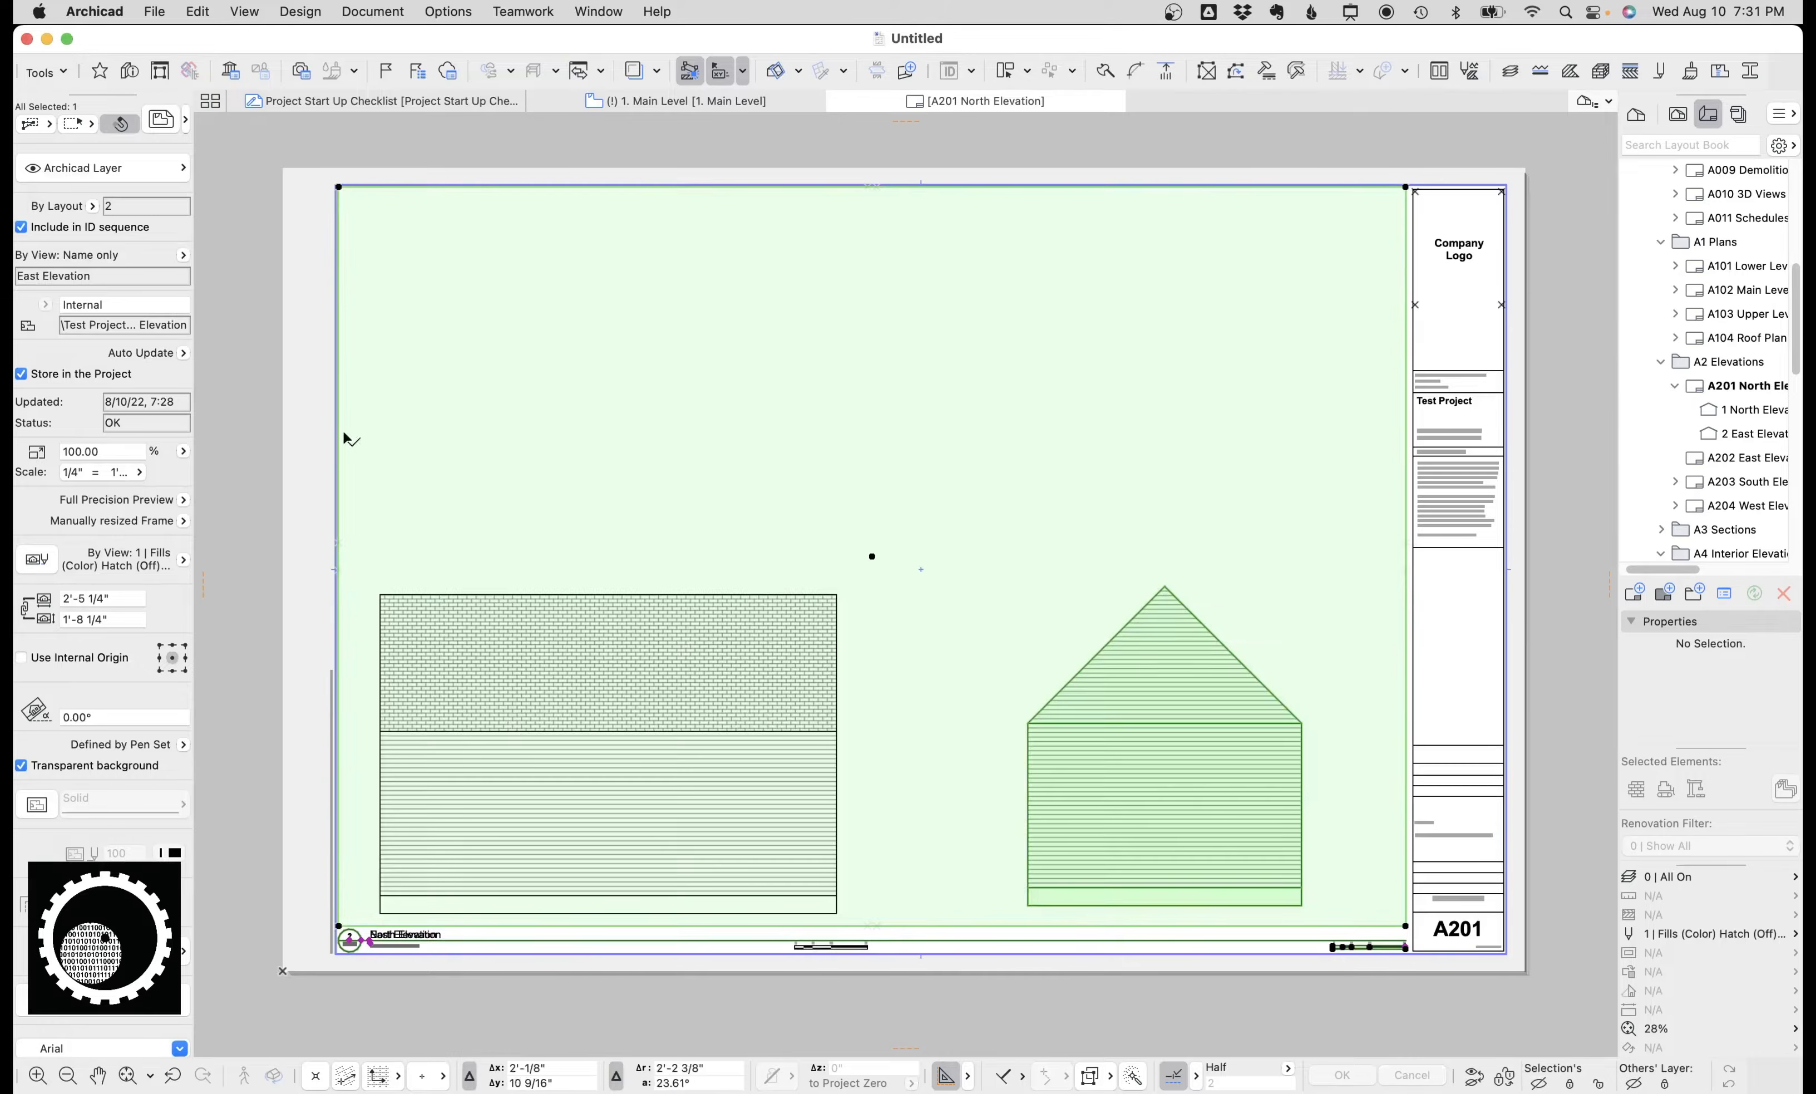
left_click(338, 456)
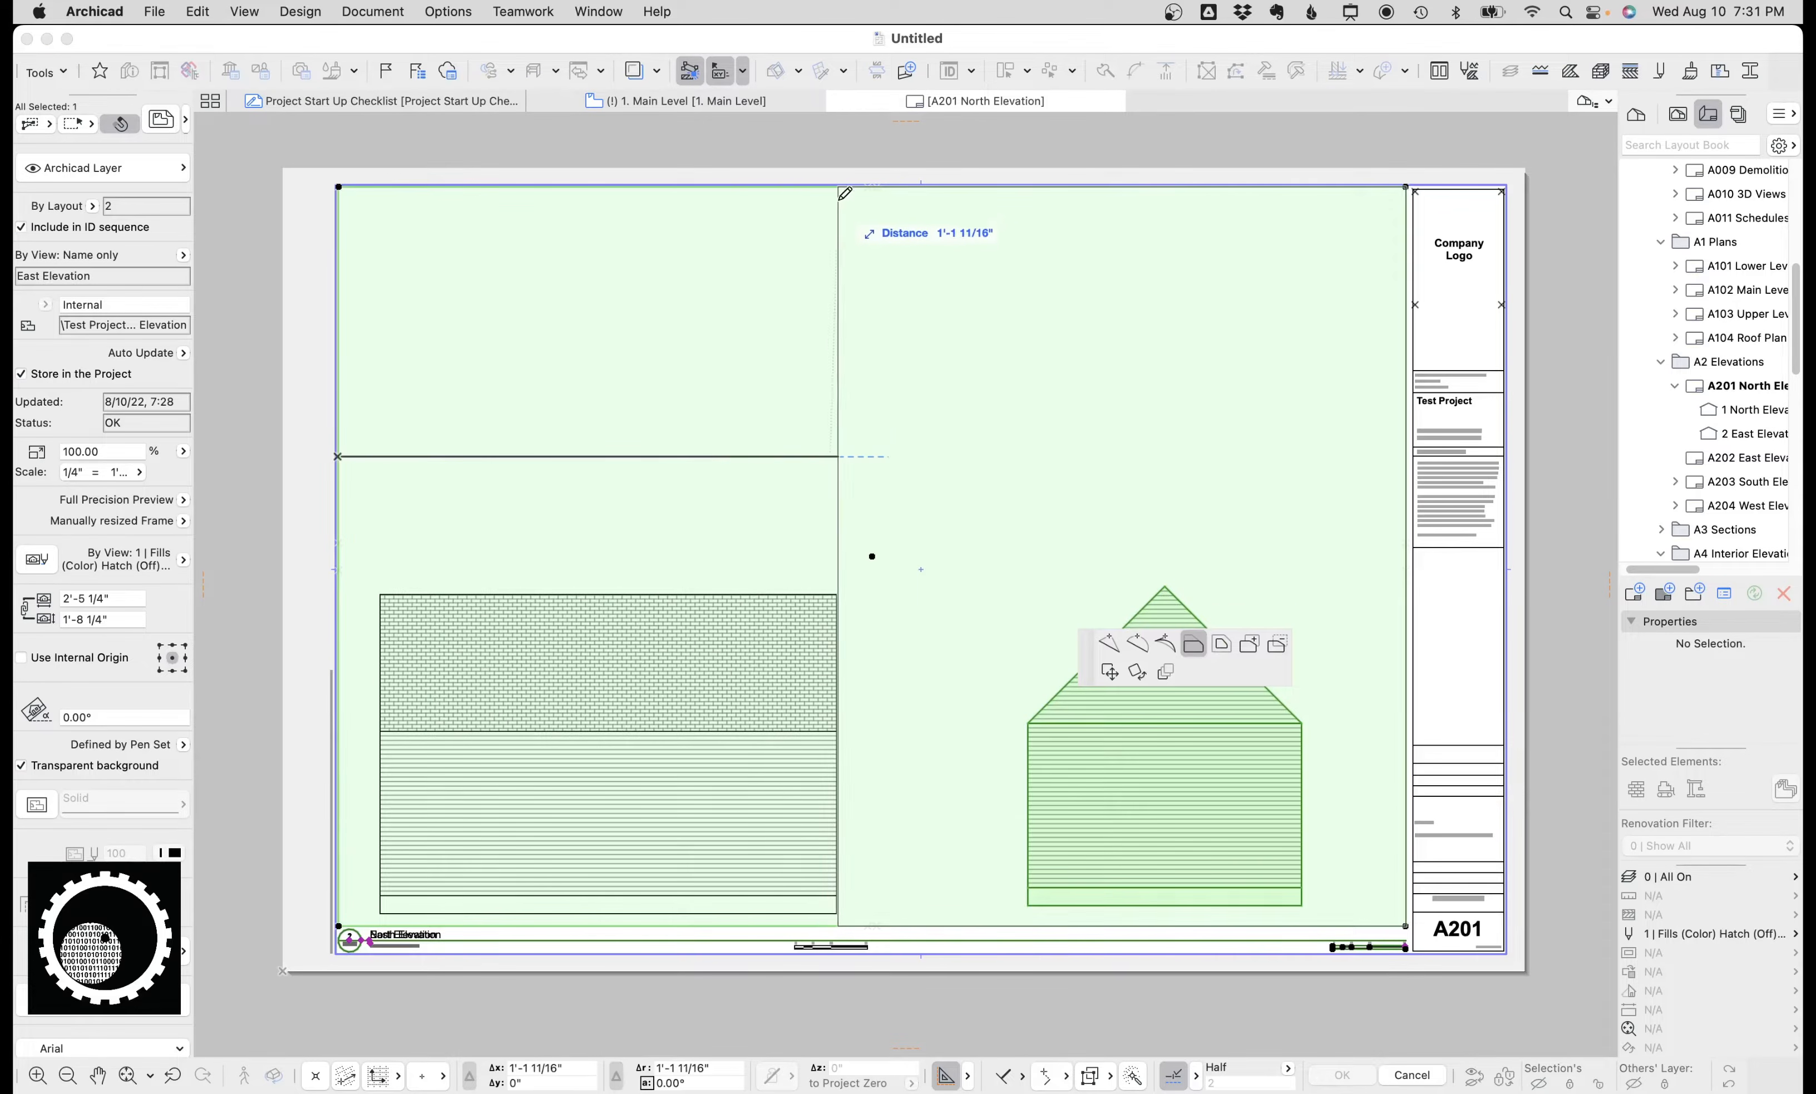
left_click(876, 194)
left_click(910, 188)
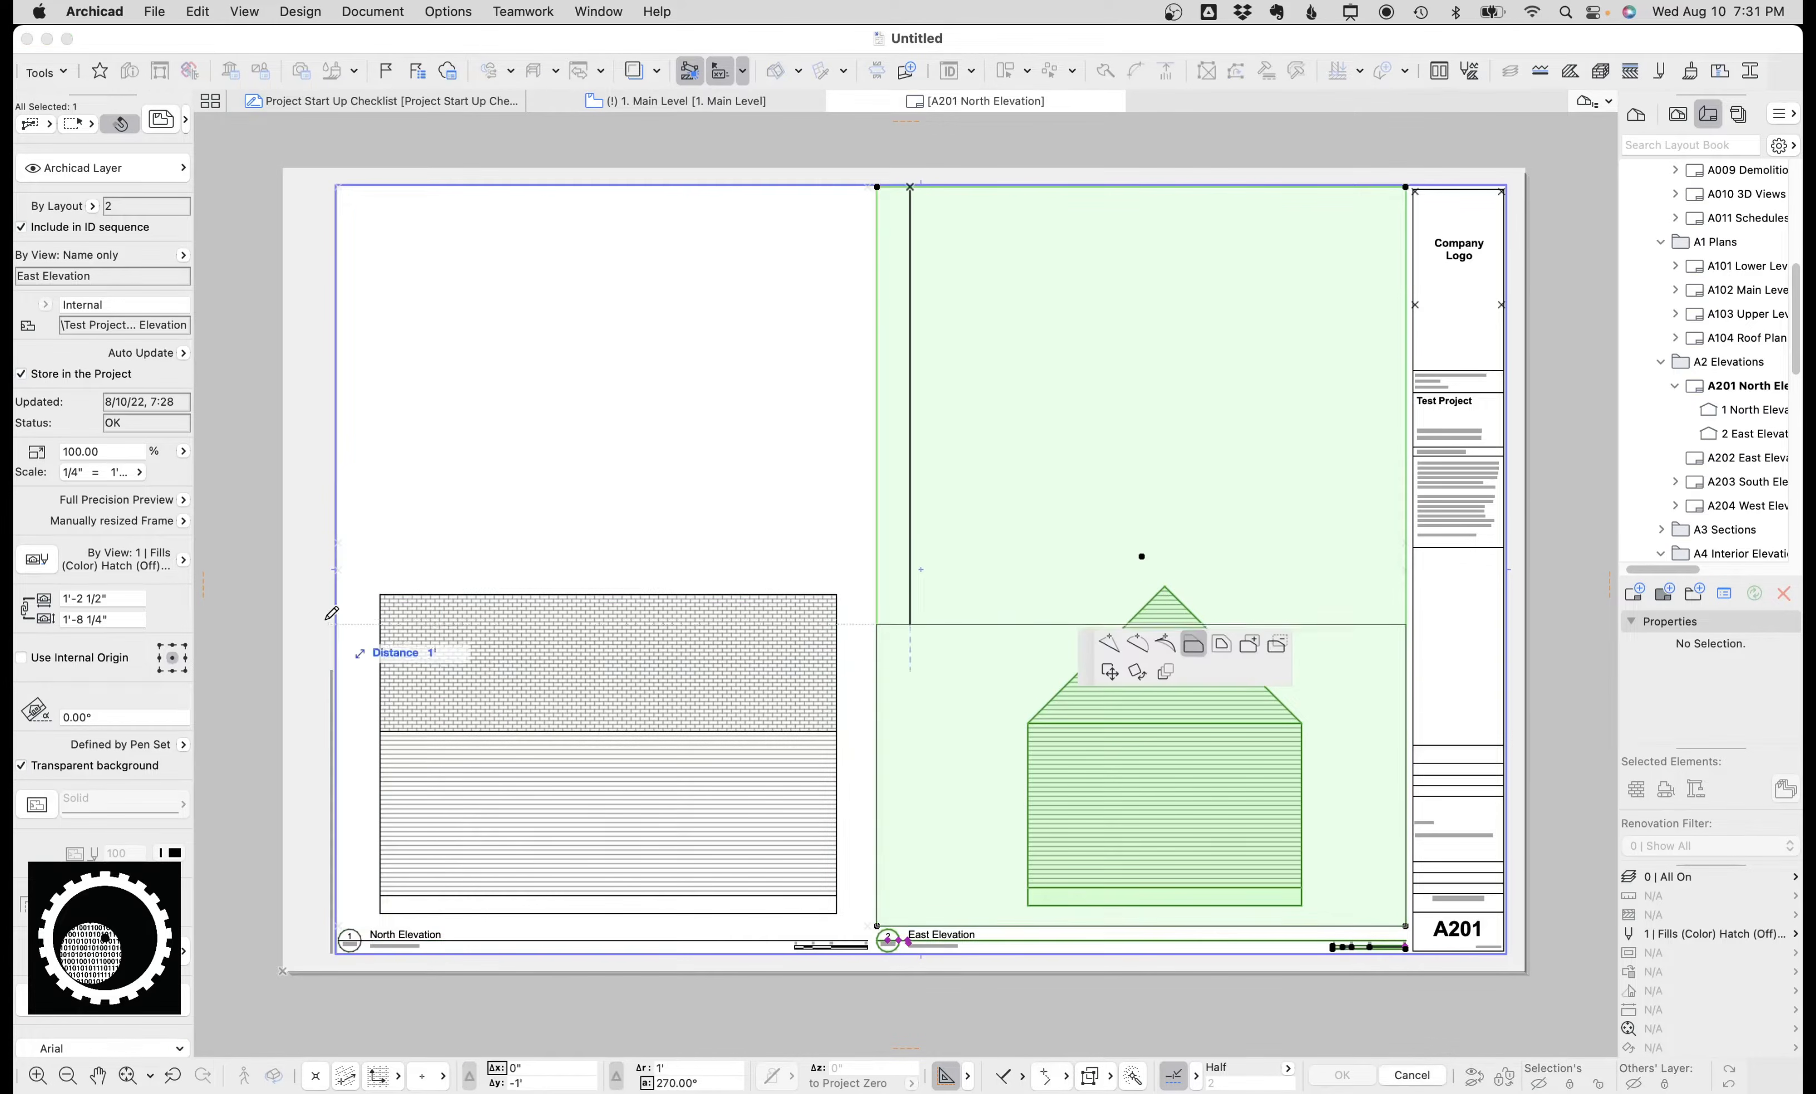
left_click(346, 563)
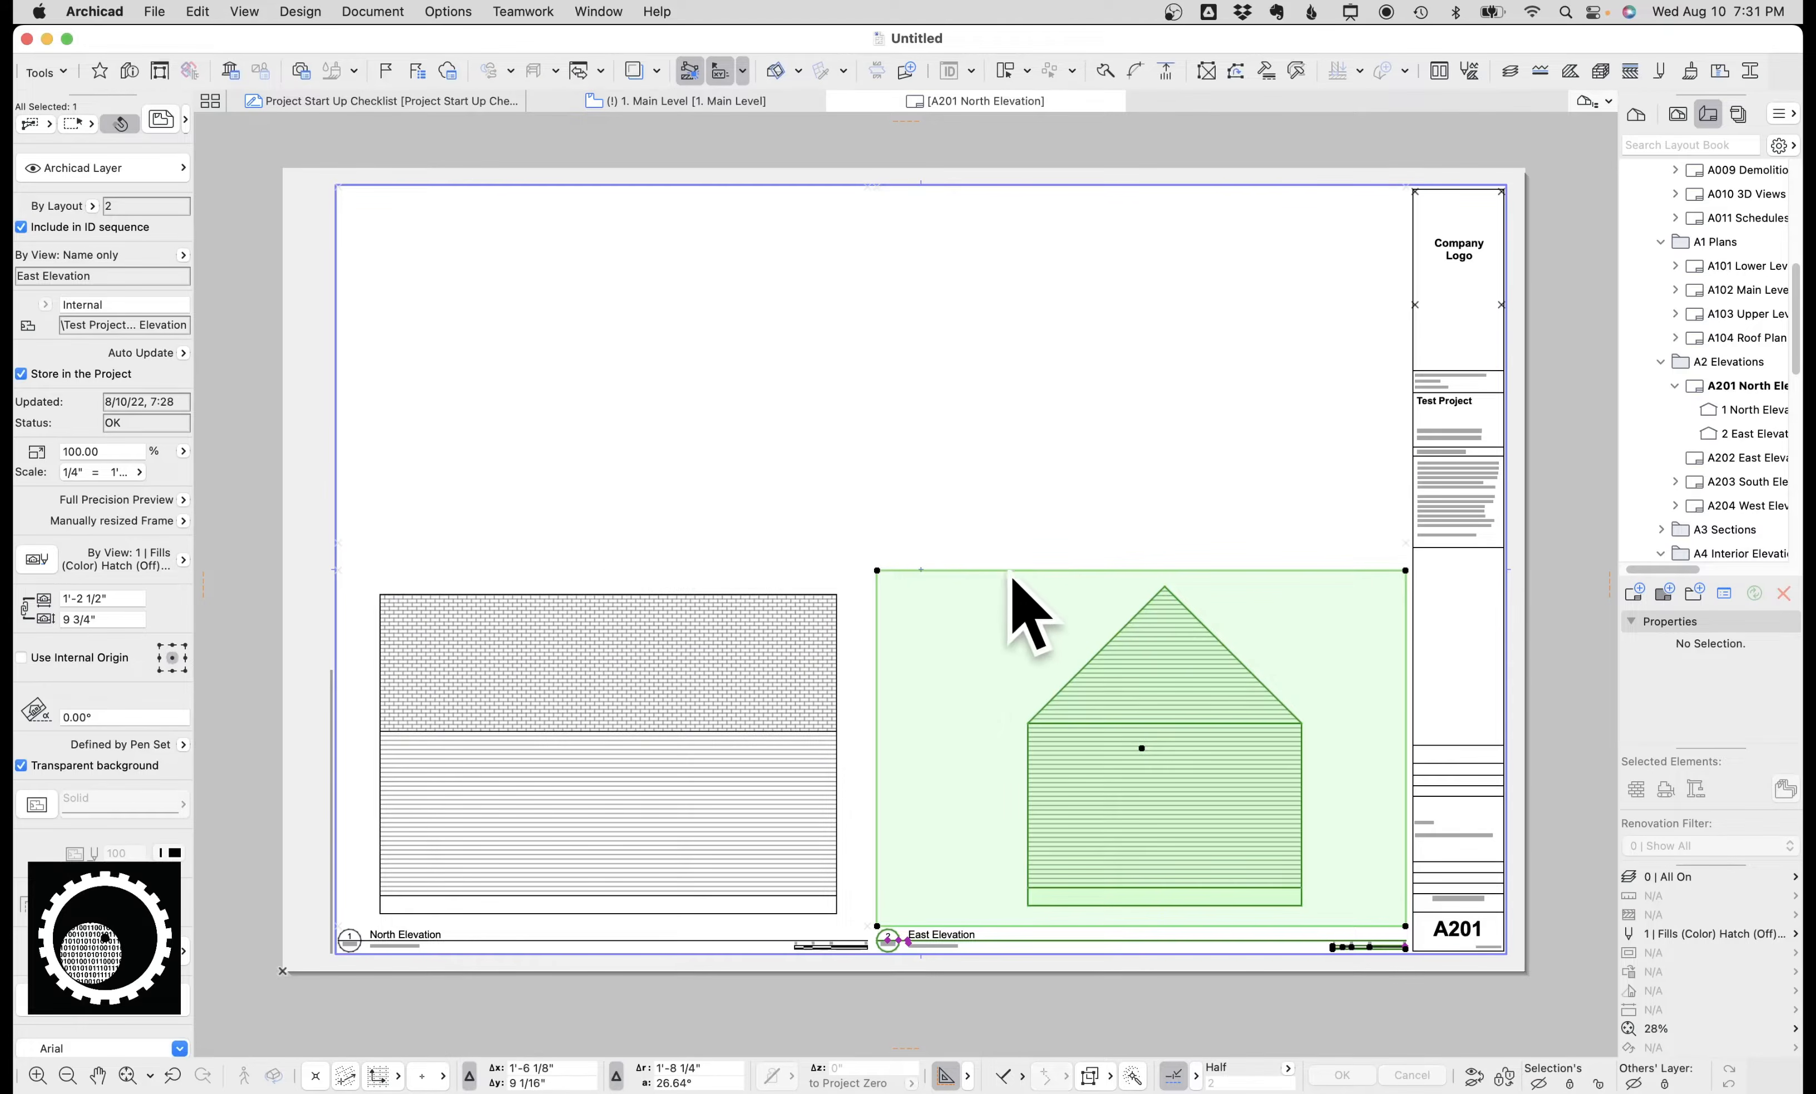
key("Escape")
left_click(1080, 730)
left_click(1743, 458)
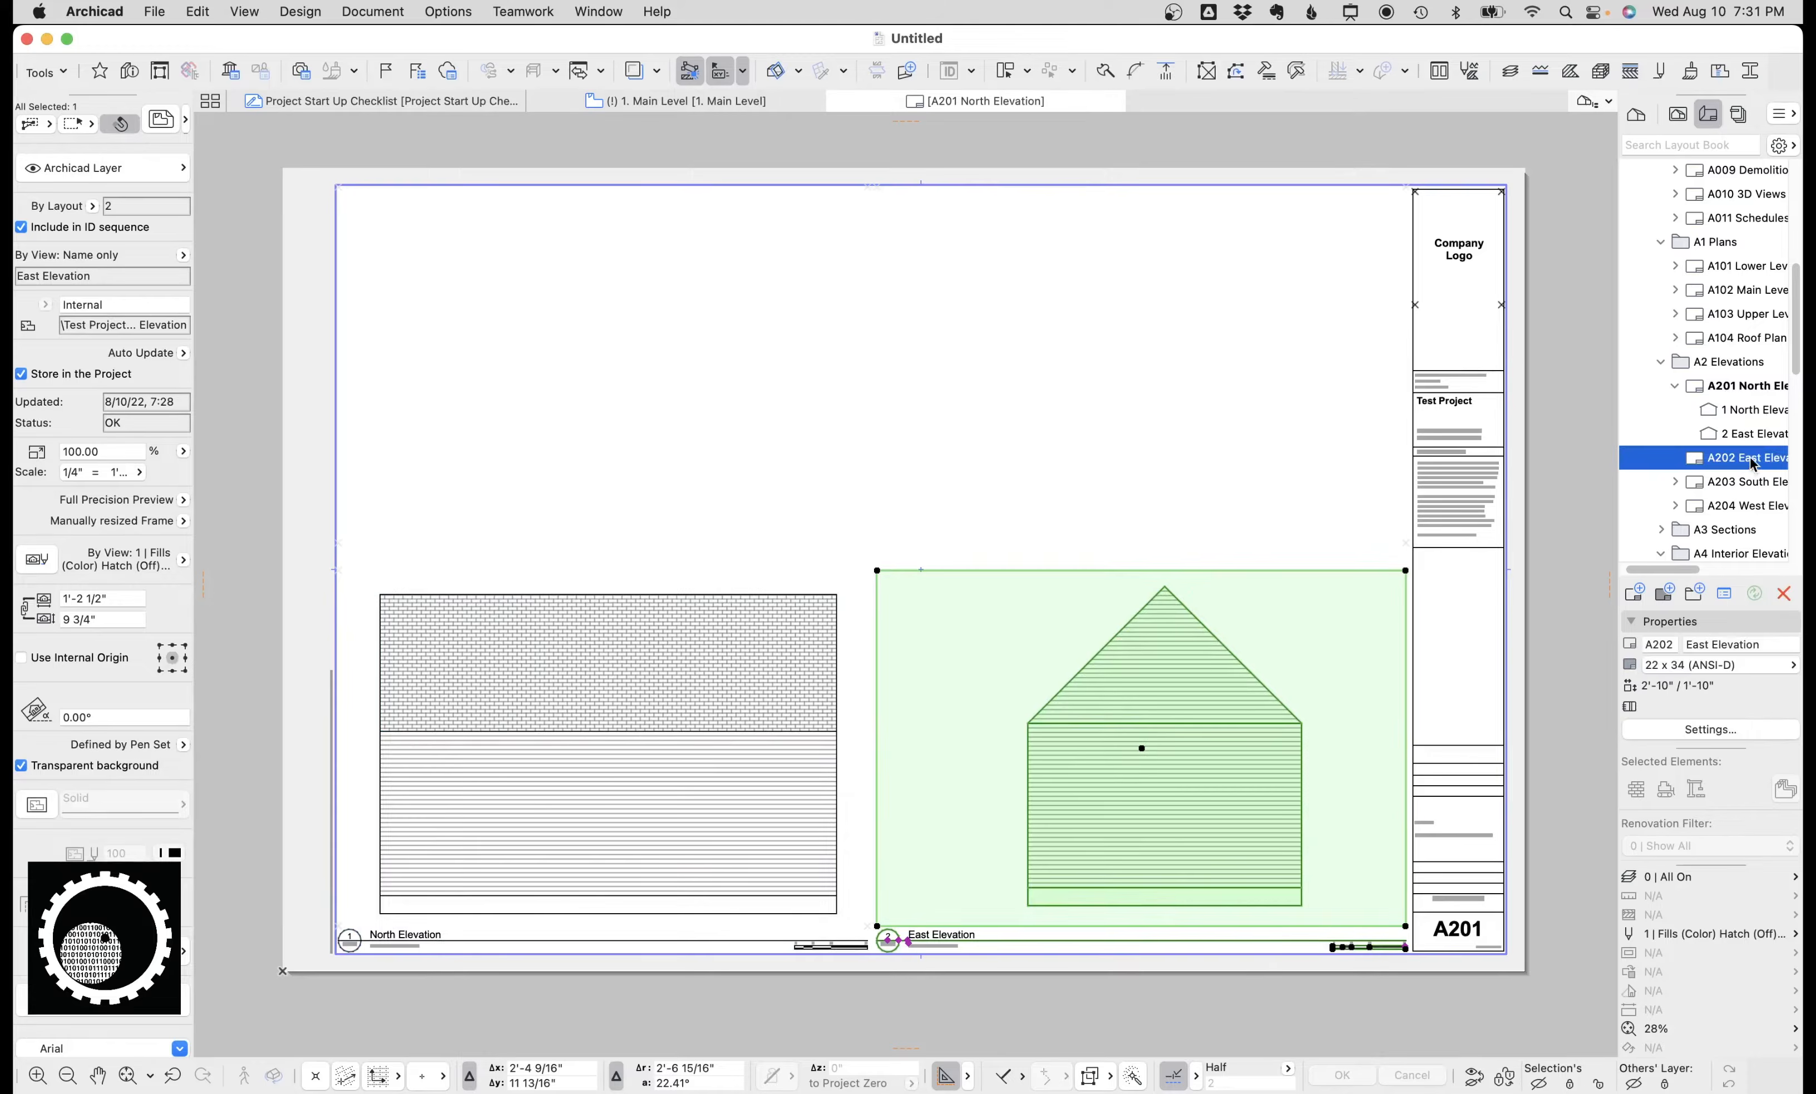
left_click(1783, 595)
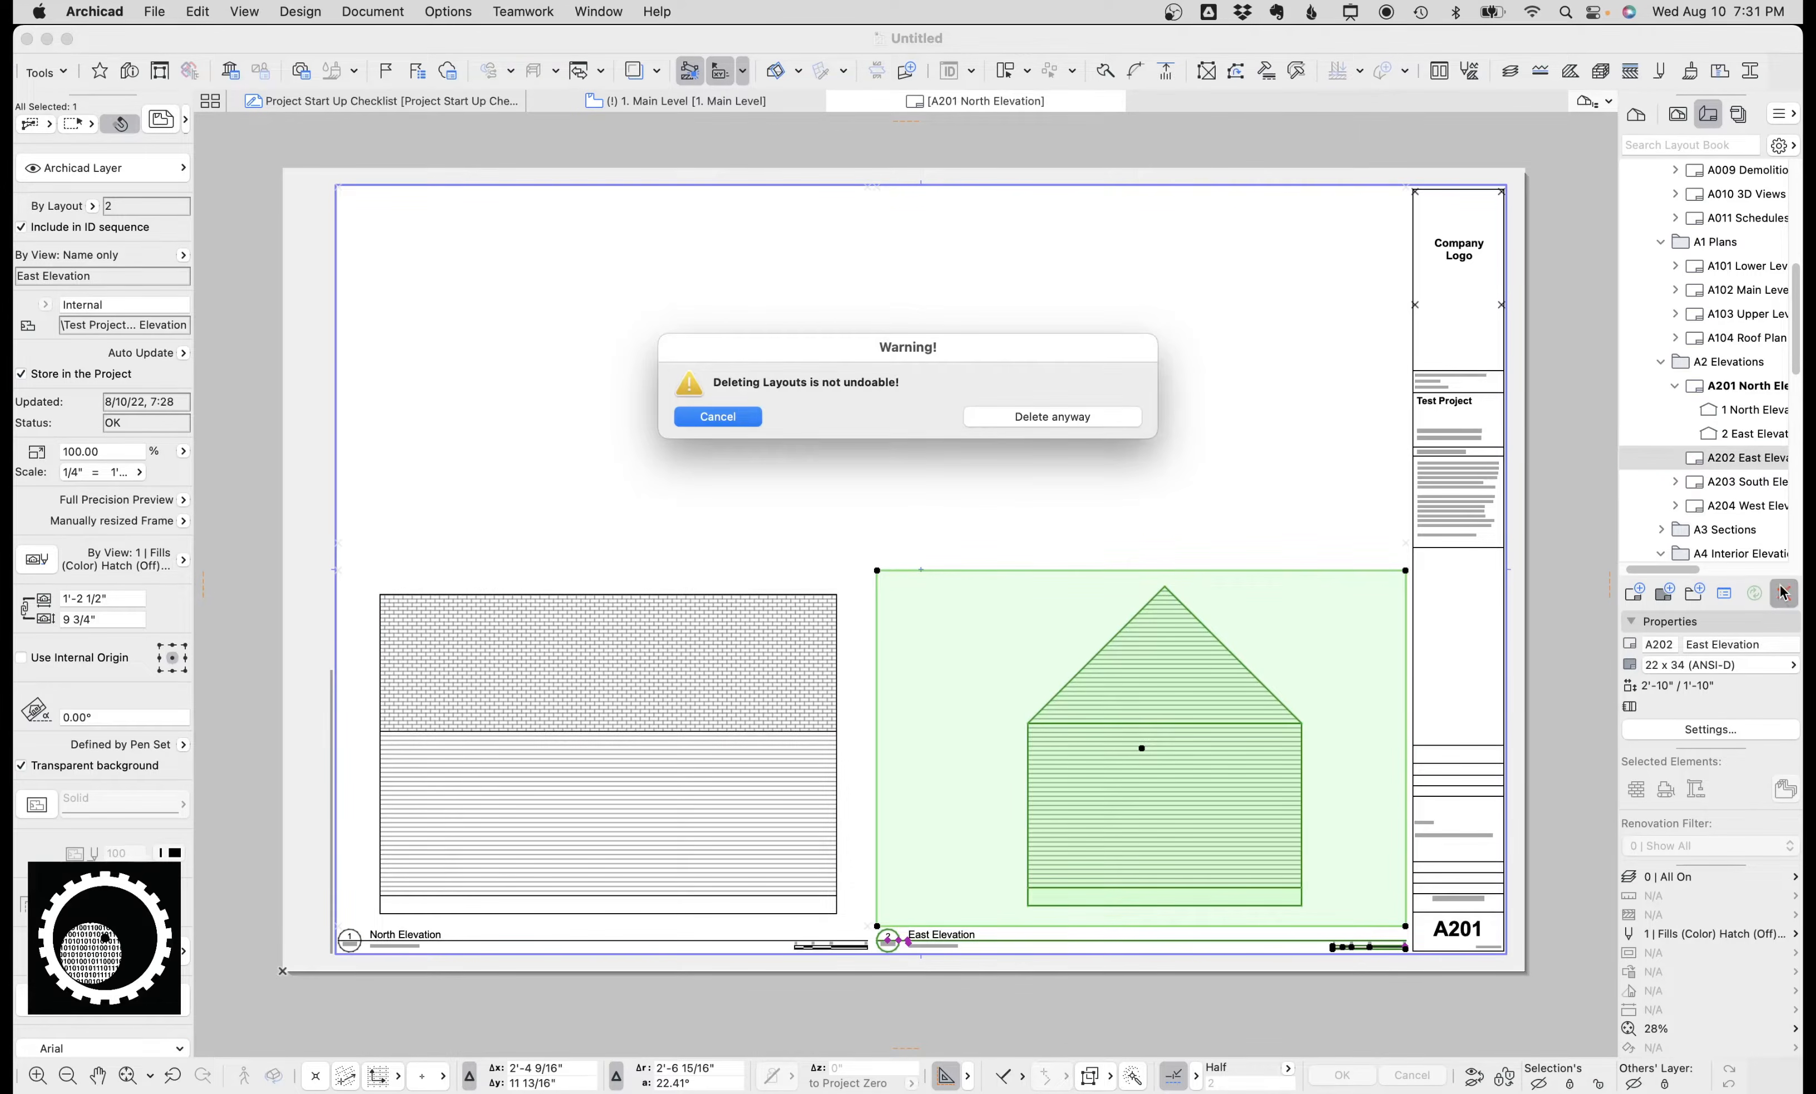
left_click(715, 417)
Switch to the 1. Main Level plan, open Favorites and activate the Exterior Wall (2x6, no siding) favorite.
mouse_move(1734, 461)
left_mouse_down()
mouse_move(1738, 536)
mouse_move(1736, 360)
mouse_move(1705, 282)
mouse_move(1628, 284)
mouse_move(1688, 184)
mouse_move(1707, 318)
left_mouse_up()
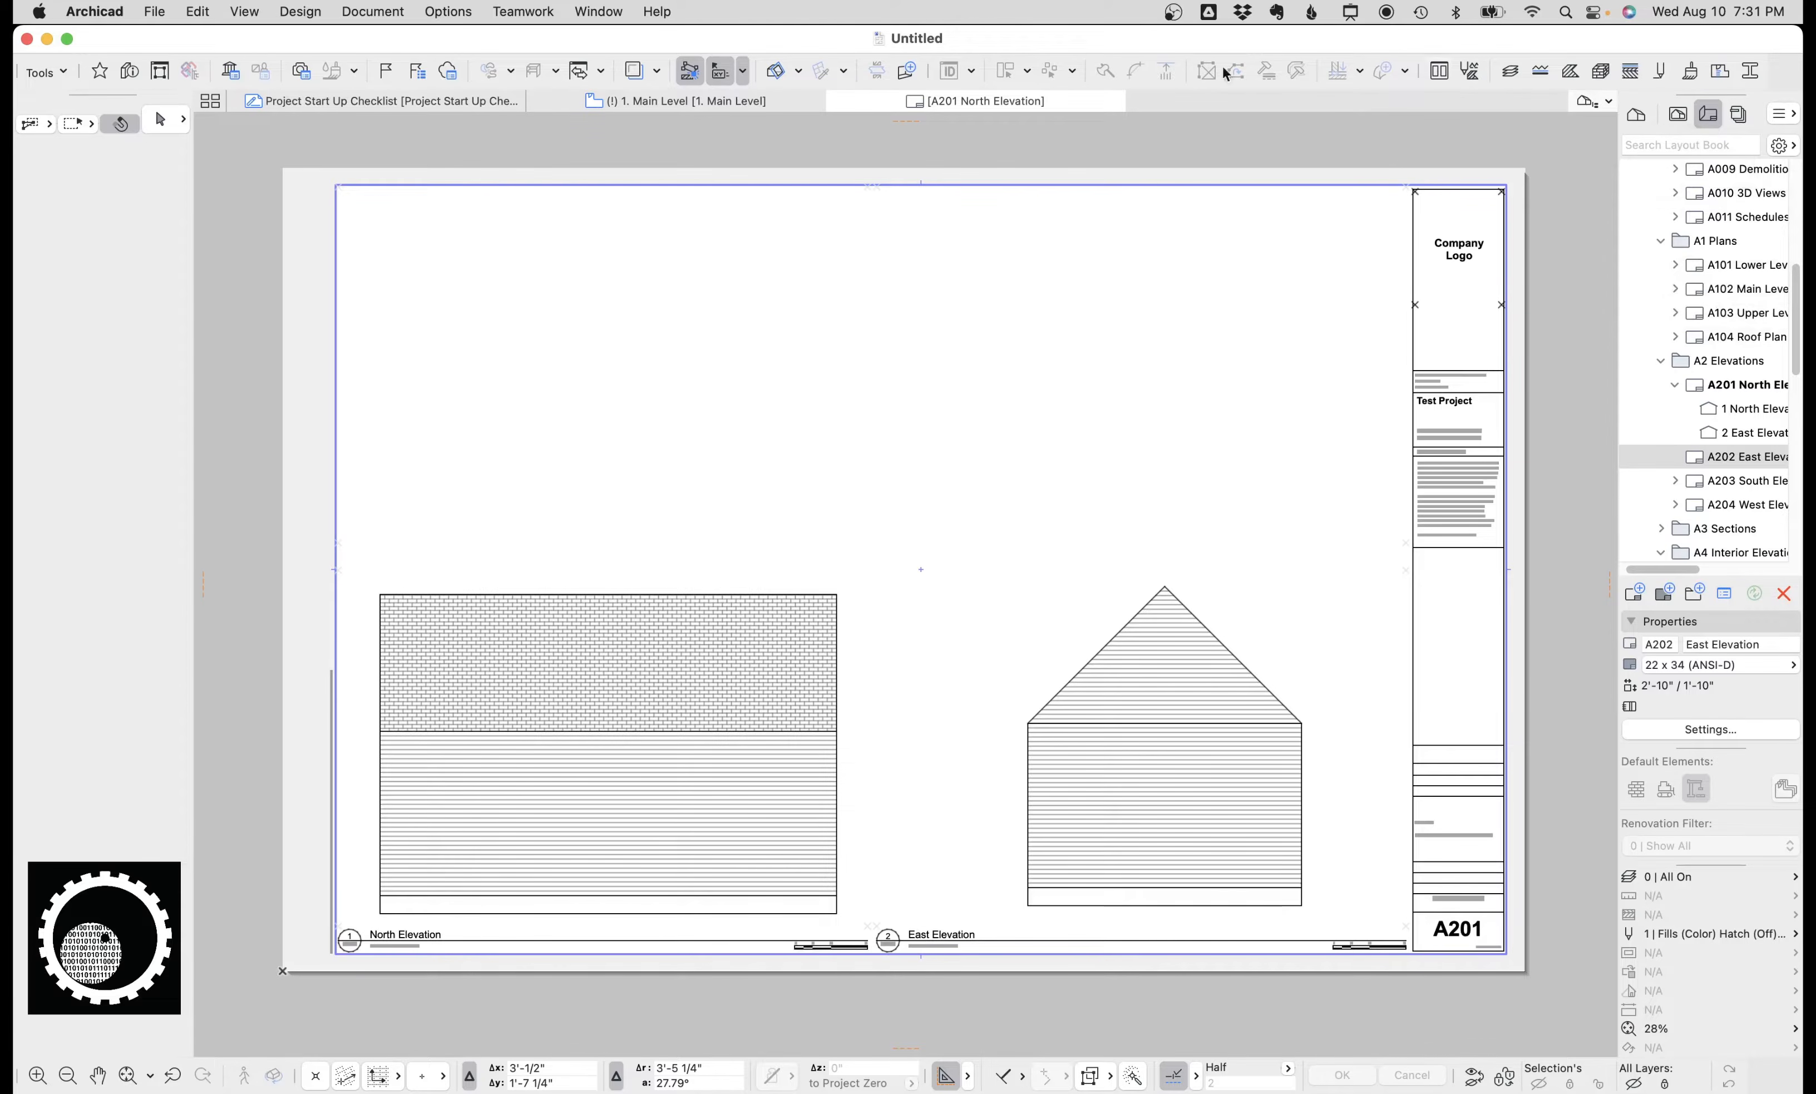
left_click(667, 101)
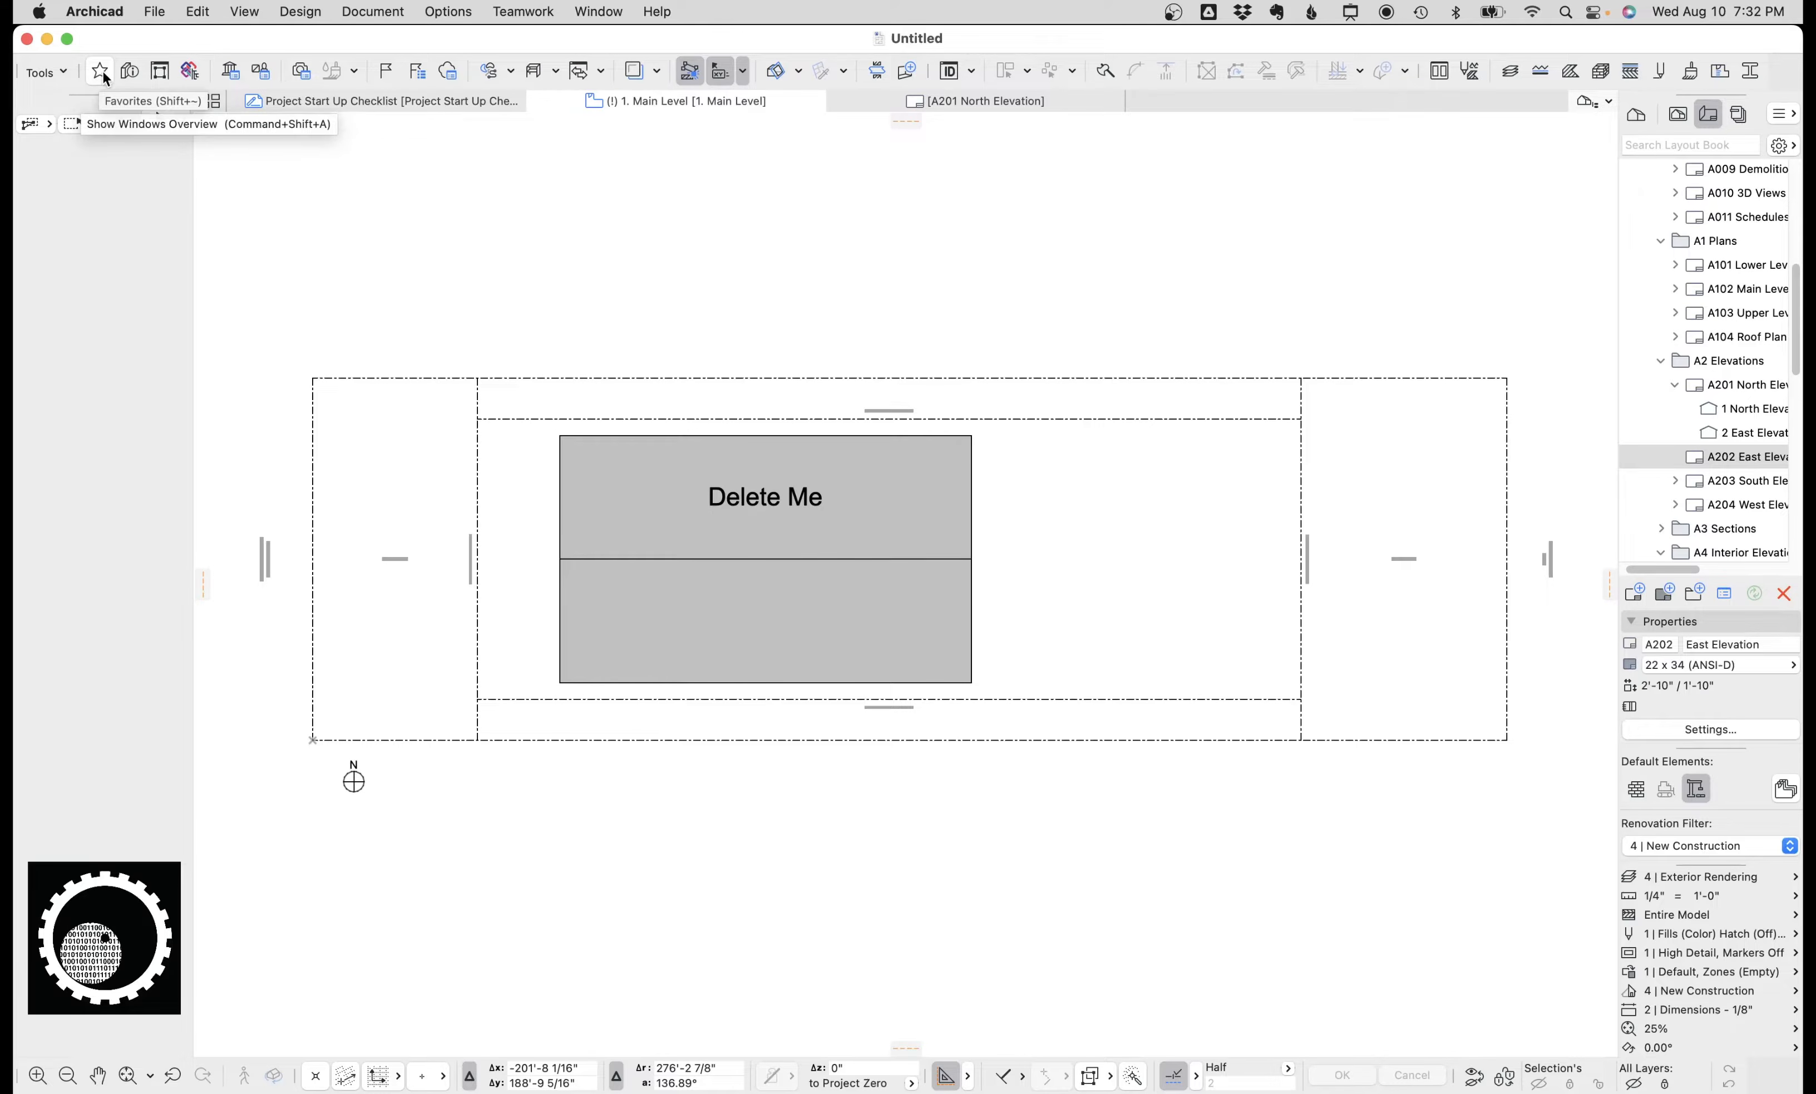
left_click(619, 11)
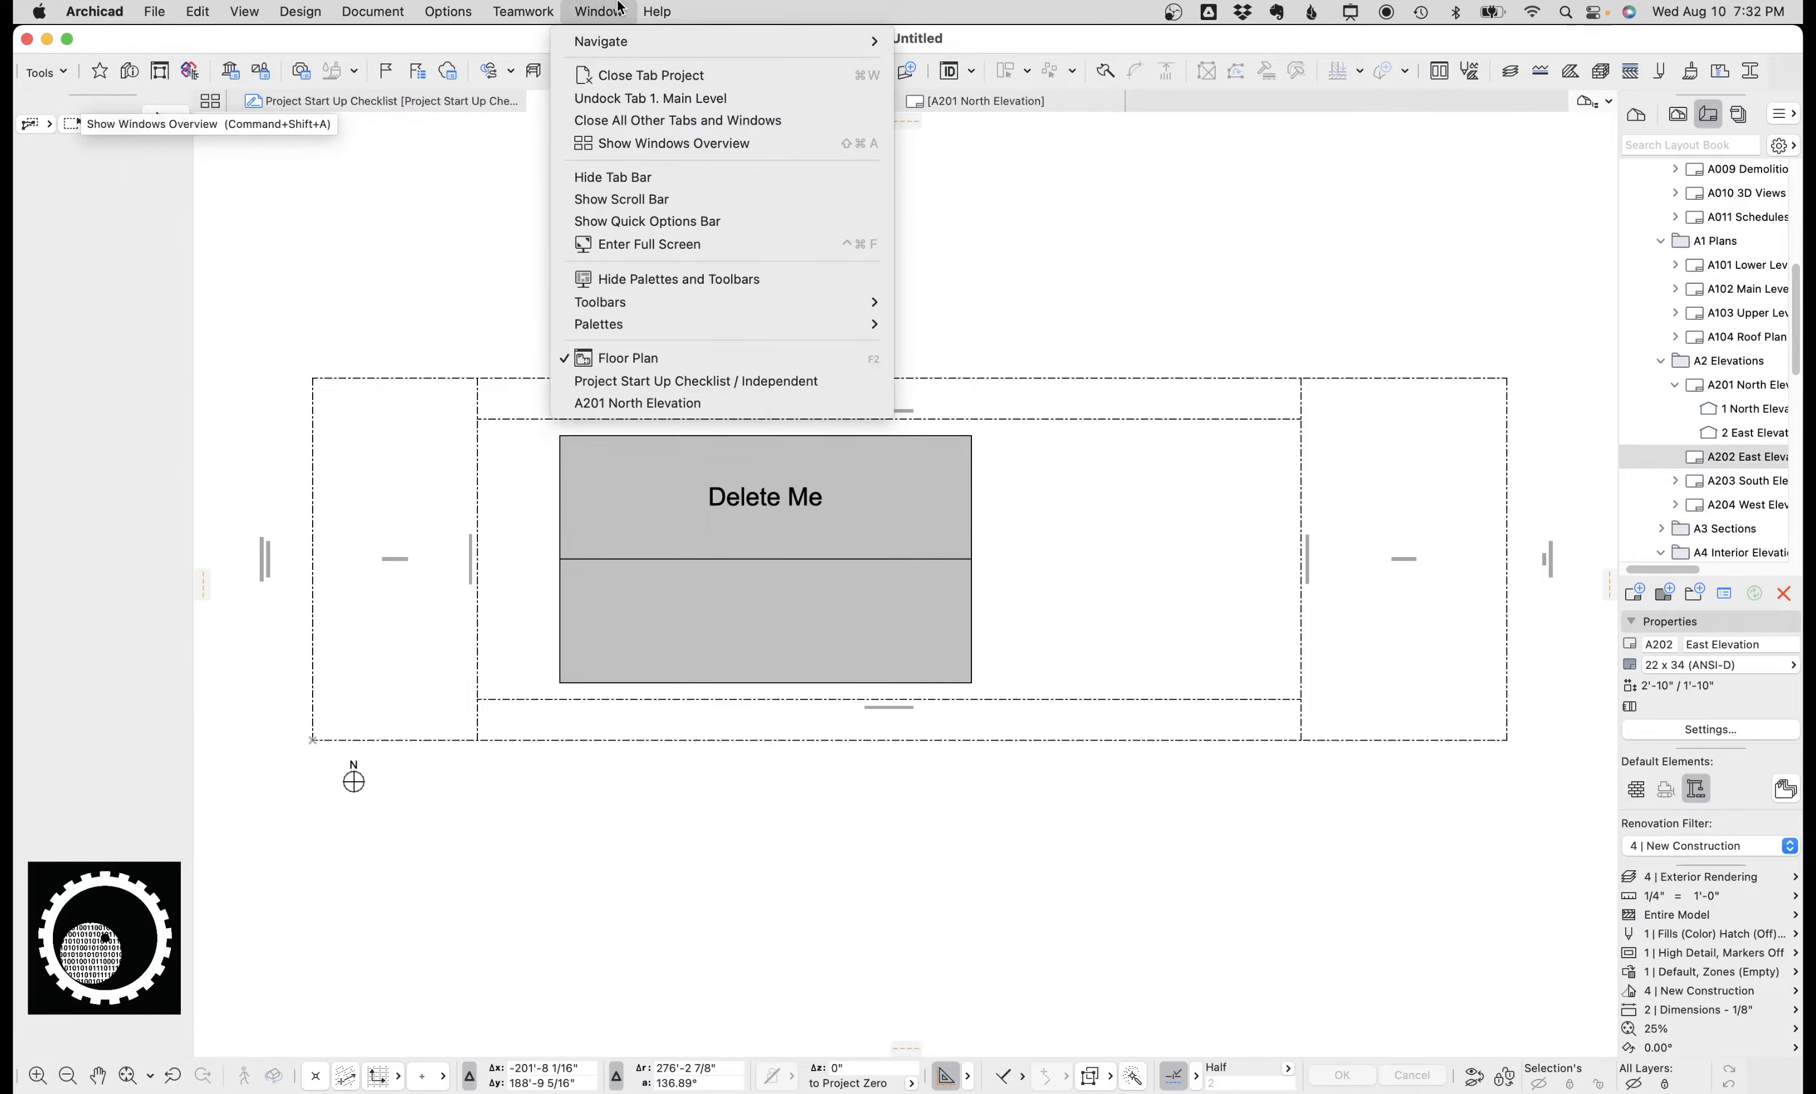
mouse_move(670, 318)
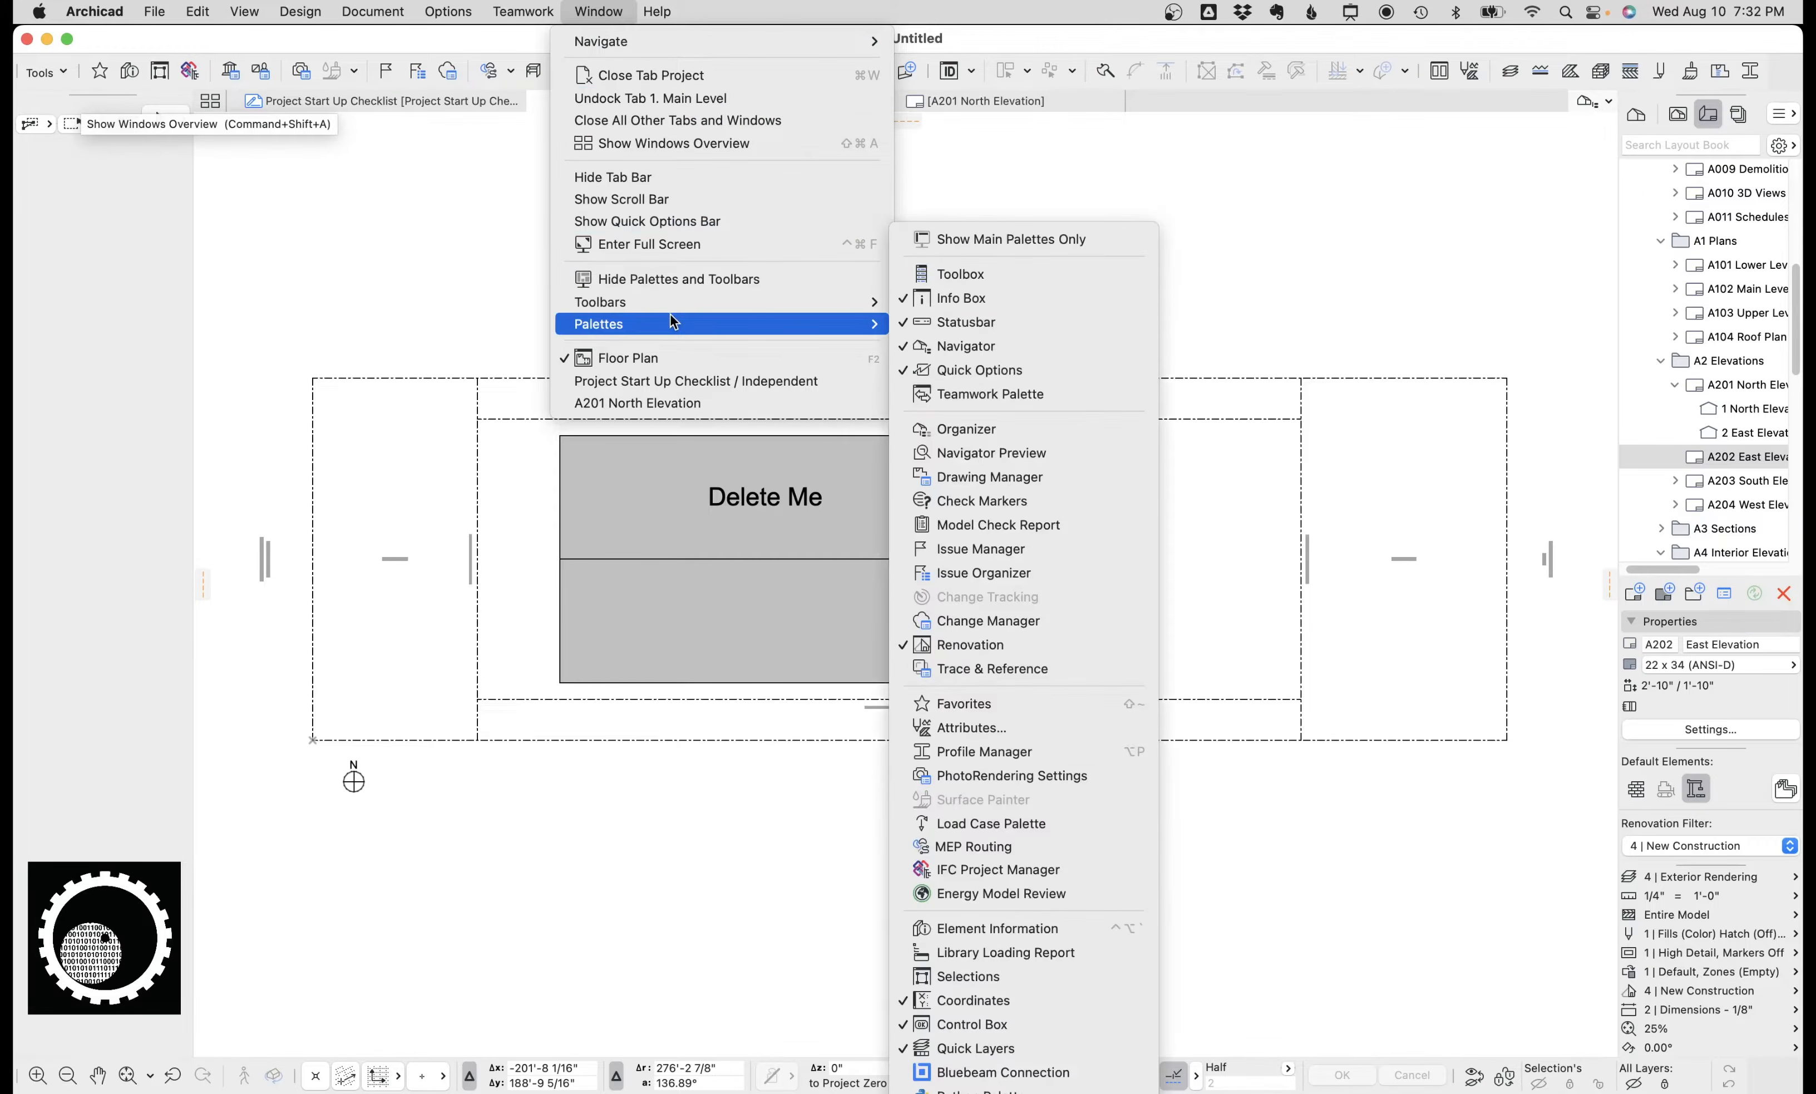
left_click(463, 305)
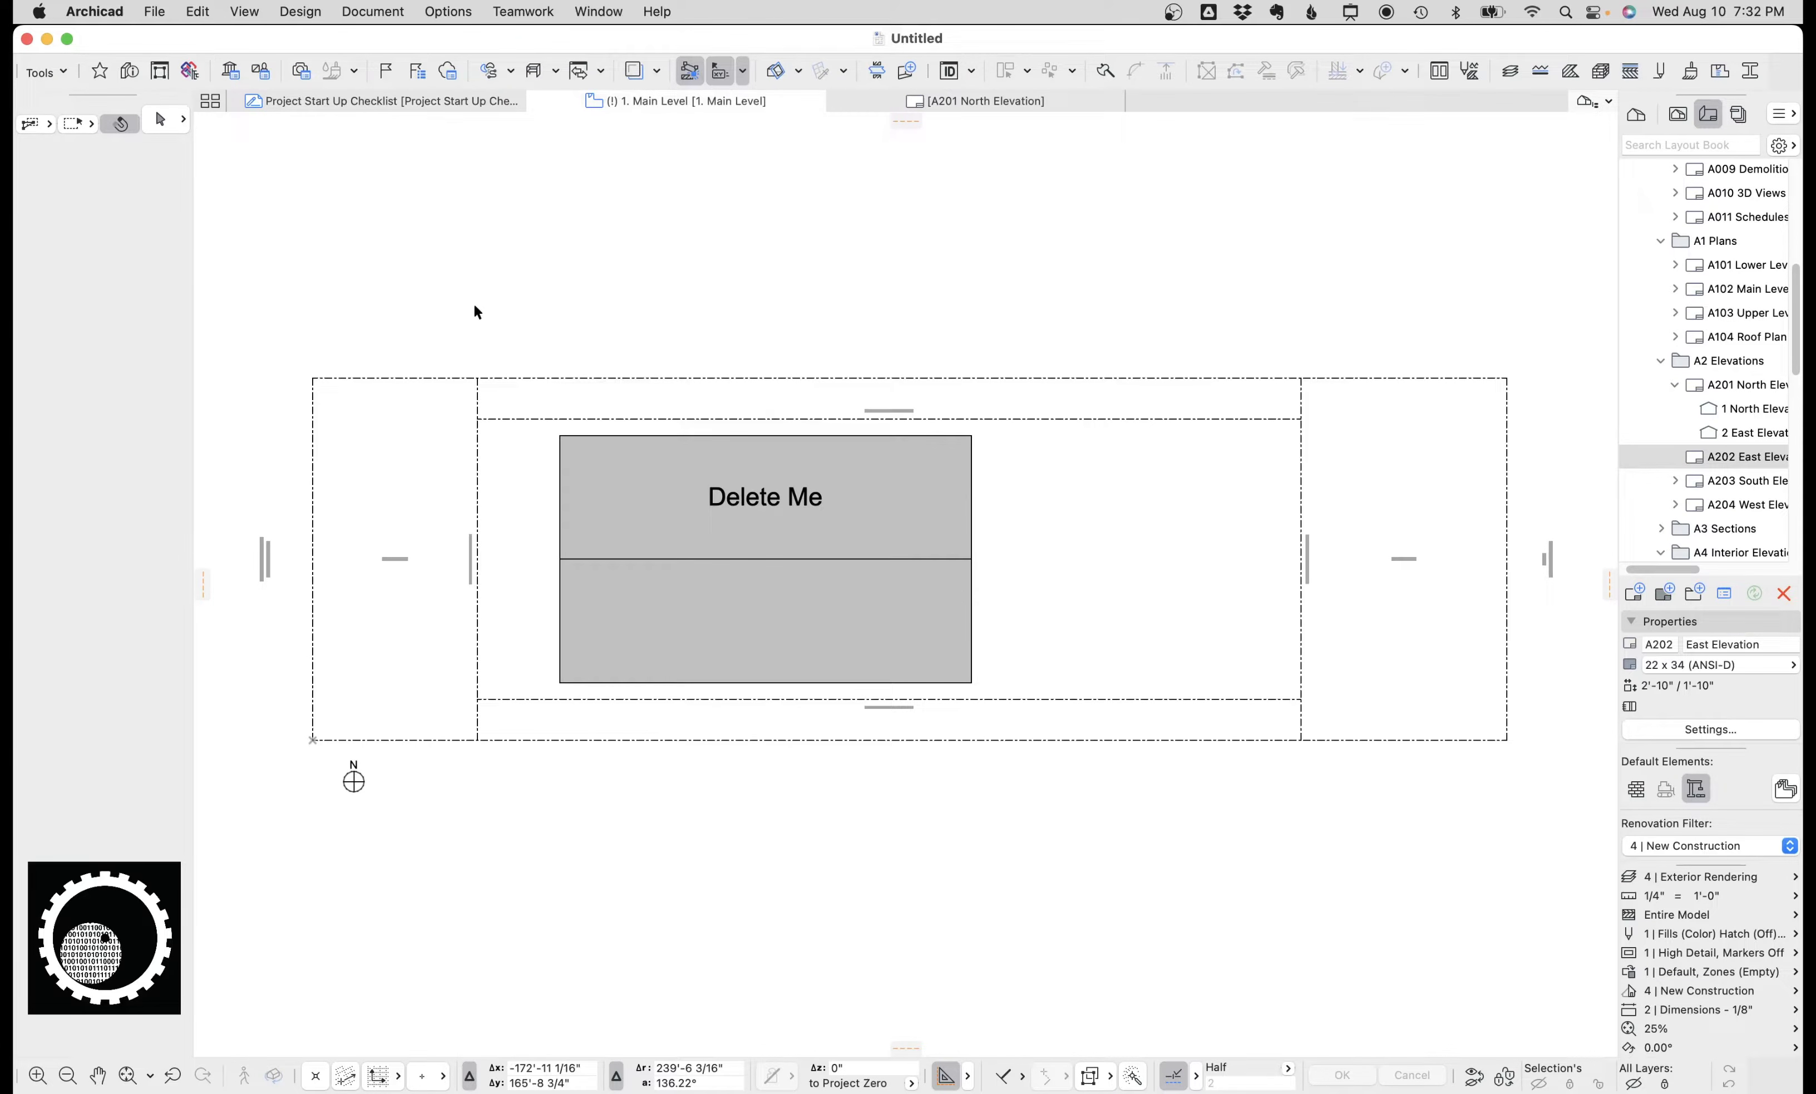
key("f")
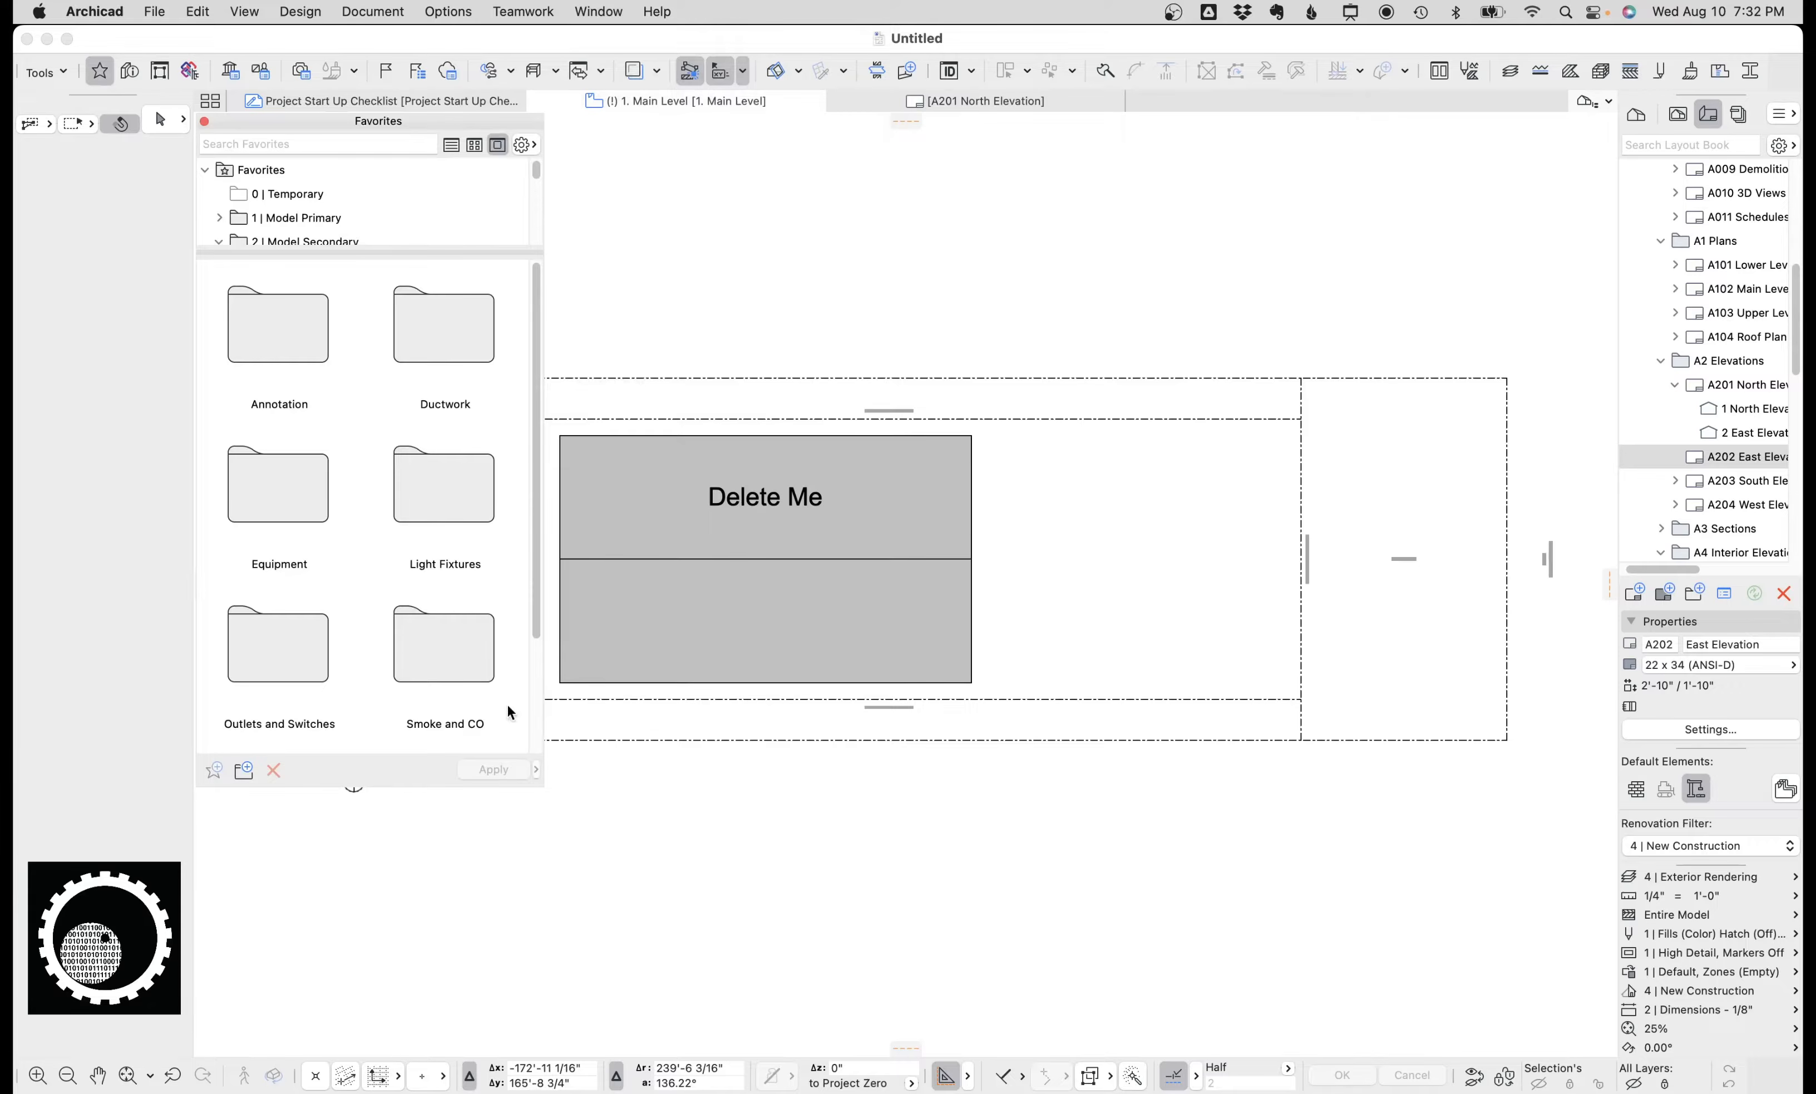
left_click_drag(443, 787, 431, 960)
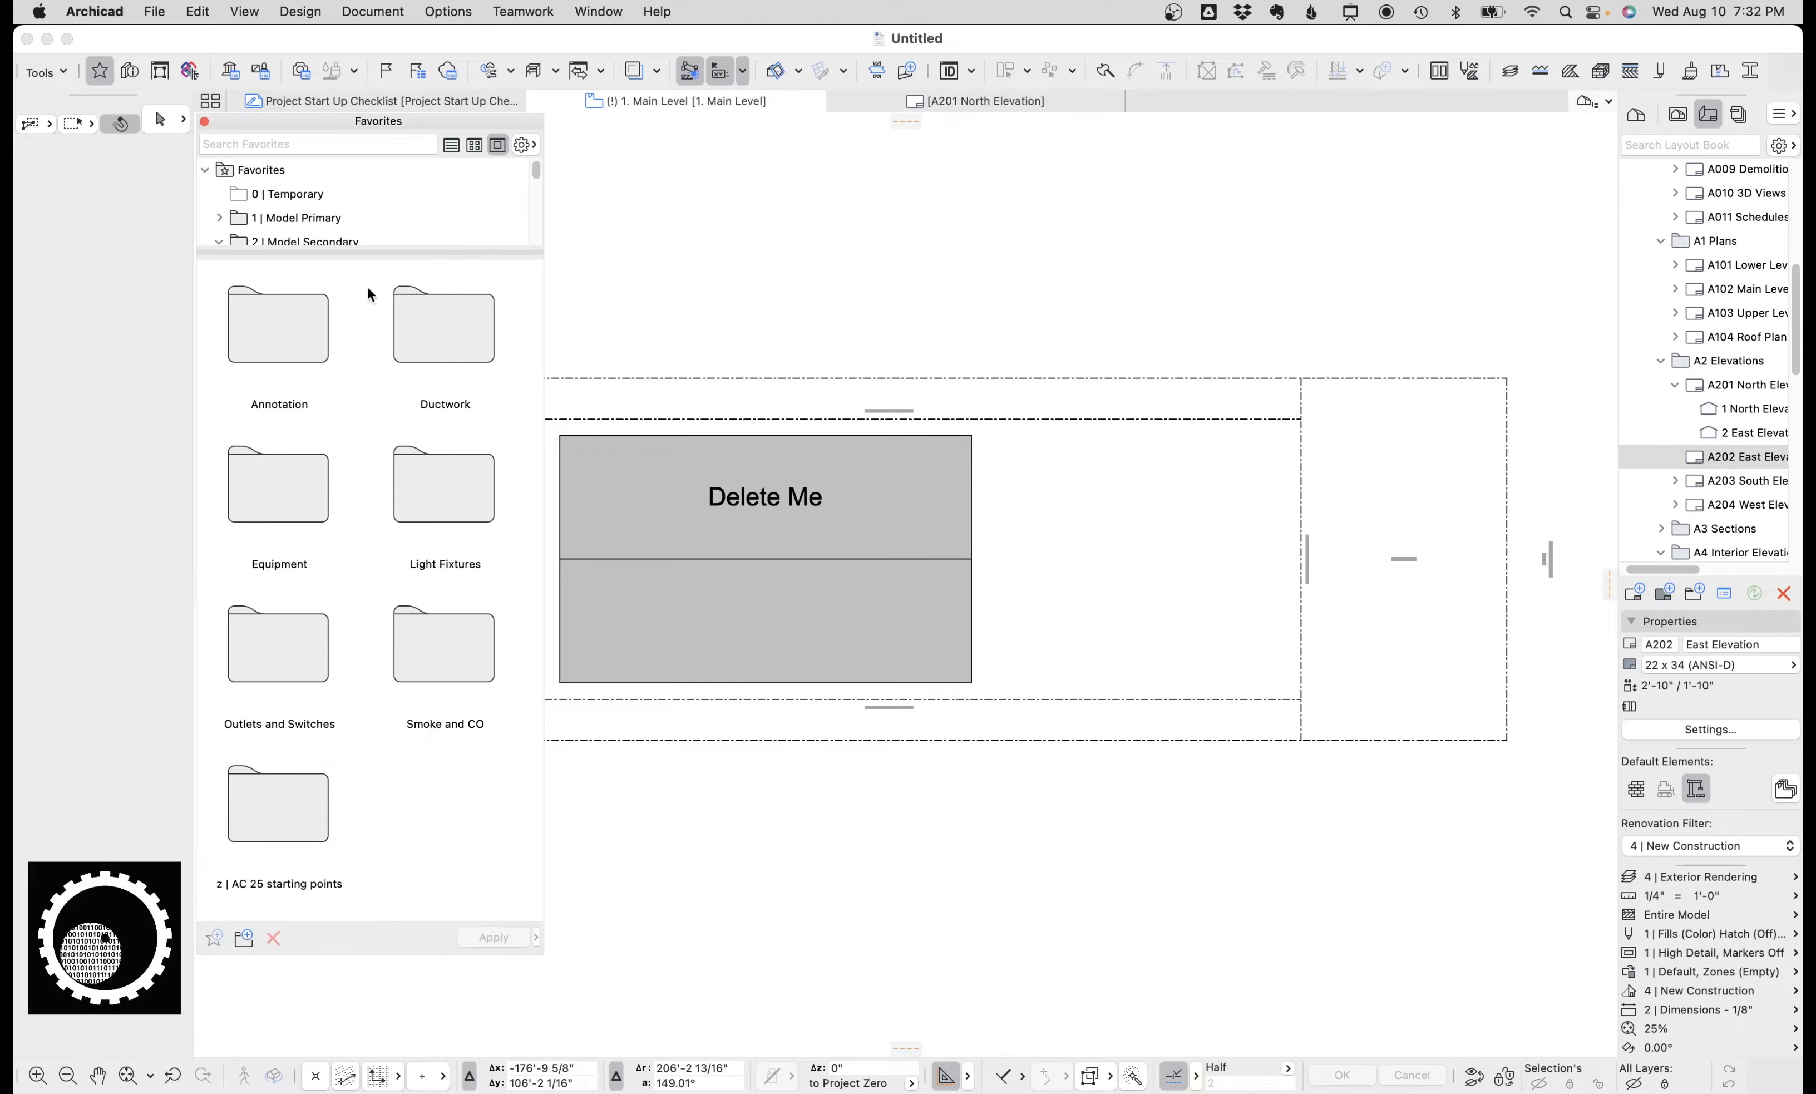
left_click_drag(379, 252, 390, 386)
left_click(218, 218)
left_click(295, 241)
left_click(267, 290)
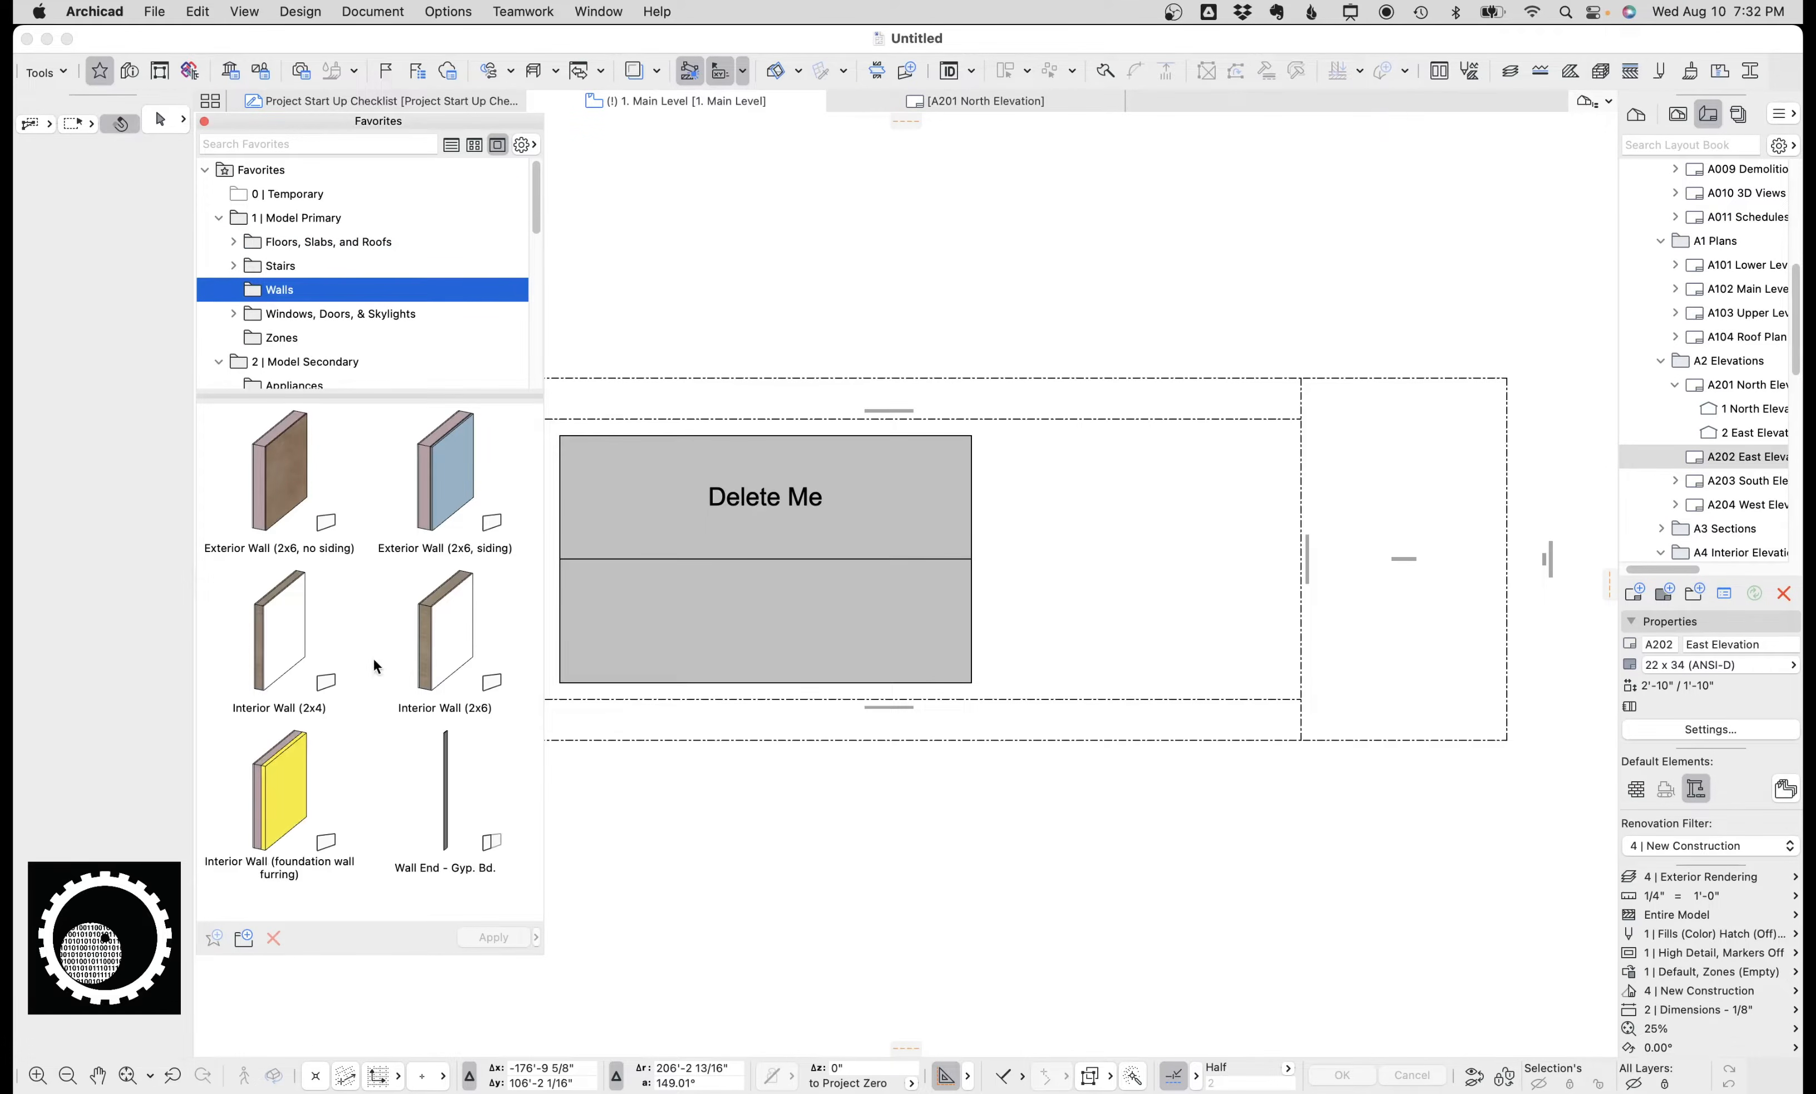
double_click(290, 468)
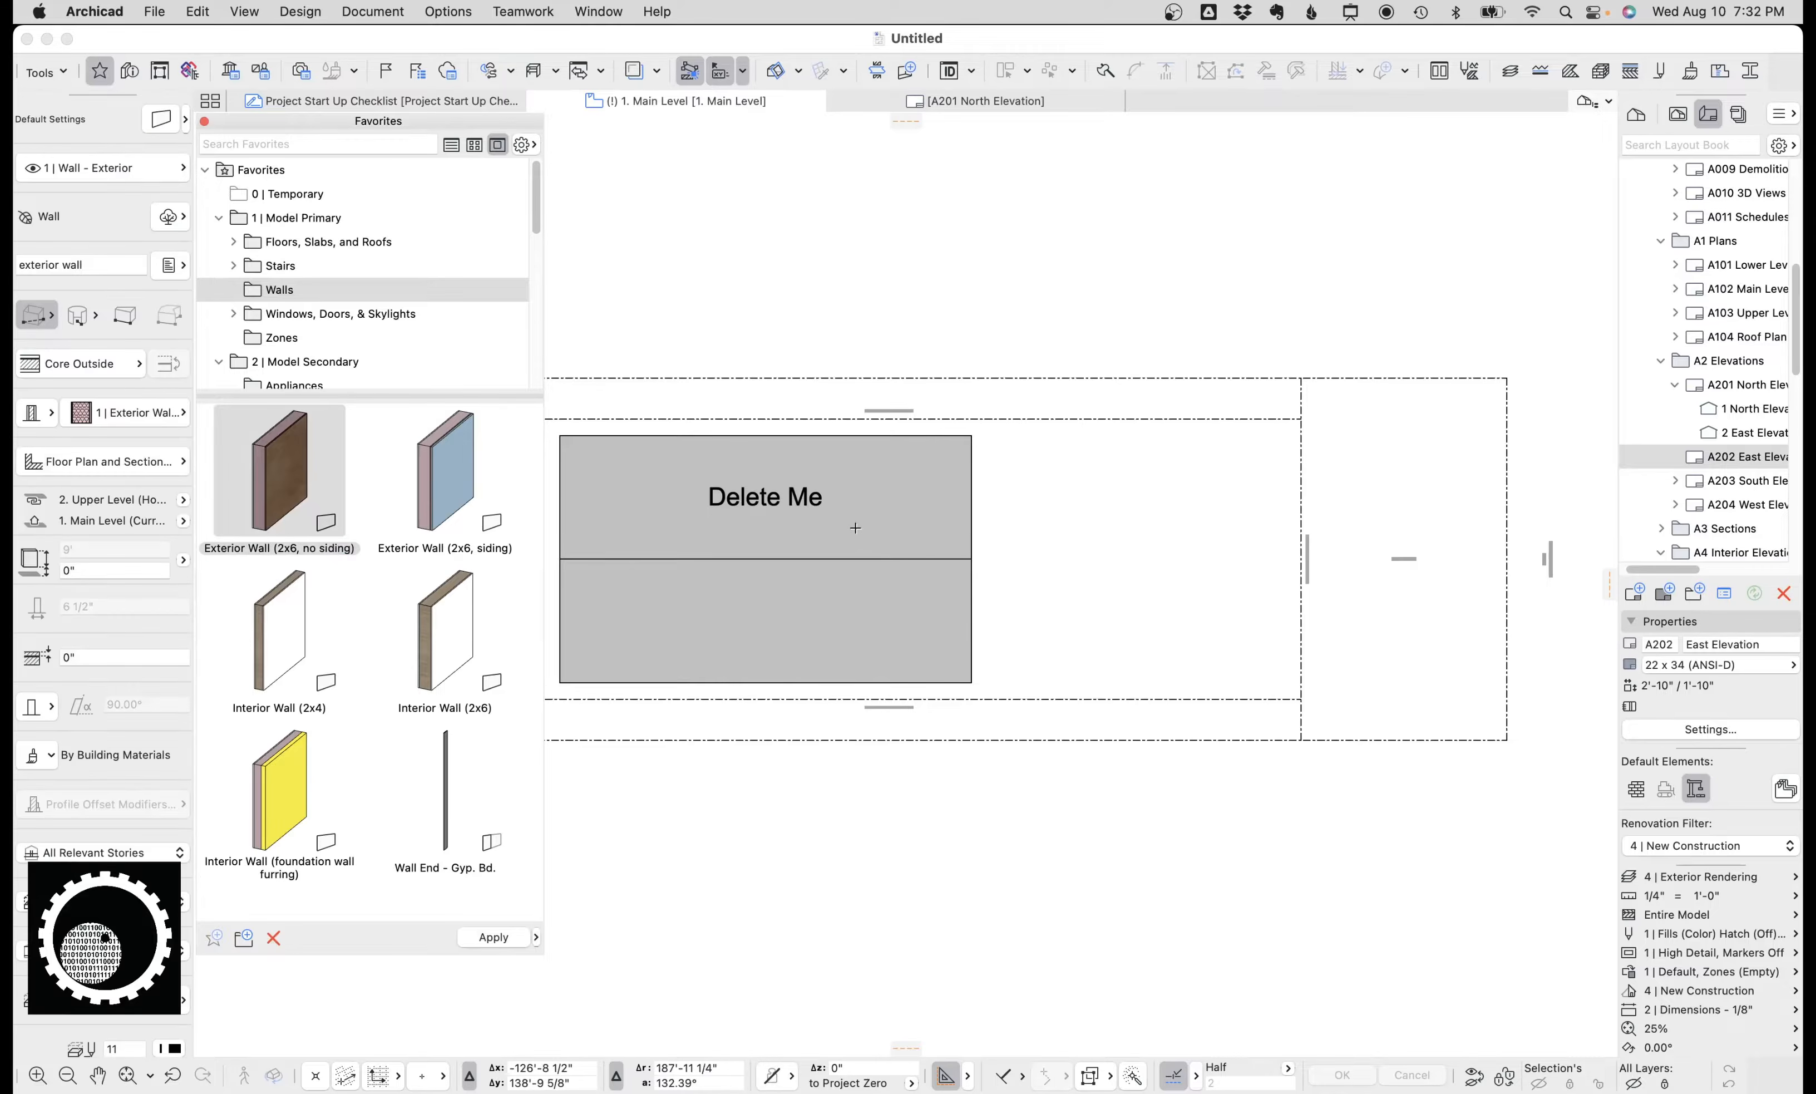
Delete the Delete Me placeholder object from the Main Level plan.
scroll(1023, 534, "left", 5)
left_click(981, 550, "shift")
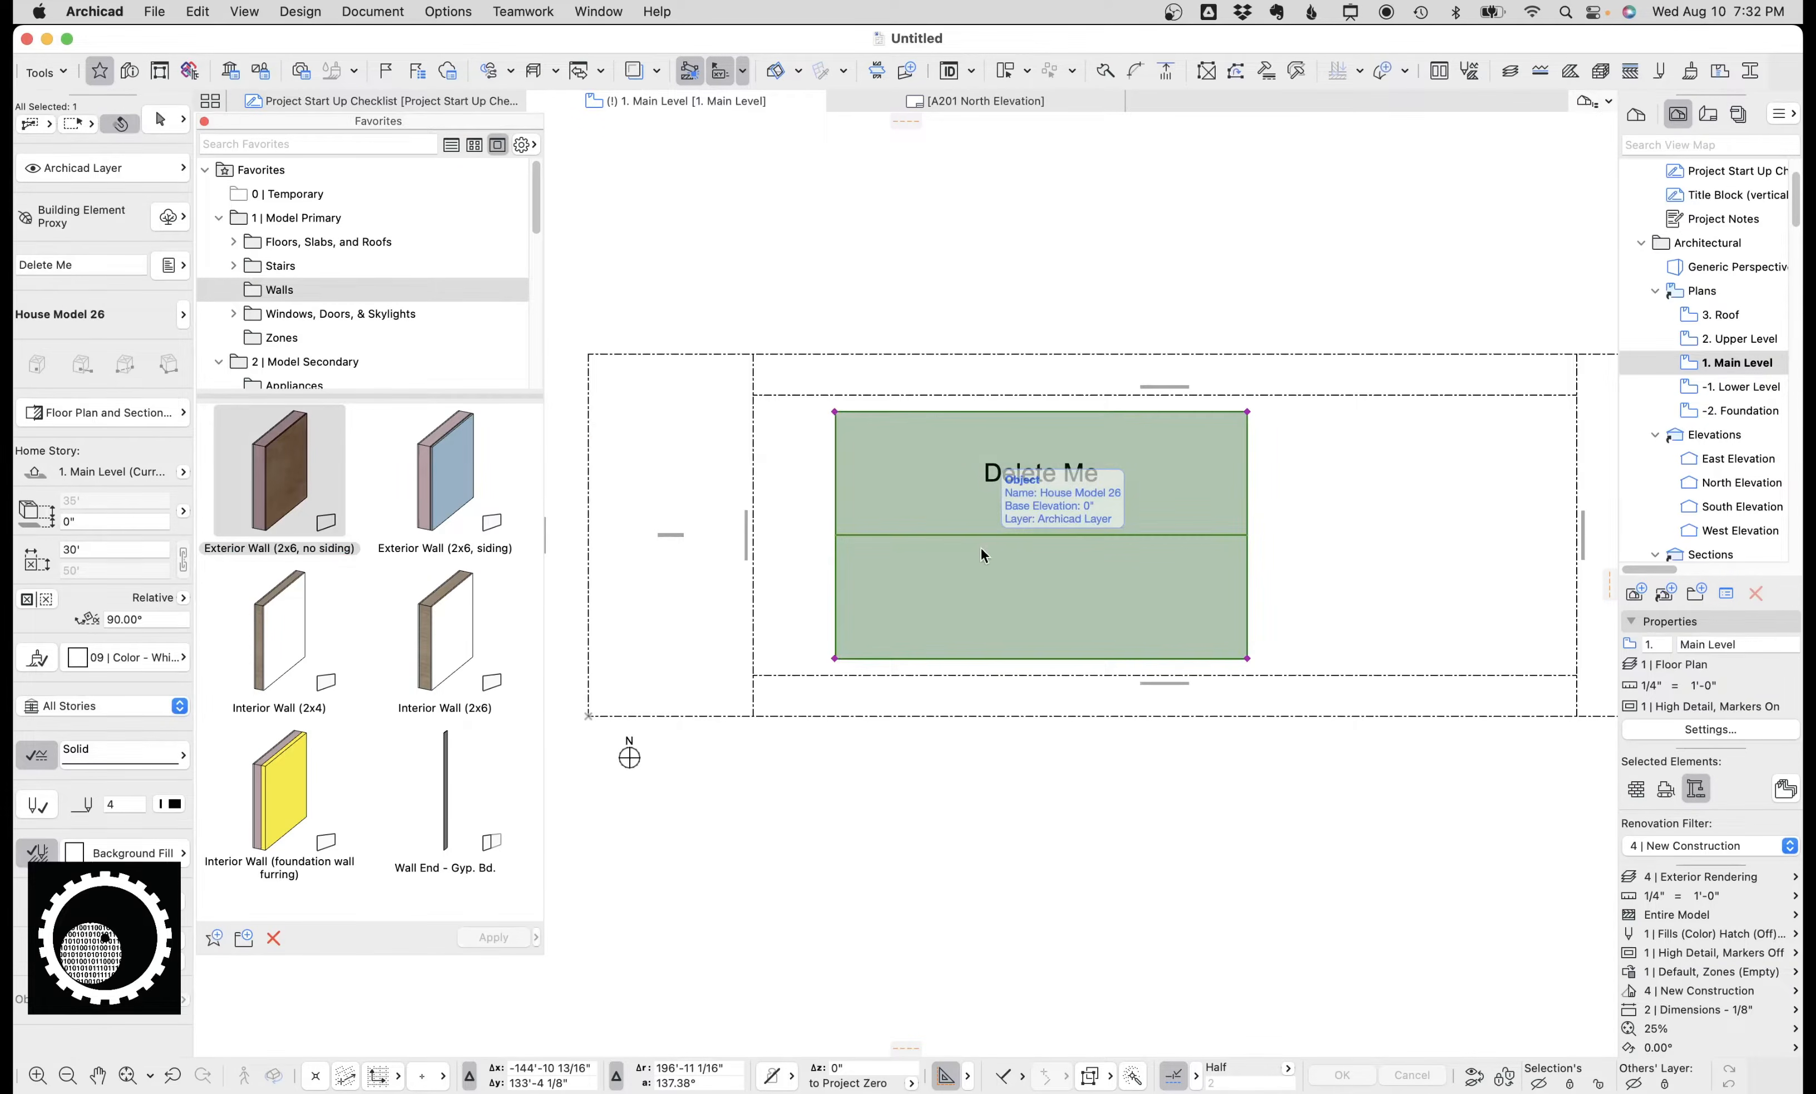
key("Delete")
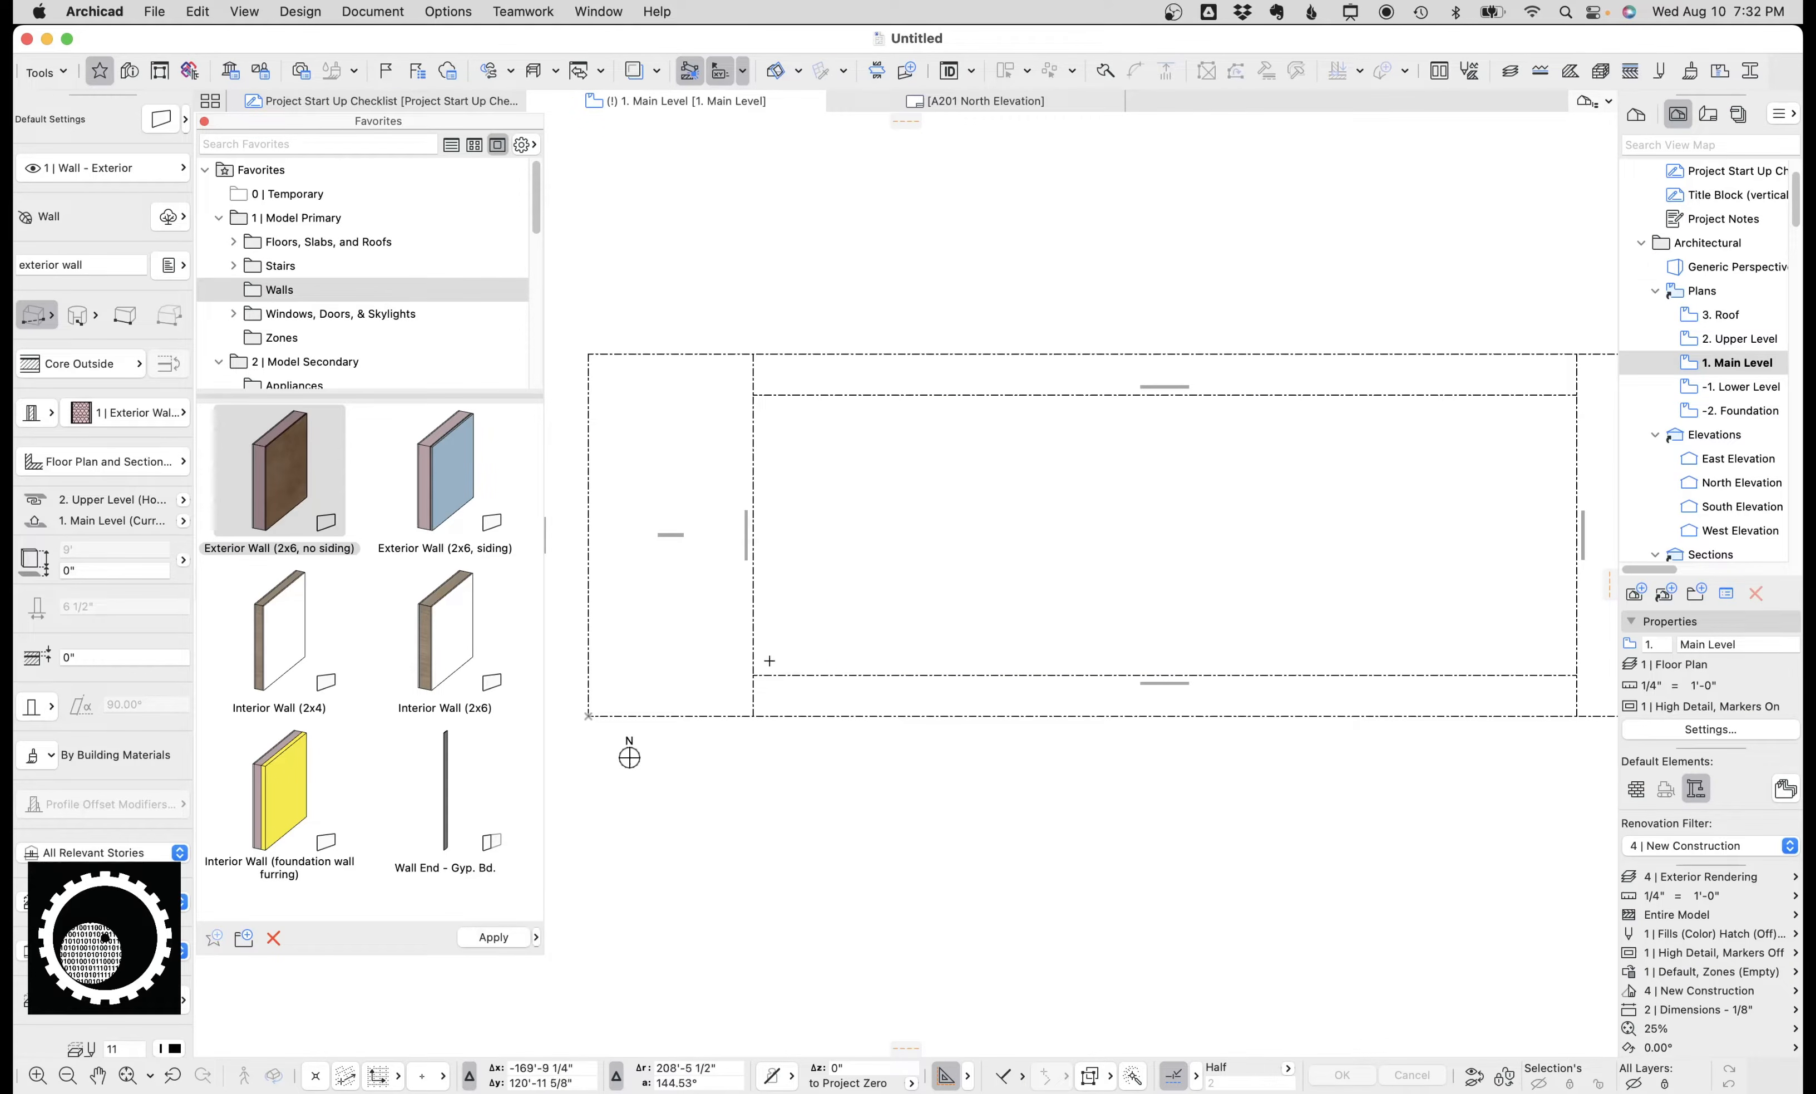
Draw a rectangular exterior wall outline in the middle of the Main Level plan.
left_click(837, 616)
key("Escape")
left_click(901, 629)
left_click(1083, 481)
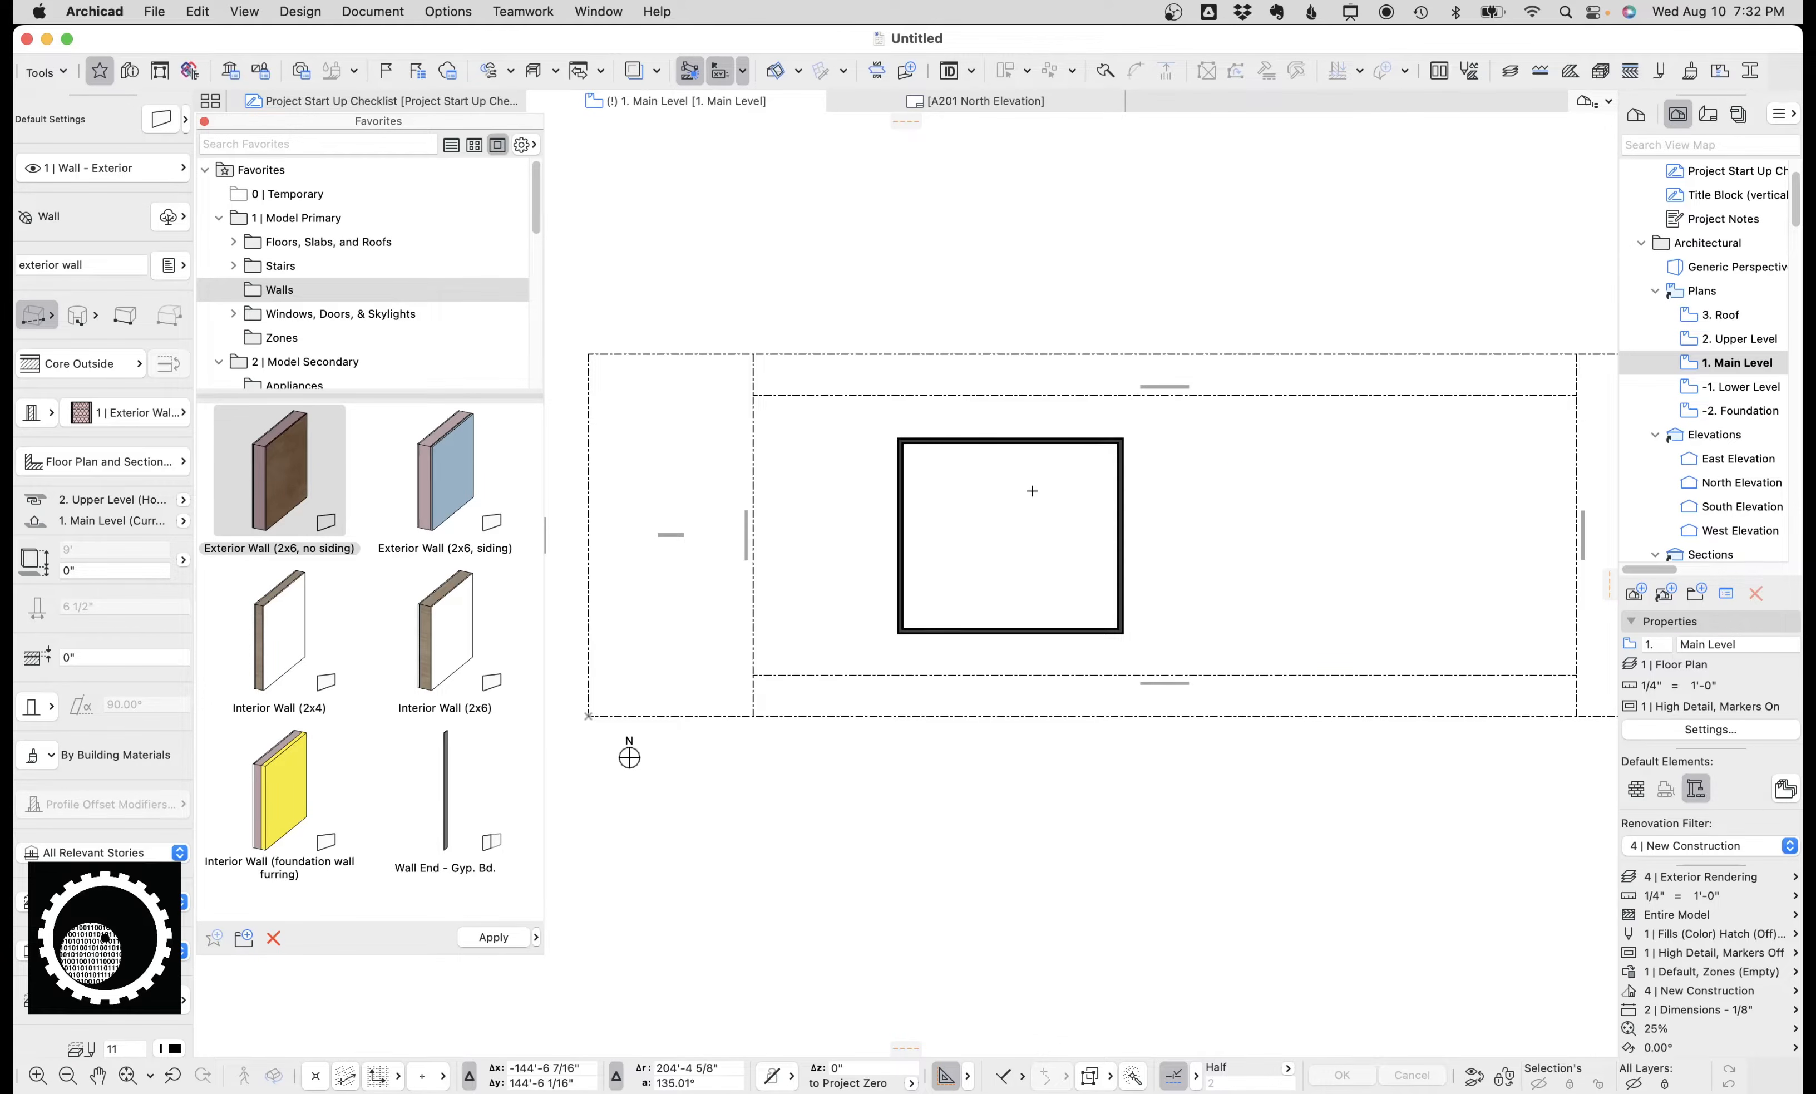
Activate the Interior Wall (2x4) favorite and draw a straight interior wall across the middle of the exterior outline.
scroll(1026, 491, "up", 5)
middle_click_drag(1024, 492, 1013, 465)
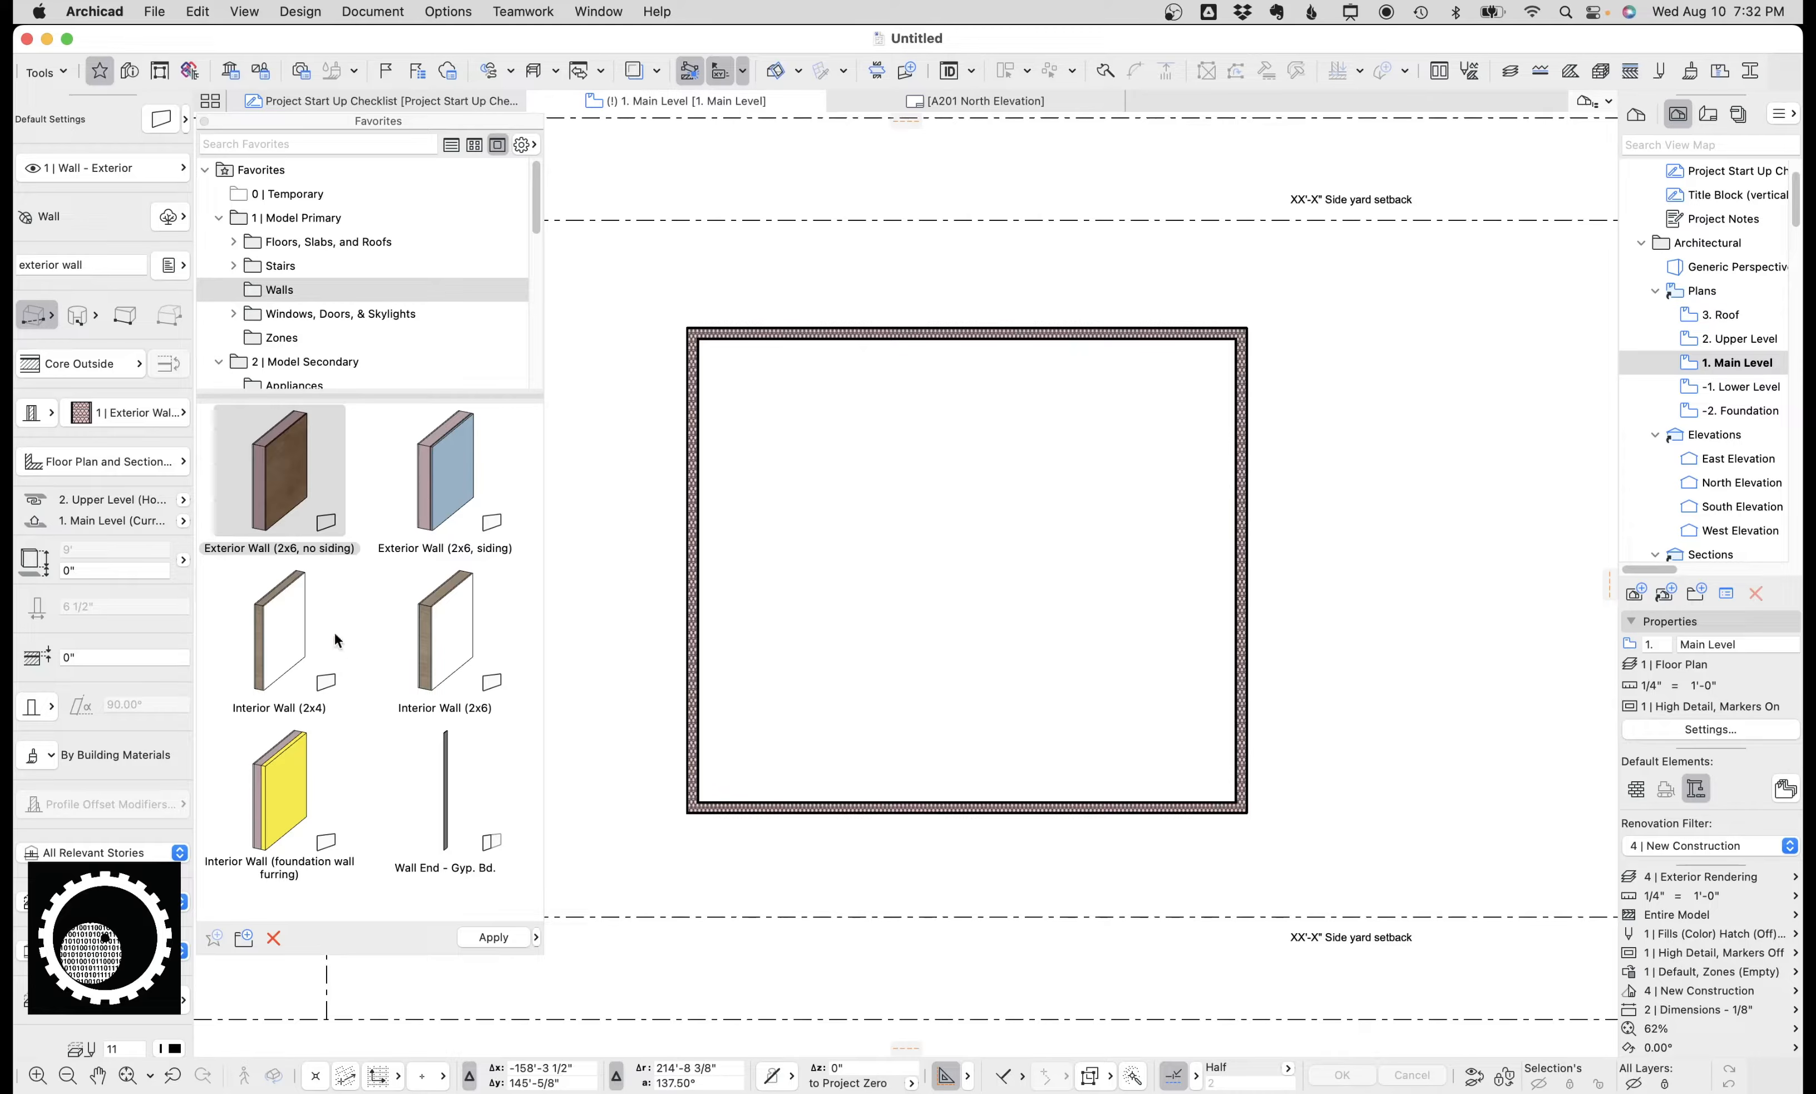
double_click(275, 618)
left_click(57, 318)
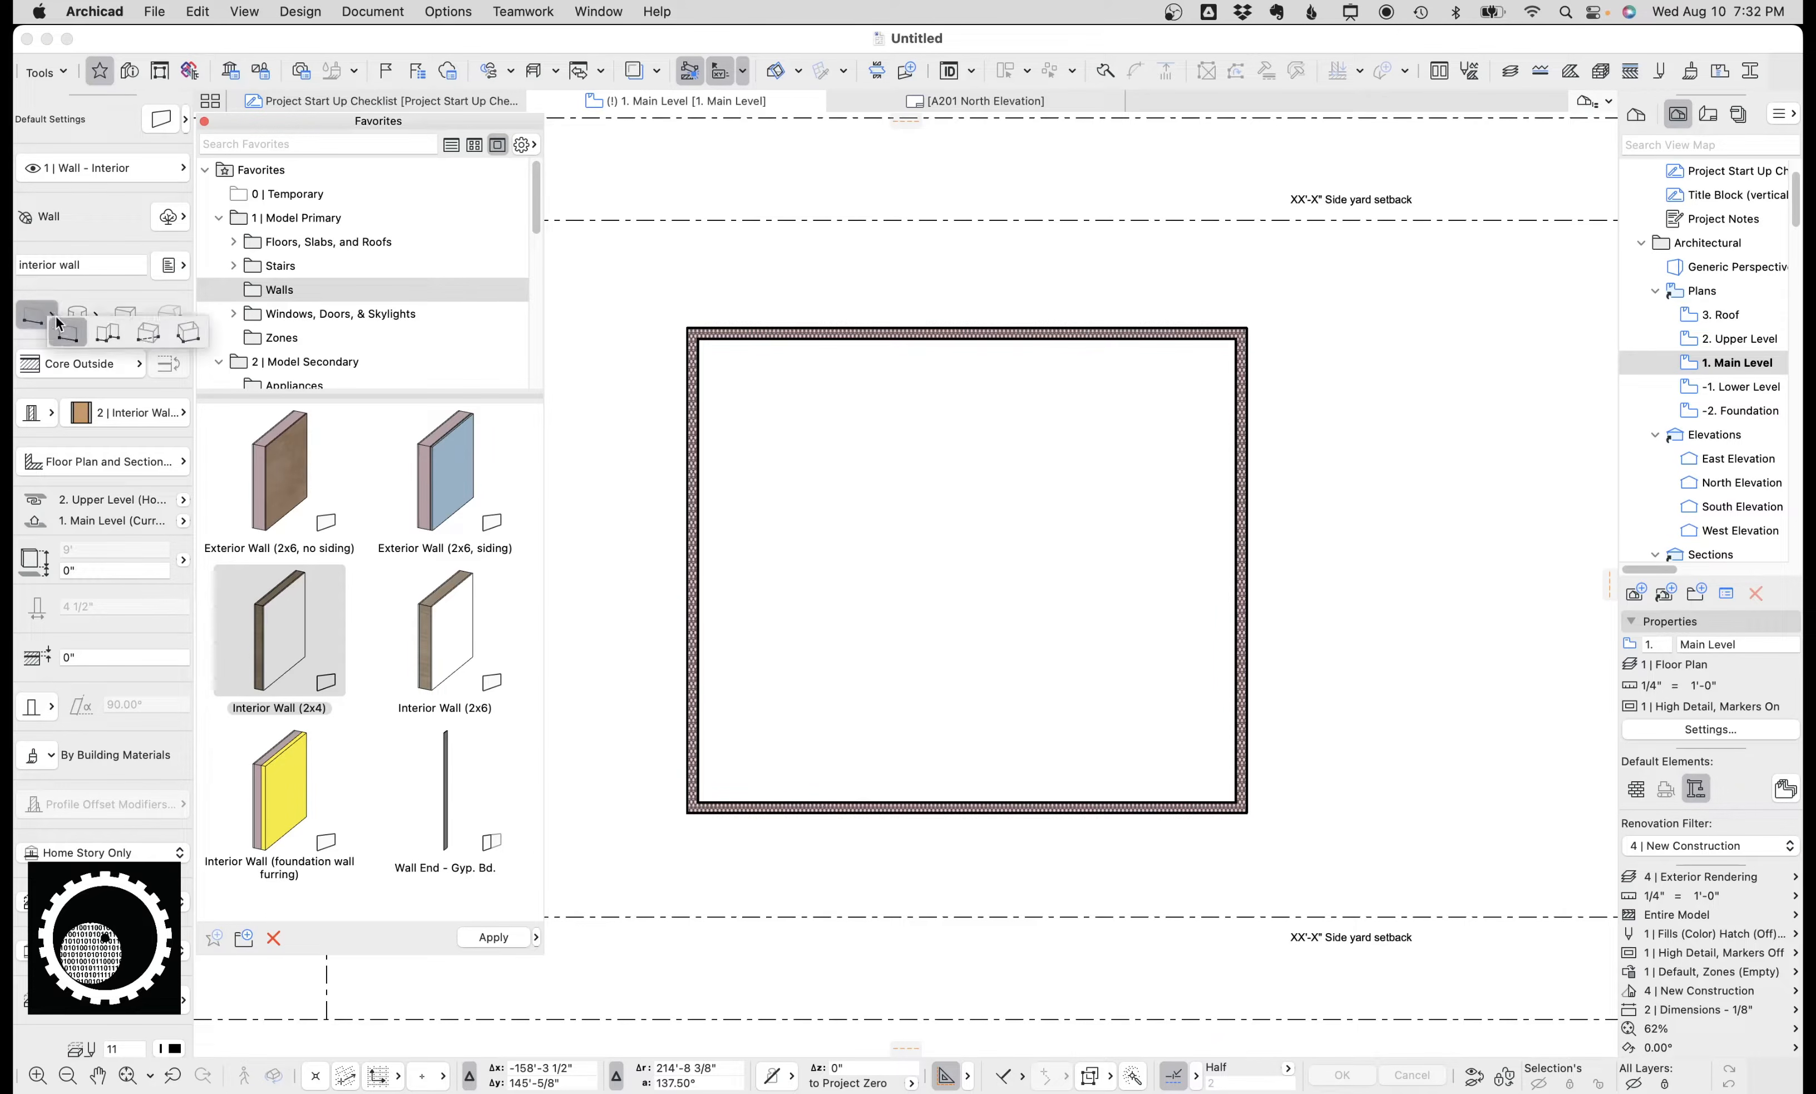
left_click(78, 329)
left_click(698, 558)
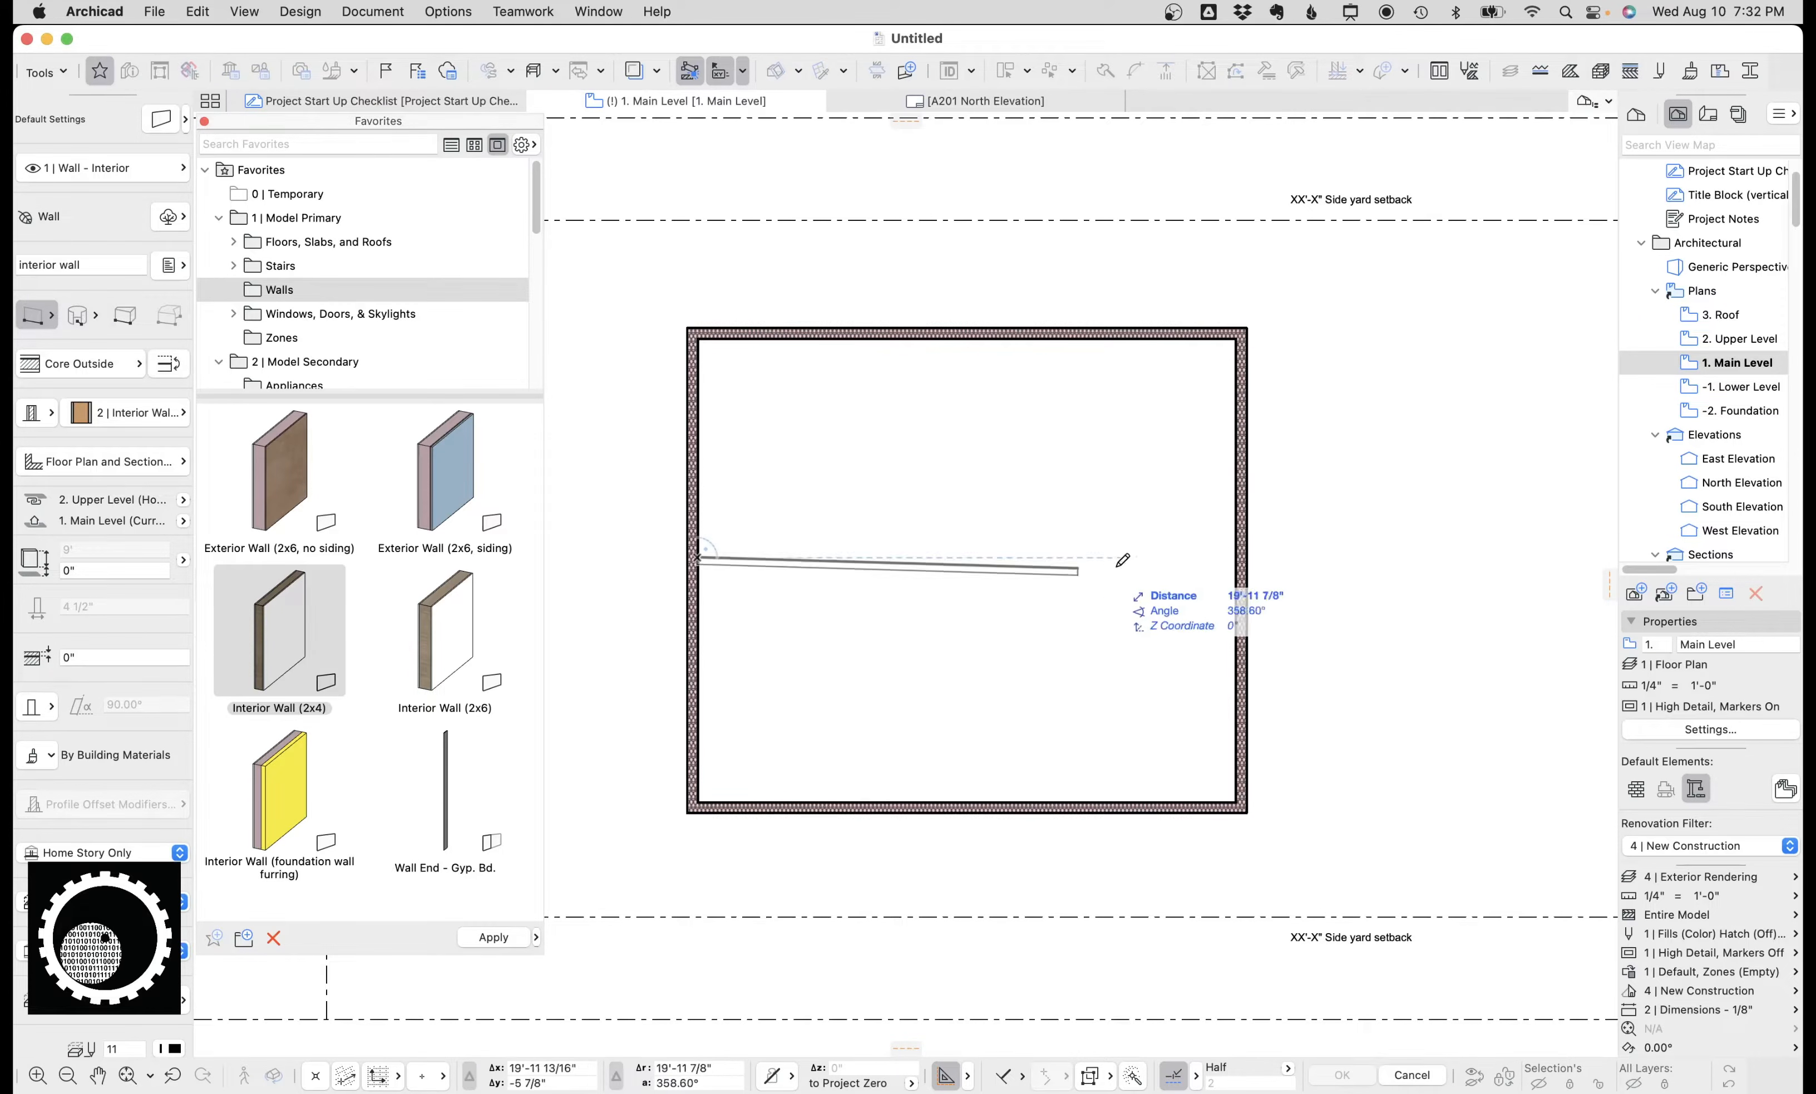
left_click(1245, 558)
scroll(1147, 551, "up", 5)
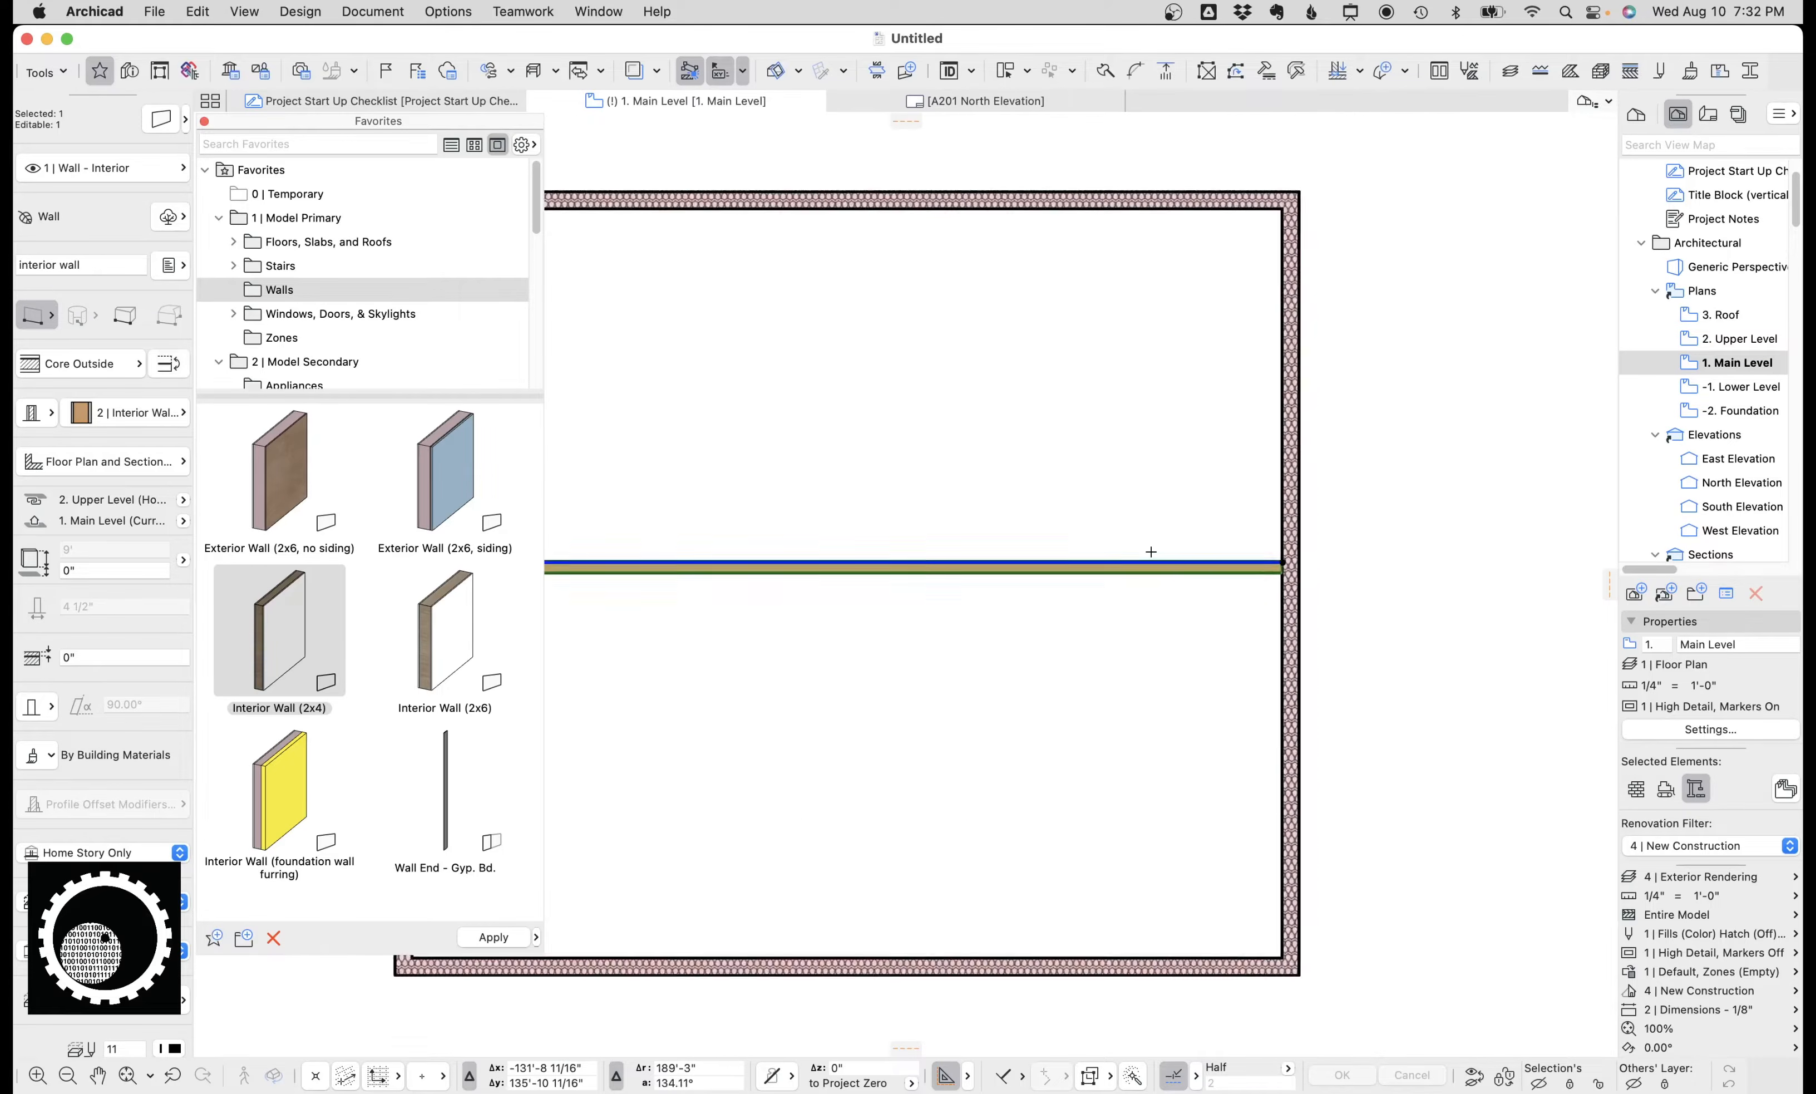
scroll(1112, 542, "down", 3)
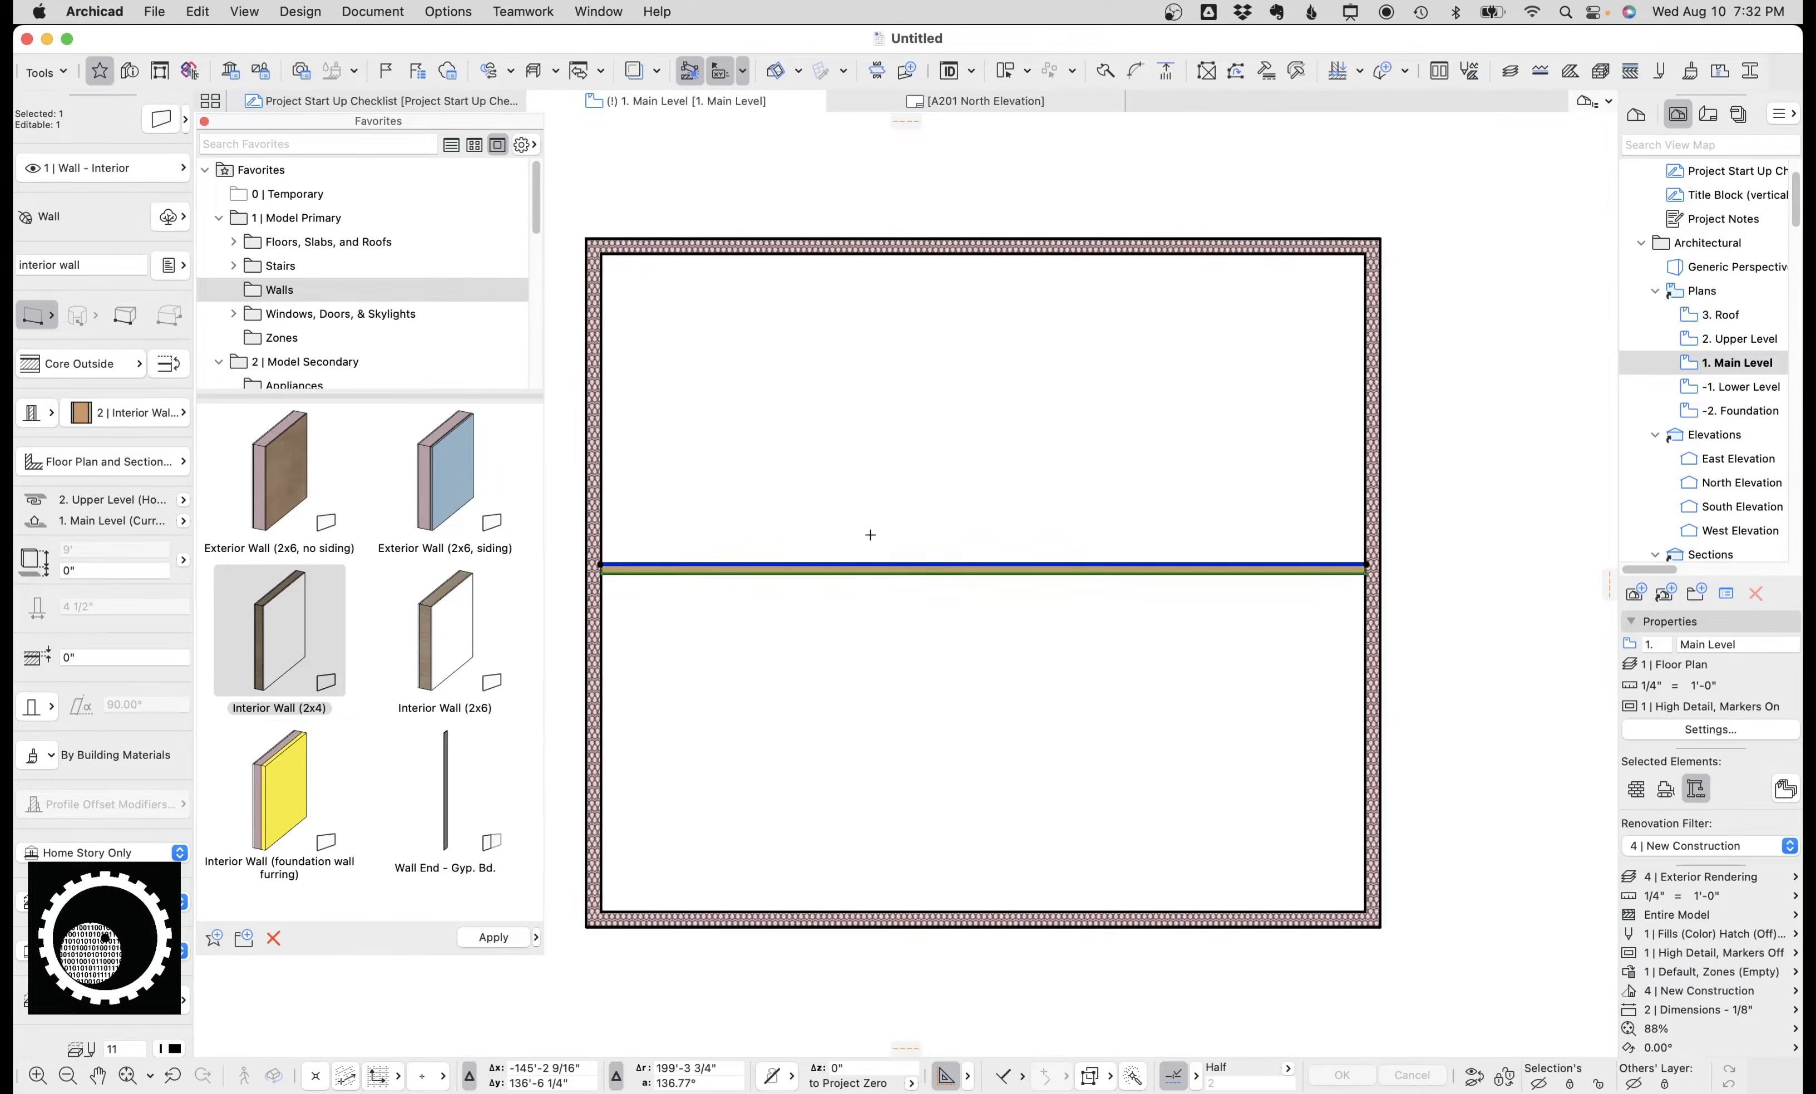
key("Escape")
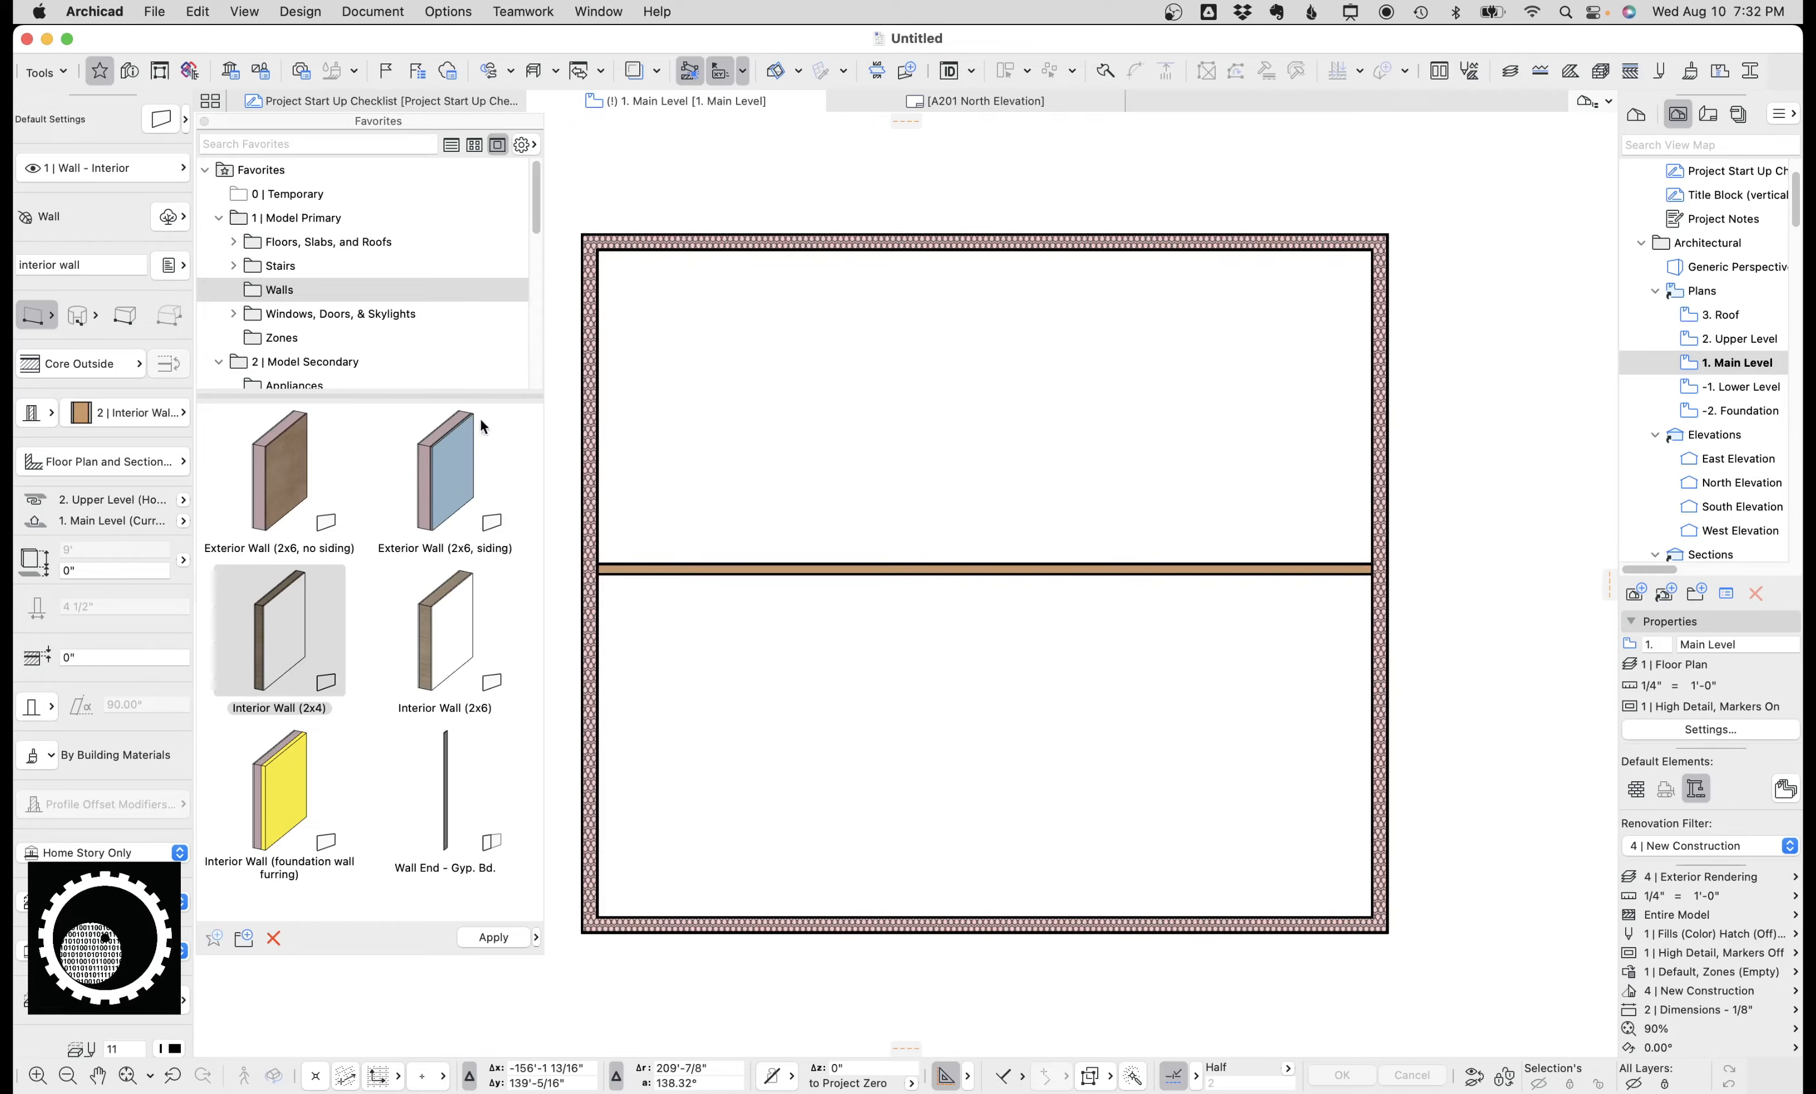
Activate the Awning Window favorite from the Windows folder and place awning windows in the exterior walls.
scroll(360, 301, "down", 1)
left_click(349, 292)
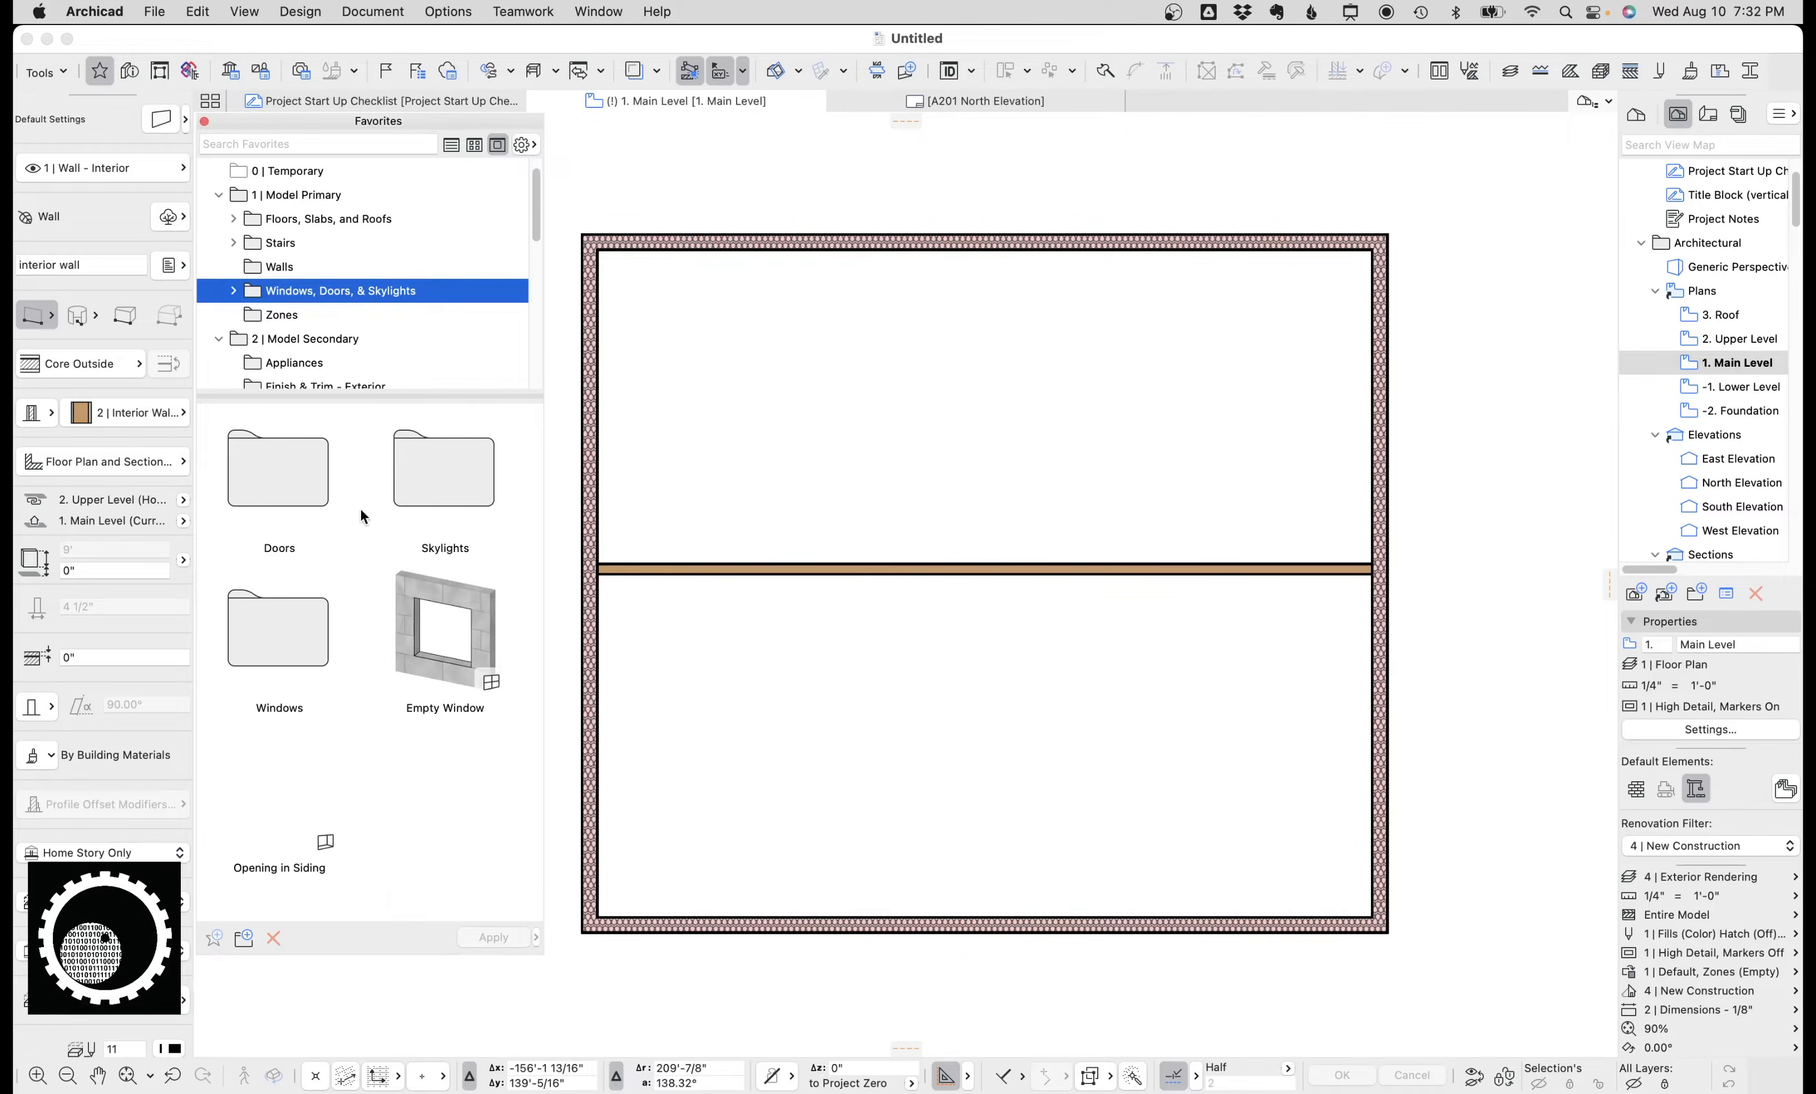
double_click(288, 631)
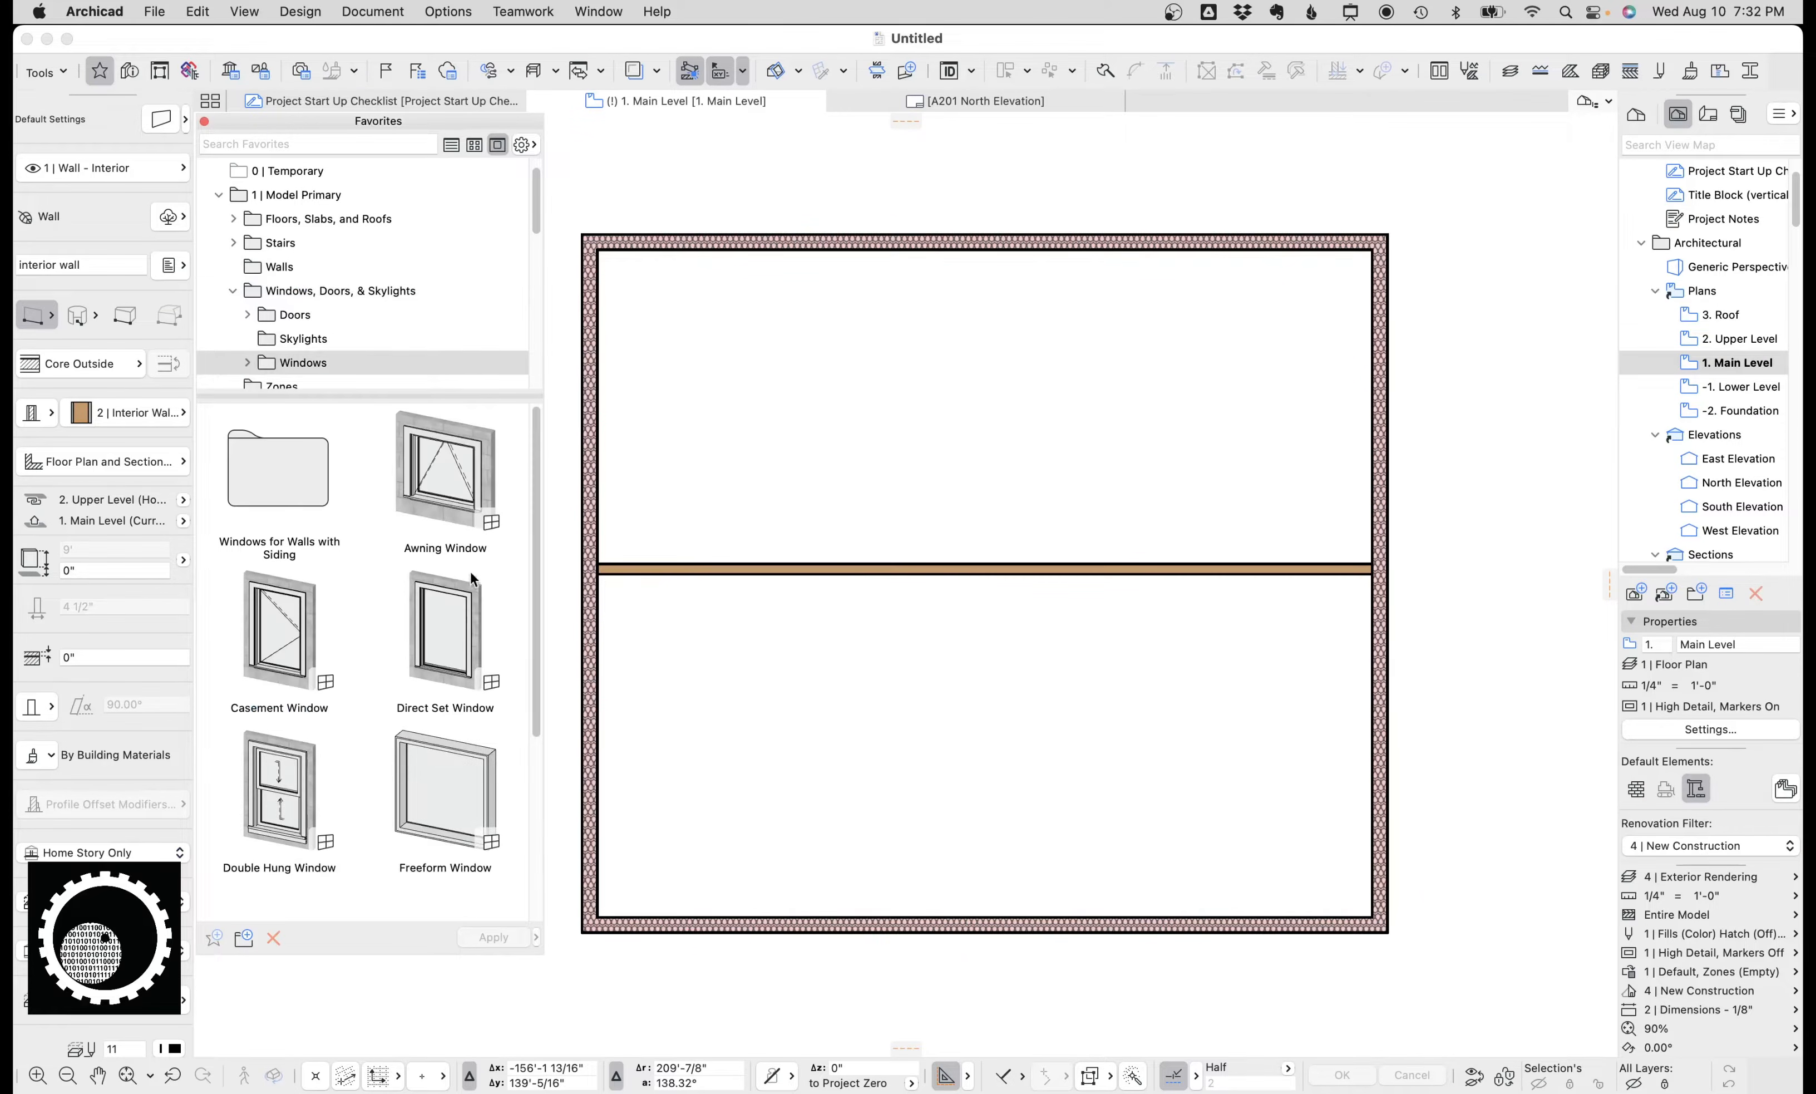
left_click(445, 532)
left_click(853, 234)
left_click(854, 223)
left_click(1381, 410)
left_click(1353, 346)
scroll(1057, 465, "up", 3)
scroll(1343, 345, "right", 5)
scroll(984, 515, "up", 5)
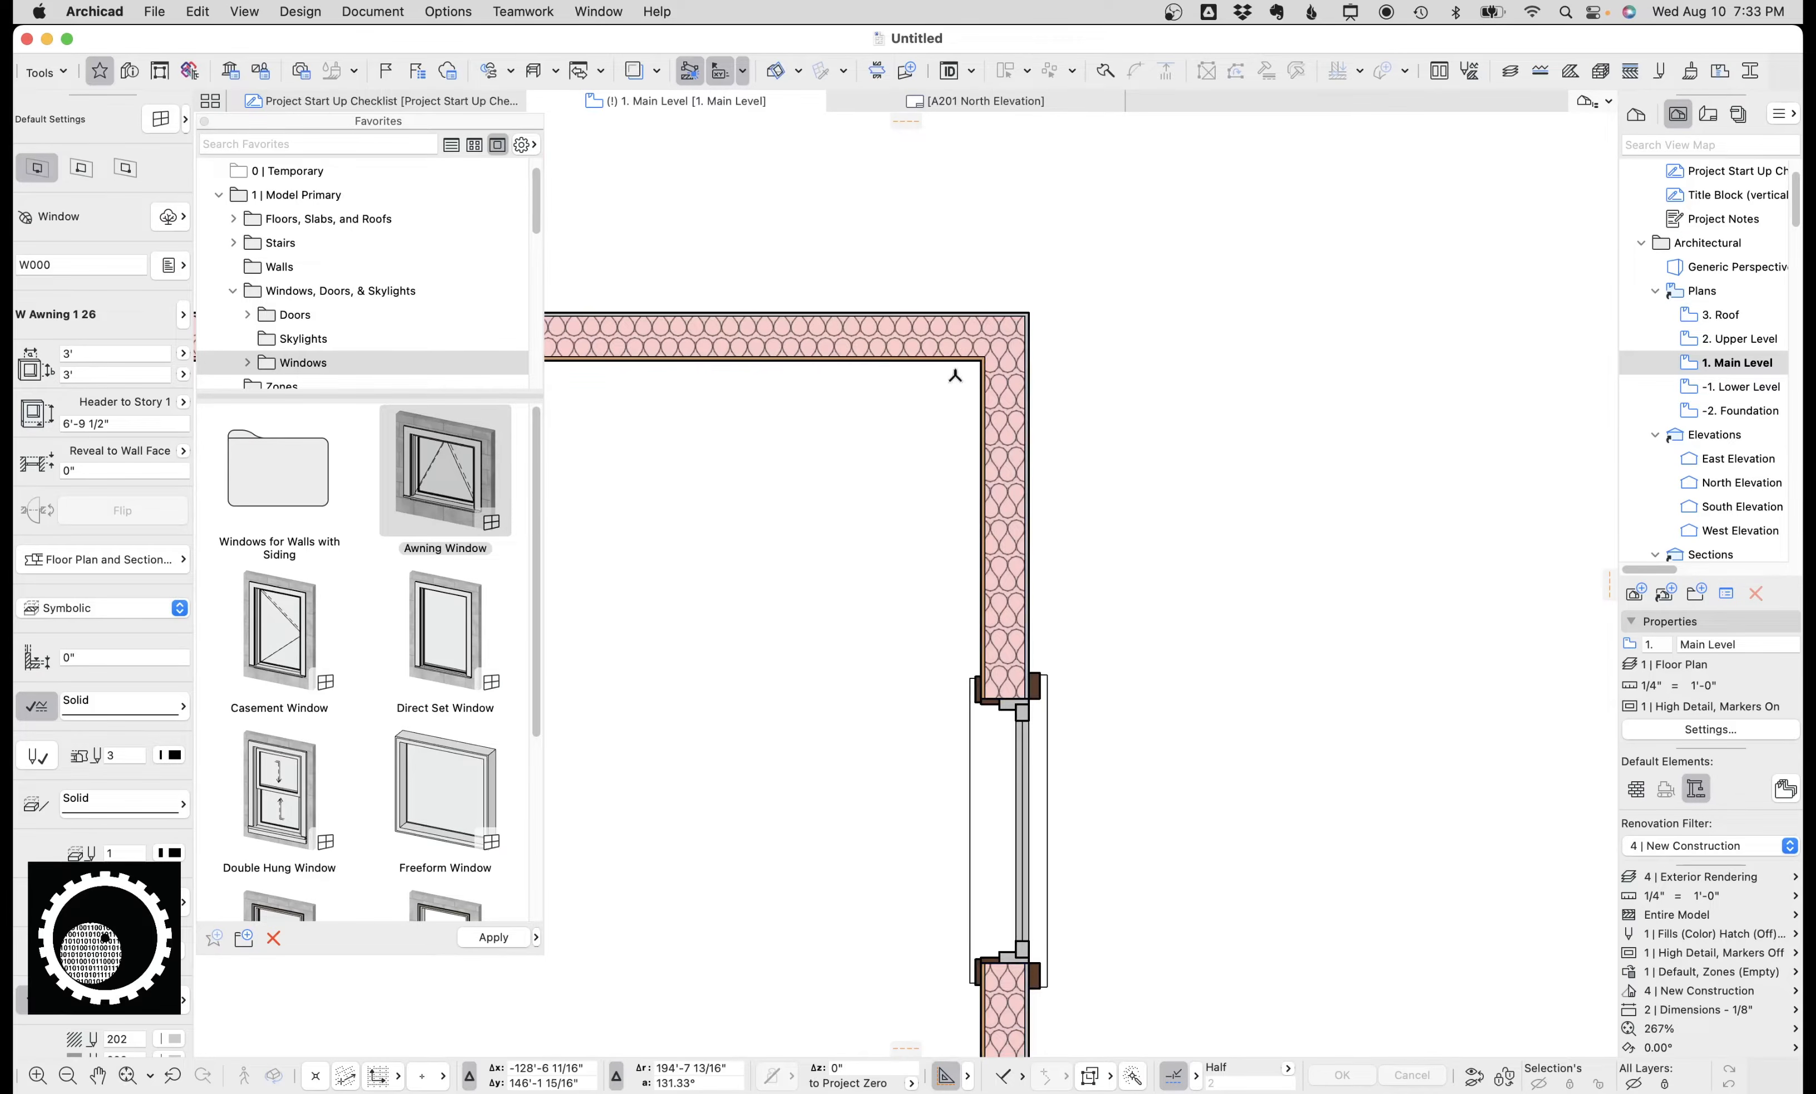
key("Escape")
key("ctrl+alt+a")
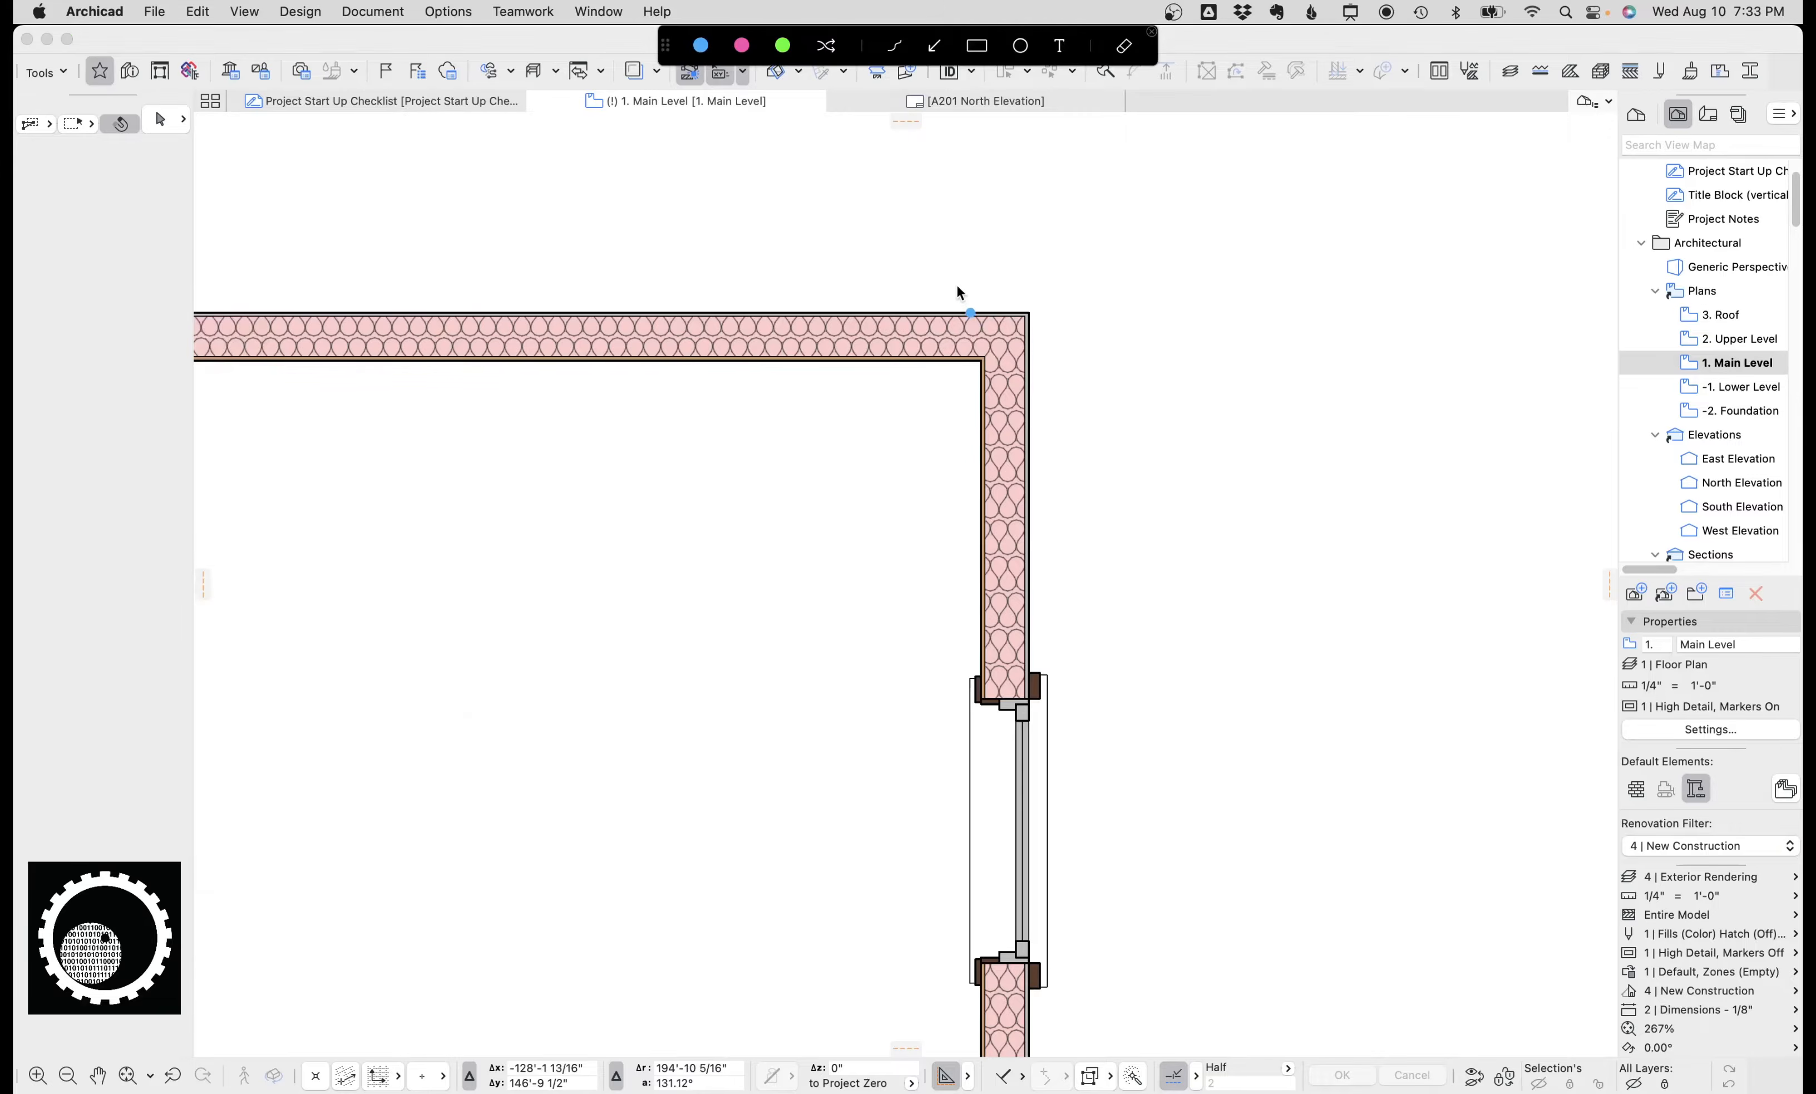
key("ctrl+alt+a")
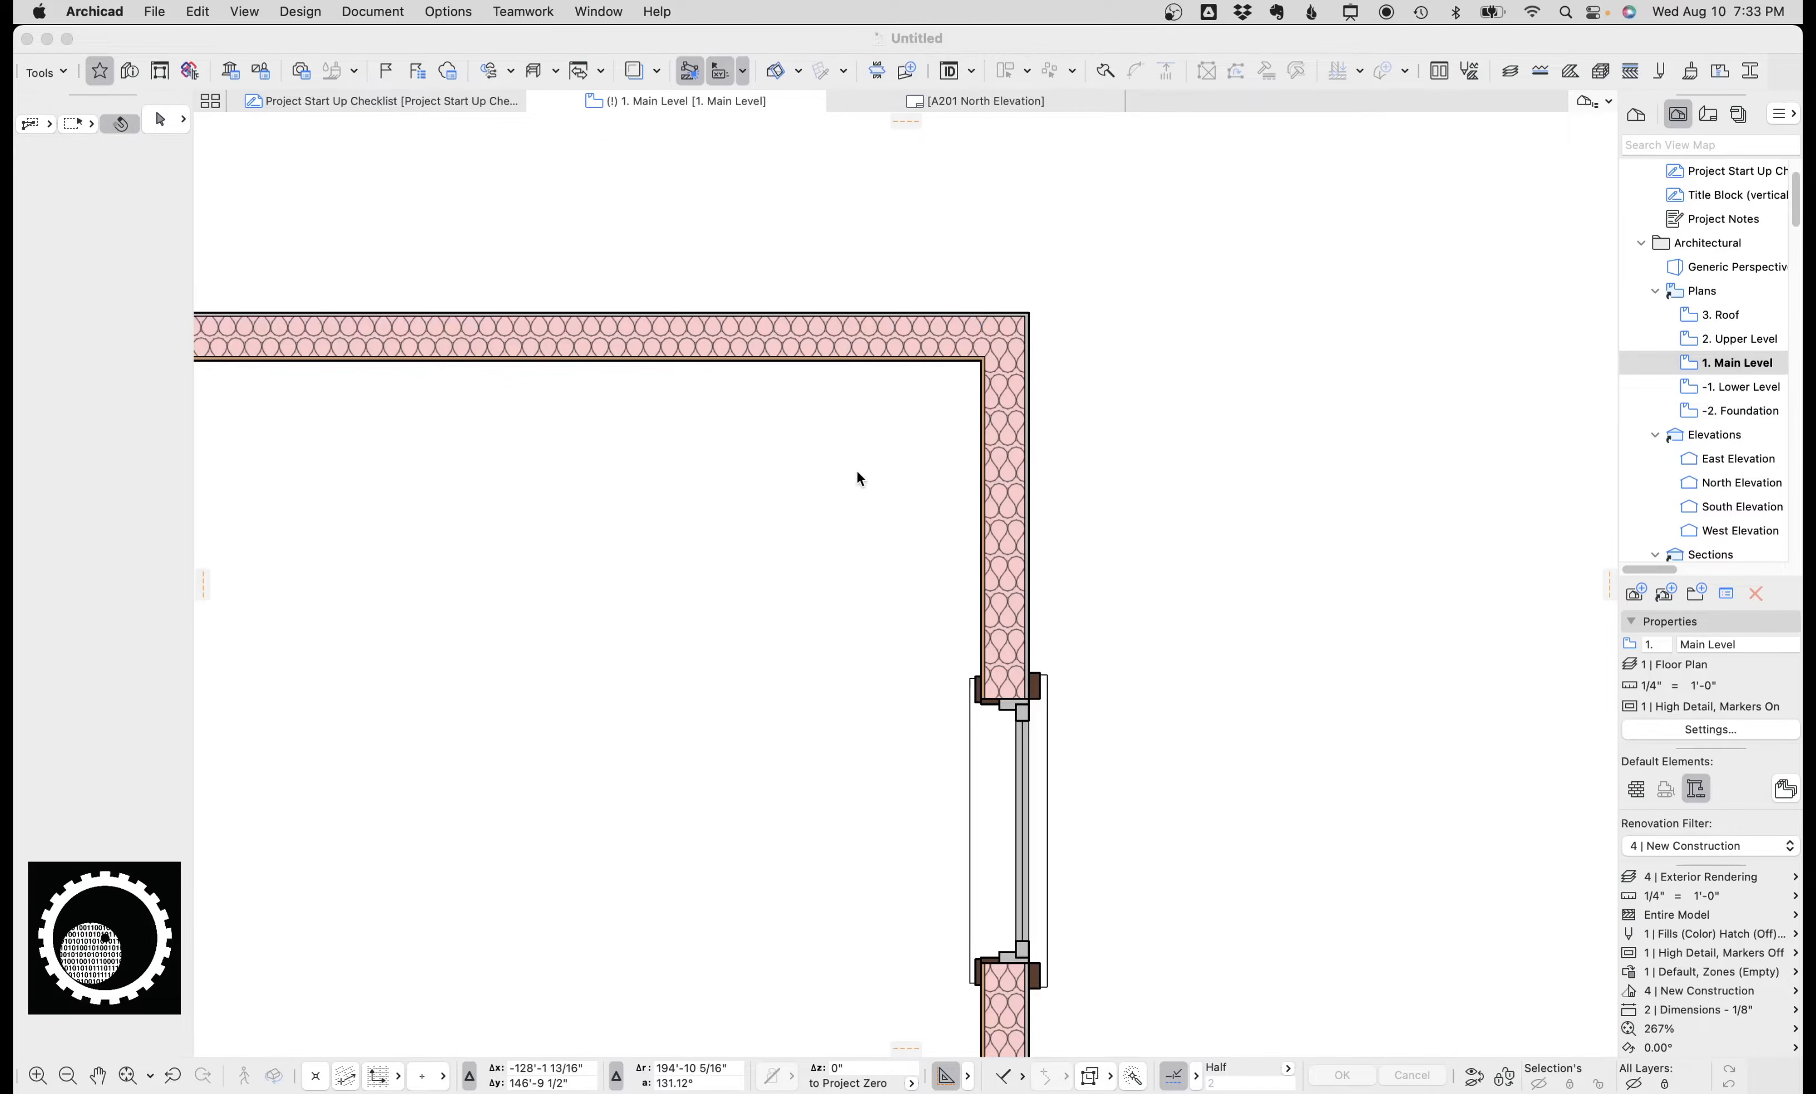
Activate the Casement Window favorite and place it in the top exterior wall near the right corner.
scroll(914, 317, "down", 5)
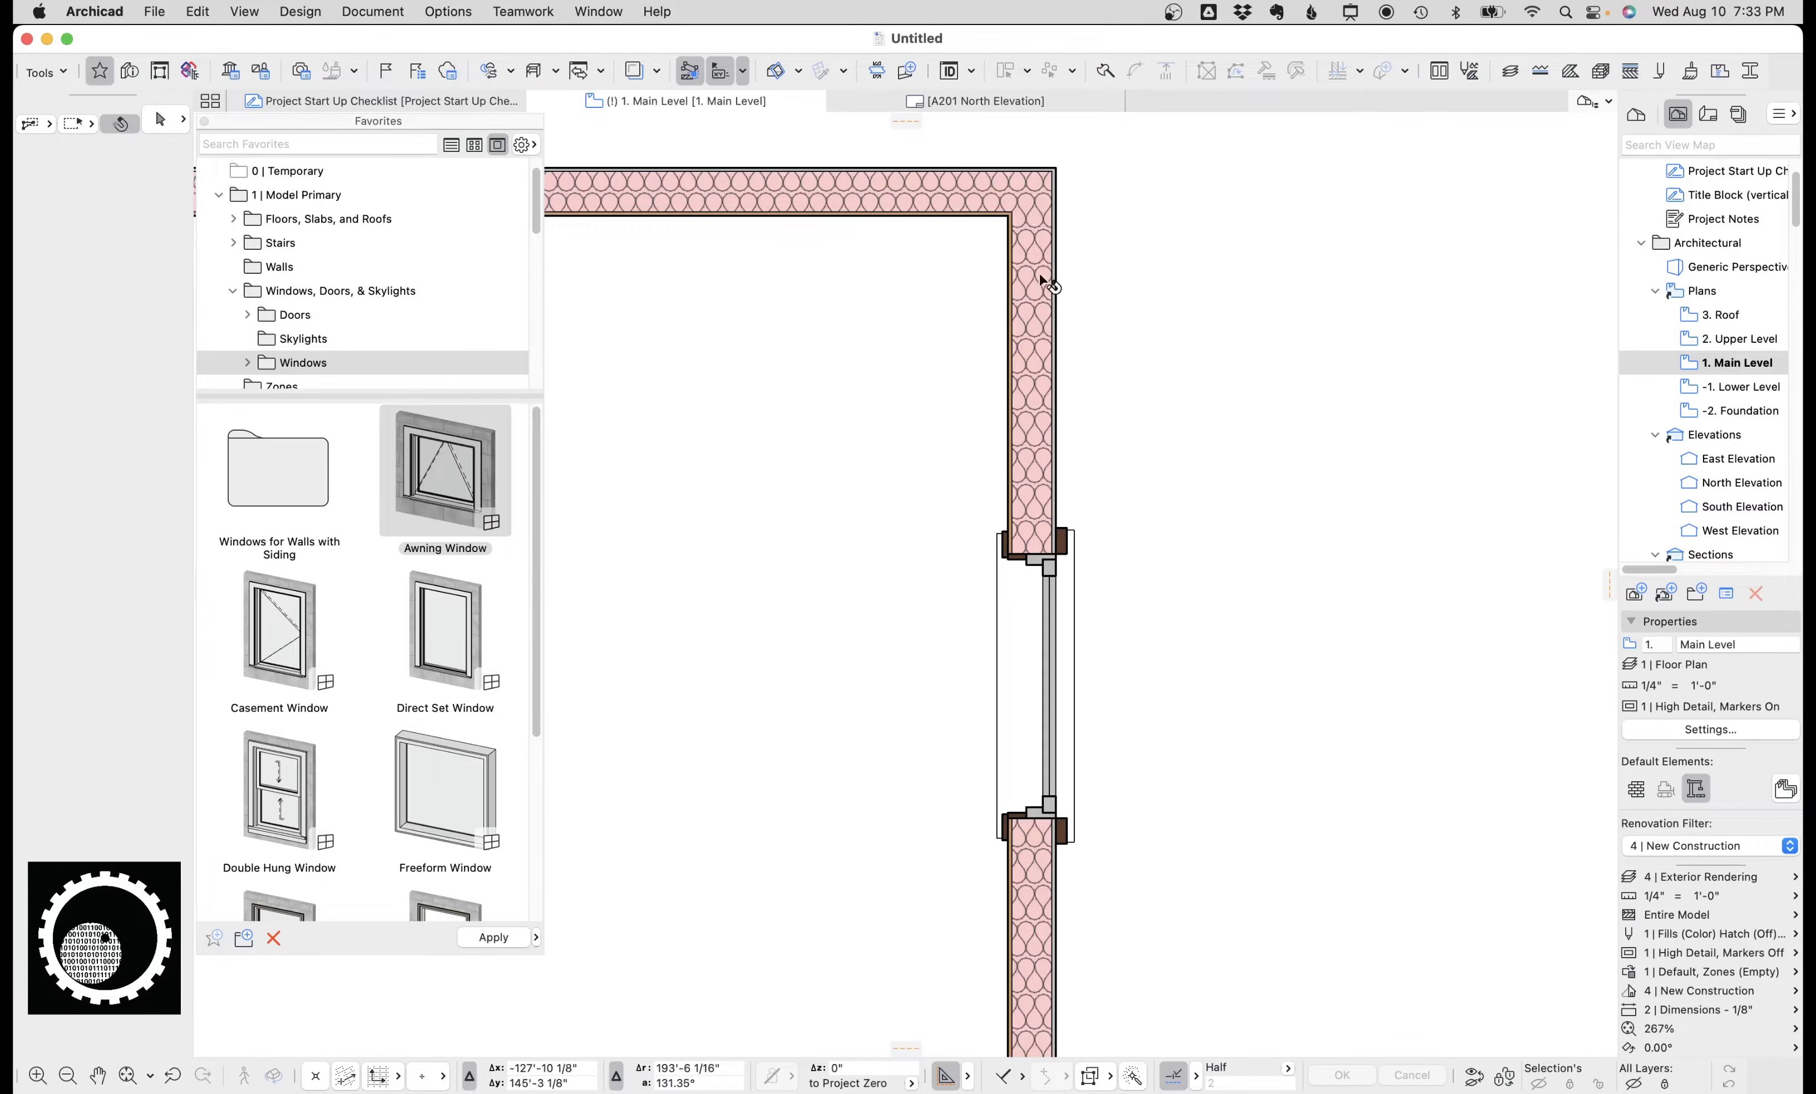
scroll(876, 507, "down", 5)
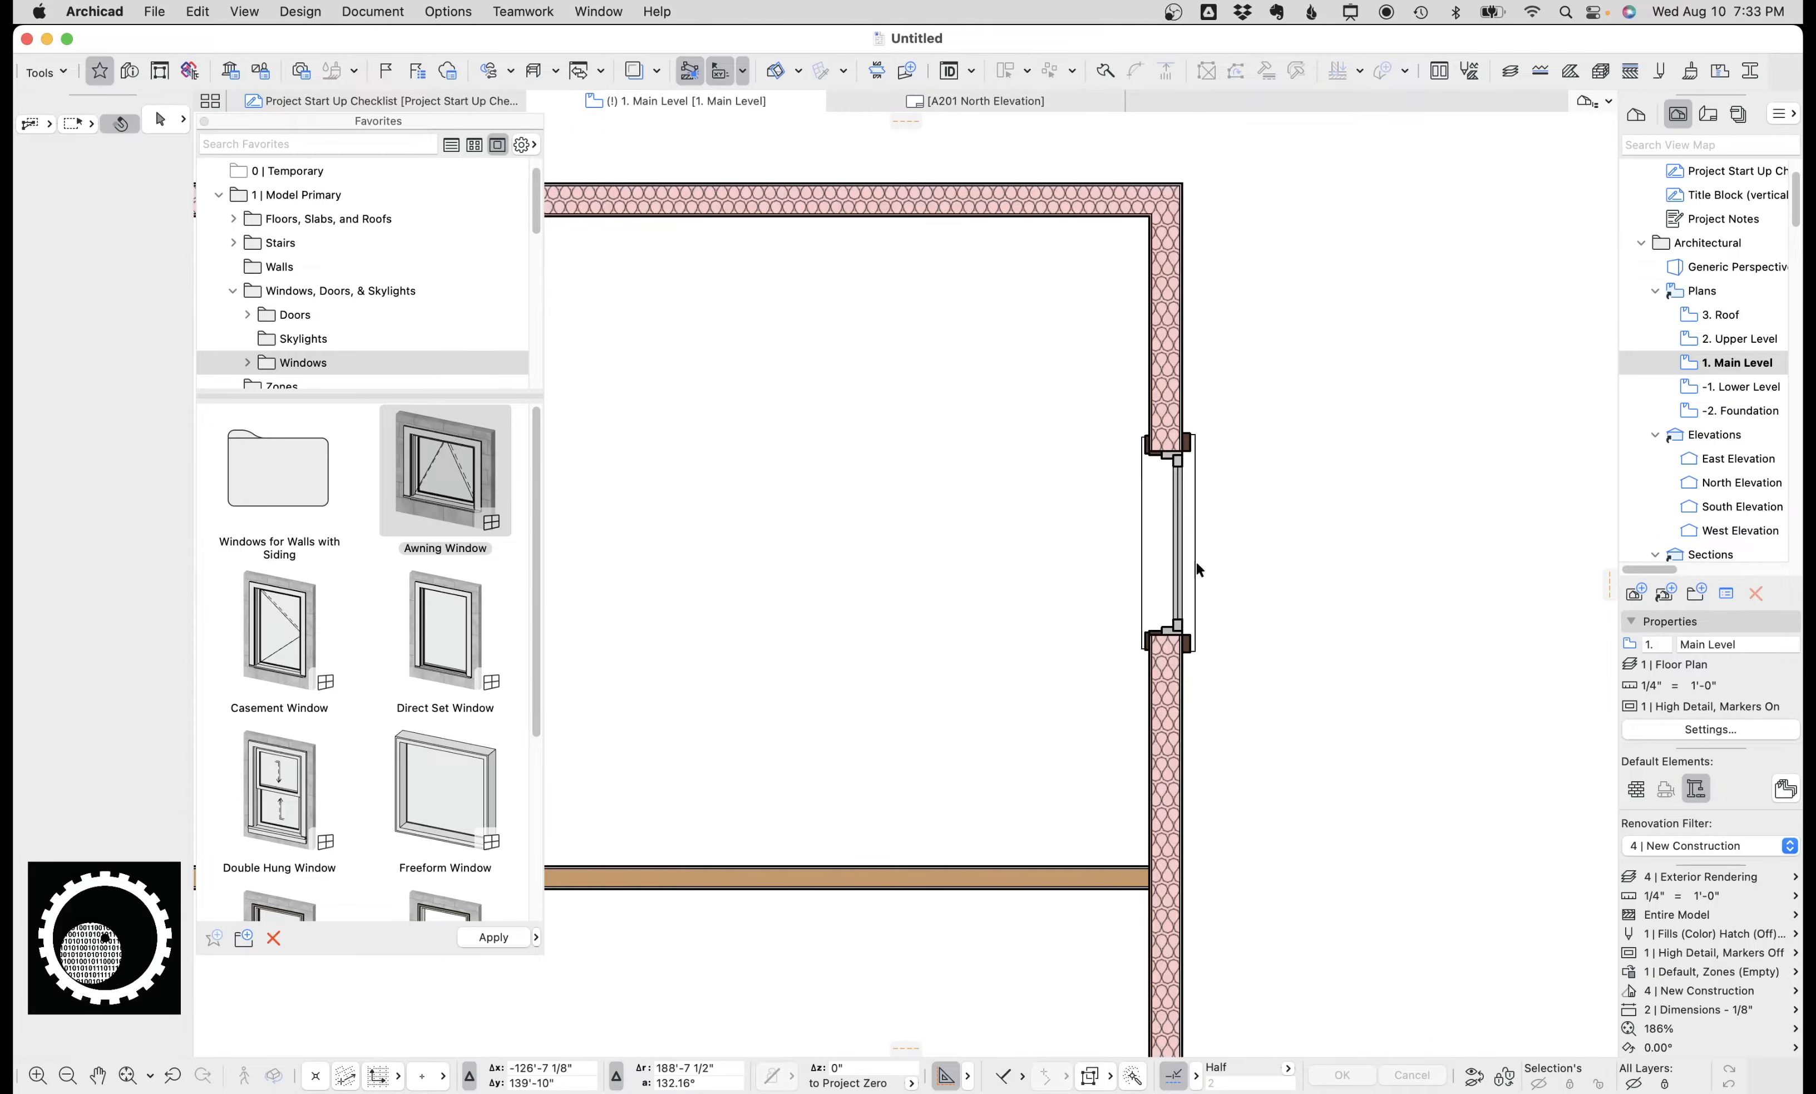
left_click(306, 613)
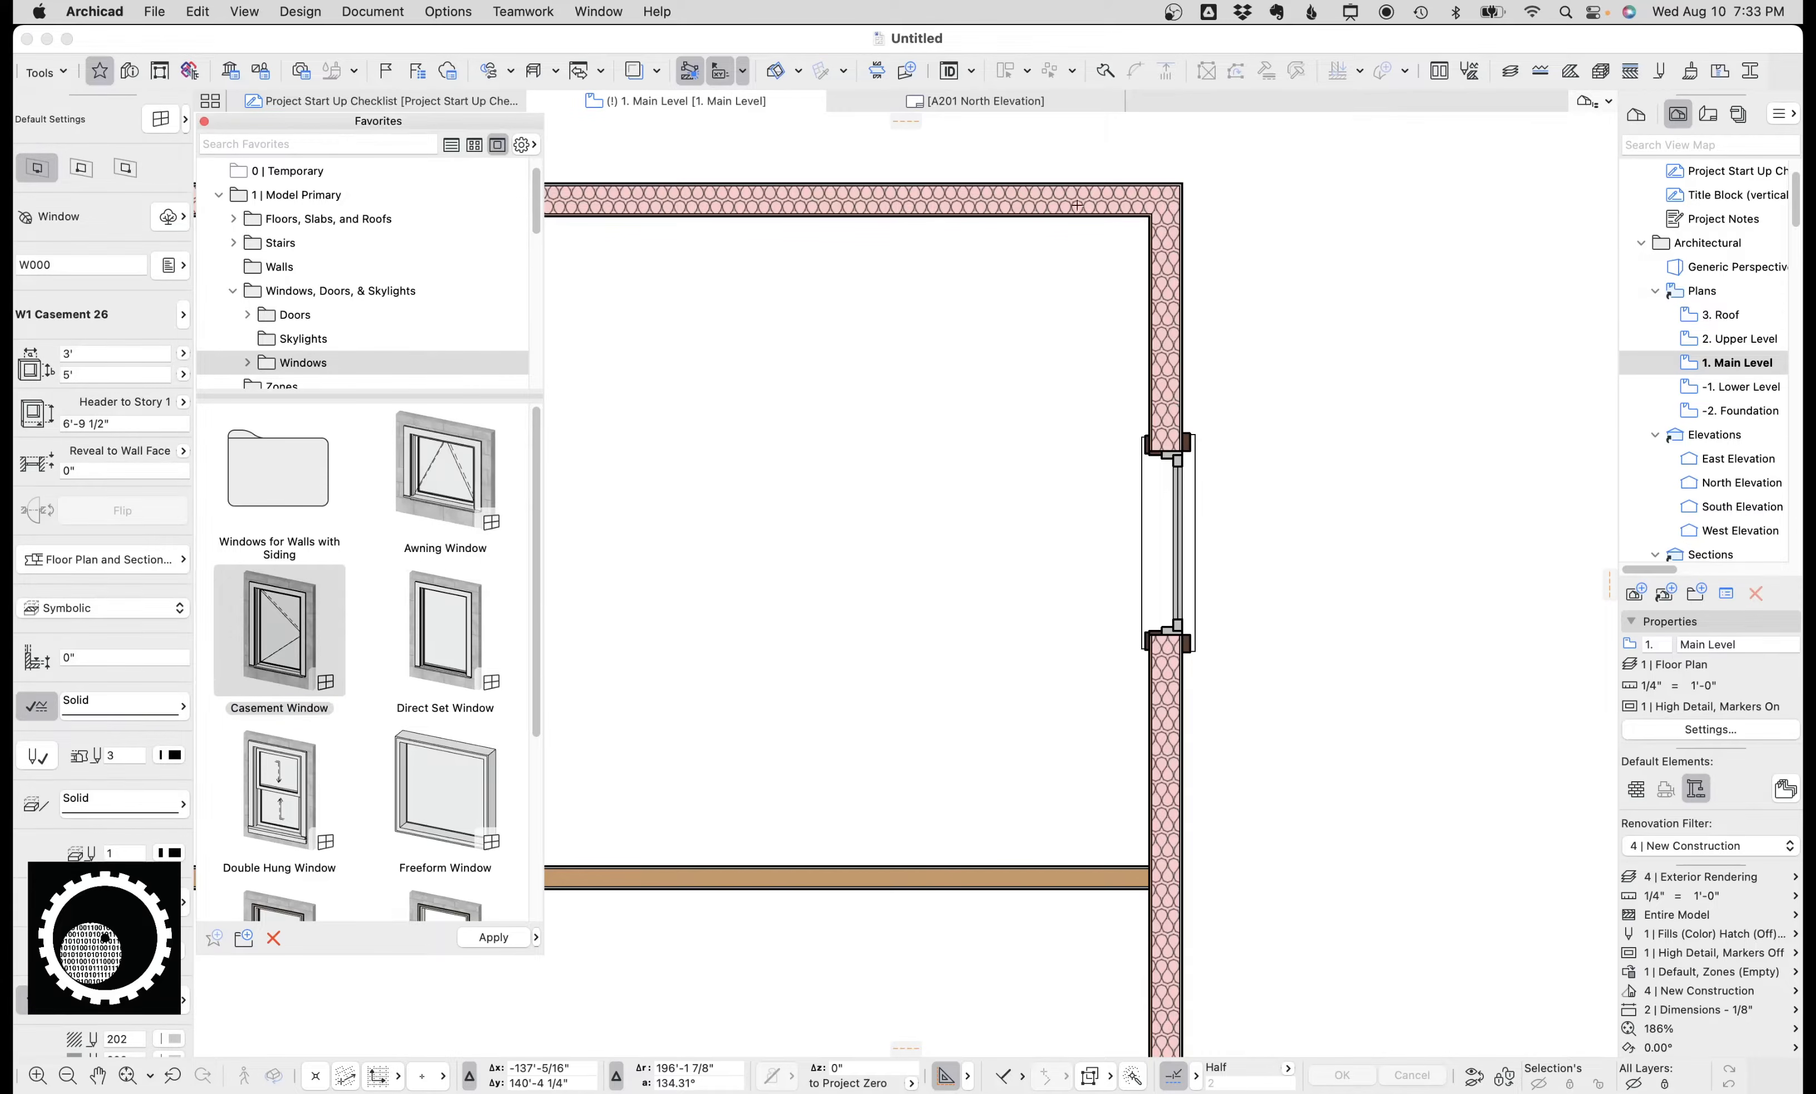
left_click(977, 185)
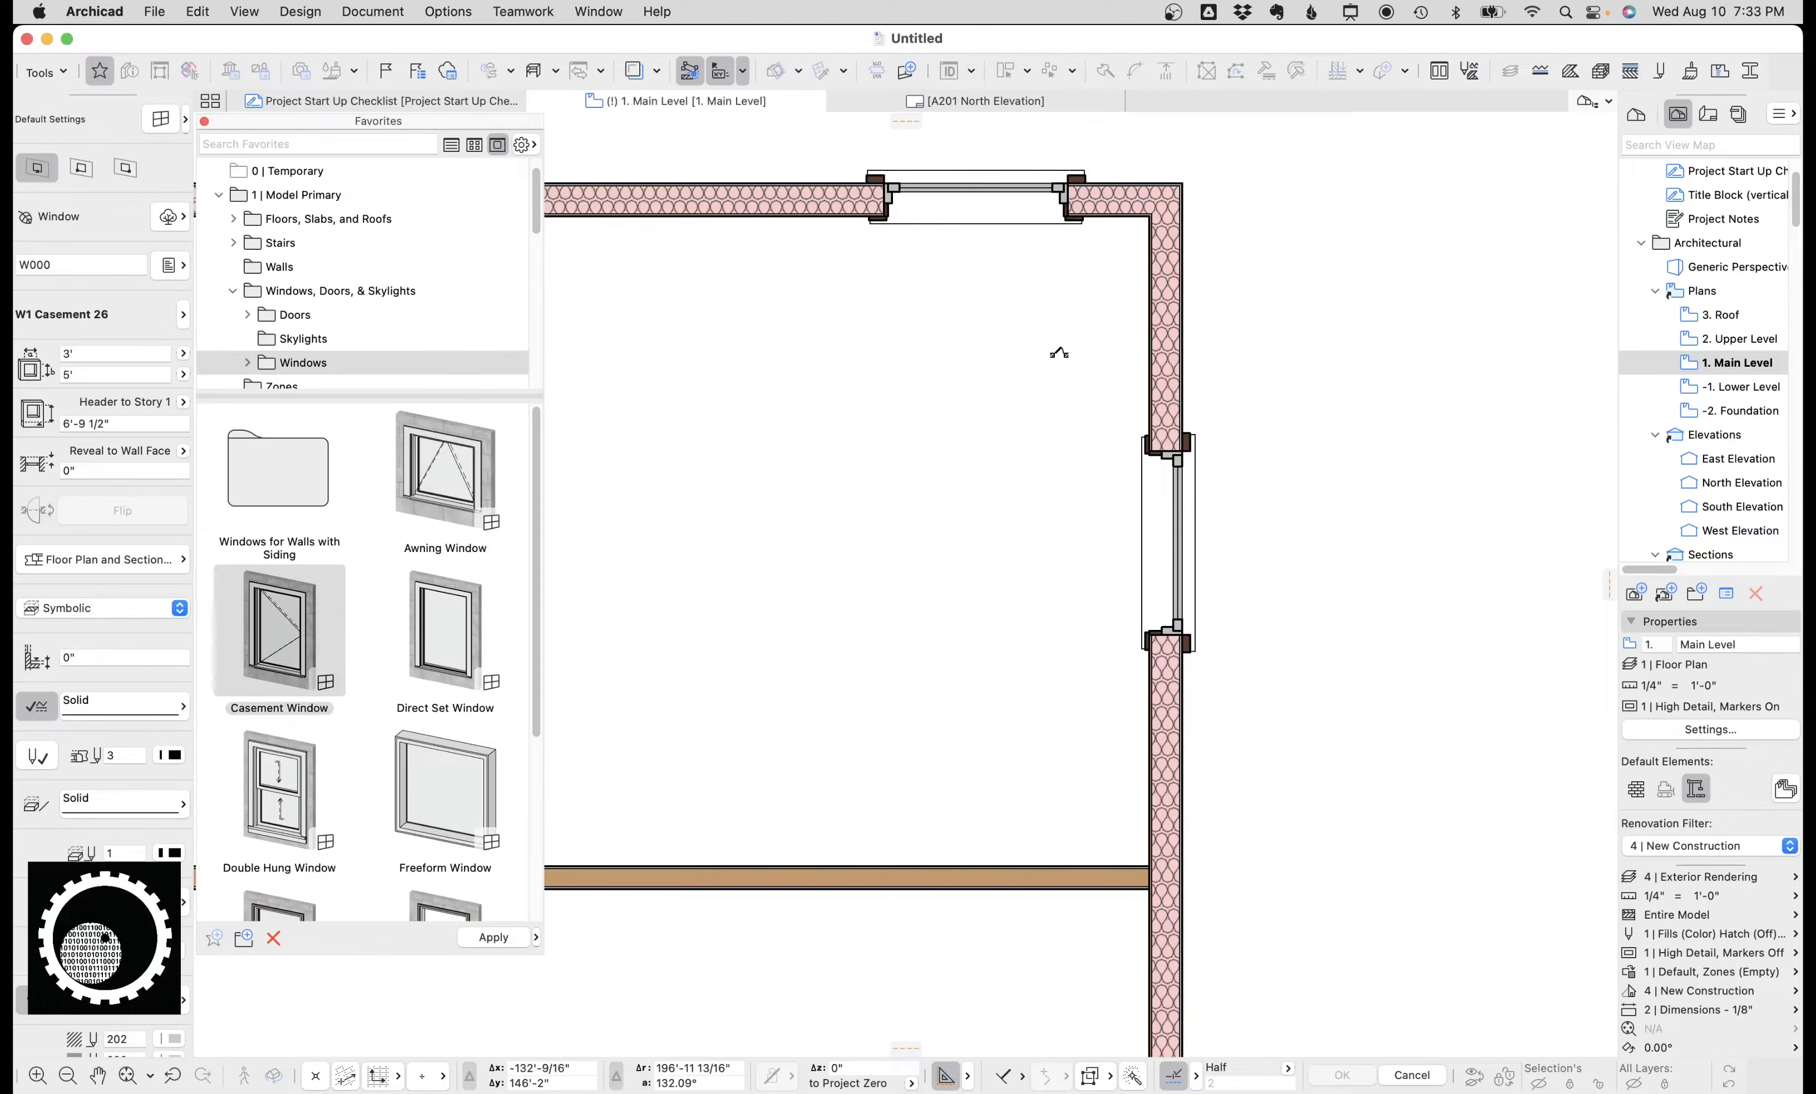
left_click(1062, 349)
scroll(1057, 277, "down", 1)
middle_click_drag(1075, 152, 1080, 273)
key("Escape")
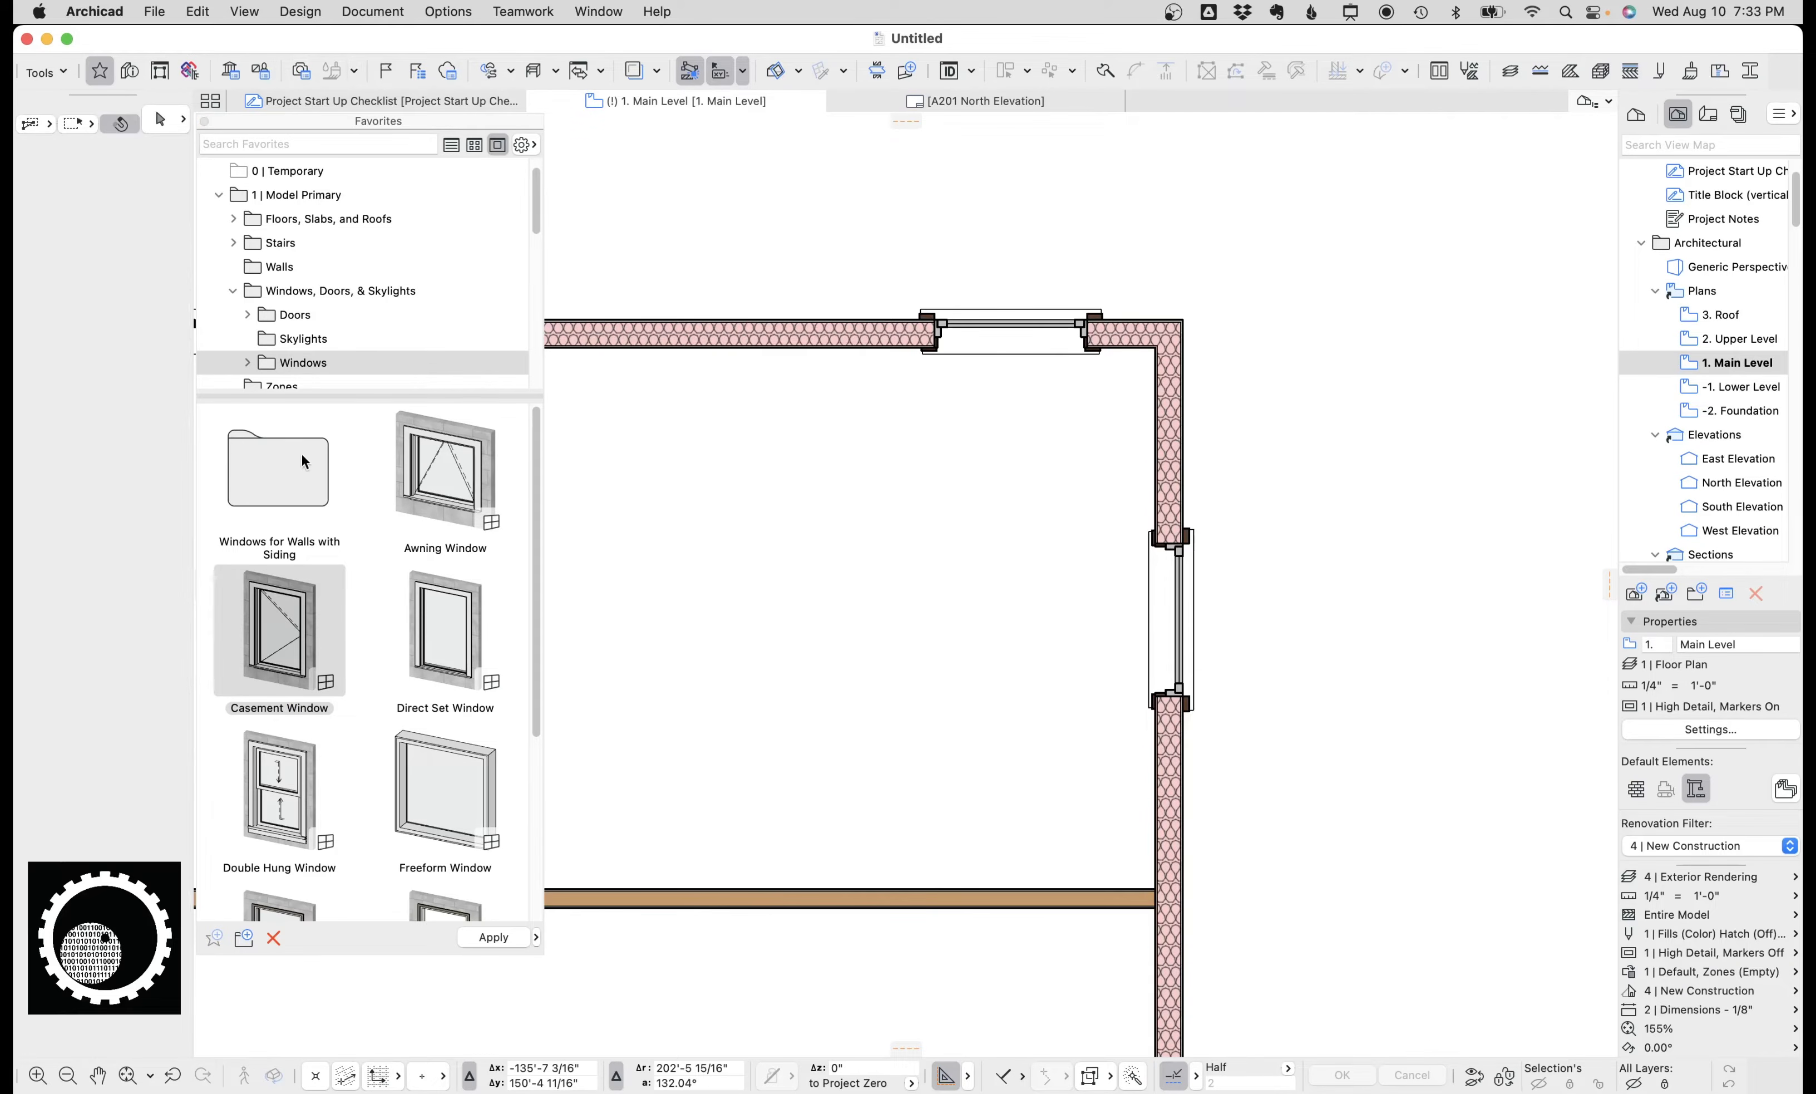
left_click(288, 629)
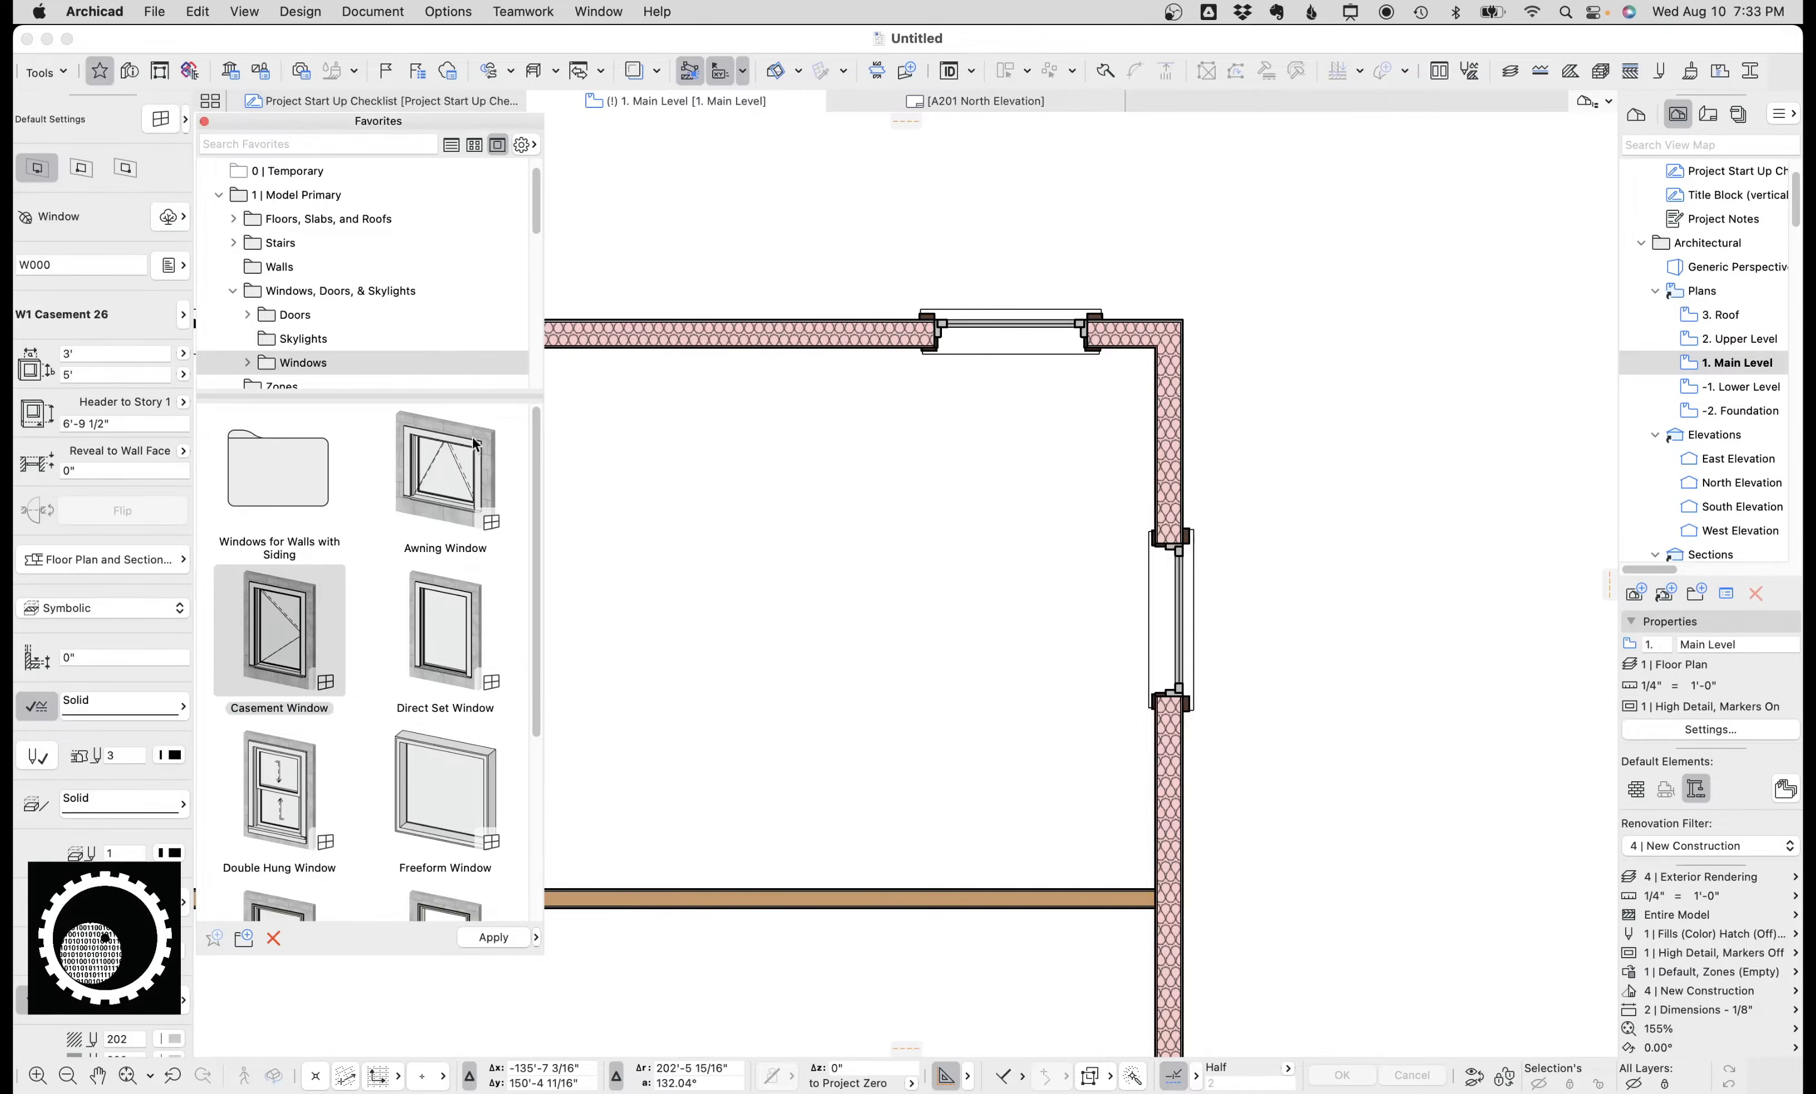
left_click(162, 120)
left_click_drag(744, 116, 590, 167)
scroll(567, 433, "down", 5)
left_click(523, 405)
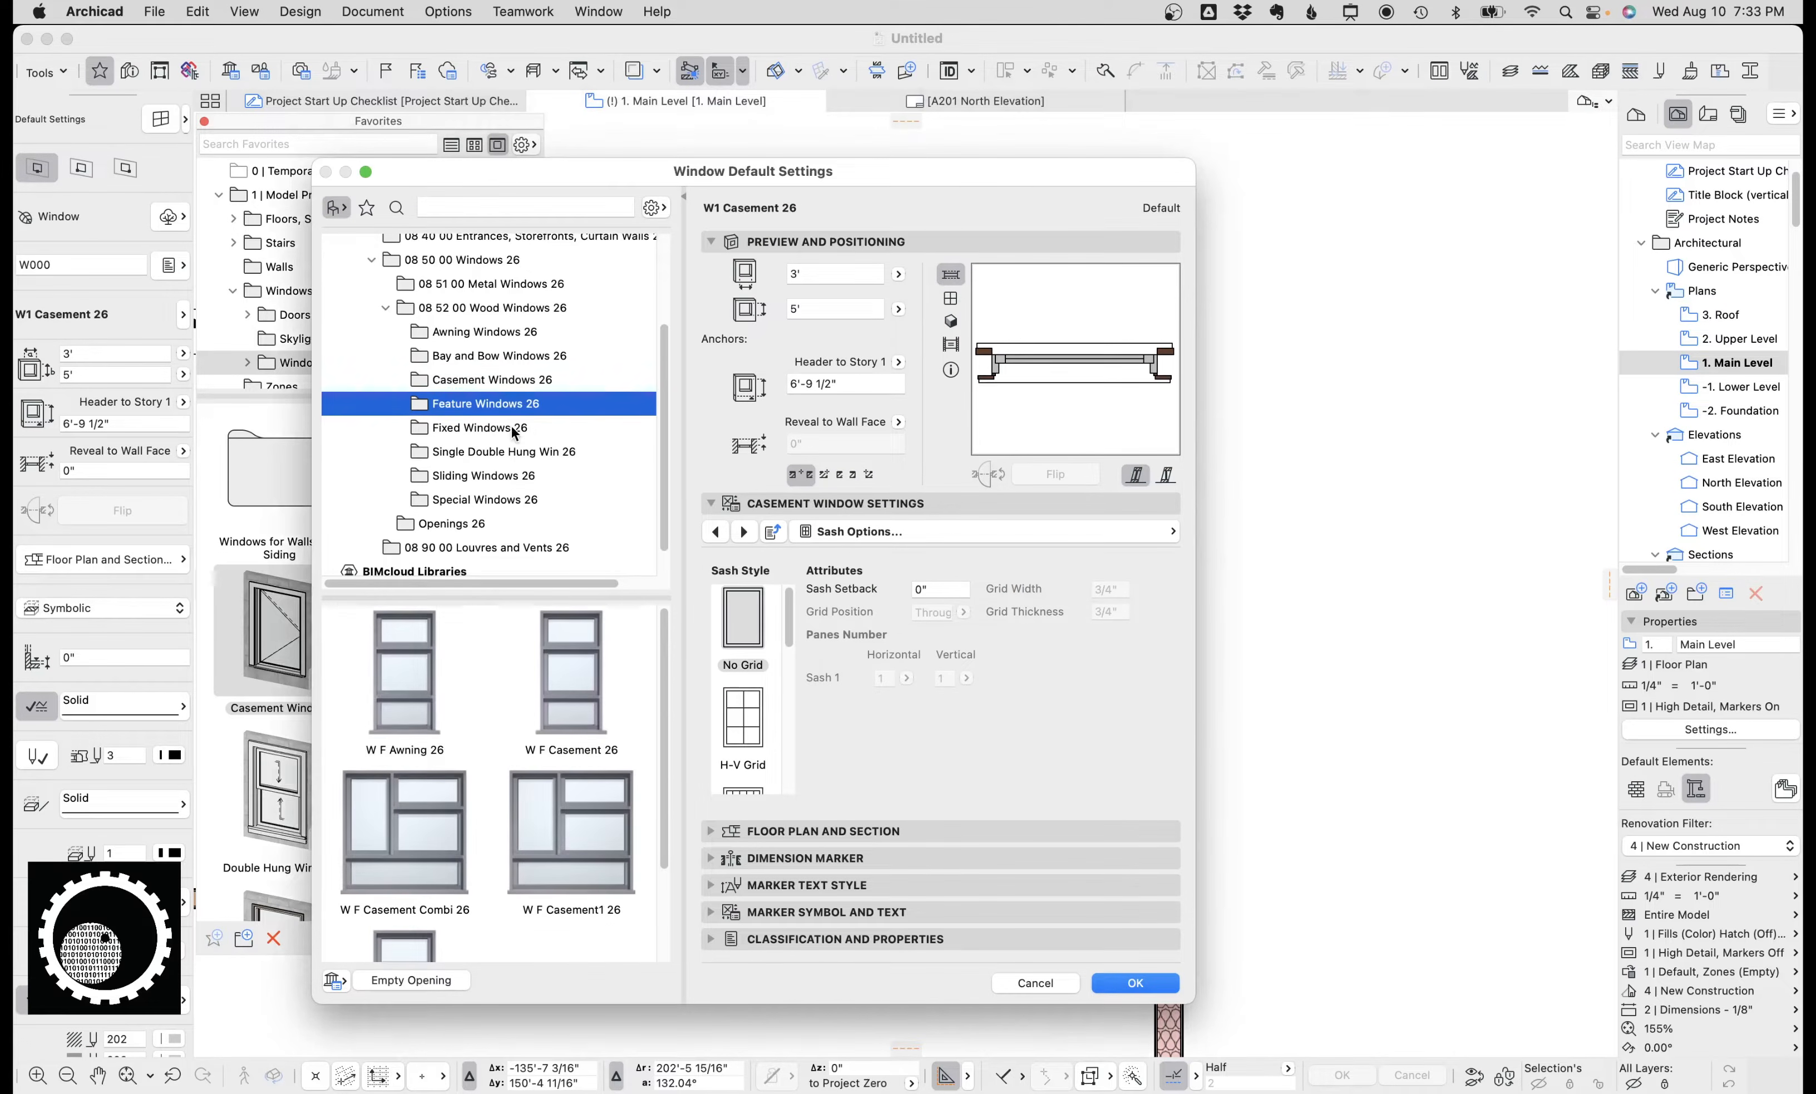
left_click(504, 427)
left_click(501, 452)
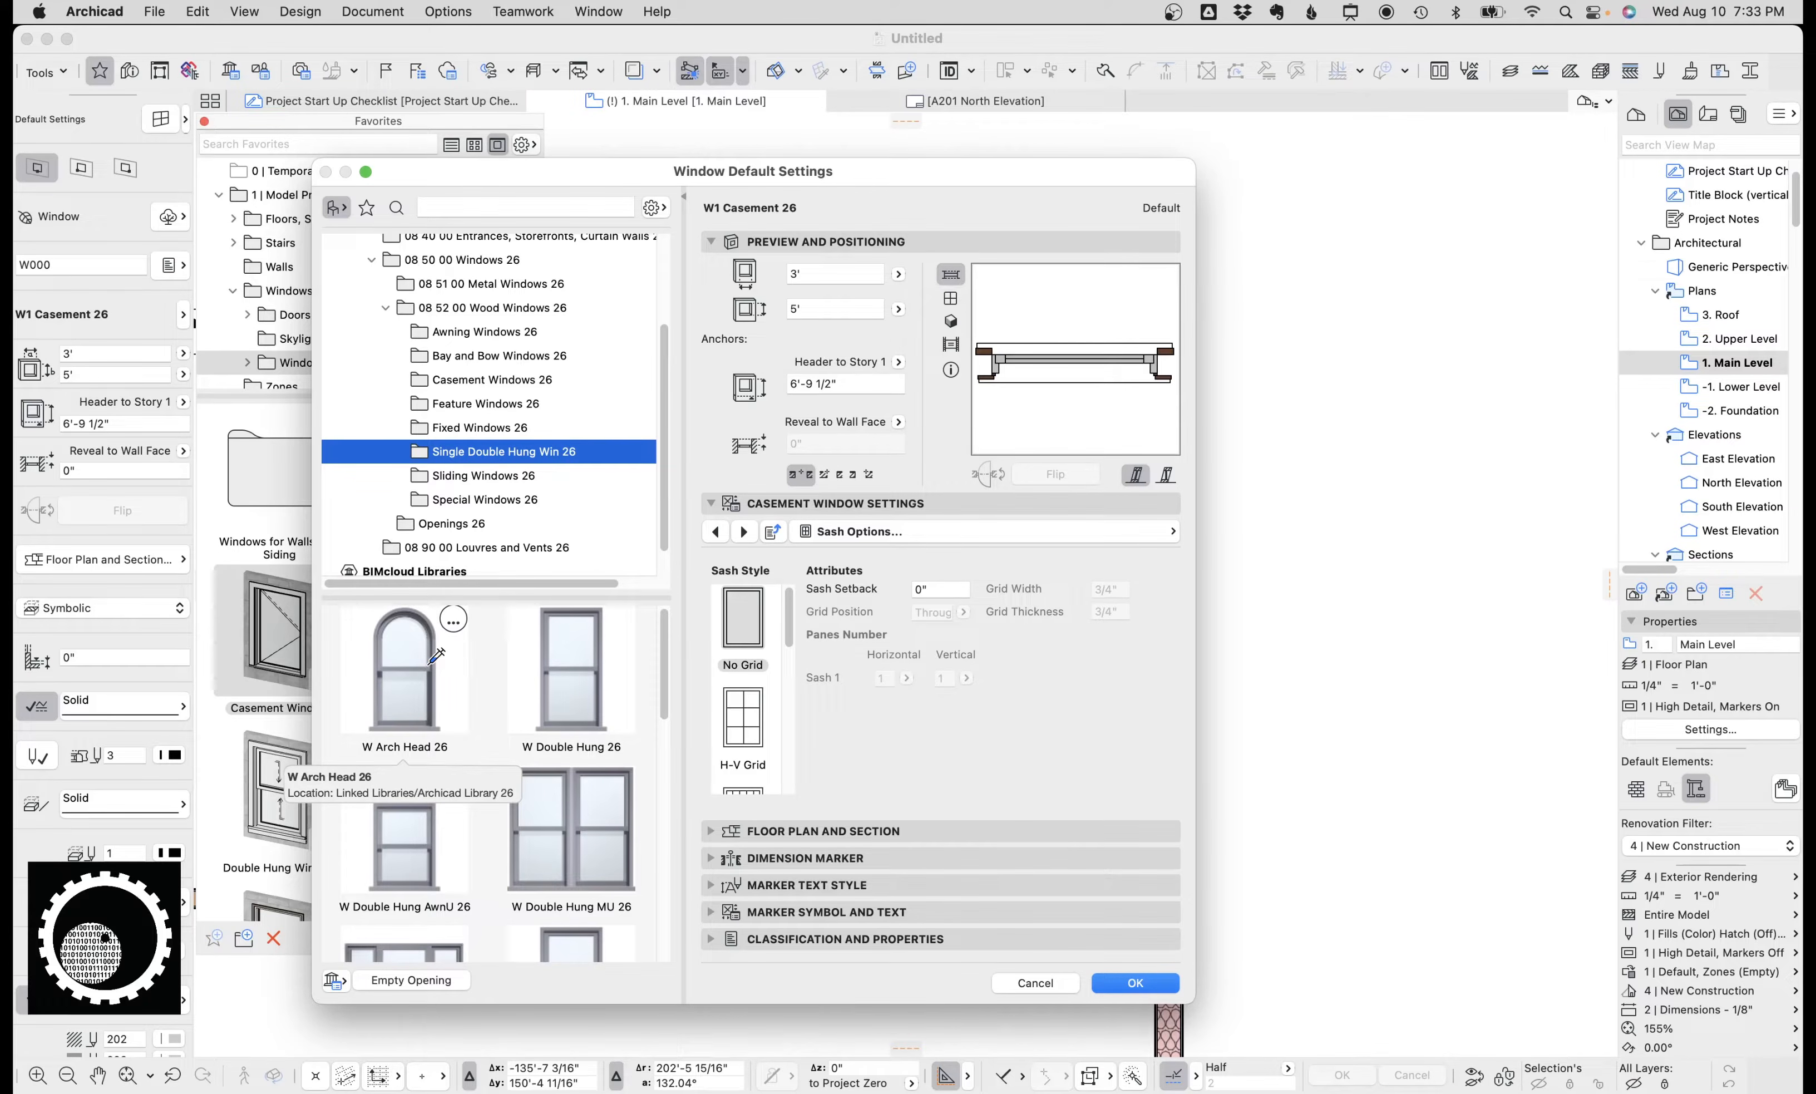
left_click(448, 672)
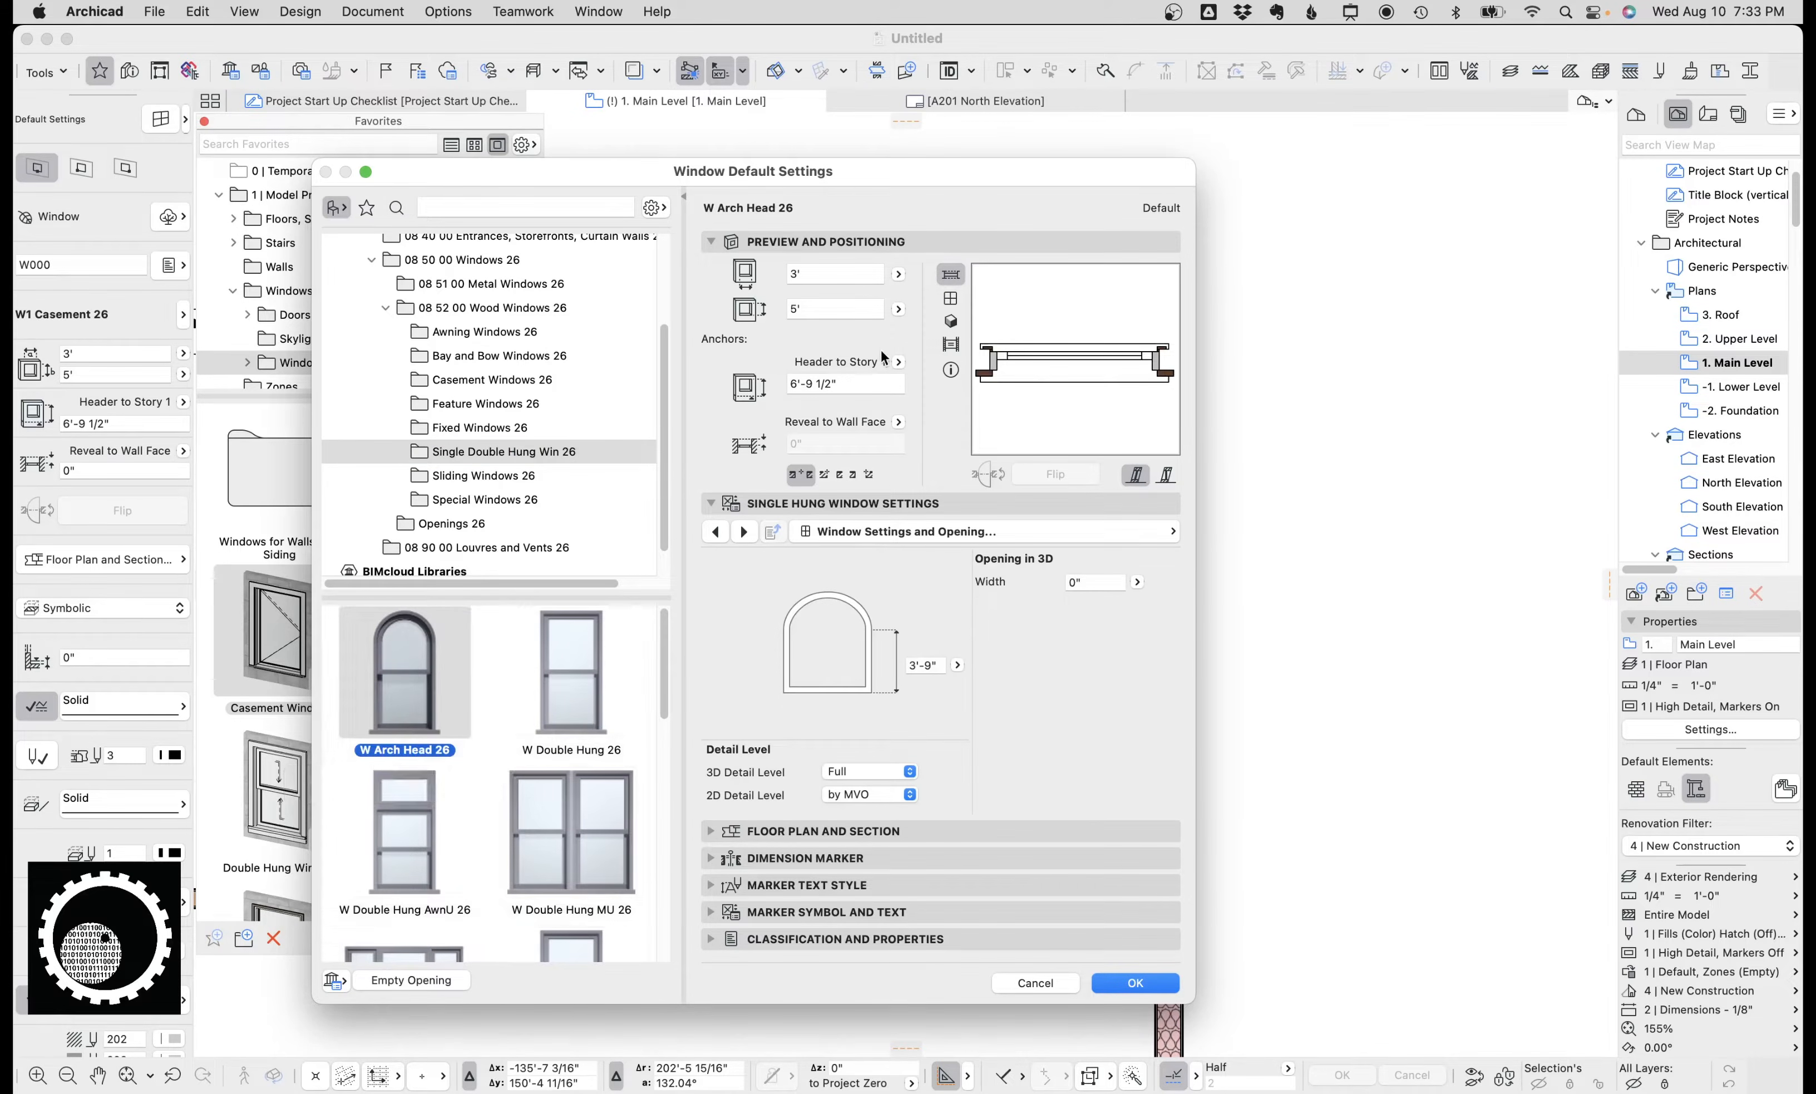
left_click(590, 677)
key("Escape")
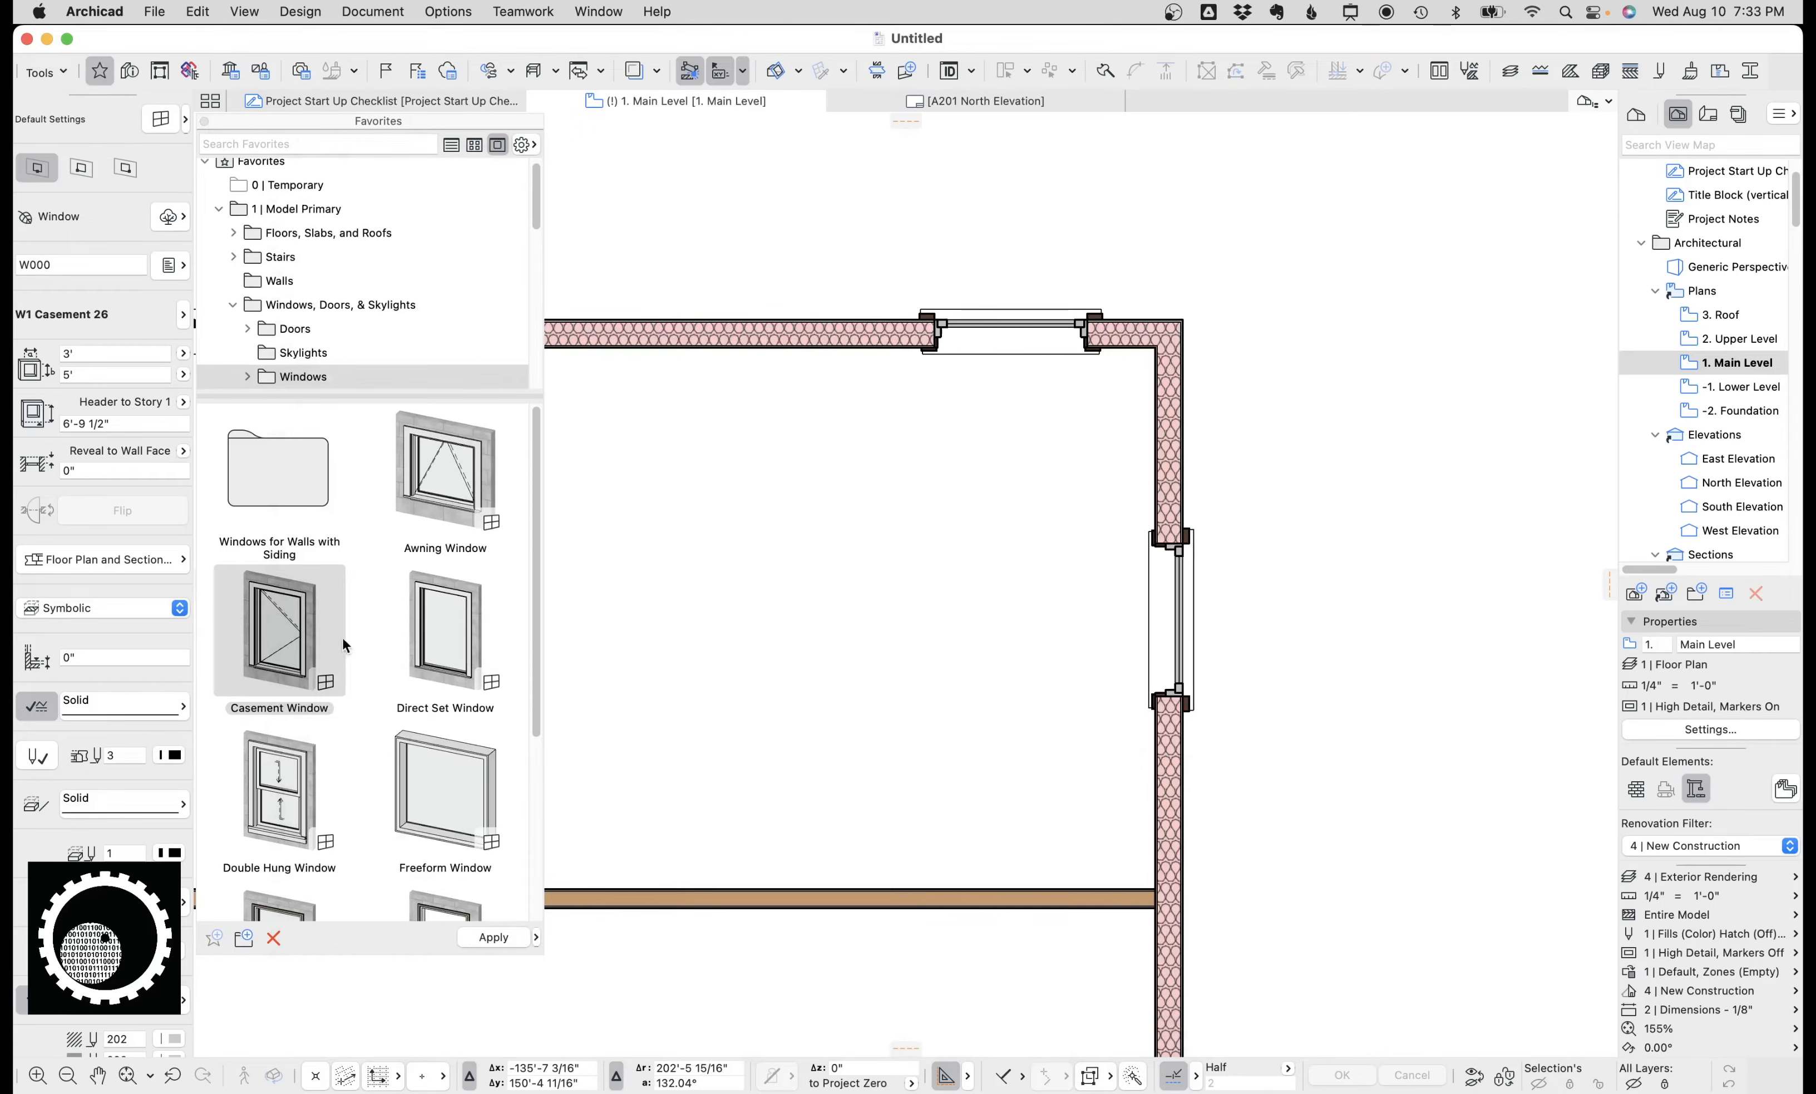
Switch the window default to W Double Hung MU 26 and place it in the top wall left of the casement window.
left_click(298, 630)
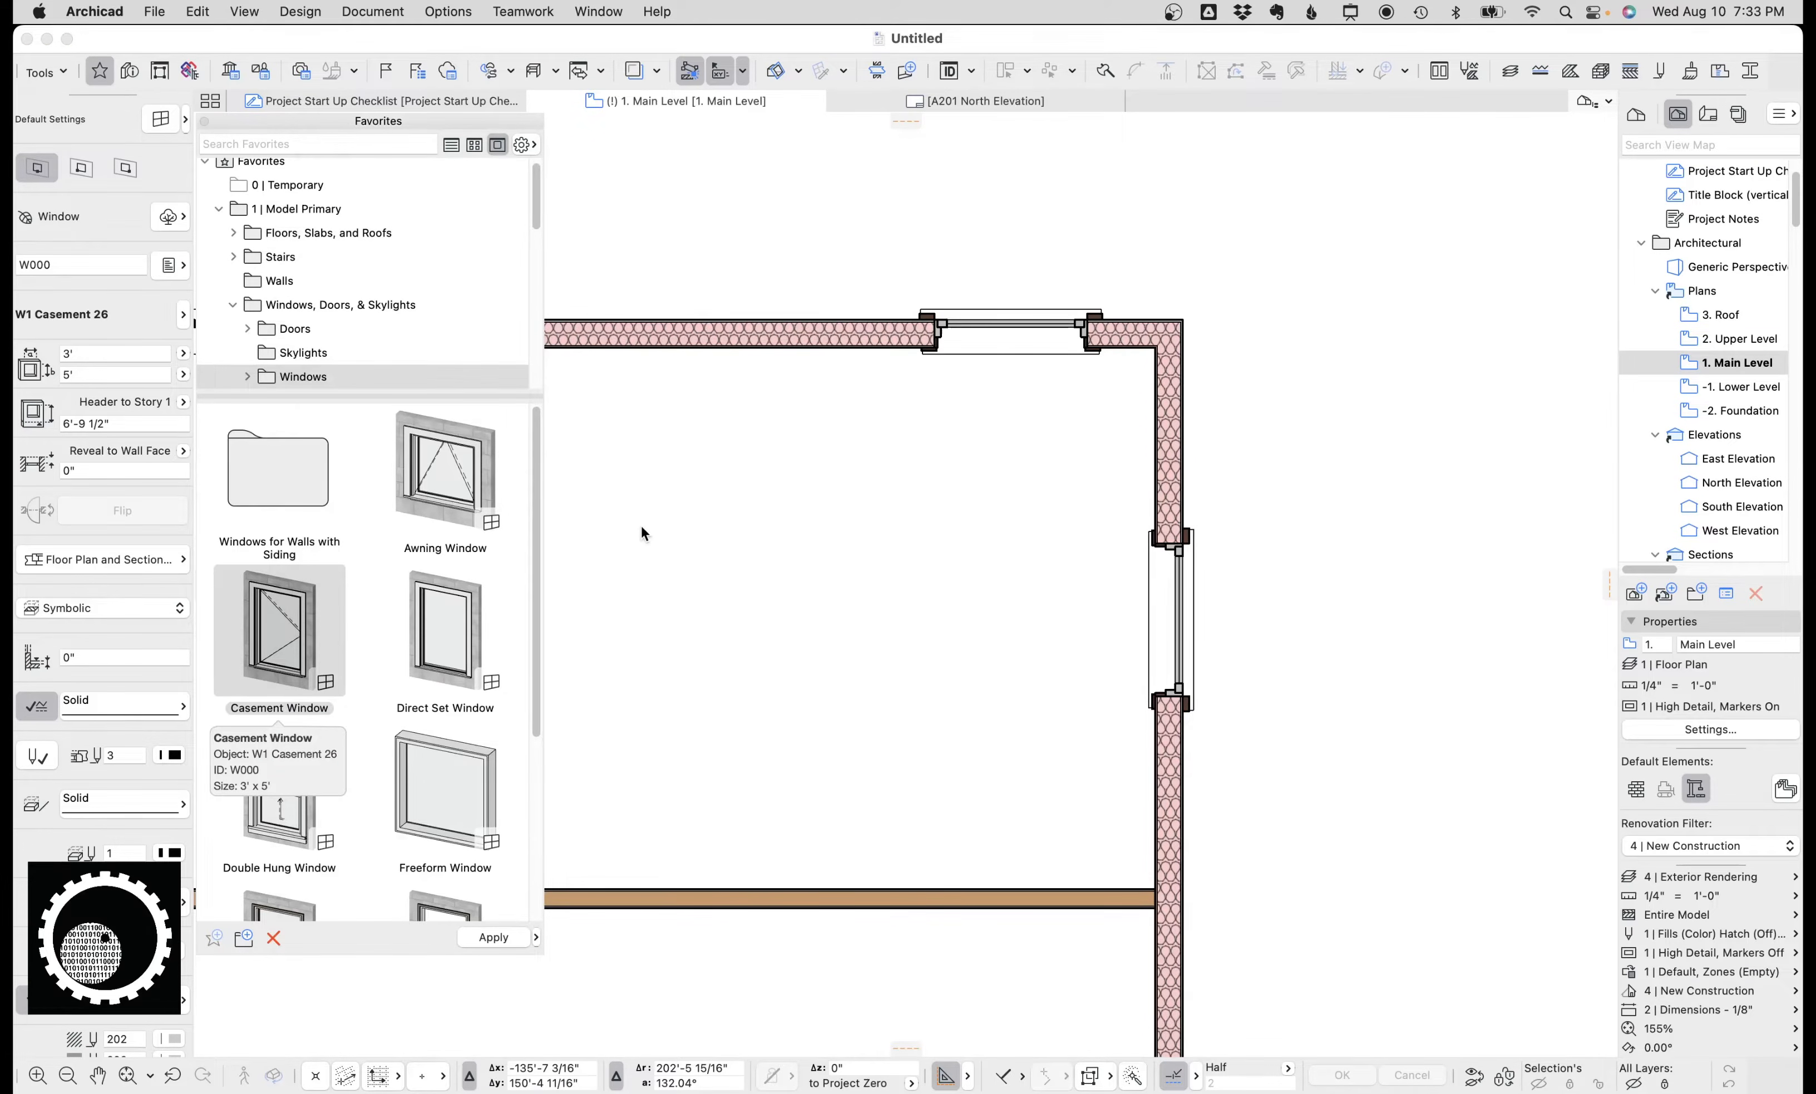
key("super+t")
left_click(491, 422)
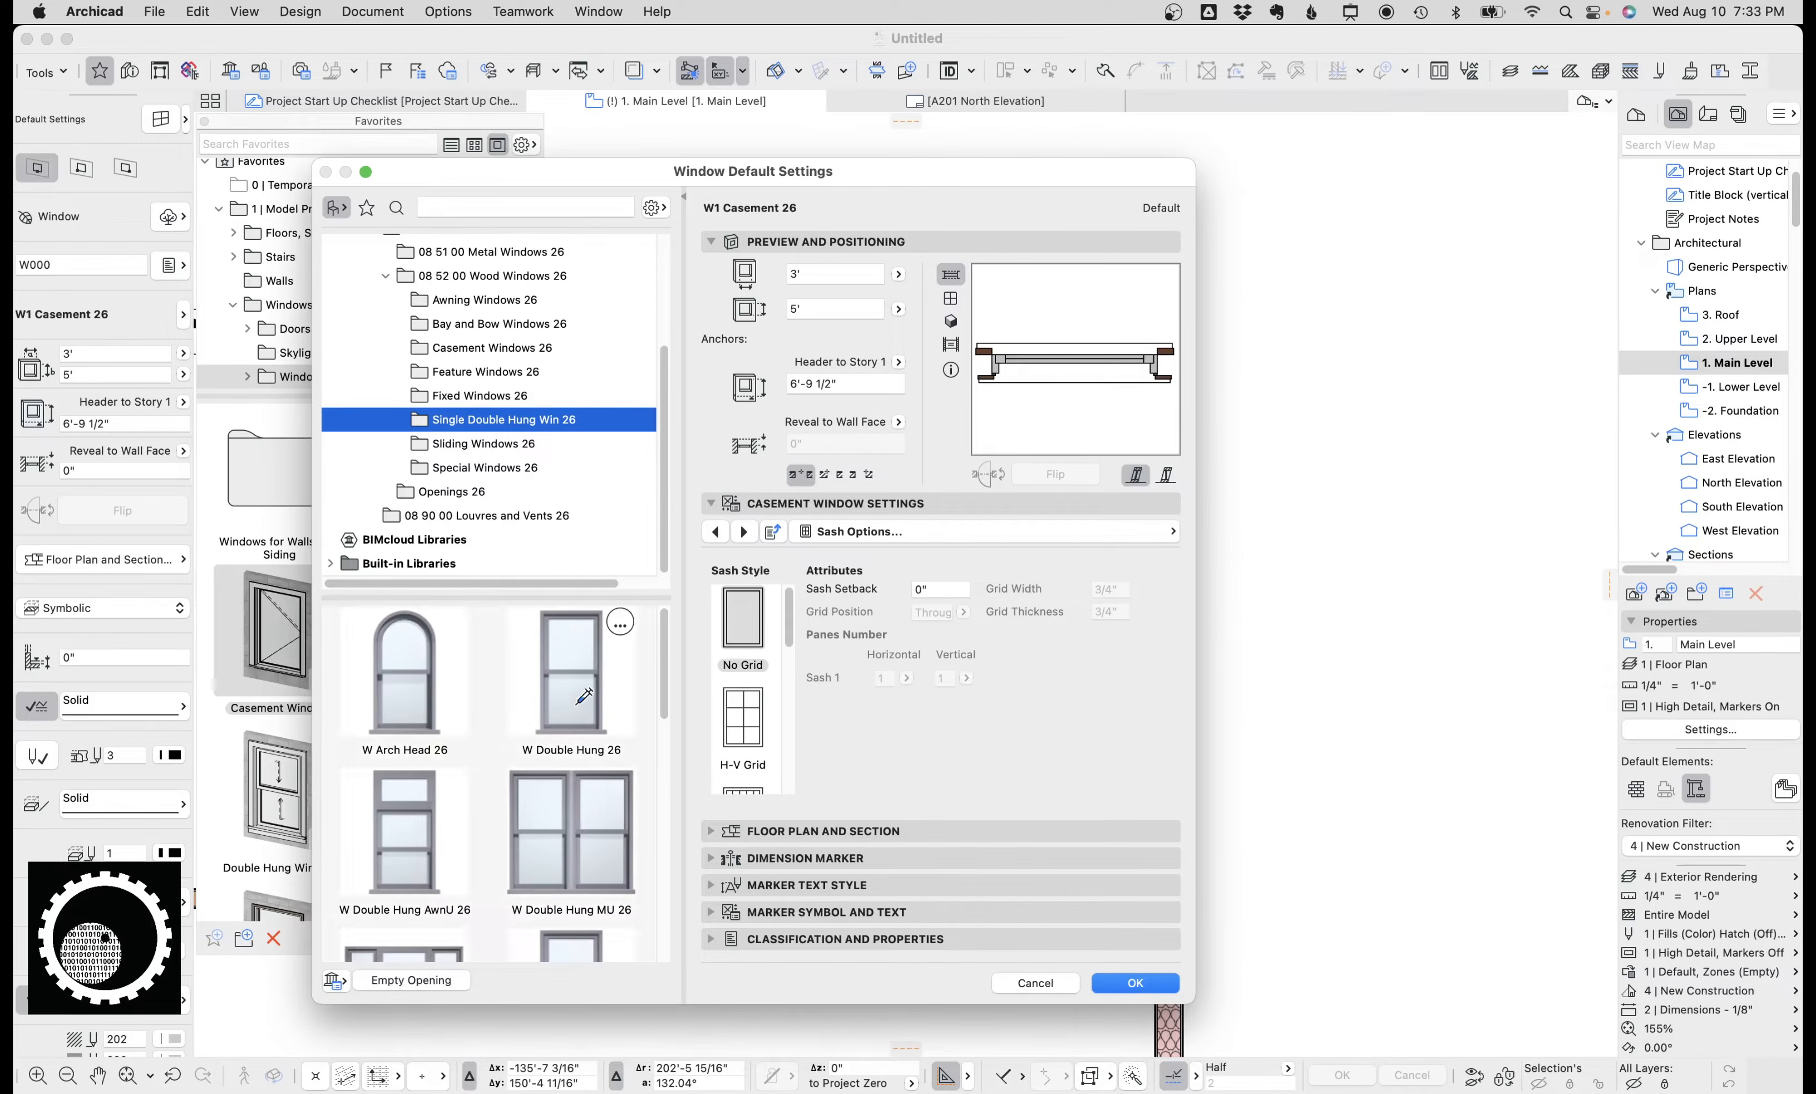
left_click(579, 701)
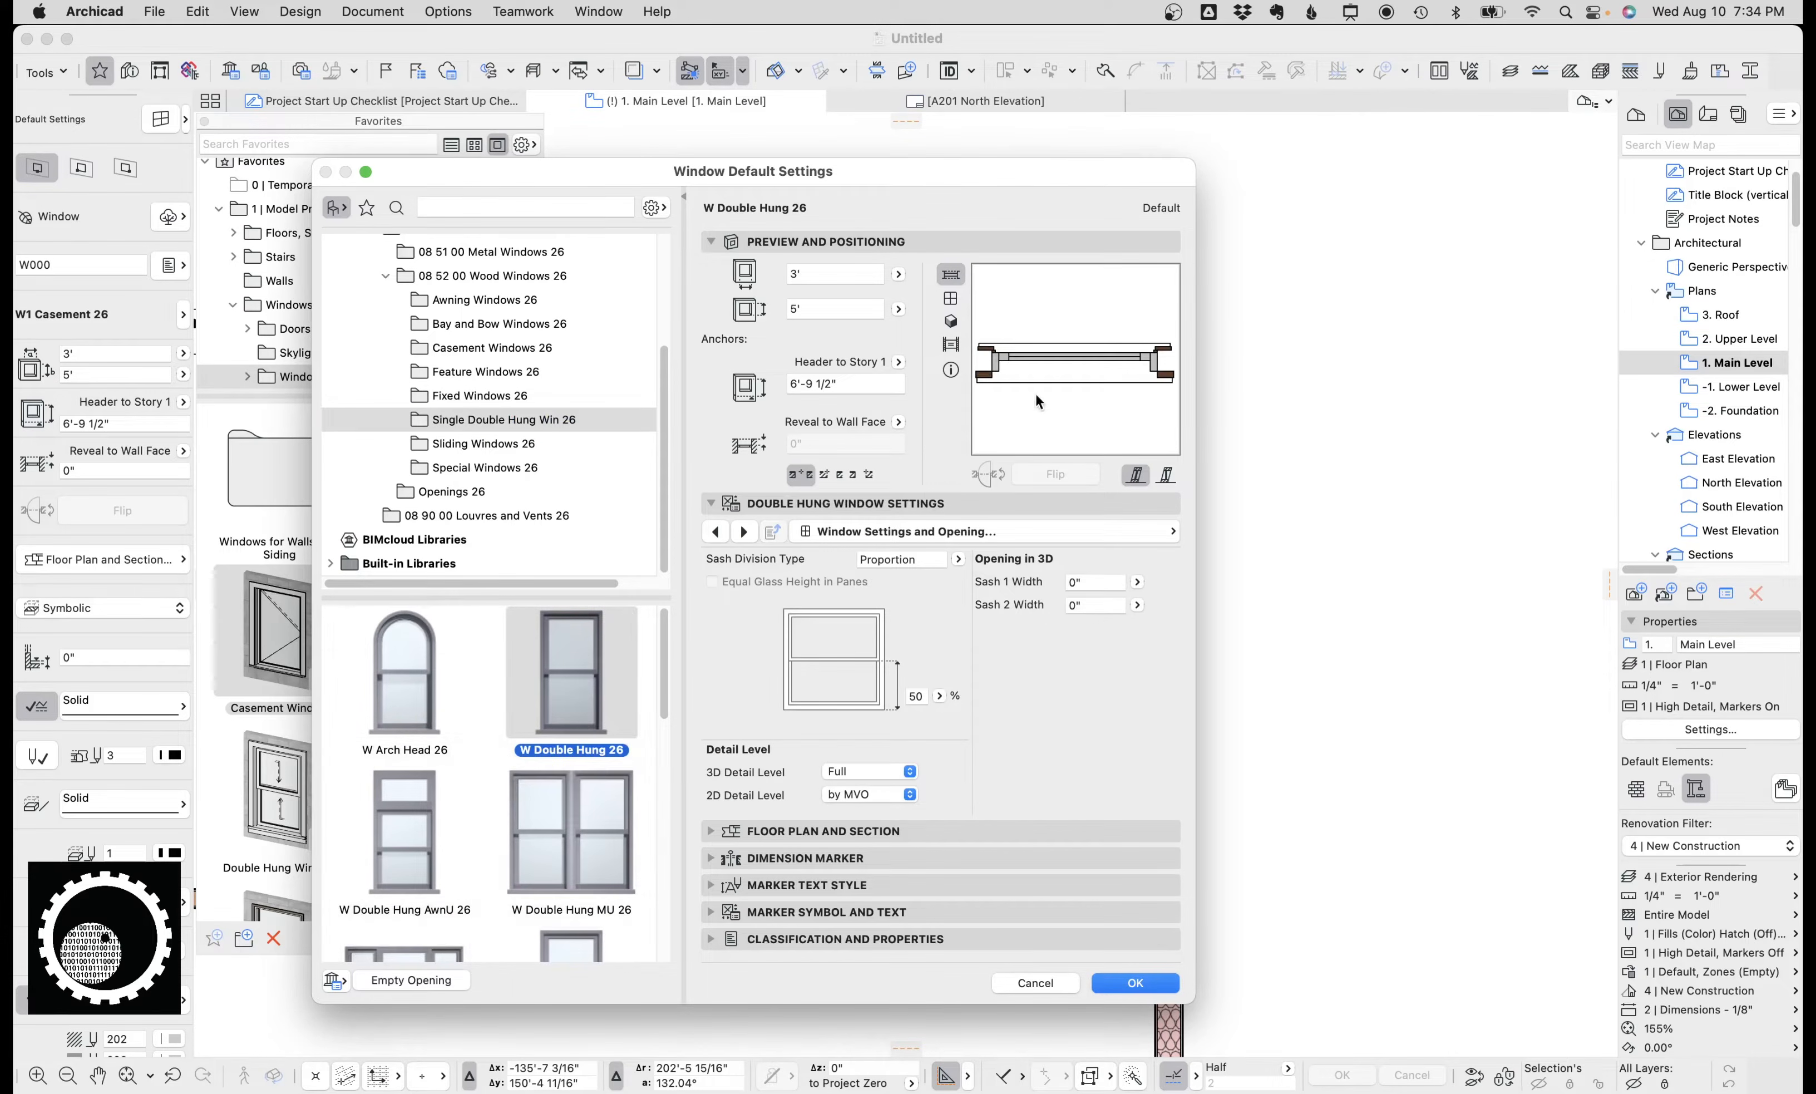
left_click(595, 813)
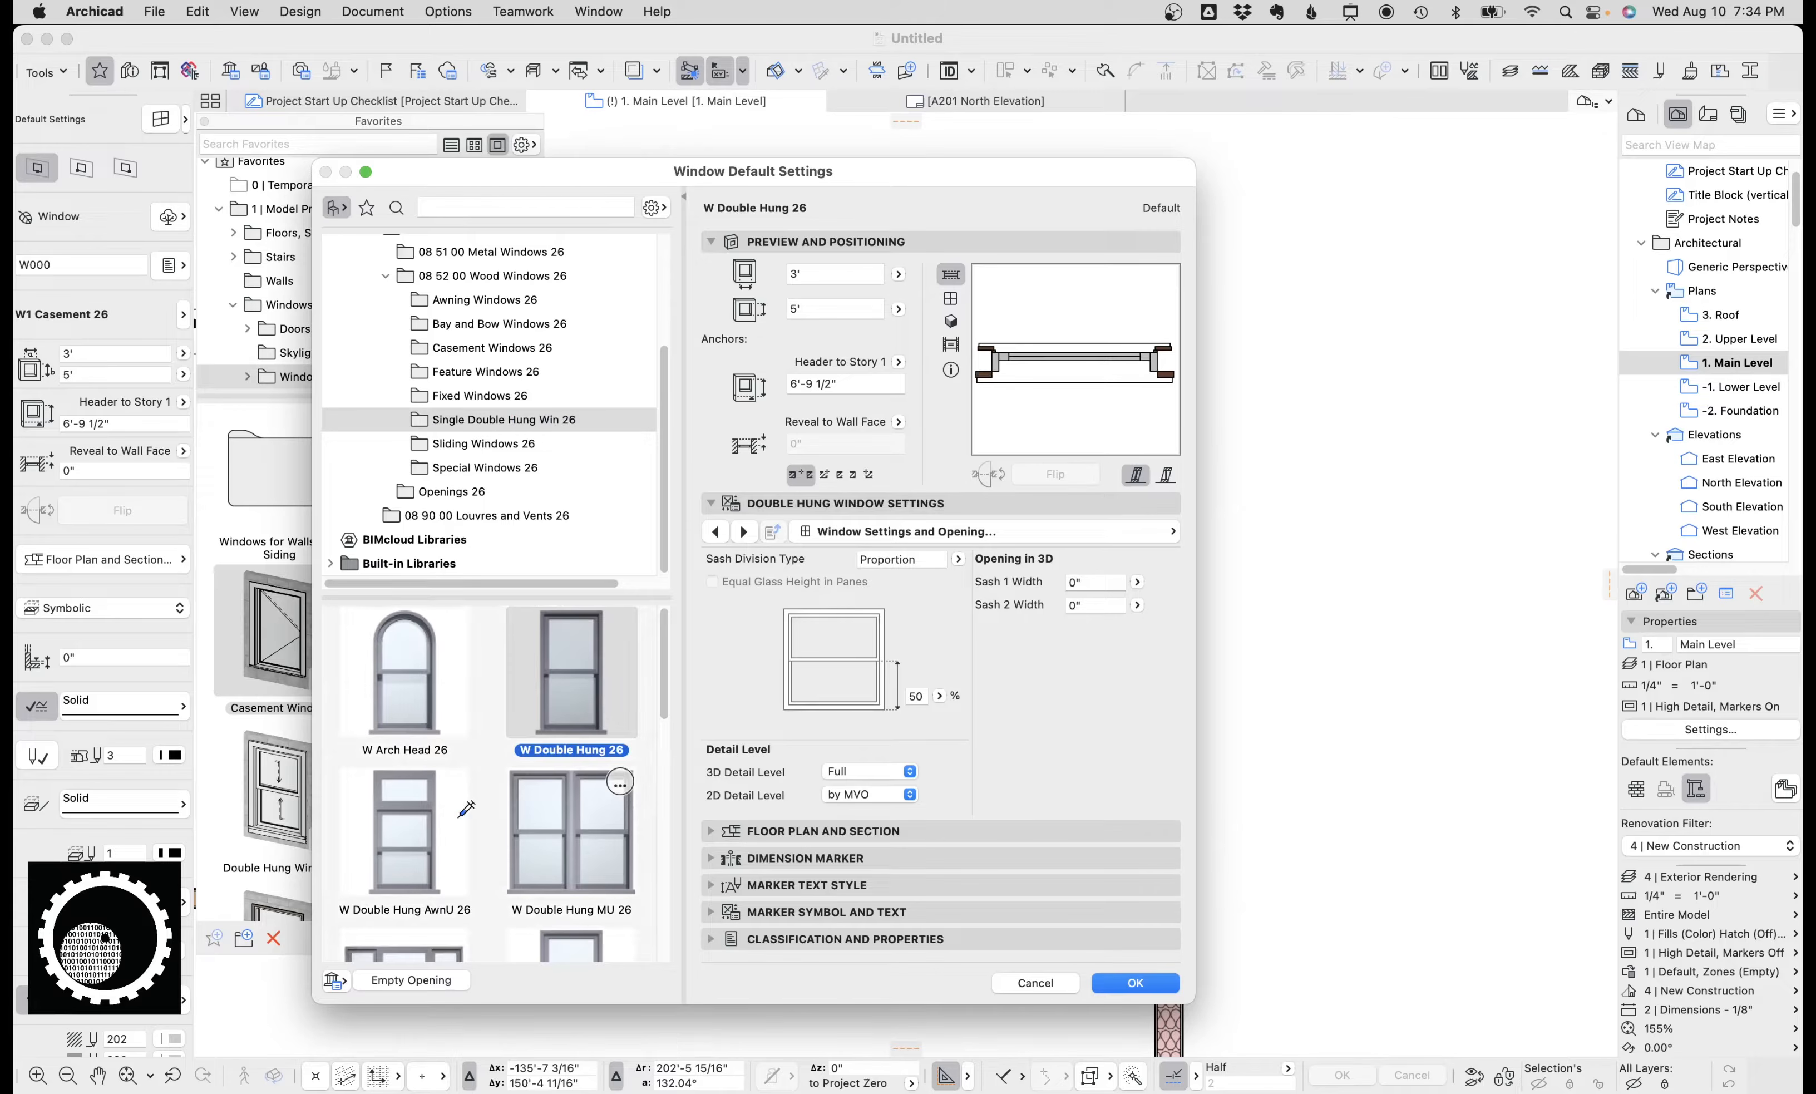
left_click(1139, 983)
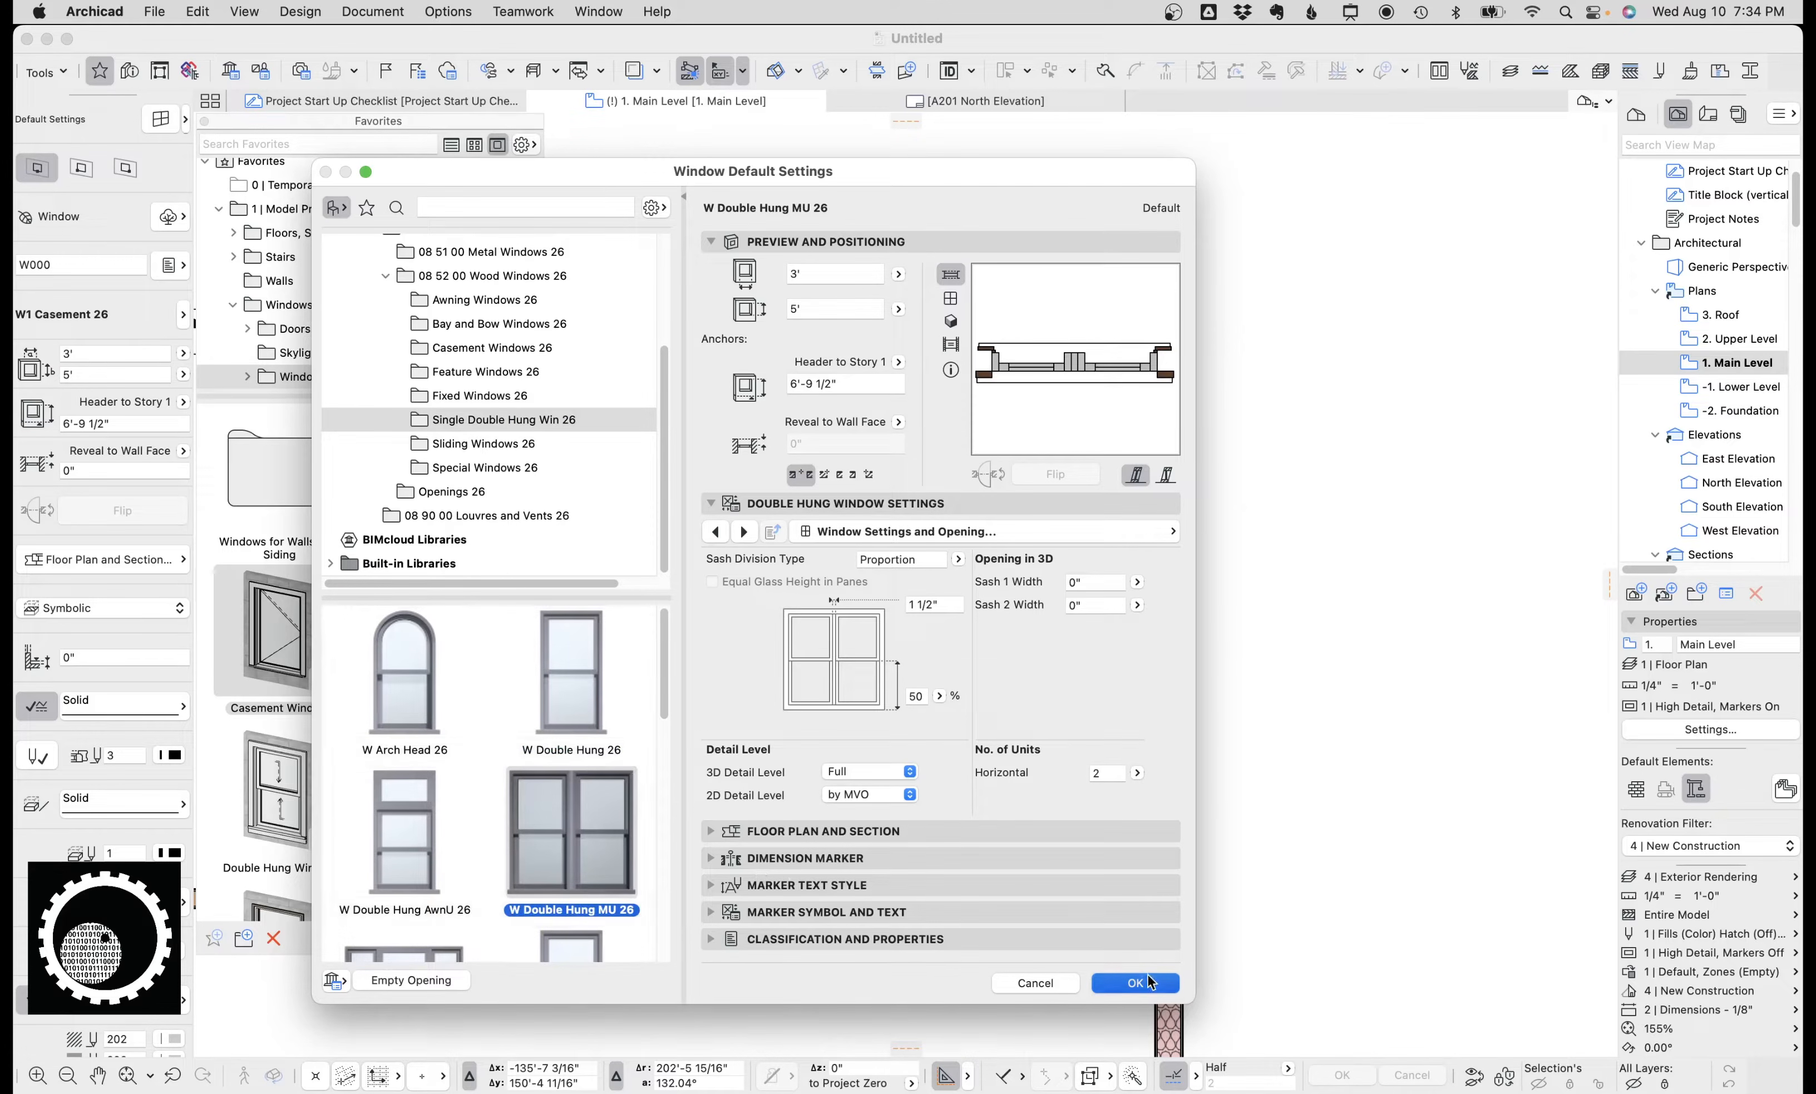
left_click(729, 324)
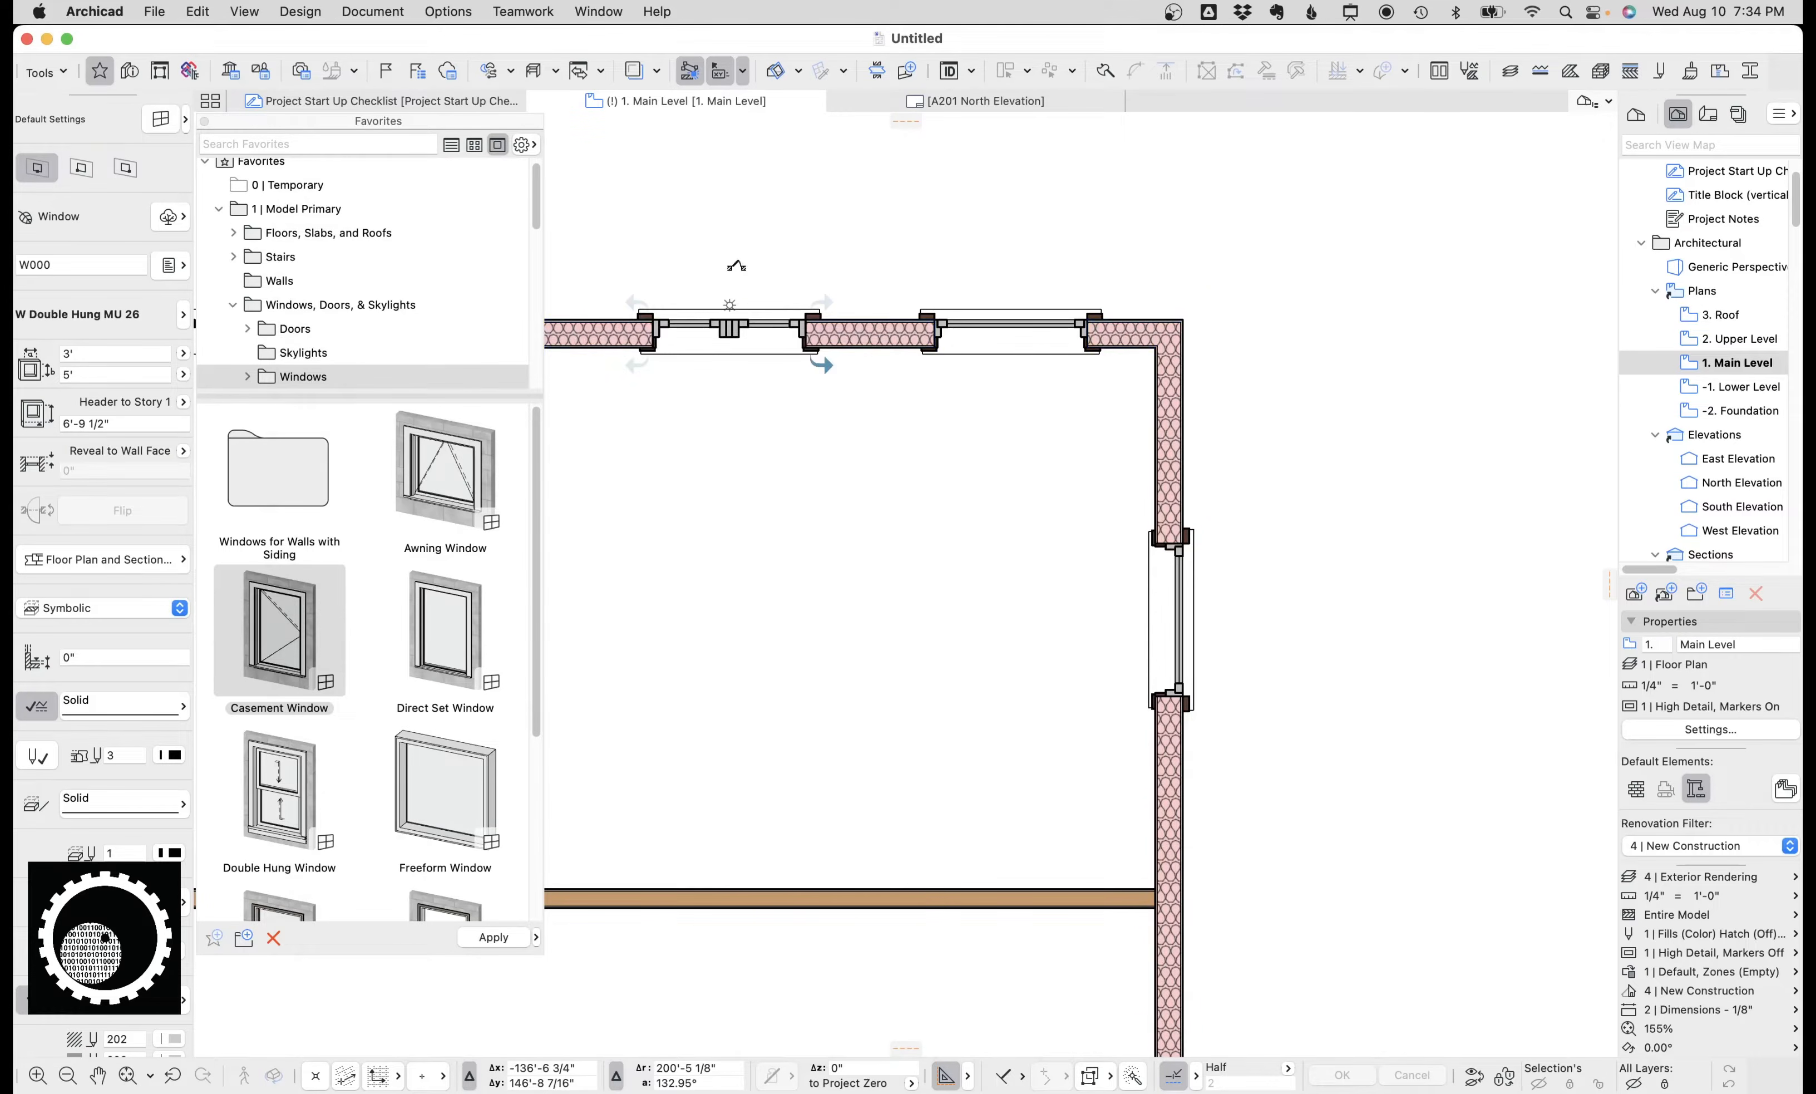
middle_click_drag(809, 361, 1035, 415)
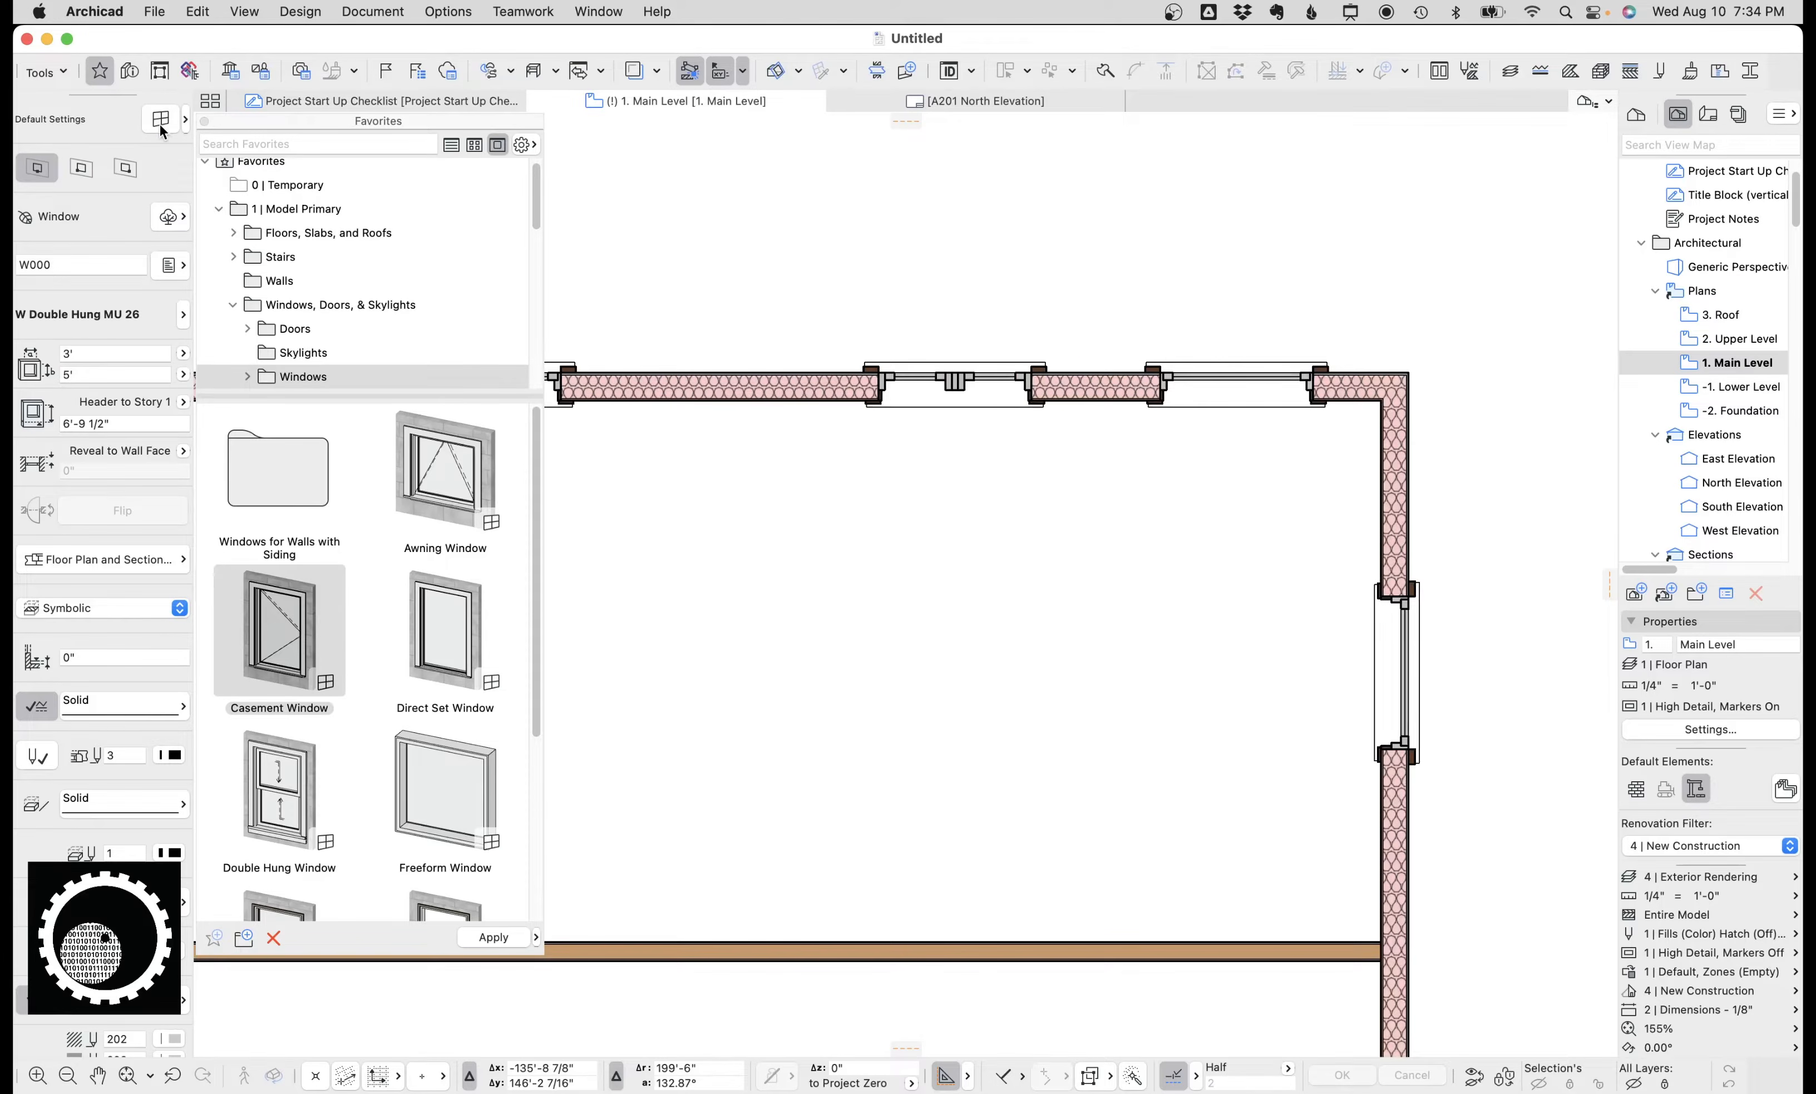
Switch the window default to W Double Hung AwnU 26 from the Single Double Hung Win 26 library folder.
key("super+t")
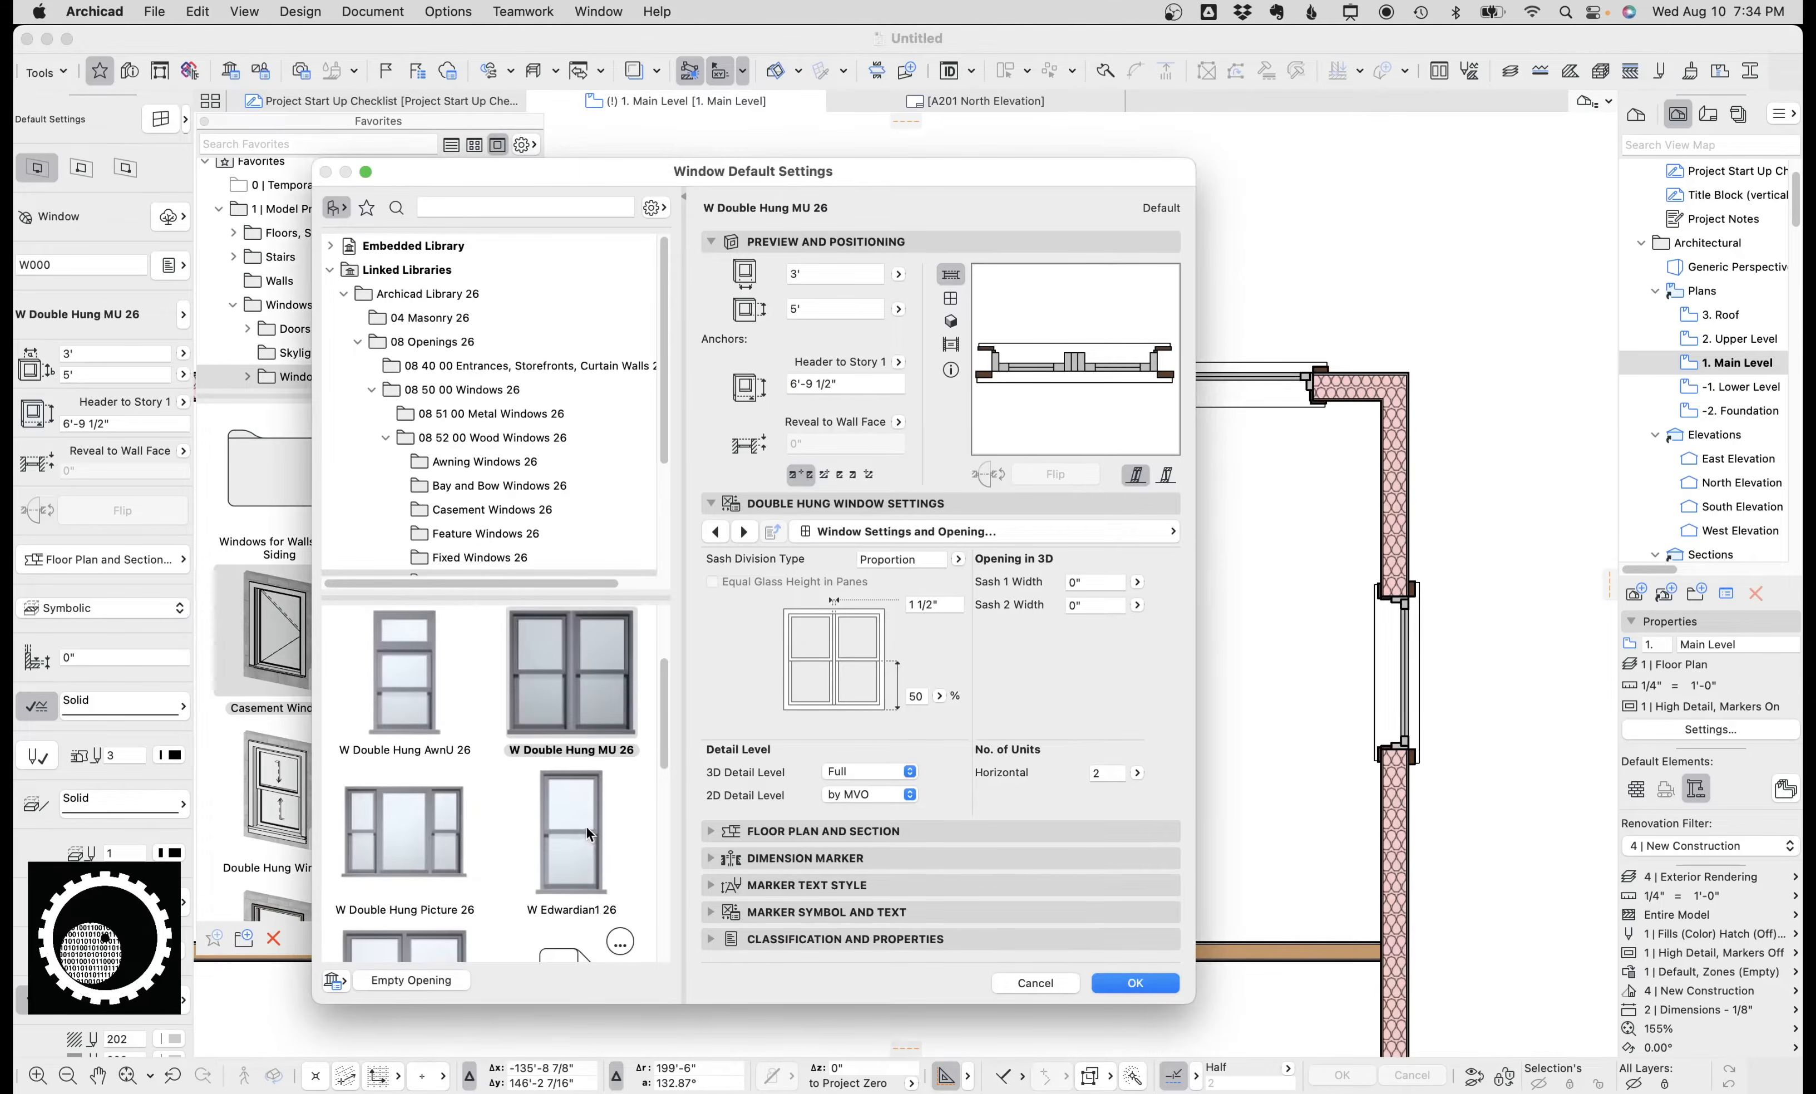
left_click(413, 690)
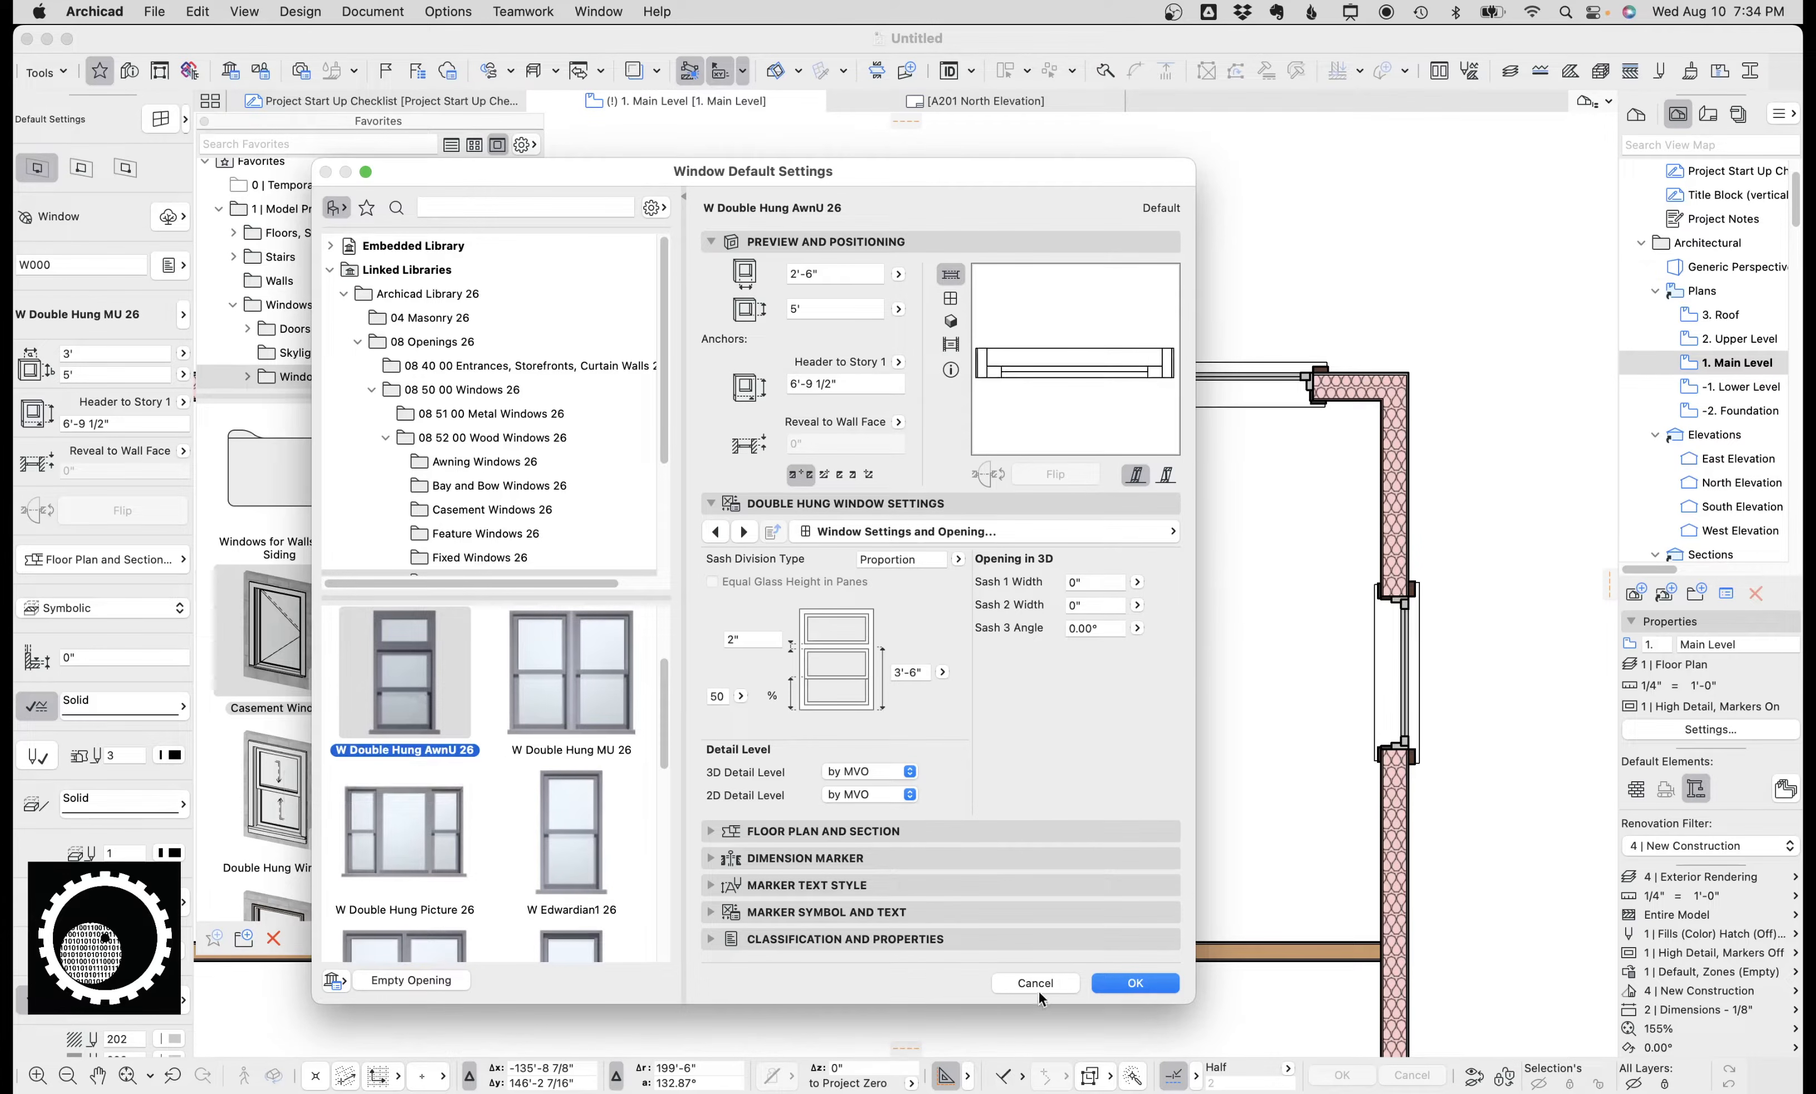
left_click(1122, 982)
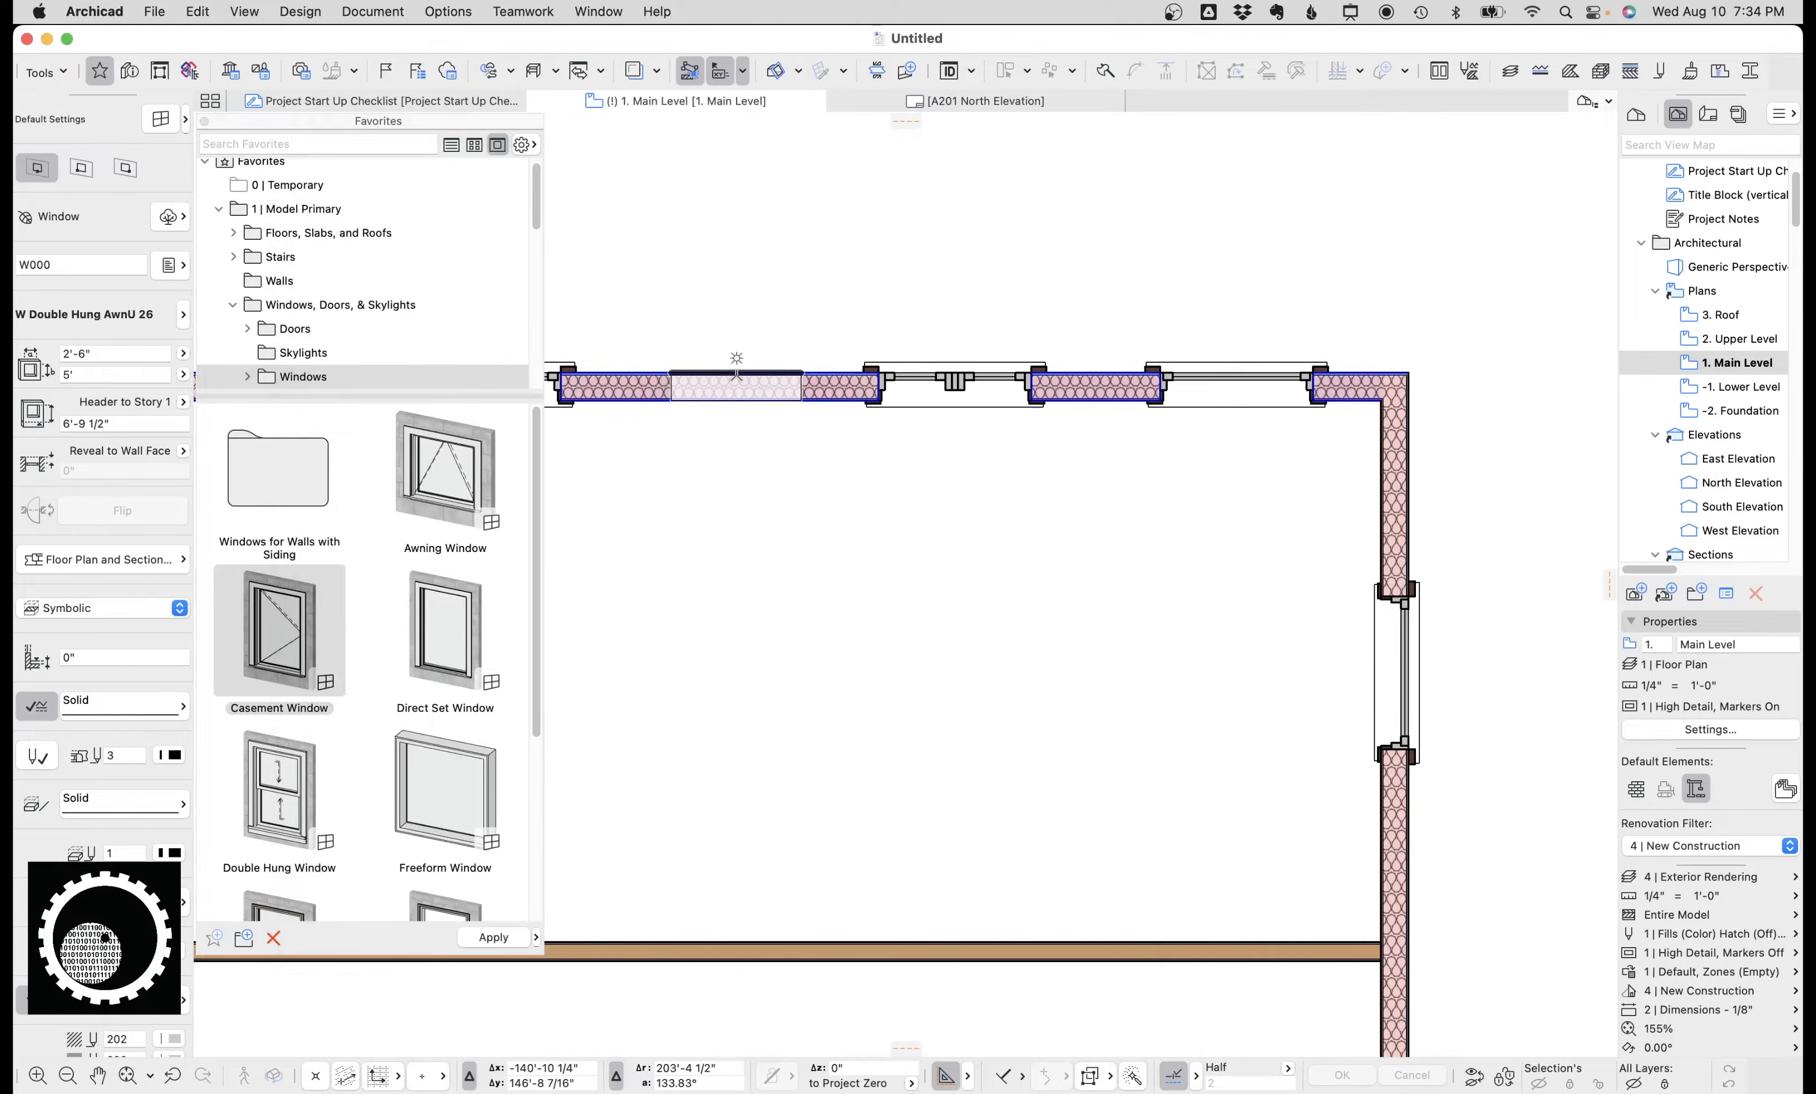
scroll(1010, 568, "up", 3)
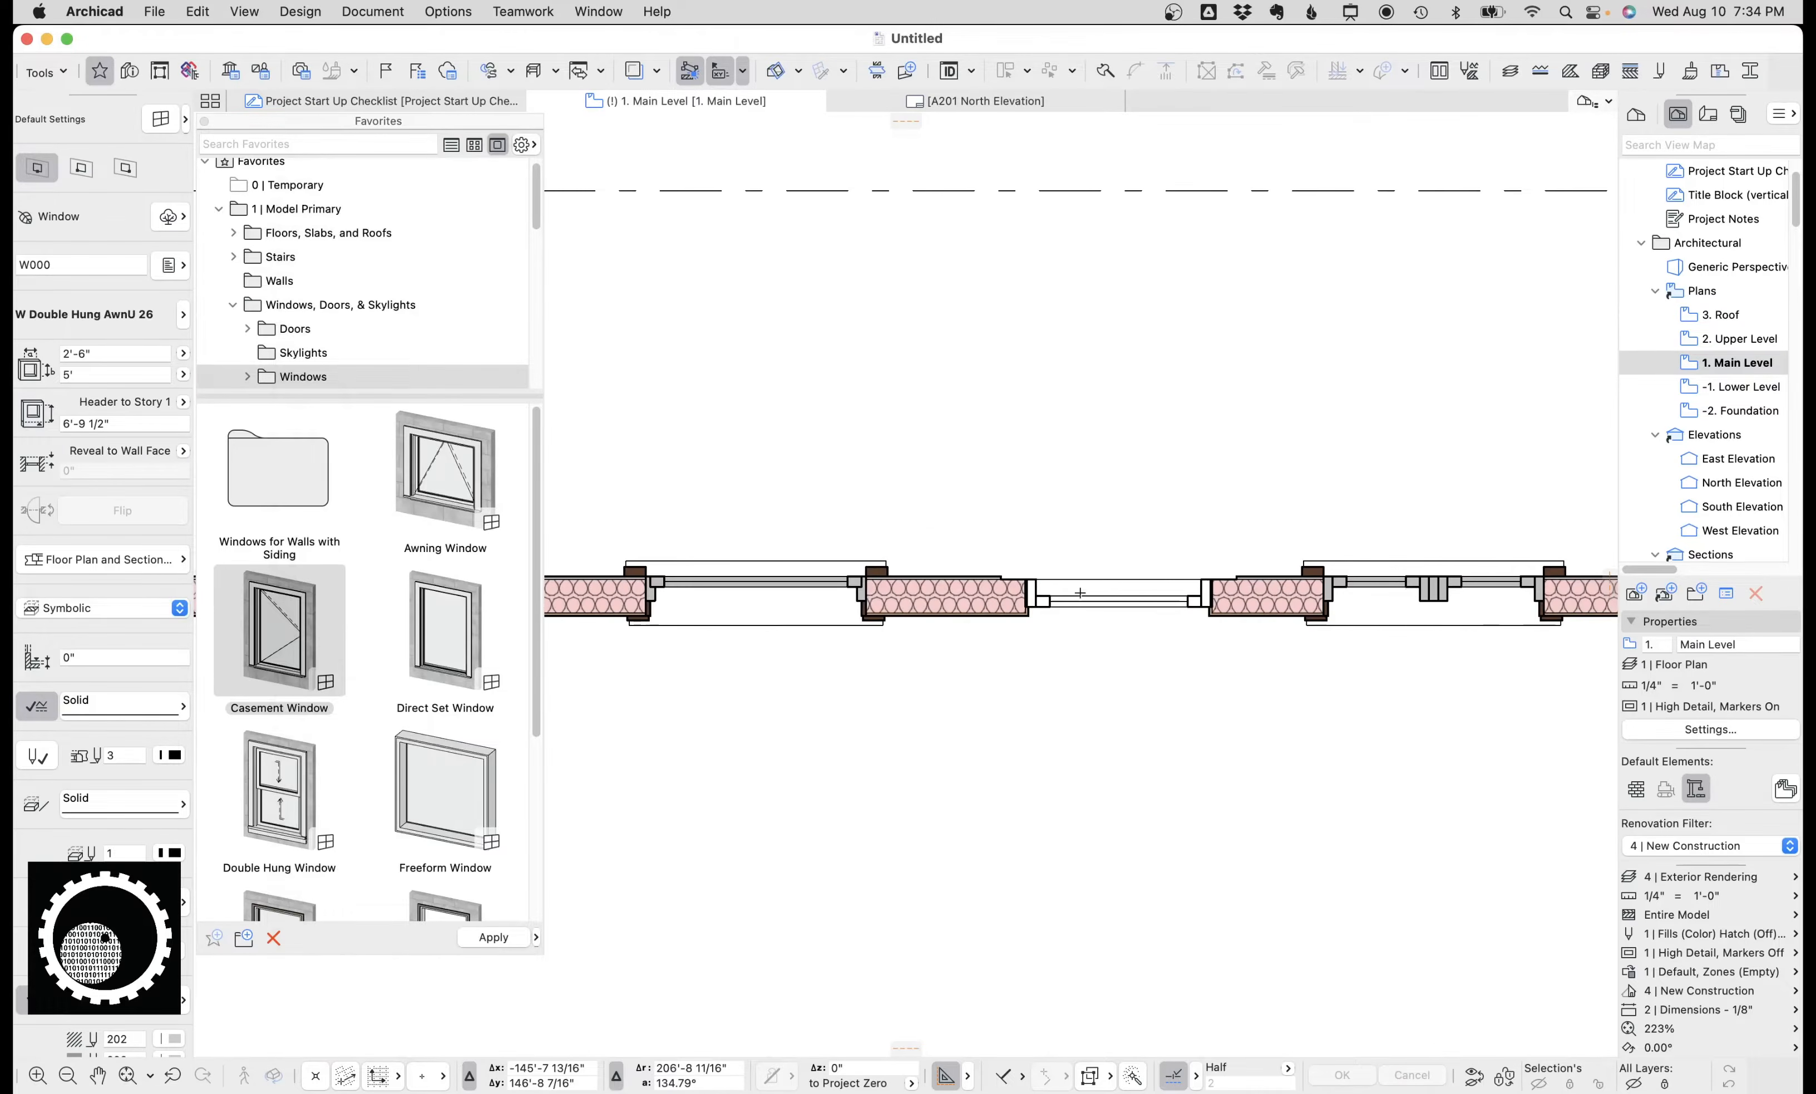
scroll(1059, 593, "up", 2)
key("Escape")
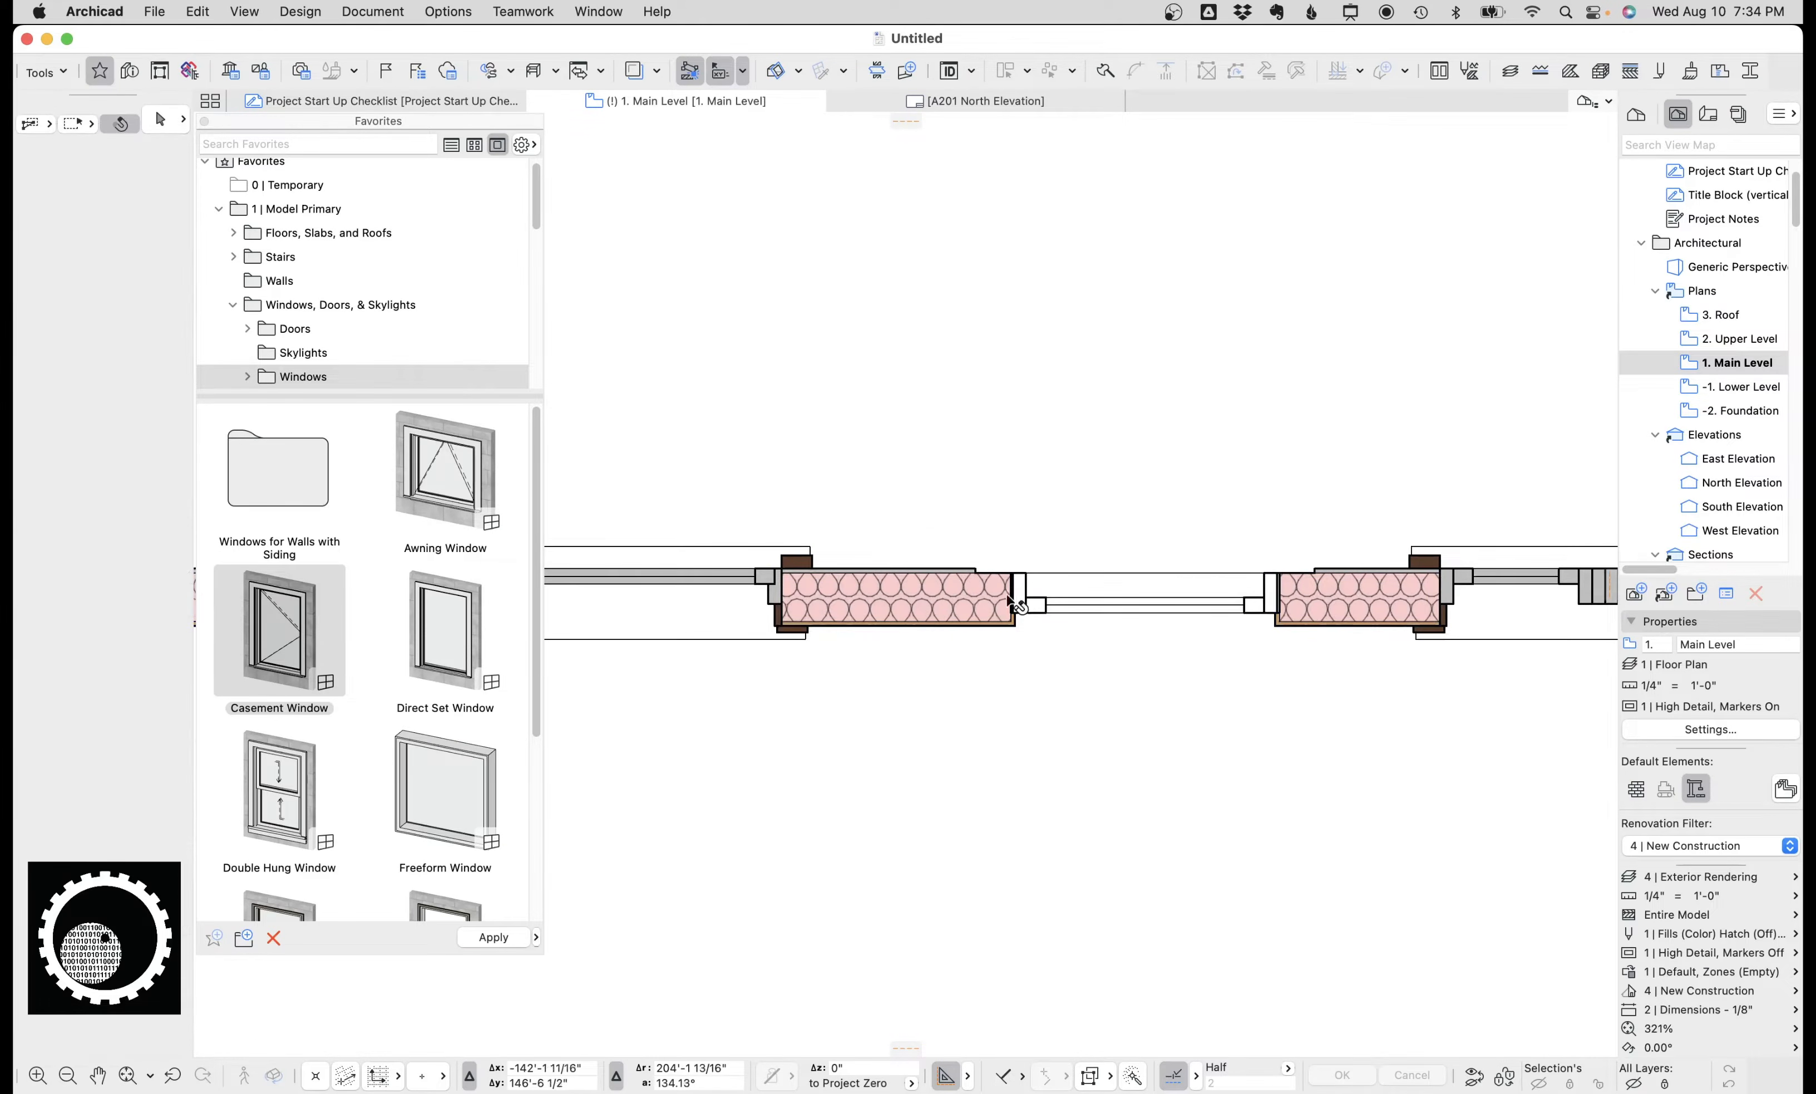
Activate the Awning Window favorite and switch the window default to W Awning 1 MU 26.
double_click(481, 503)
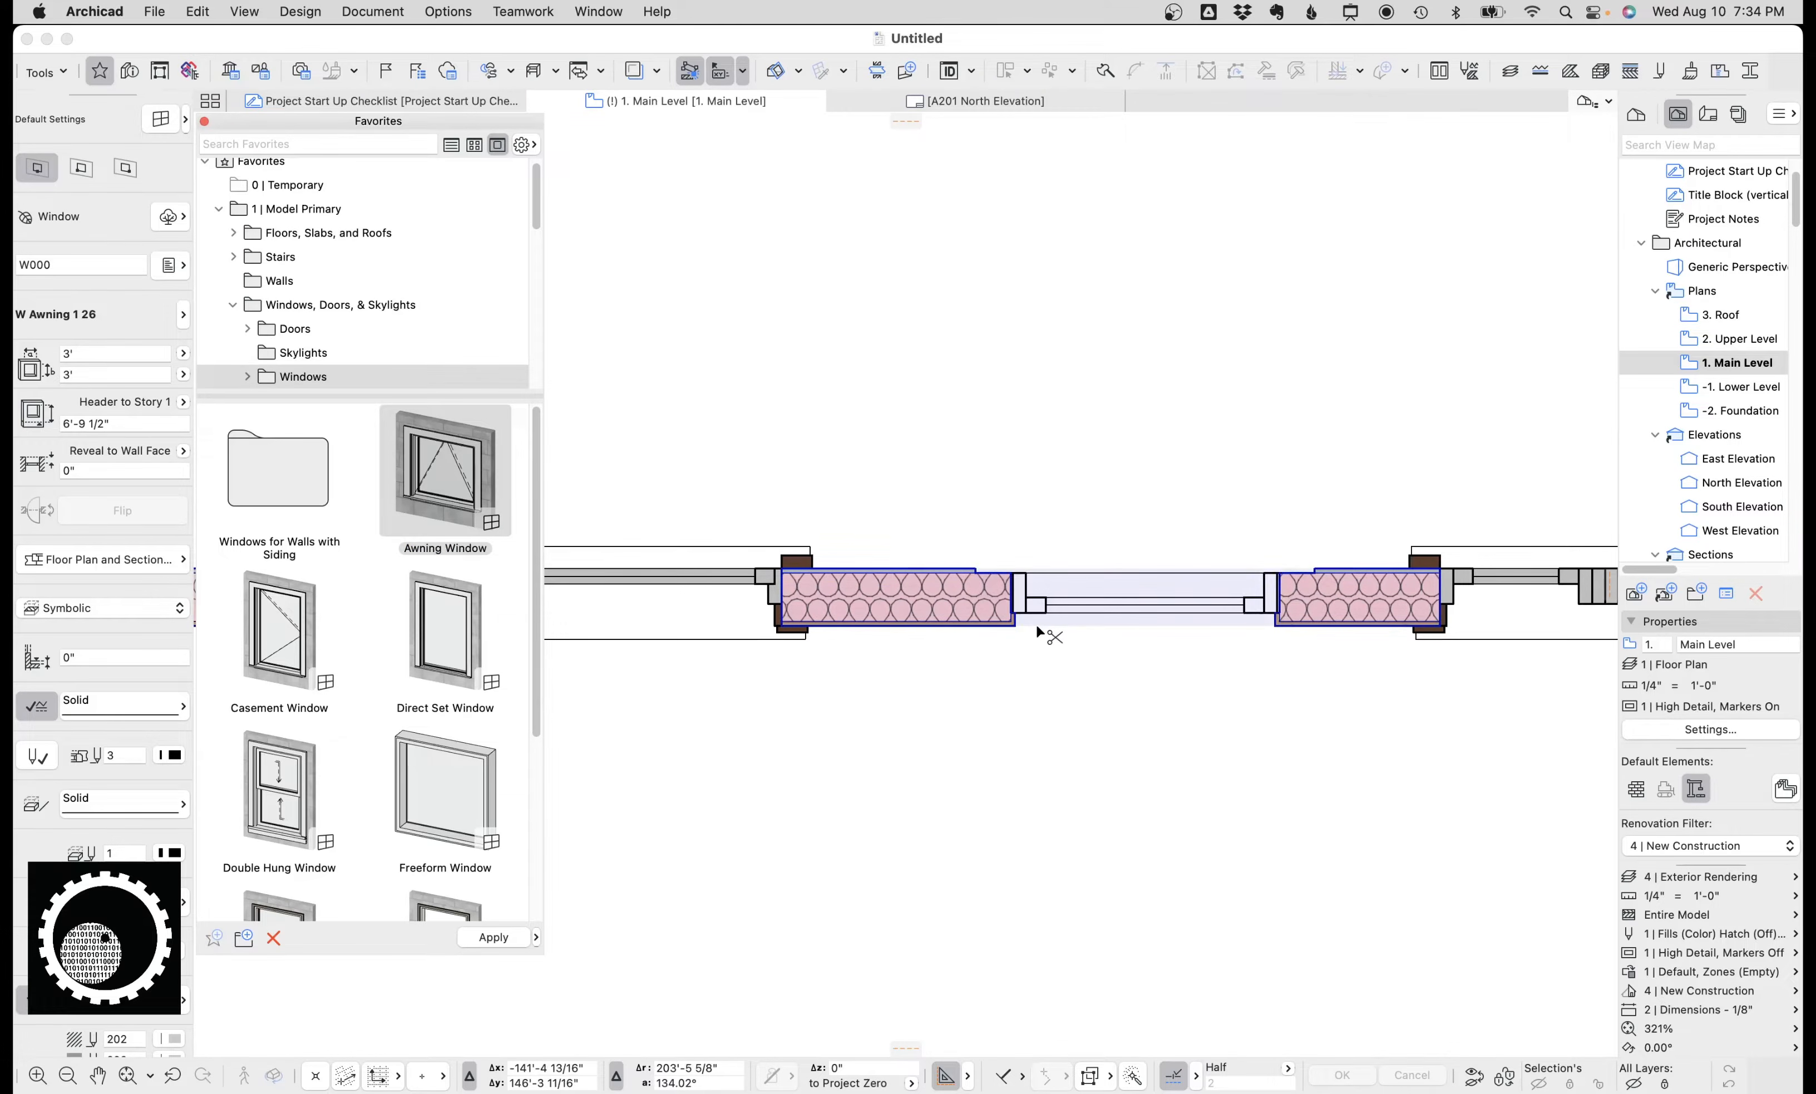
key("super+t")
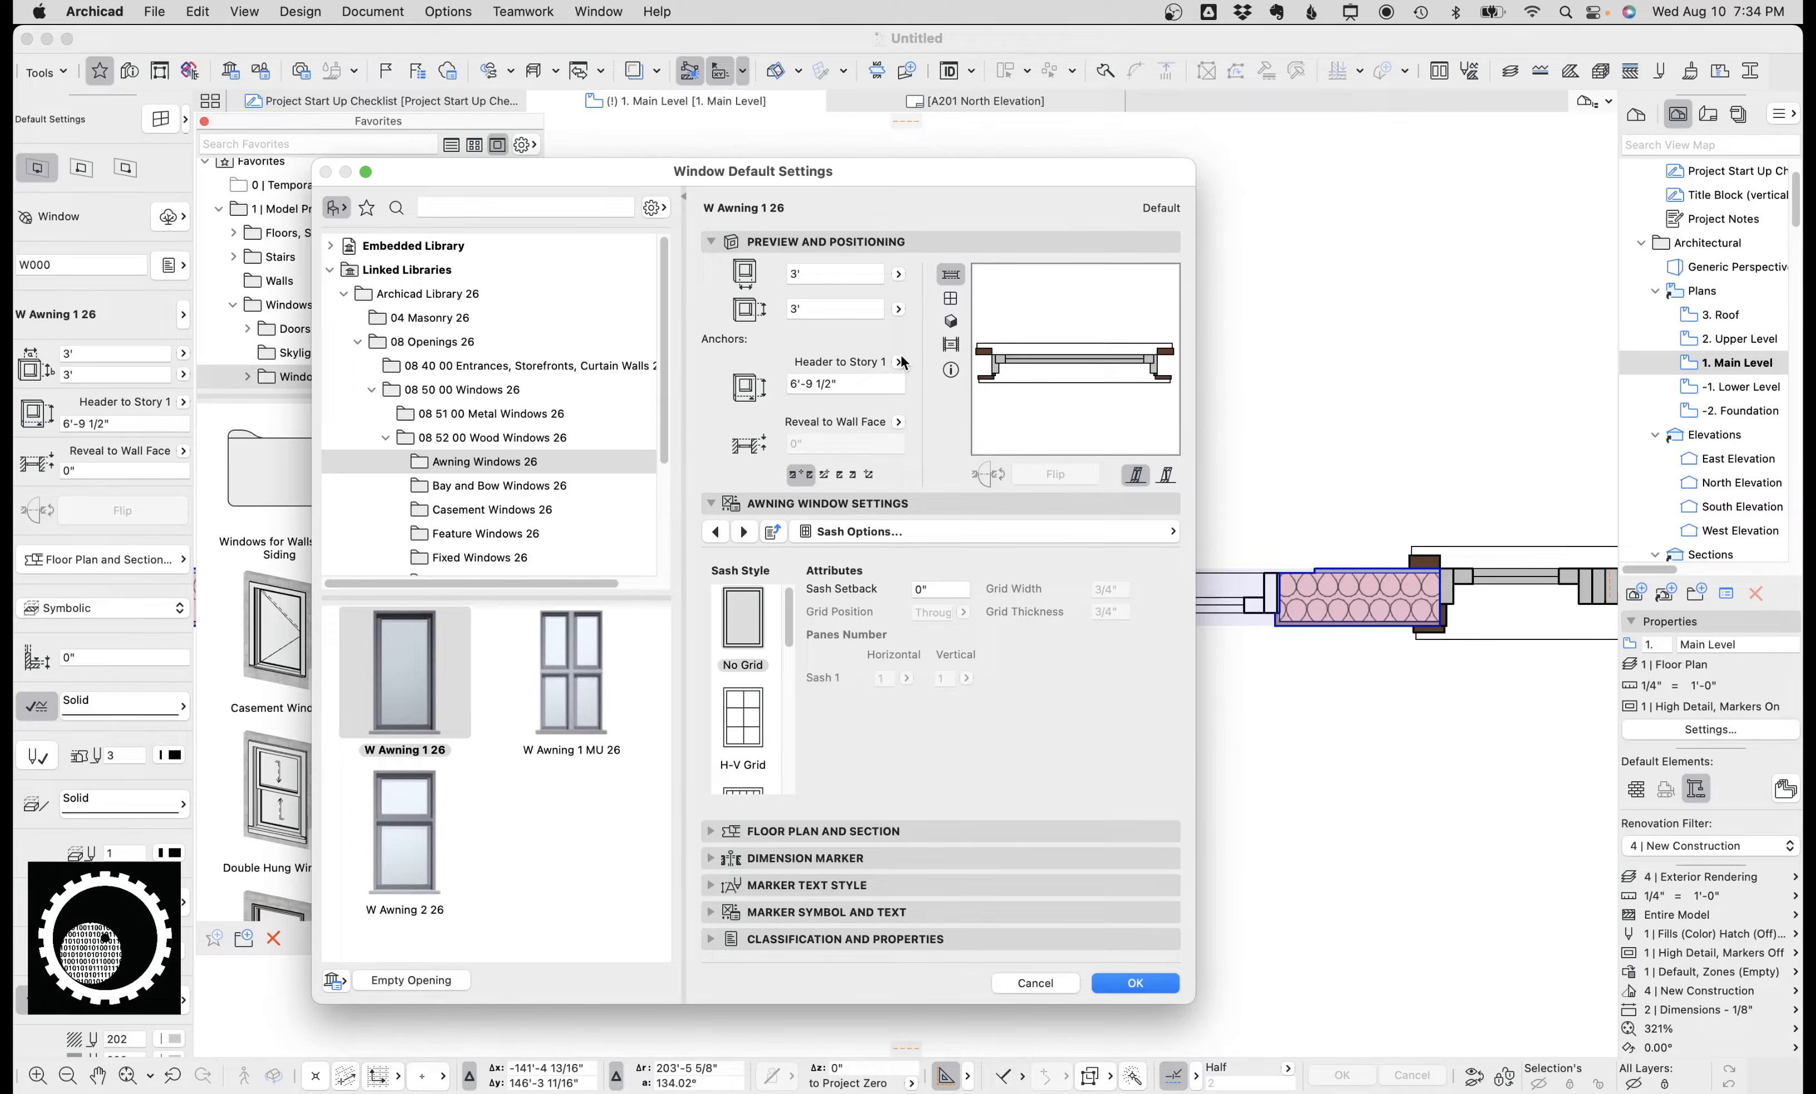
left_click(586, 663)
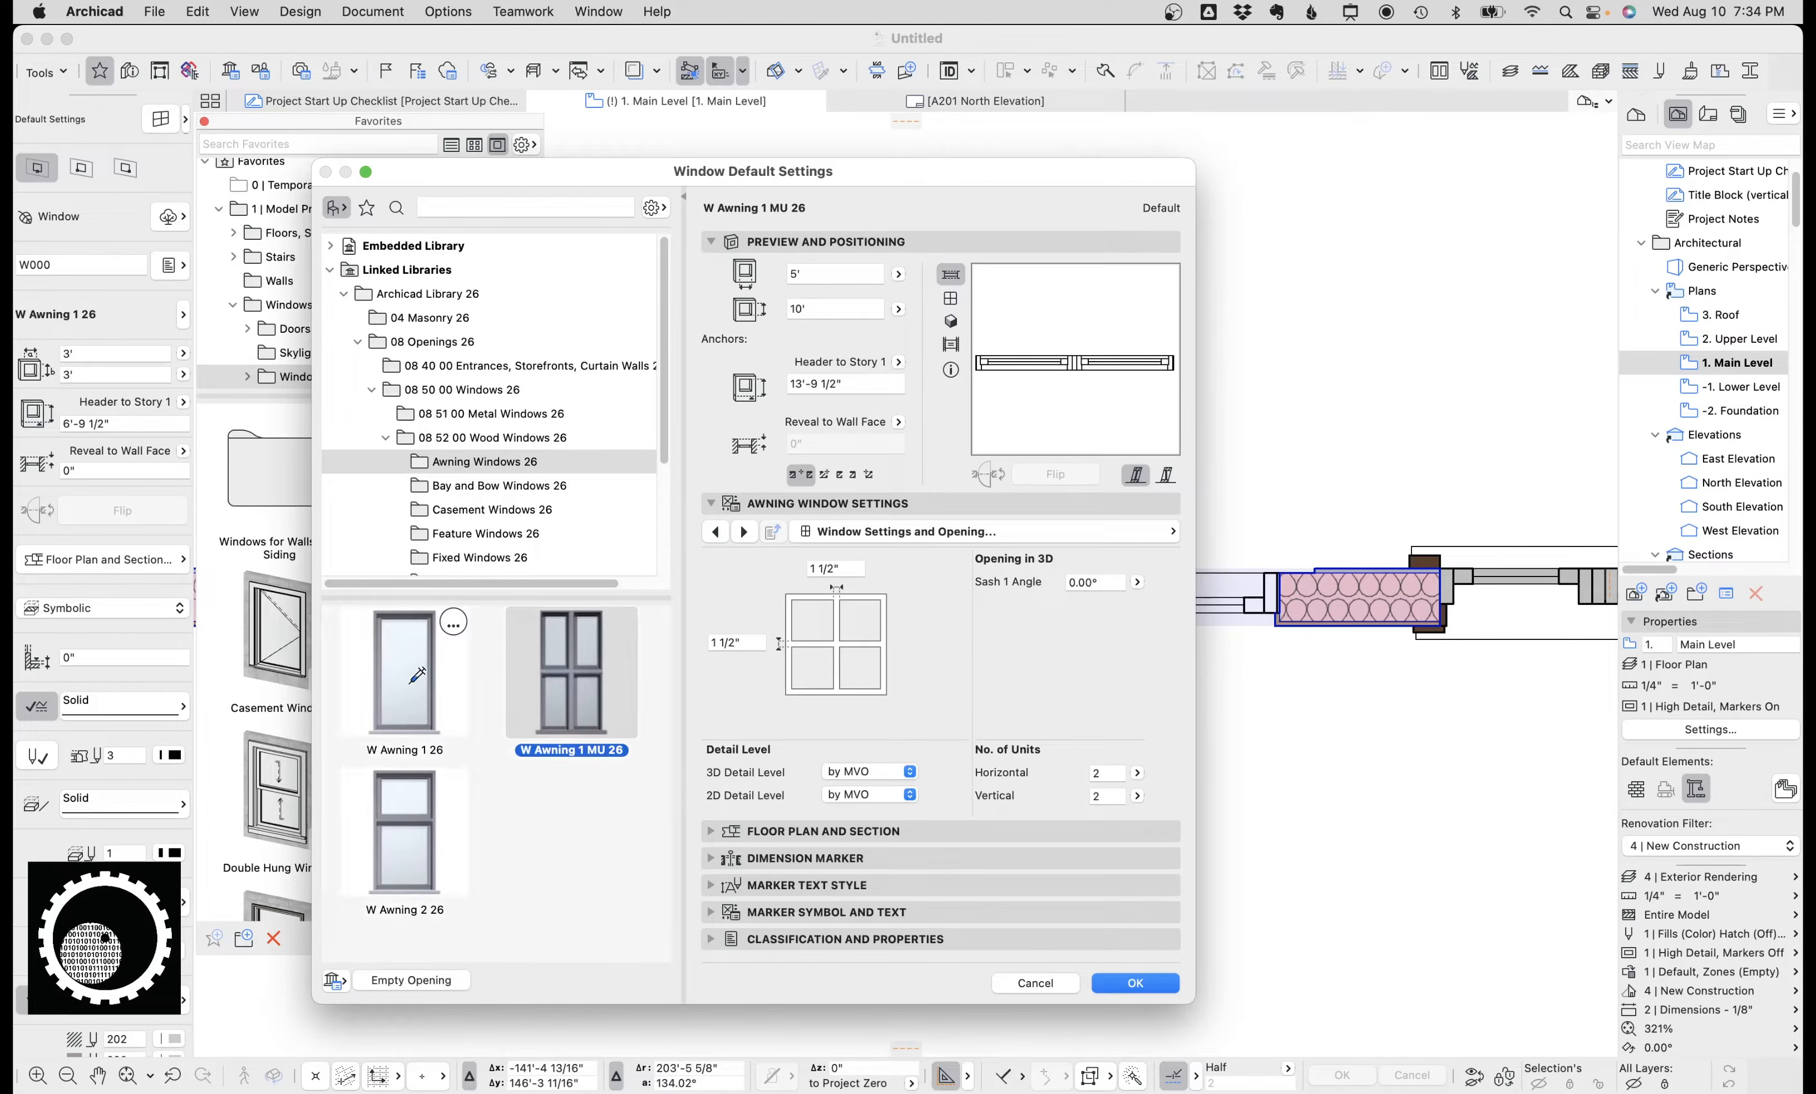
double_click(522, 715)
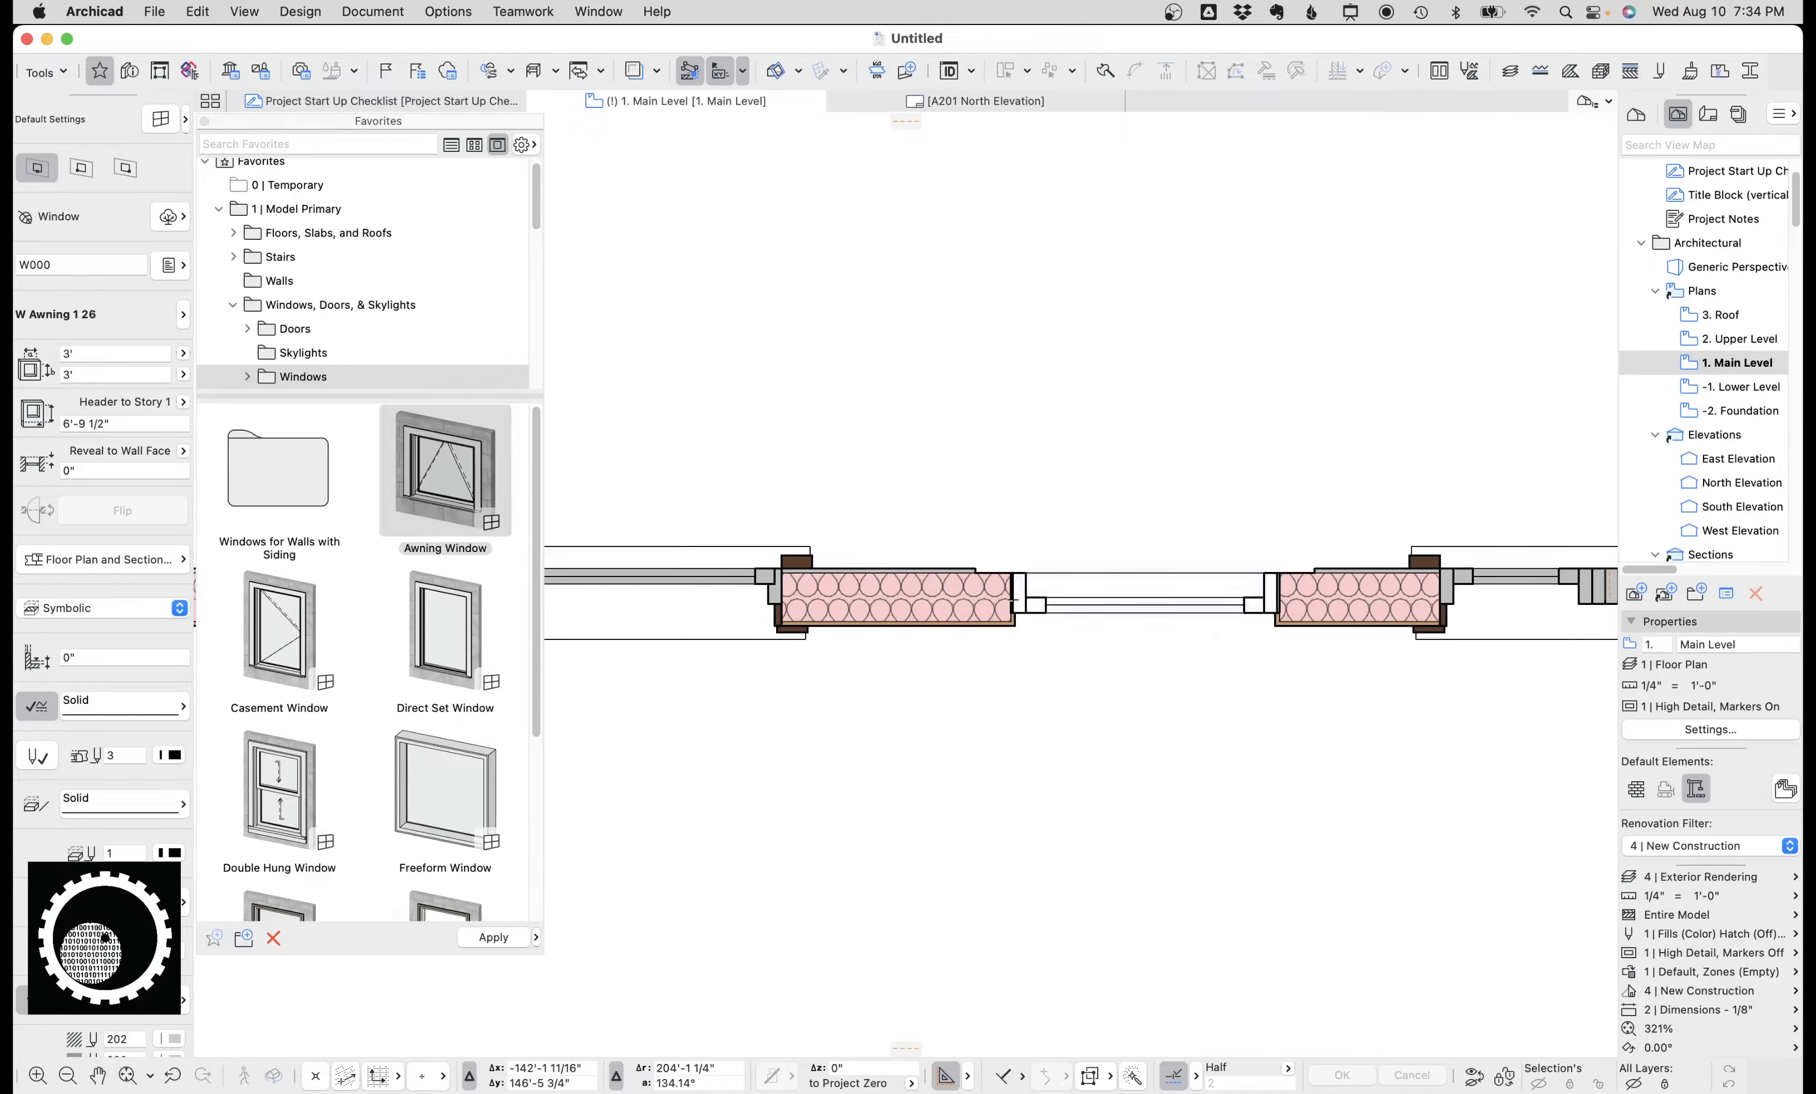
scroll(1050, 590, "up", 3)
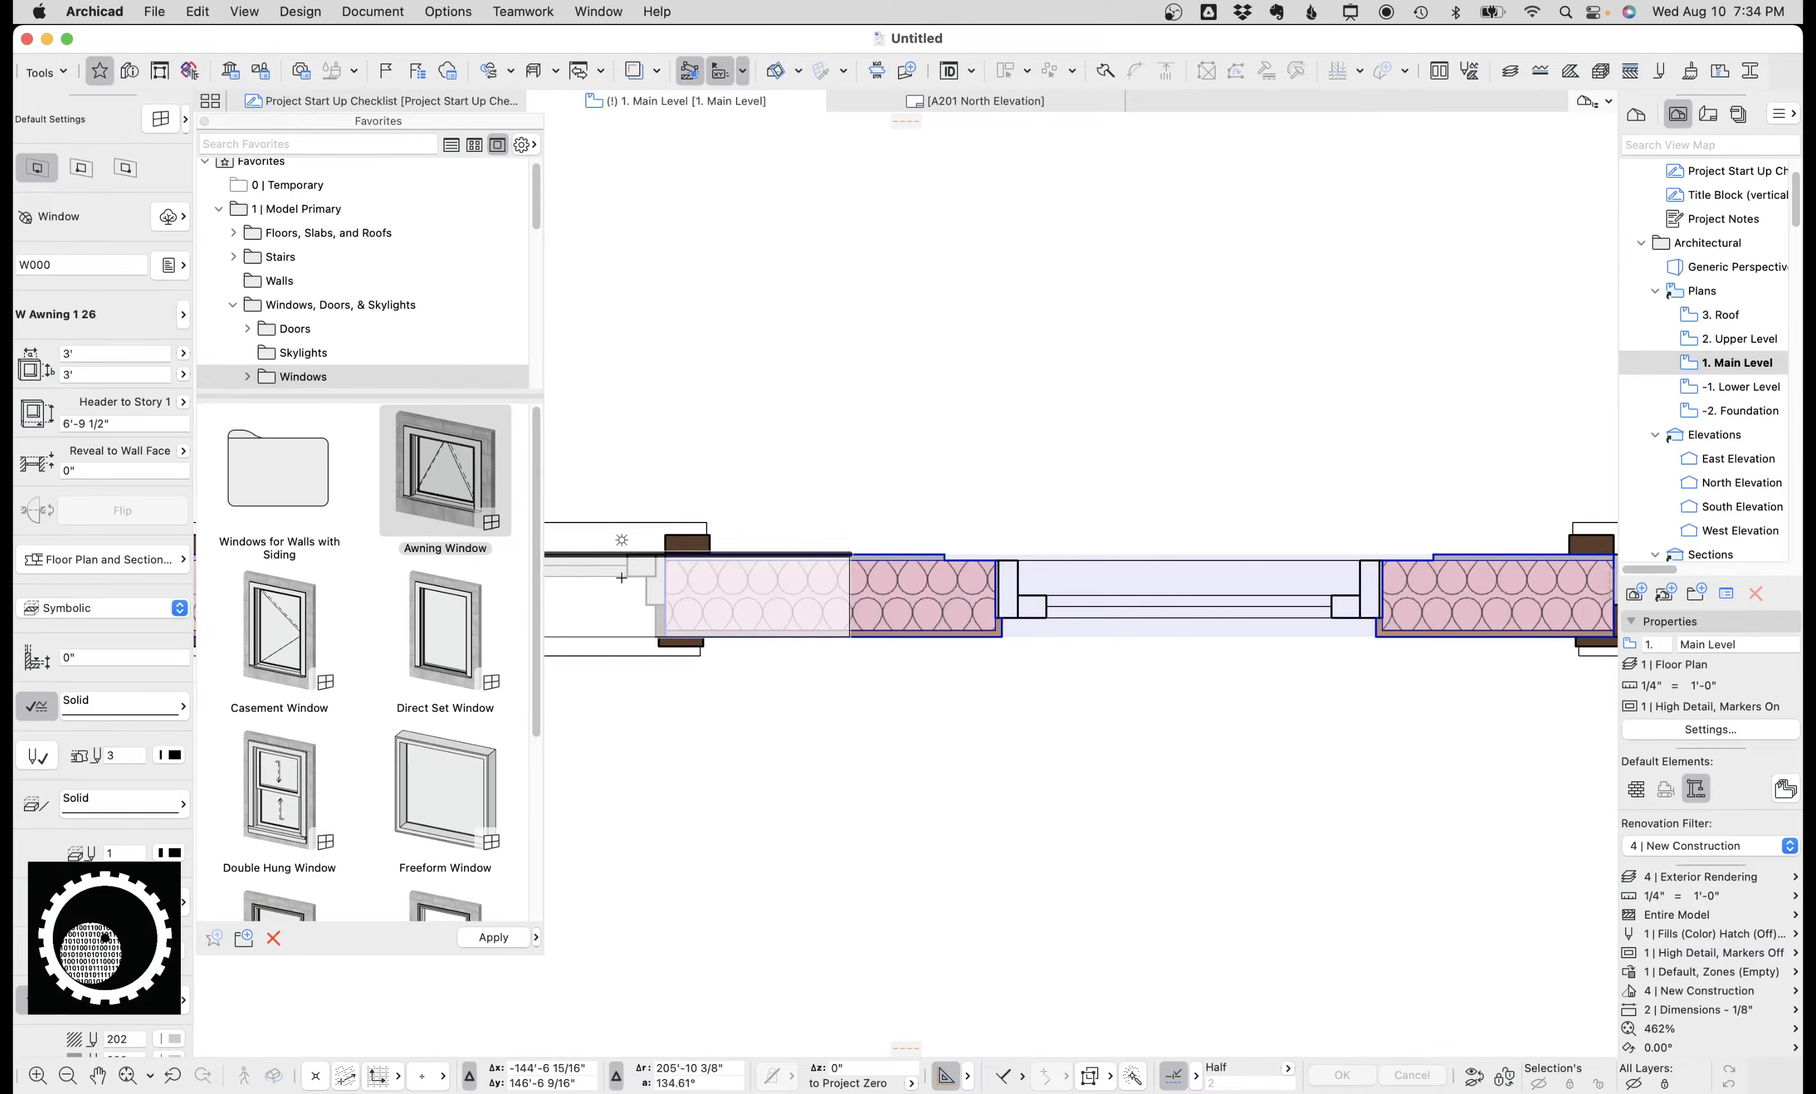
key("Escape")
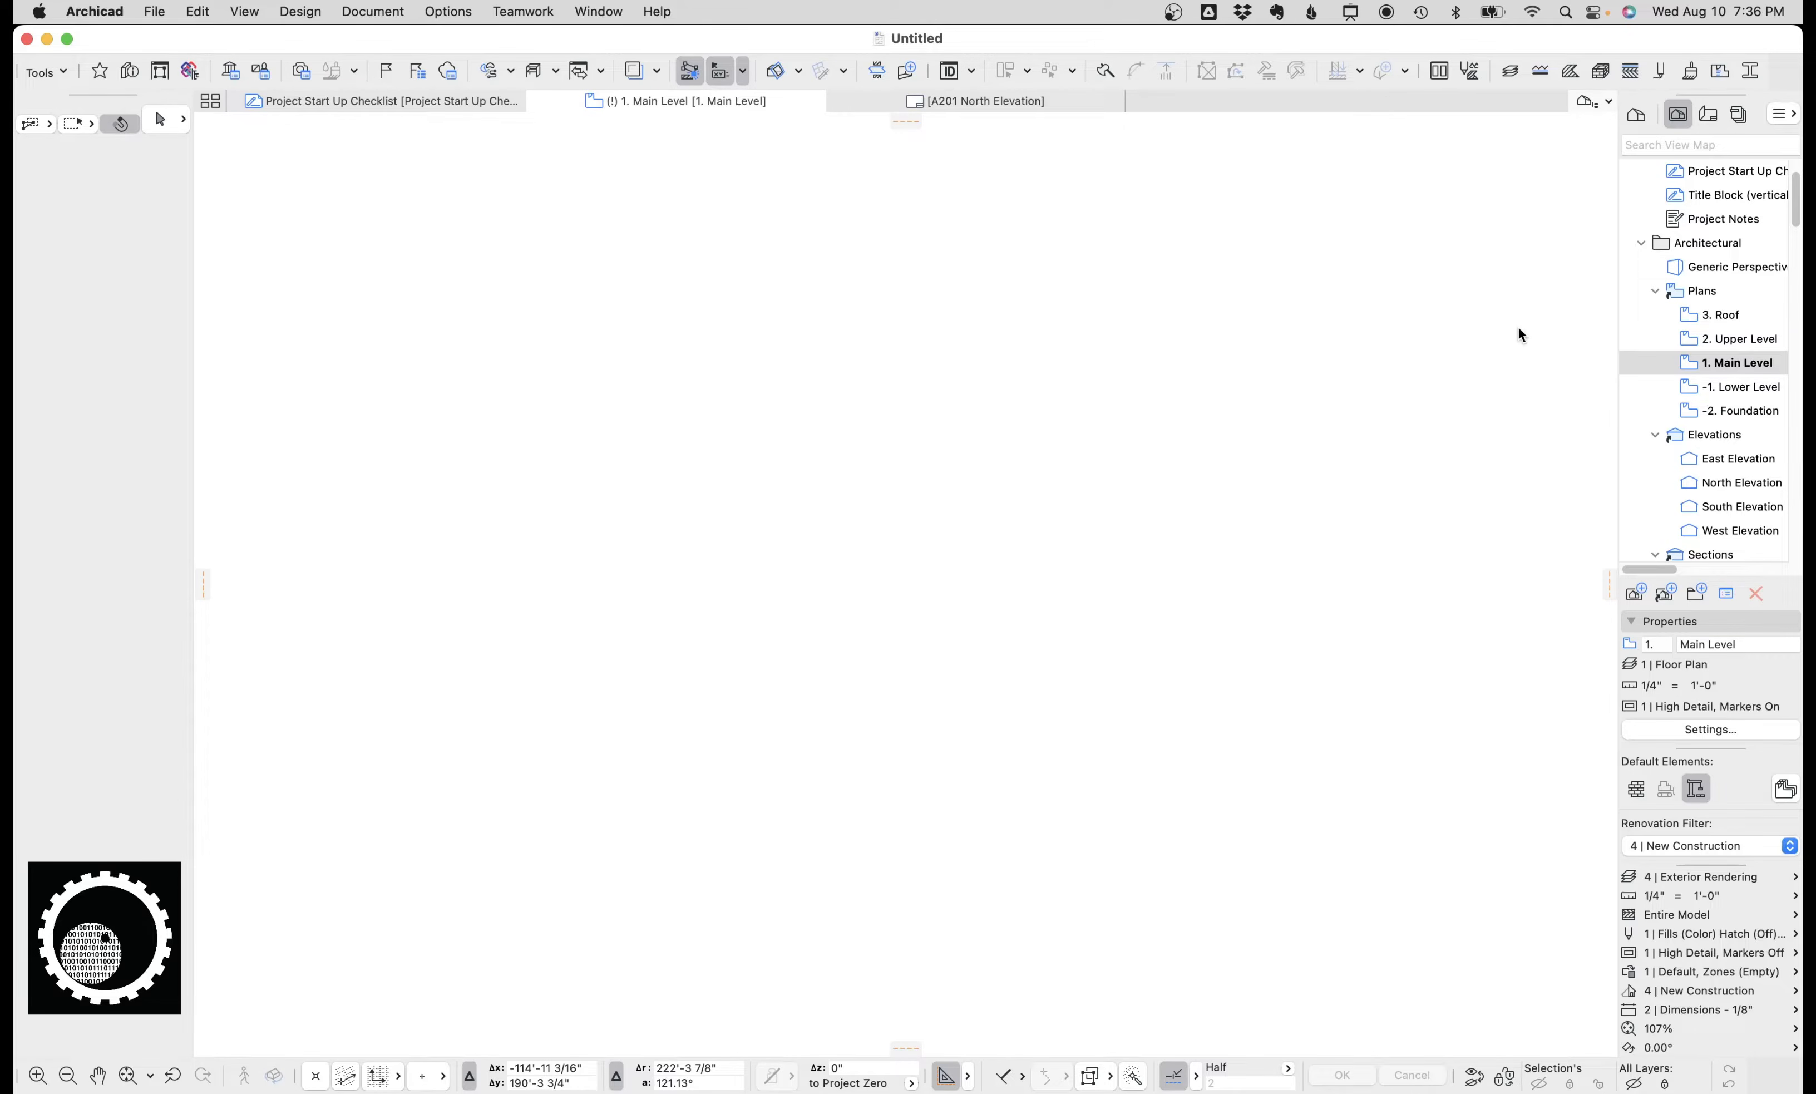
Open the Attributes panel and review the 1 | Floor Plan and 2 | Elevation layer combinations in the Layers dialog.
left_click(1471, 72)
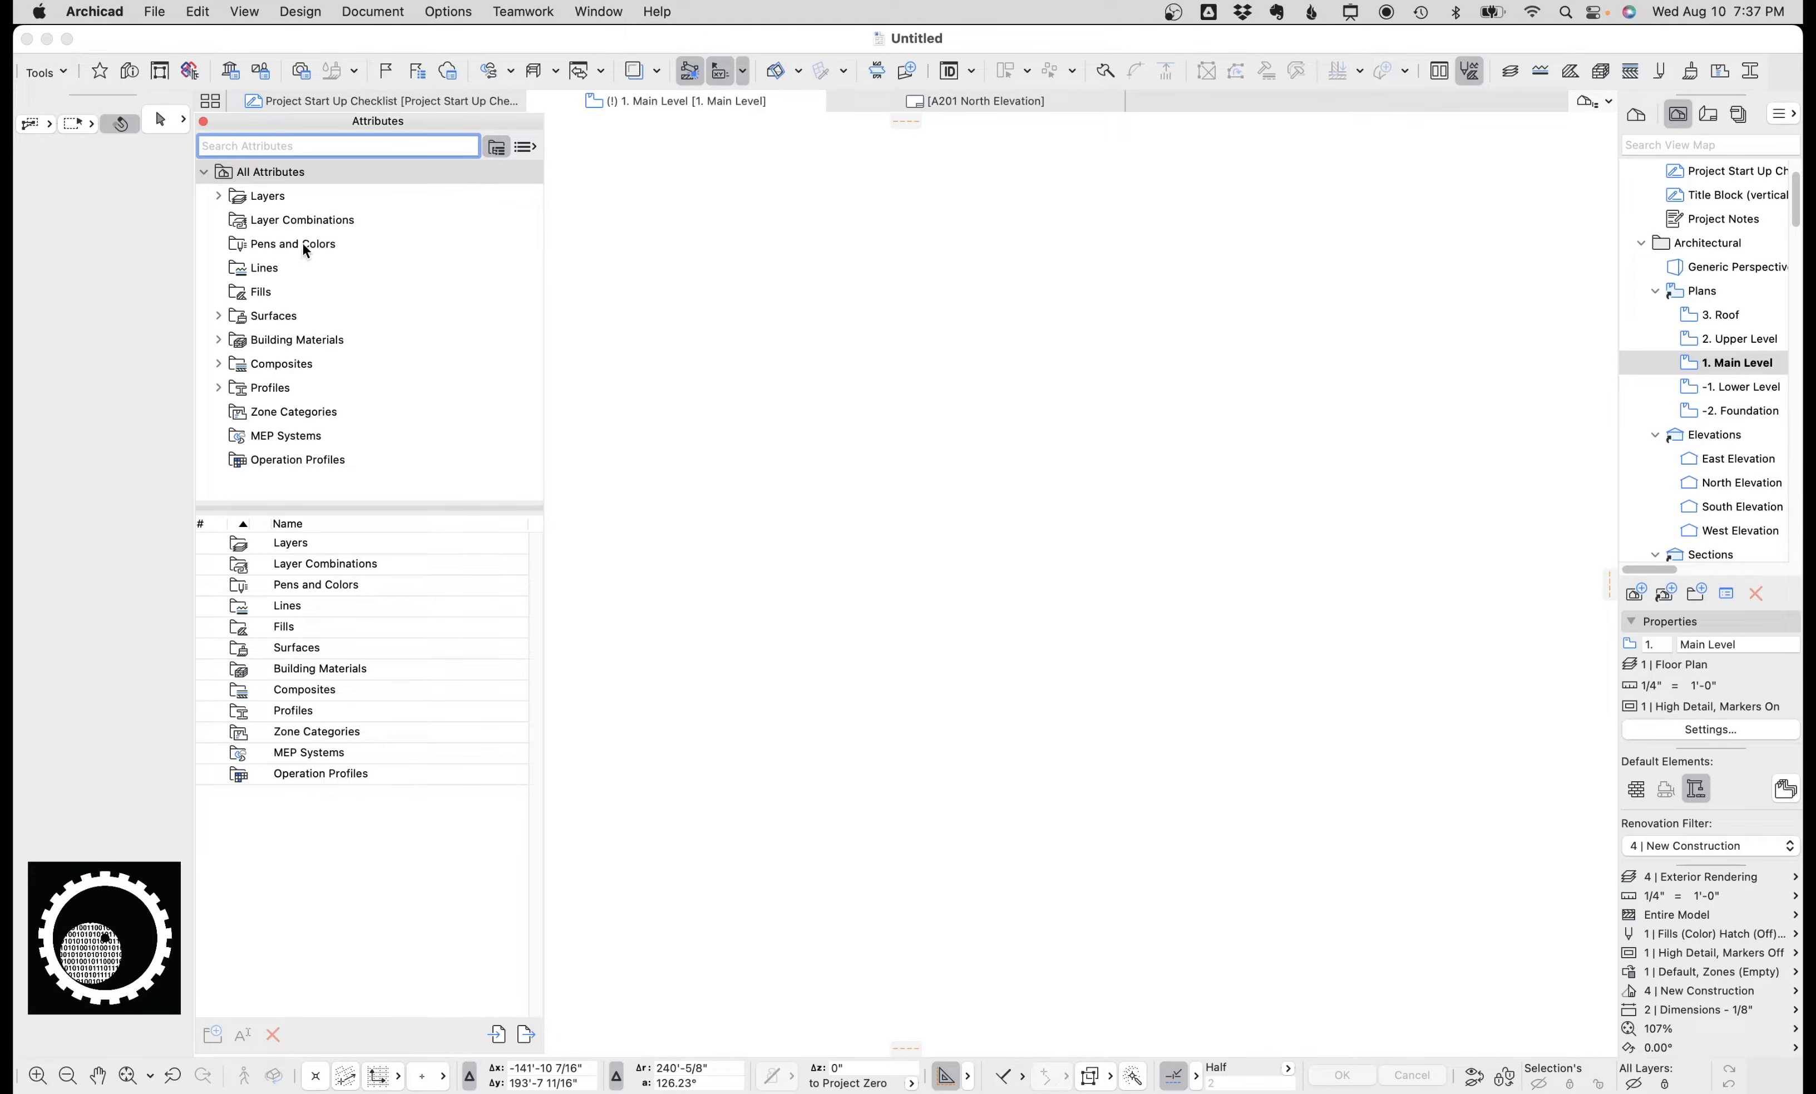
left_click(1514, 78)
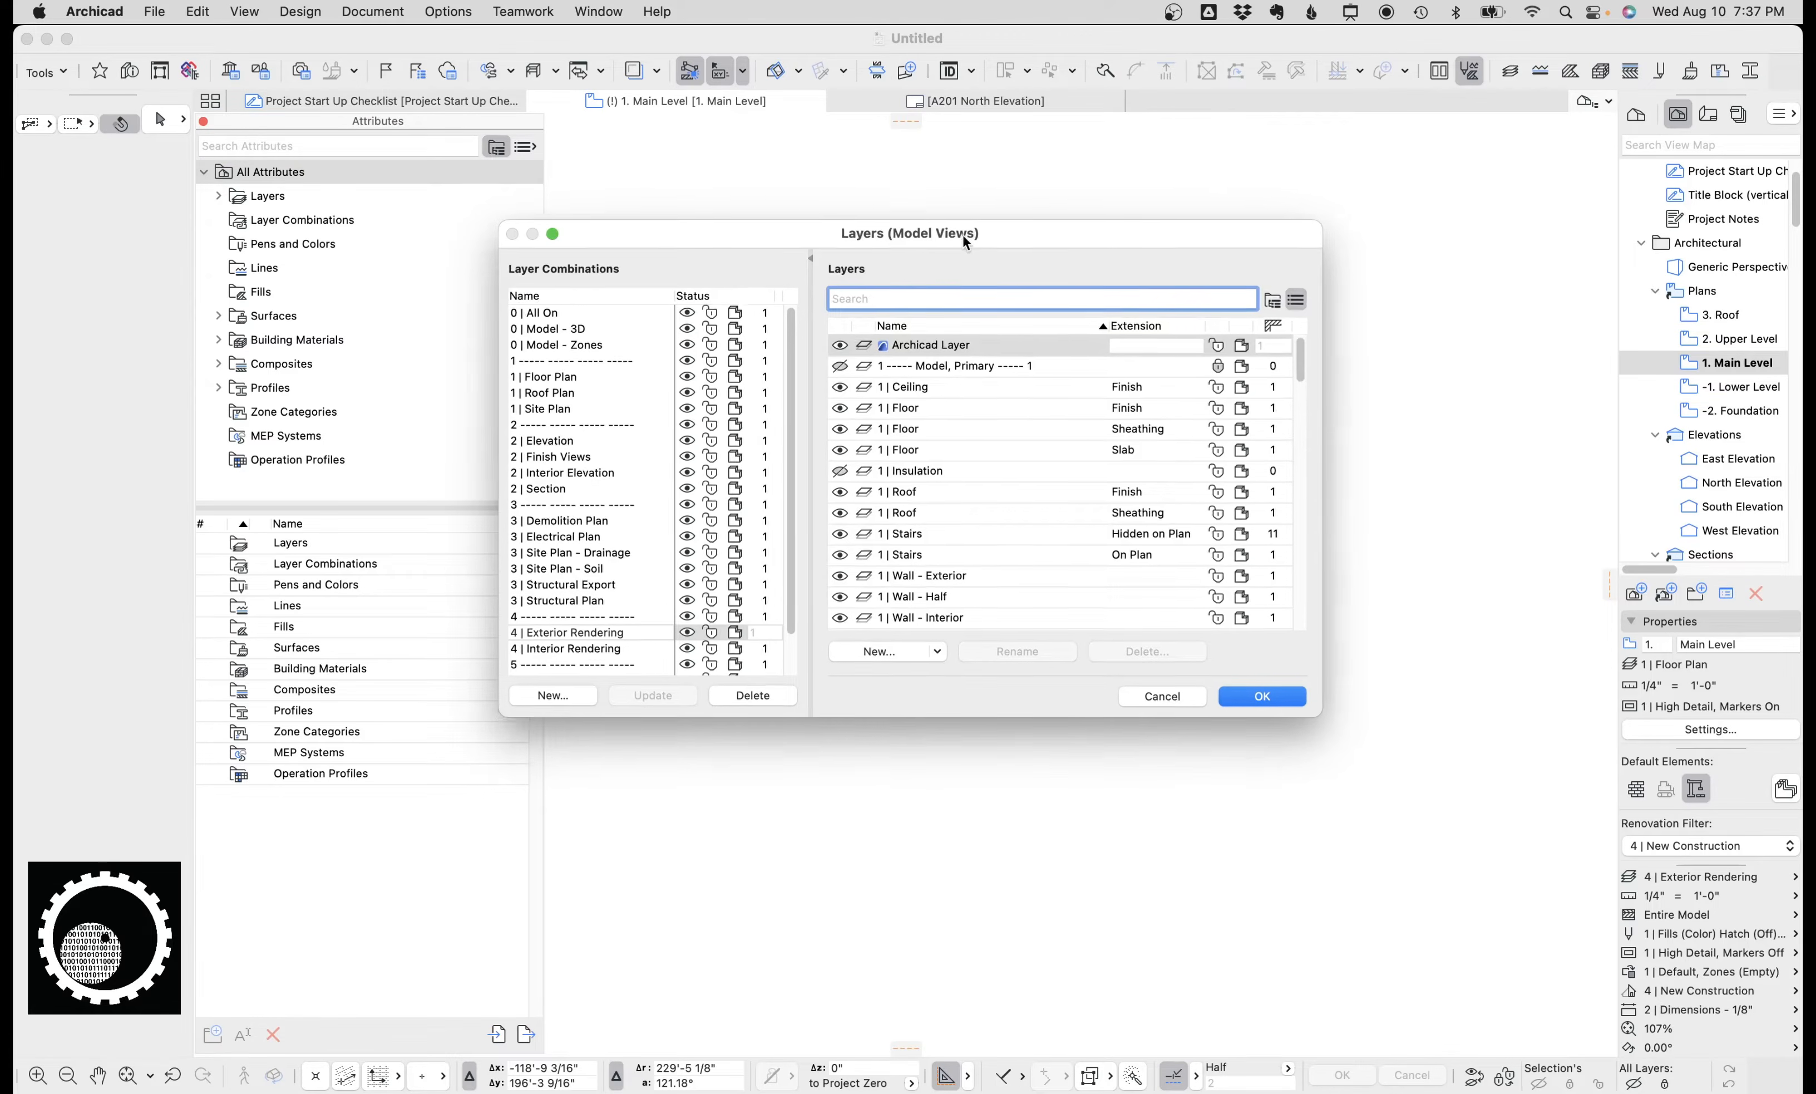
left_click_drag(960, 235, 1037, 157)
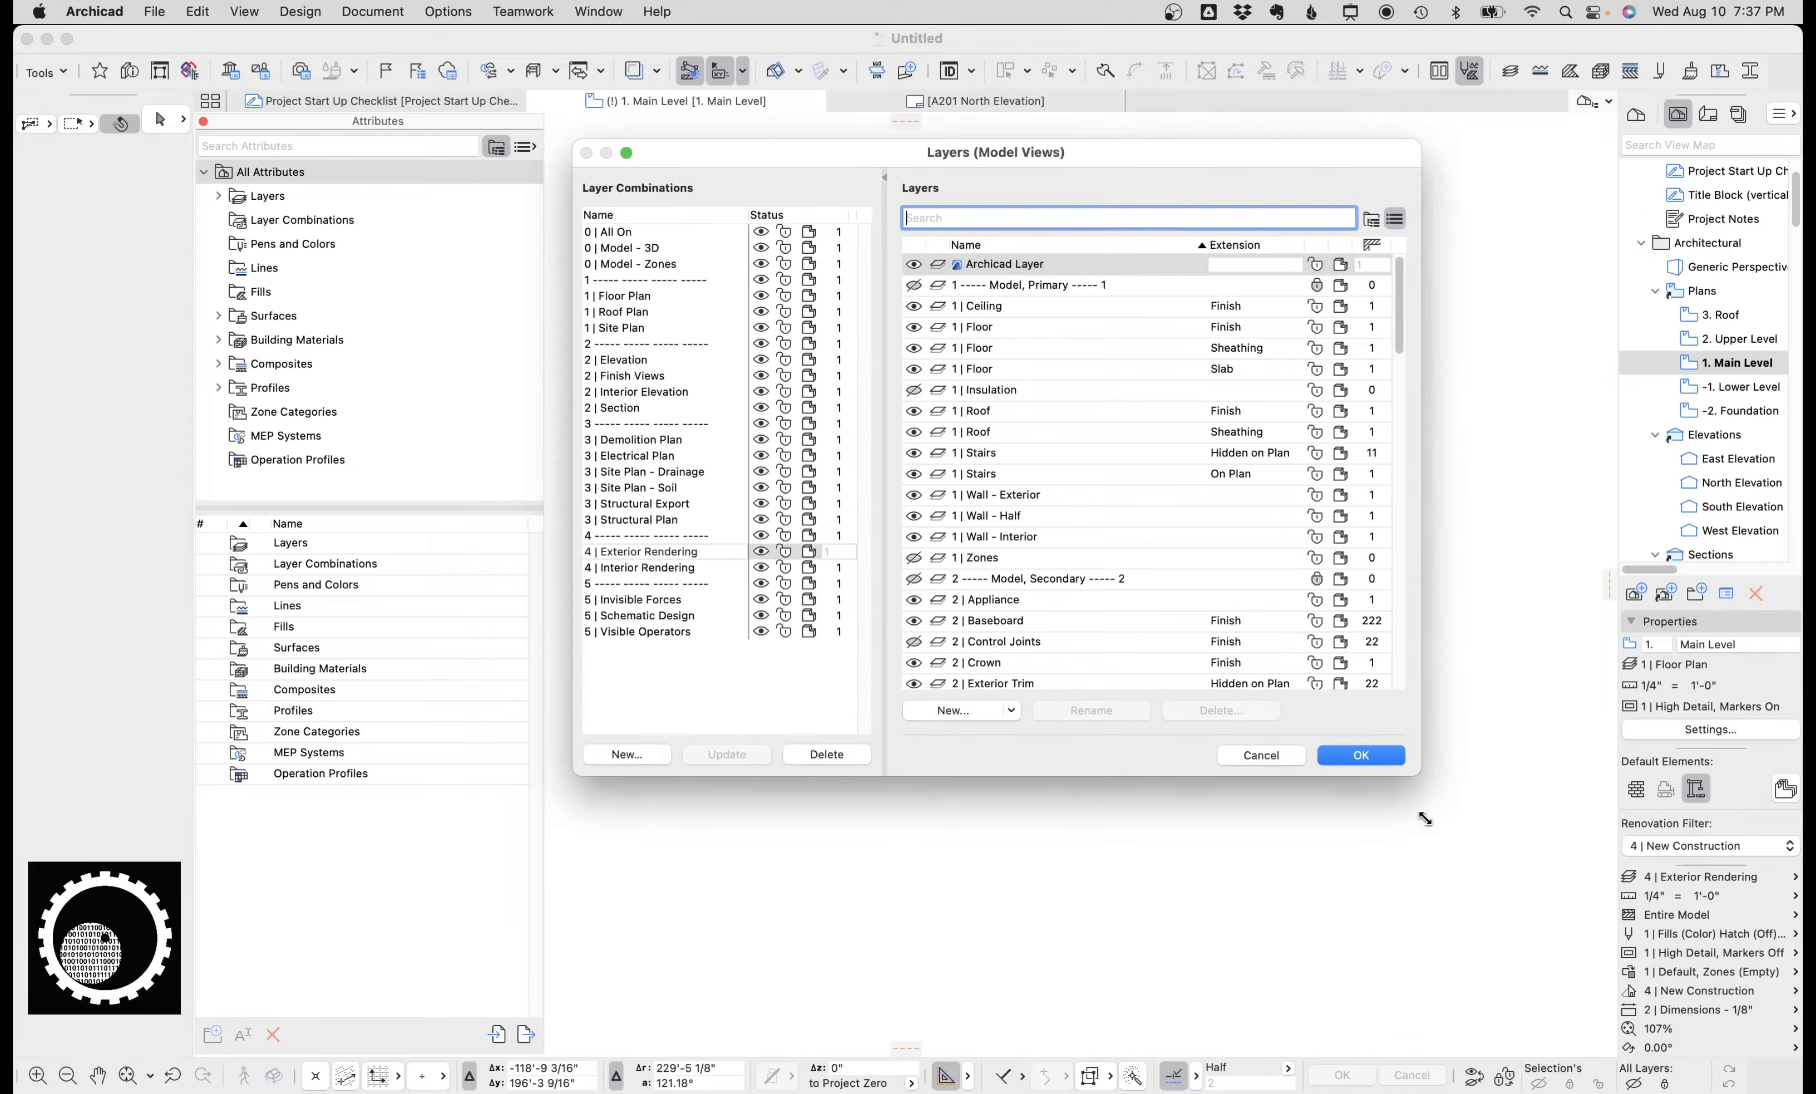
left_click_drag(1394, 636, 1435, 823)
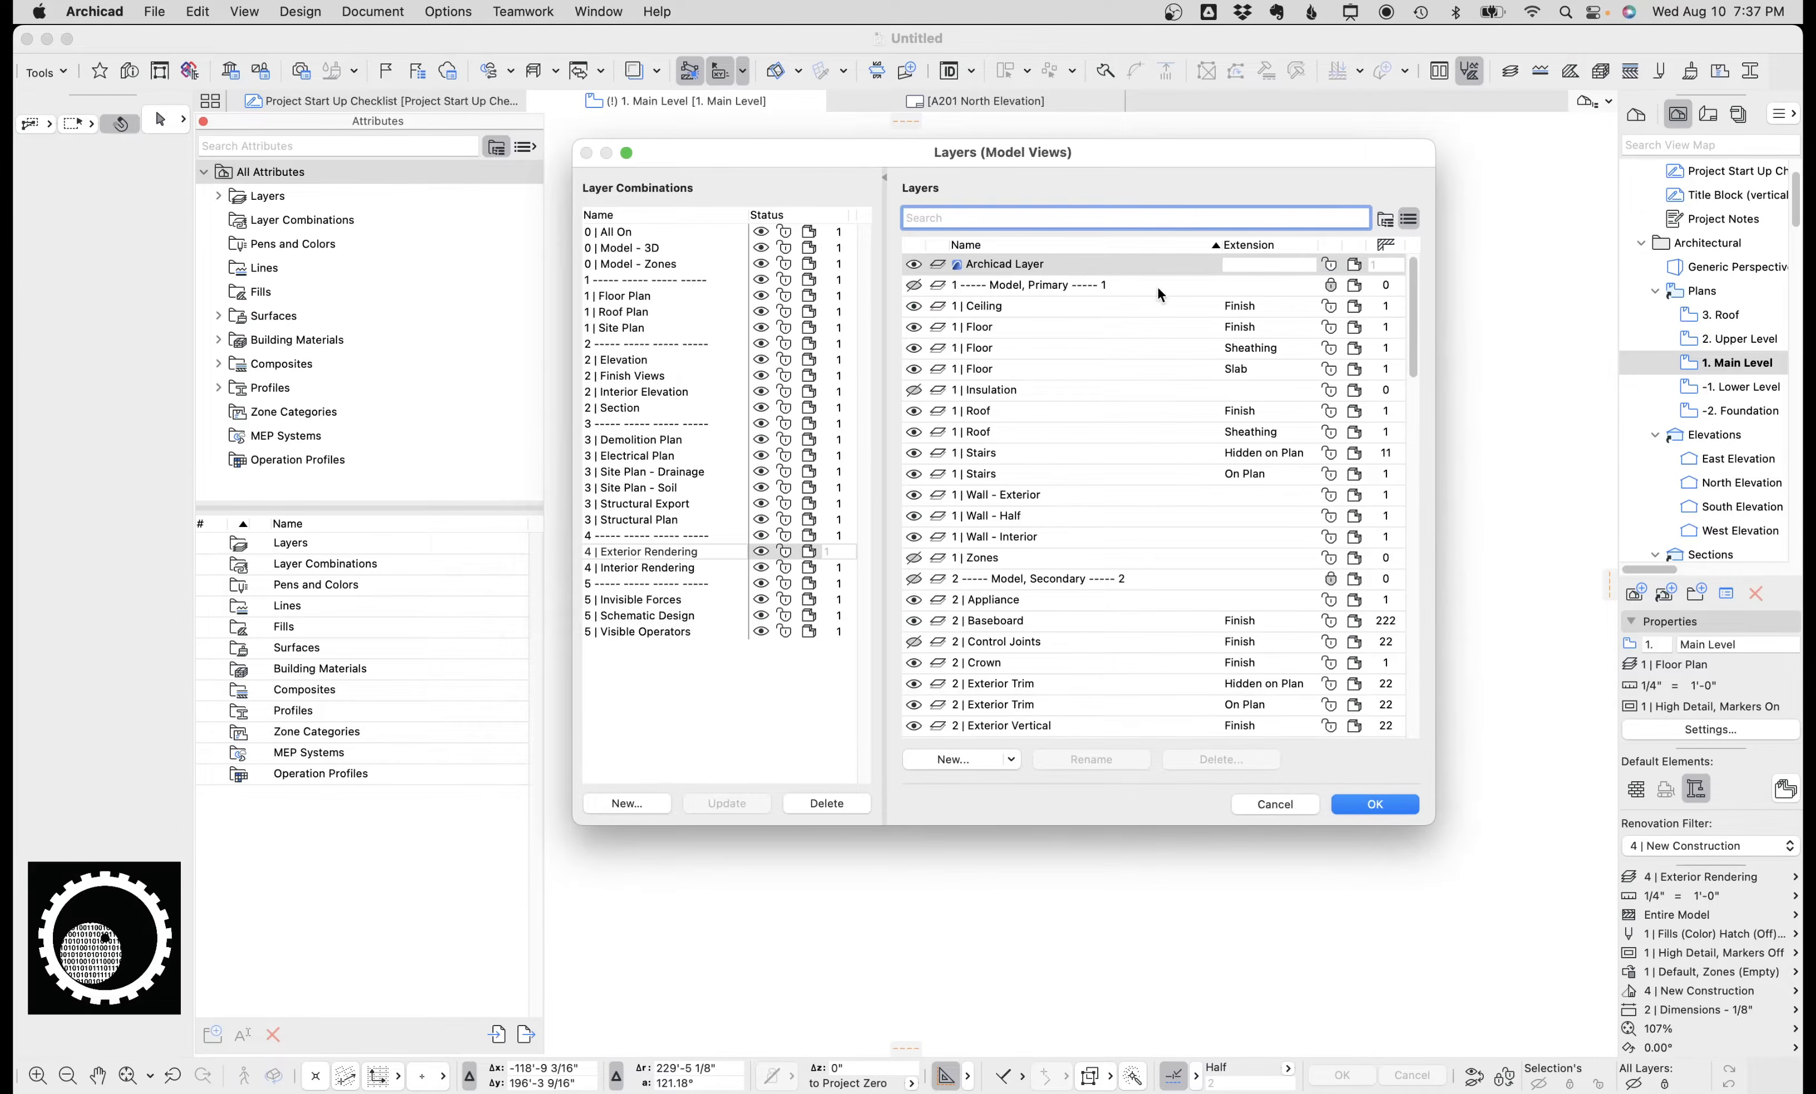
left_click(633, 298)
left_click(635, 301)
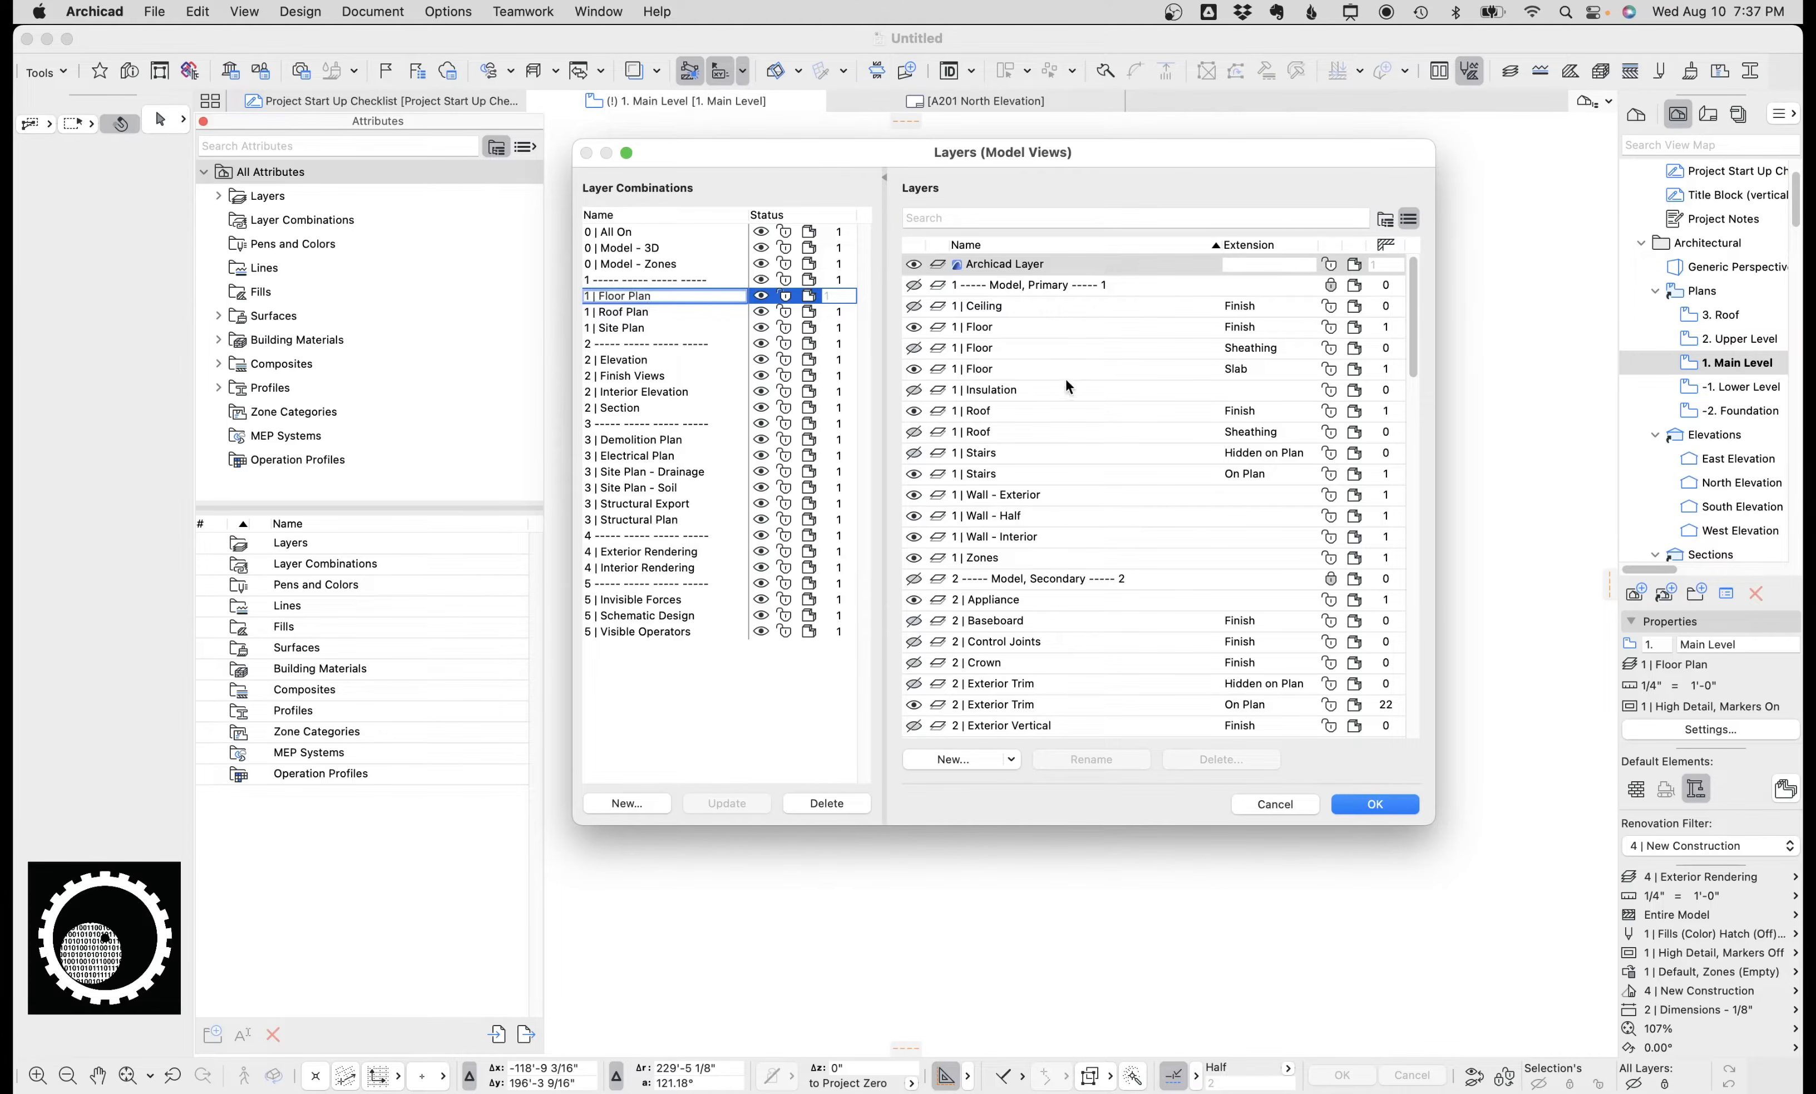
scroll(1042, 354, "down", 10)
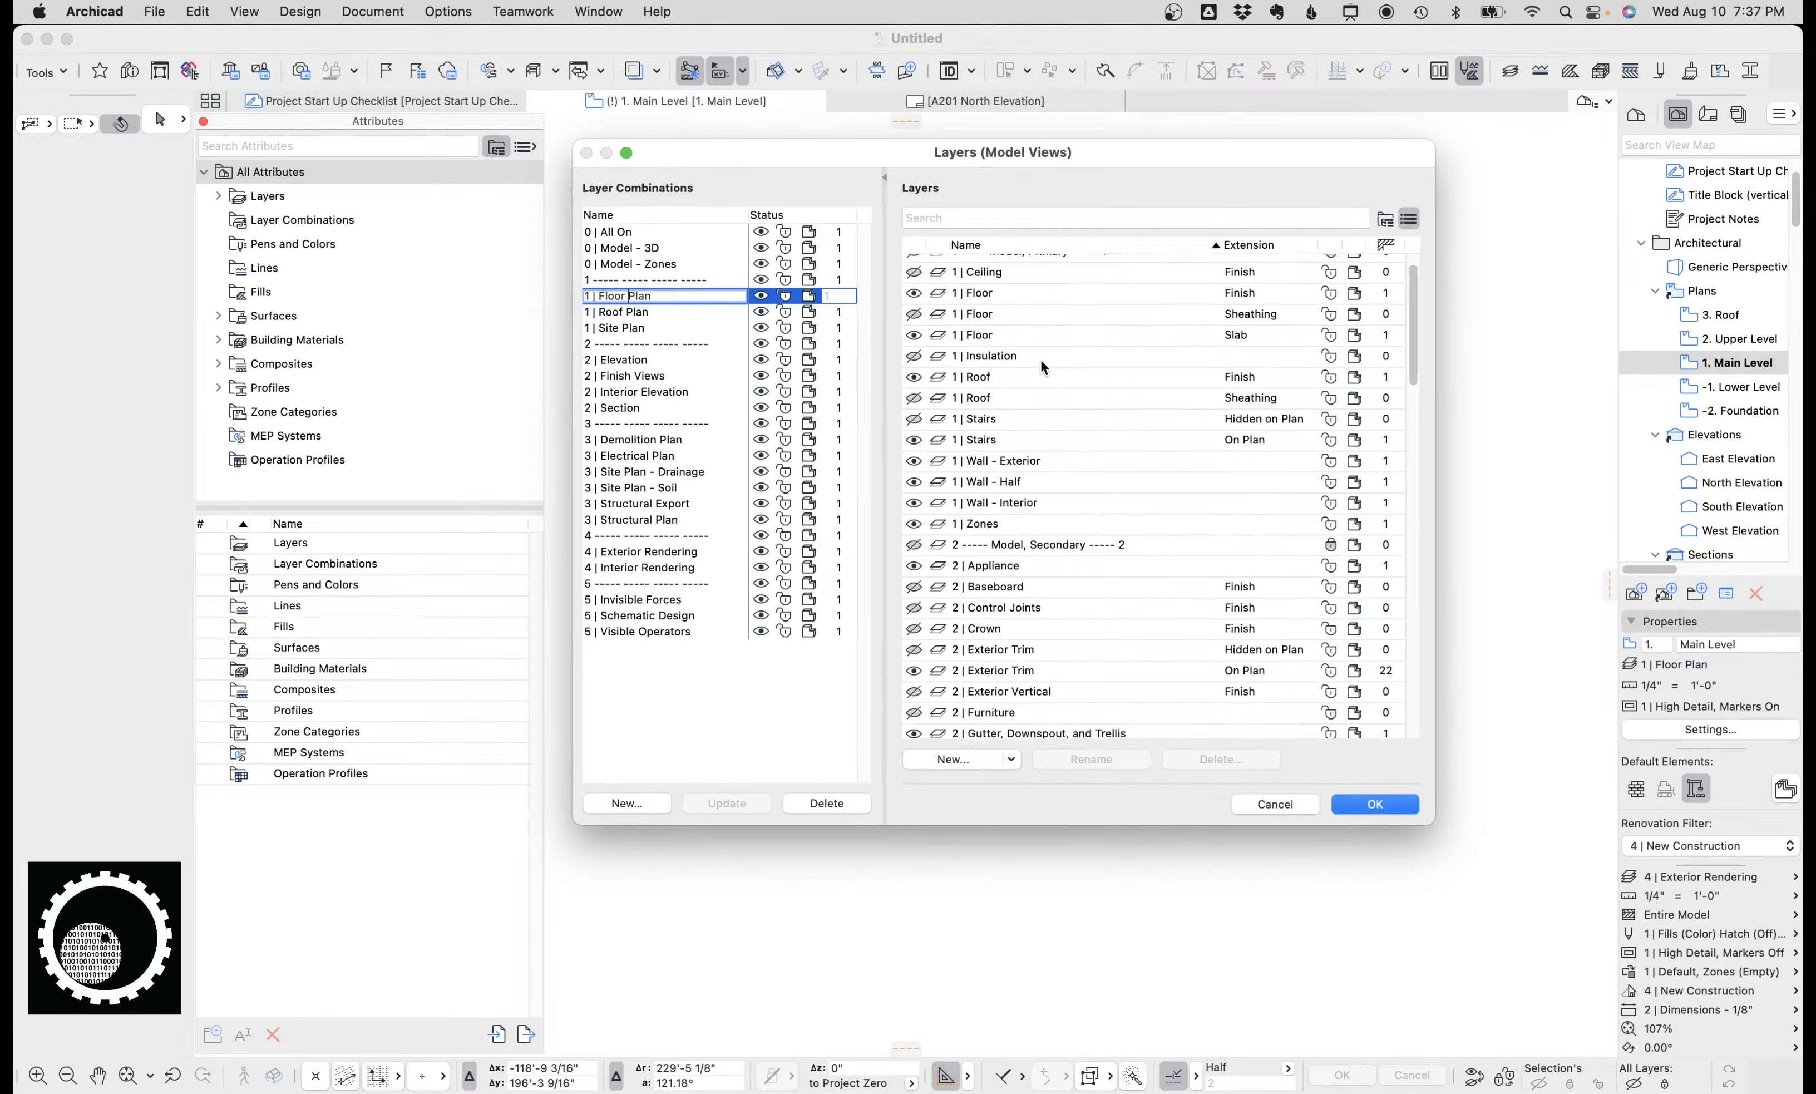
scroll(1042, 377, "down", 4)
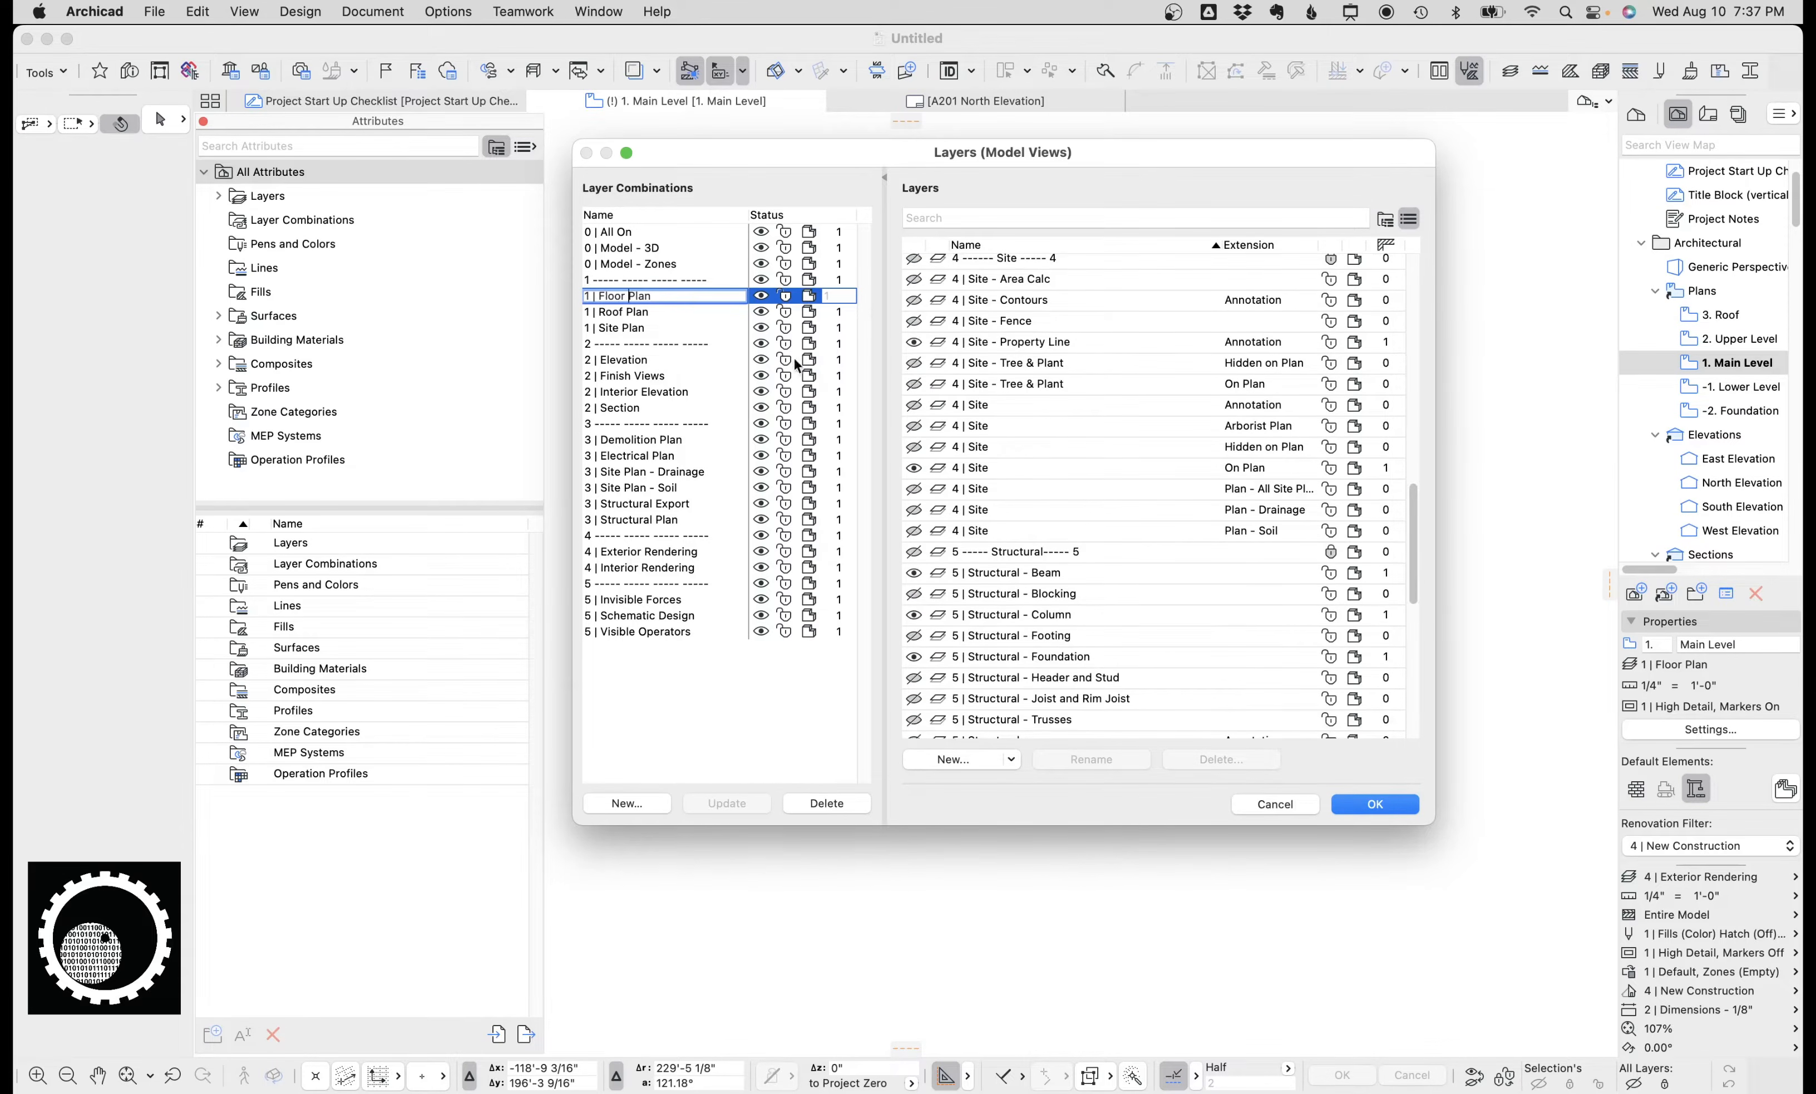
left_click(653, 361)
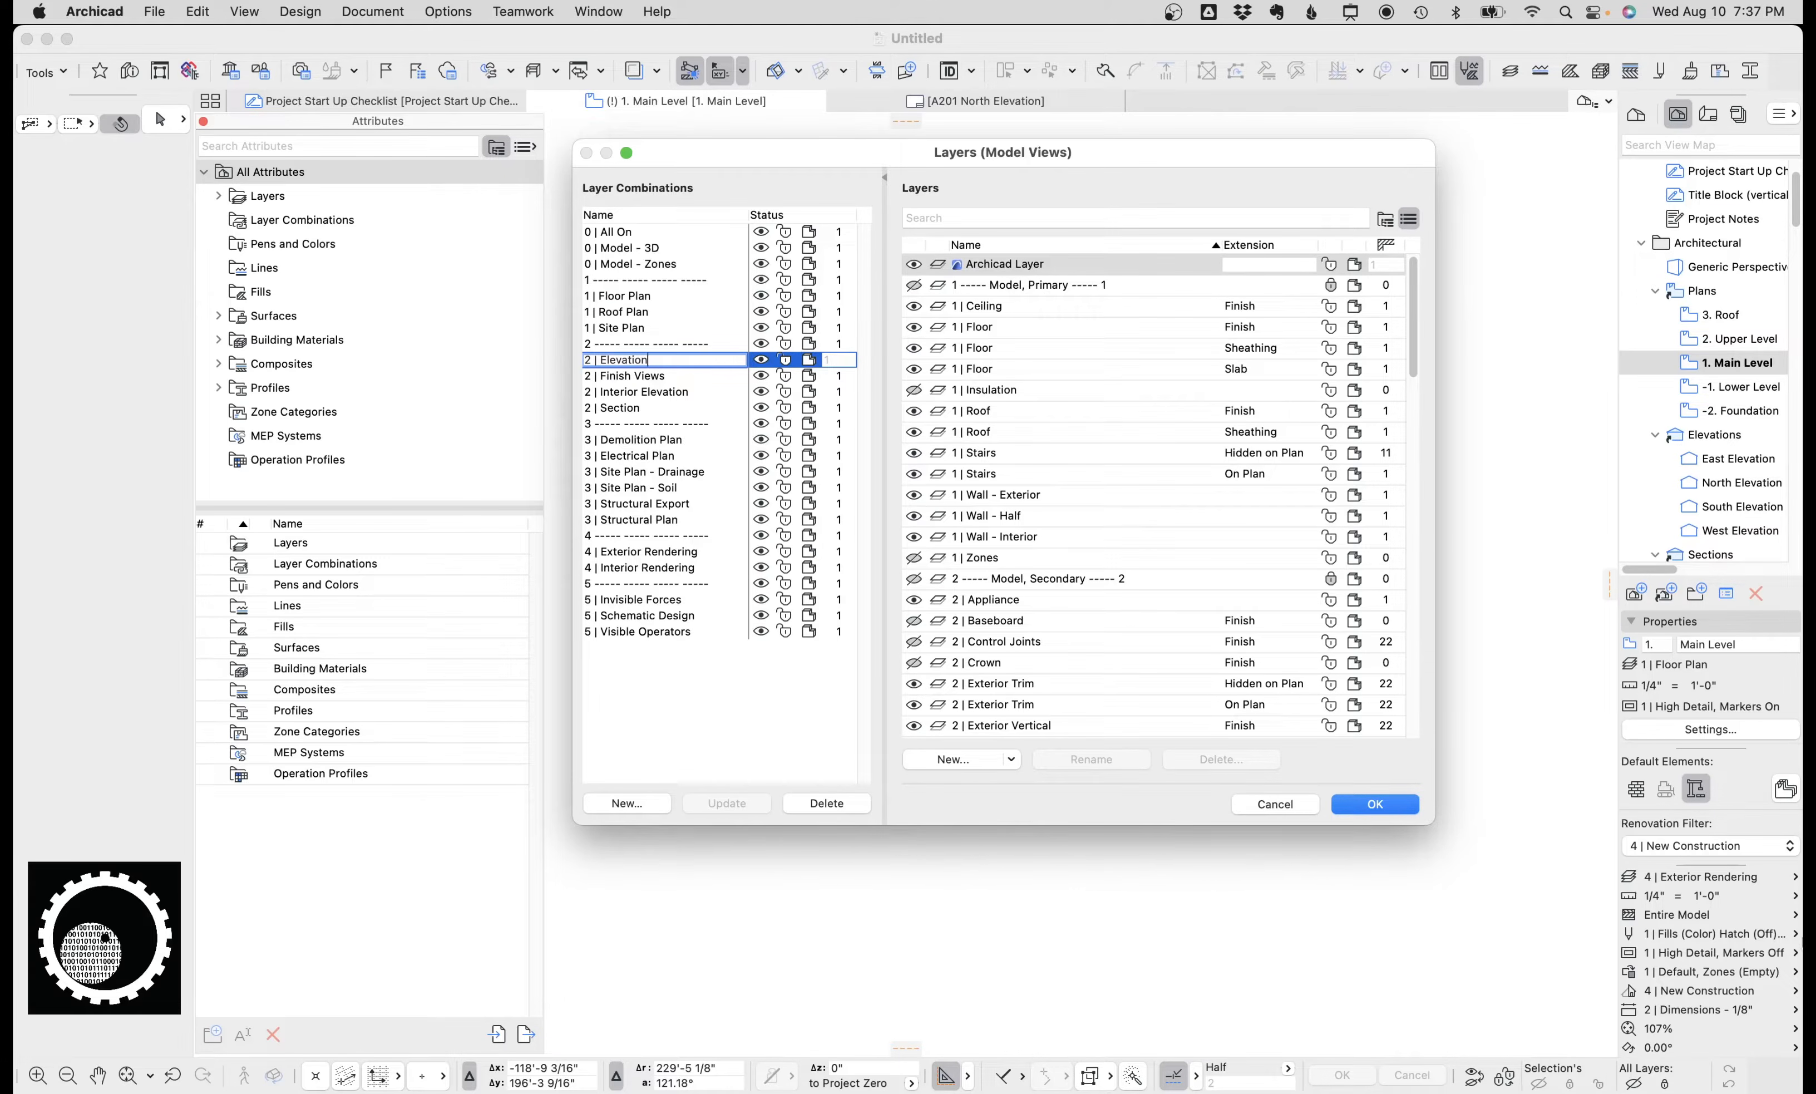
left_click(1306, 804)
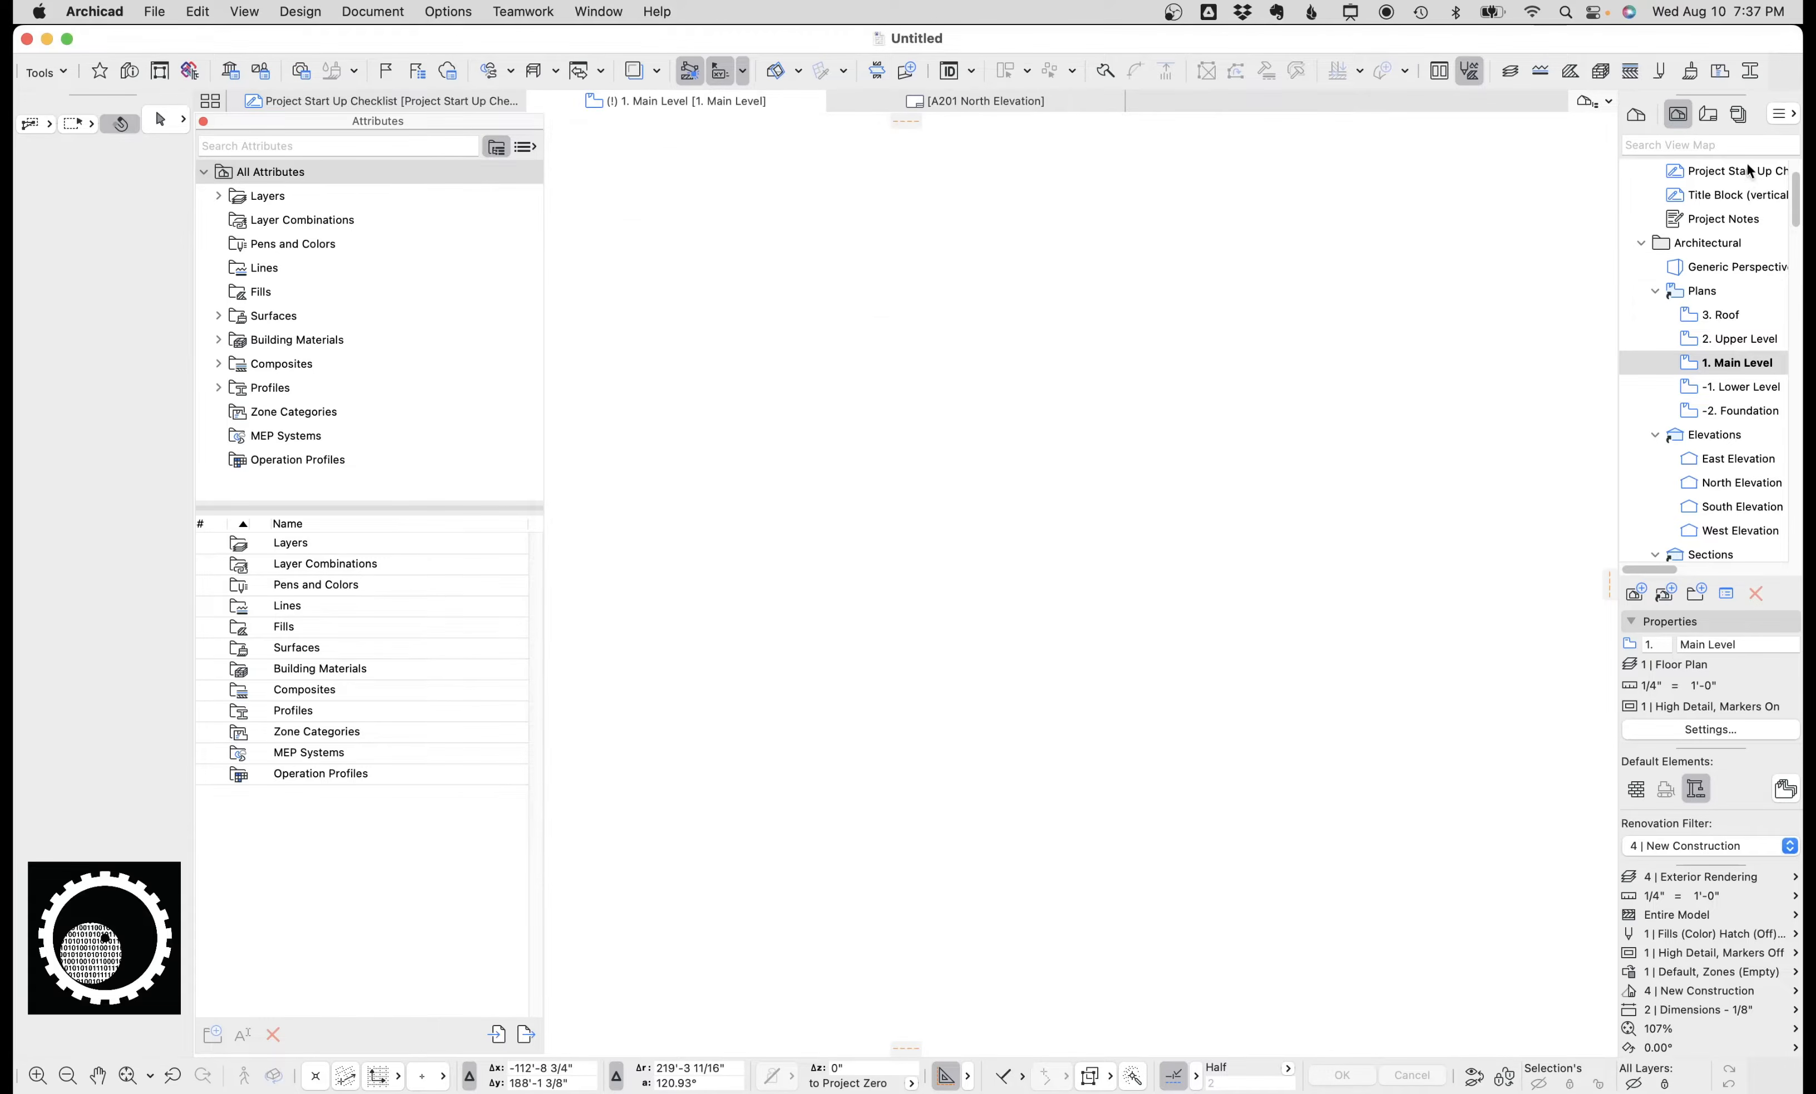
Browse the view map and inspect the settings of demolition, site plan, section and East Elevation views.
scroll(1690, 344, "down", 10)
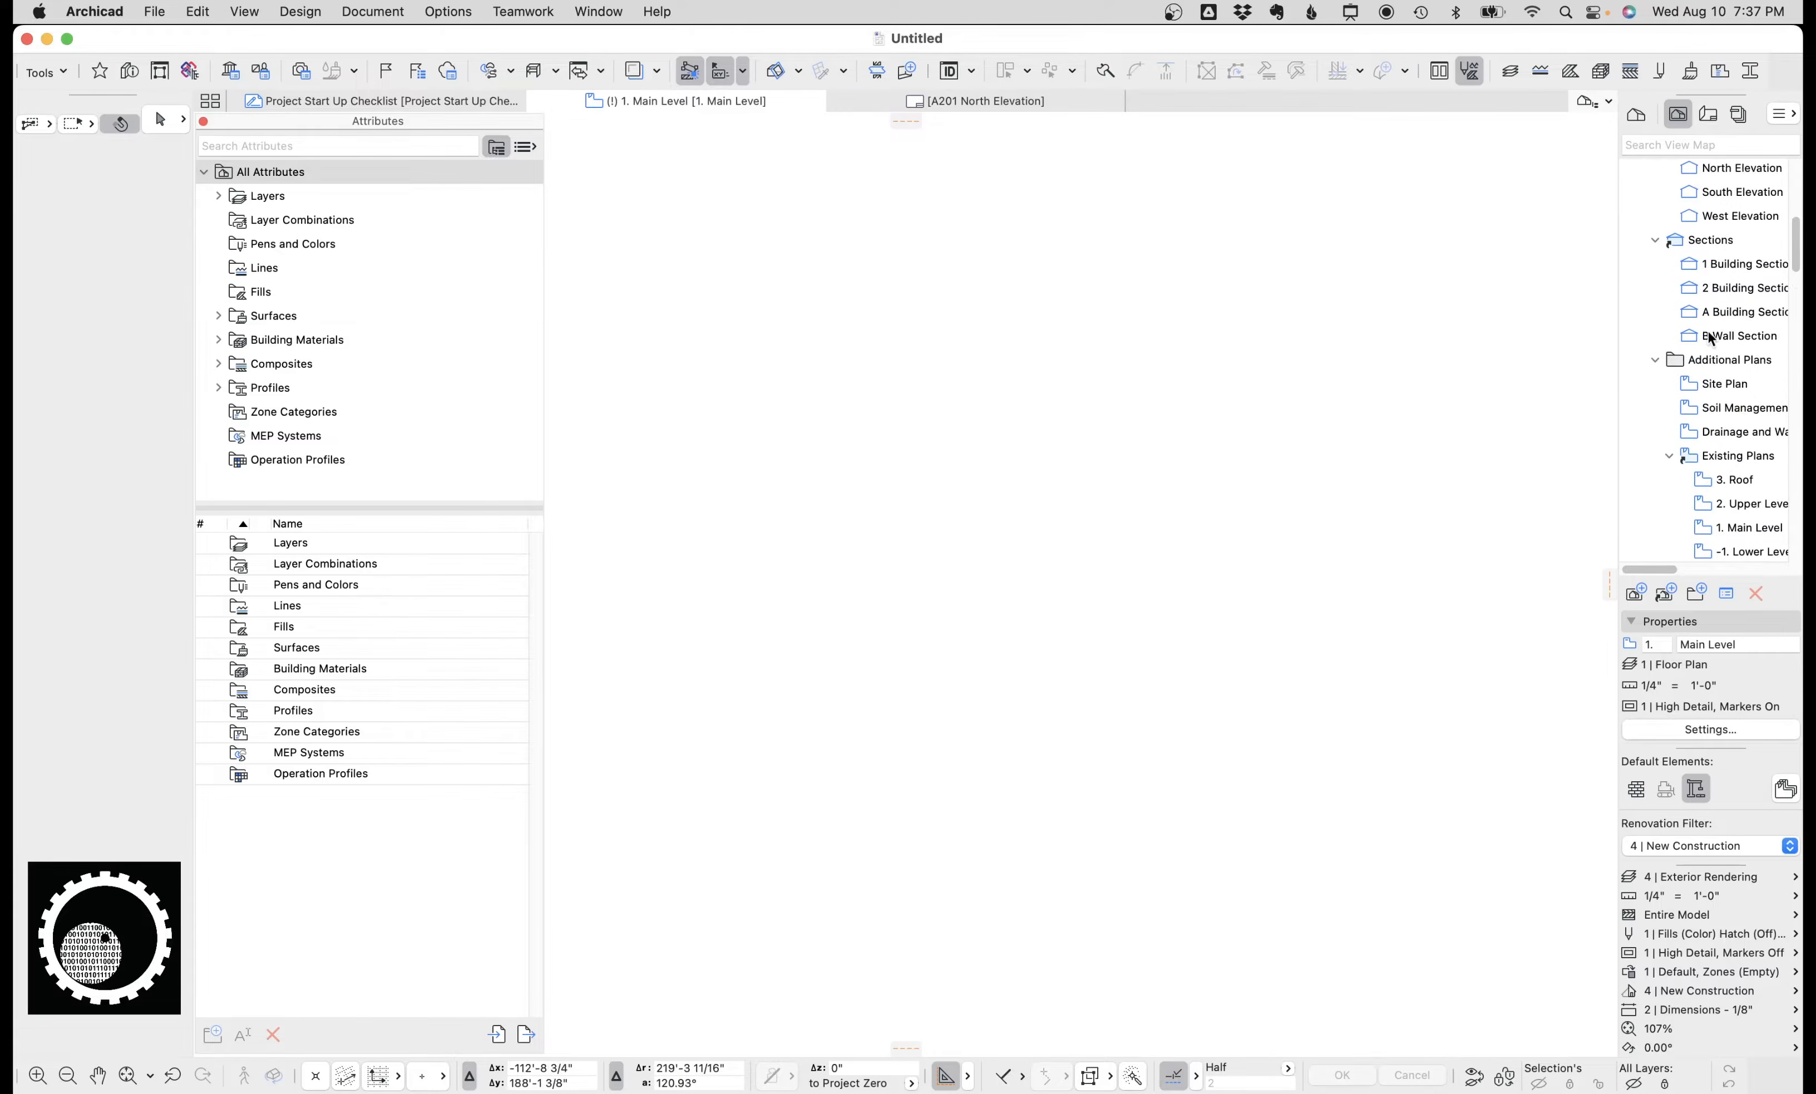
scroll(1714, 261, "down", 3)
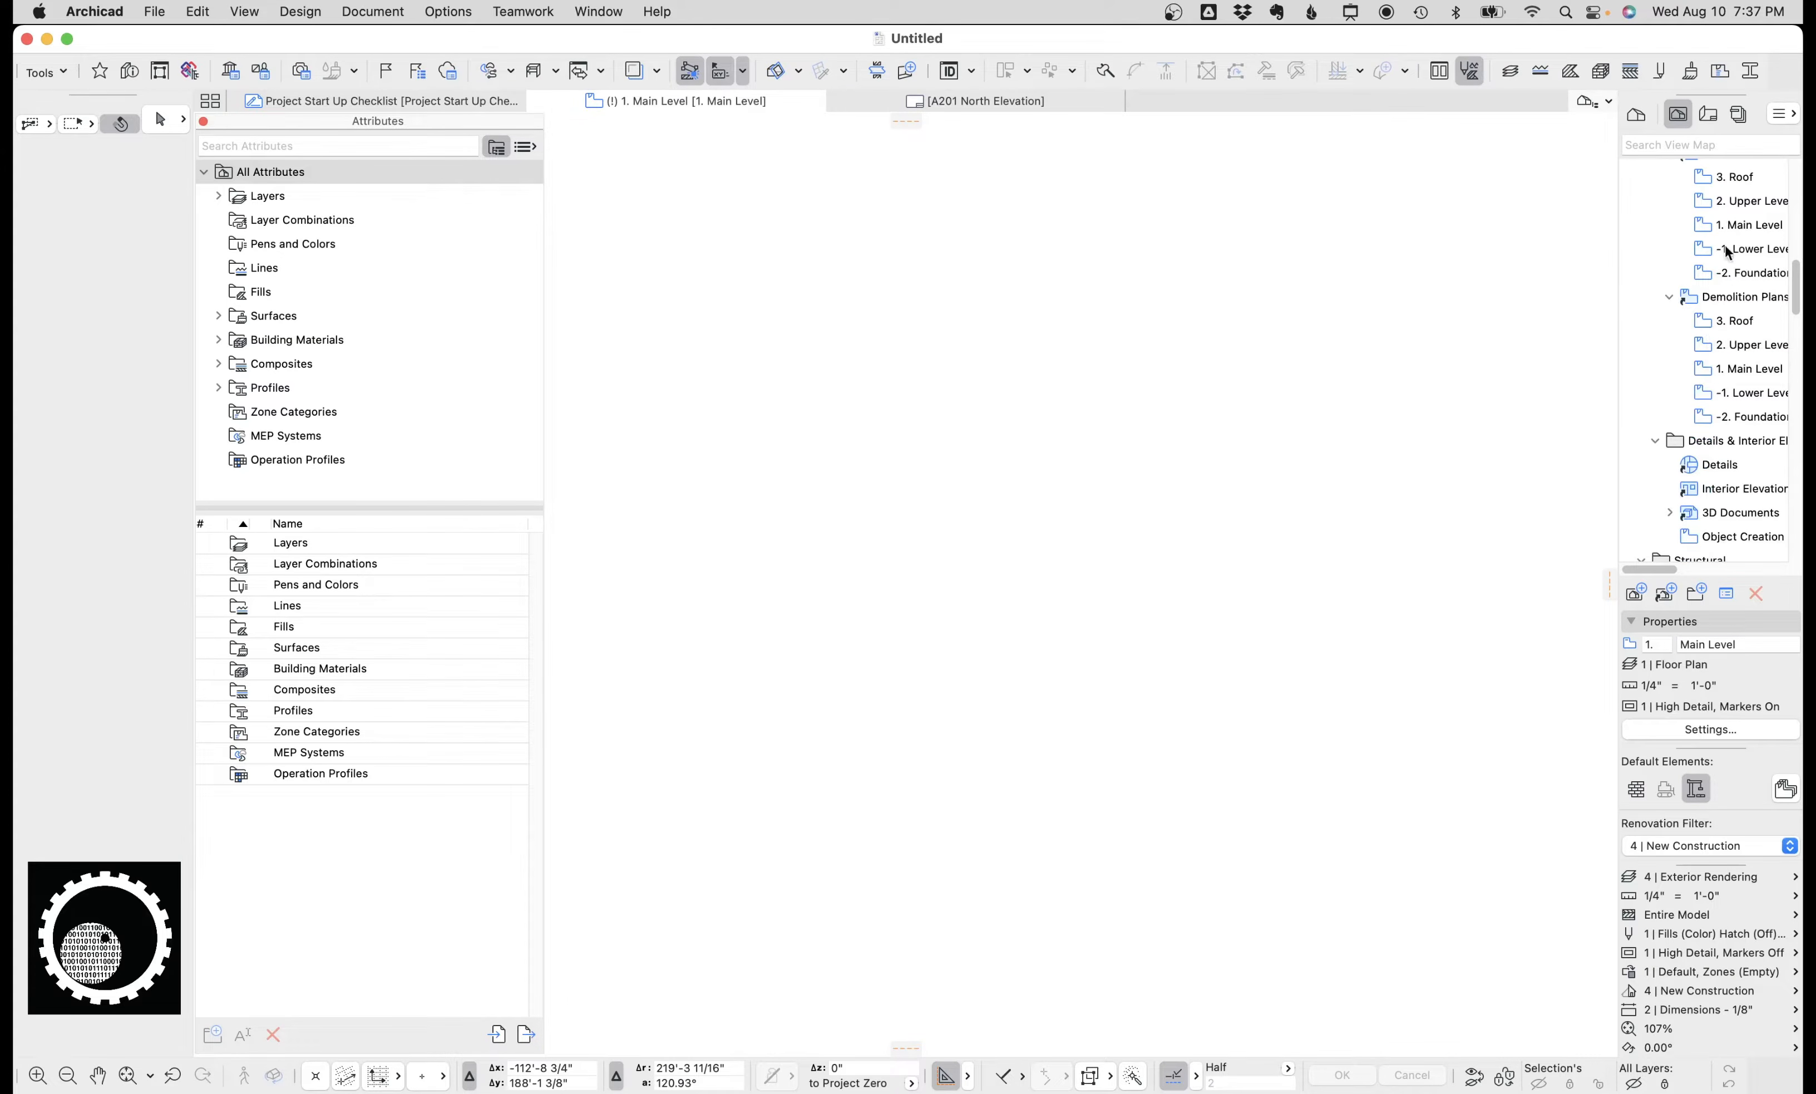
left_click(1731, 322)
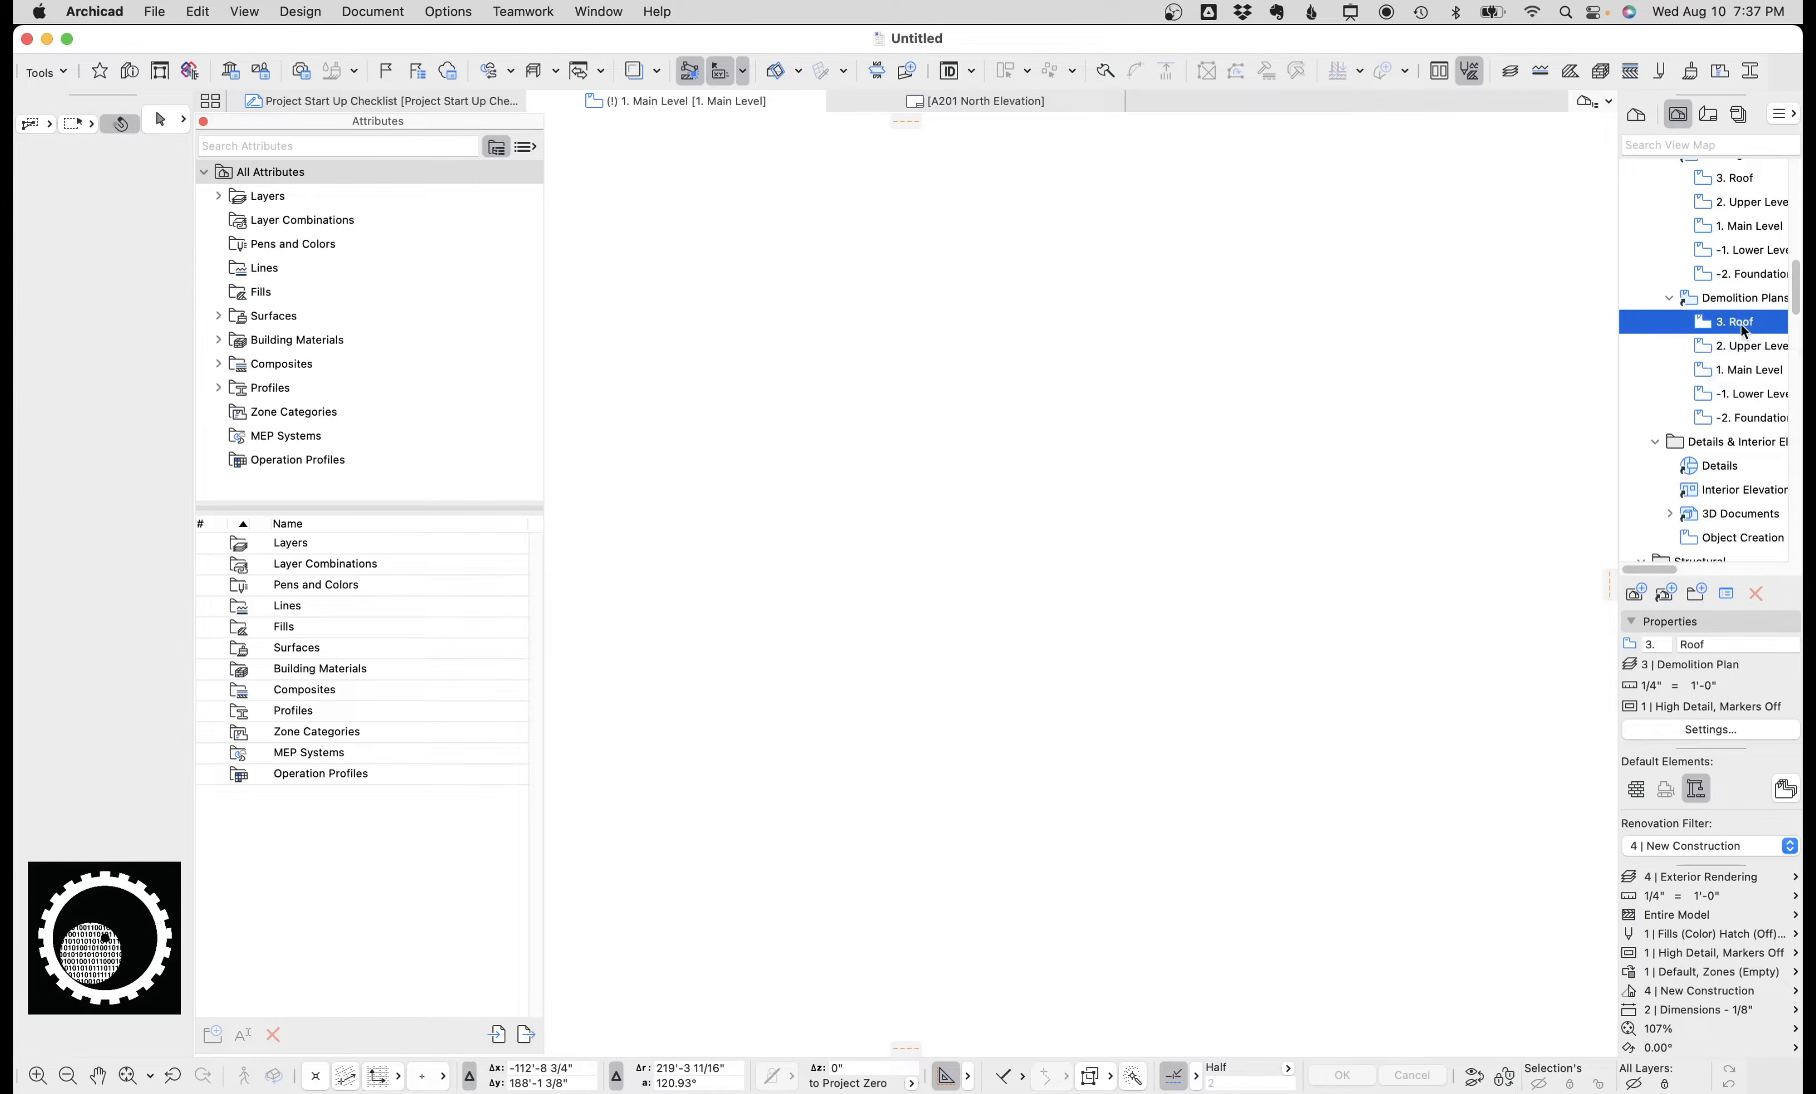
scroll(1741, 309, "up", 1)
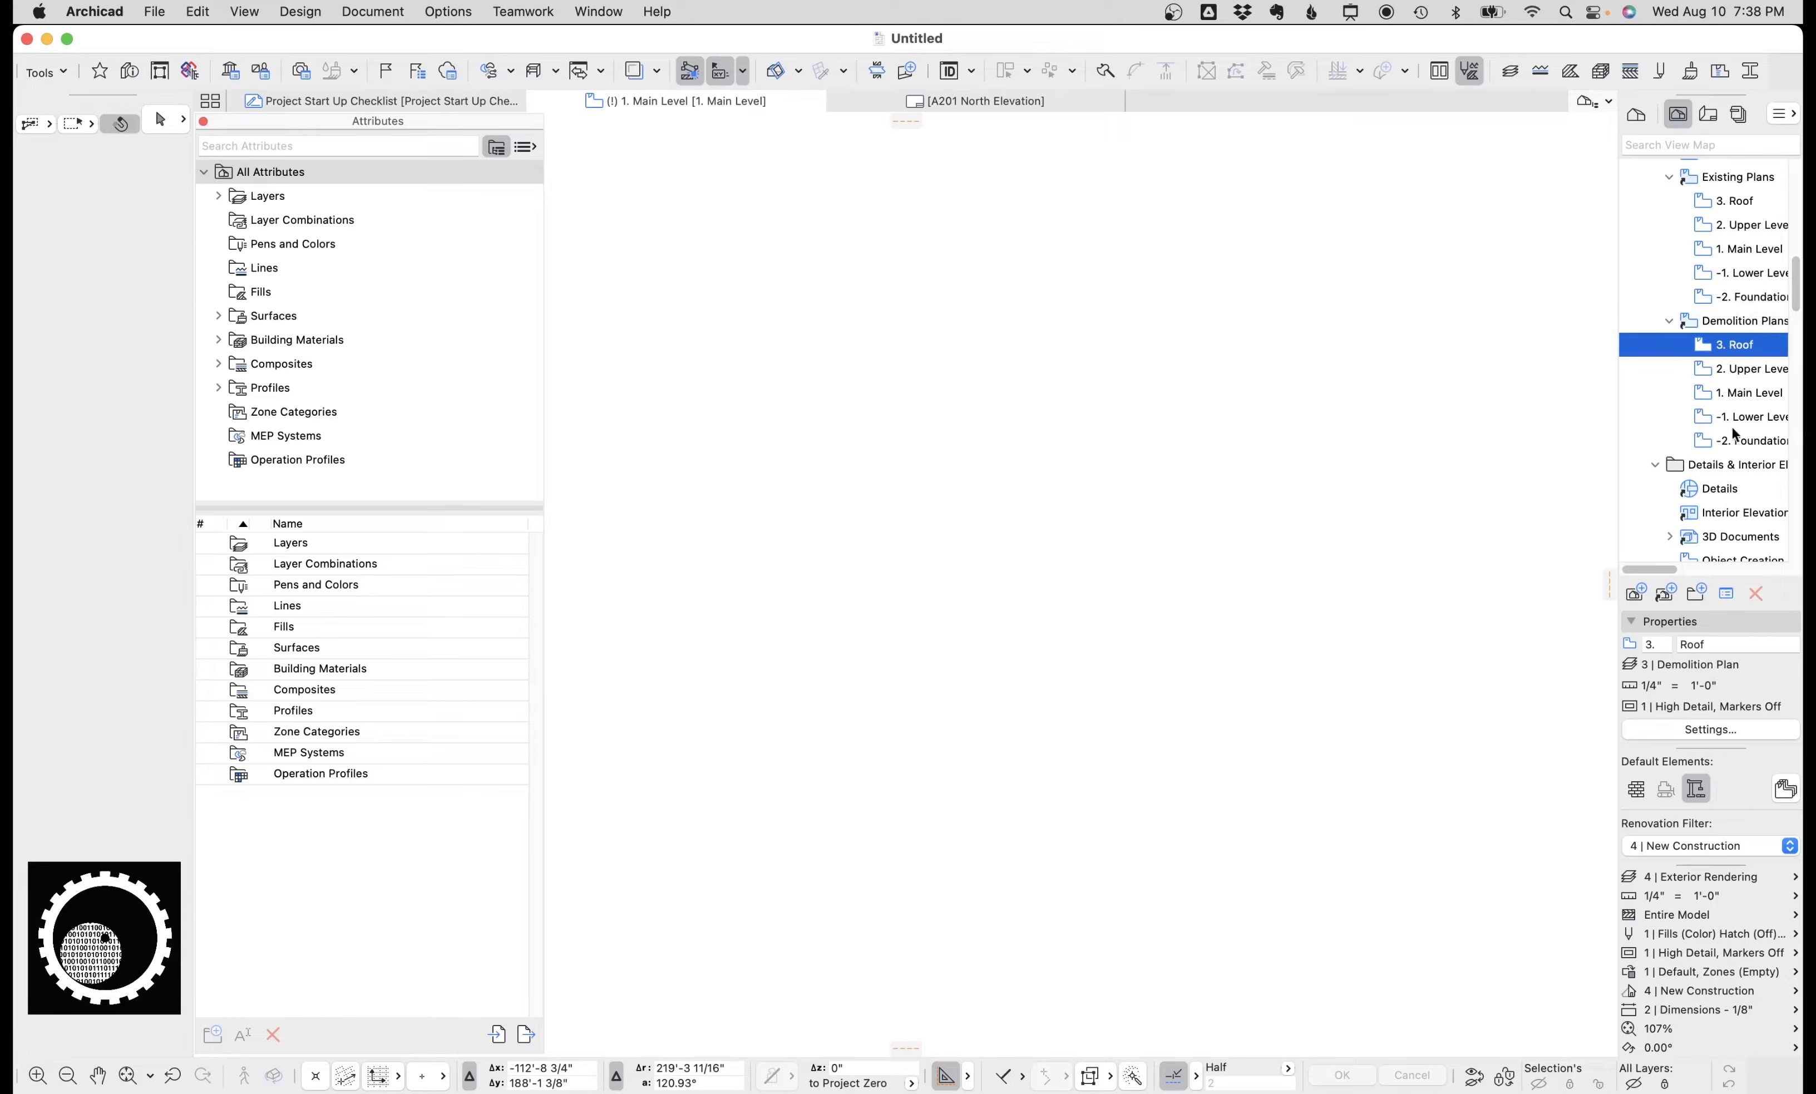
scroll(1734, 280, "up", 3)
left_click(1732, 256)
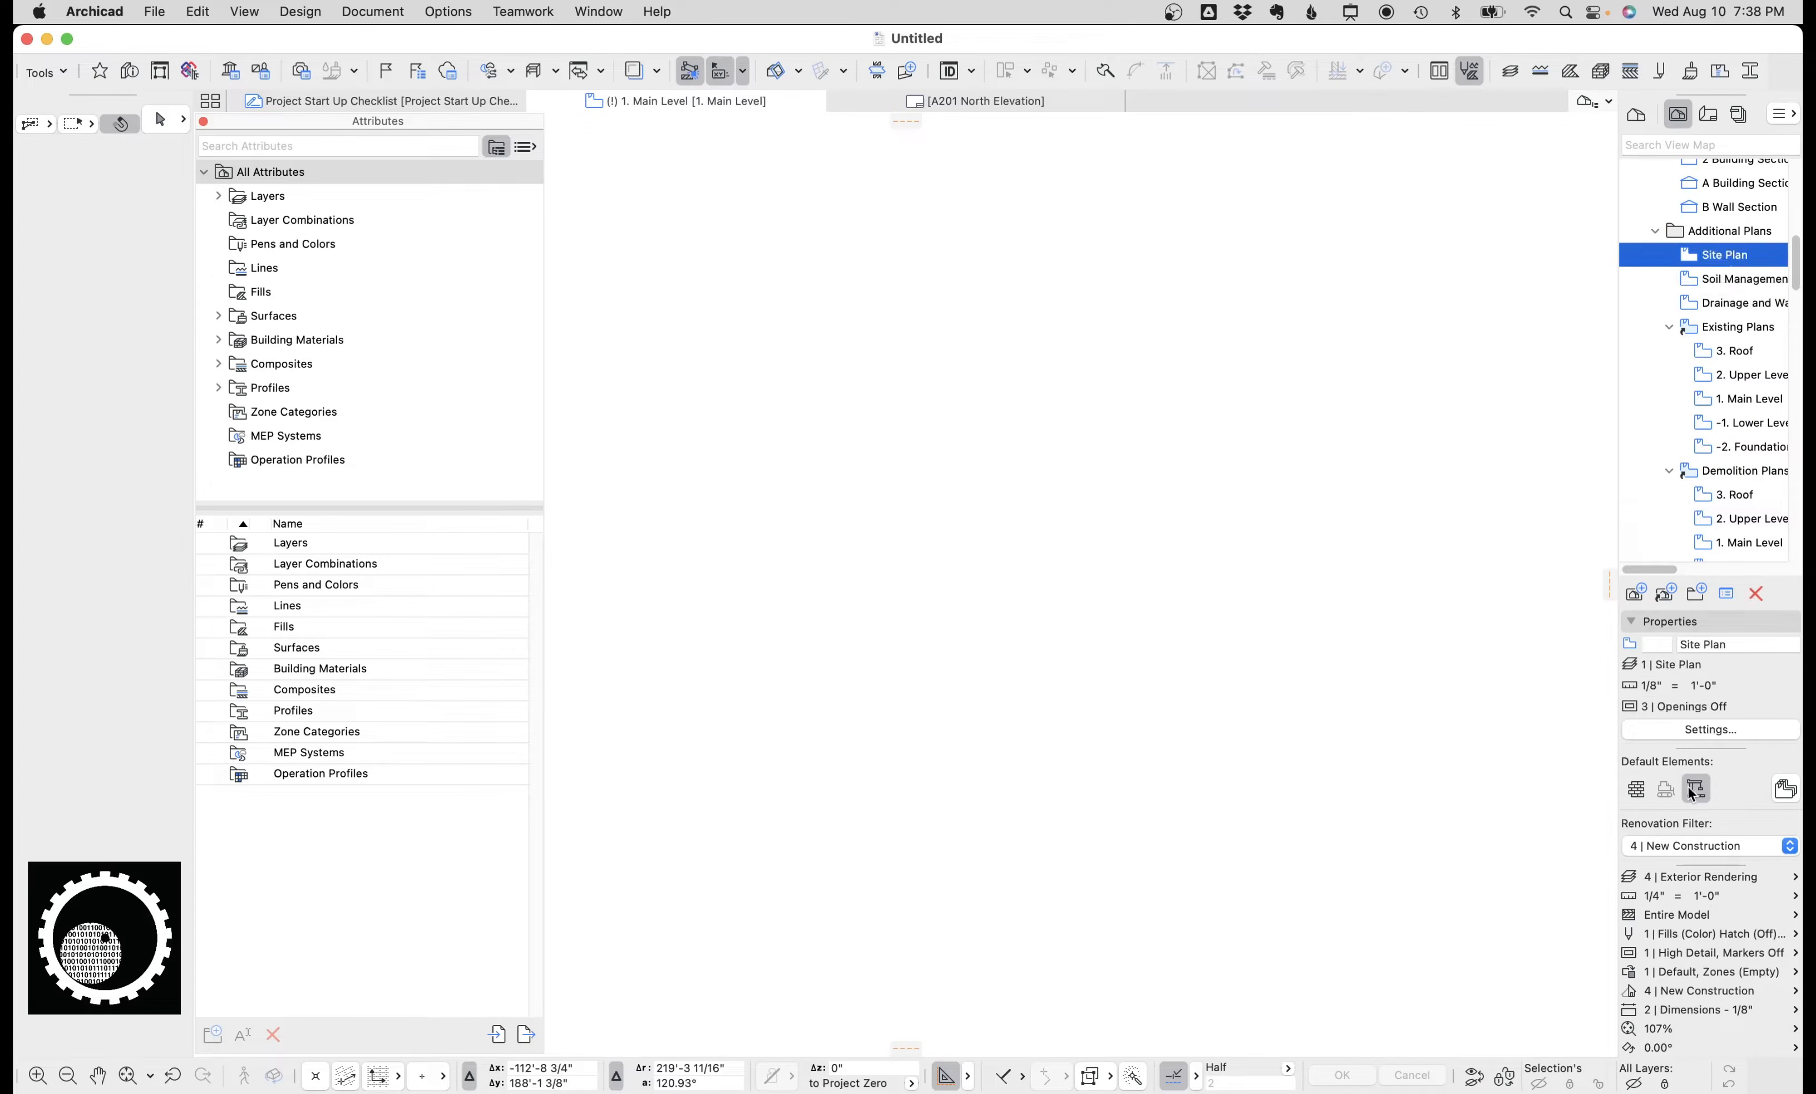
scroll(1705, 460, "up", 3)
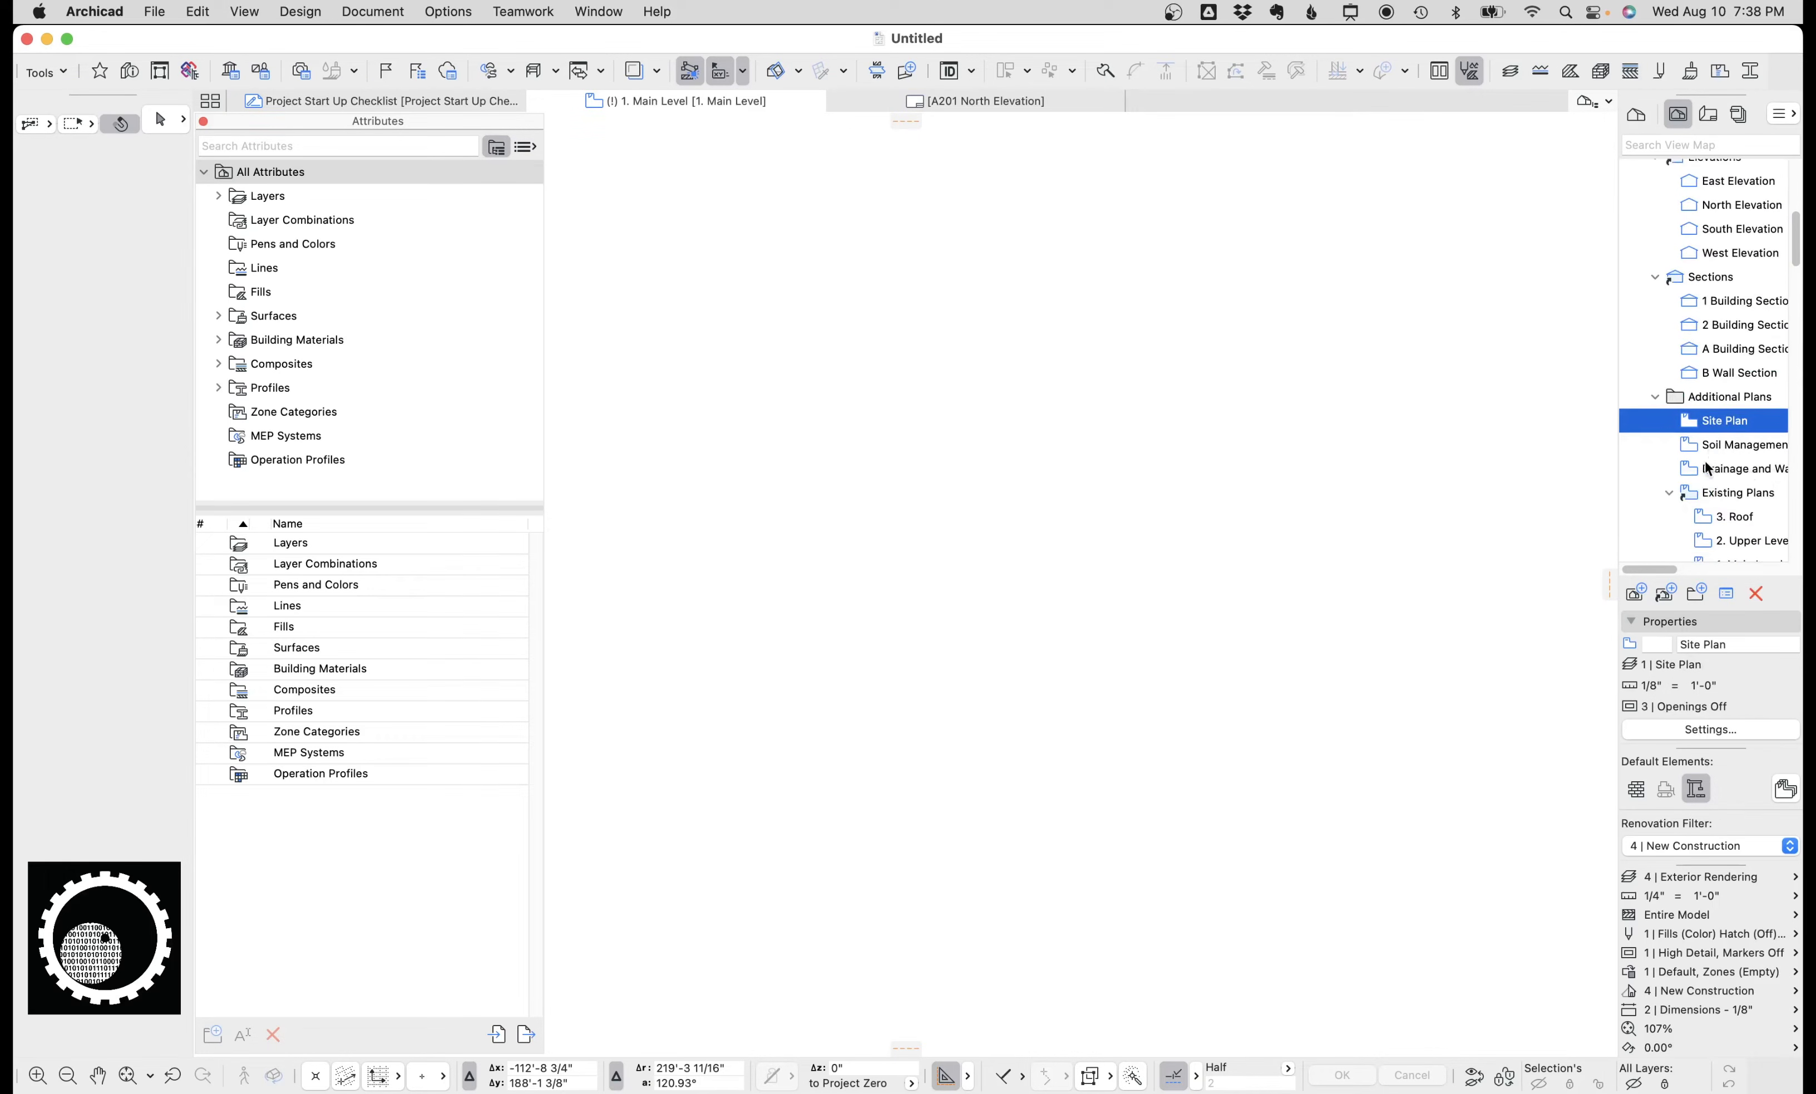
left_click(1723, 325)
scroll(1726, 328, "up", 3)
left_click(1632, 304)
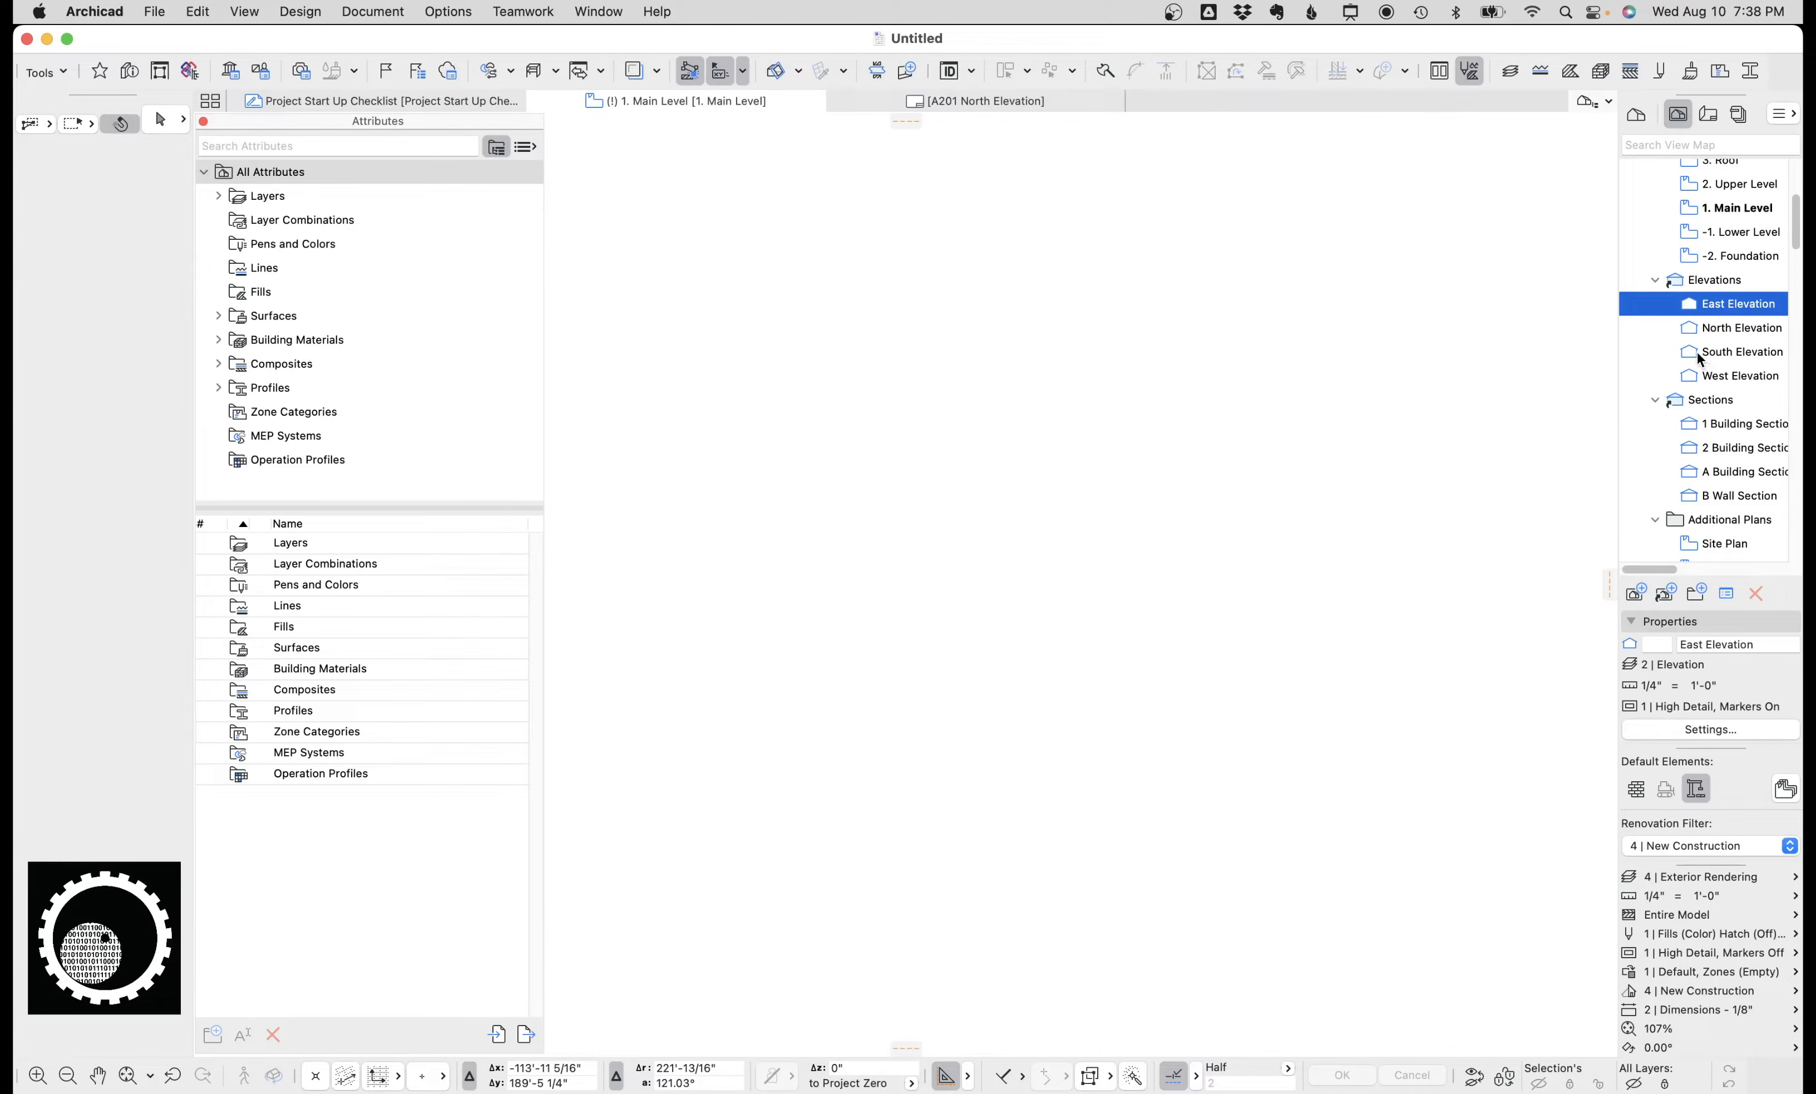
Review the layers of the 2 | Interior Elevation layer combination without applying changes.
left_click(1509, 71)
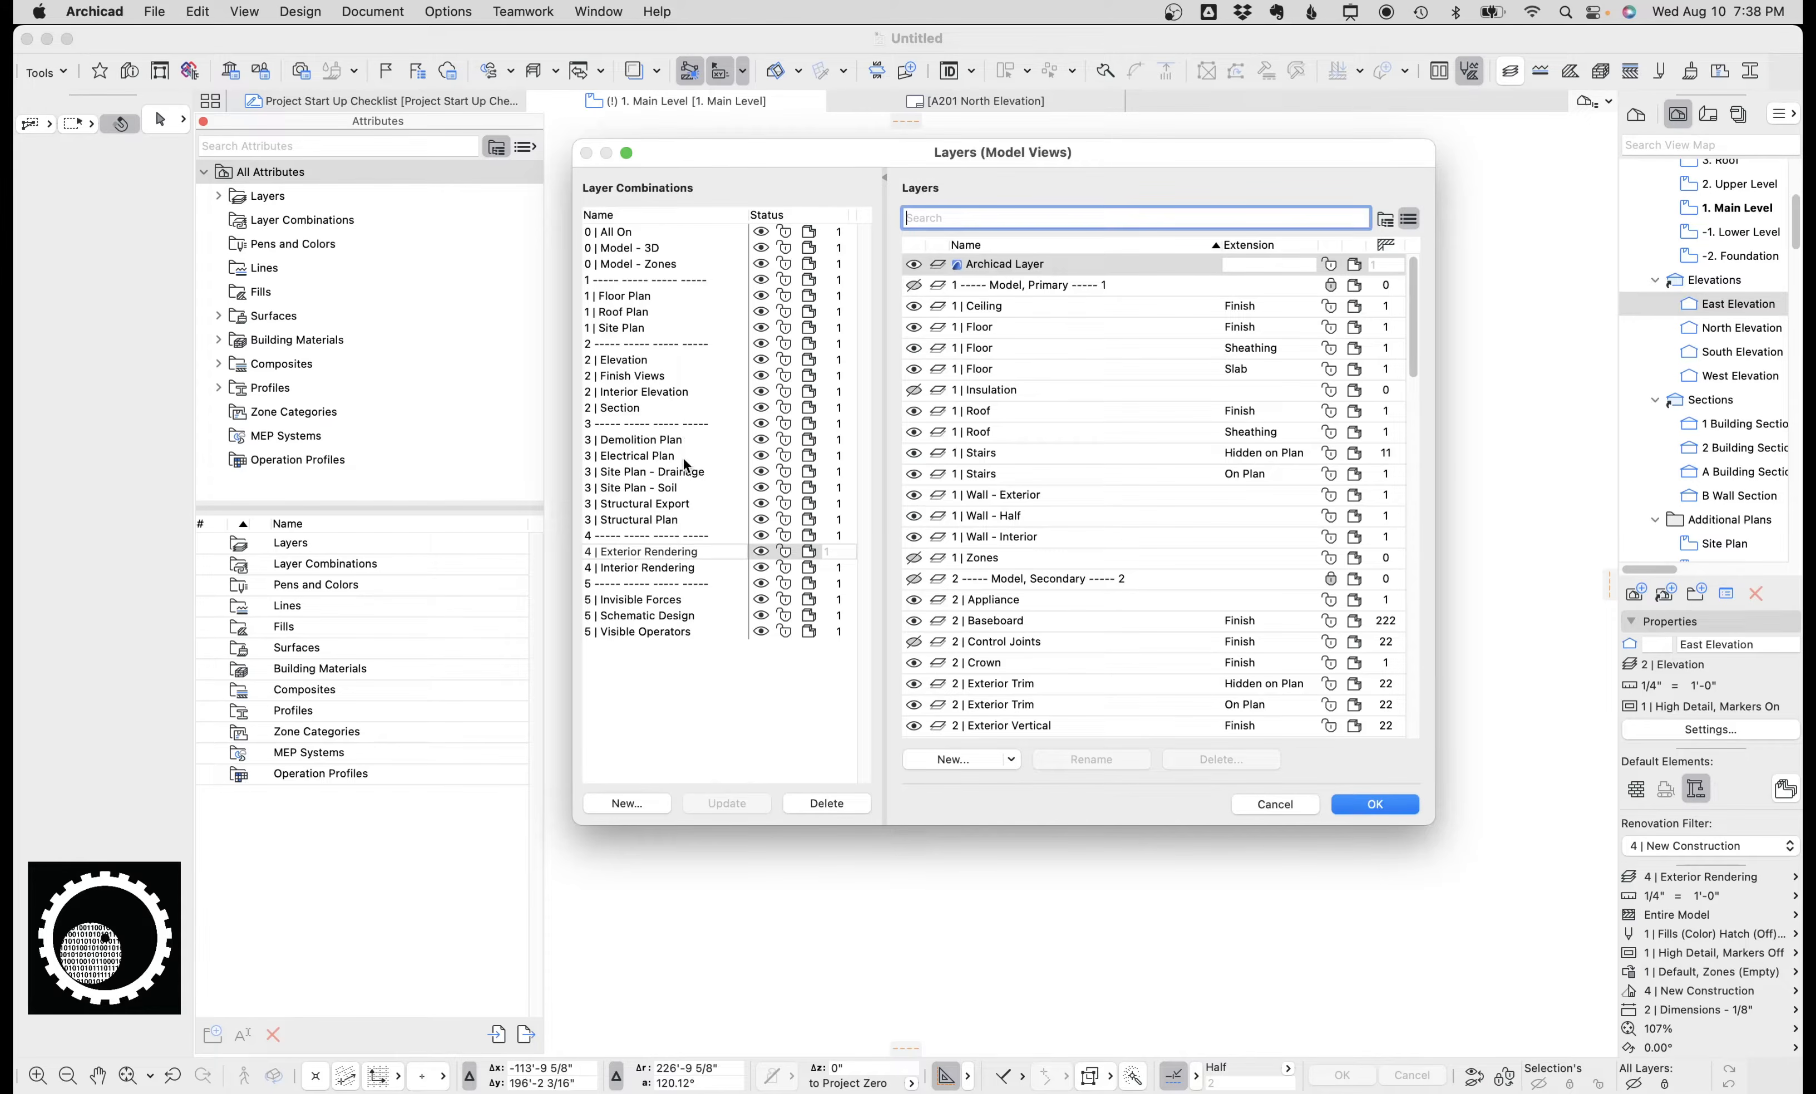
left_click(656, 394)
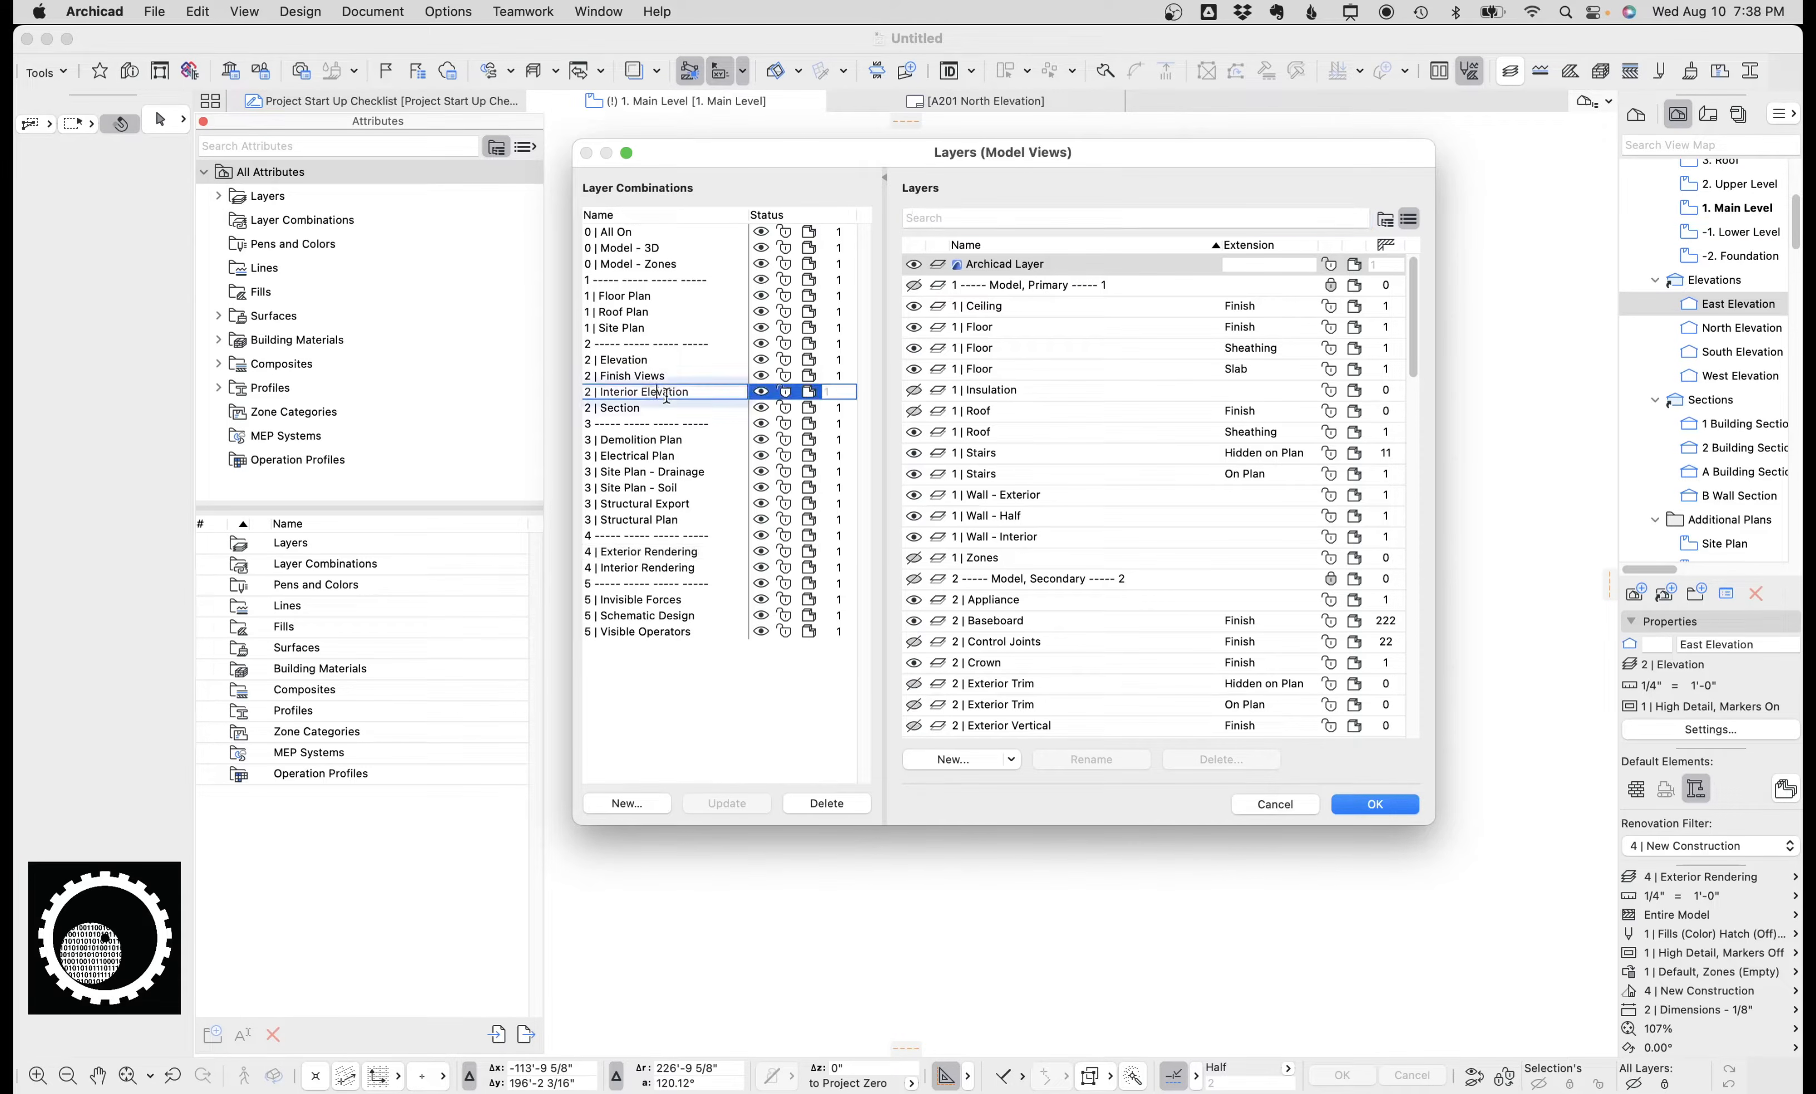
left_click(1268, 801)
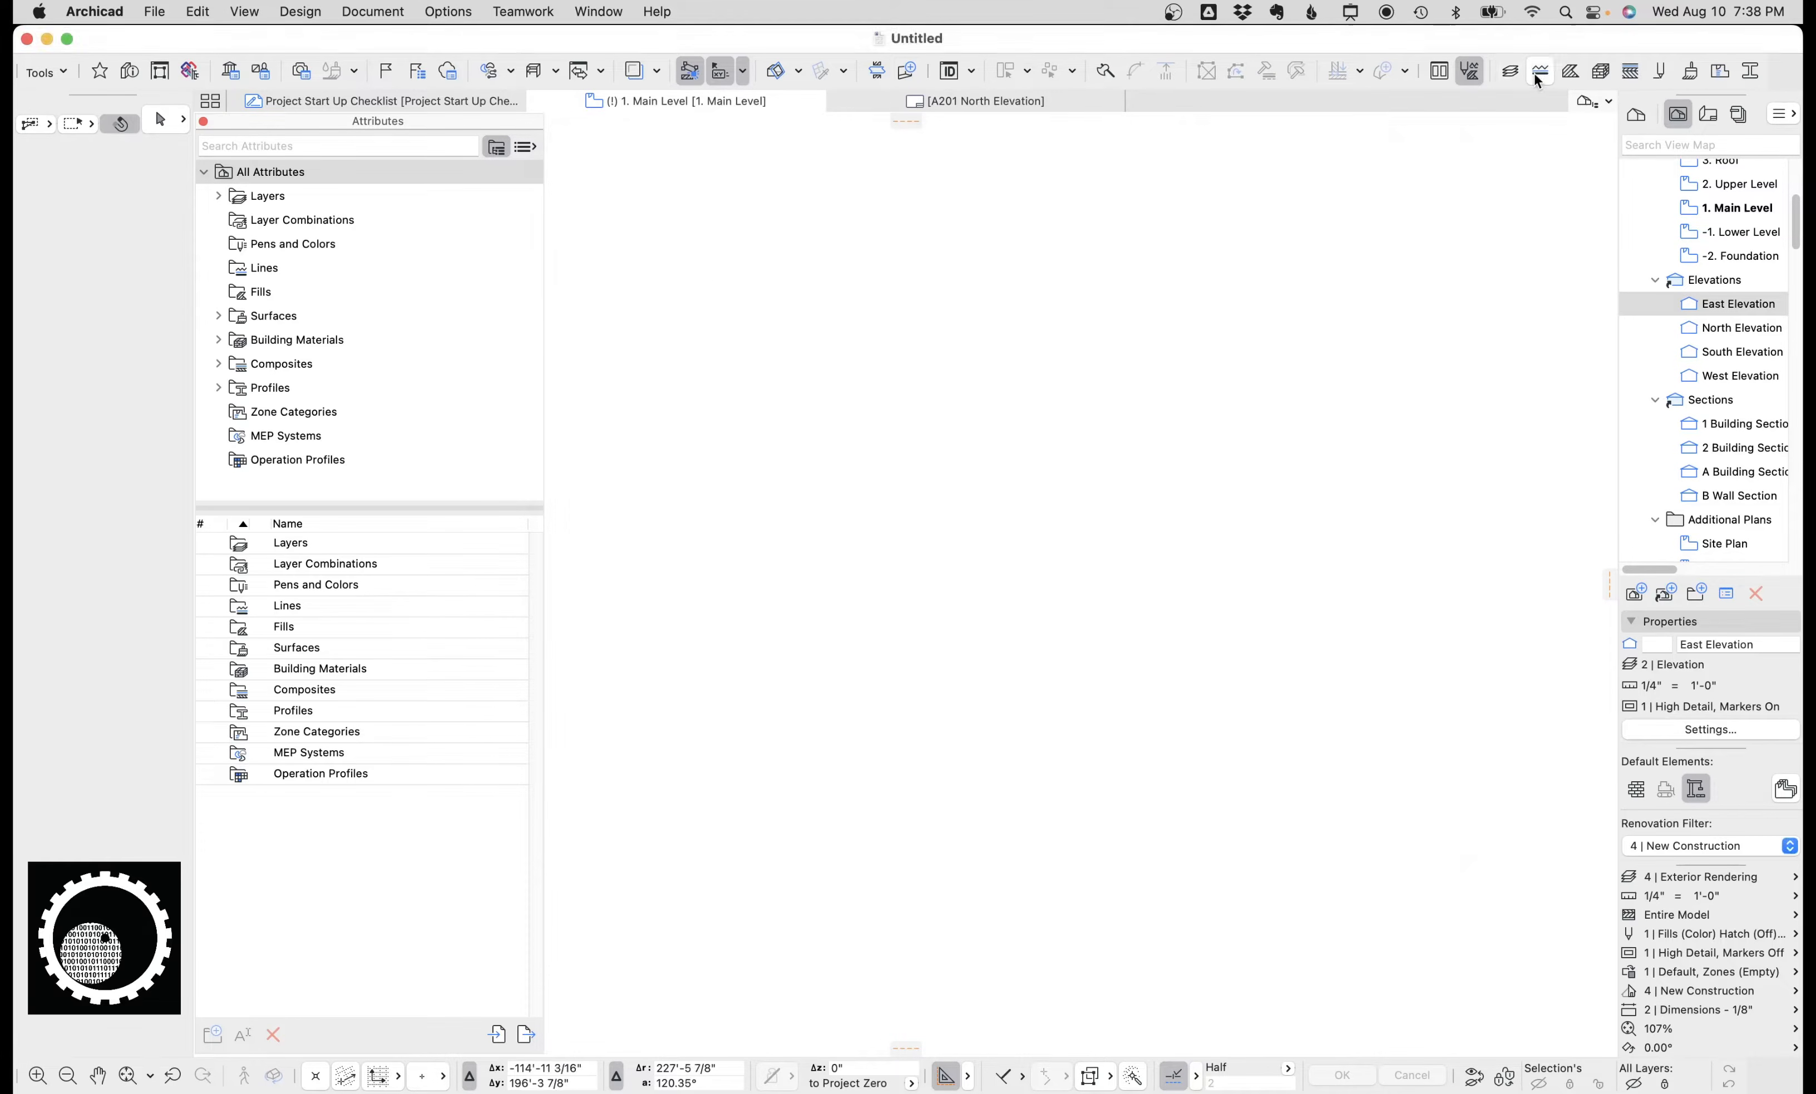
Examine the available line types and the fill pattern definitions in the Lines and Fills dialogs.
left_click(1538, 71)
left_click(1017, 281)
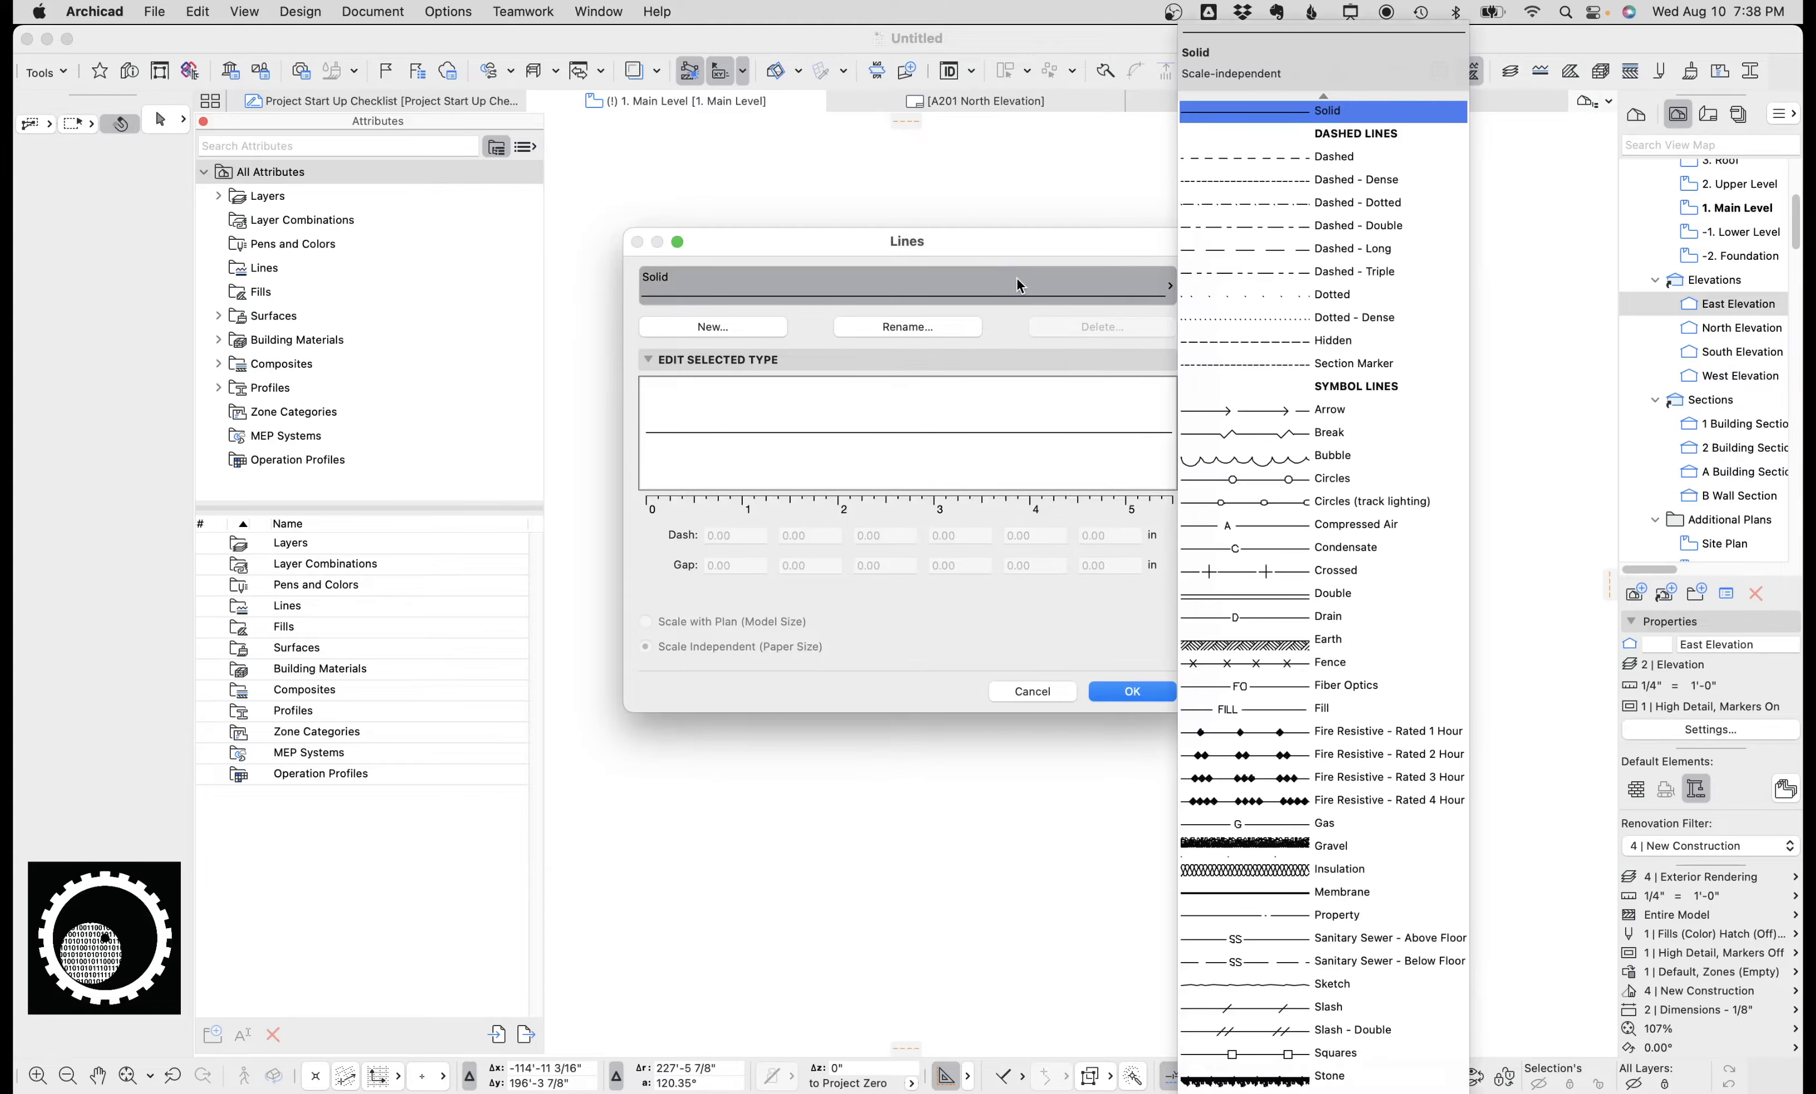
left_click(1046, 691)
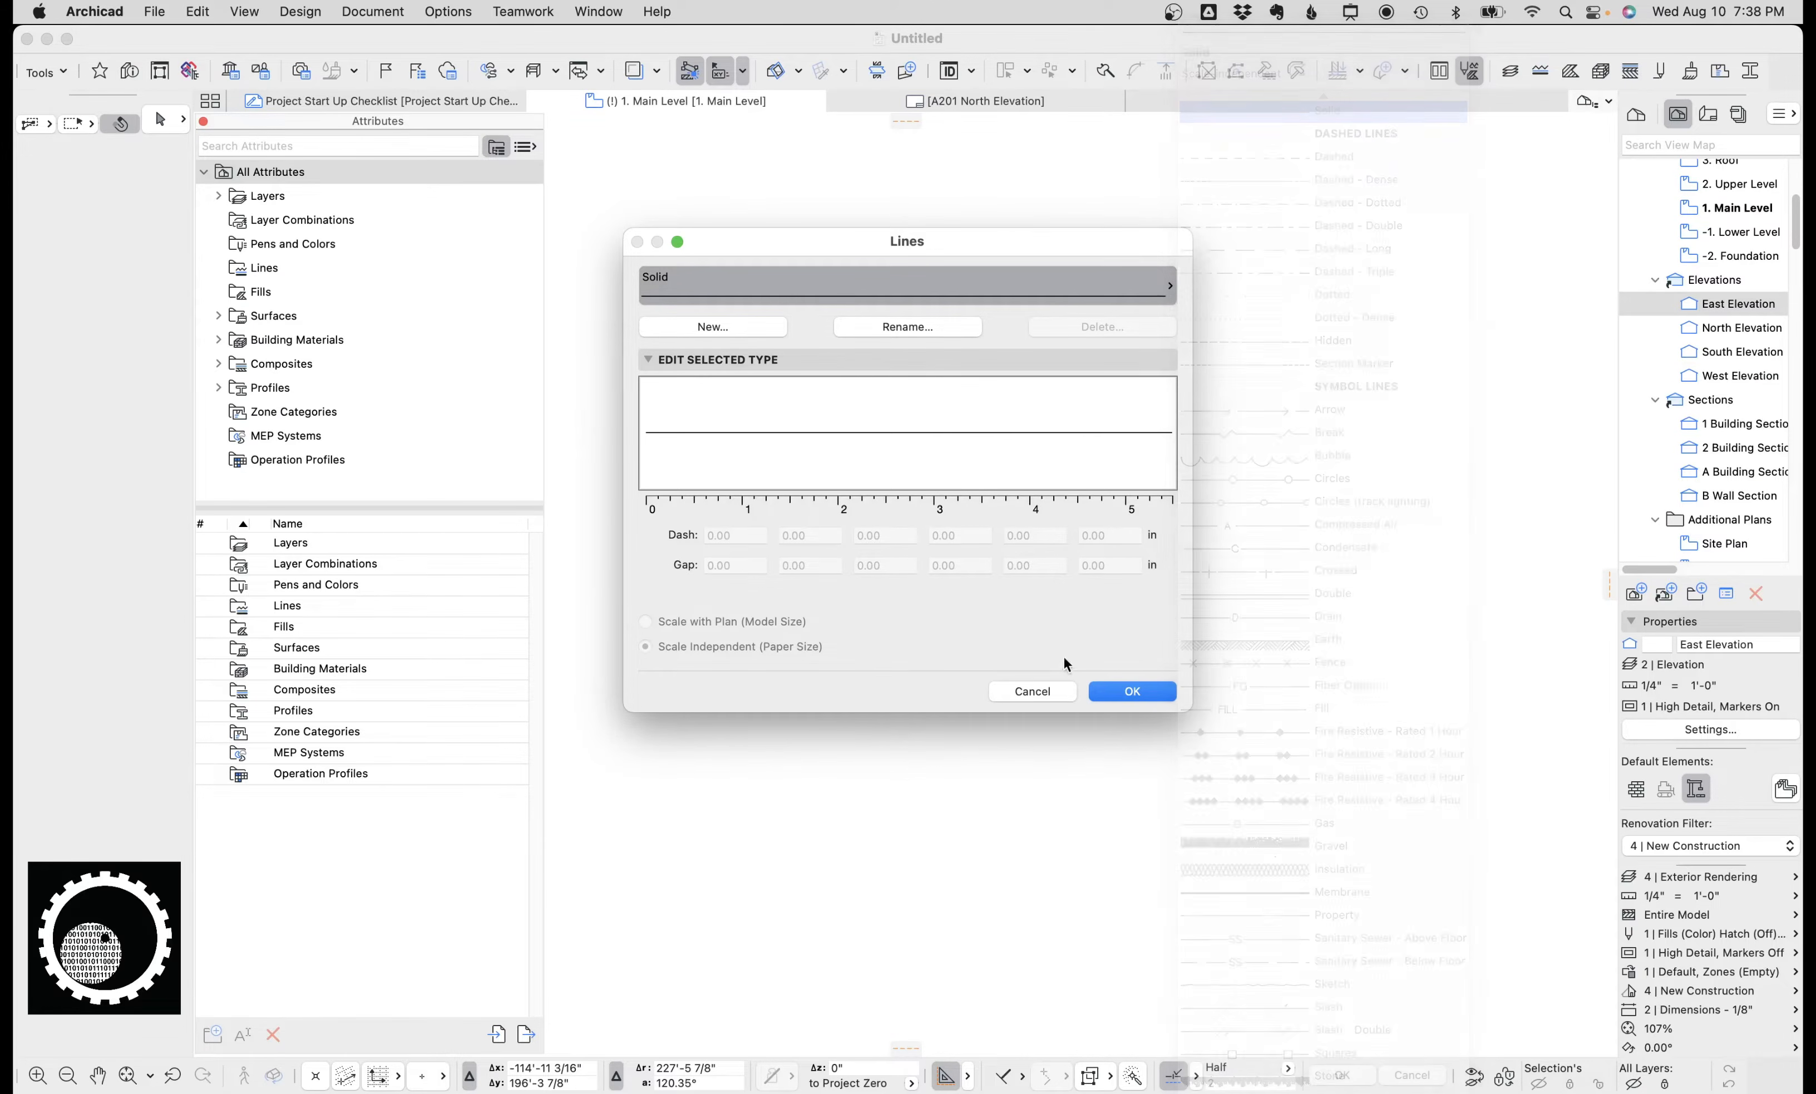
left_click(1132, 692)
left_click(1570, 71)
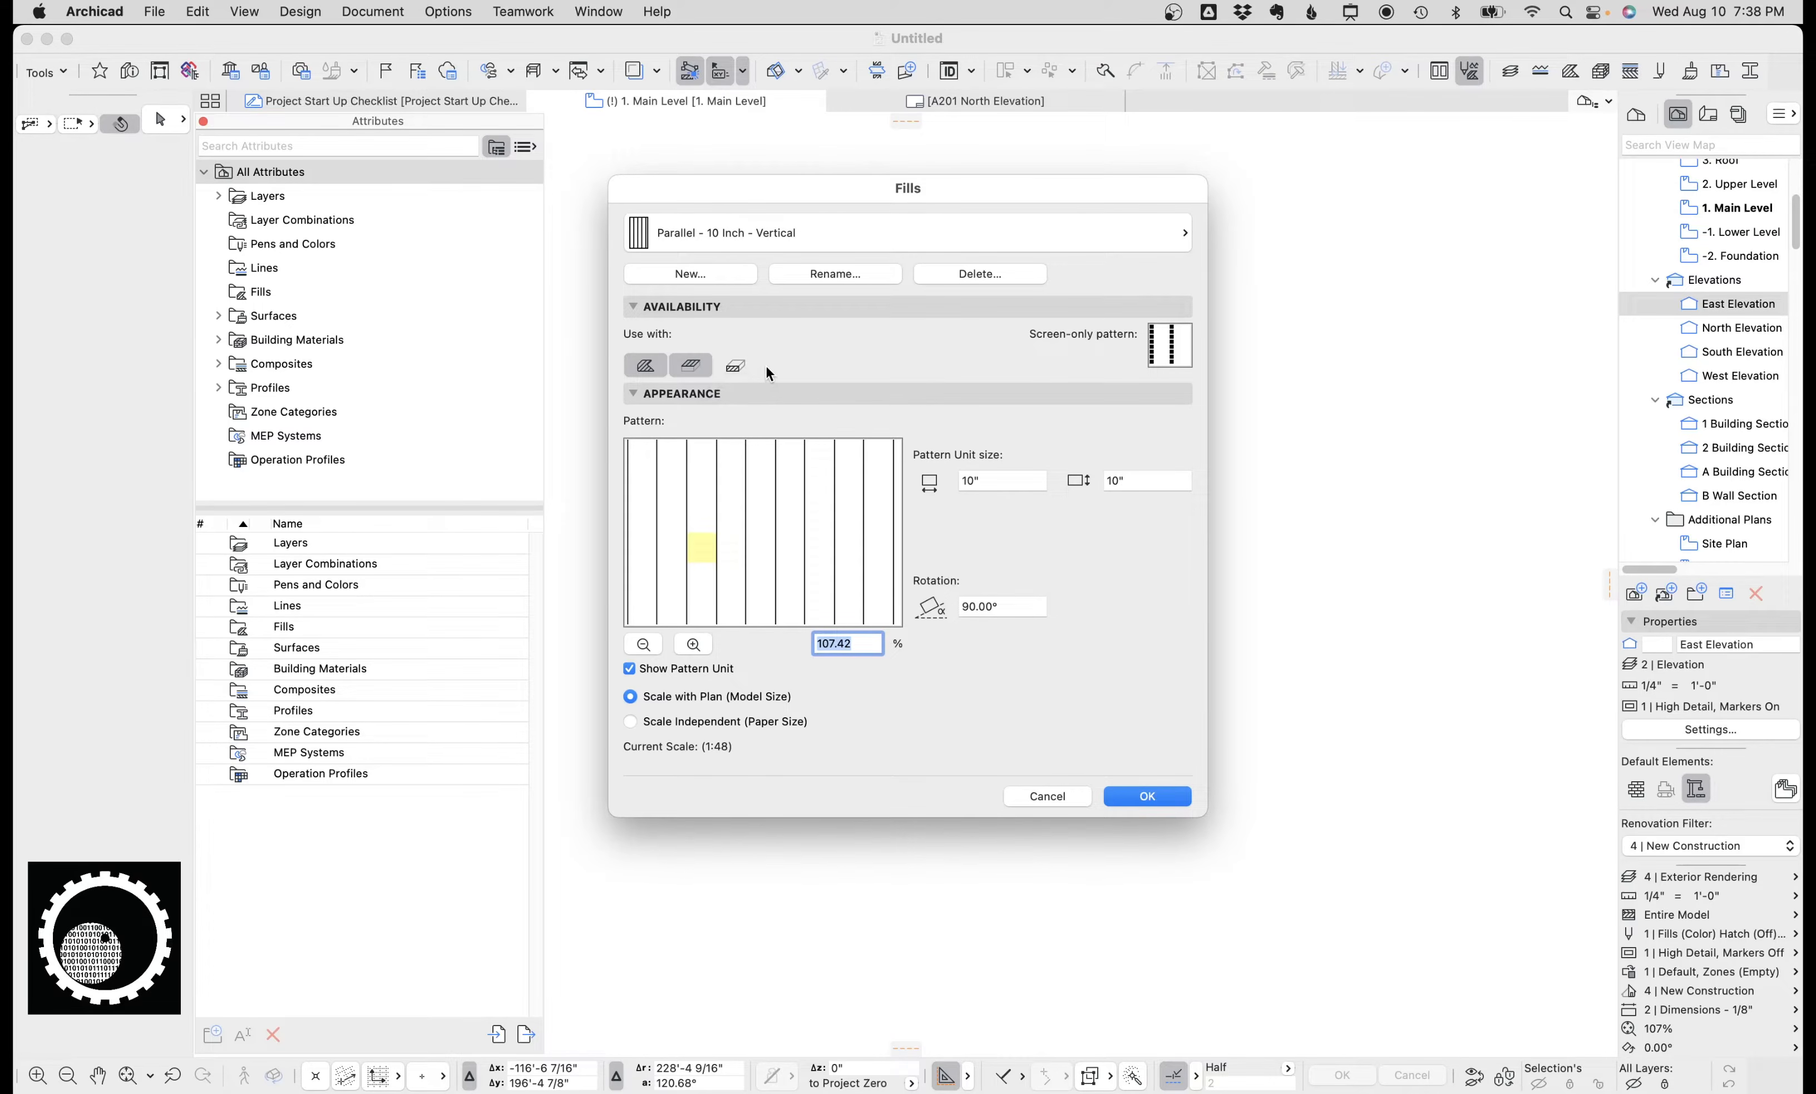
left_click(1049, 787)
Browse the building material folders such as Masonry, Concrete and Wood, Plastics, and Composites.
left_click(1600, 73)
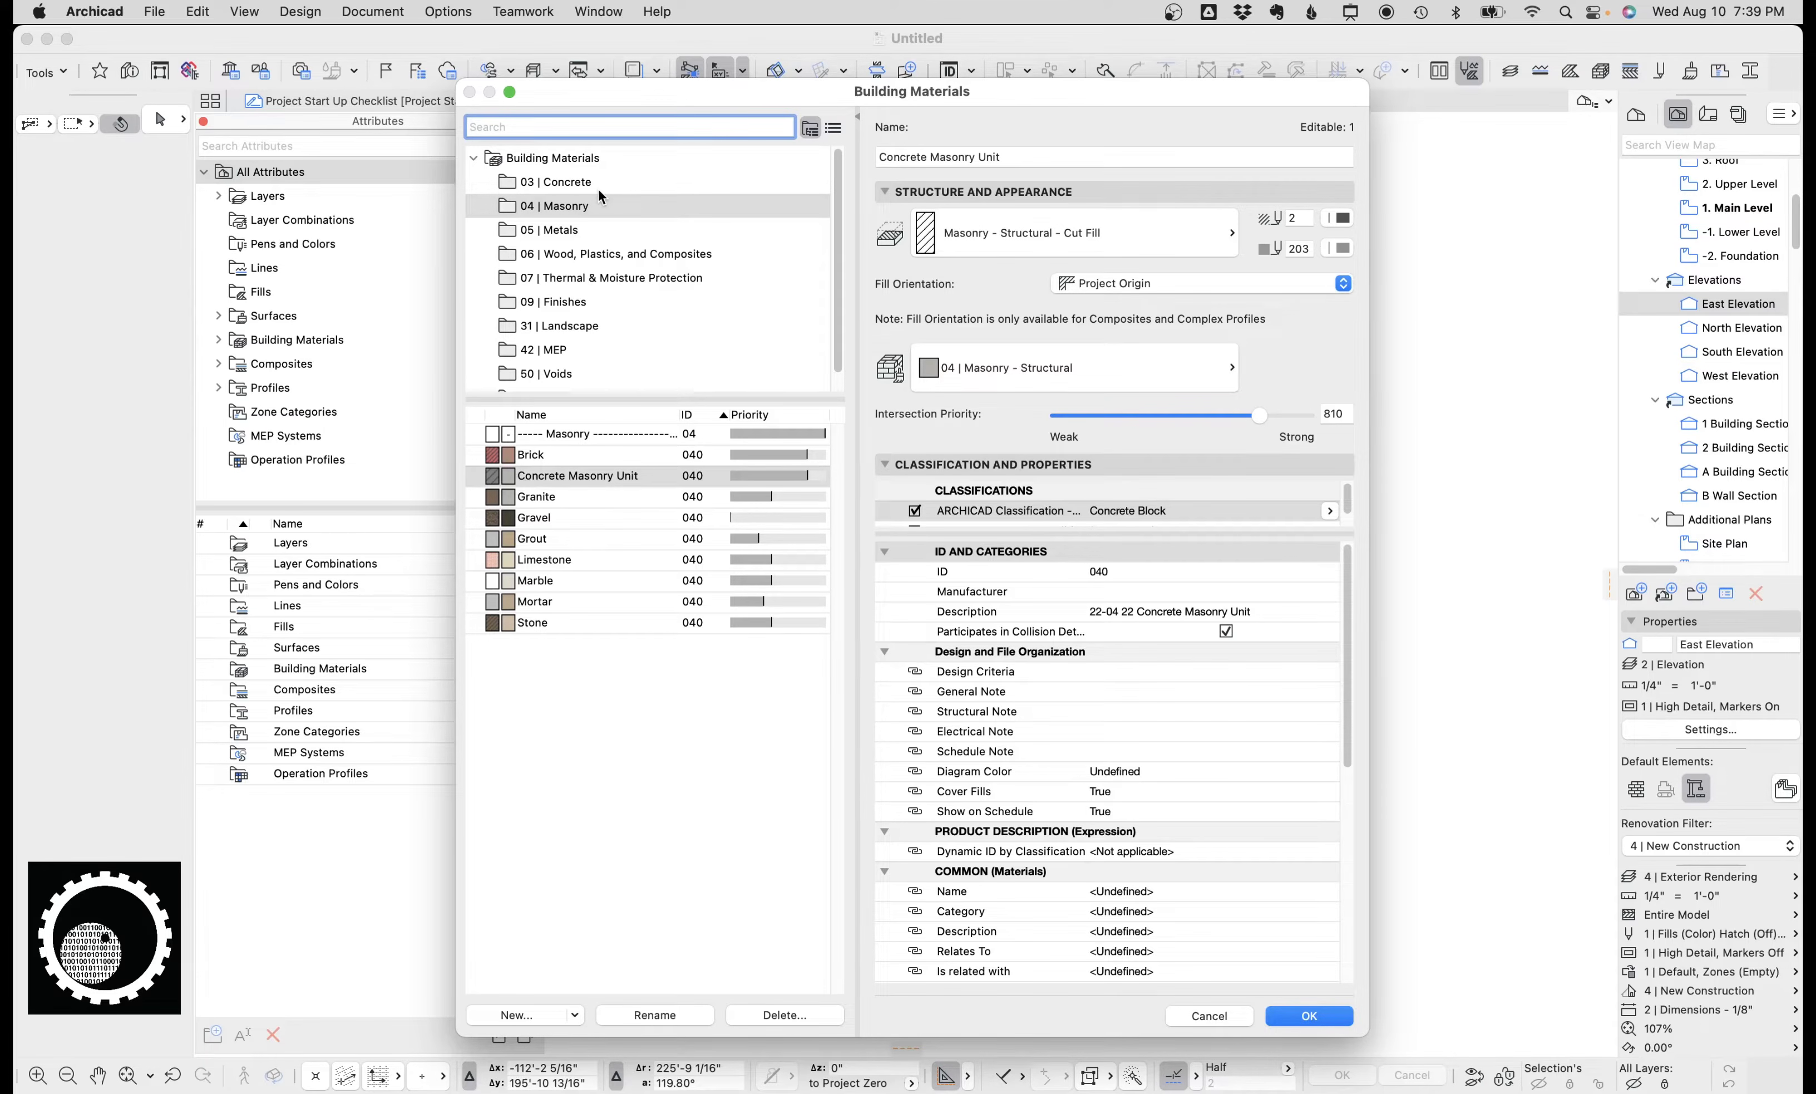
left_click(580, 230)
left_click(580, 301)
left_click(581, 350)
scroll(580, 351, "down", 1)
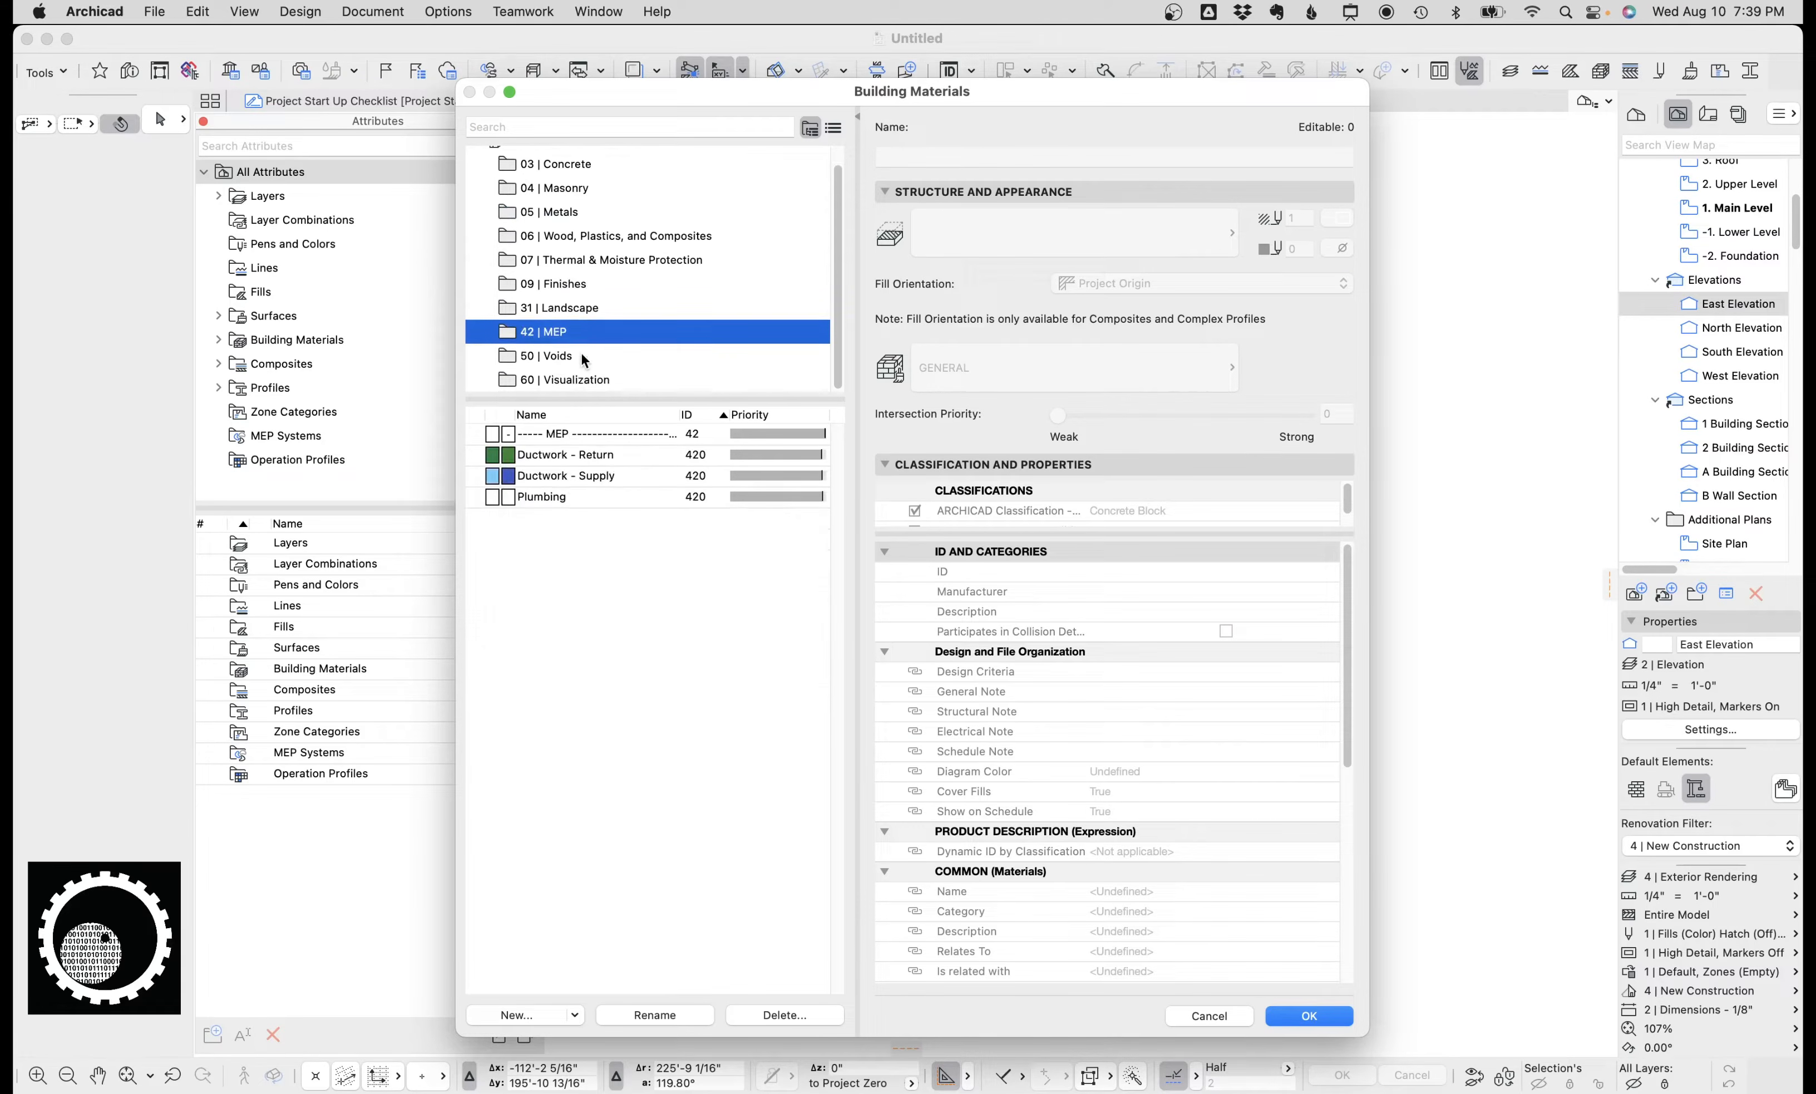
scroll(583, 301, "up", 1)
left_click(565, 181)
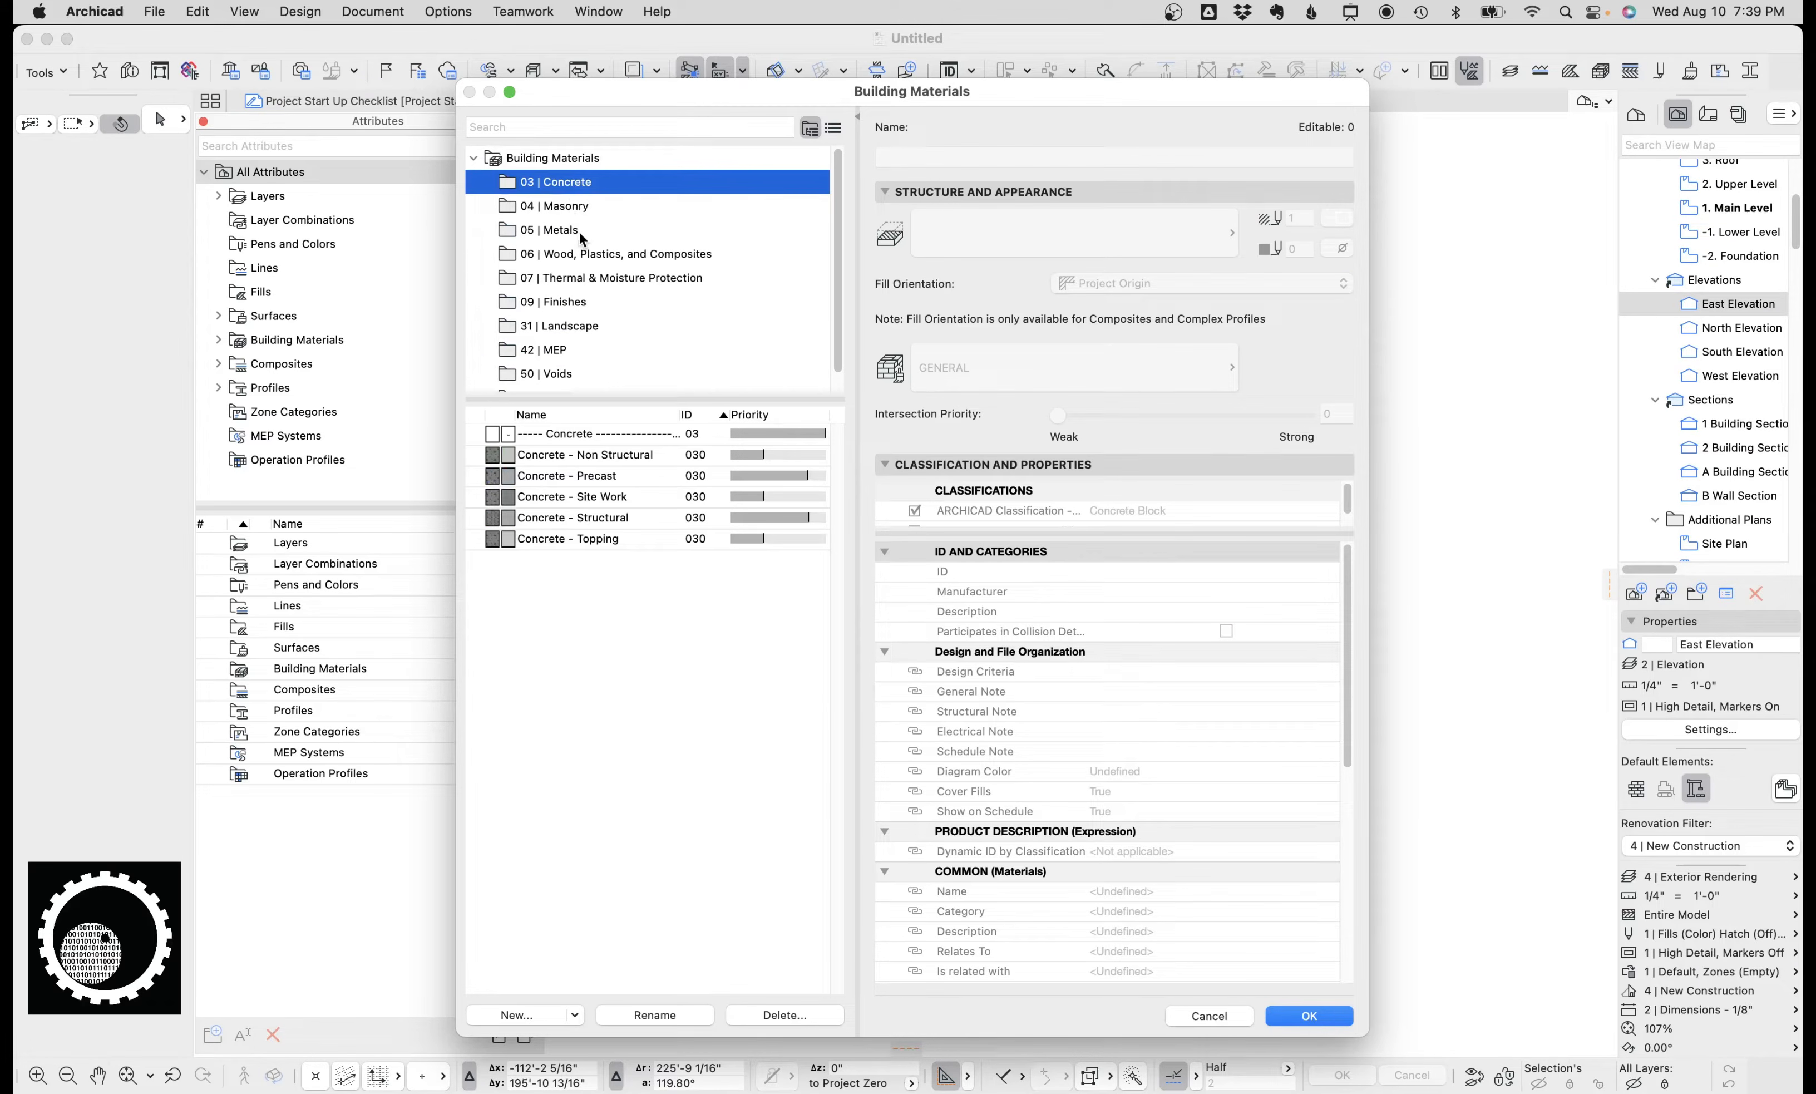
left_click(596, 253)
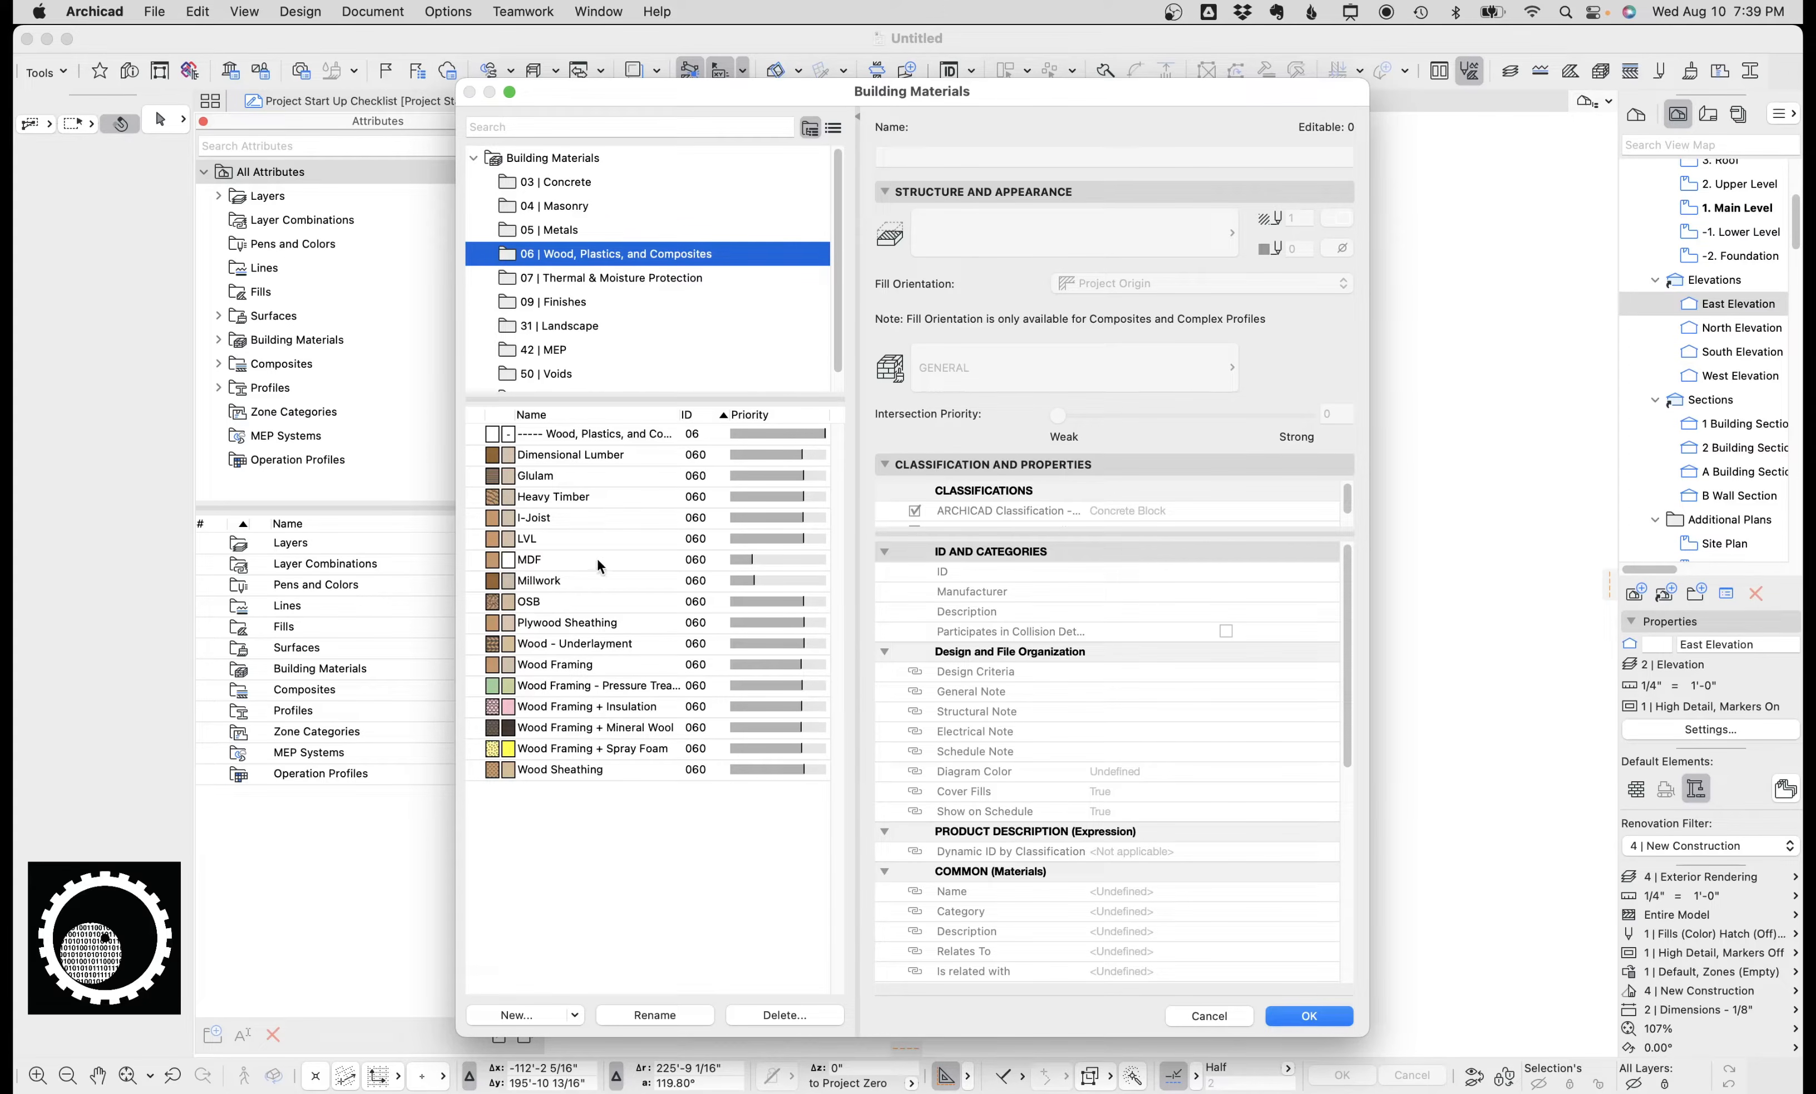
View the Metals building materials and close the Building Materials dialog.
left_click(565, 230)
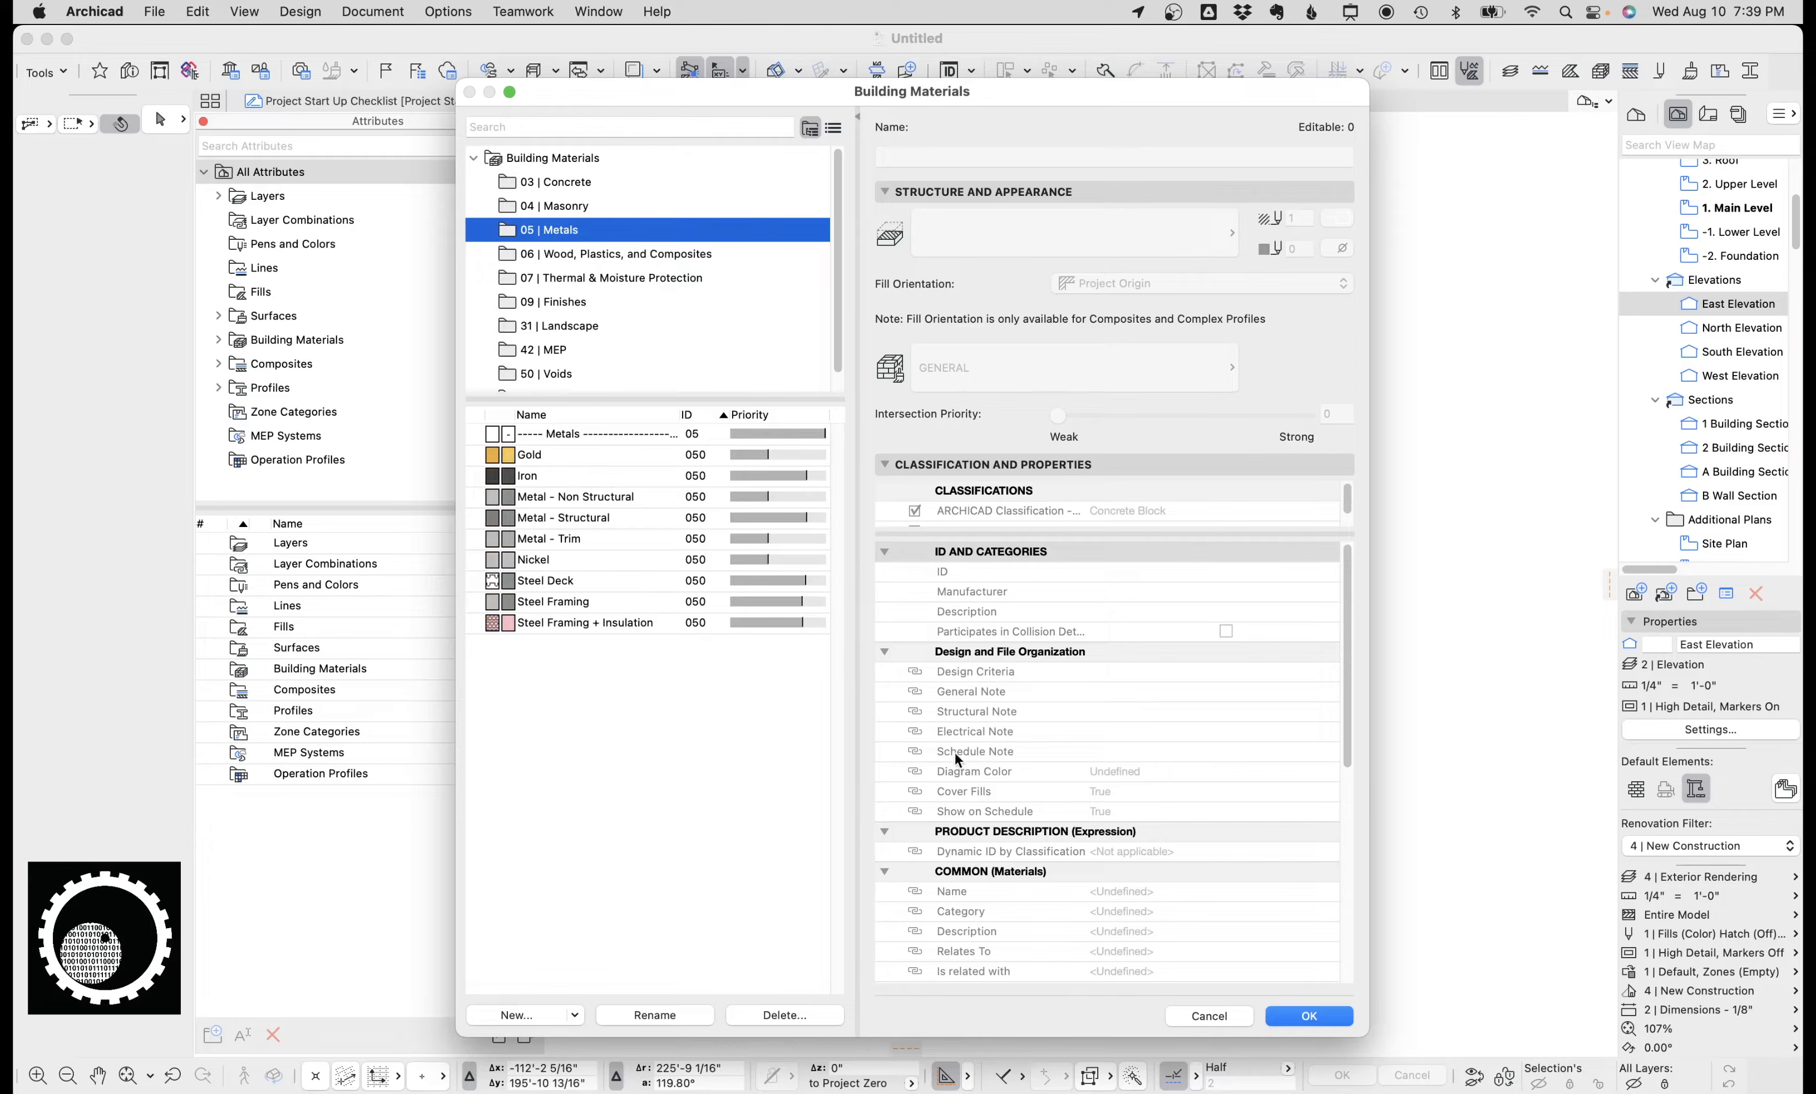
left_click(1228, 1007)
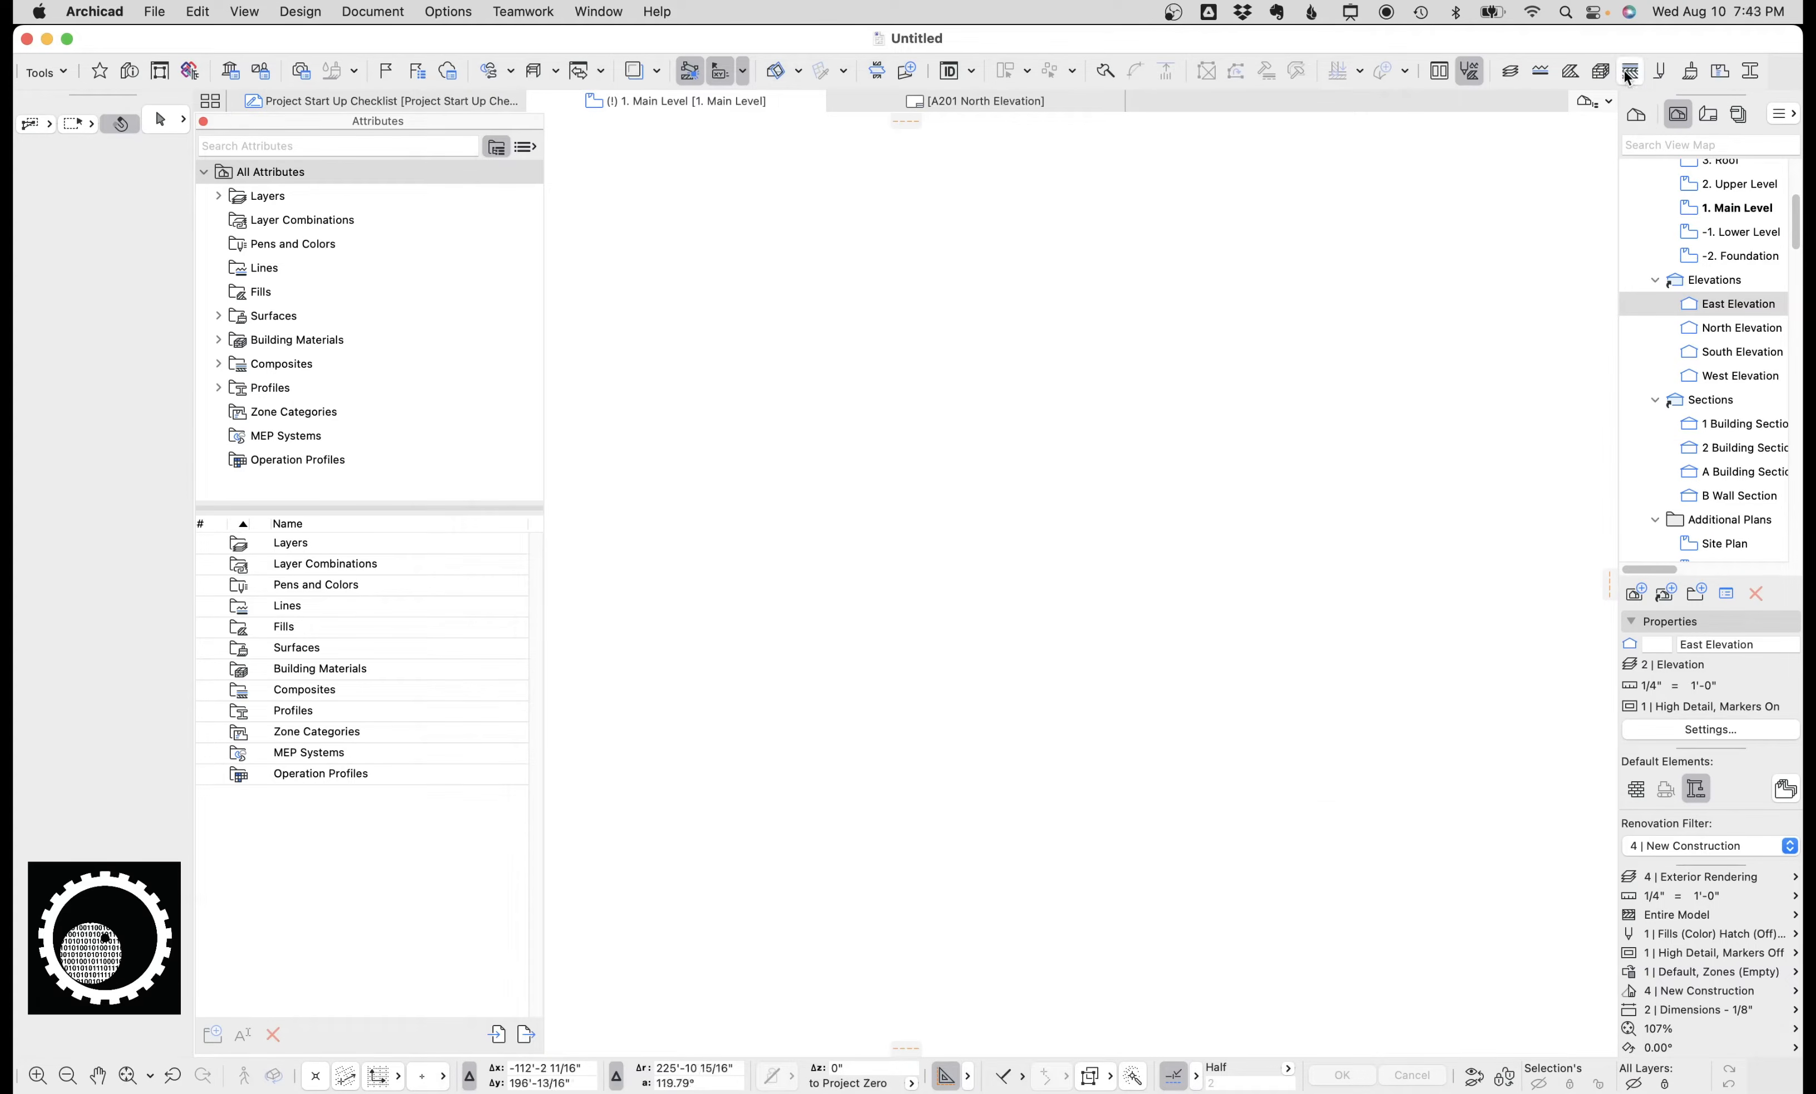
Review the exterior and interior wall composites and their skin structures, then close the Composites dialog without changes.
left_click(1629, 72)
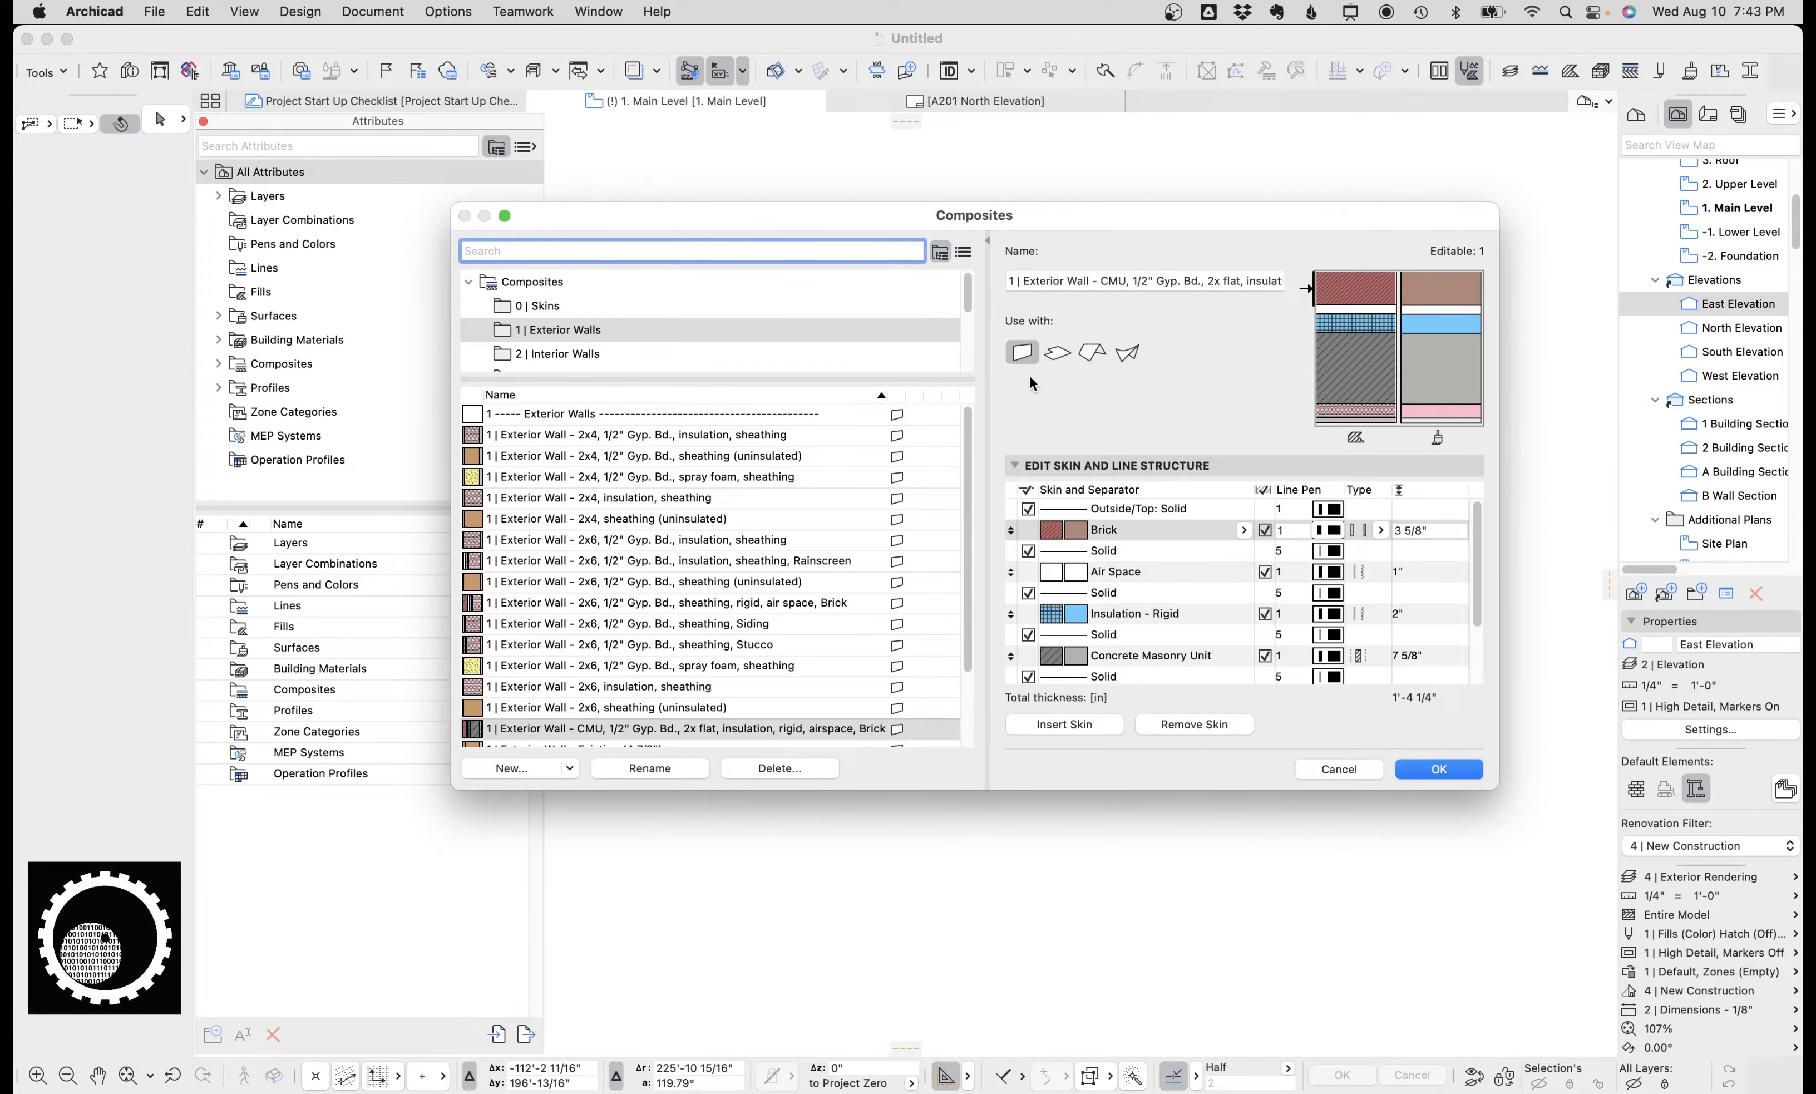
scroll(578, 347, "down", 2)
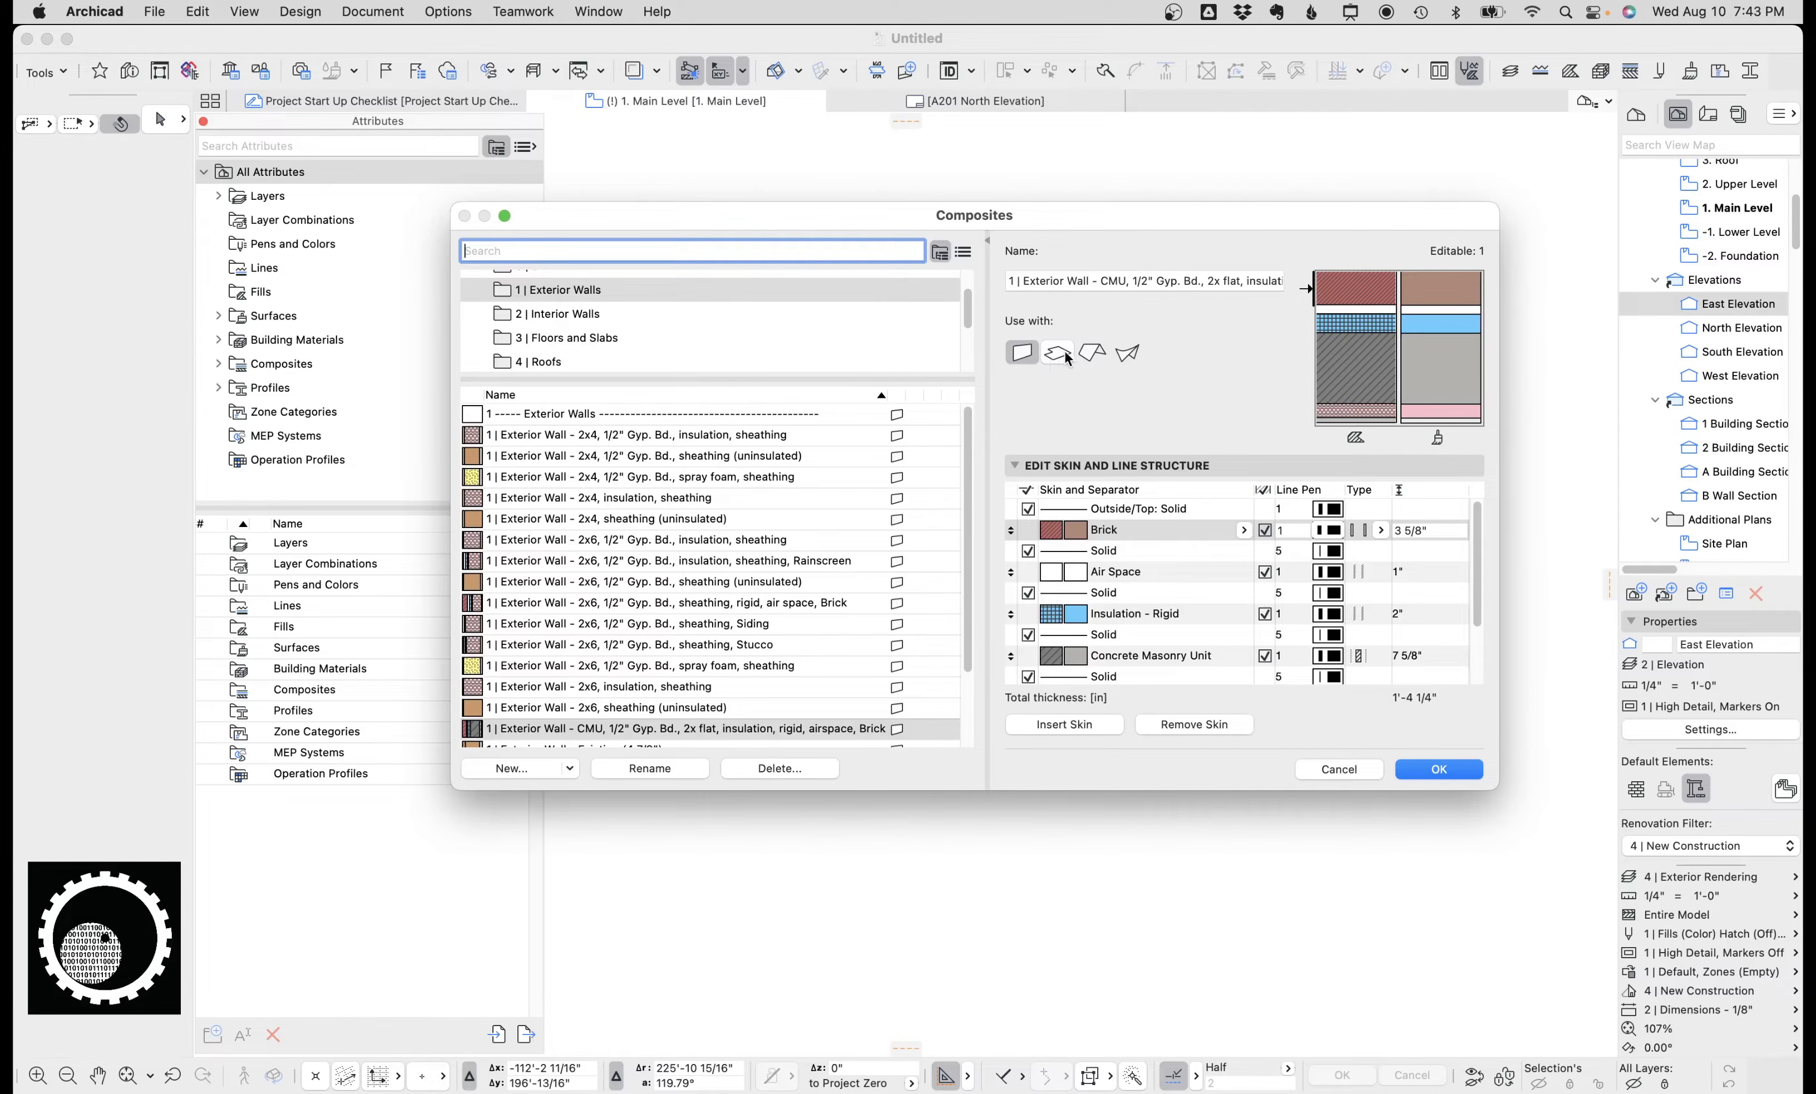
scroll(749, 540, "down", 1)
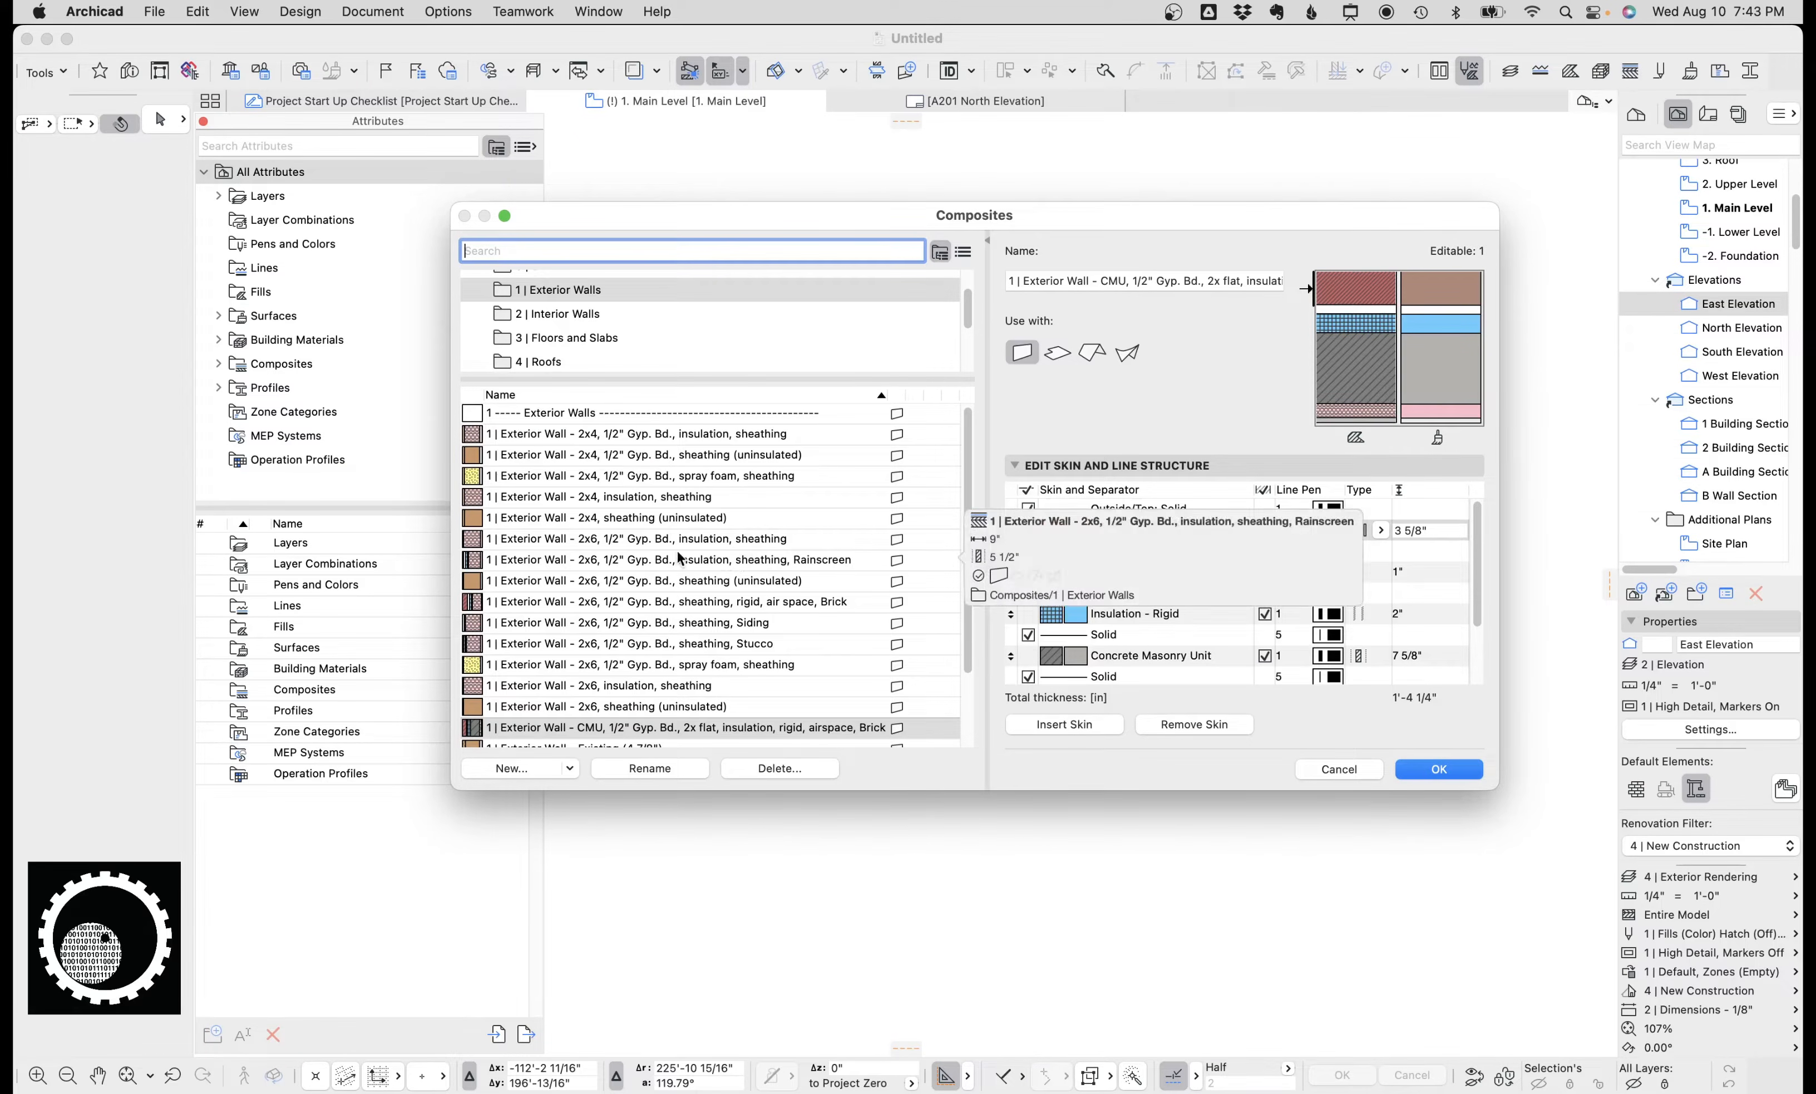
scroll(582, 649, "down", 3)
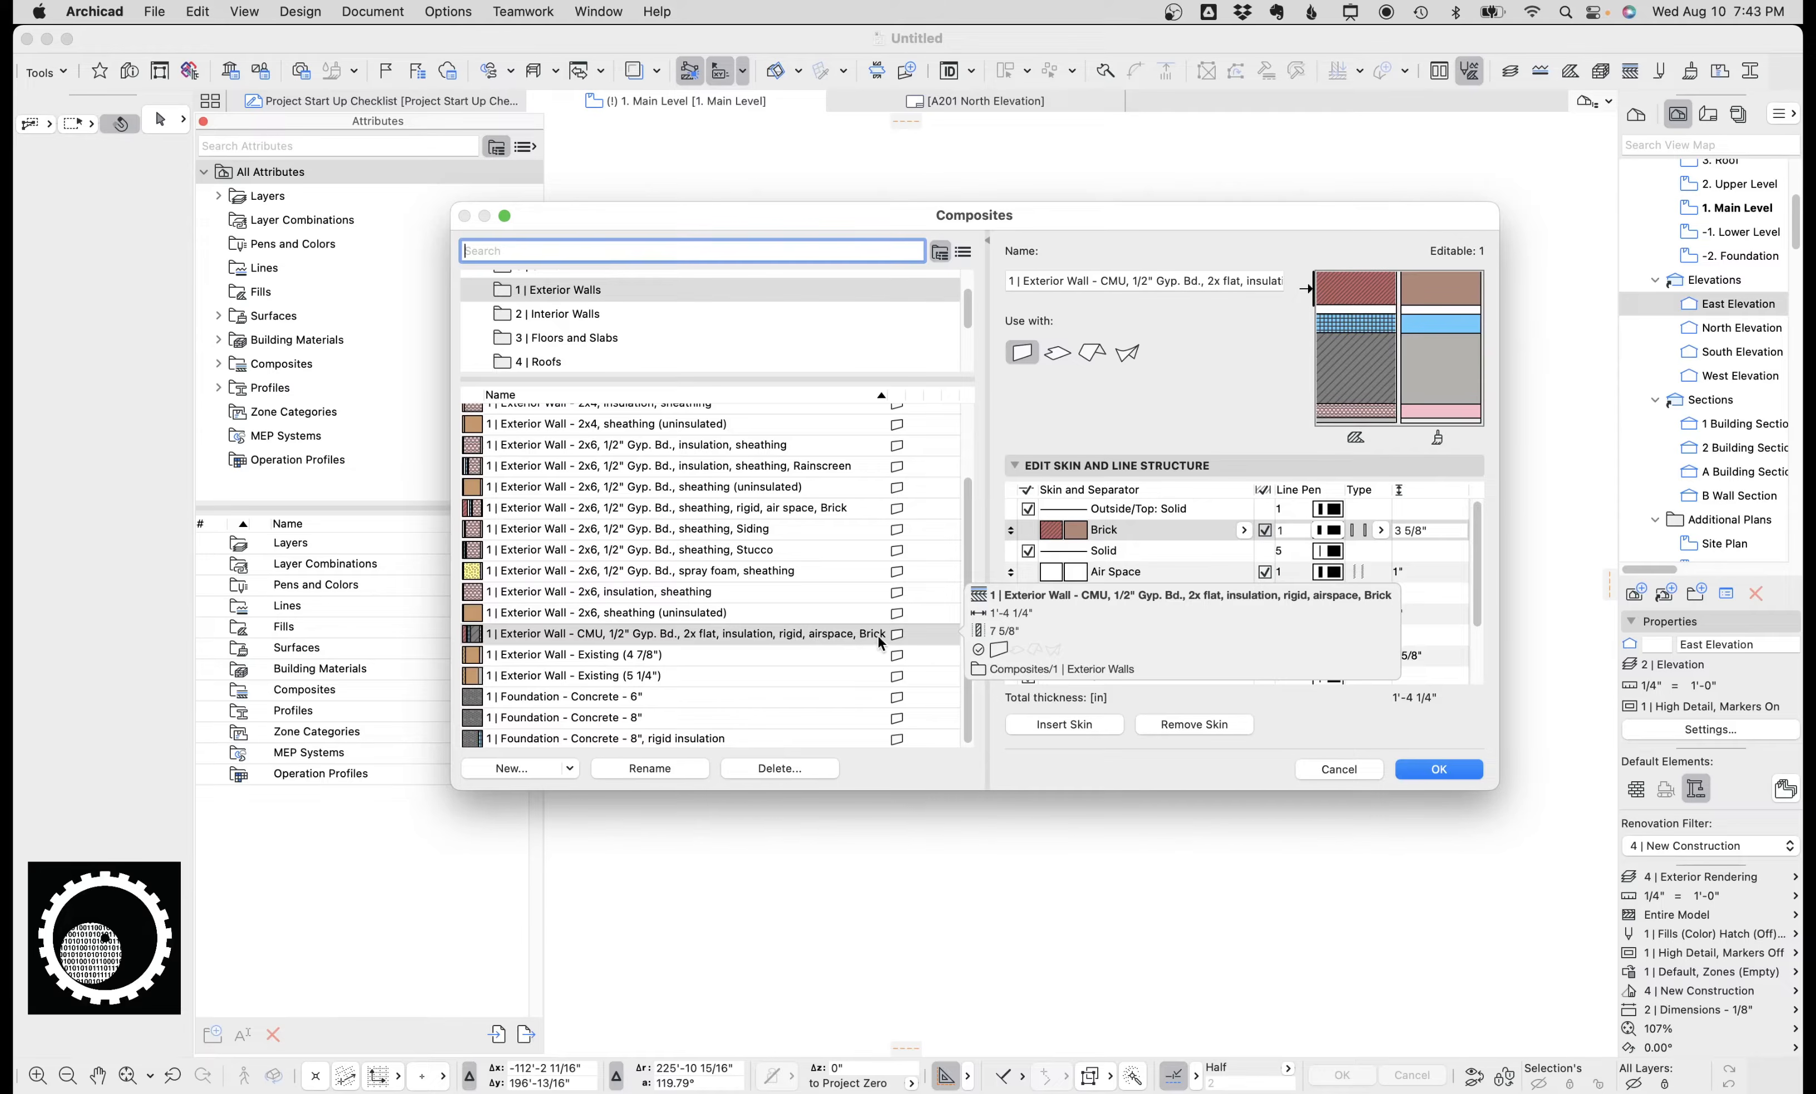
left_click(597, 599)
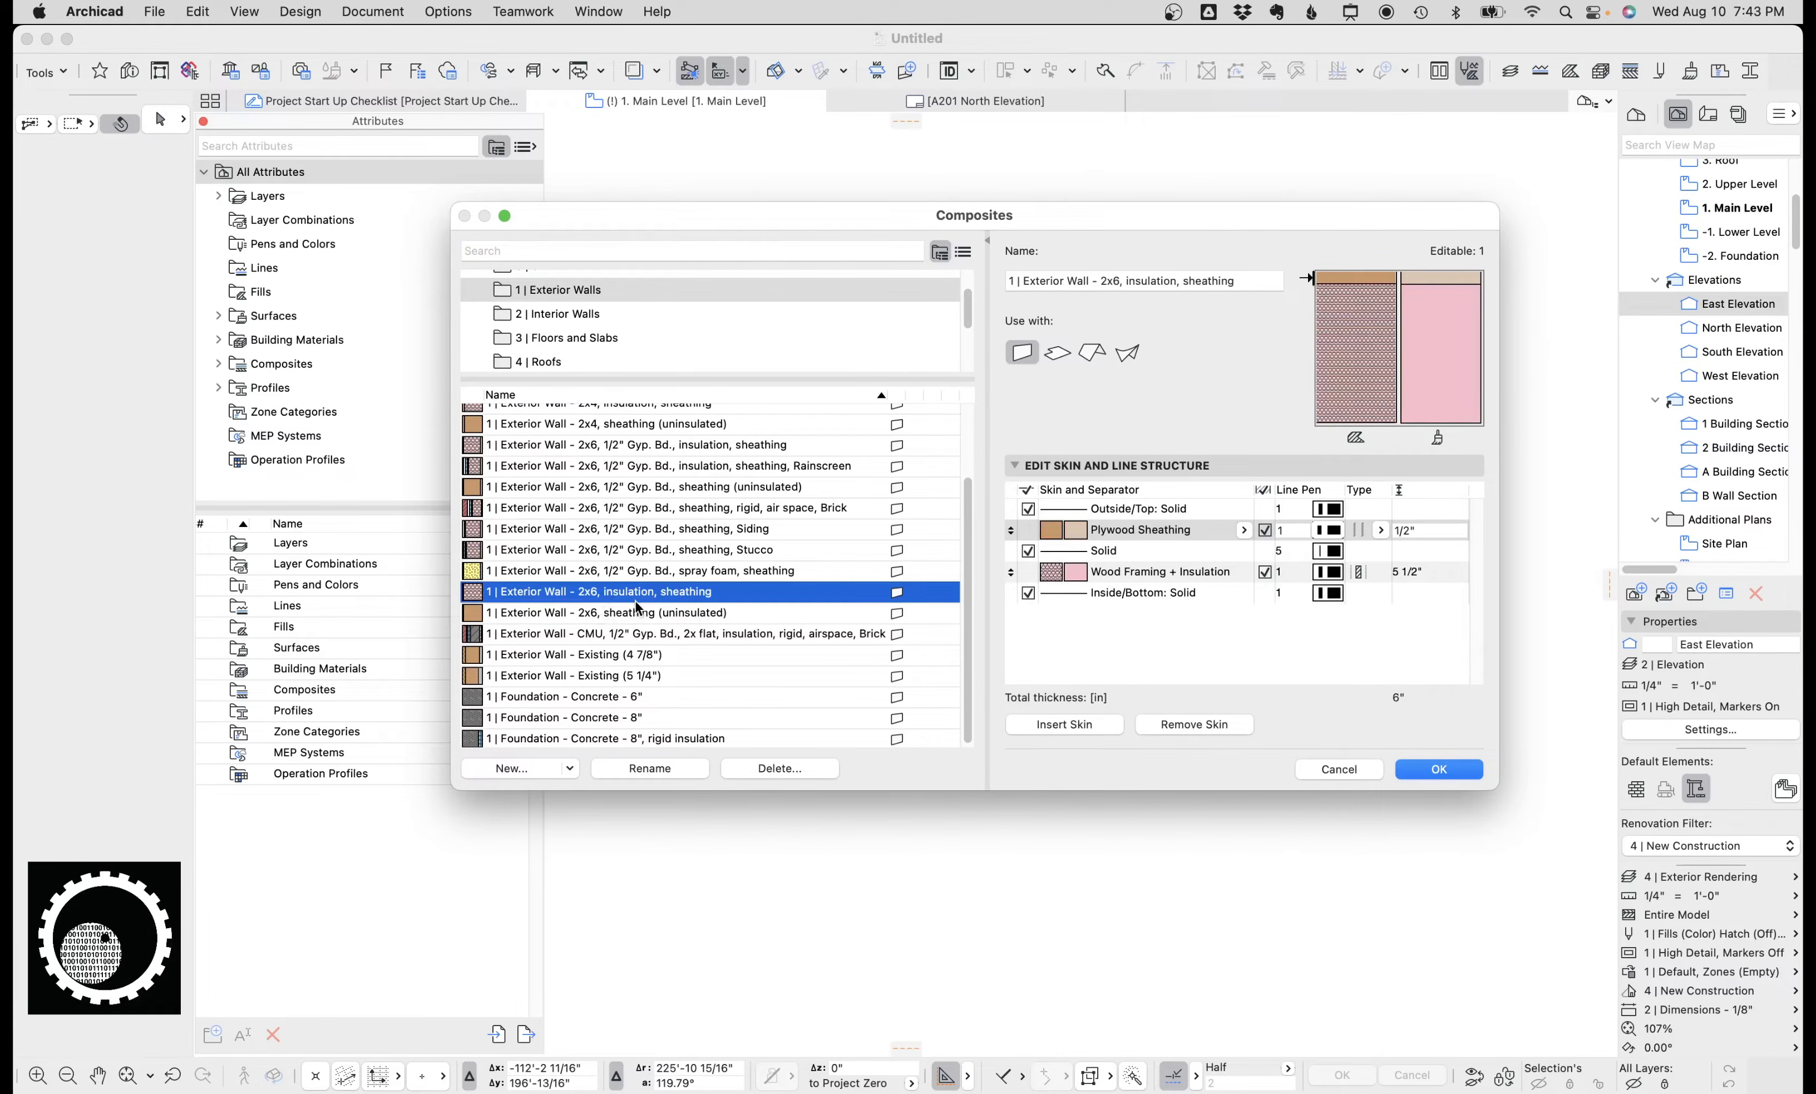
left_click(635, 551)
left_click(648, 509)
left_click(667, 468)
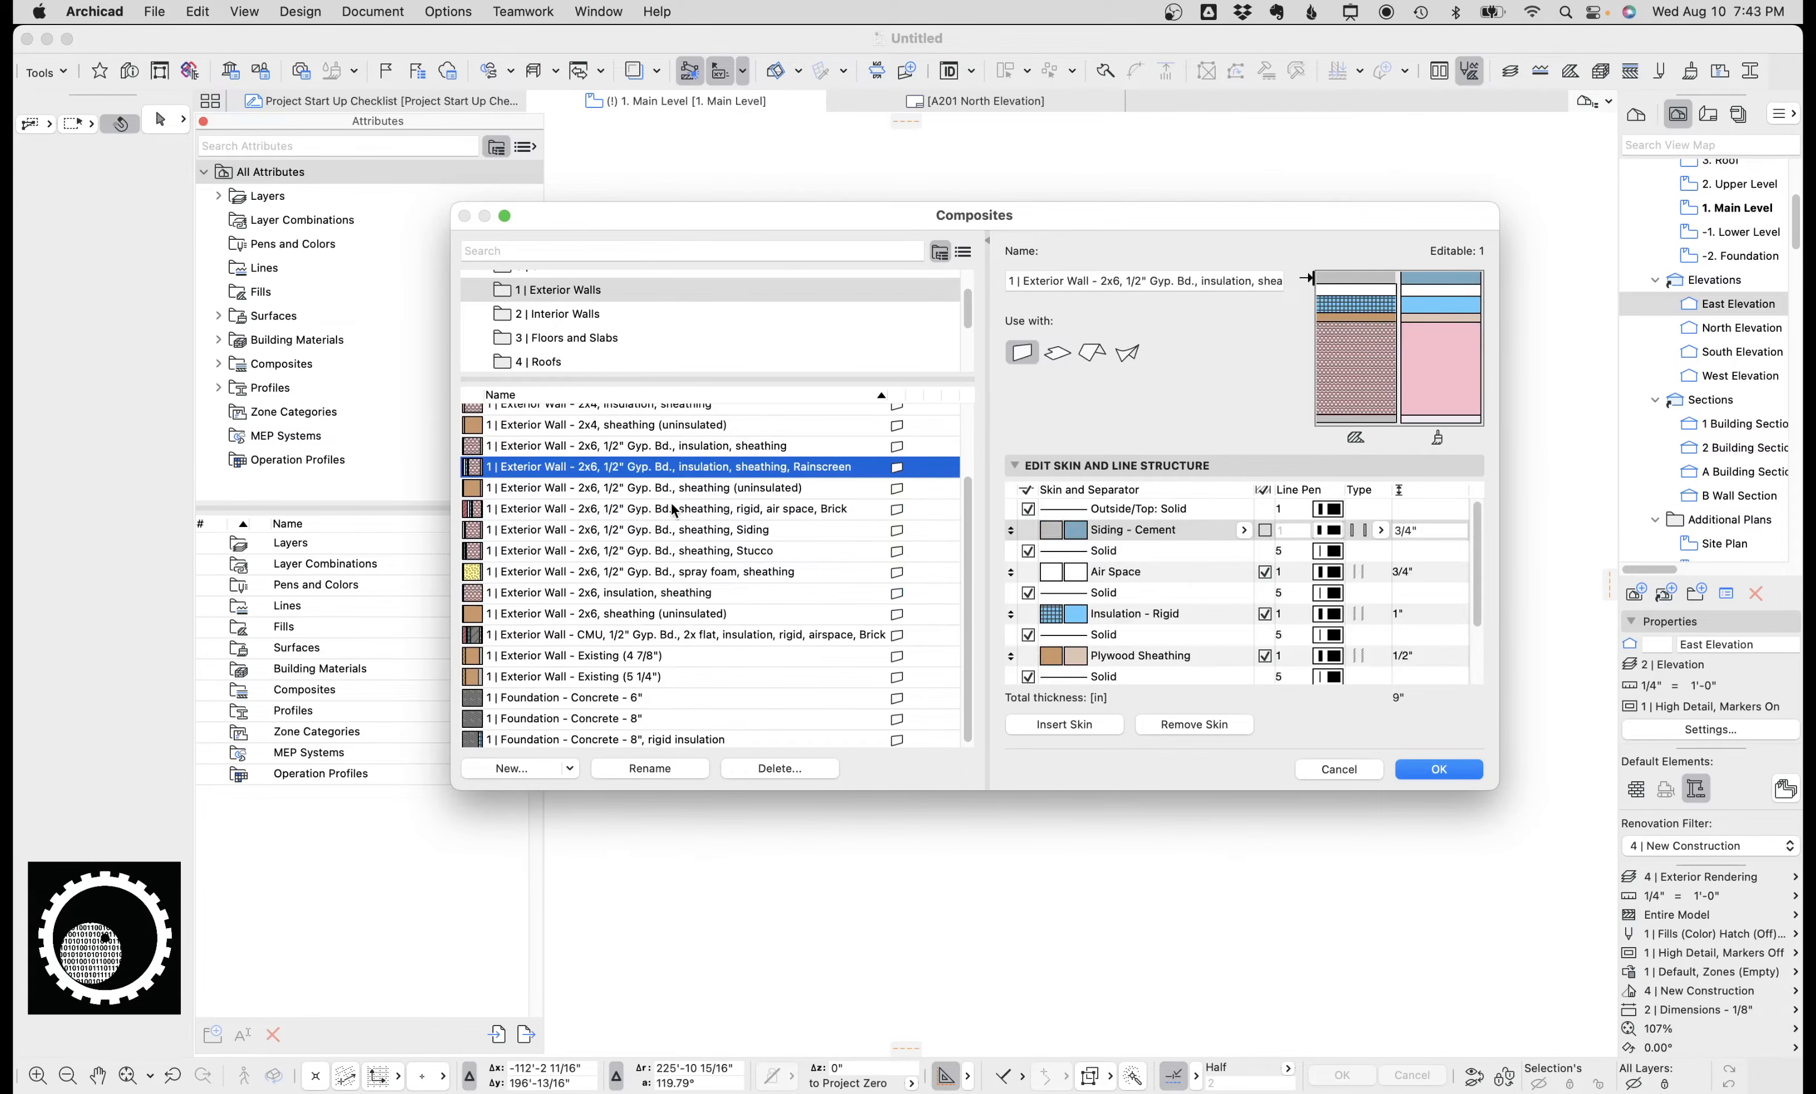
scroll(669, 520, "up", 3)
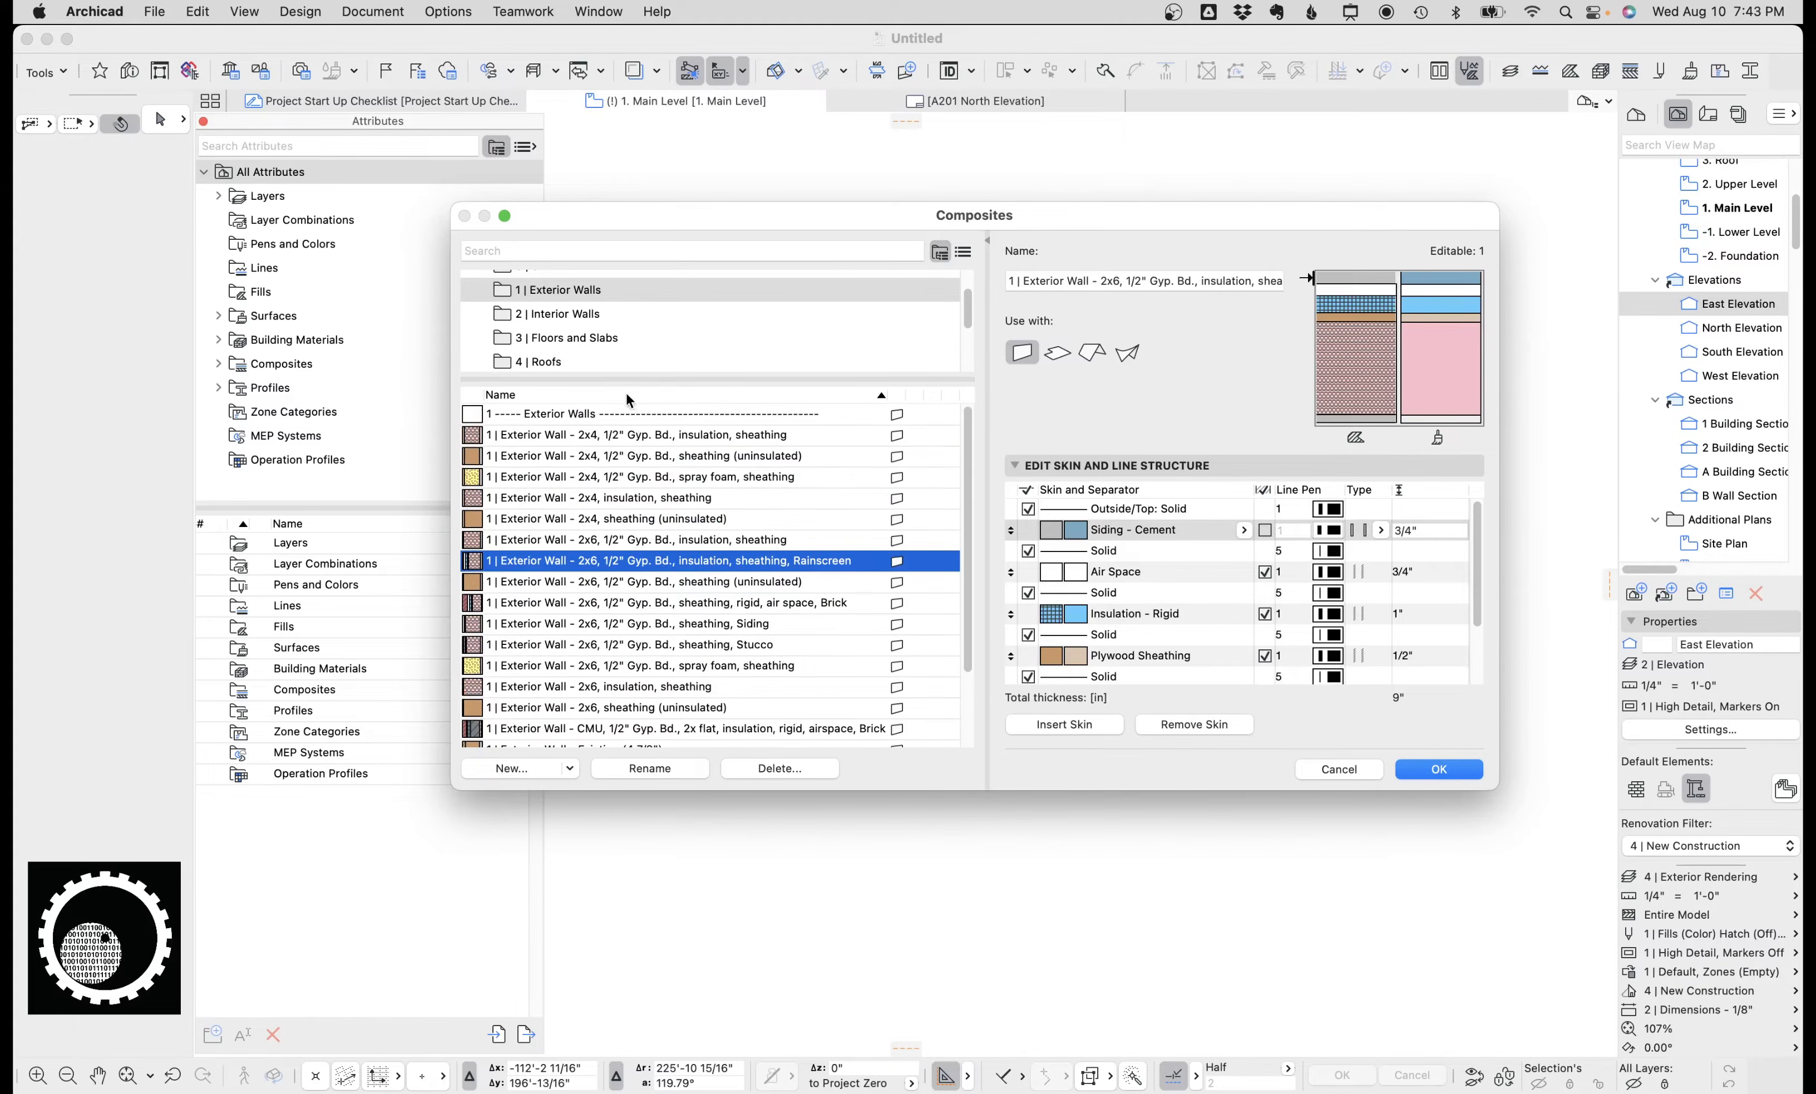
left_click_drag(708, 380, 710, 437)
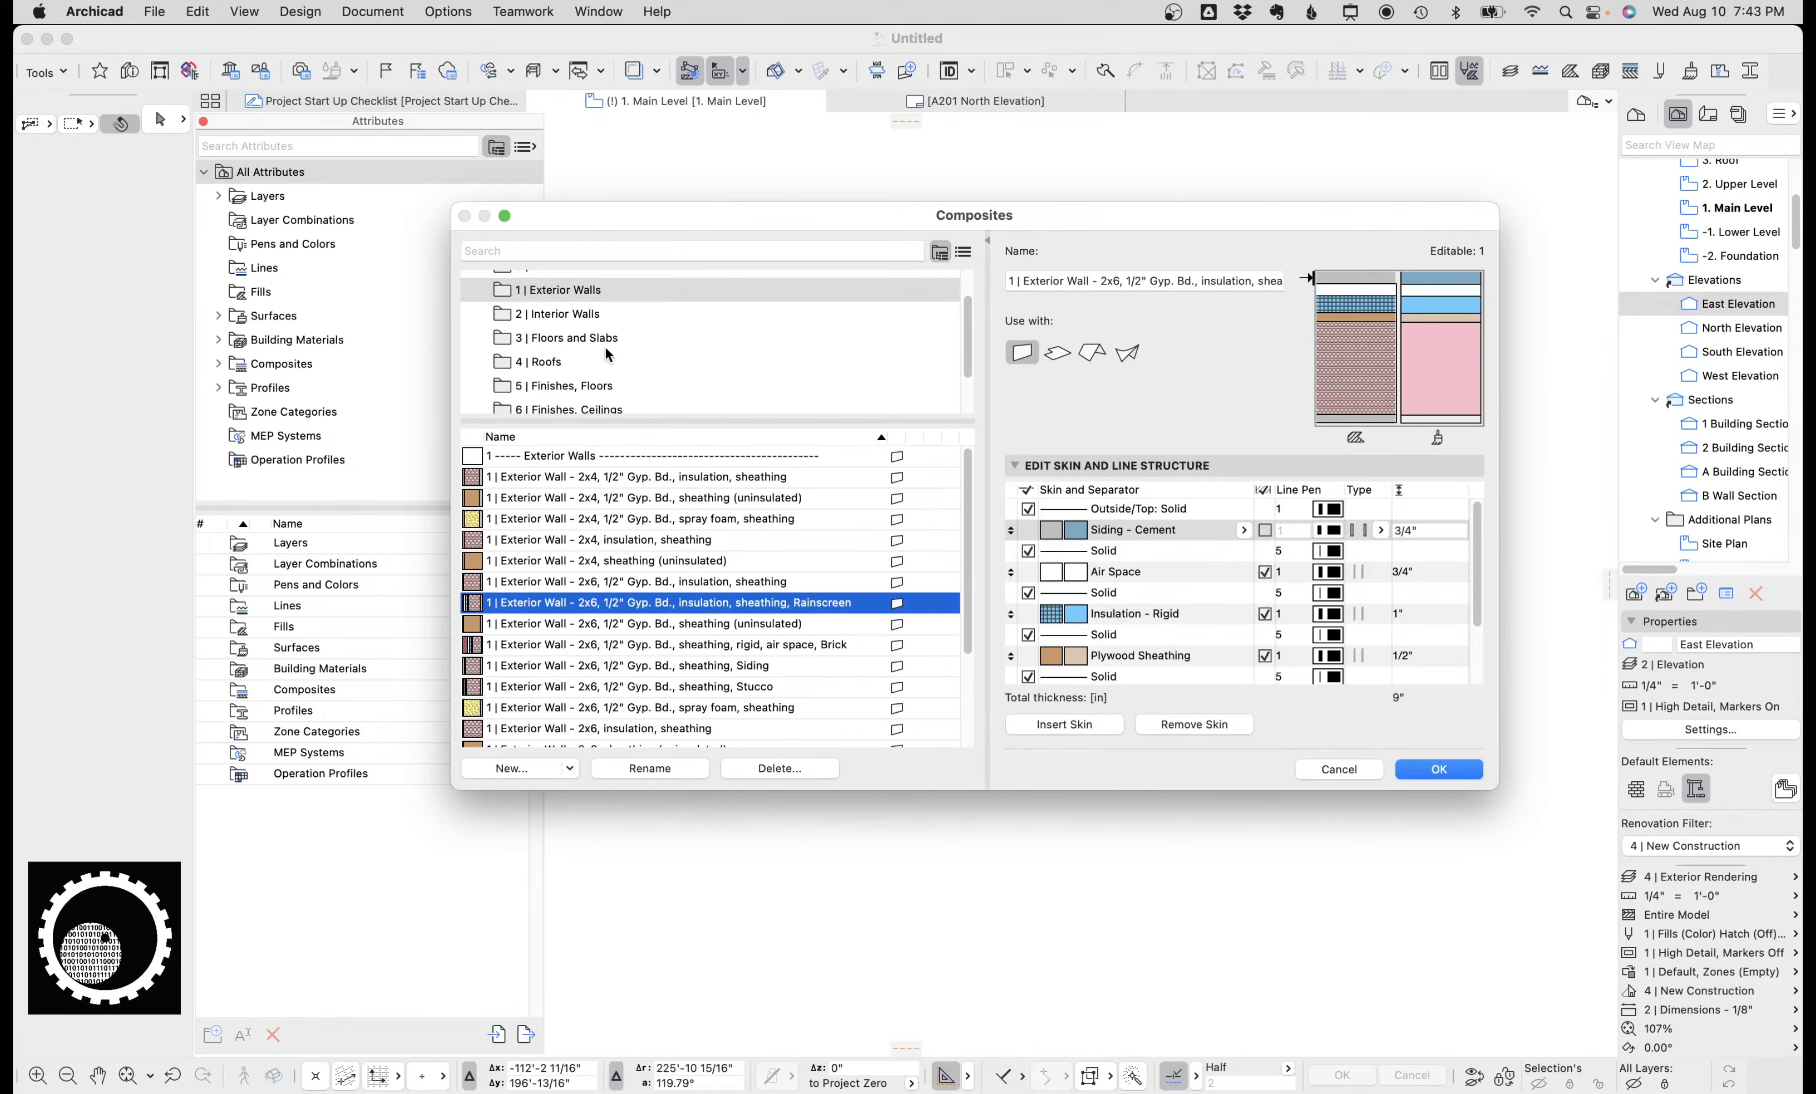
left_click(594, 315)
left_click(621, 609)
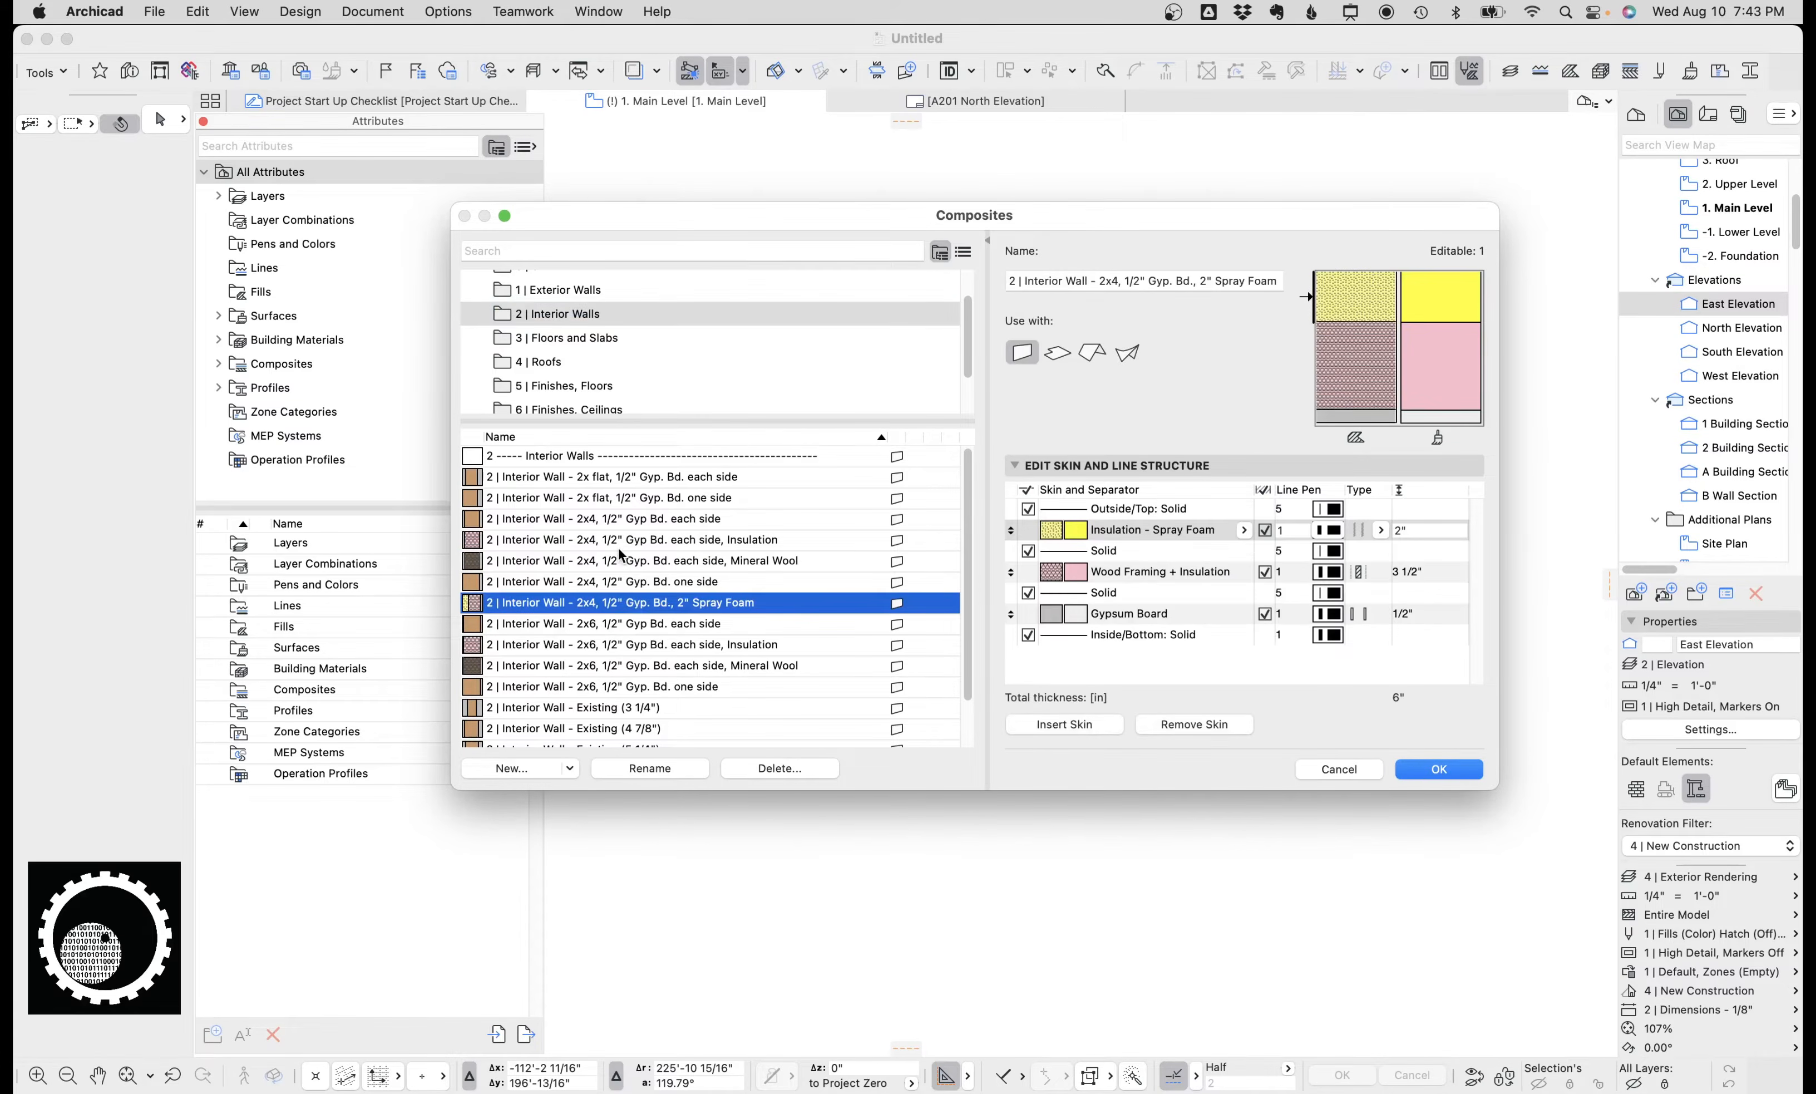
scroll(622, 557, "down", 1)
left_click(628, 608)
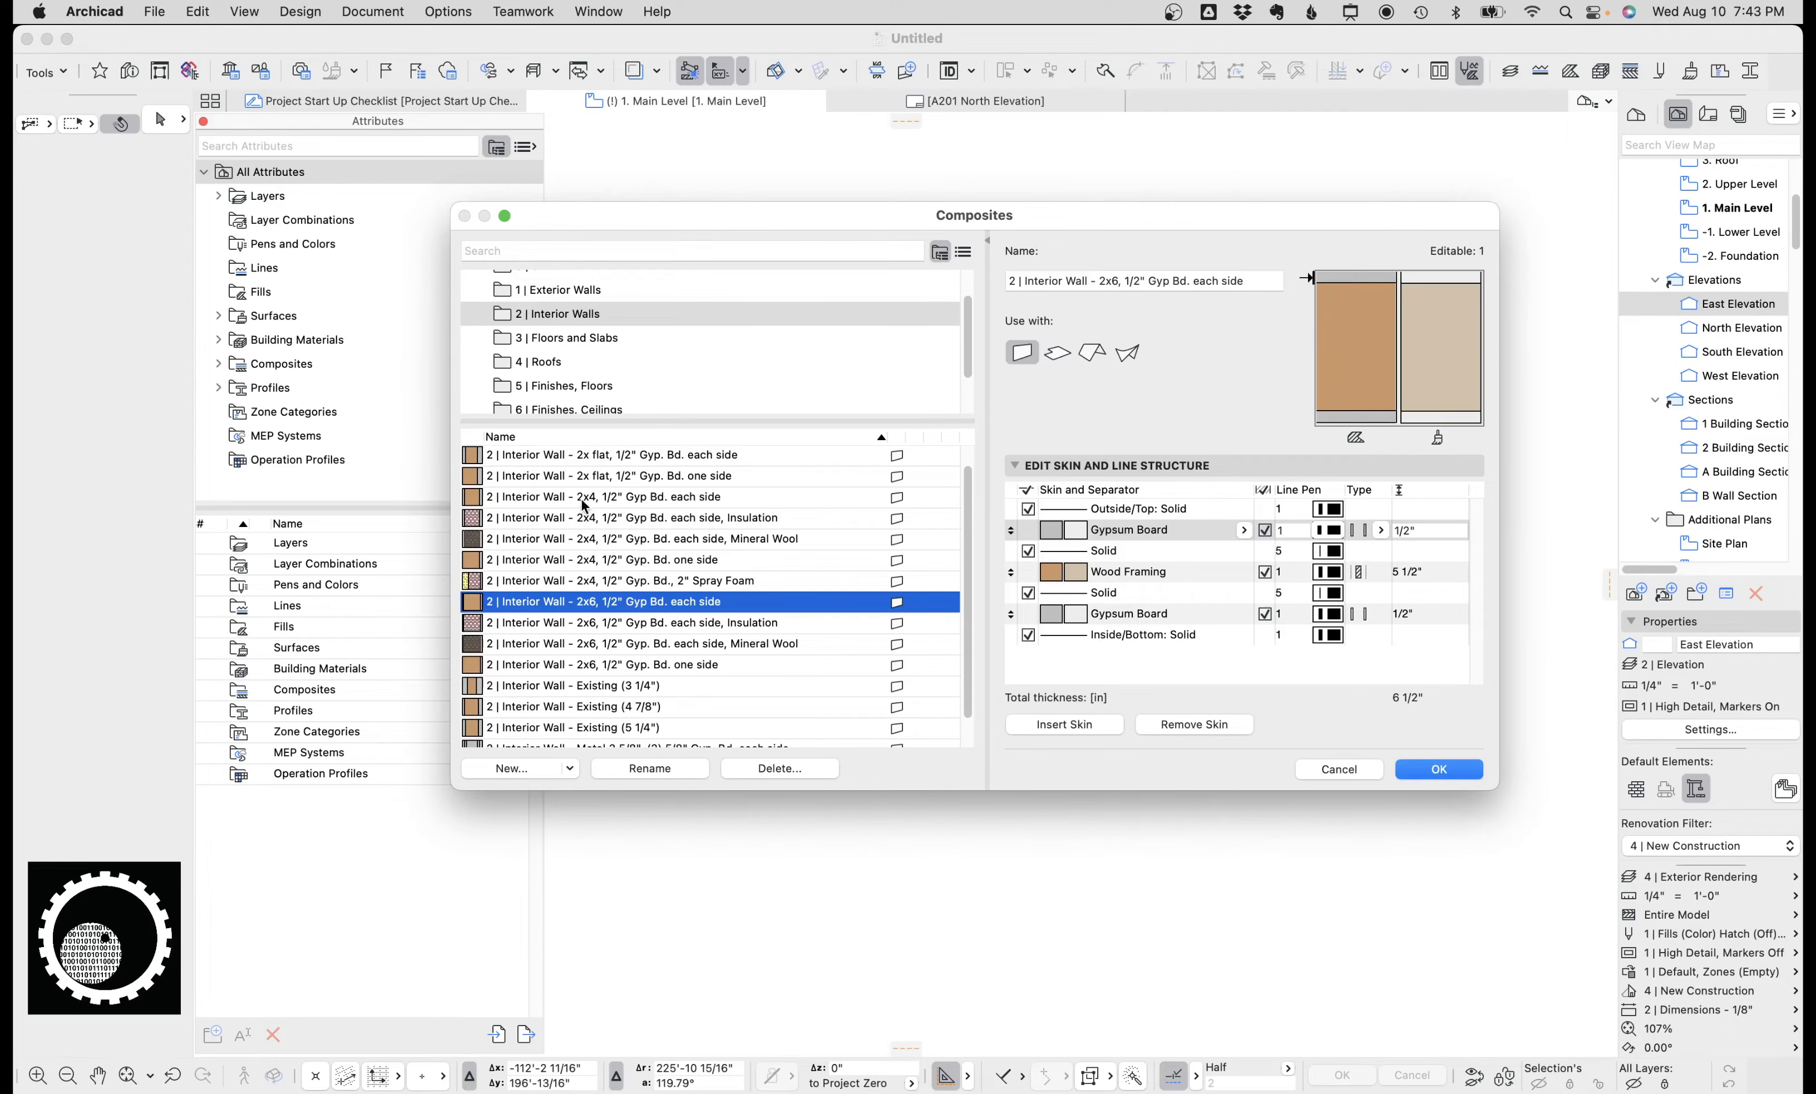
left_click(1339, 770)
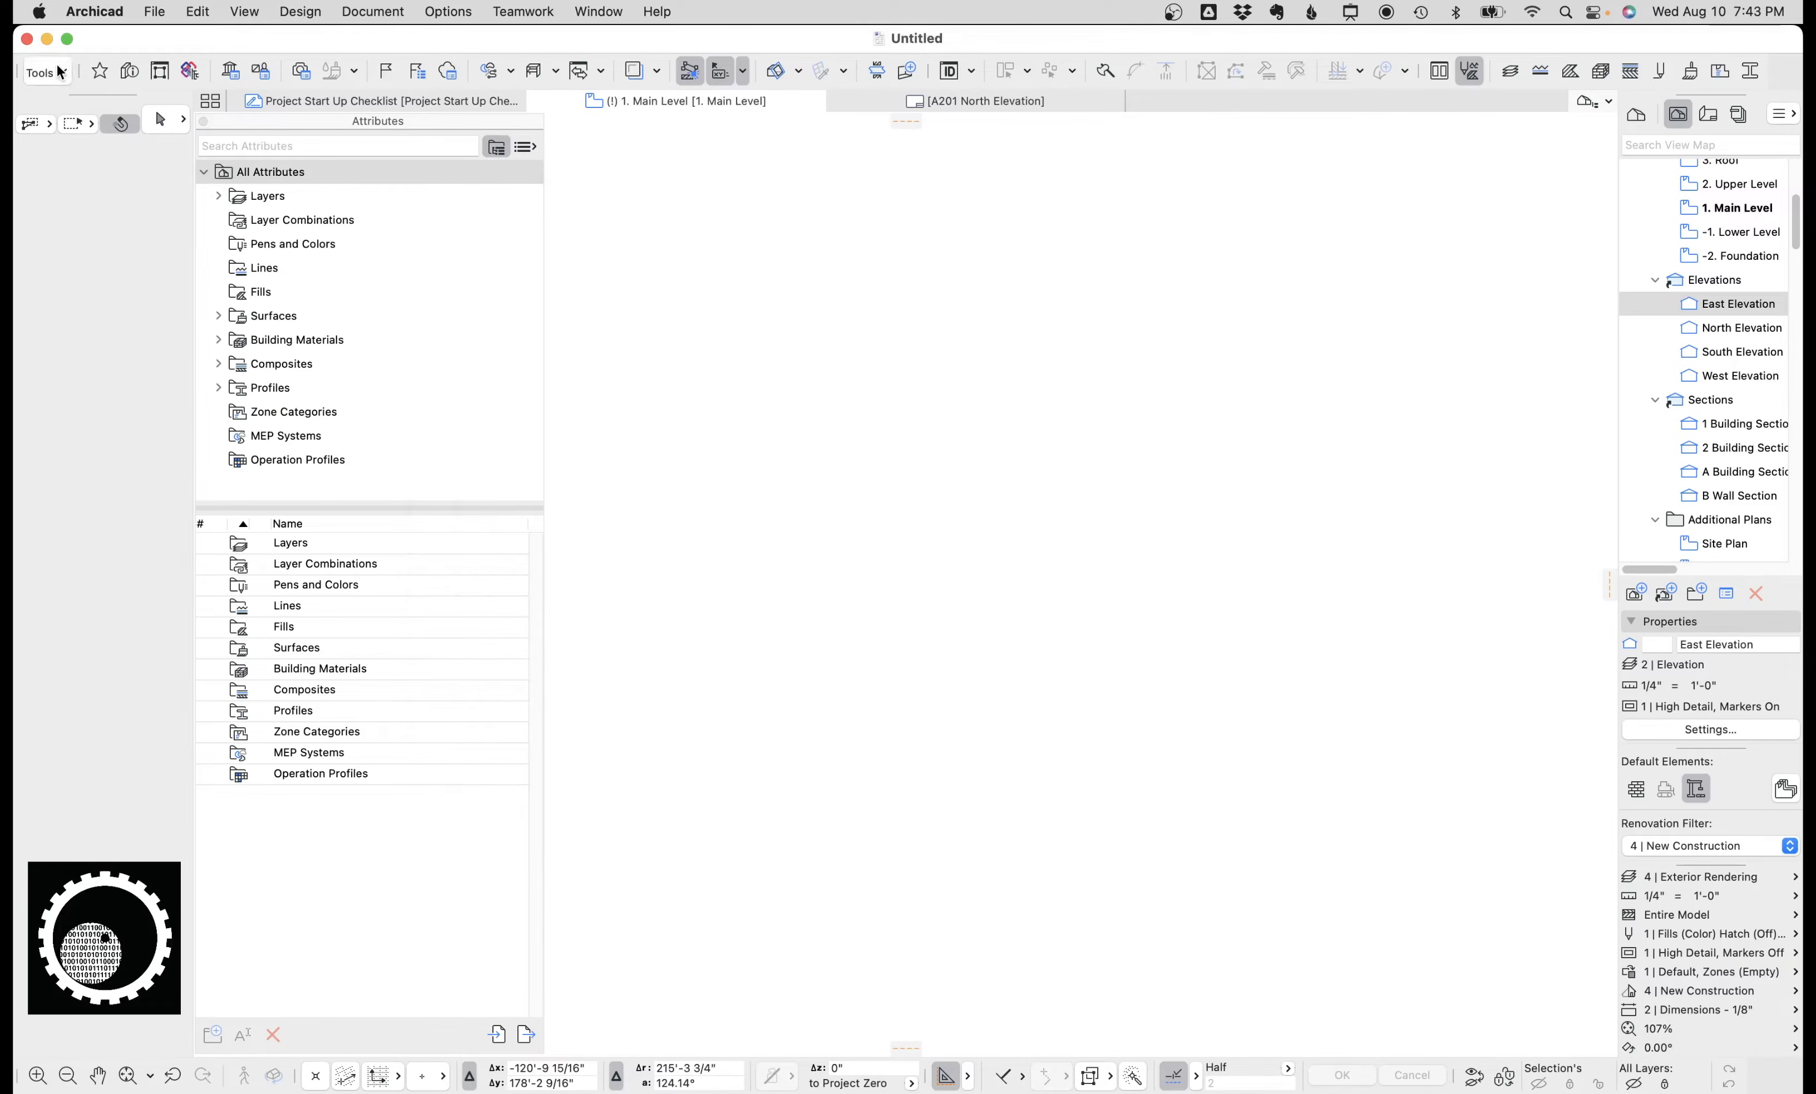
Activate the Wall tool and set its composite to the 2x6 exterior wall with insulation, sheathing and rainscreen.
left_click(46, 71)
left_click(103, 145)
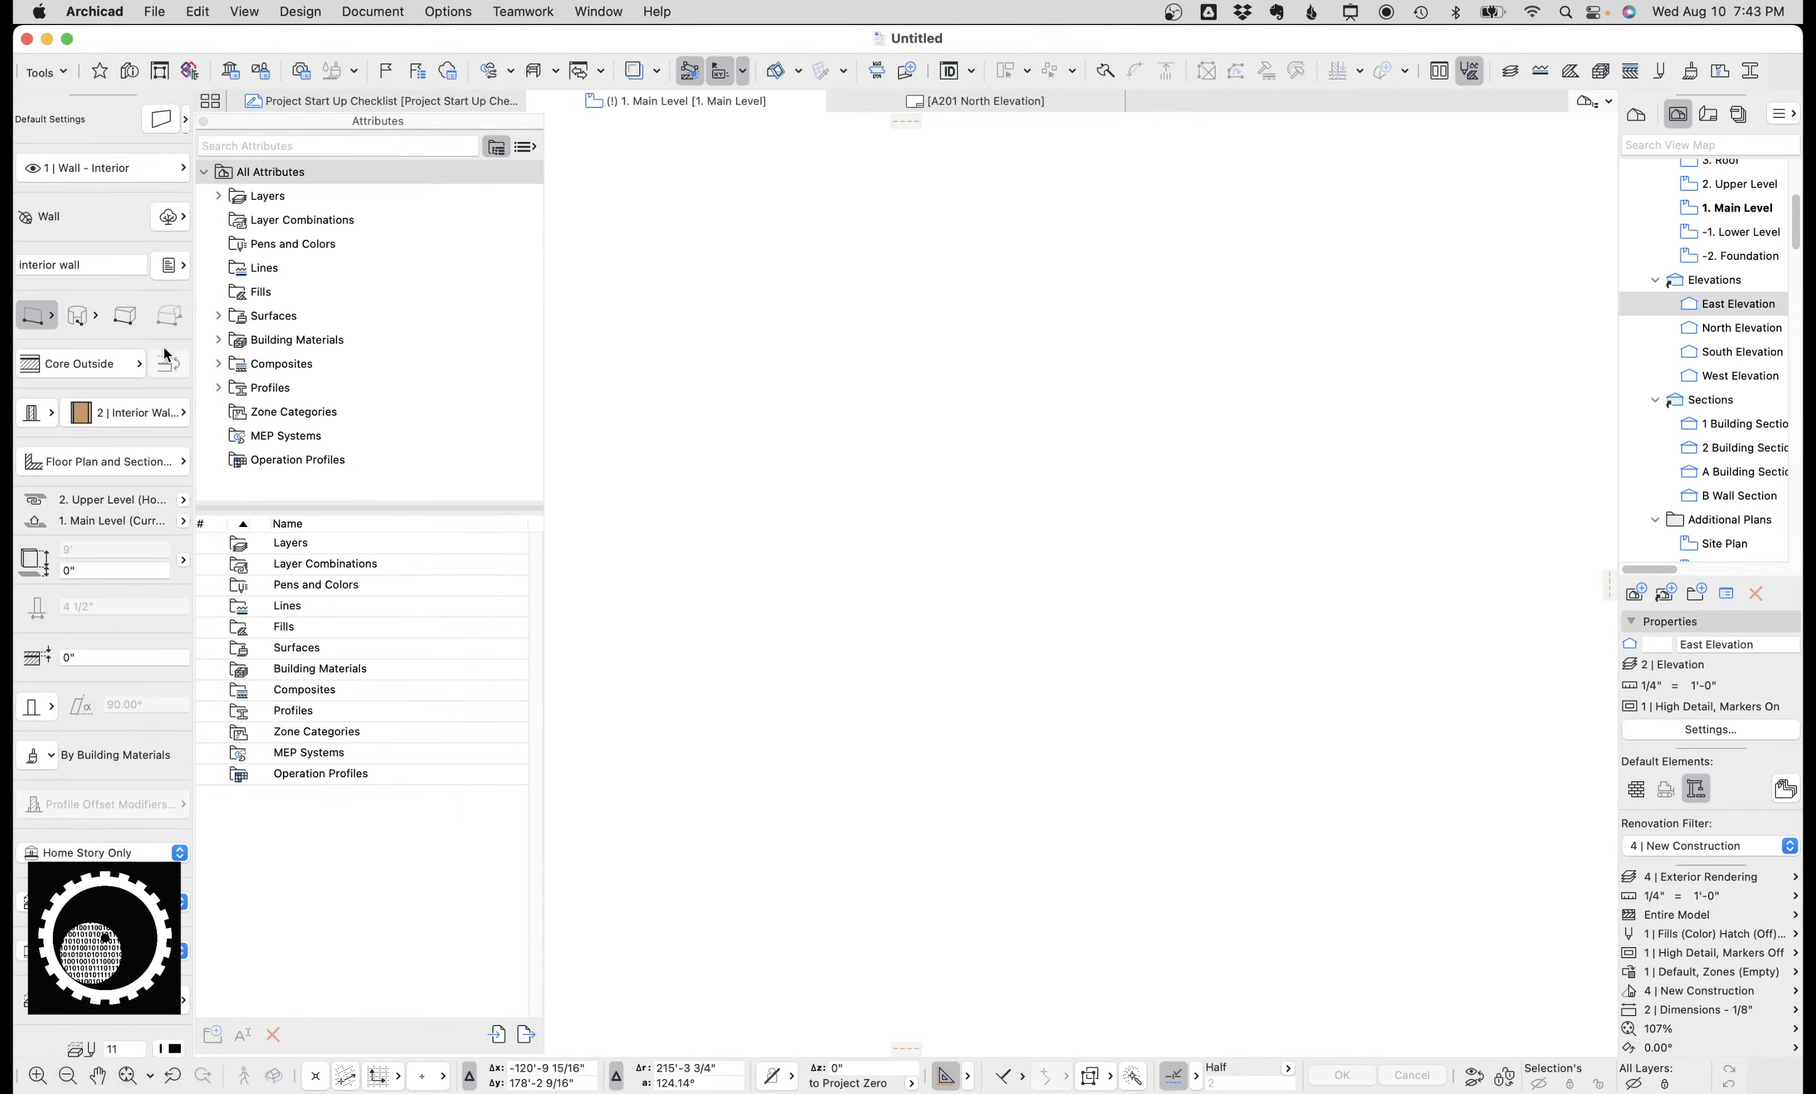
left_click(140, 412)
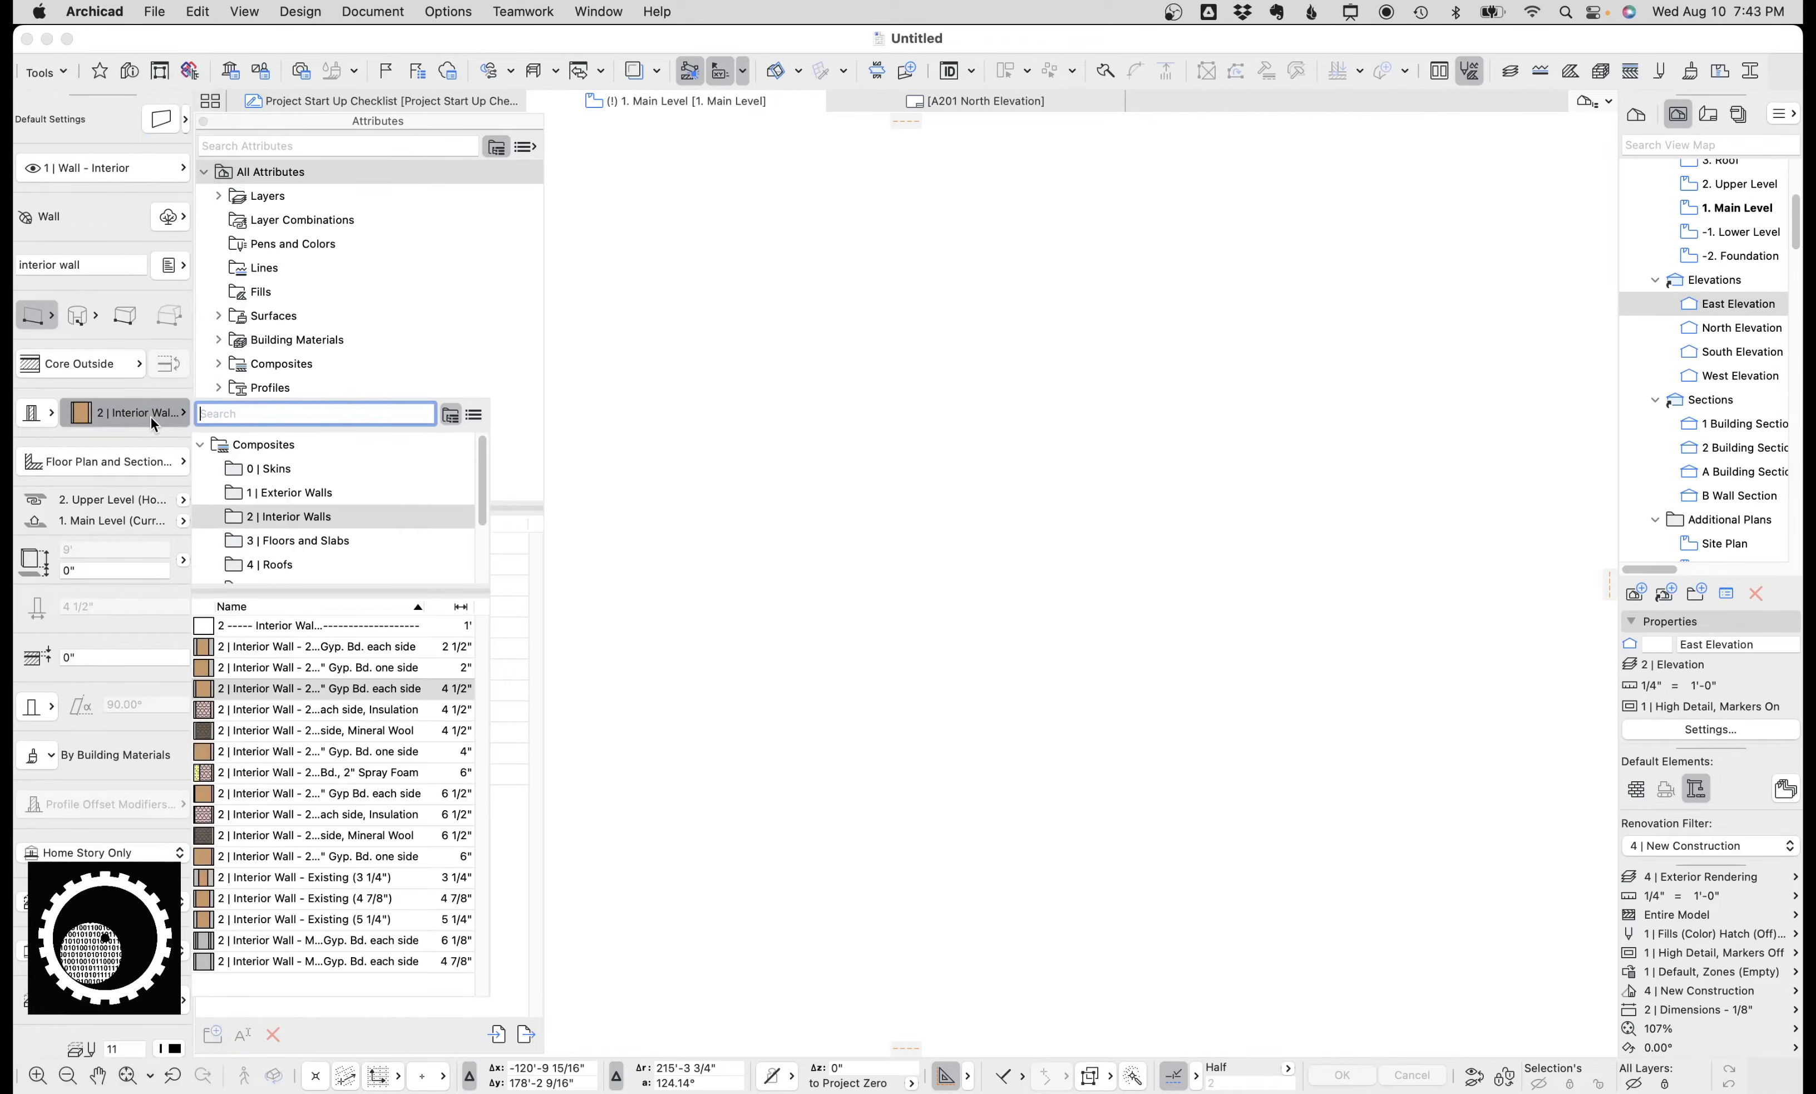
left_click(287, 492)
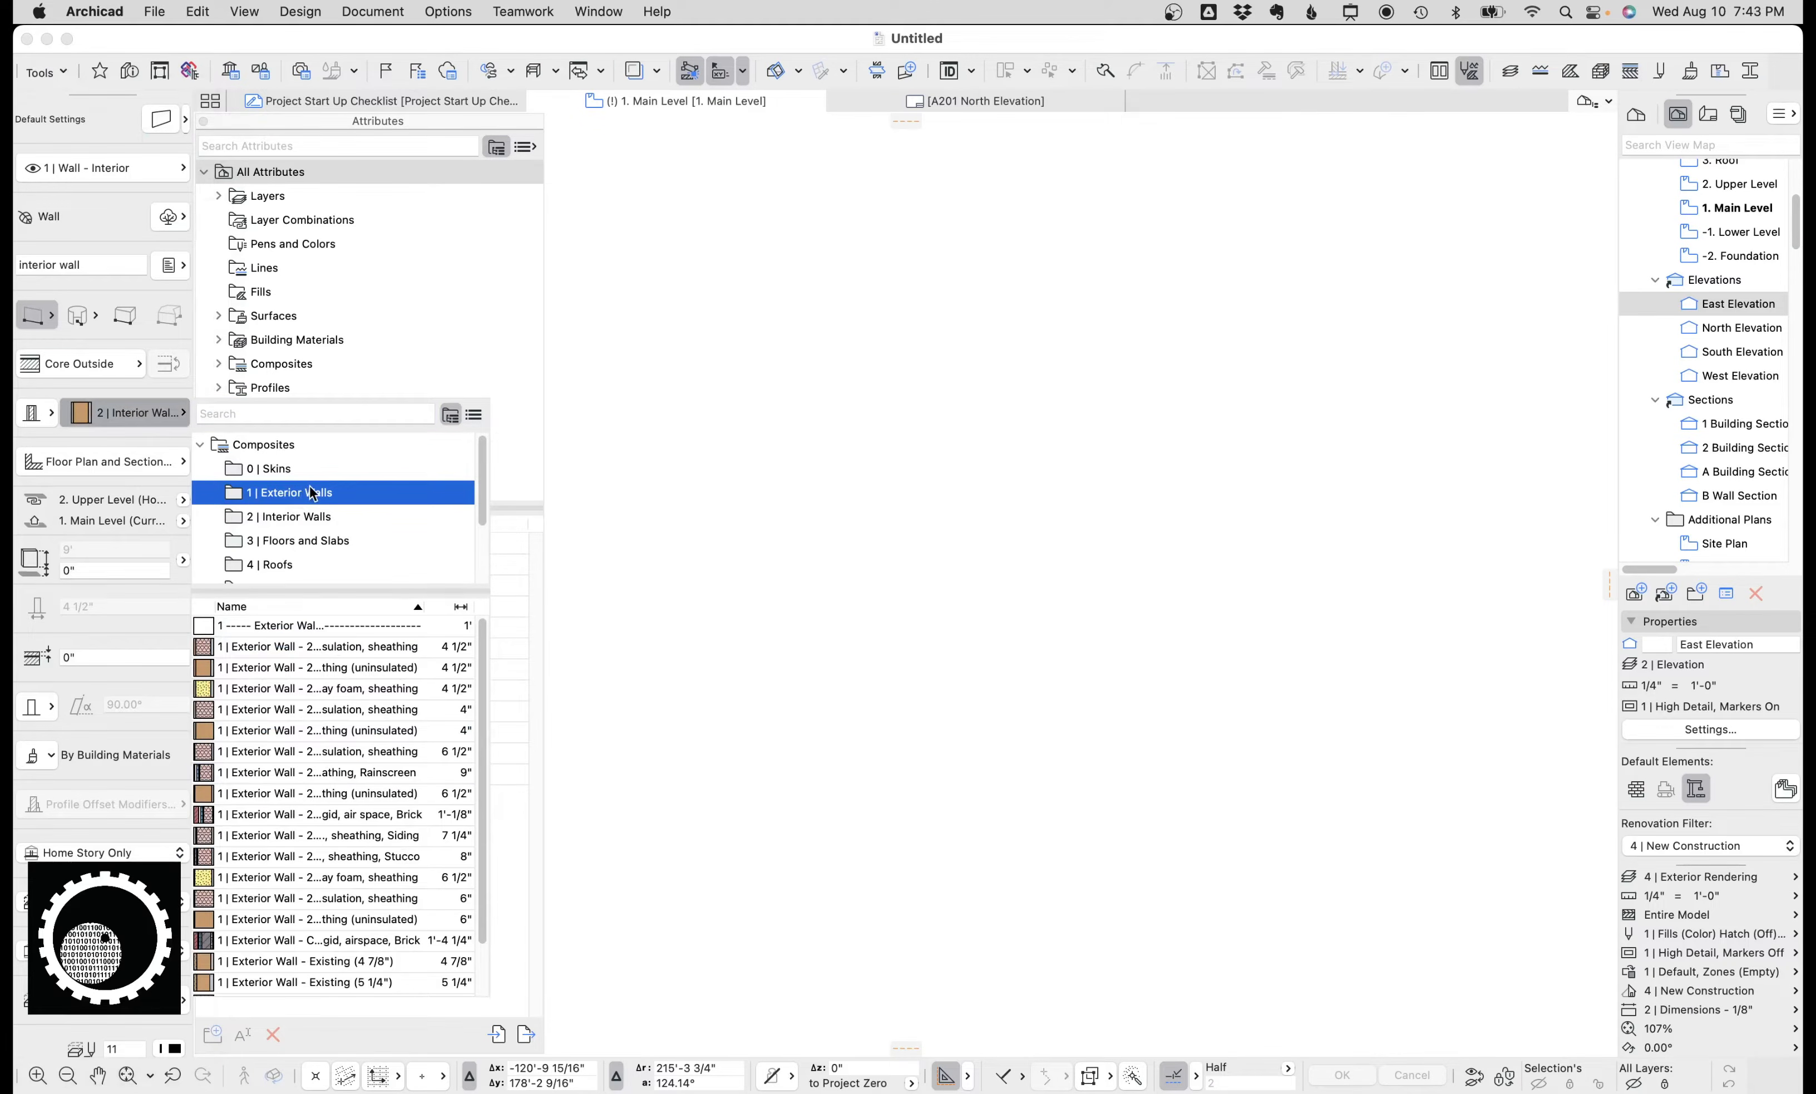
scroll(339, 738, "down", 3)
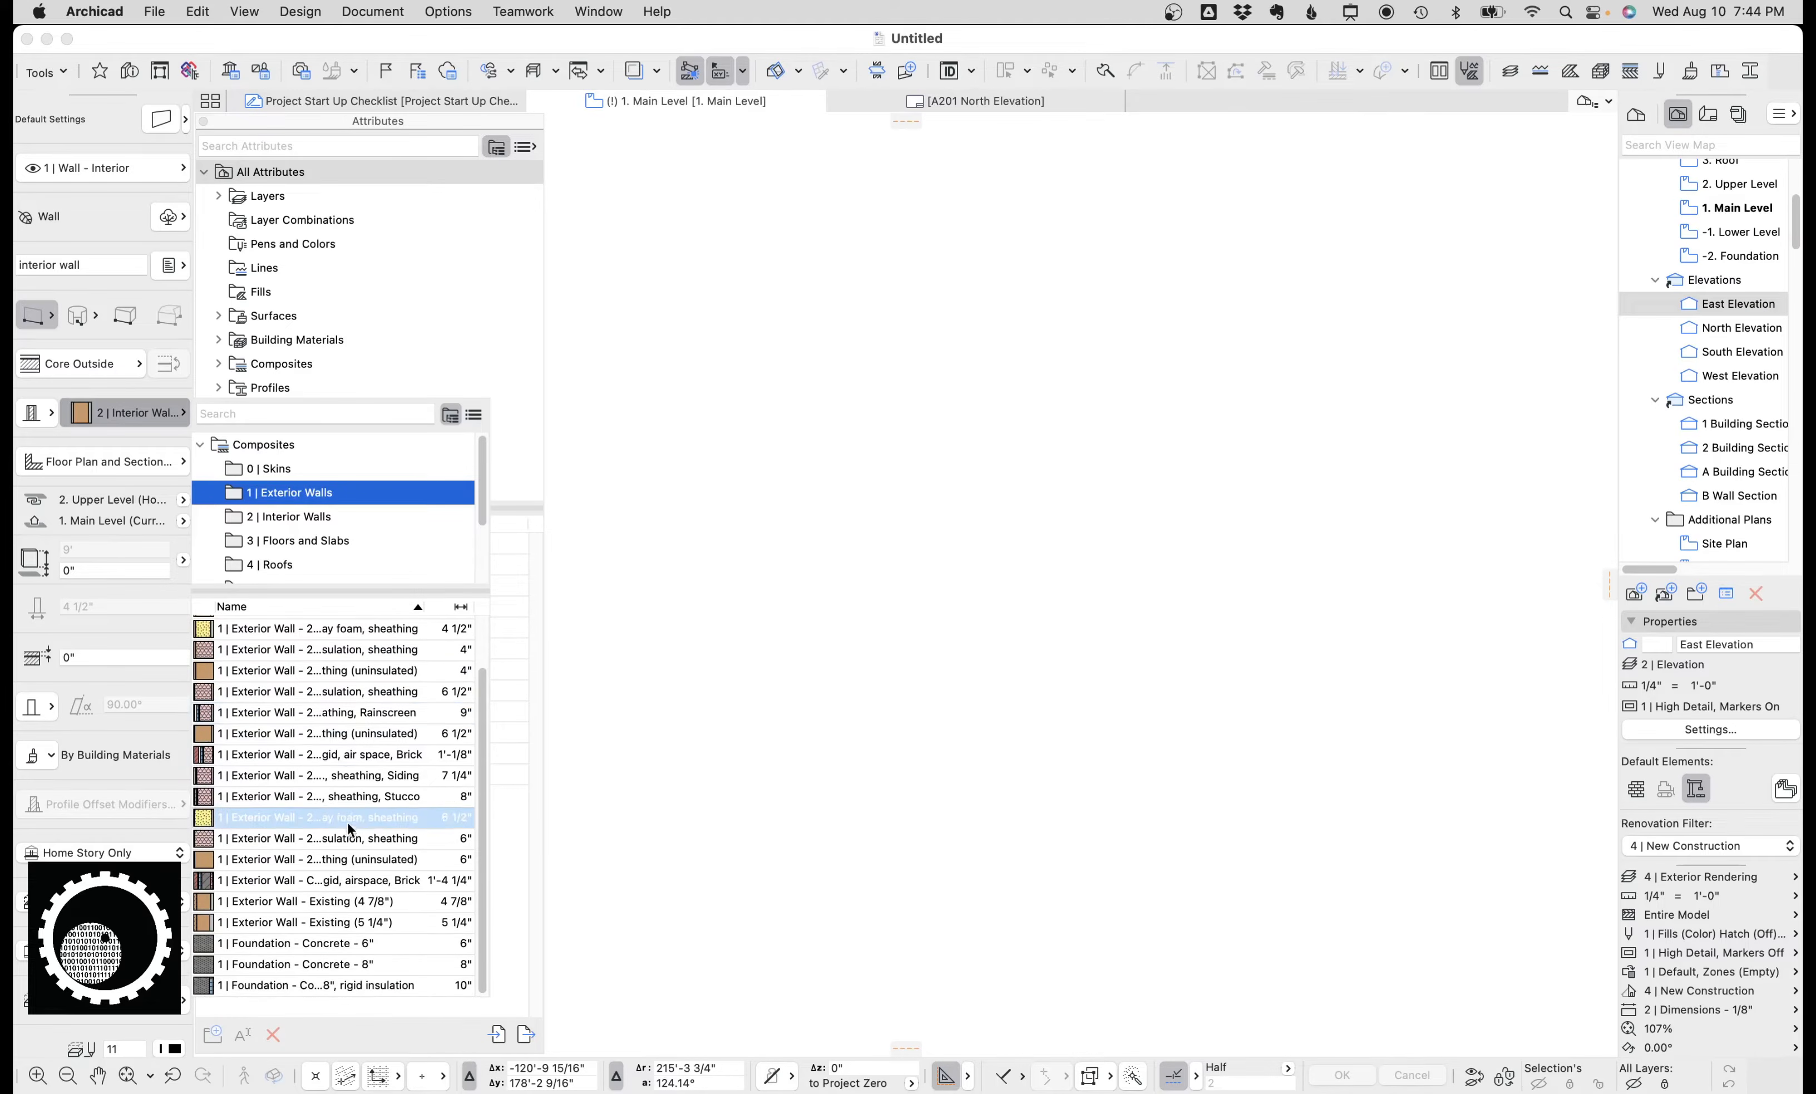
left_click(339, 720)
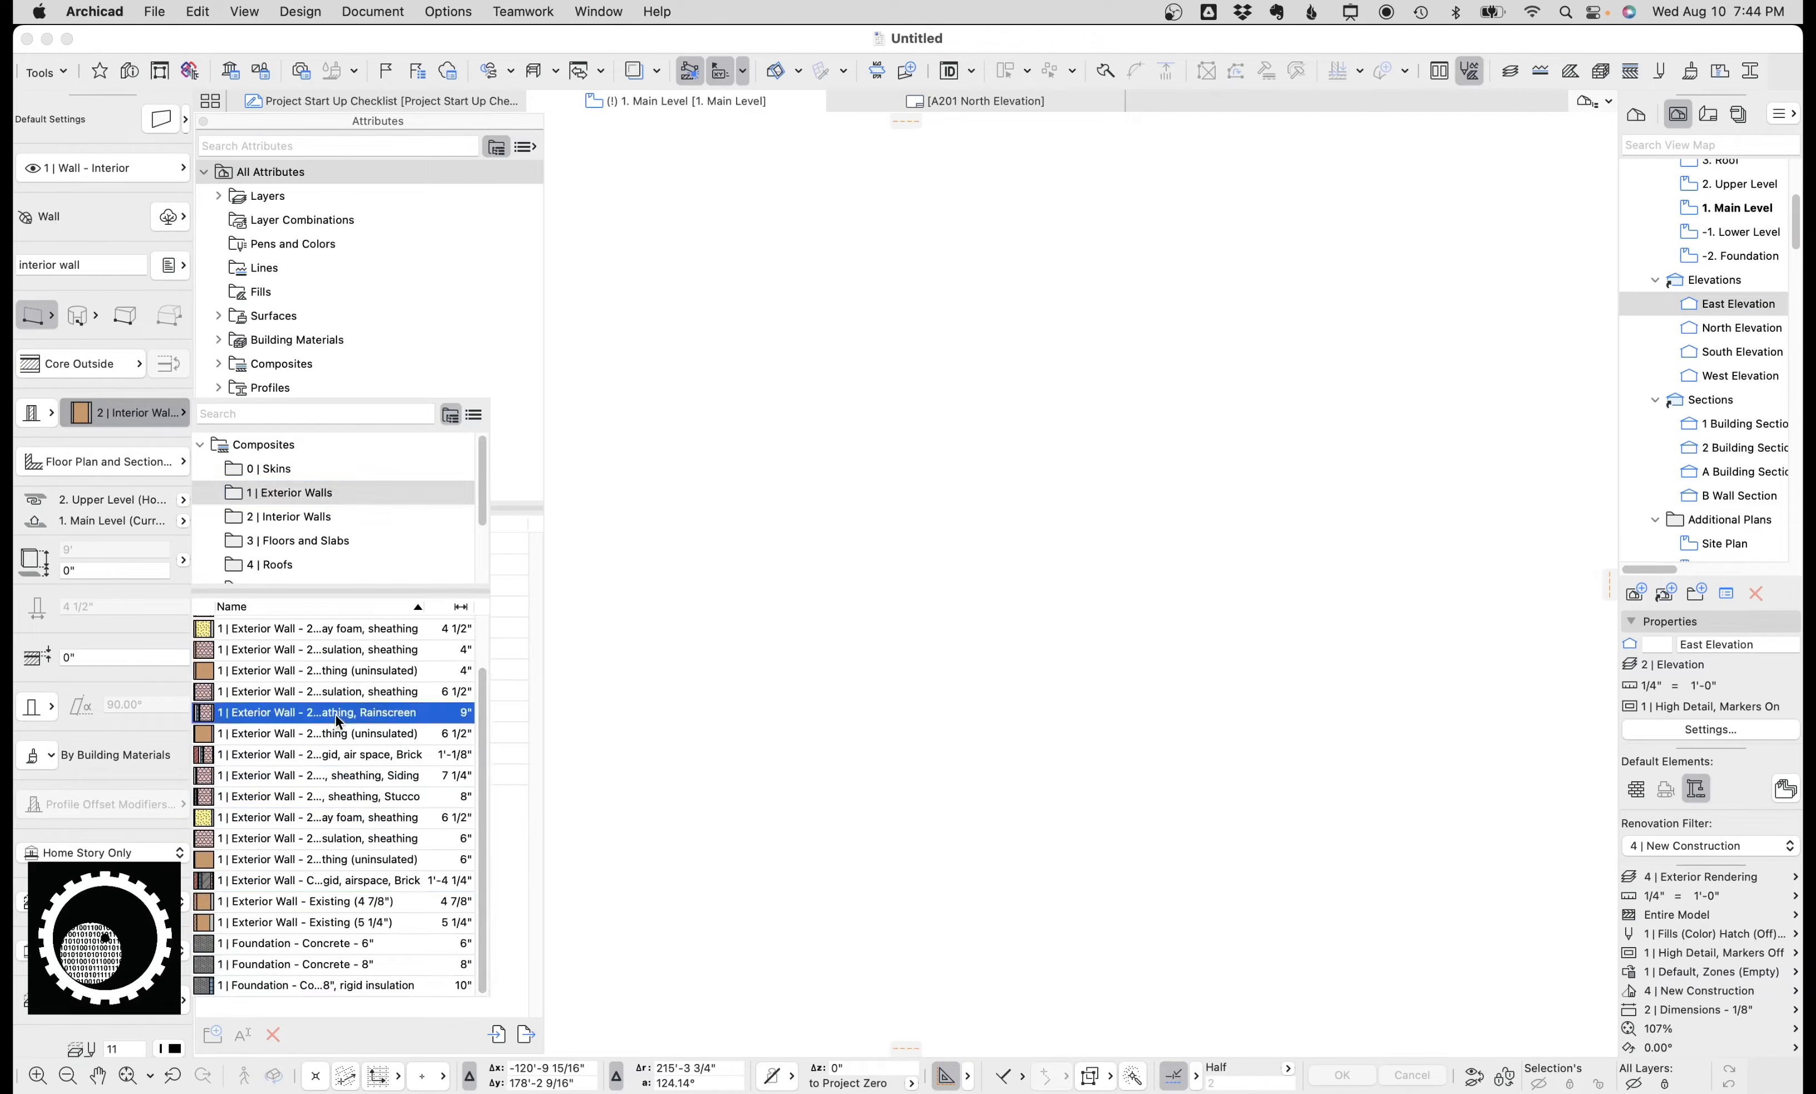
left_click(140, 413)
left_click(341, 770)
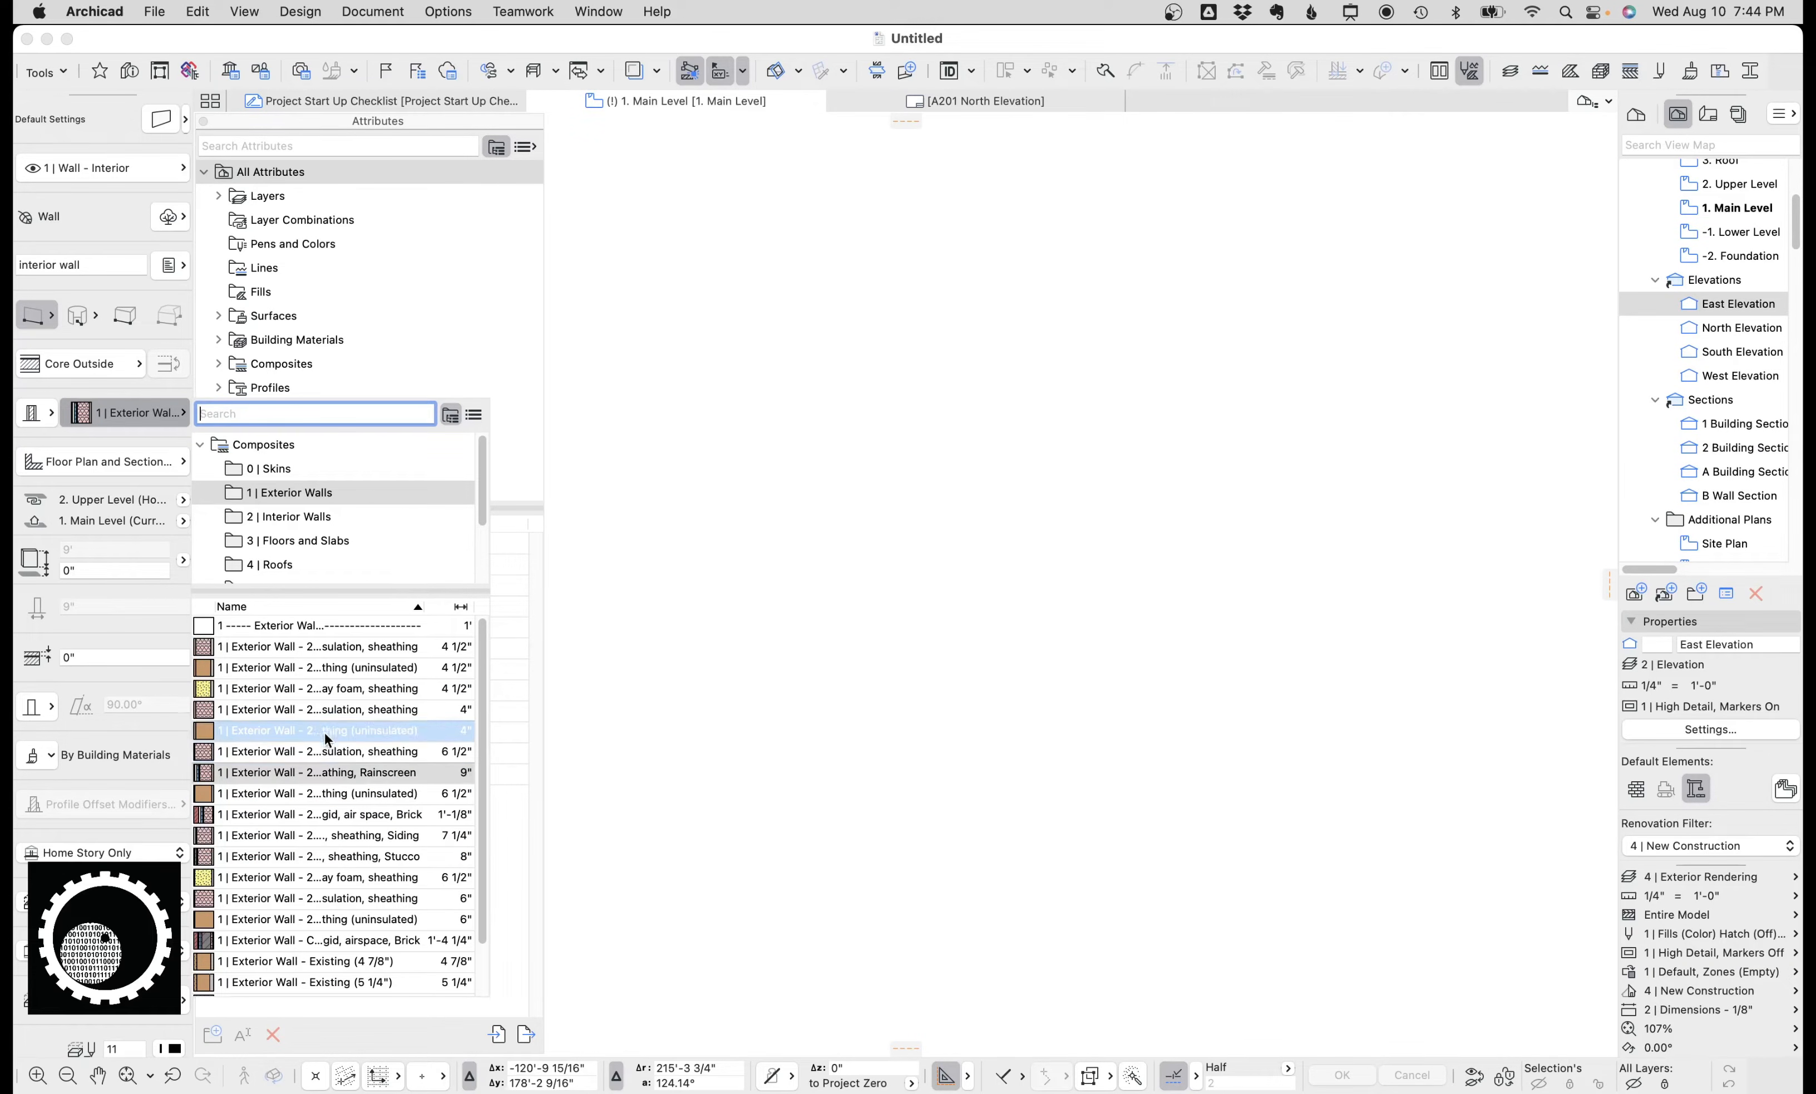
left_click(148, 93)
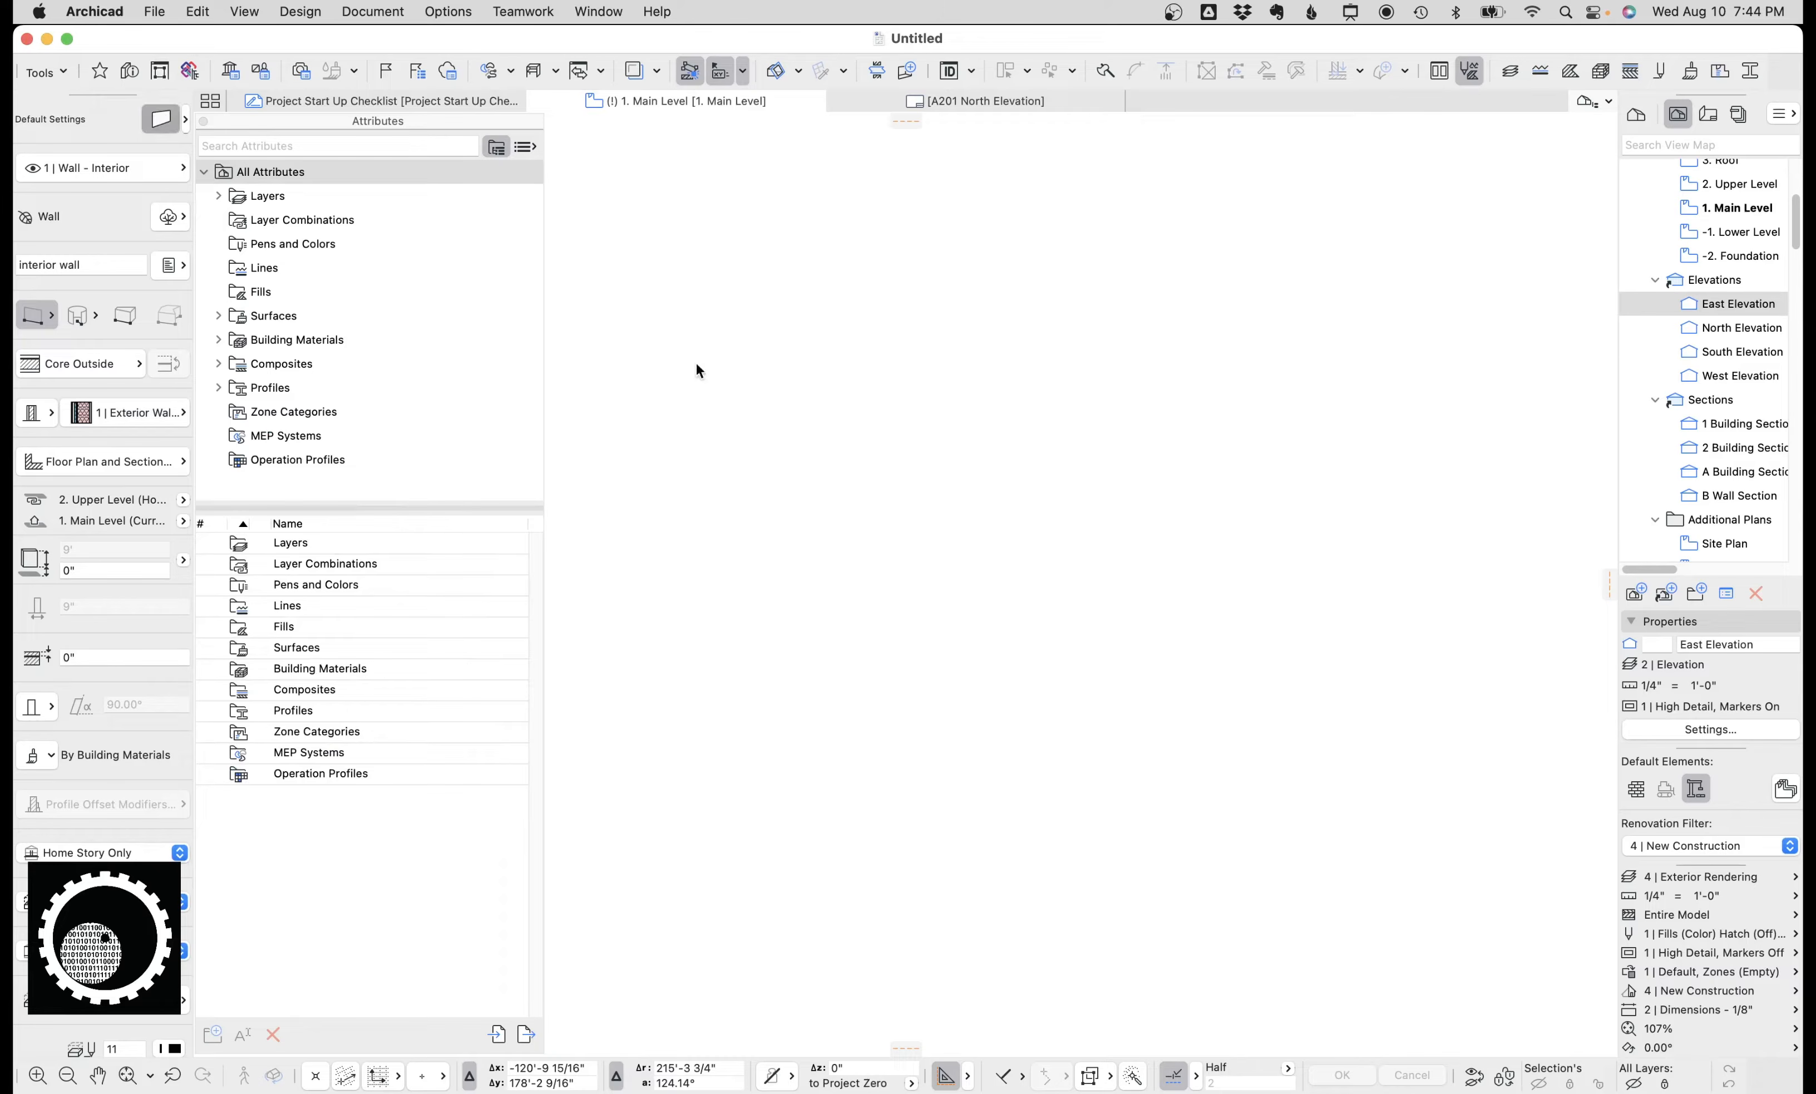
Open the Wall default settings and browse the composite list, then cancel the dialog.
key("super+t")
left_click(989, 247)
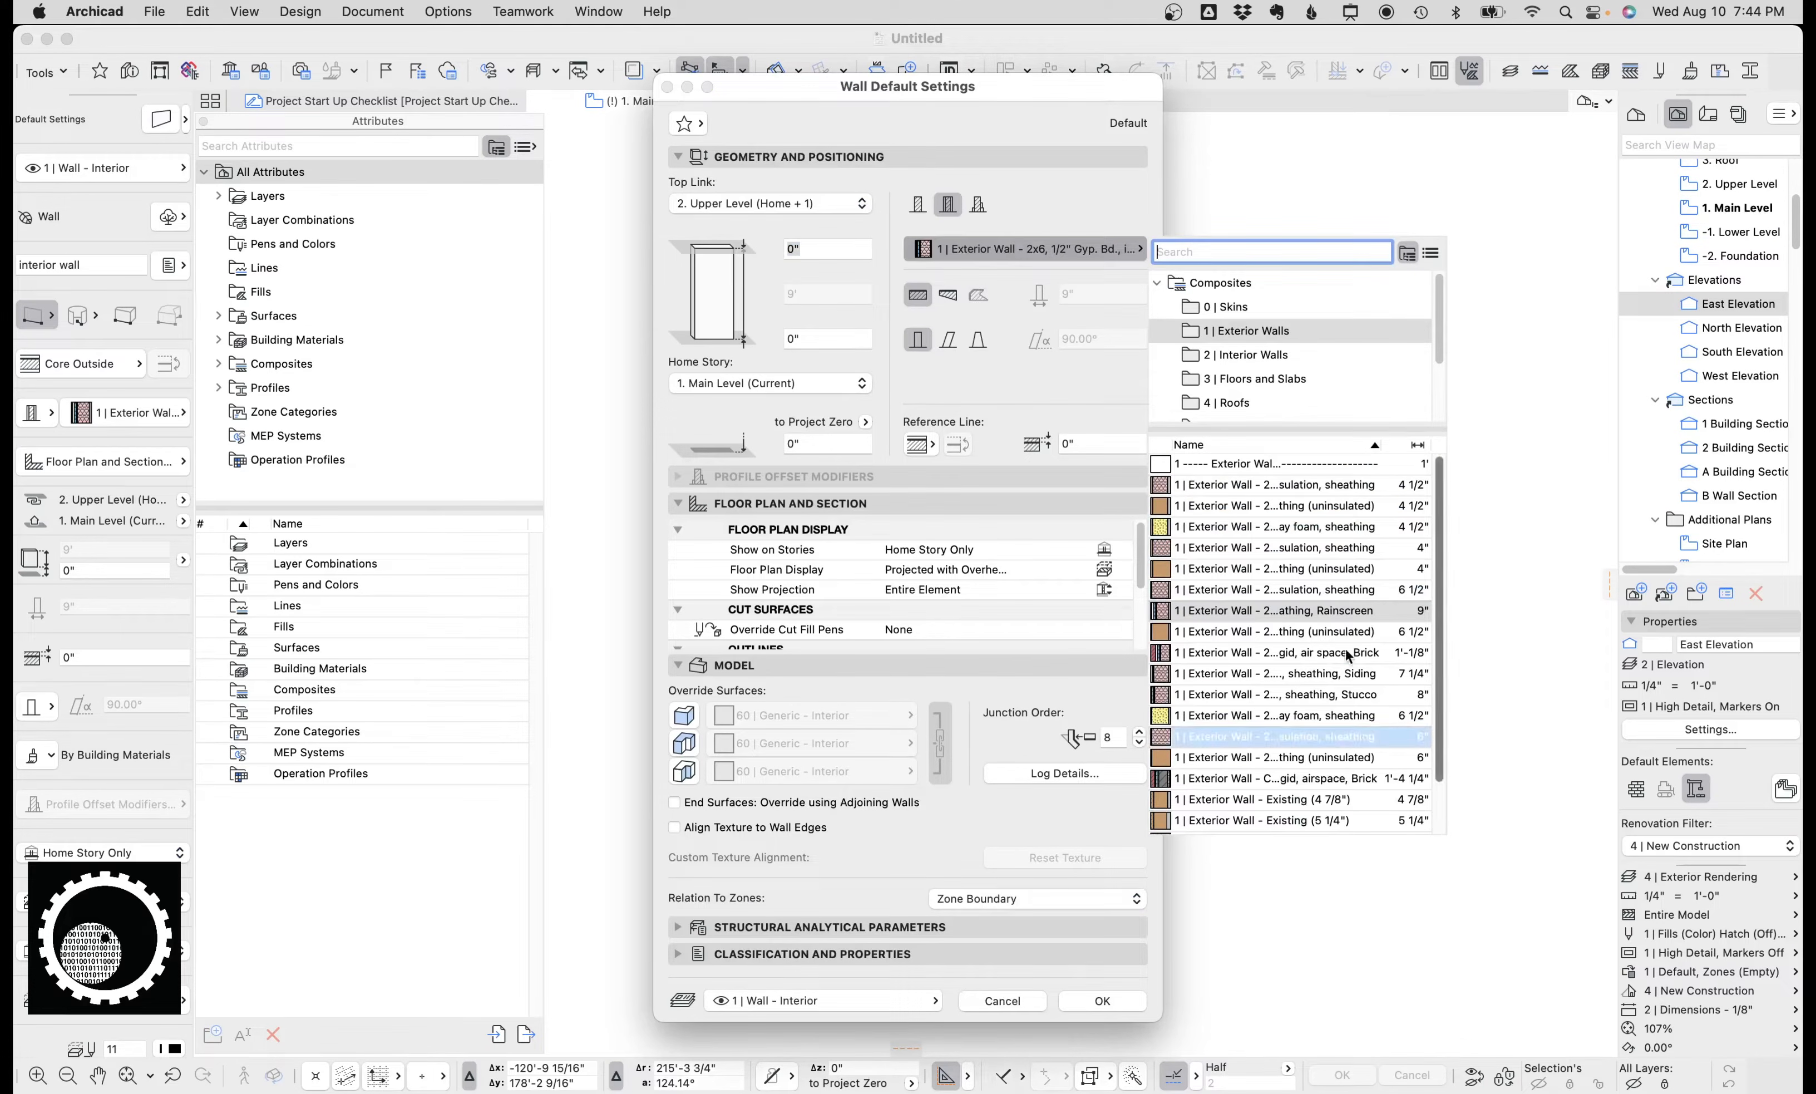
scroll(1313, 529, "down", 2)
scroll(1315, 536, "down", 2)
mouse_move(1315, 661)
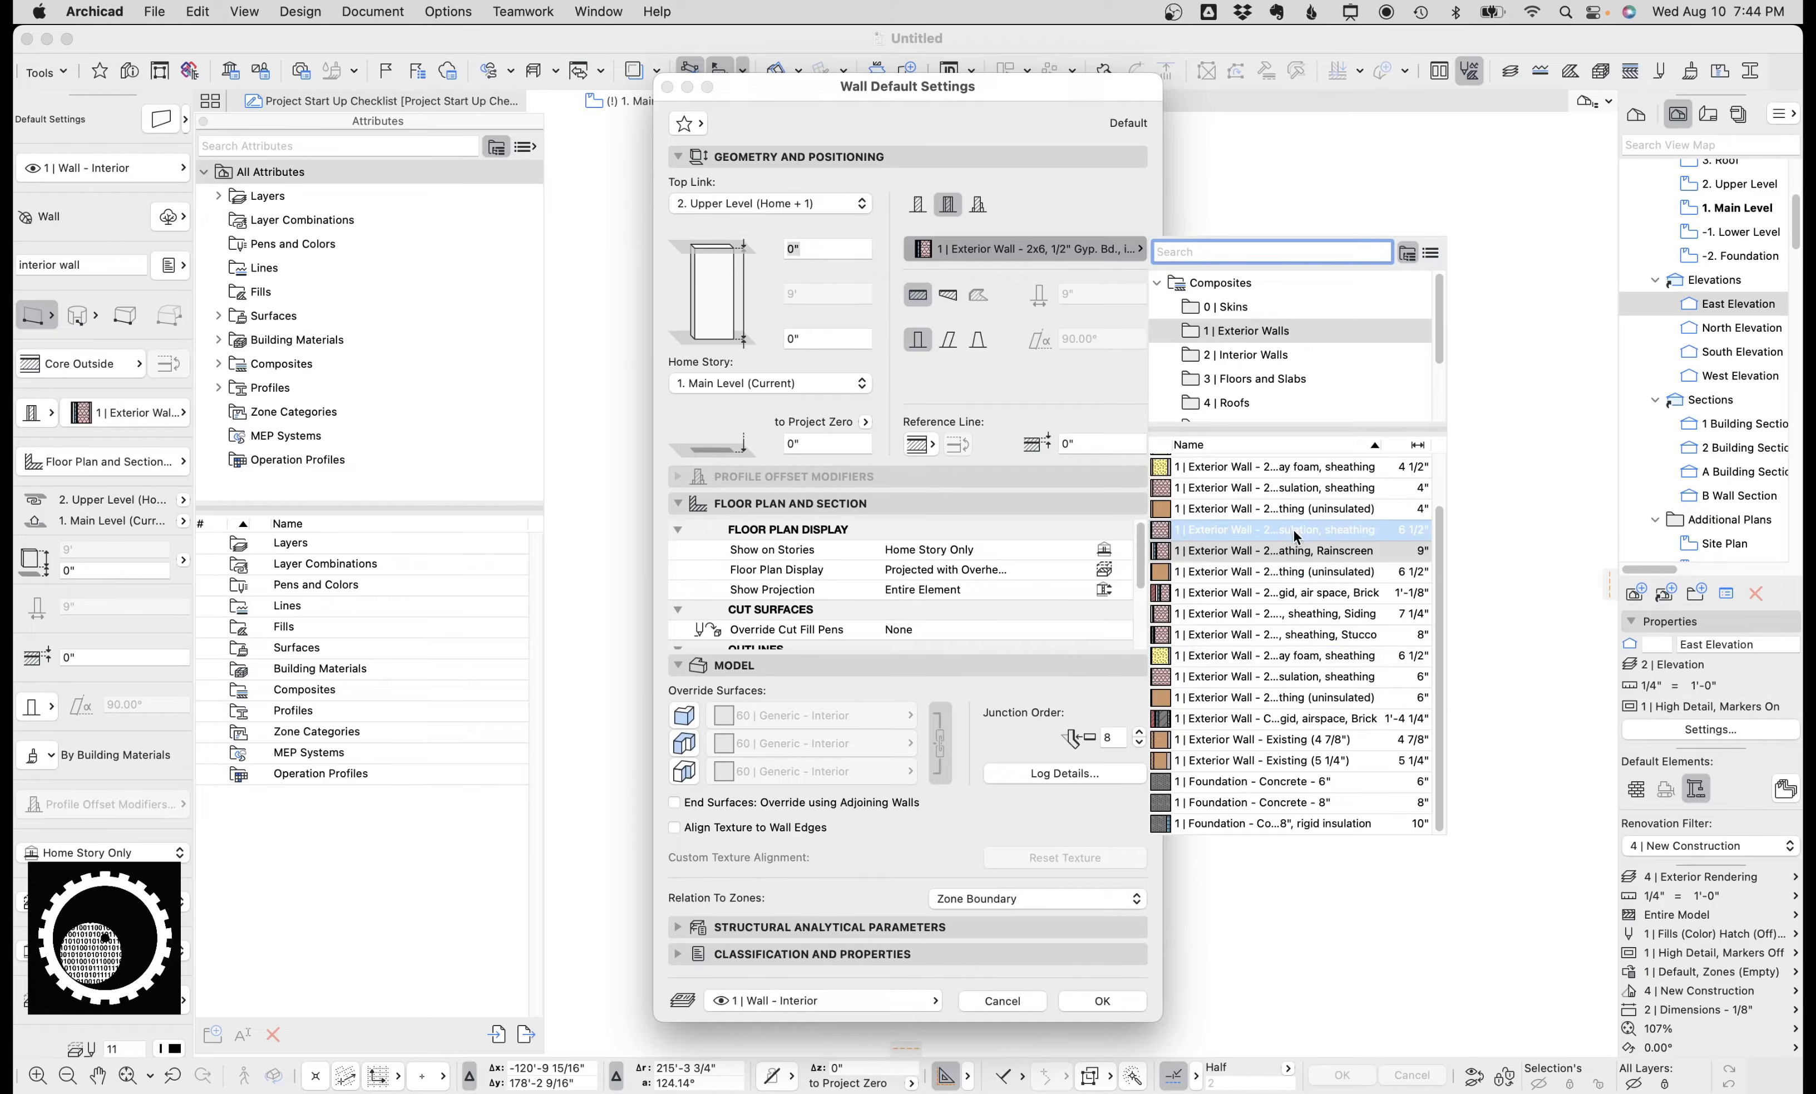
mouse_move(1297, 536)
left_click(985, 1000)
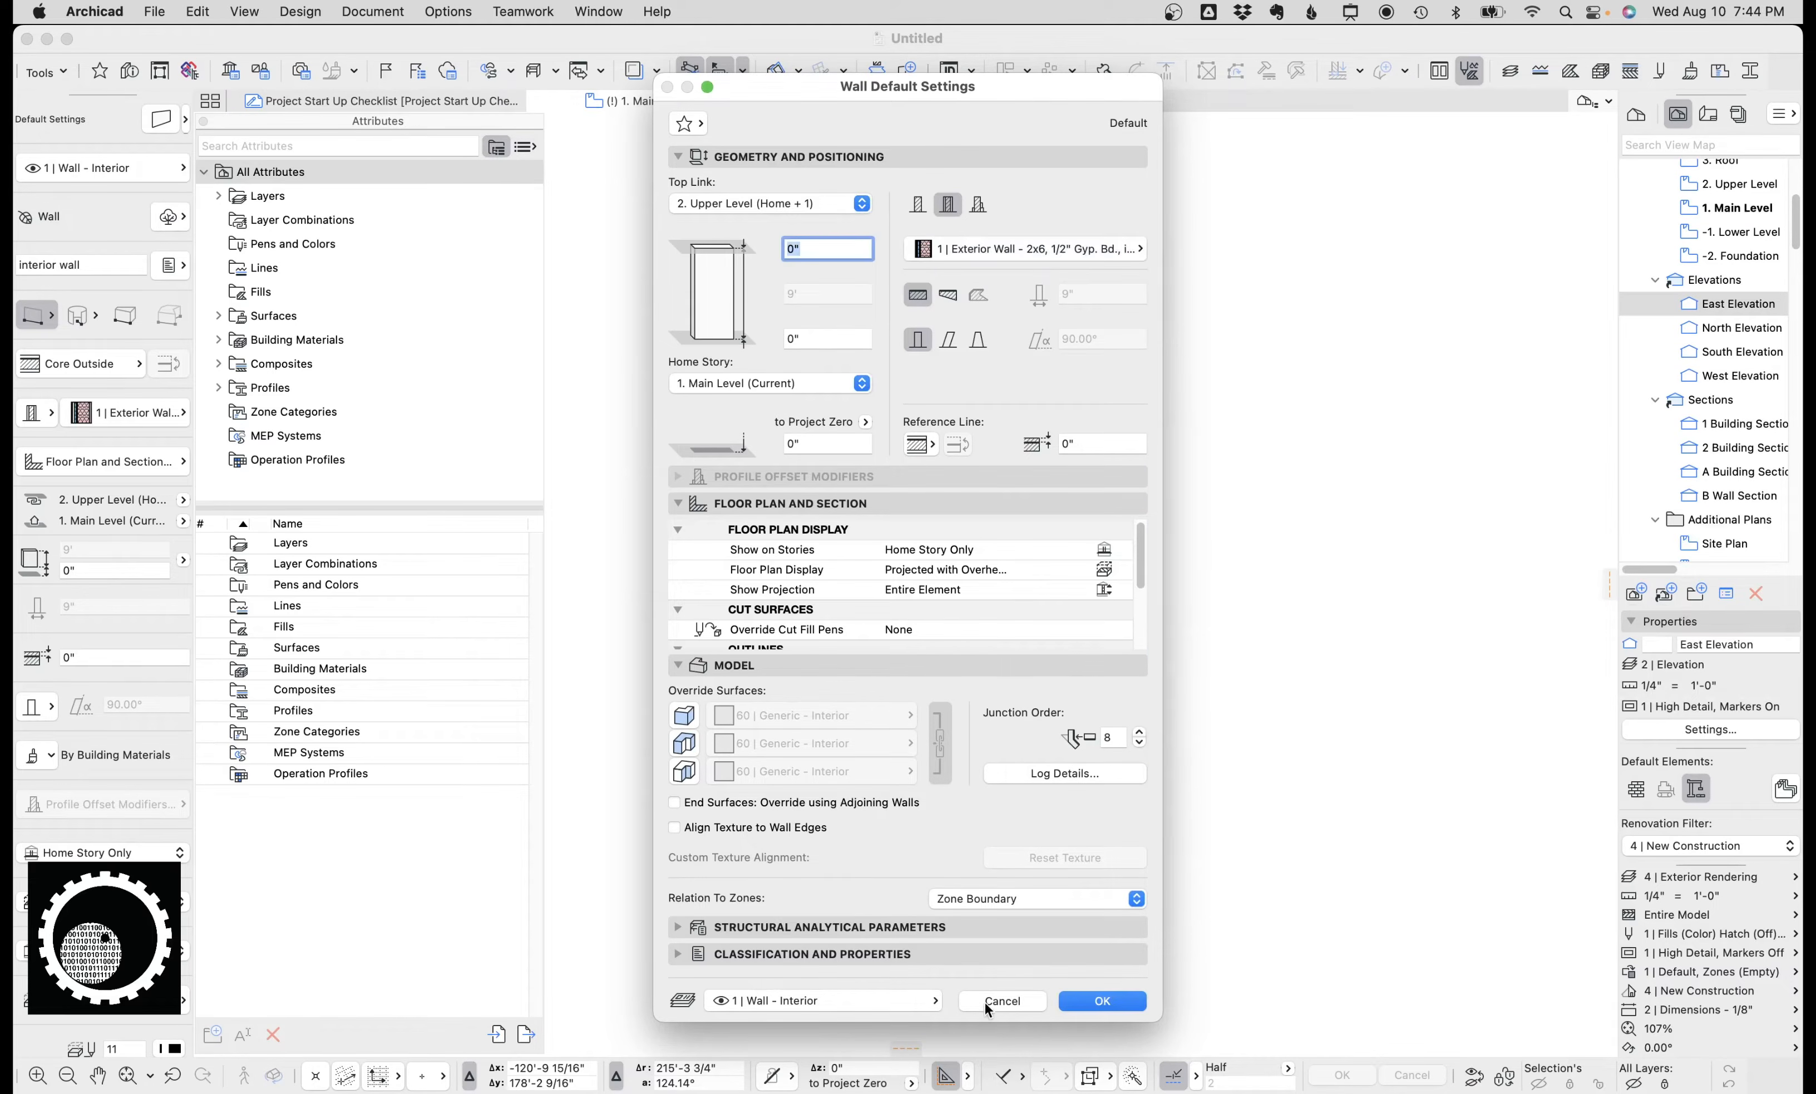
left_click(1017, 999)
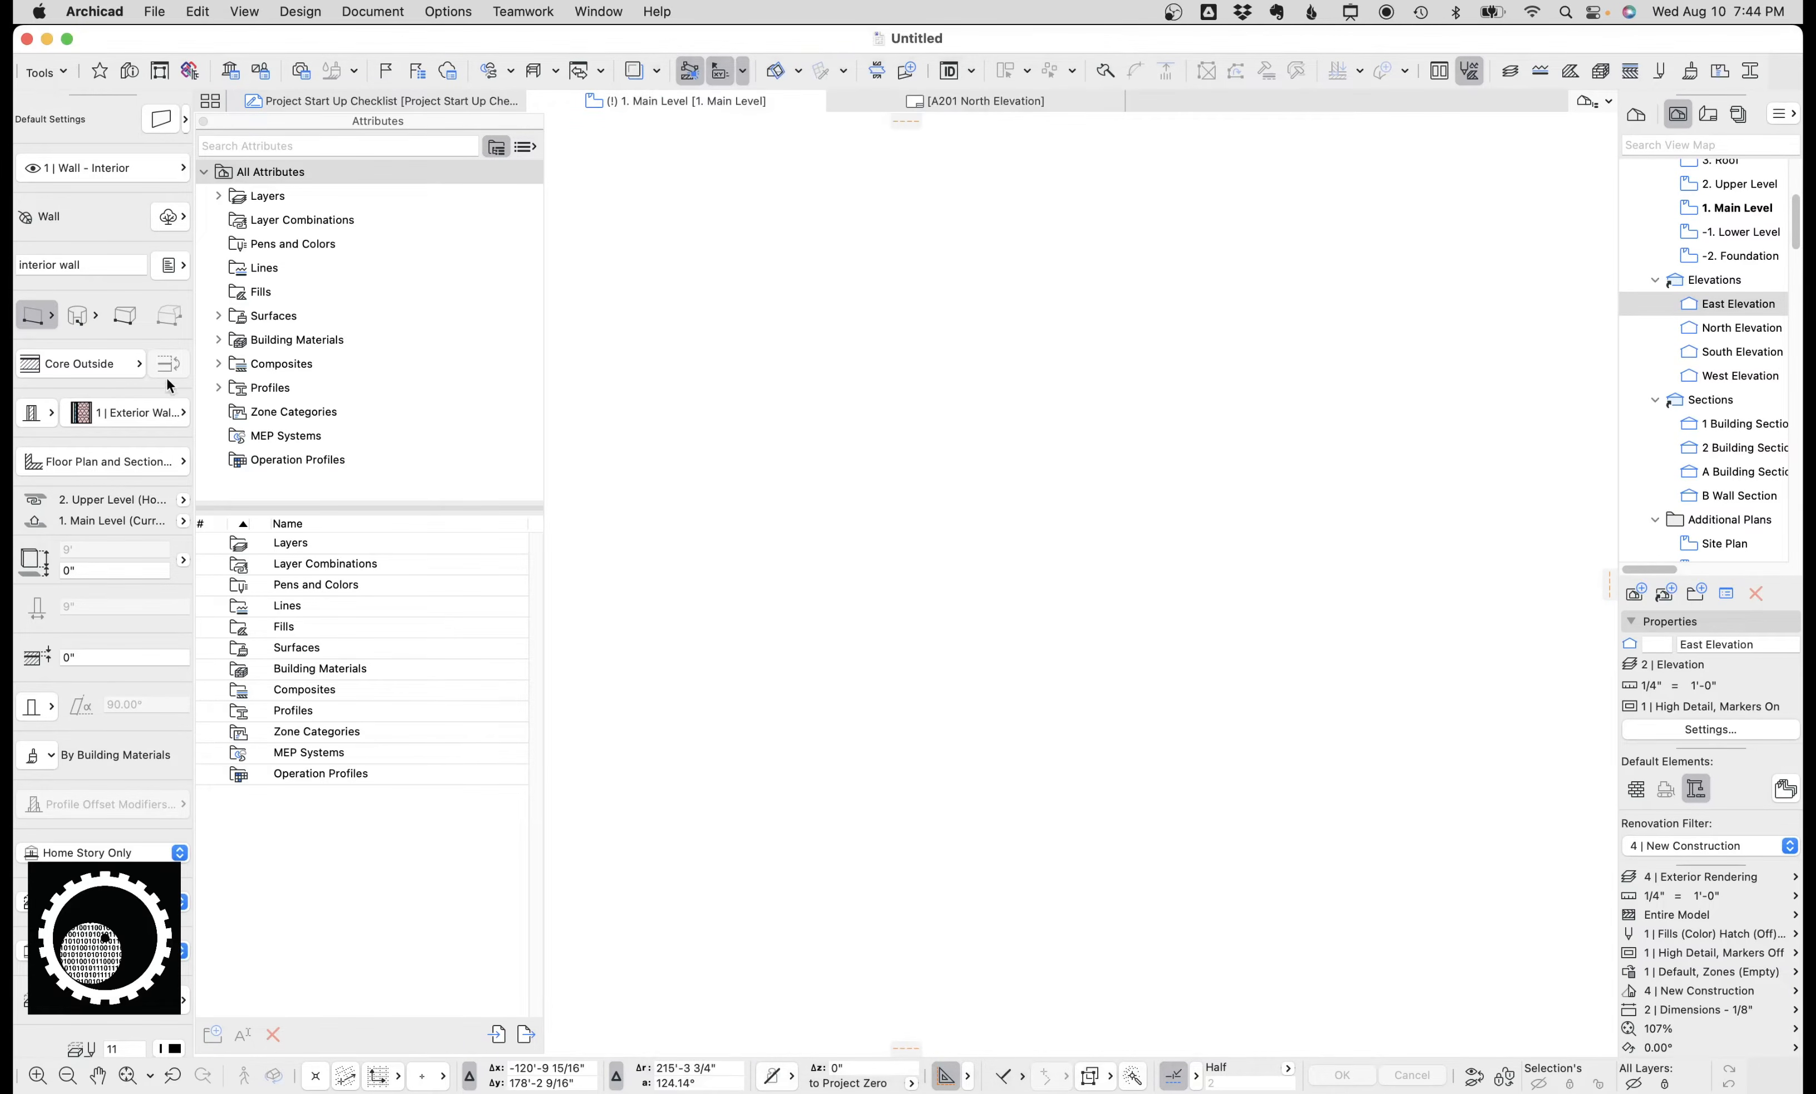
Search the wall composite list by name using terms such as exterior and spray, then close the list.
left_click(168, 411)
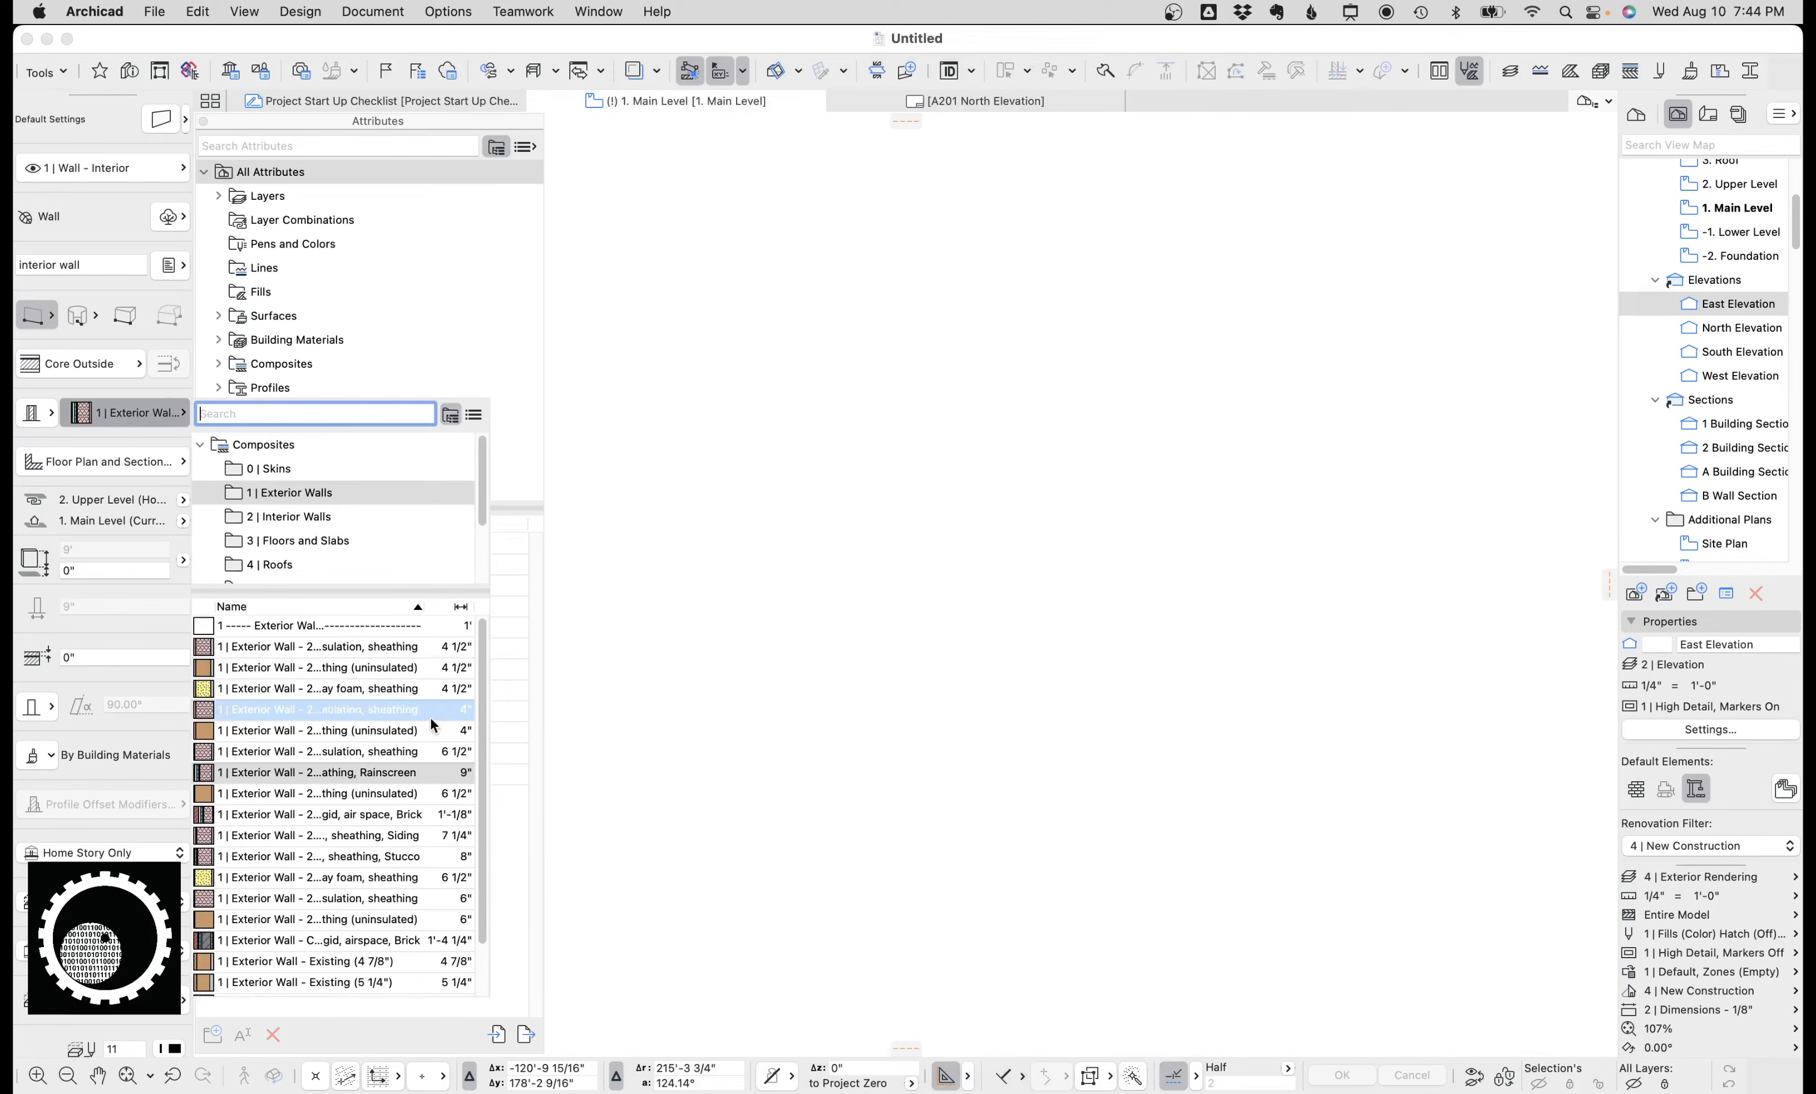
mouse_move(432, 719)
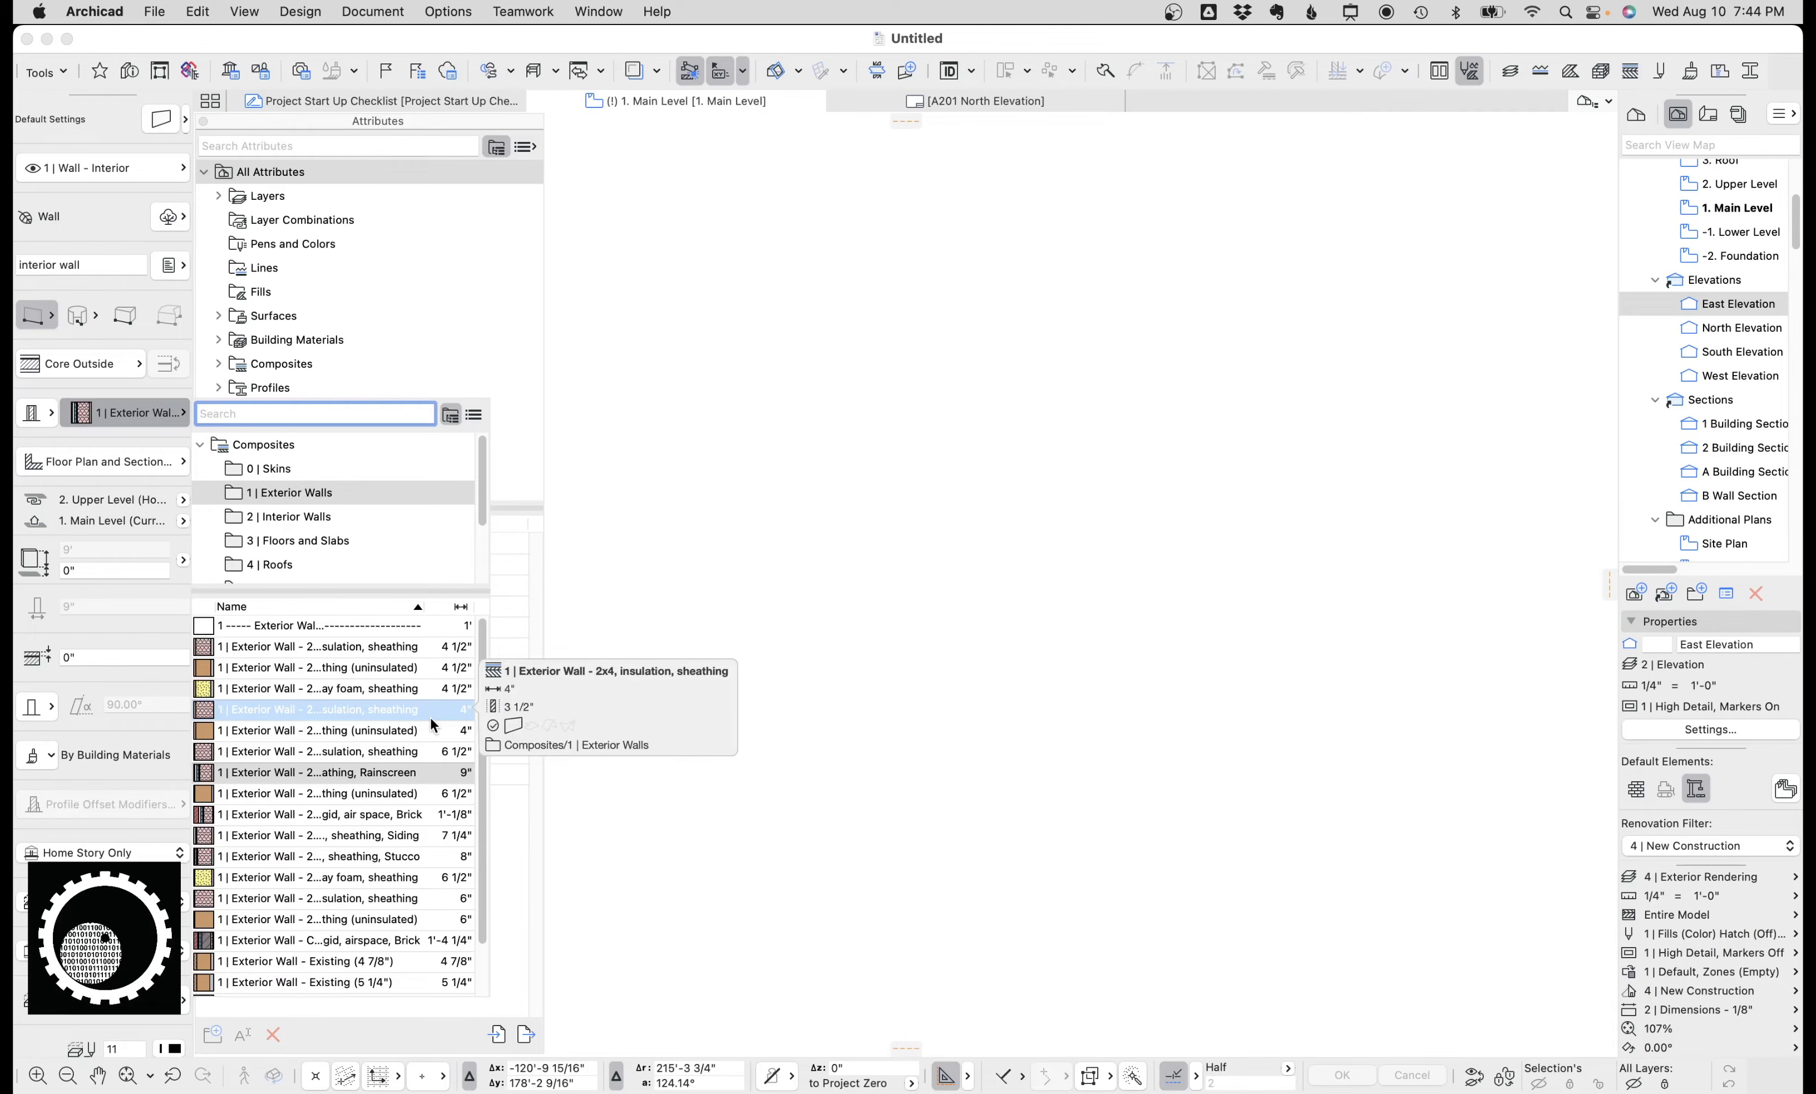
scroll(390, 744, "down", 3)
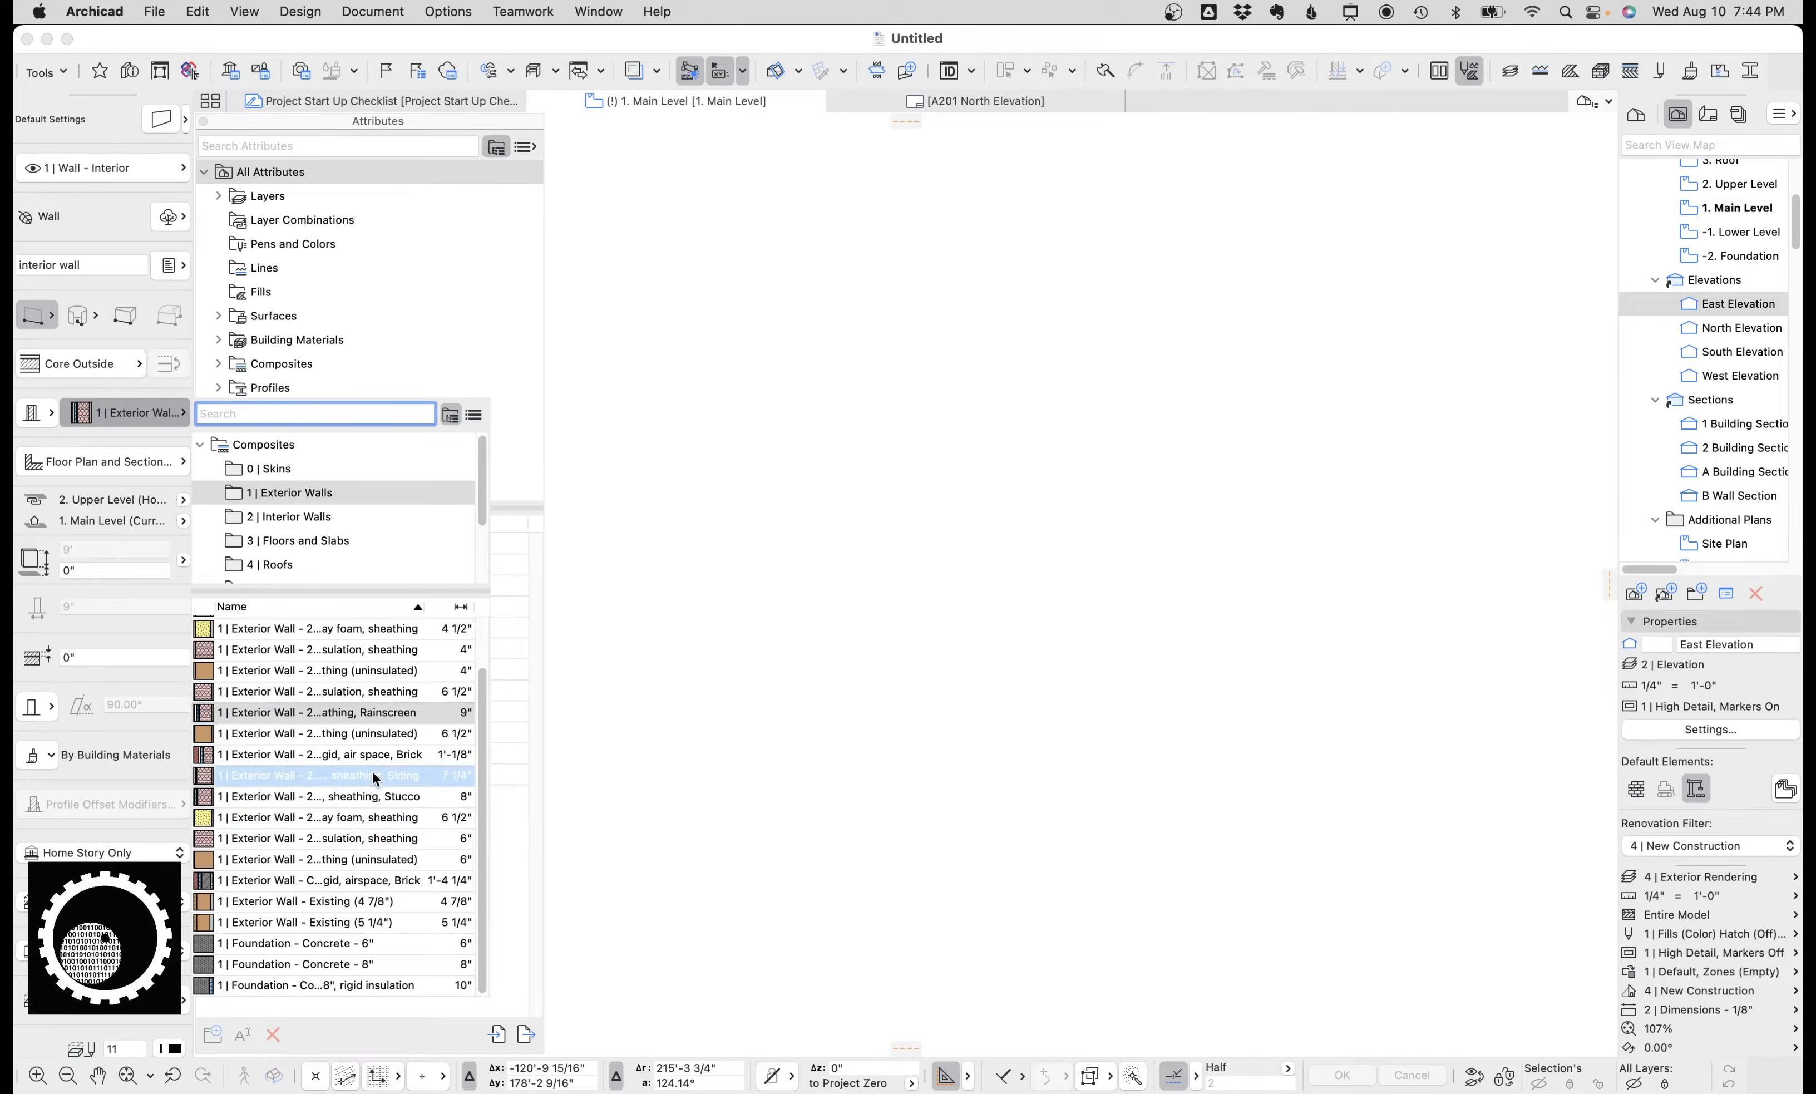
scroll(365, 749, "up", 2)
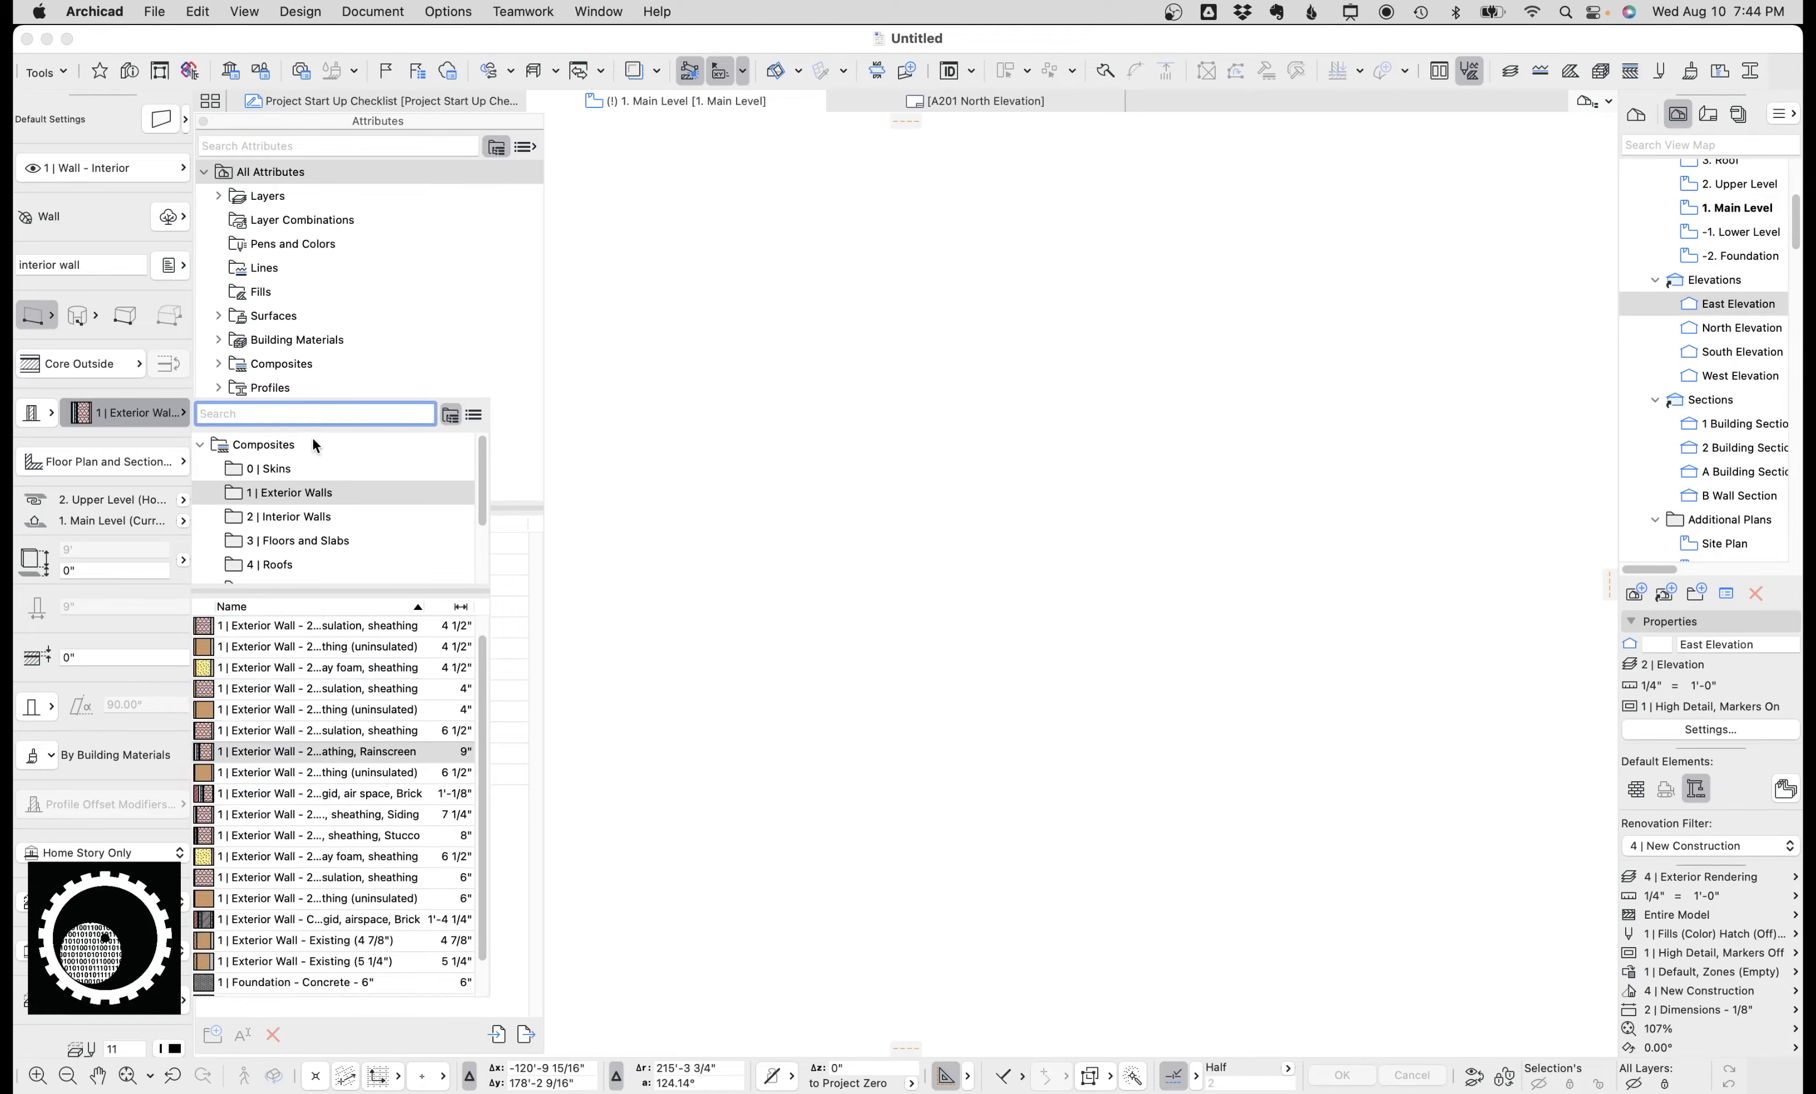
type("ex")
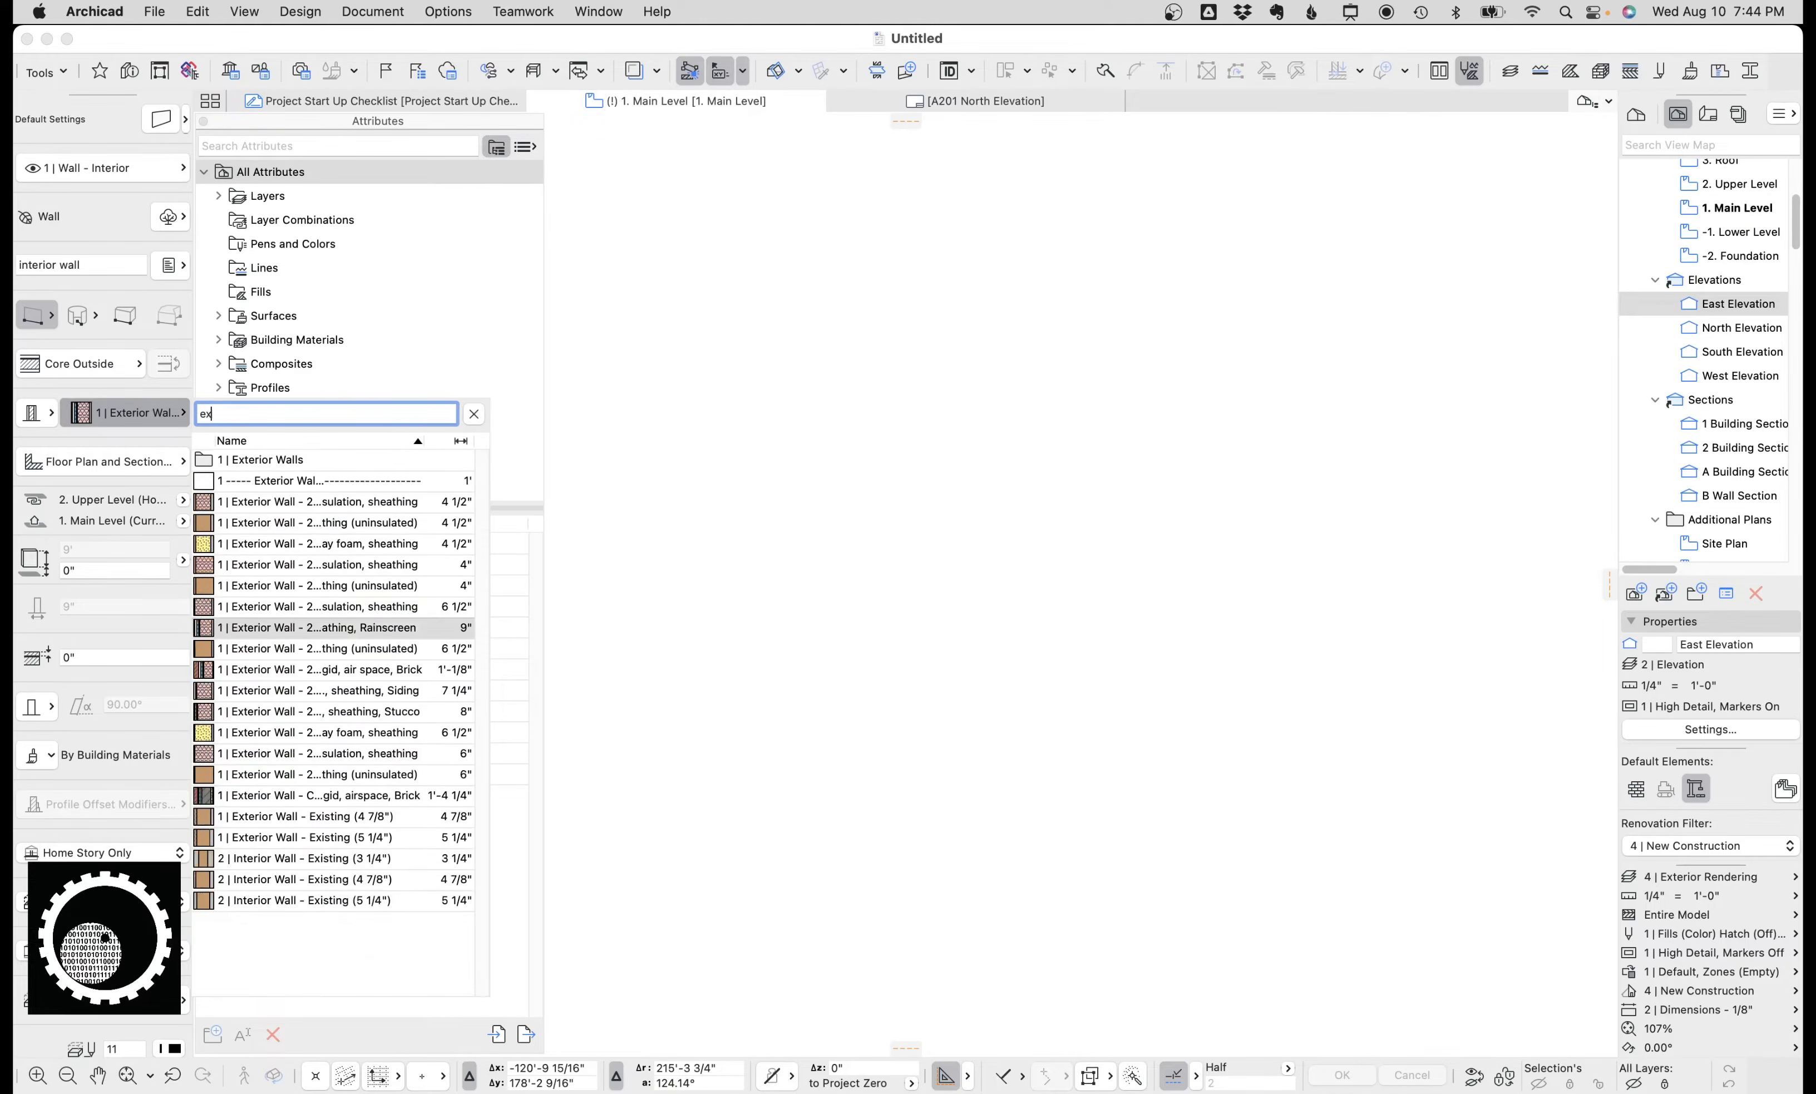
type("terior 2x6")
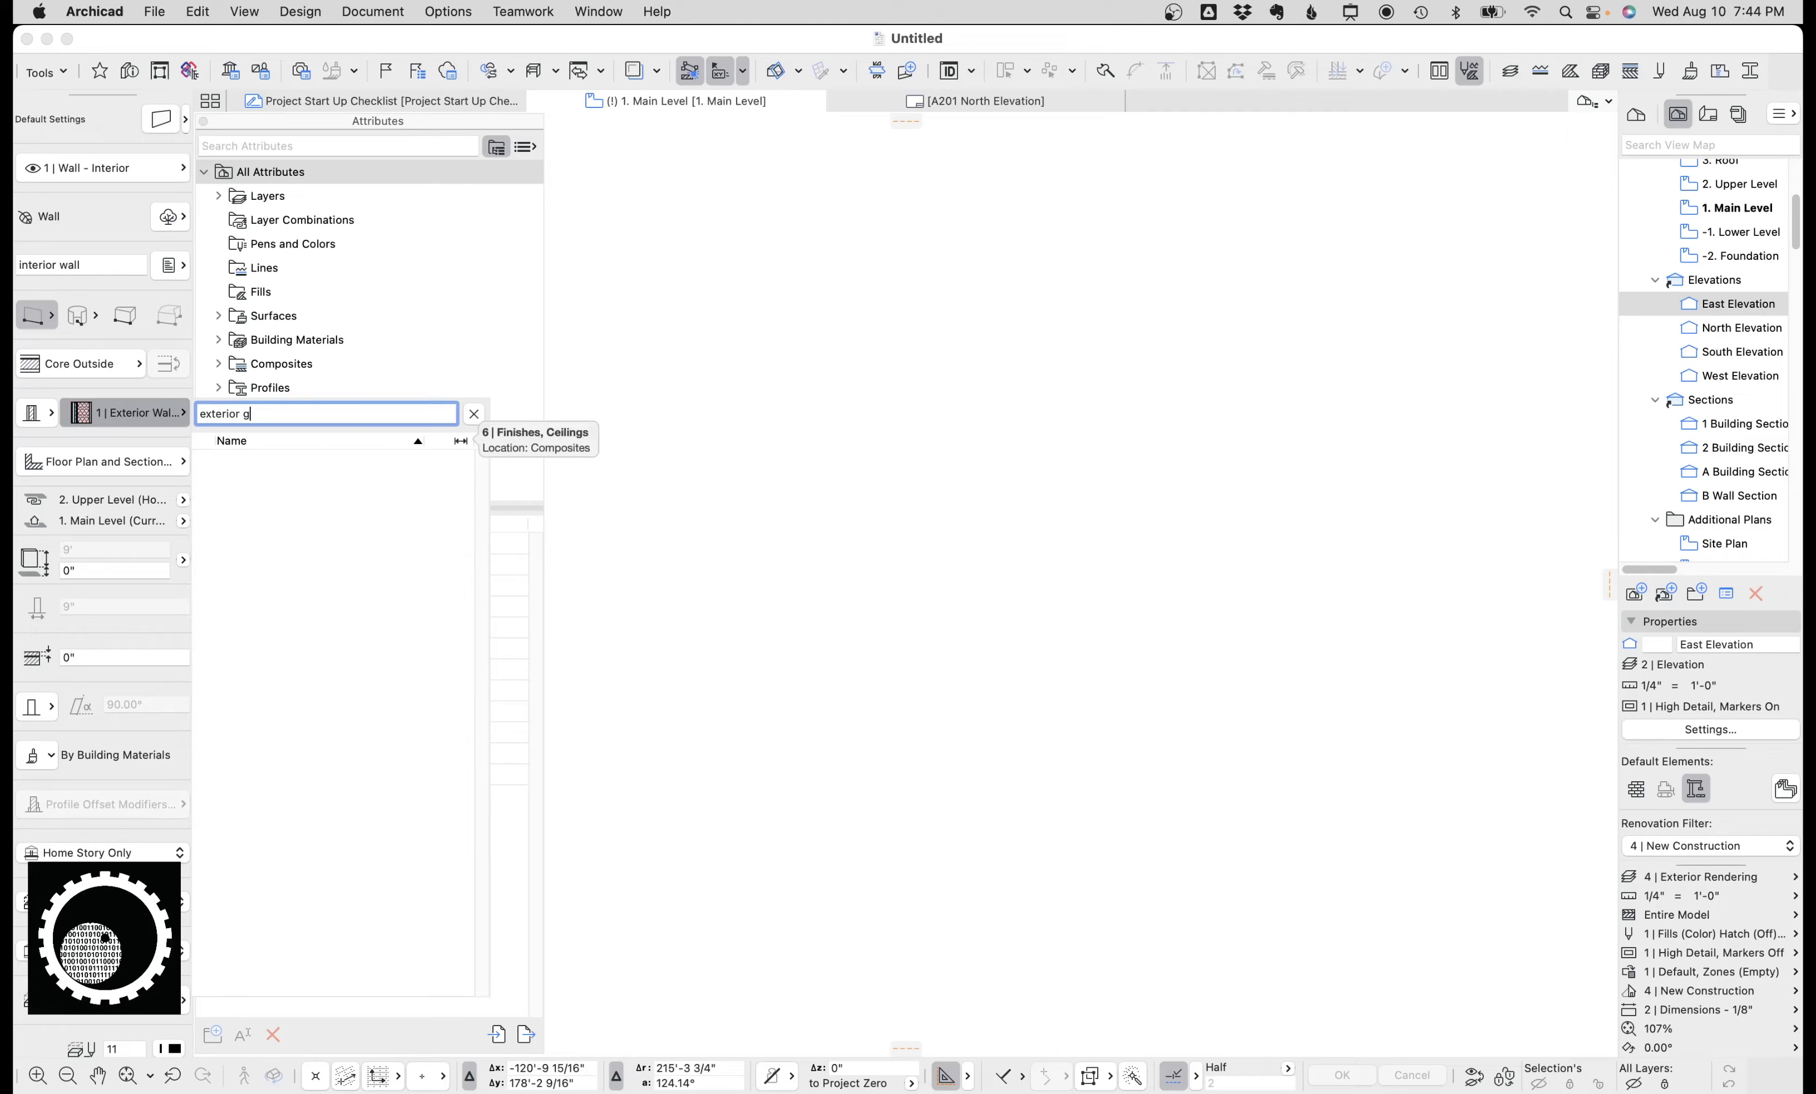
key("BackSpace")
key("BackSpace")
key("BackSpace")
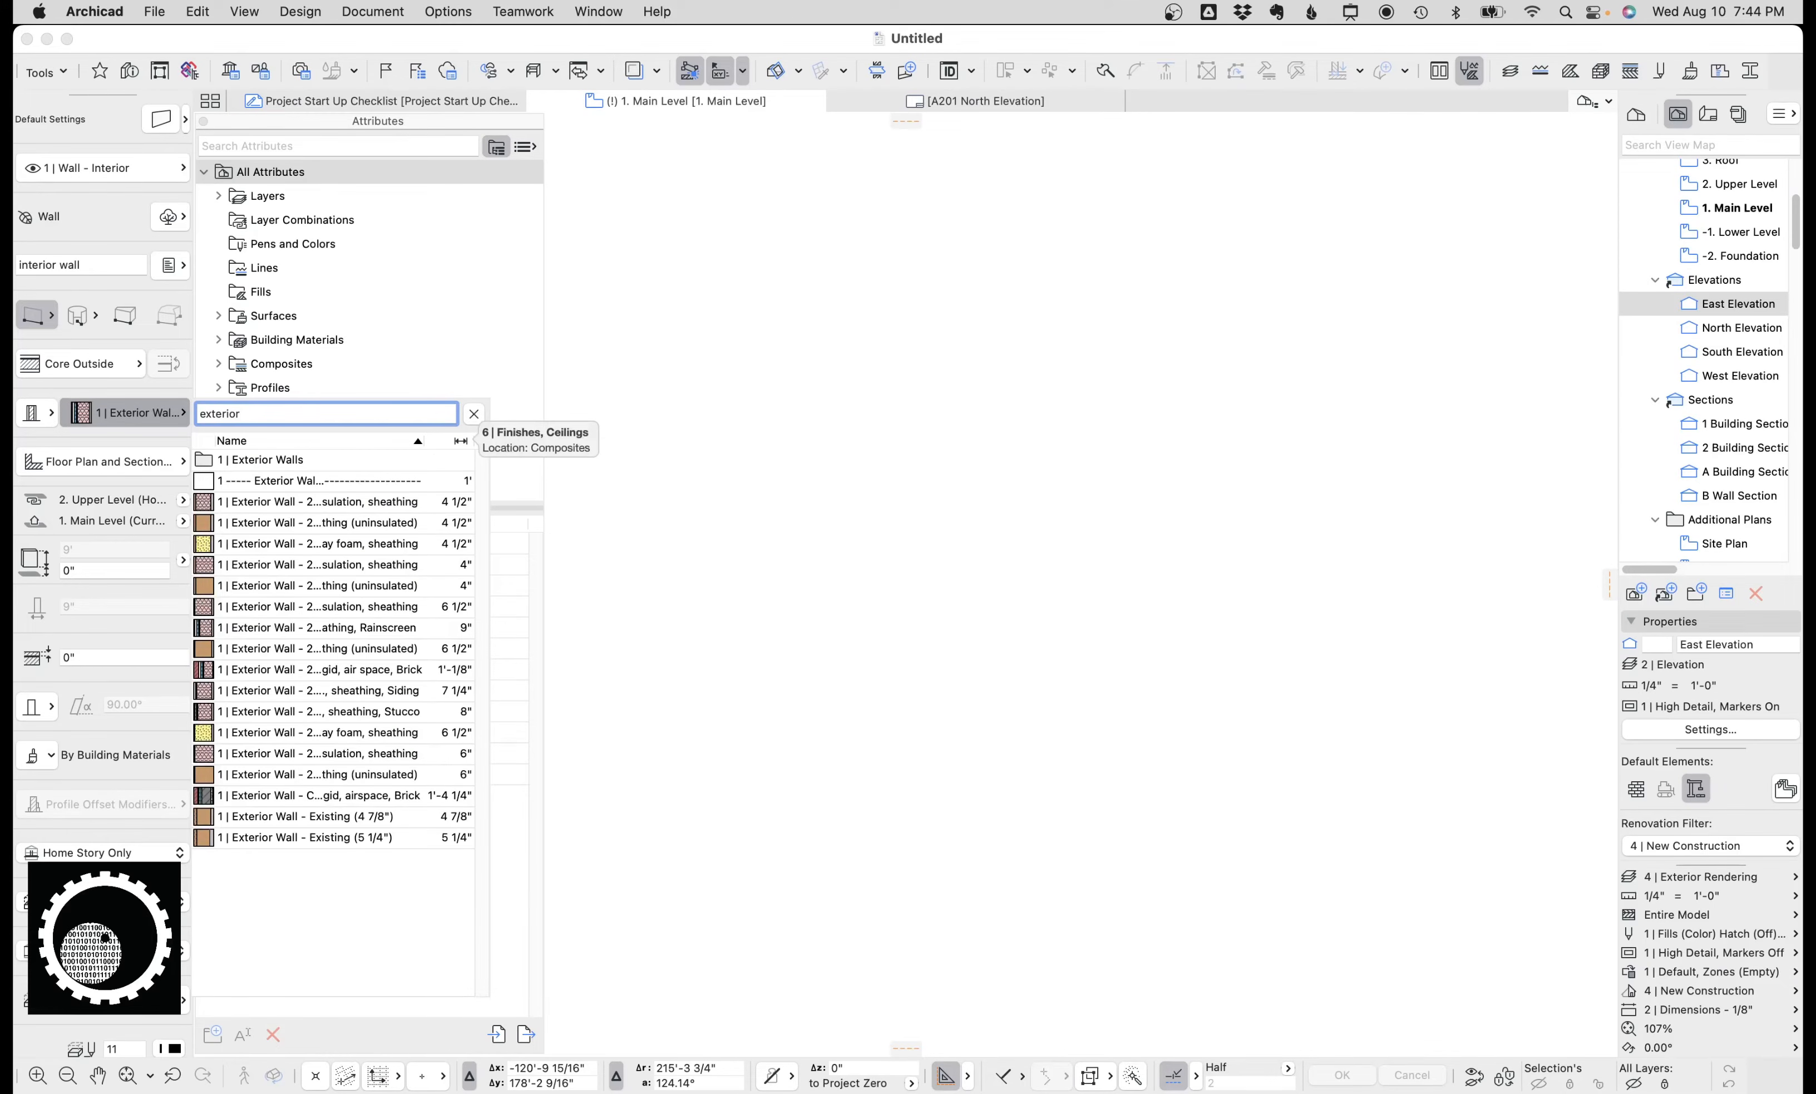
type("s")
key("BackSpace")
key("BackSpace")
key("super+a")
type("p")
key("BackSpace")
type("spray")
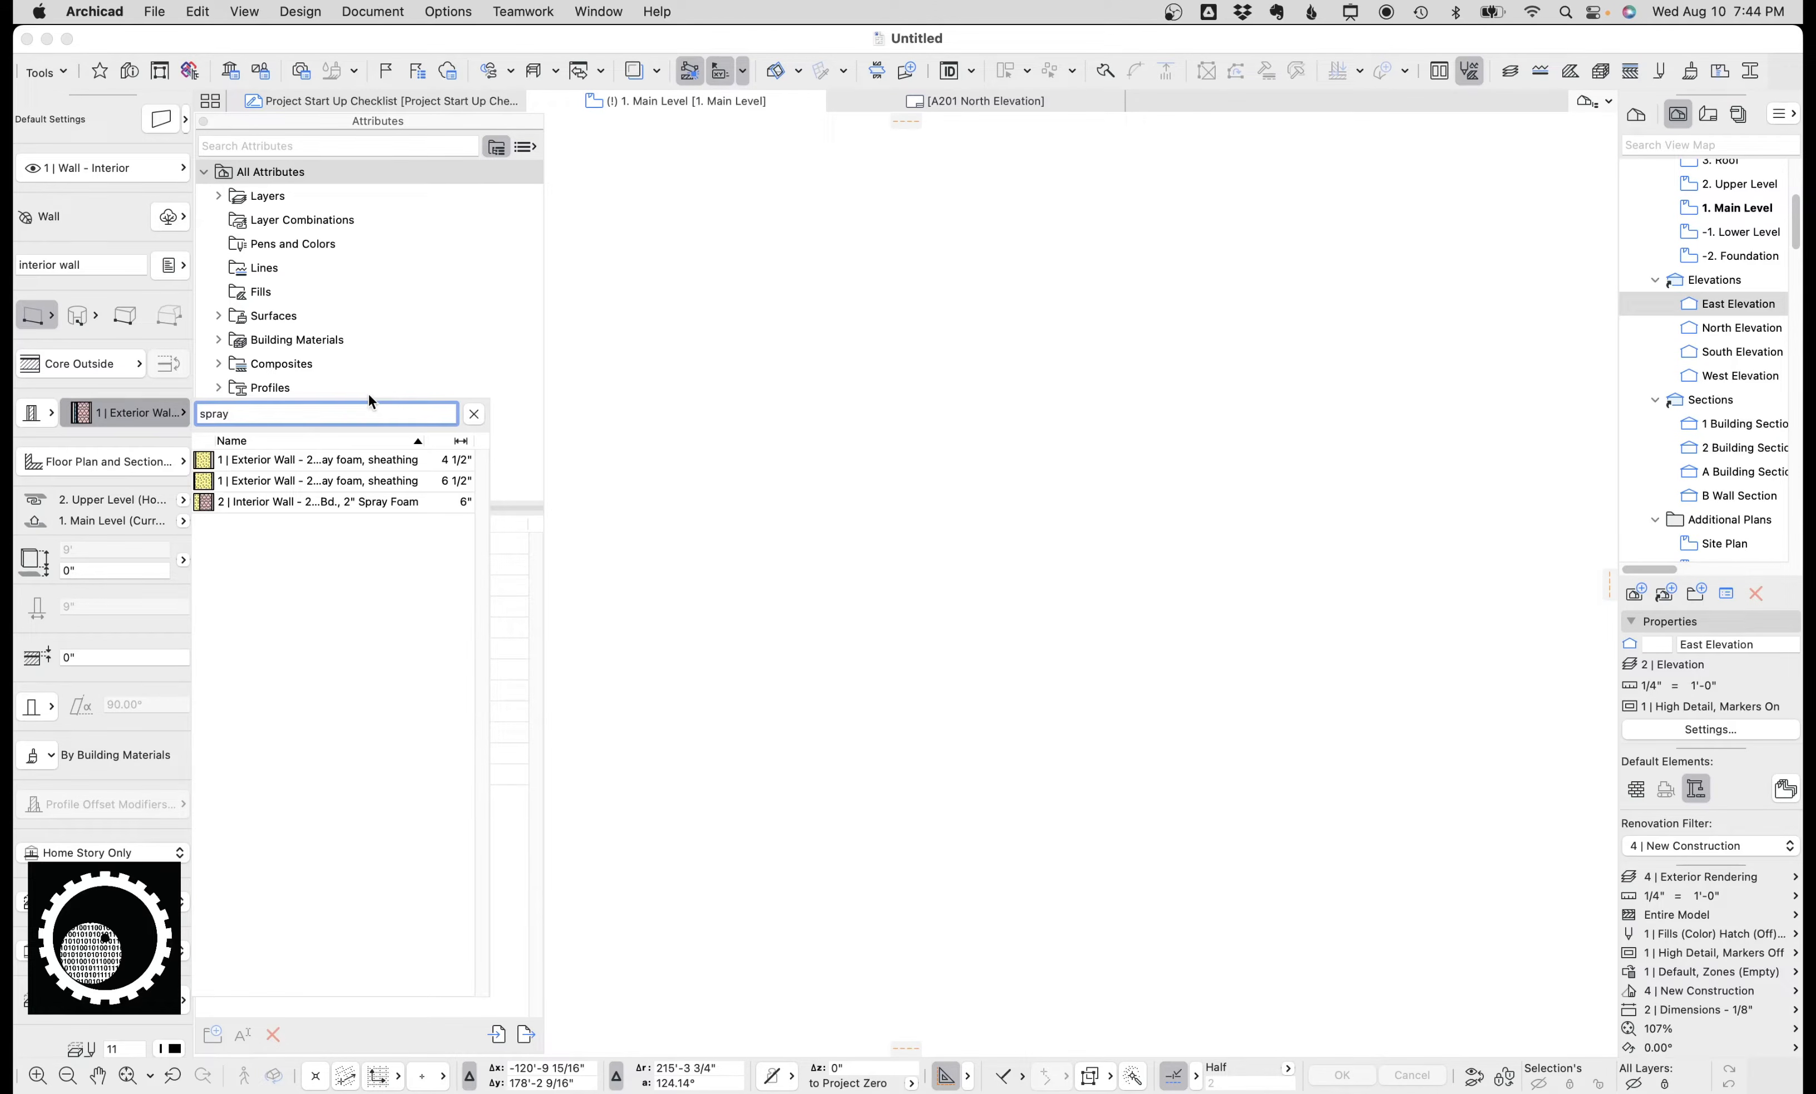
key("BackSpace")
key("BackSpace")
key("BackSpace")
key("BackSpace")
key("BackSpace")
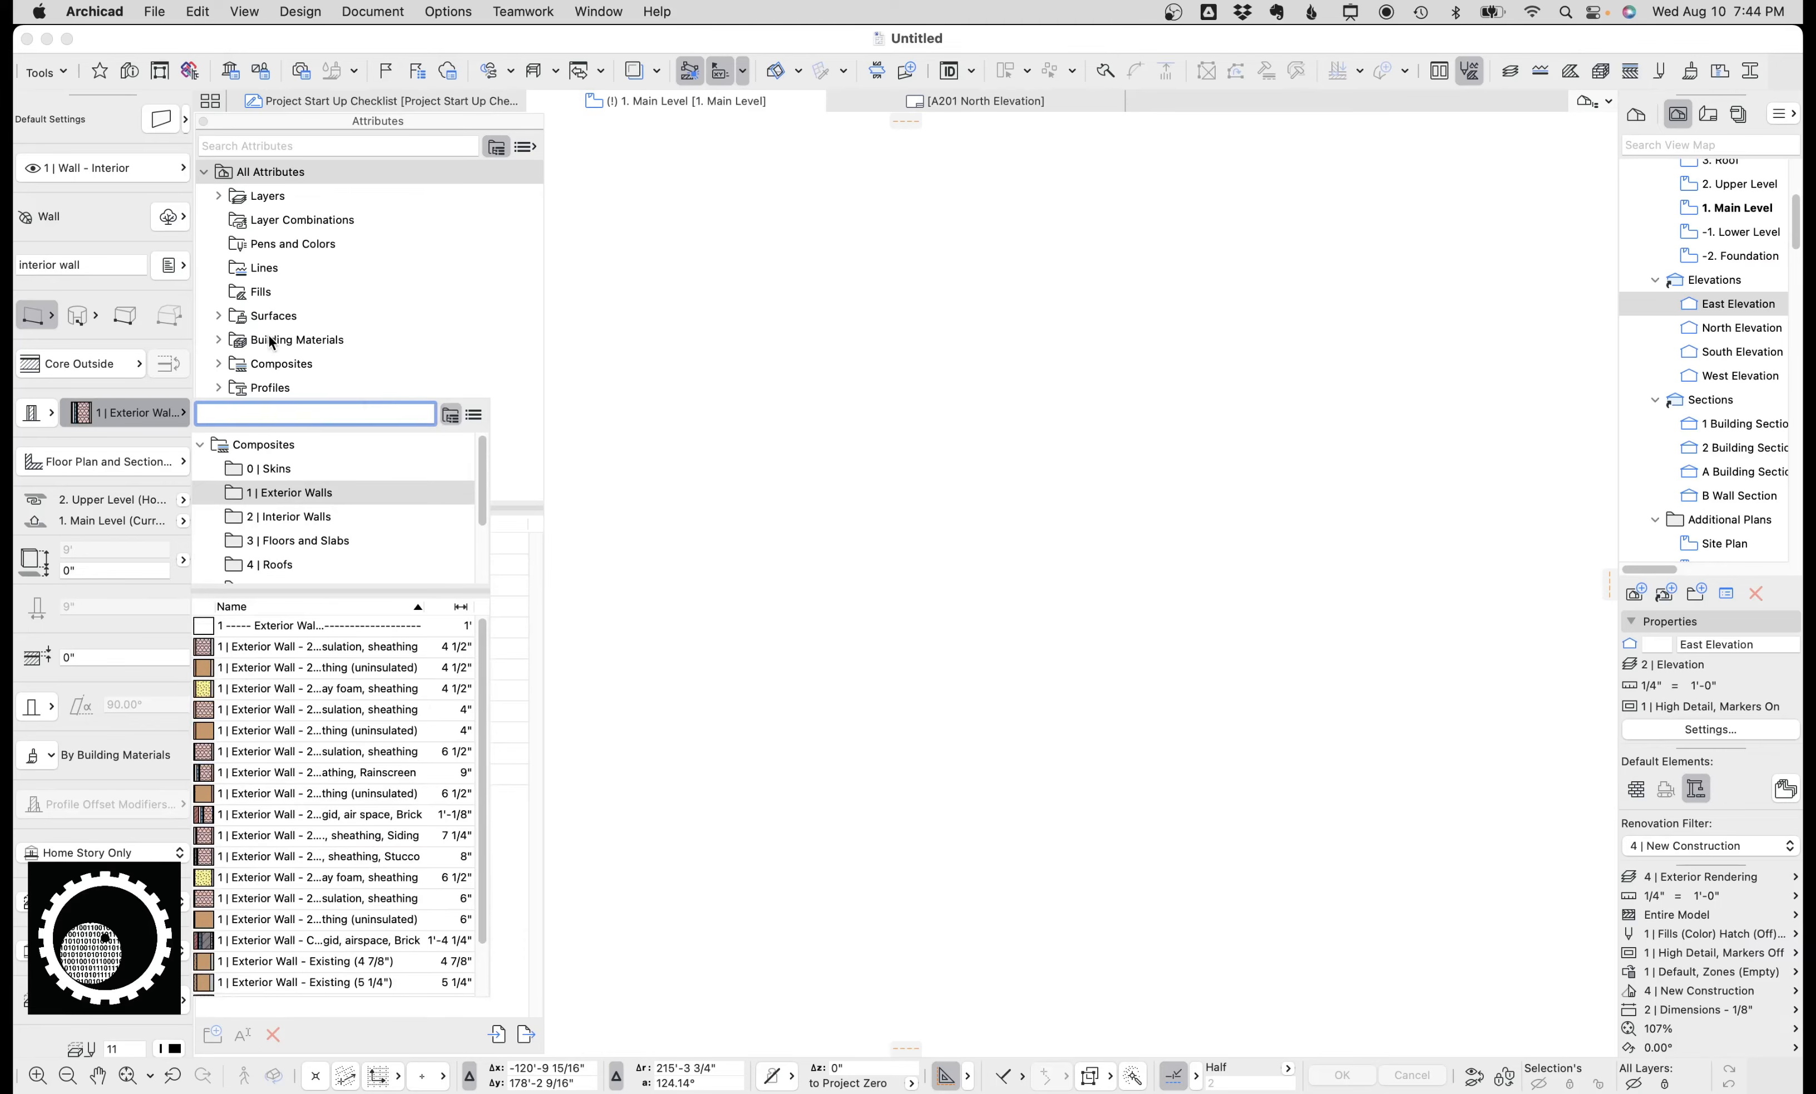
left_click(145, 391)
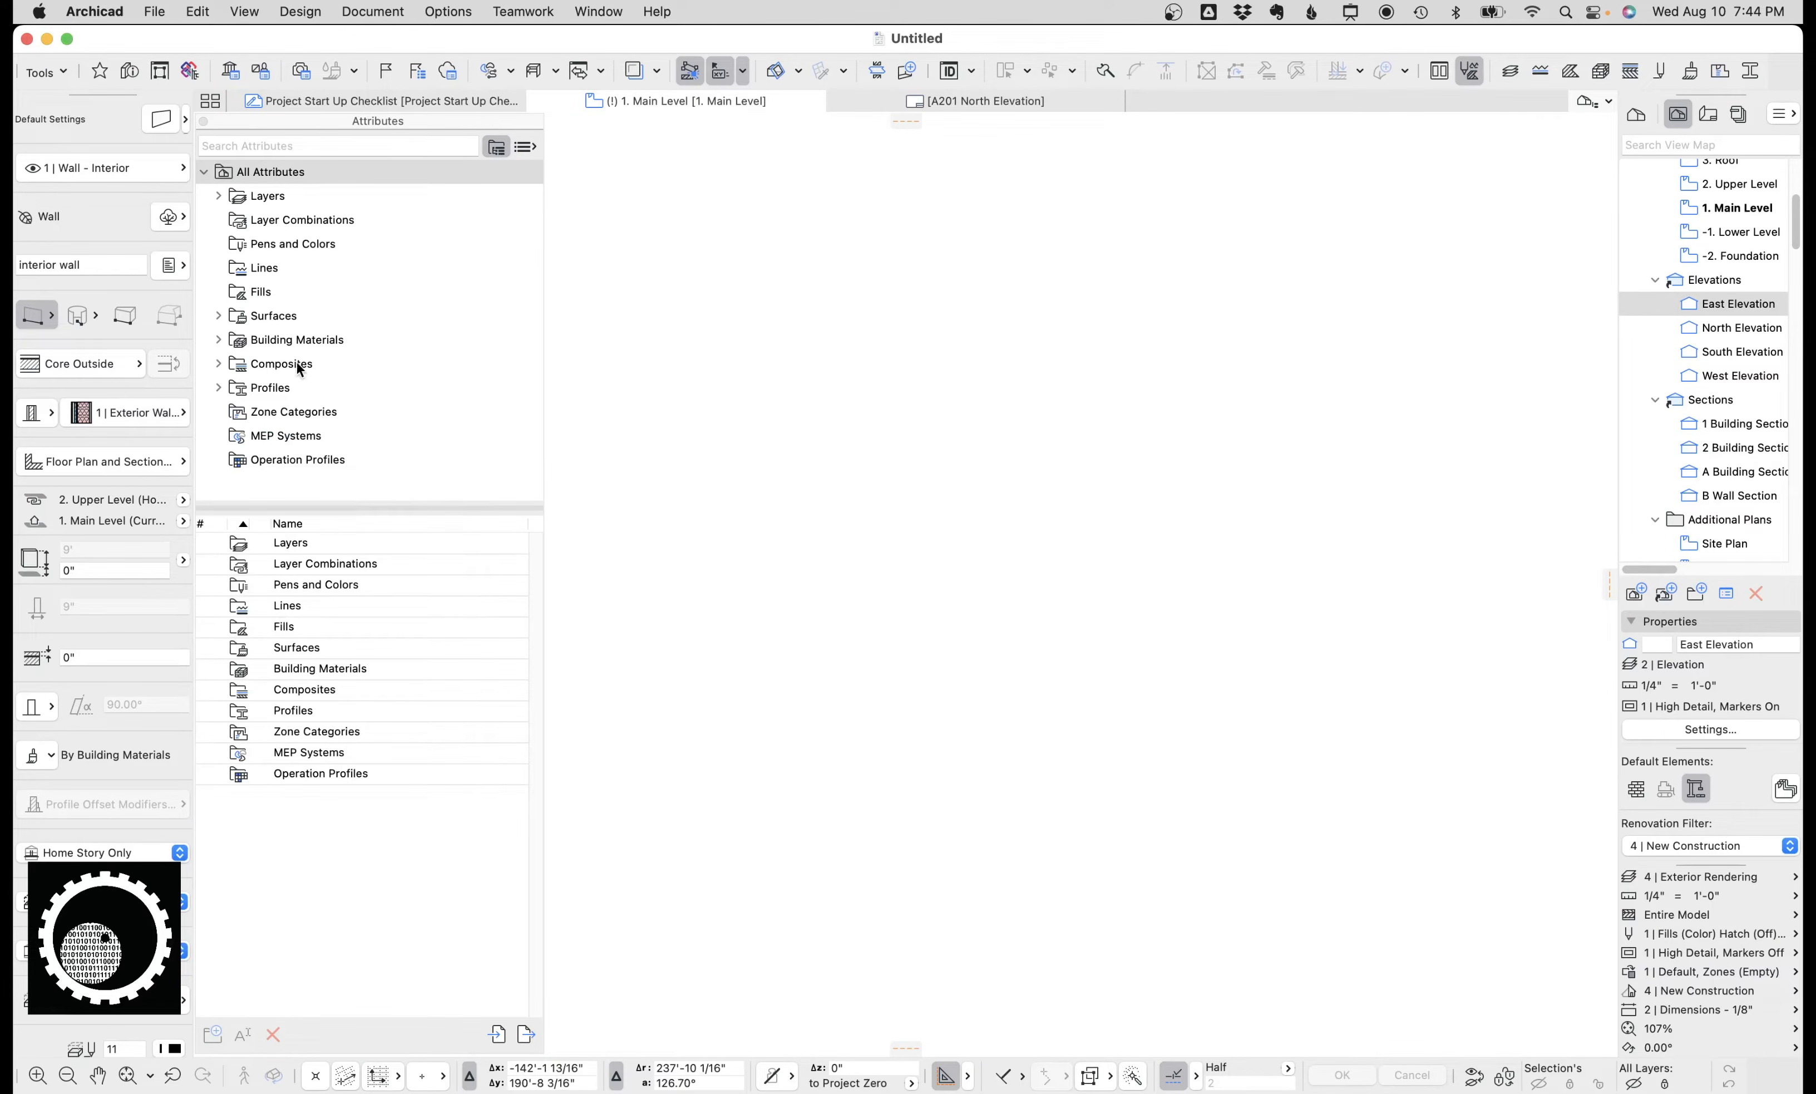
Open the Profiles attribute folders in the Attributes panel.
left_click(288, 388)
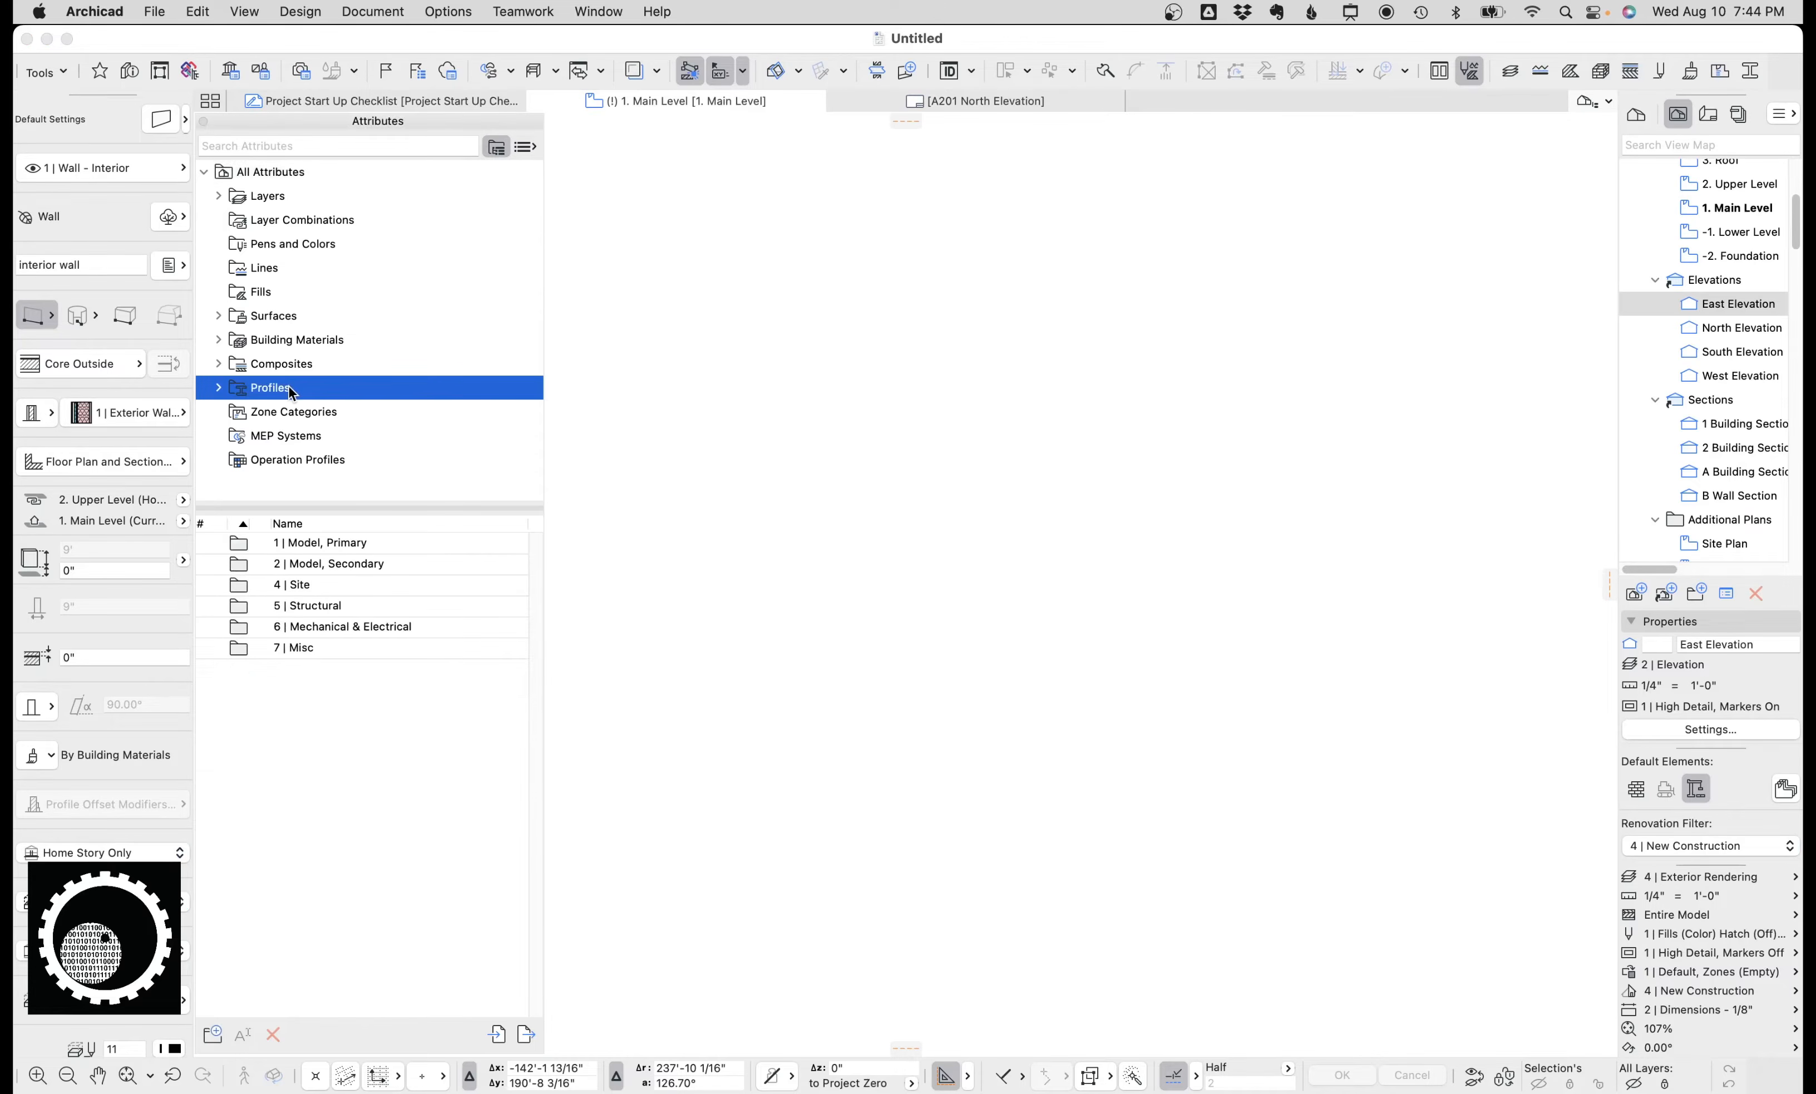
Open the Model, Primary profiles folder and open the 1 | Stair - Schematic (landing - exposed edge) profile for editing, then close its editor.
double_click(309, 544)
double_click(350, 563)
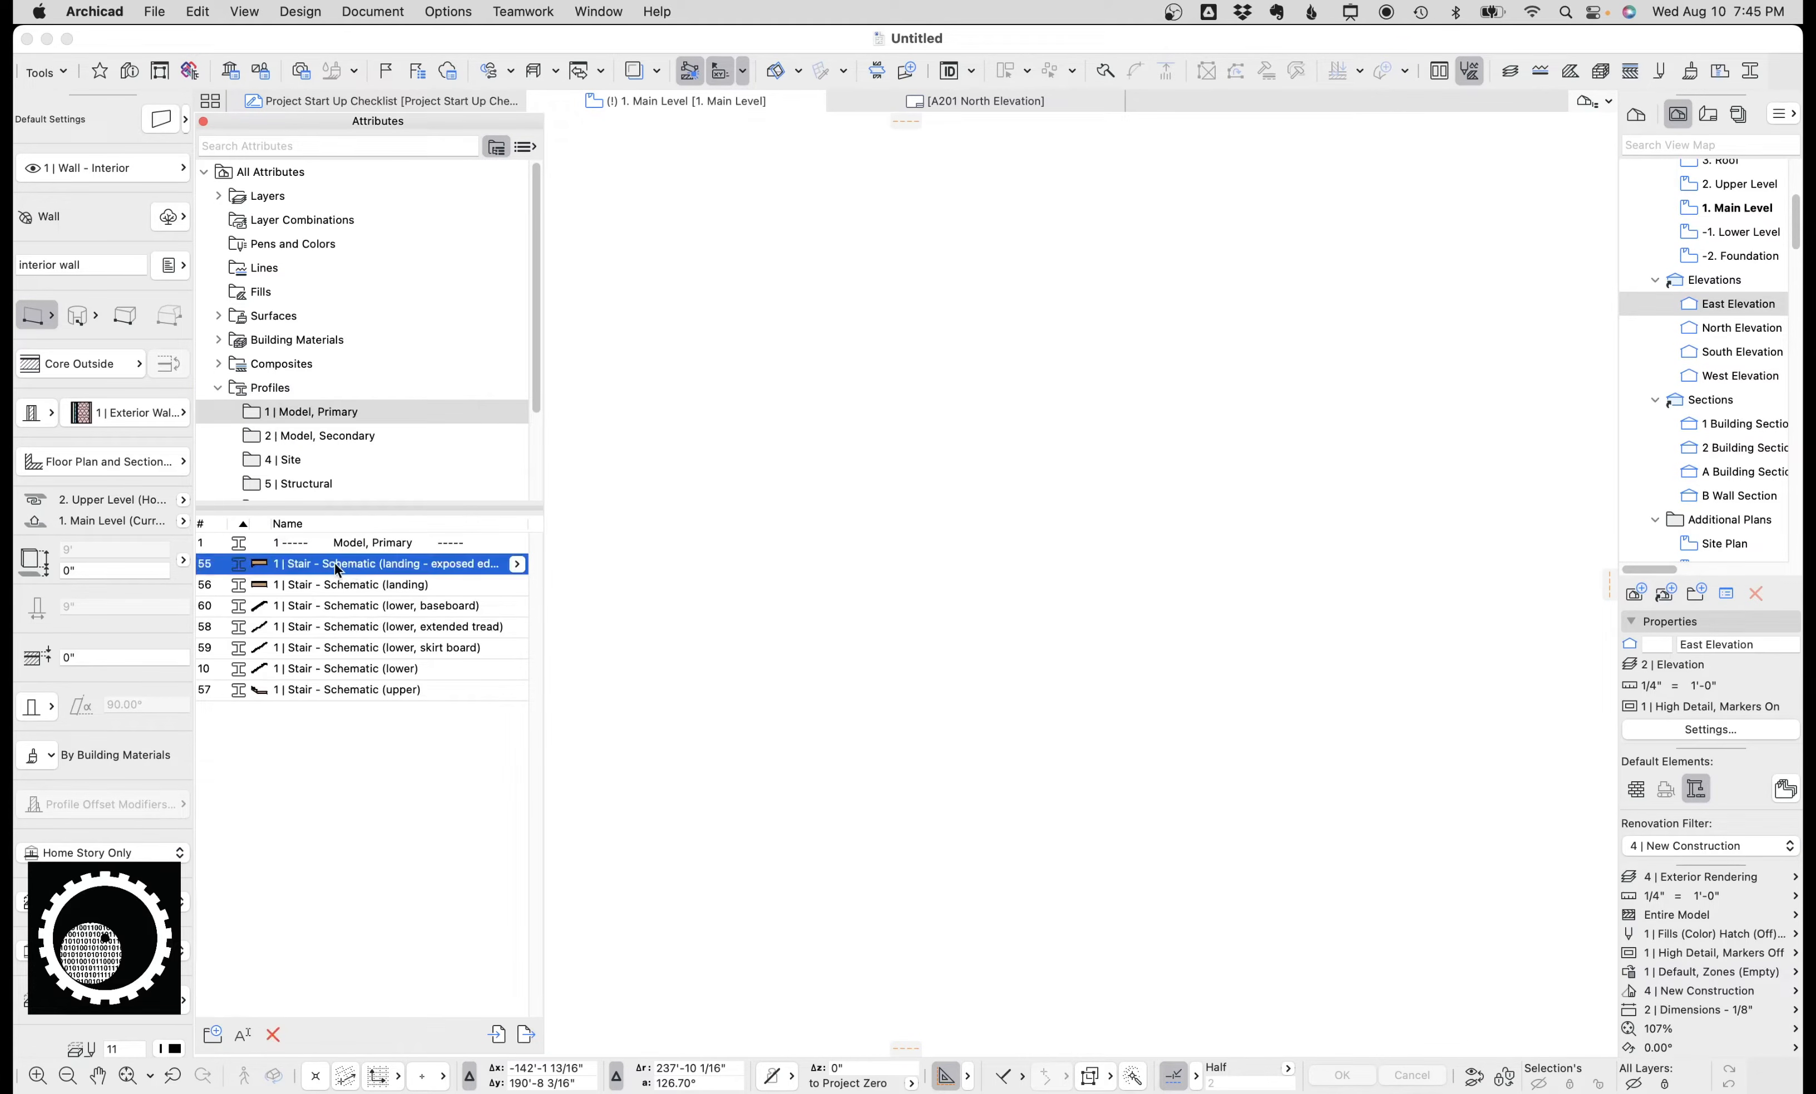
right_click(433, 563)
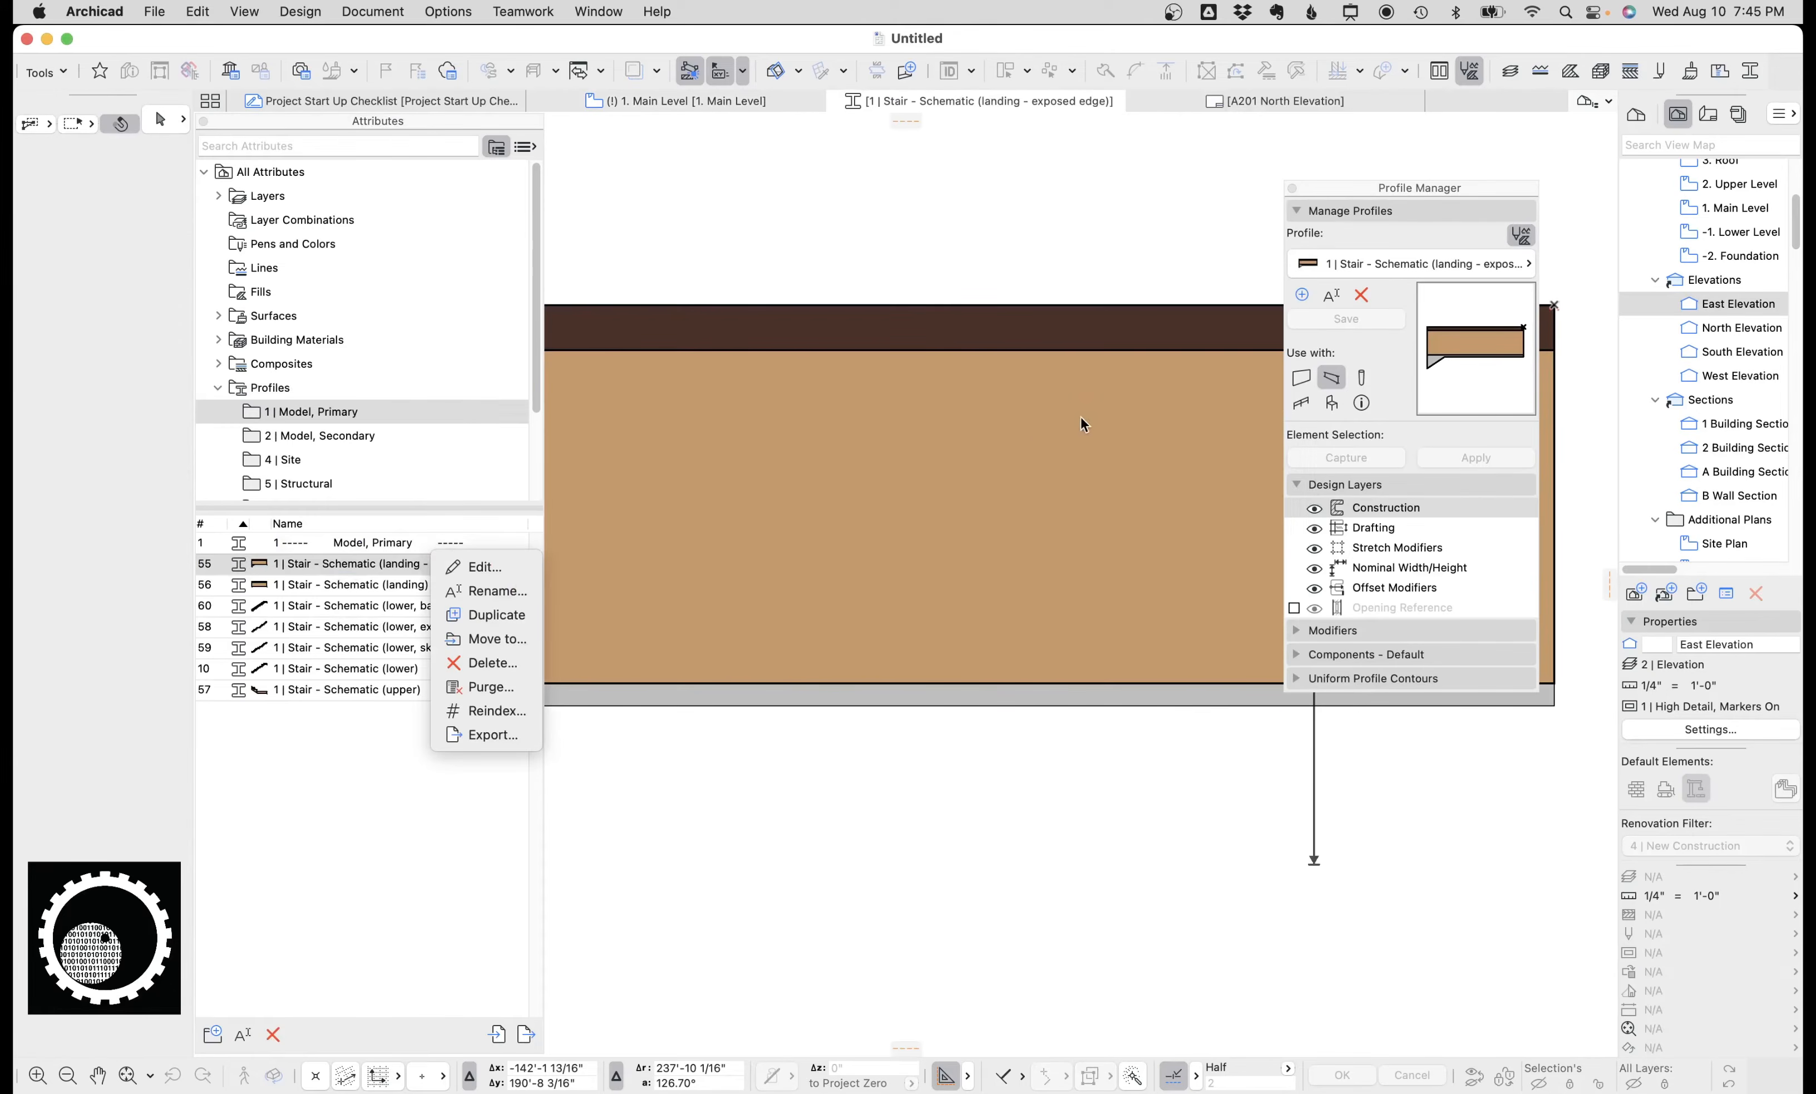
left_click(838, 100)
left_click(838, 101)
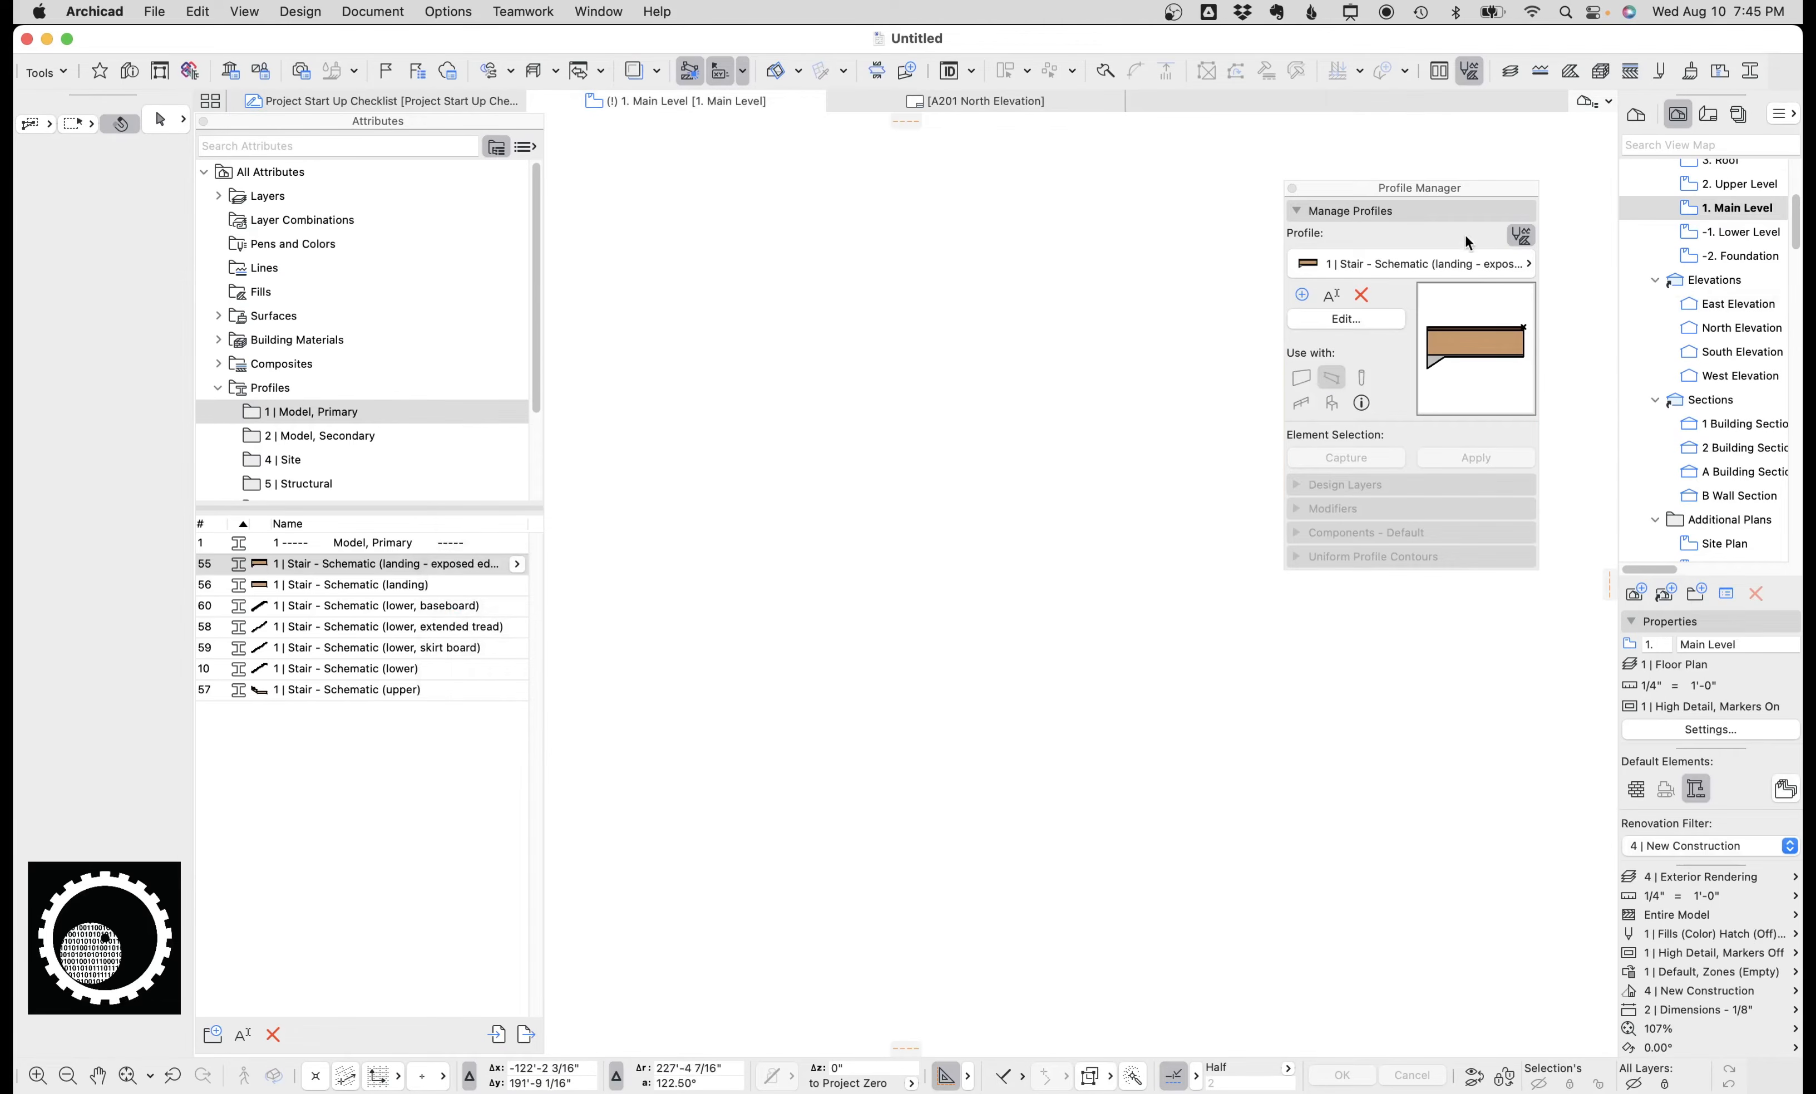
left_click(1419, 264)
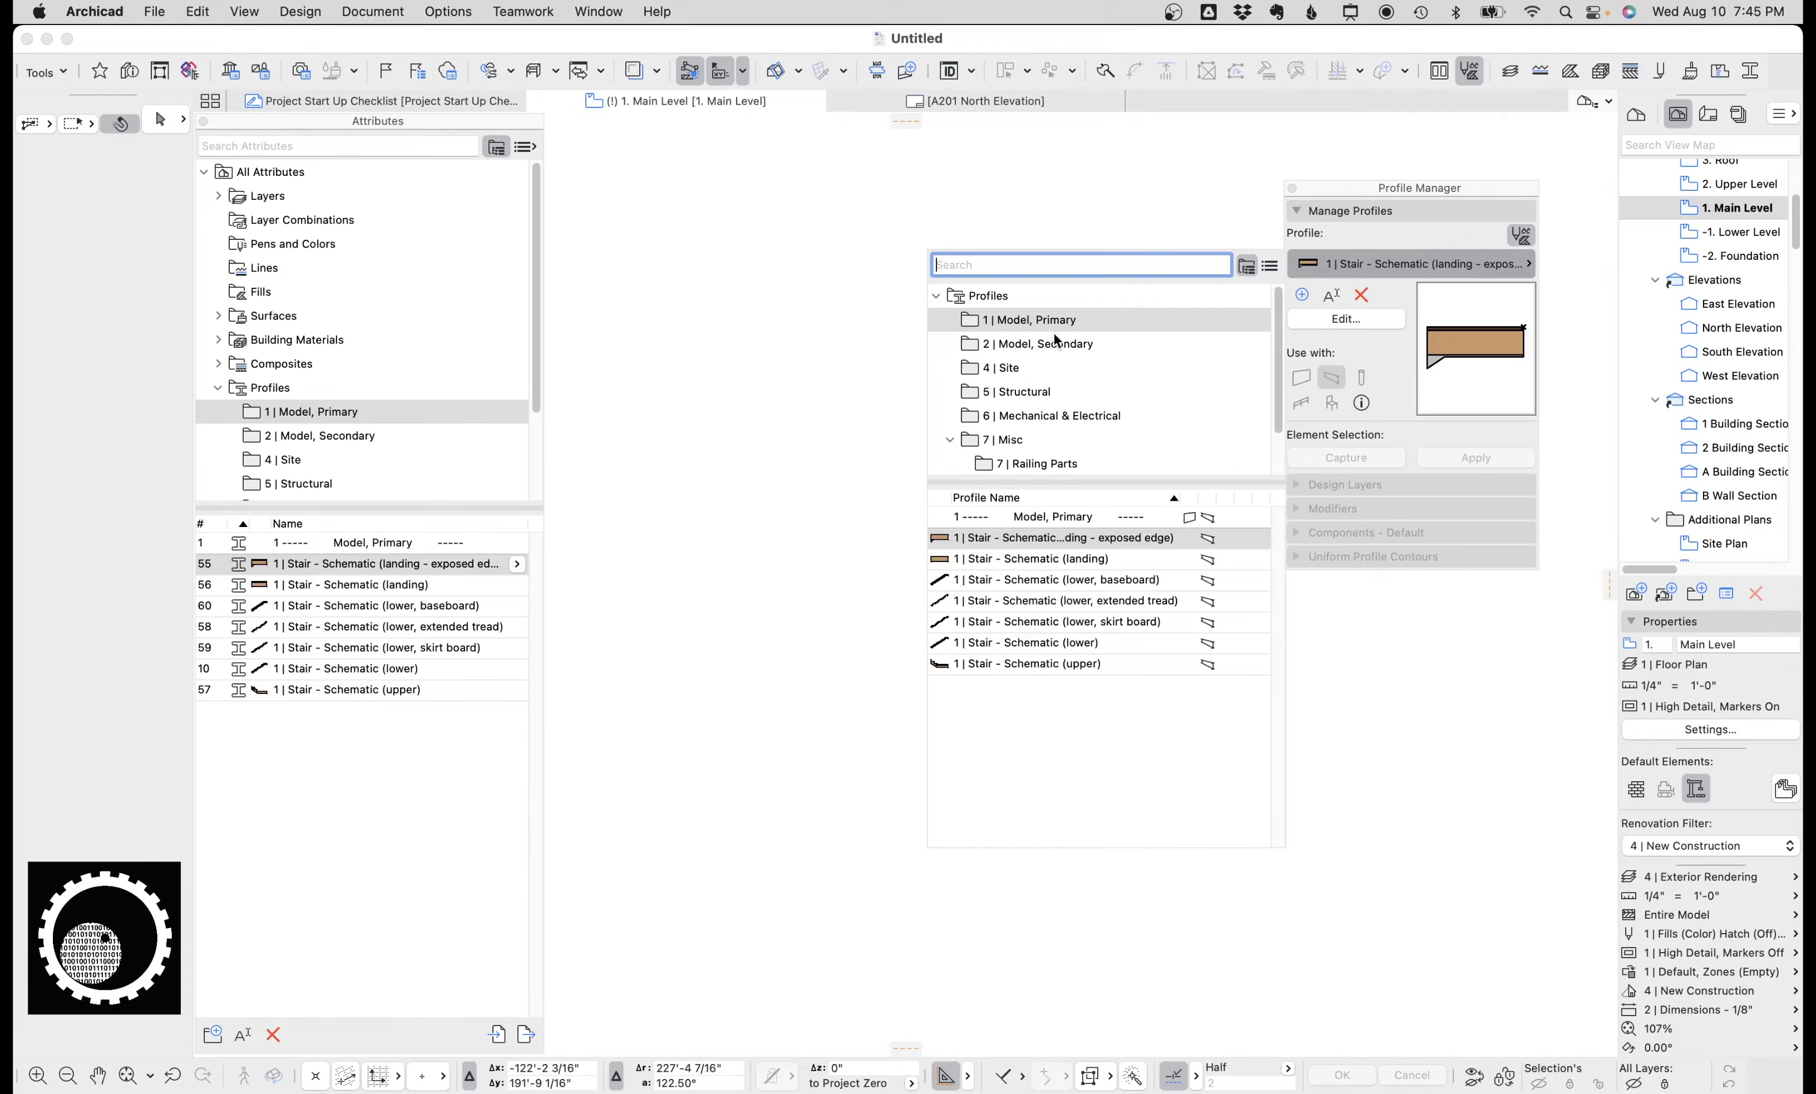
left_click(1056, 346)
left_click(1027, 393)
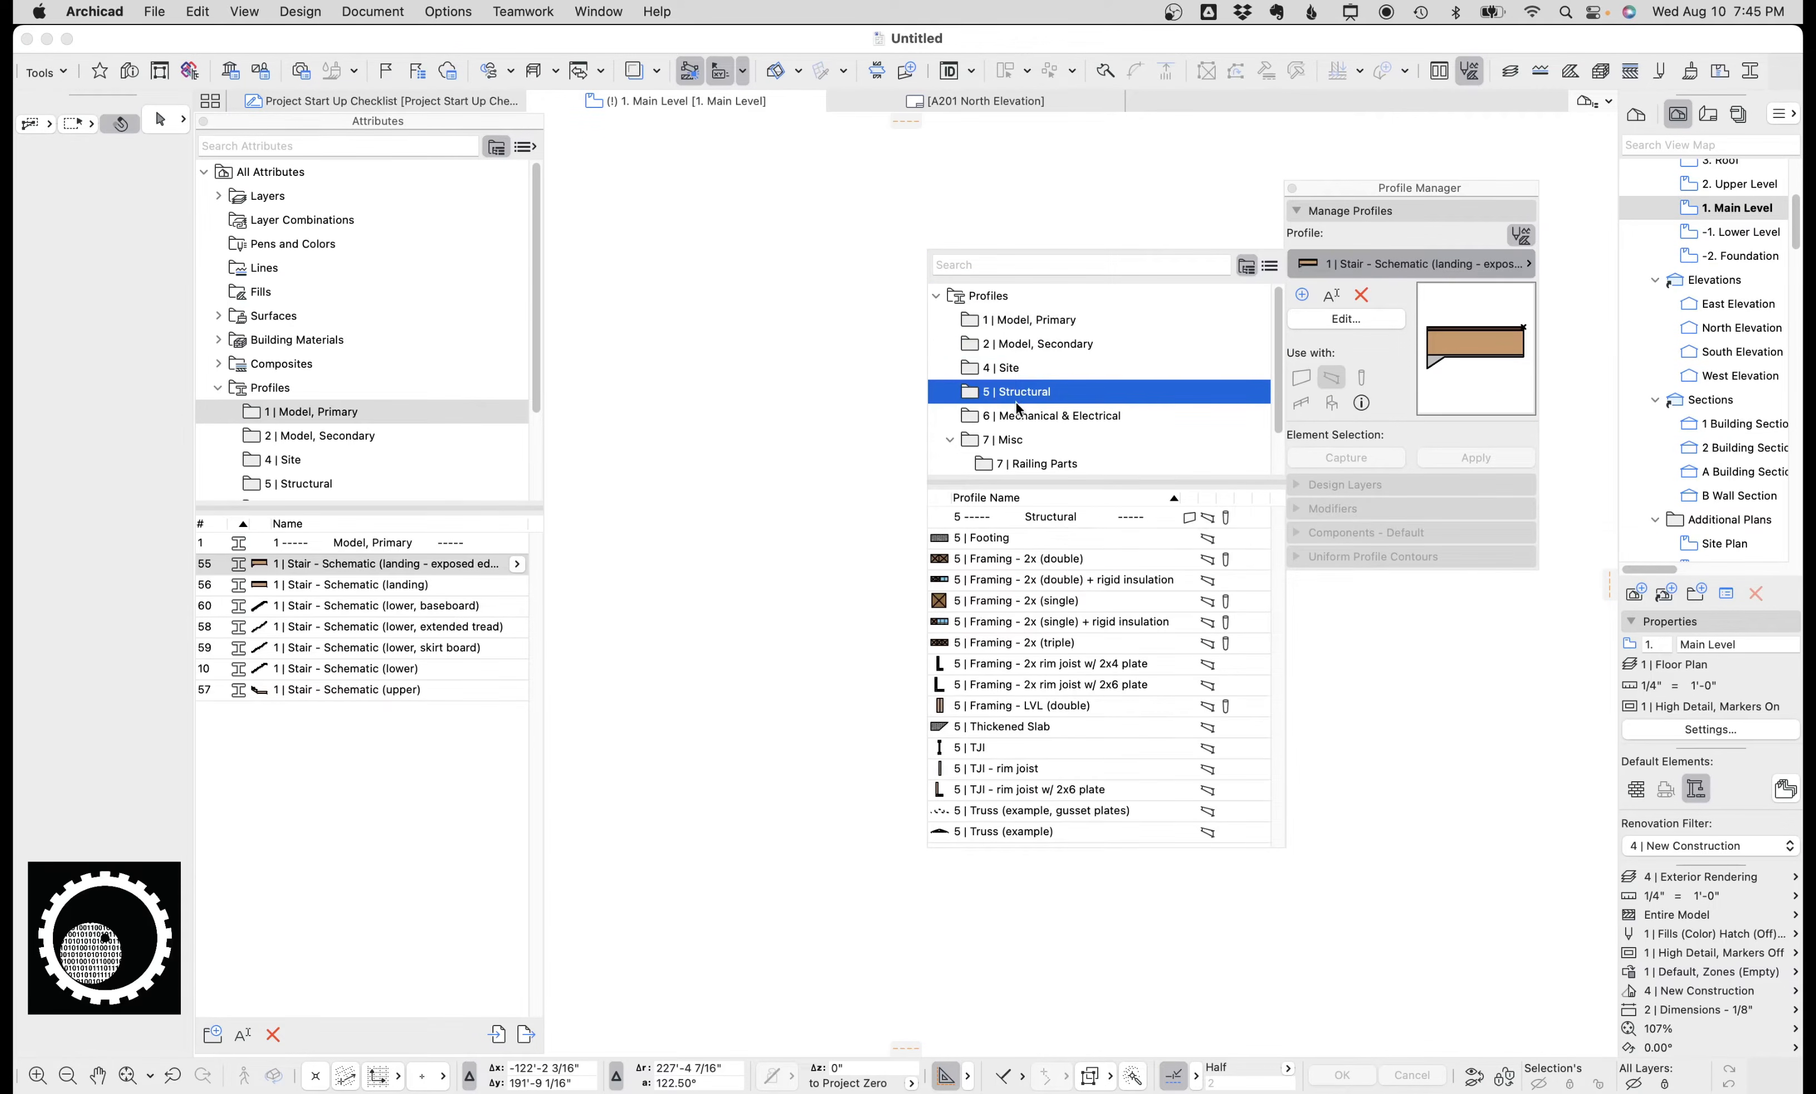
left_click(1021, 417)
left_click(1014, 383)
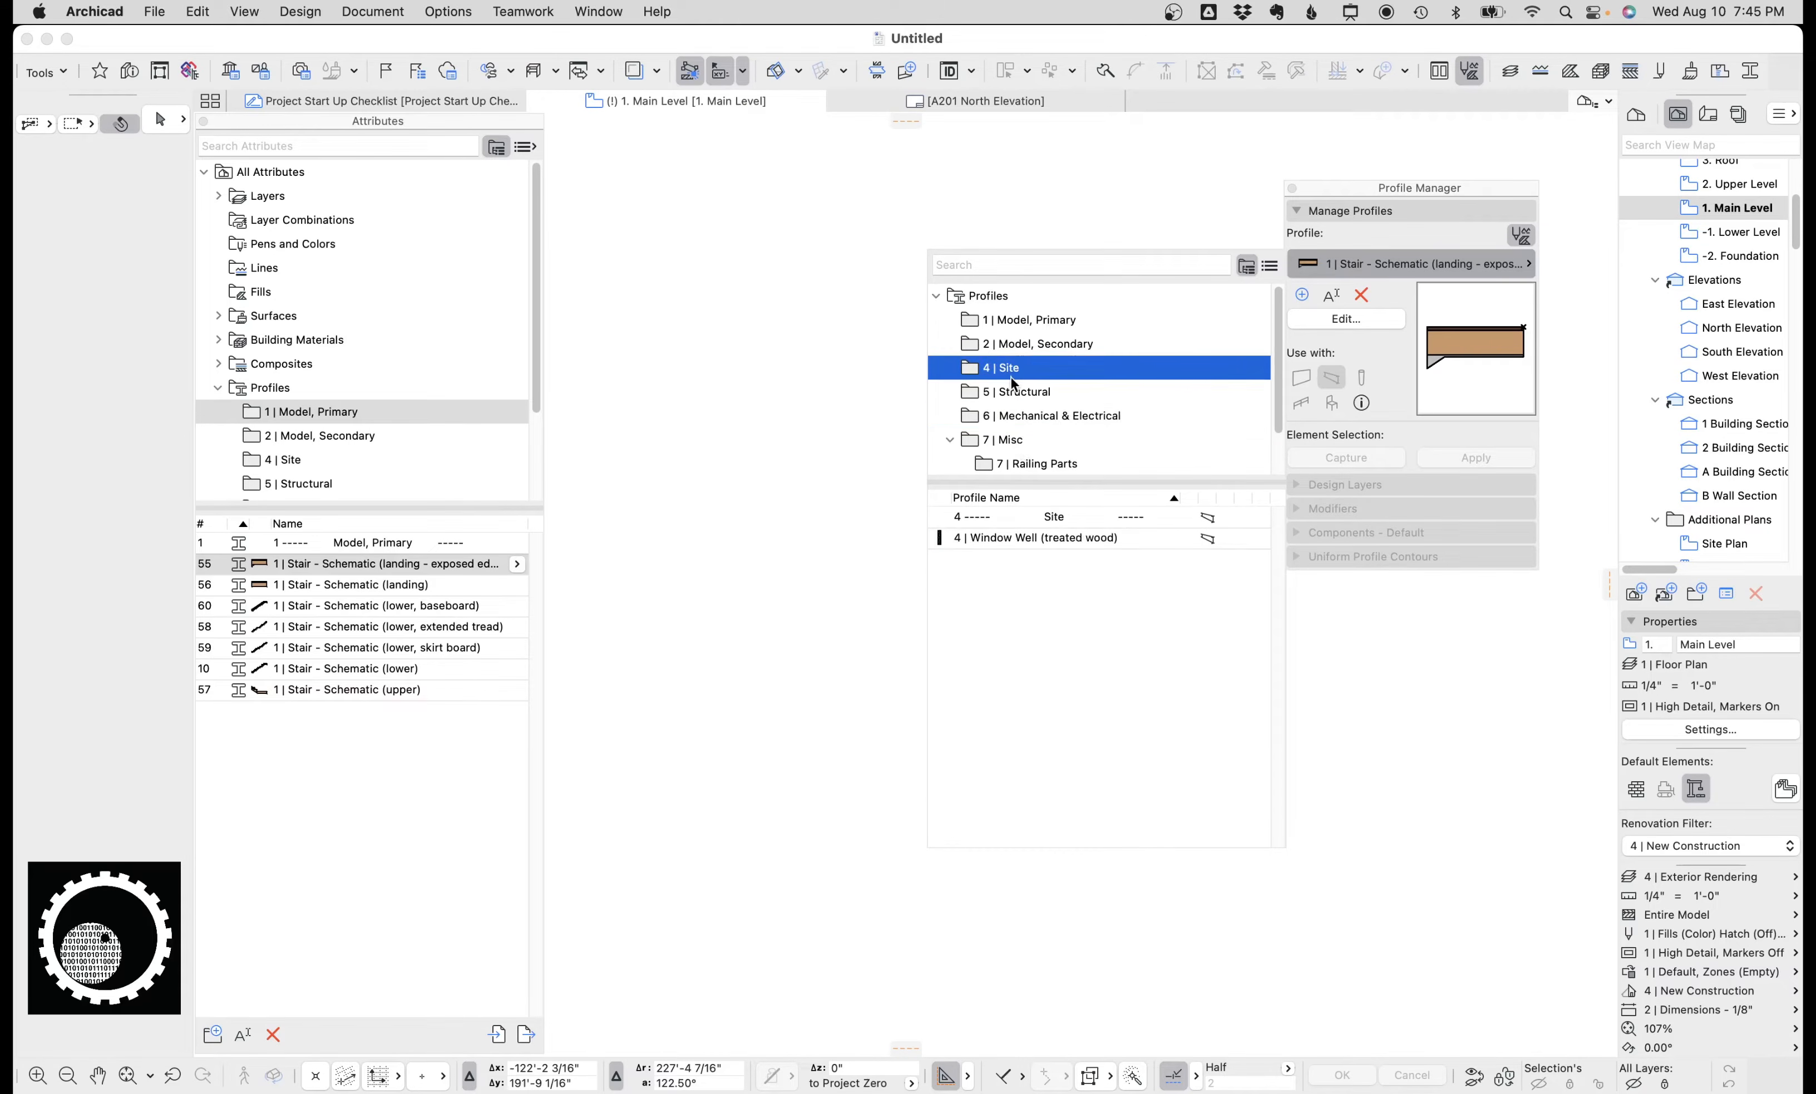
left_click(1014, 347)
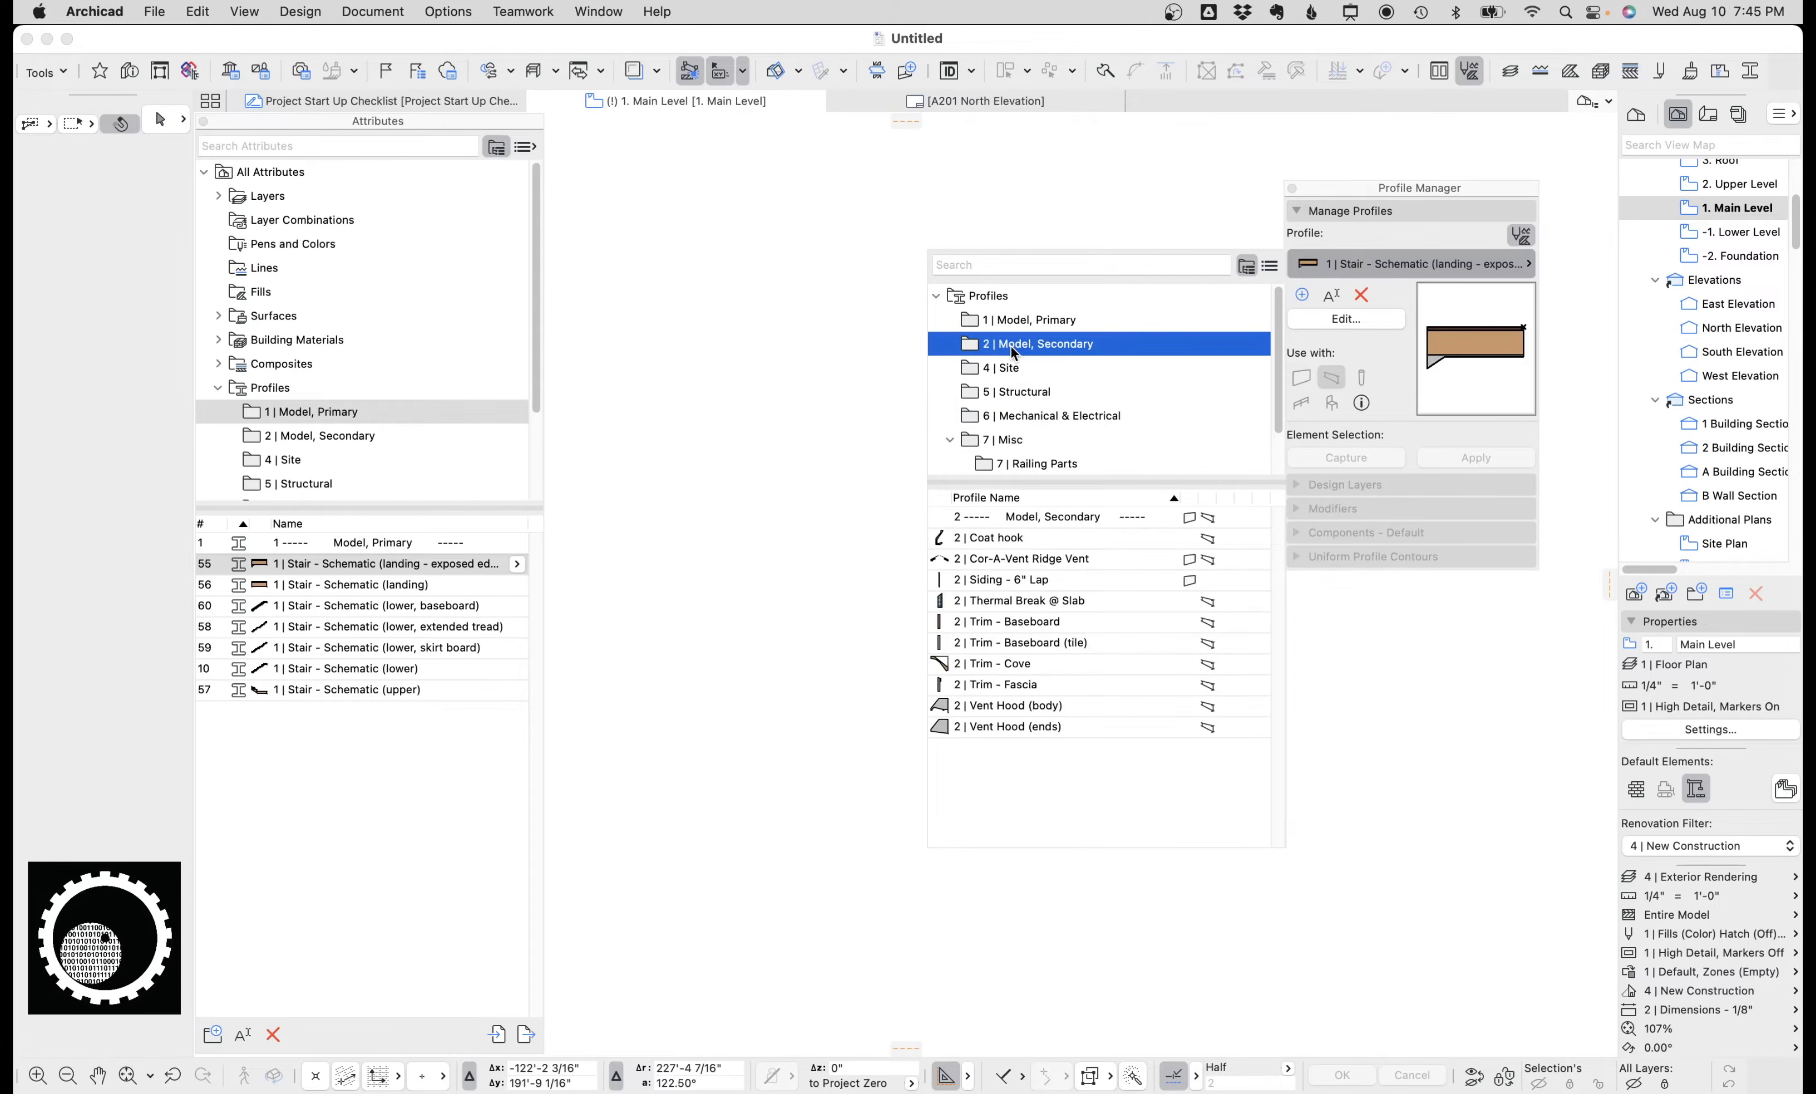
left_click(1044, 325)
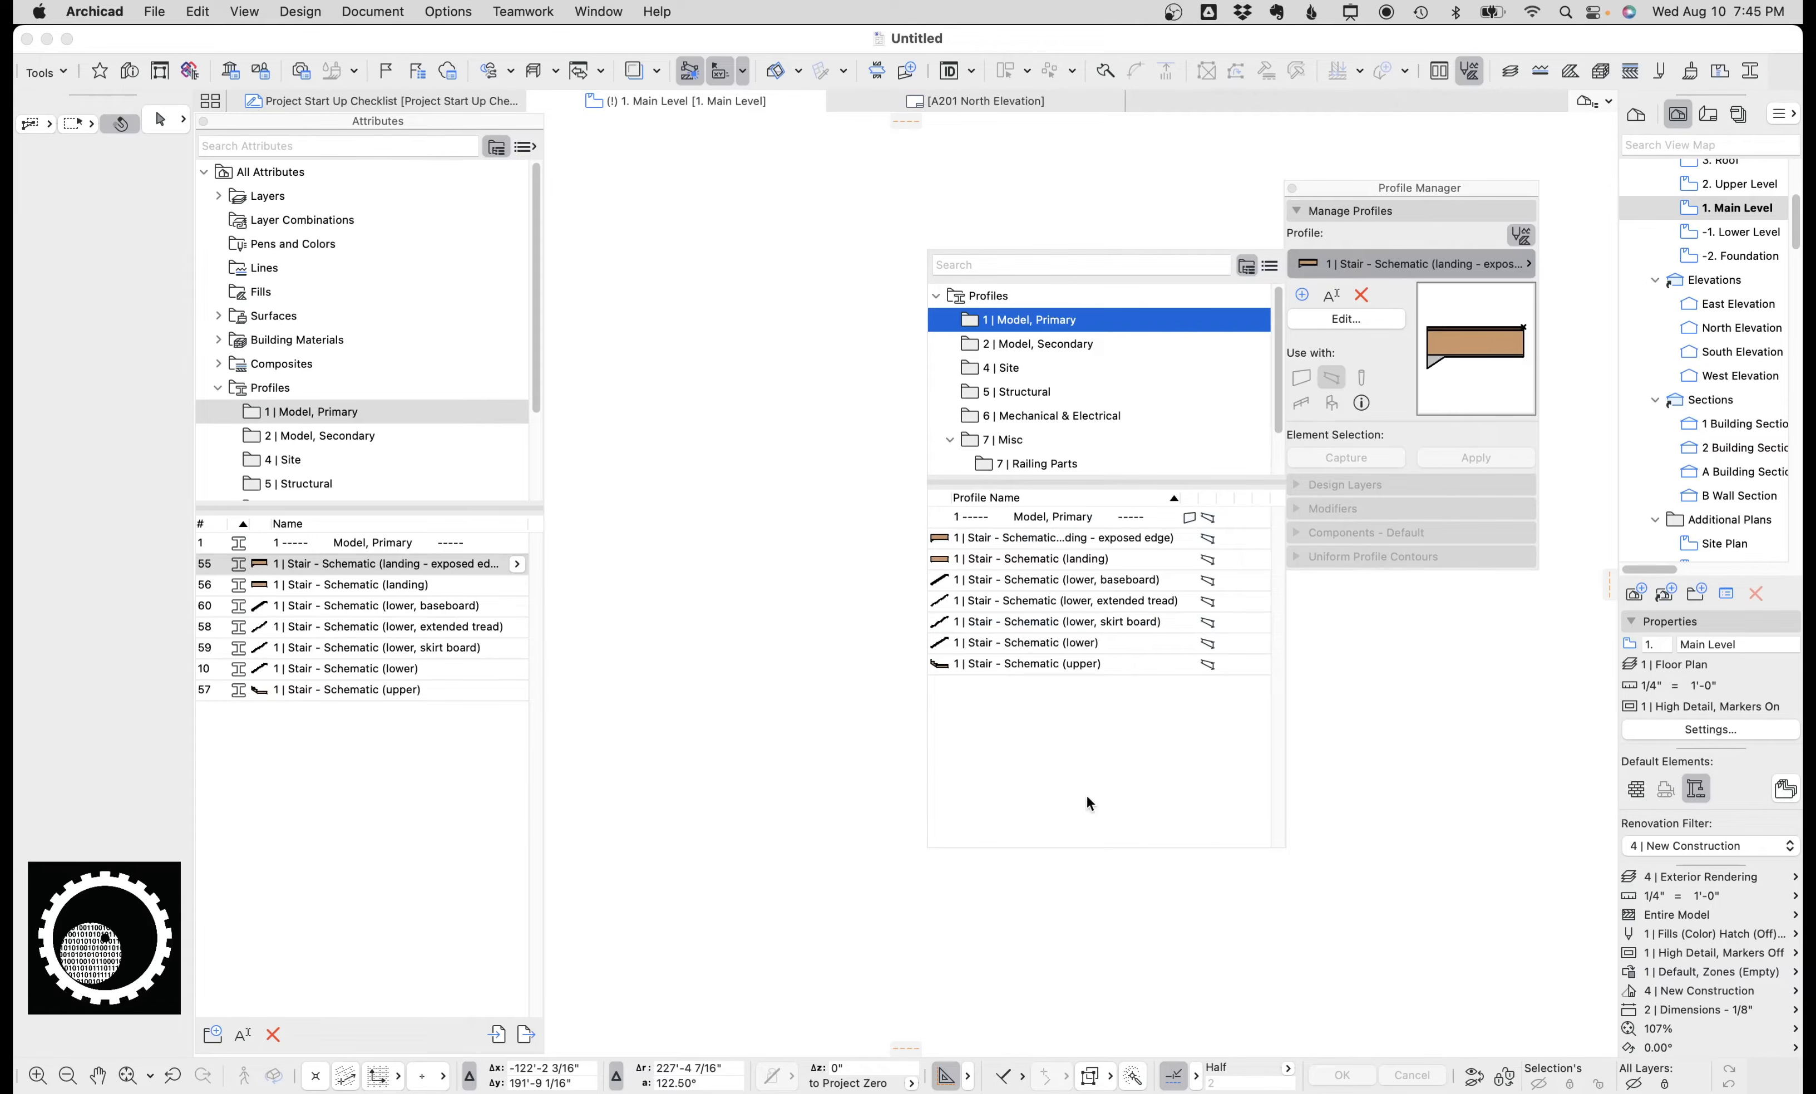
left_click(1060, 219)
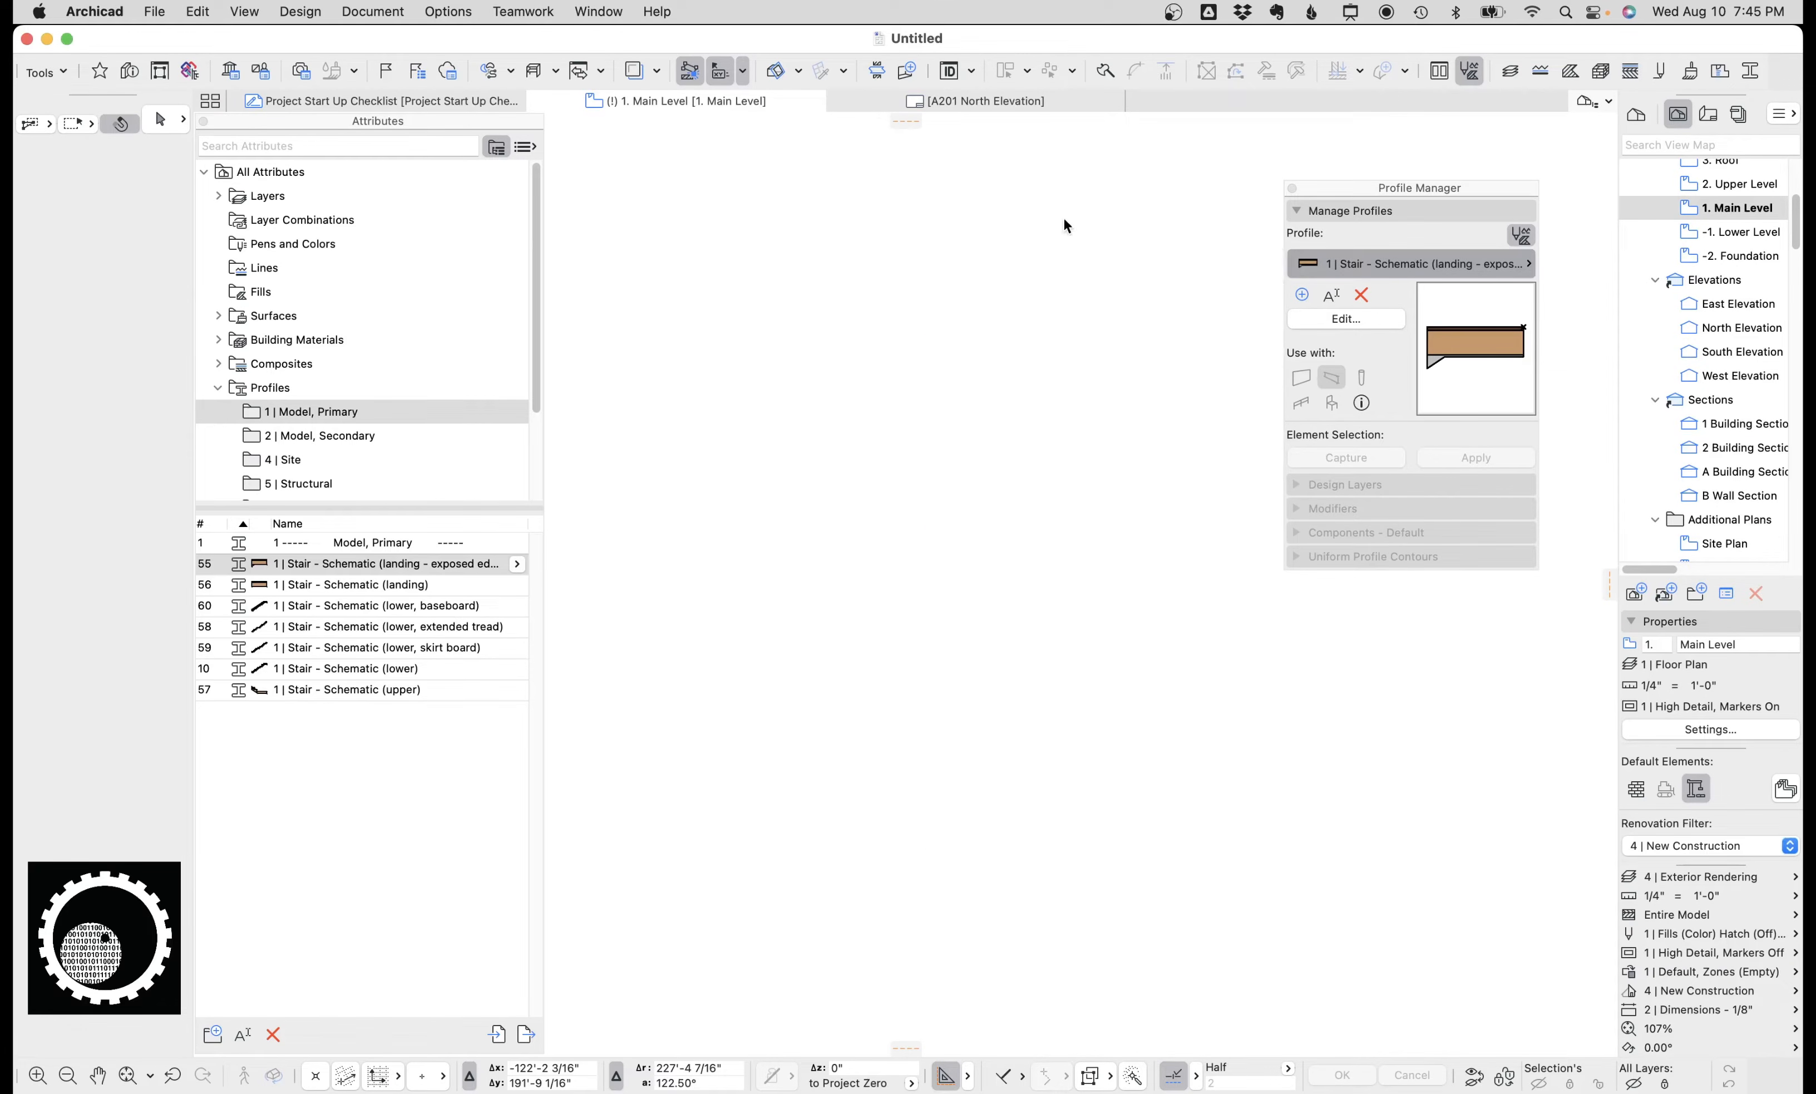
left_click(1292, 190)
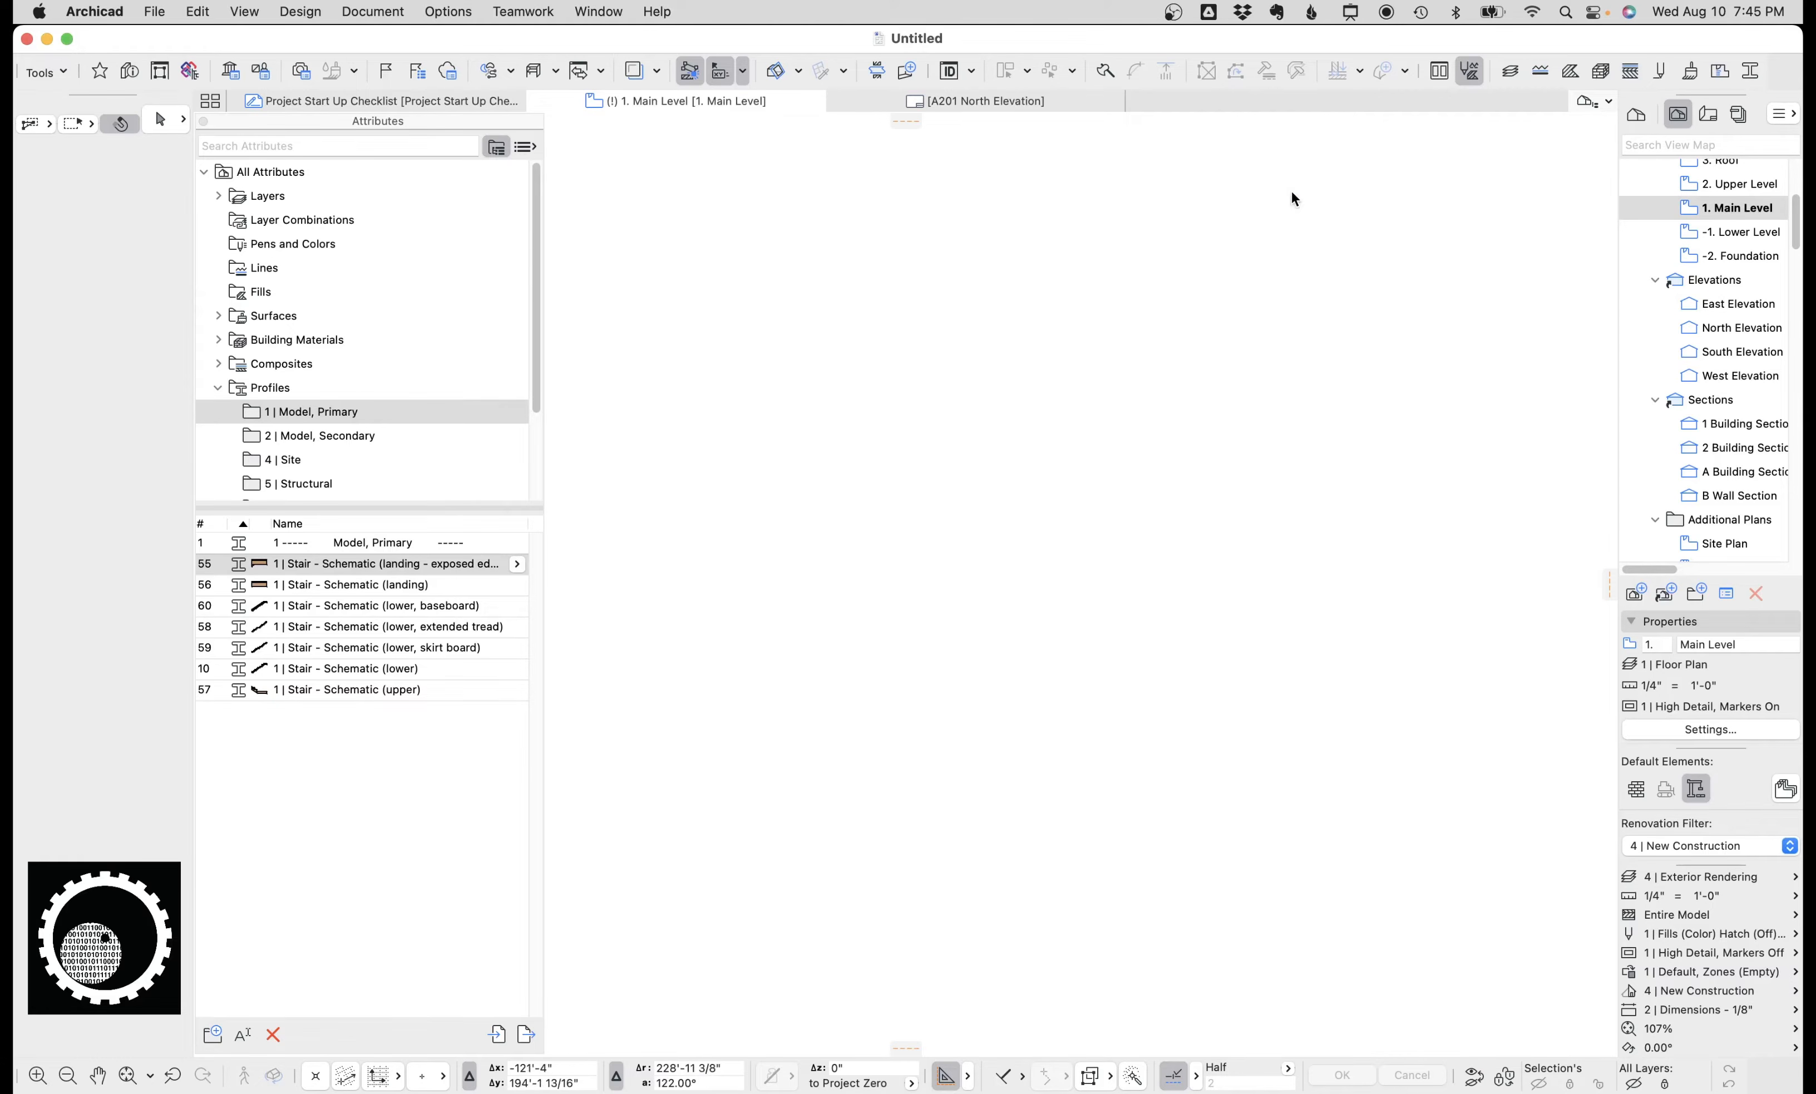
Close the Attributes panel and apply the Interior Wall (2x4) favorite from the Favorites Walls folder to the Wall tool.
left_click(204, 122)
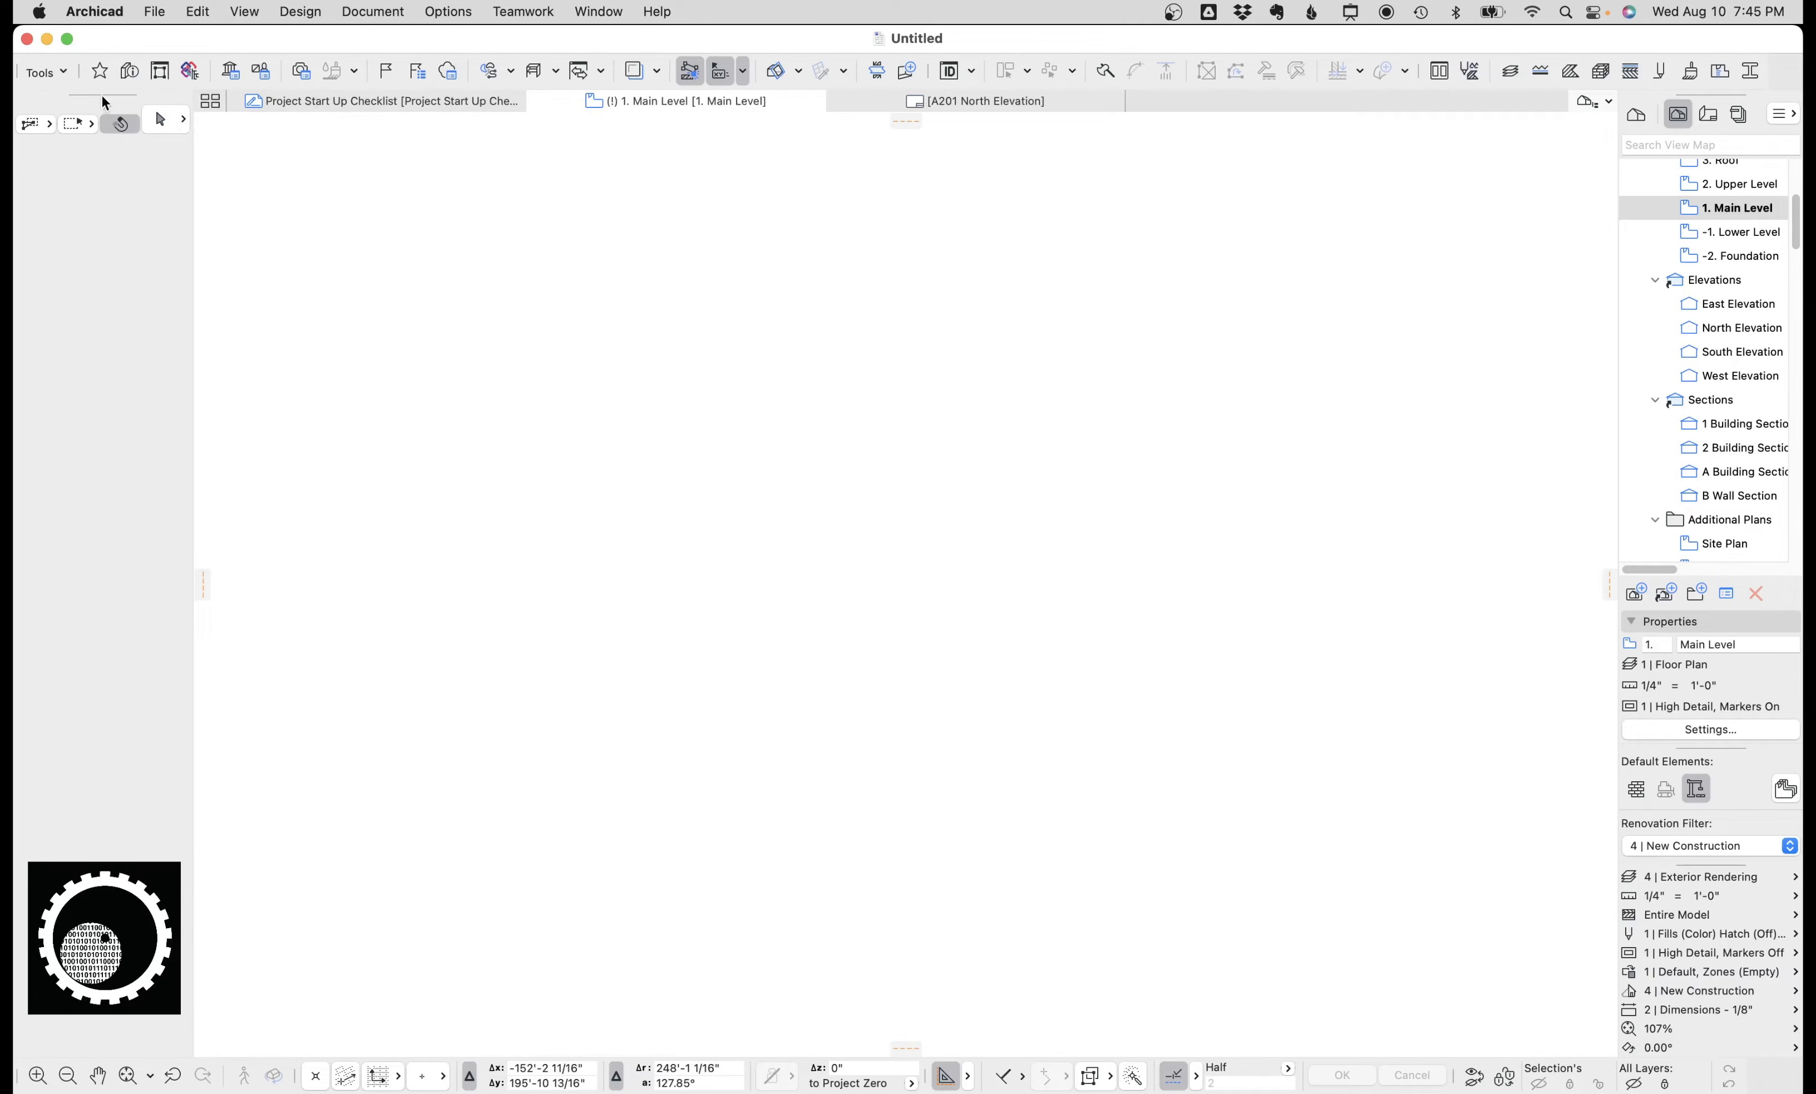
left_click(100, 70)
left_click_drag(363, 394, 366, 610)
left_click(292, 284)
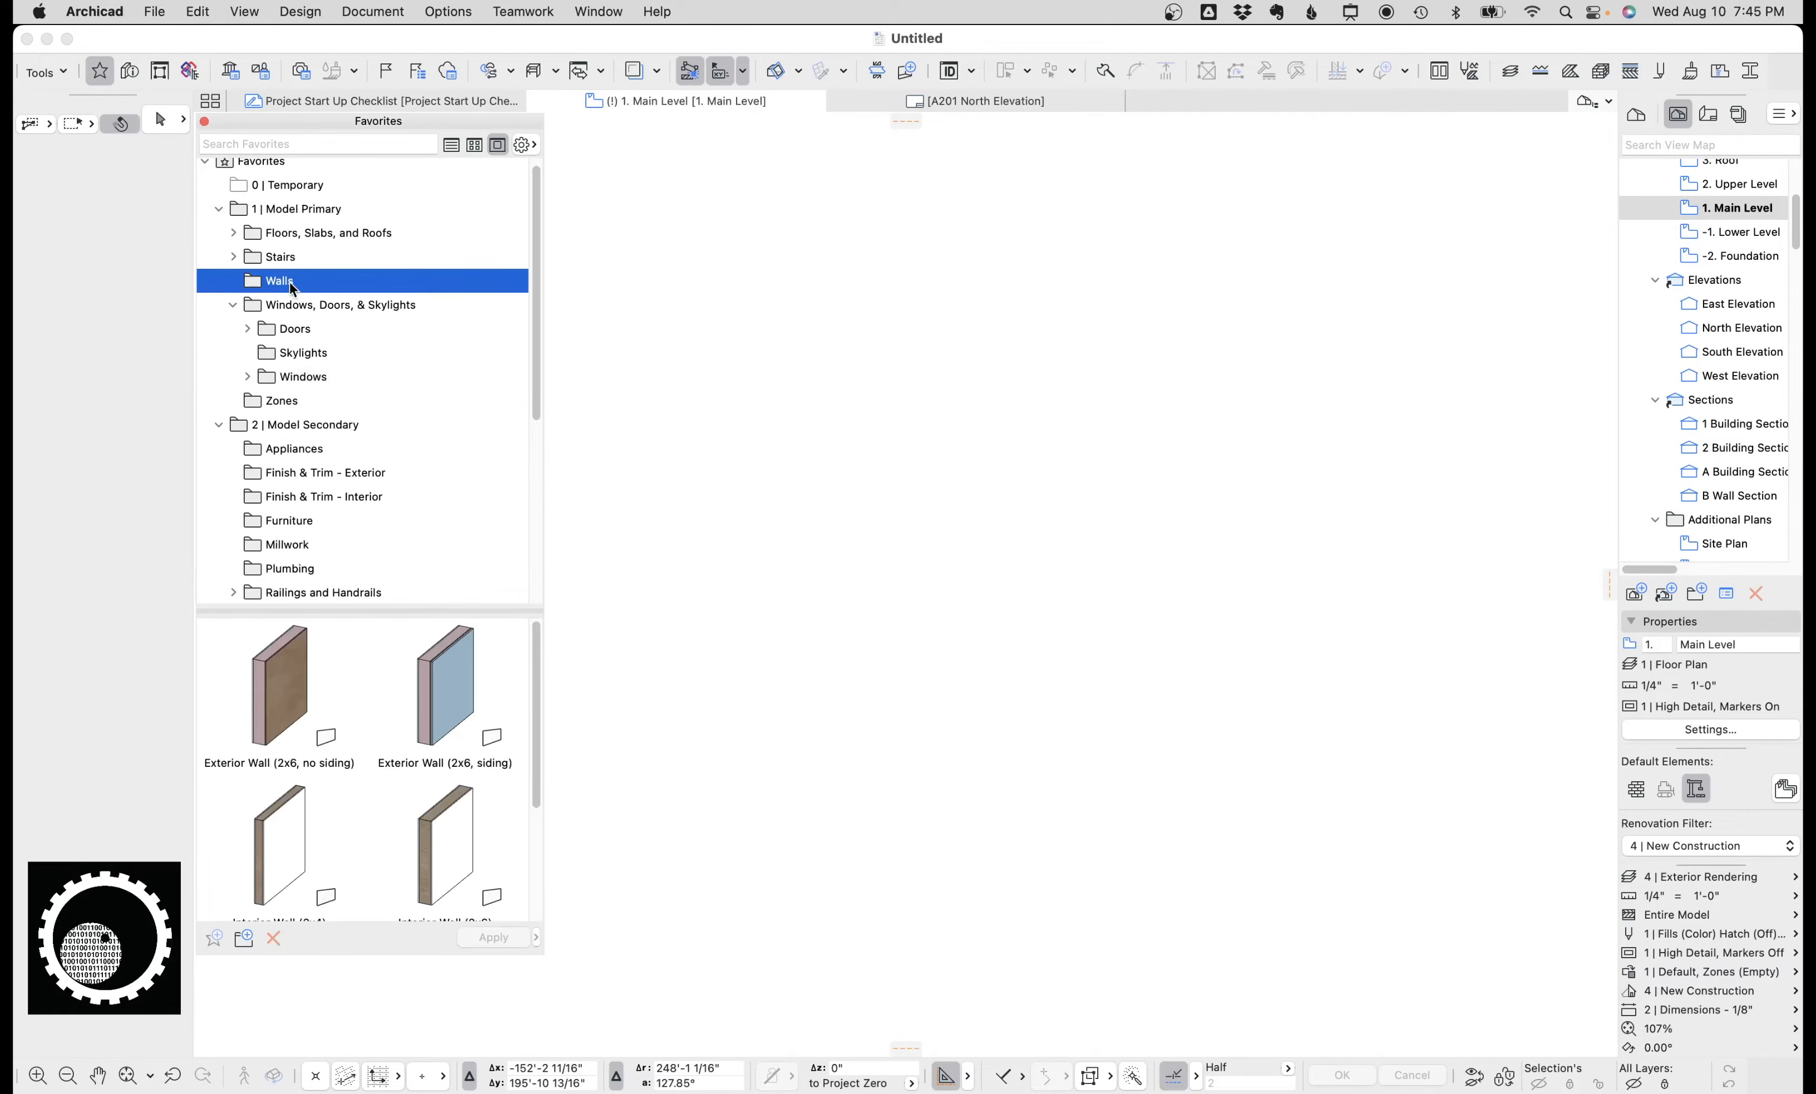
scroll(417, 739, "down", 5)
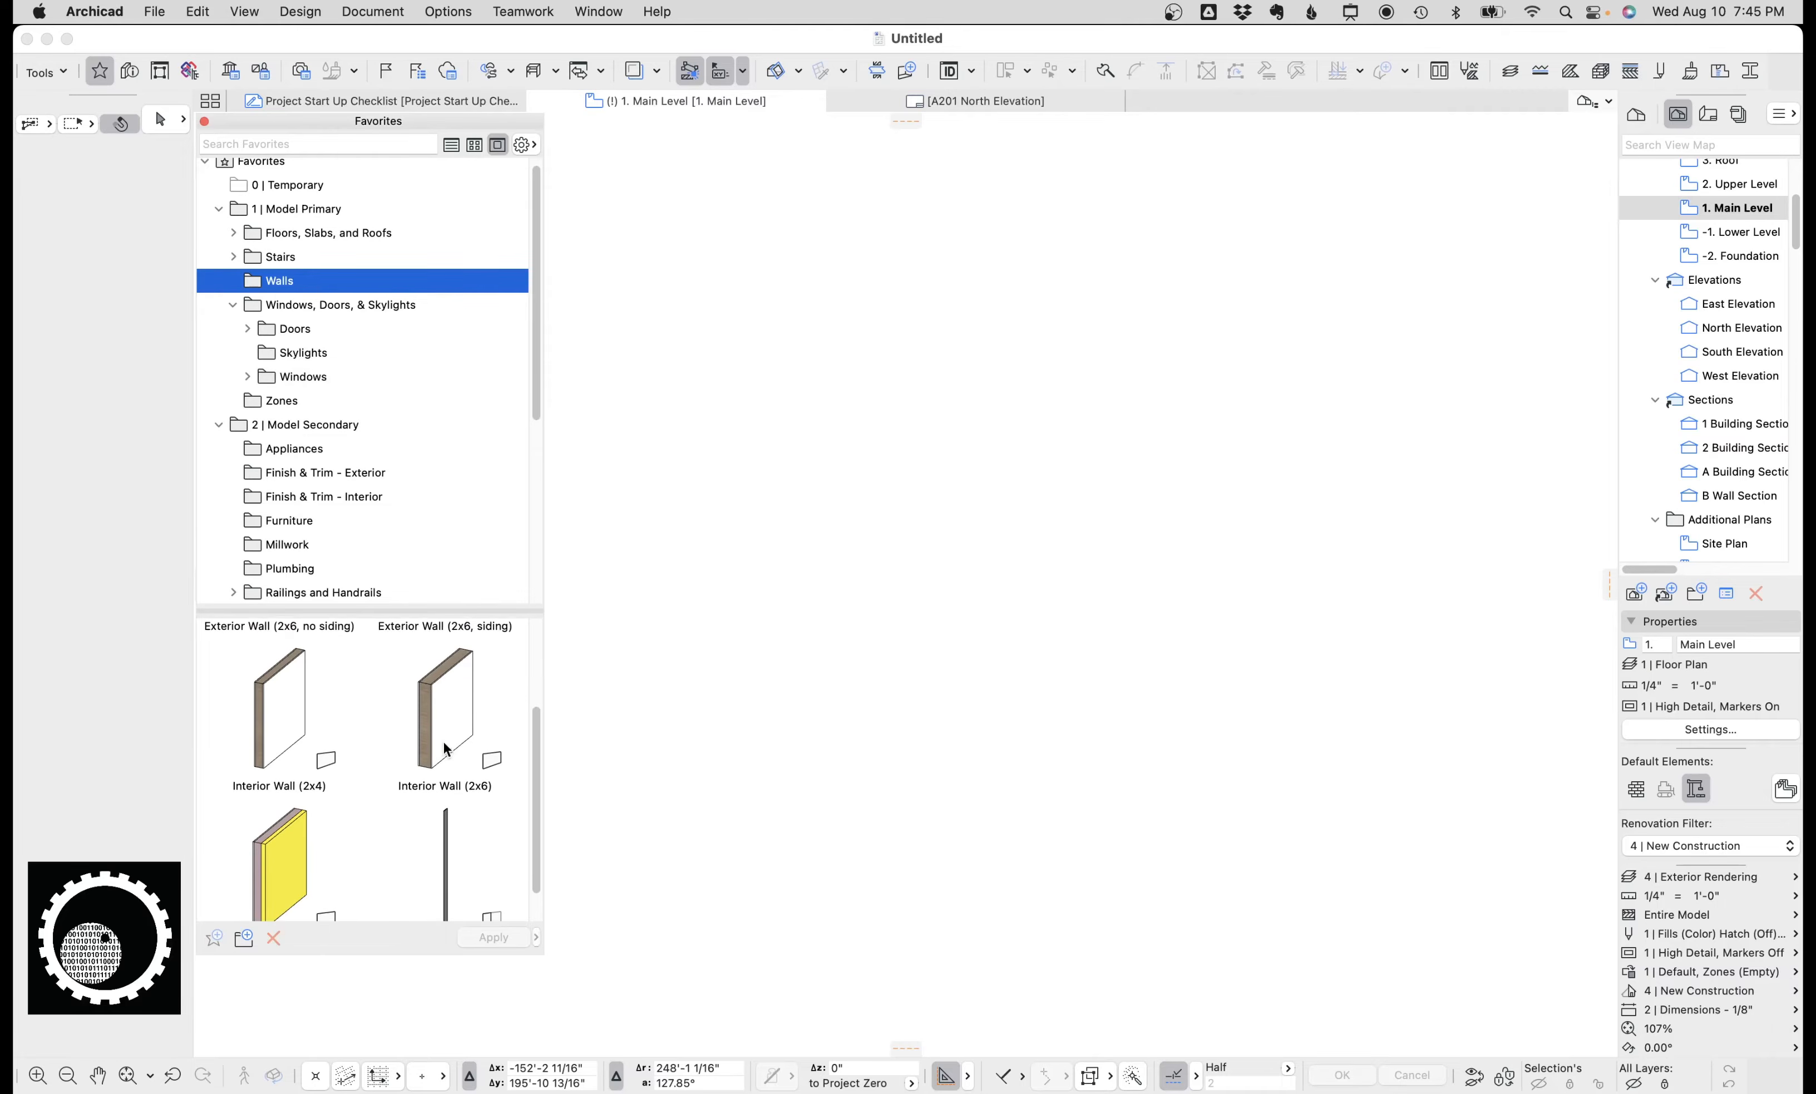
double_click(276, 686)
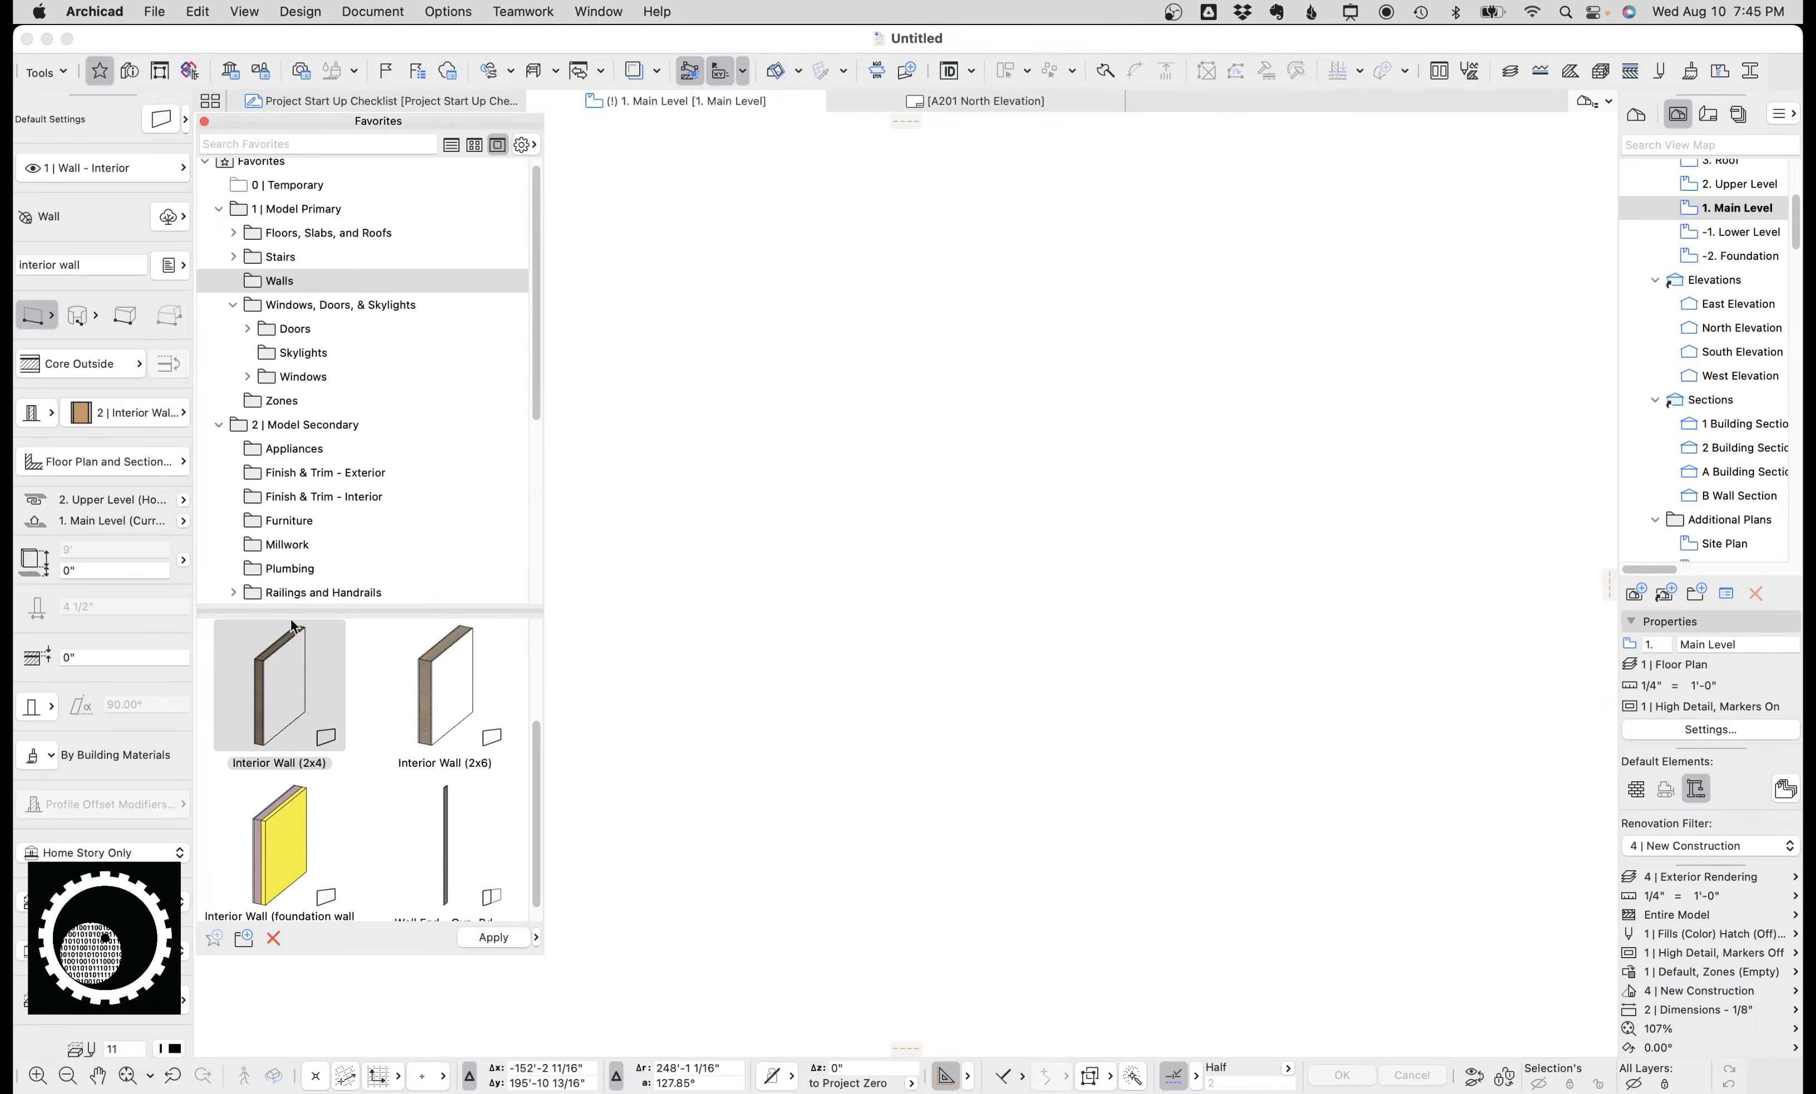
left_click(125, 412)
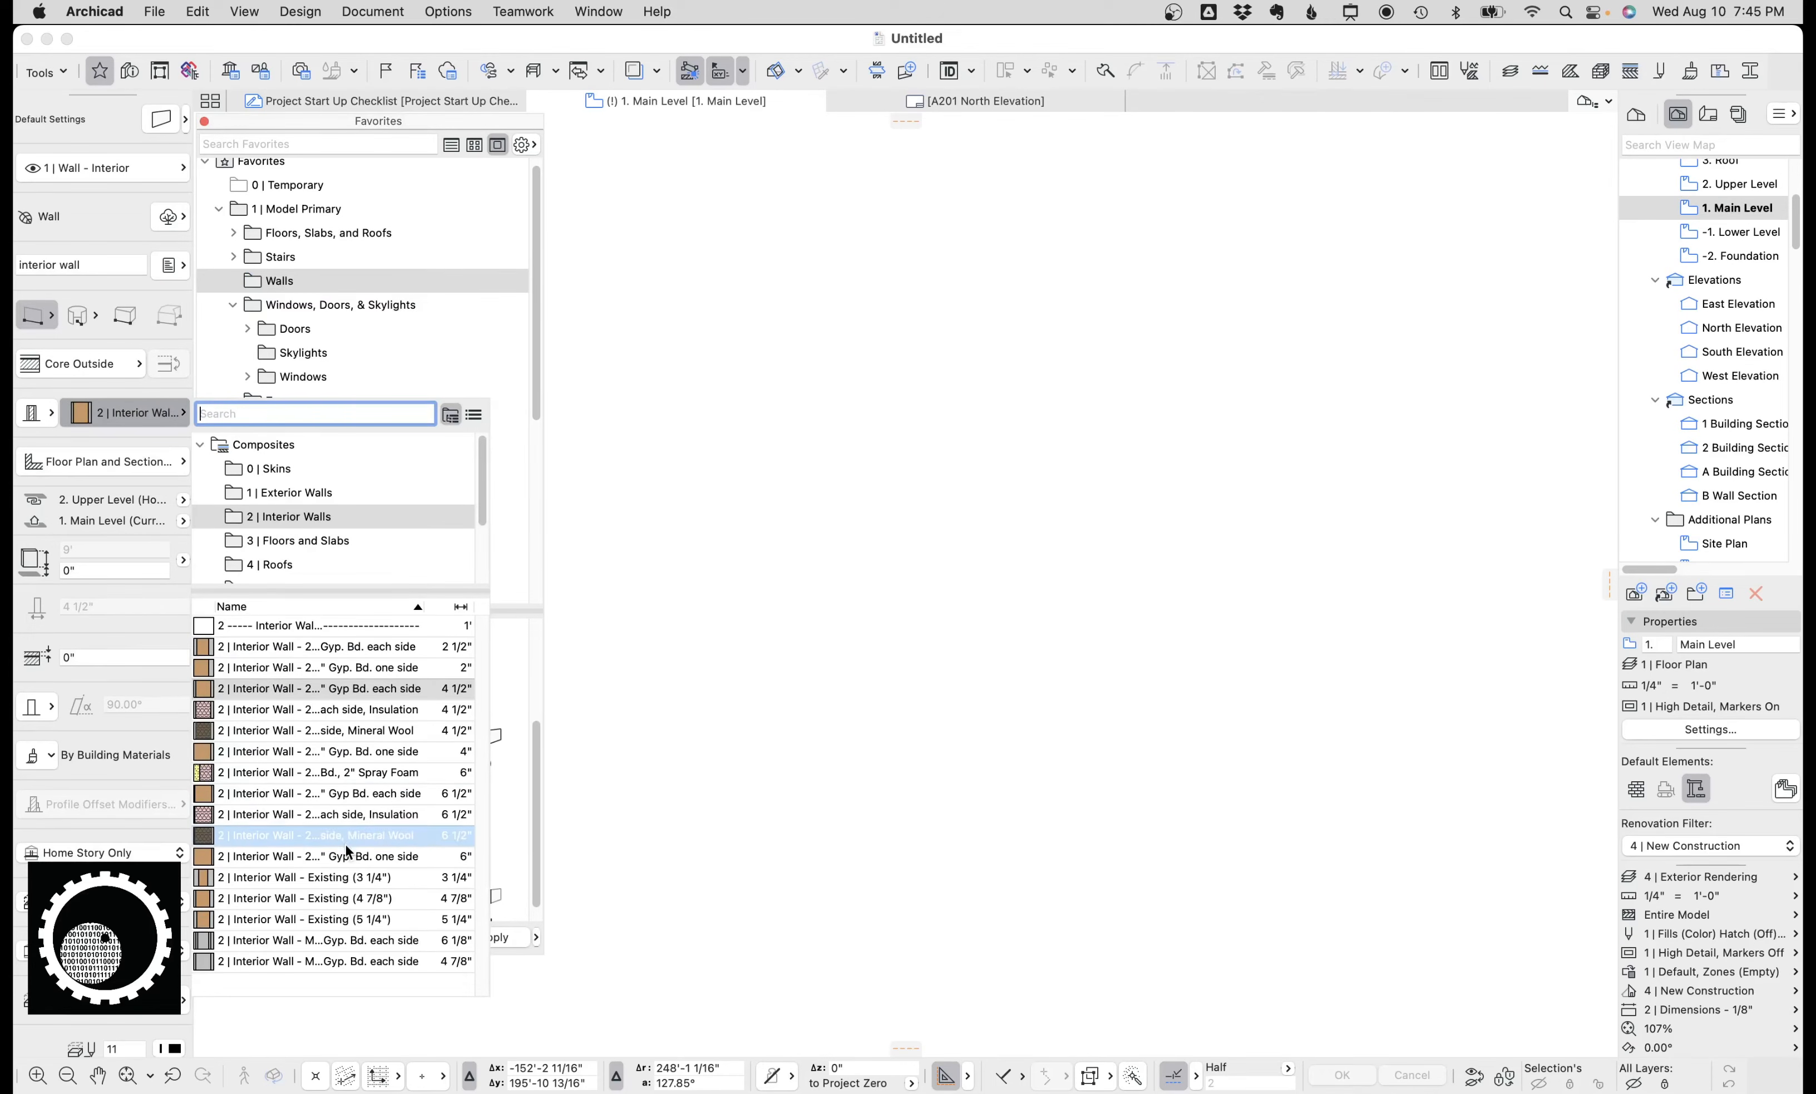
left_click(162, 410)
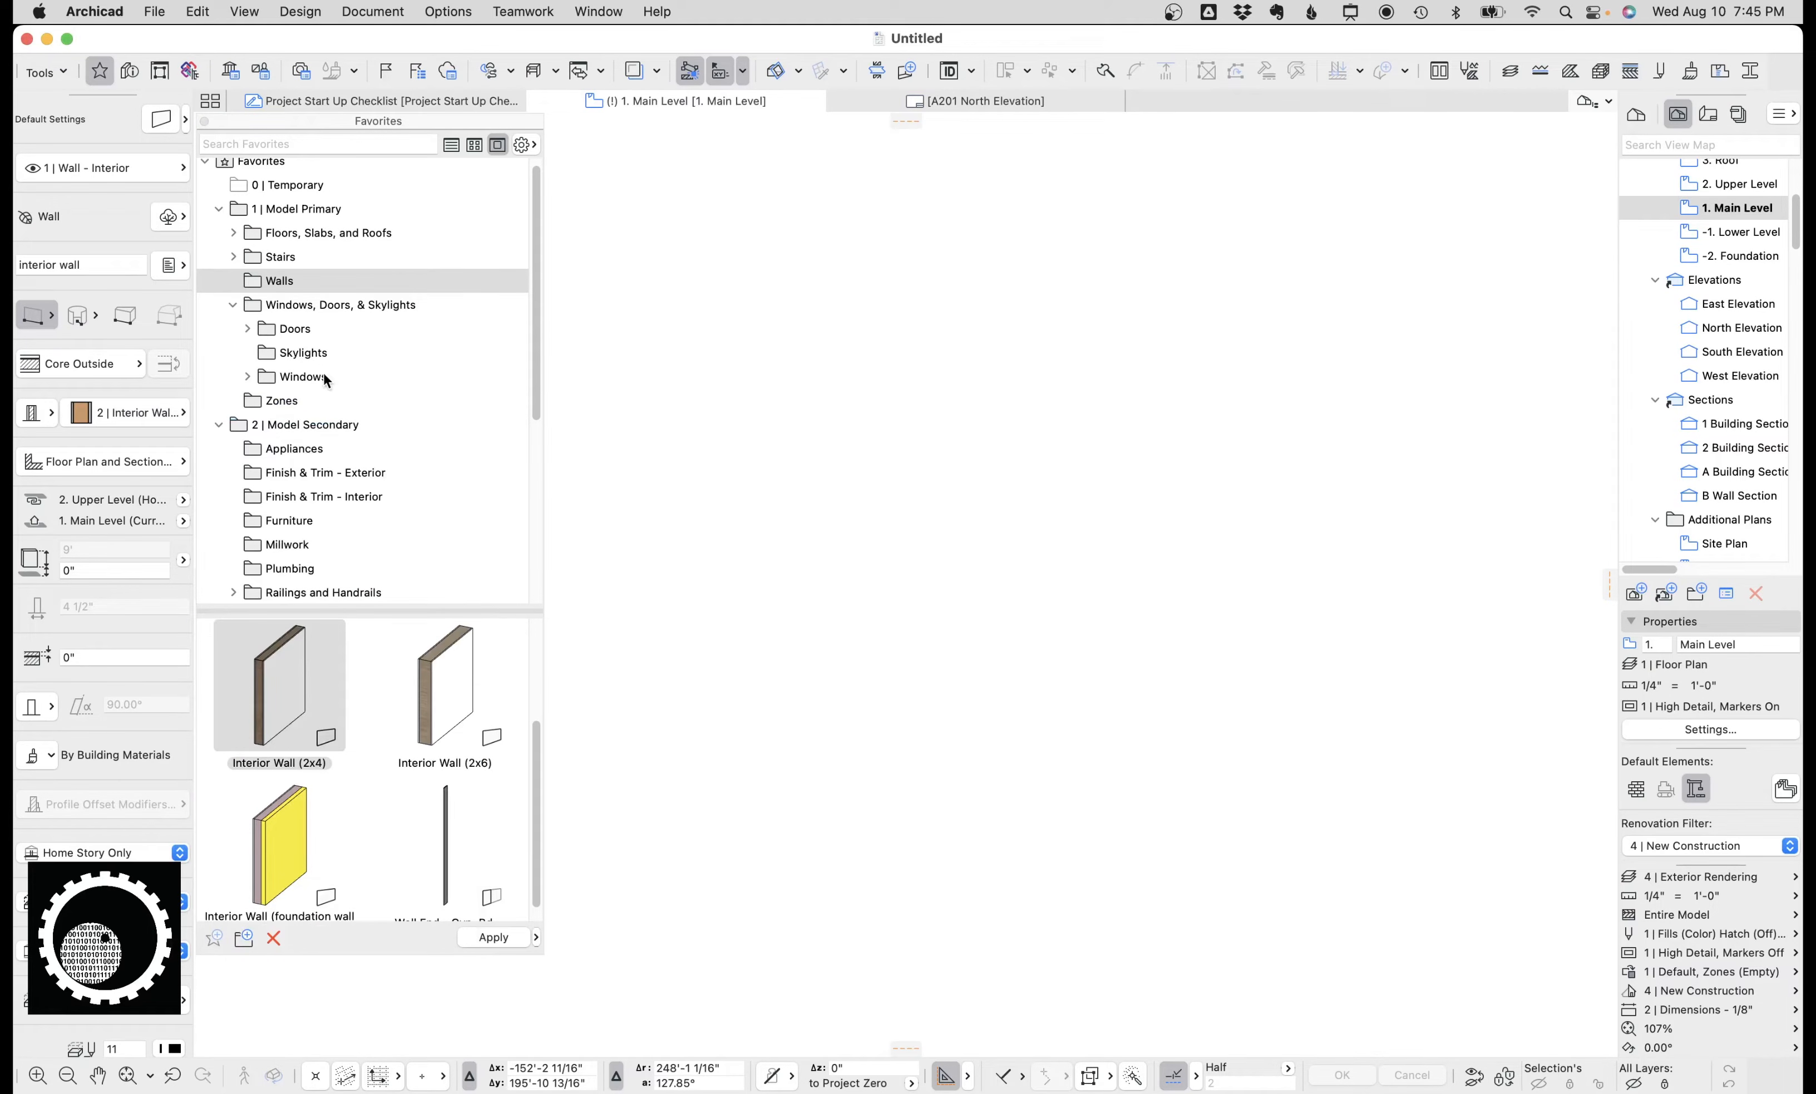
Browse the Structural and Documentation favorite folders such as Foundation and Footing, Annotation and Extent of Work, then close Favorites.
scroll(327, 445, "down", 10)
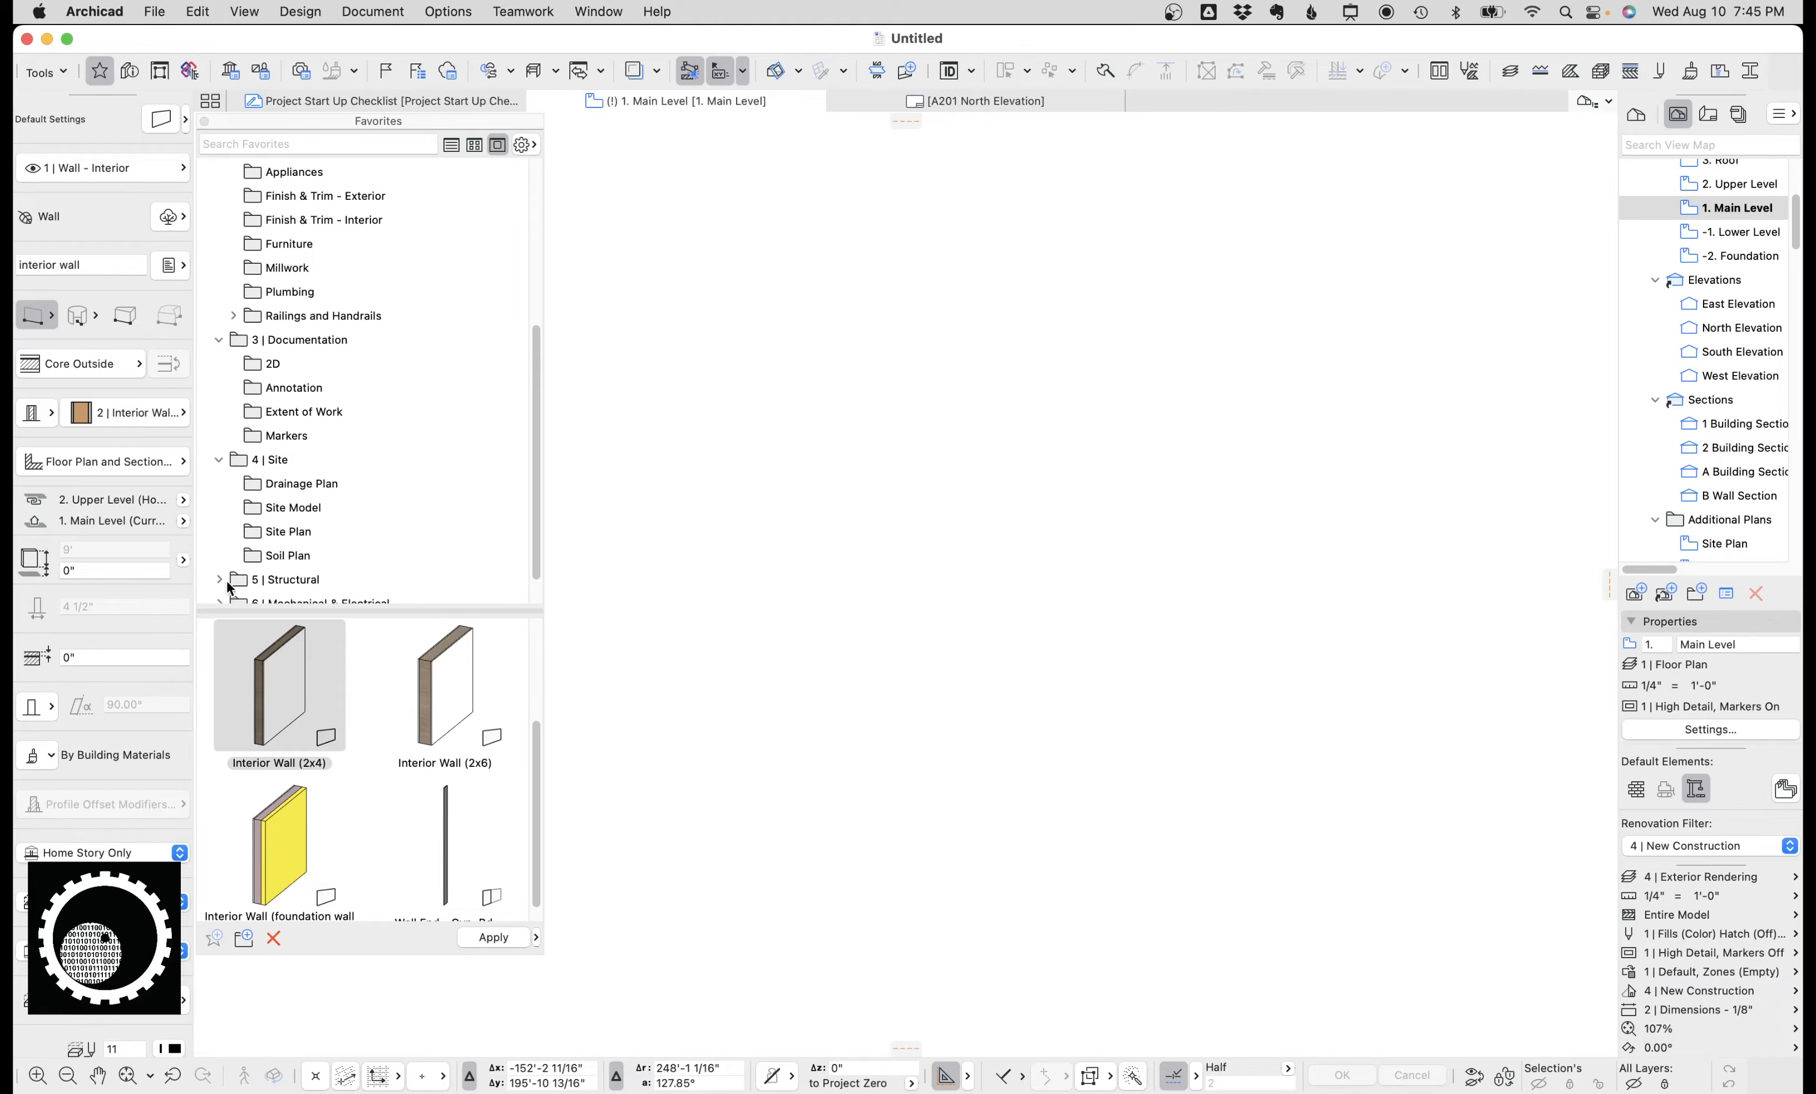
left_click(219, 543)
scroll(309, 509, "down", 3)
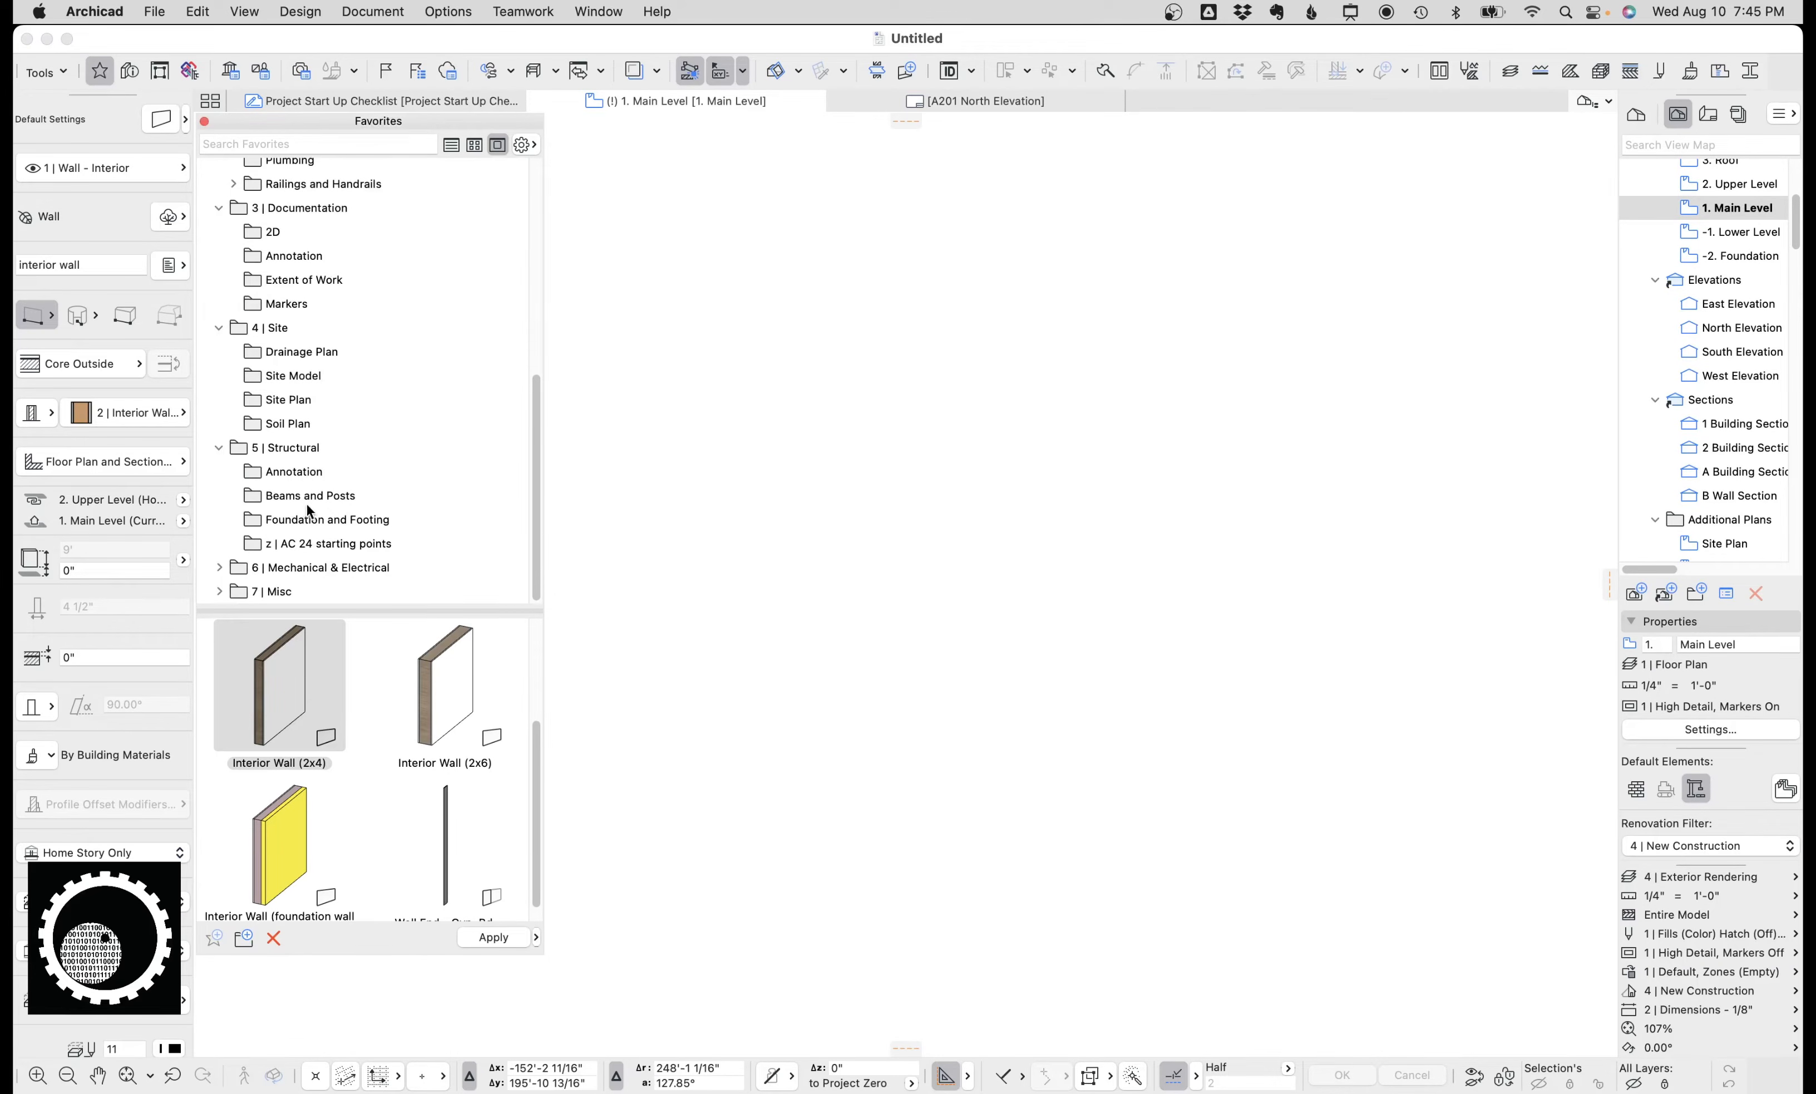
left_click(327, 499)
left_click(344, 519)
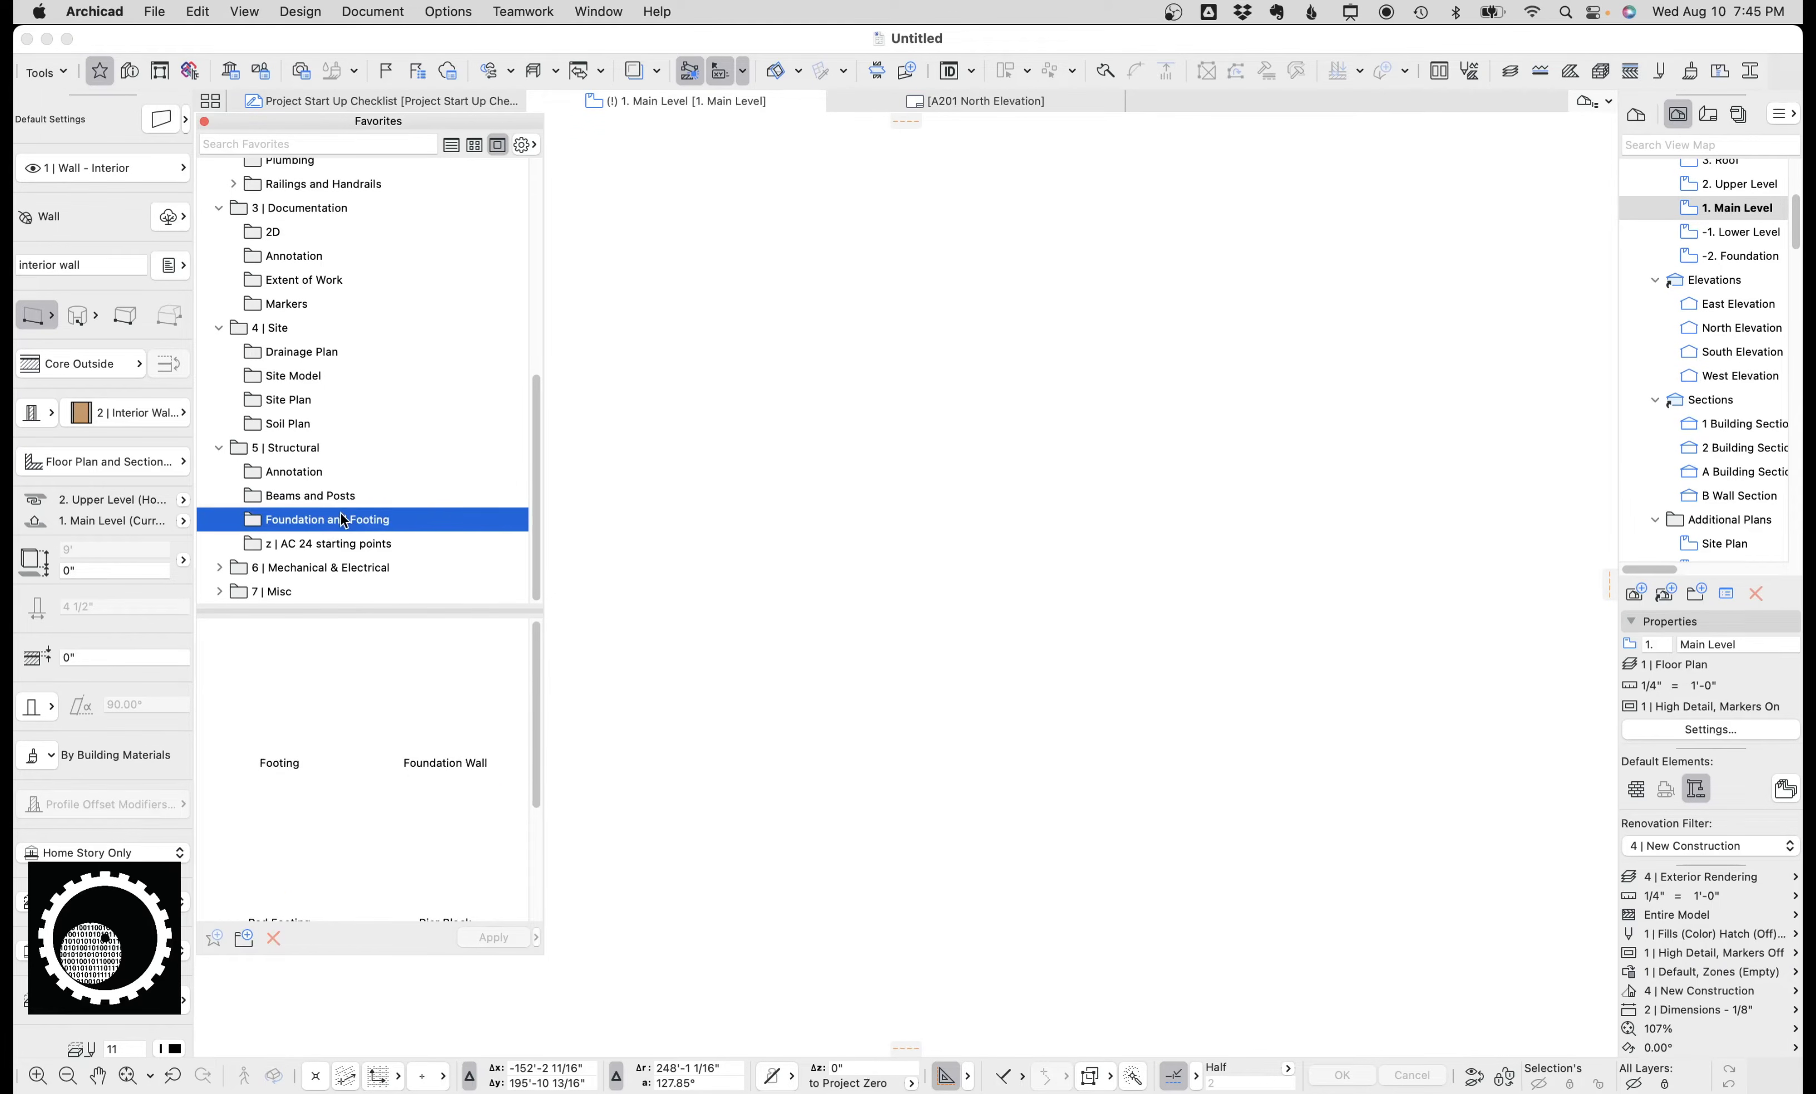
left_click(327, 474)
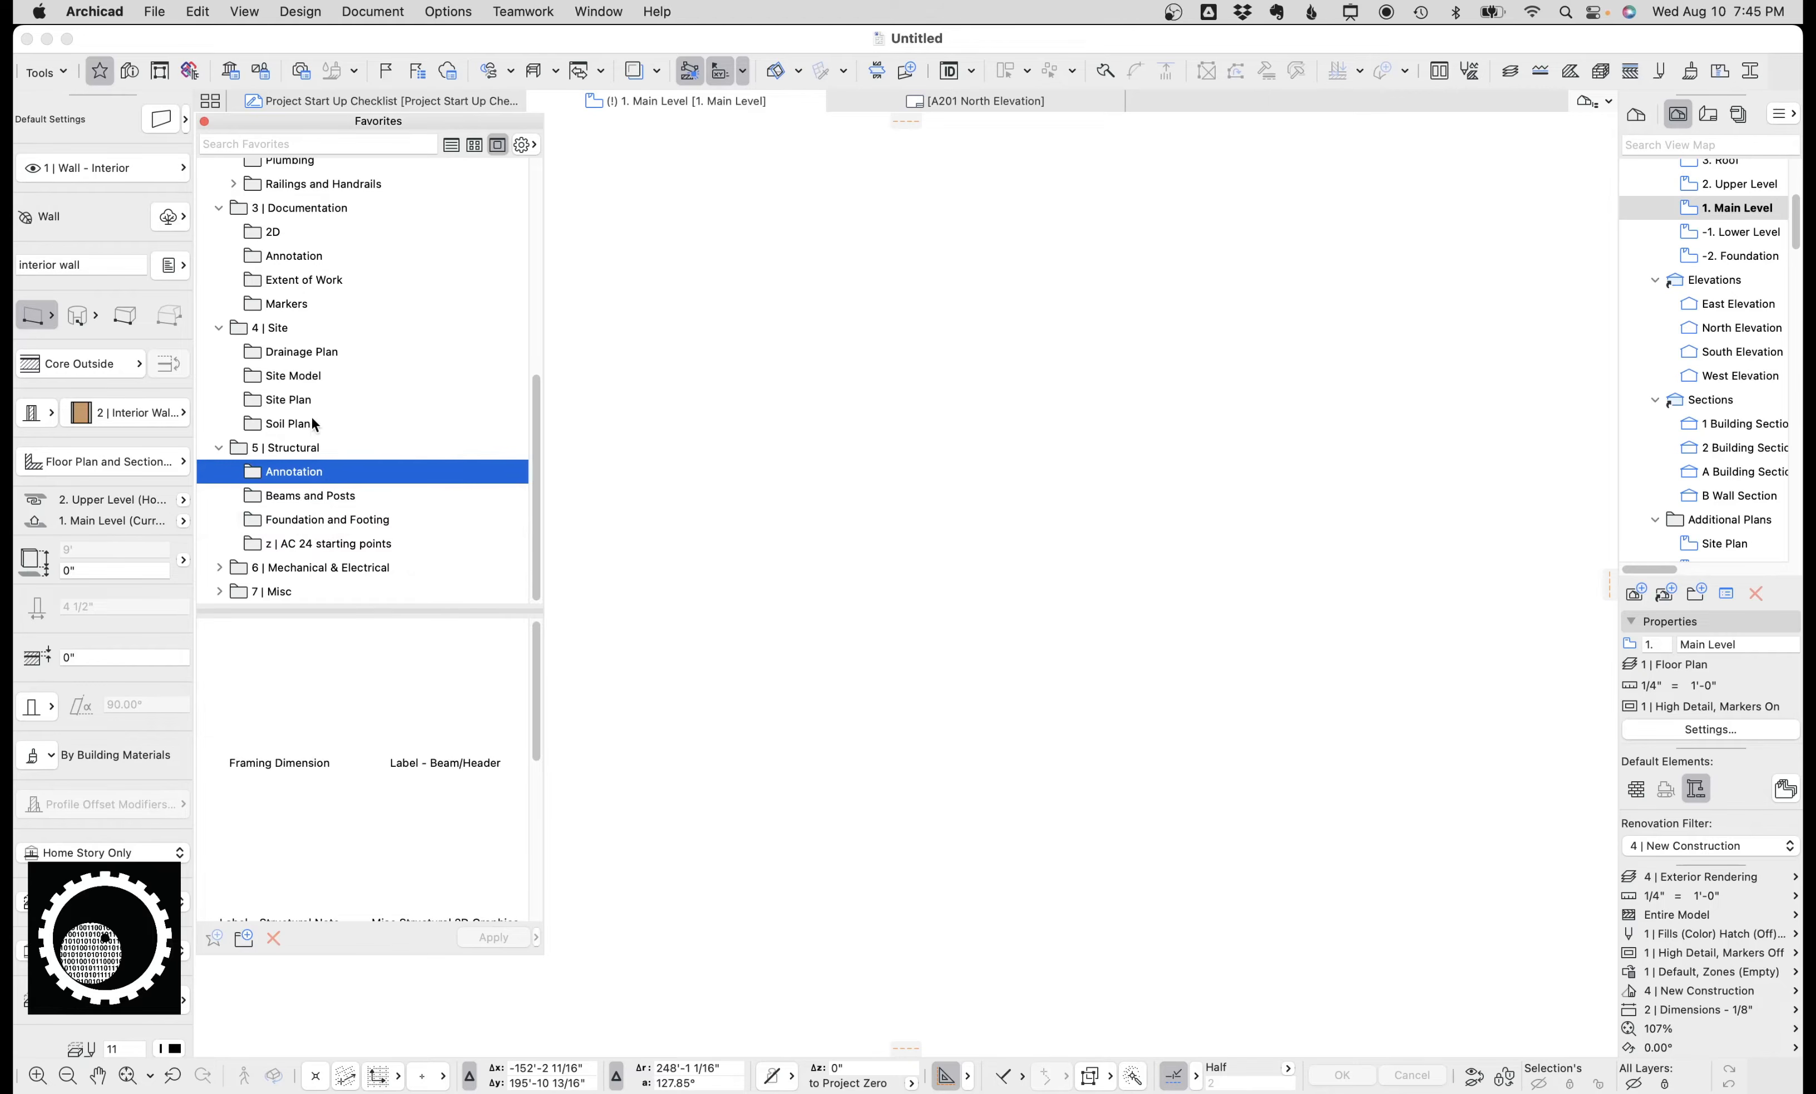
left_click(296, 281)
scroll(303, 247, "up", 4)
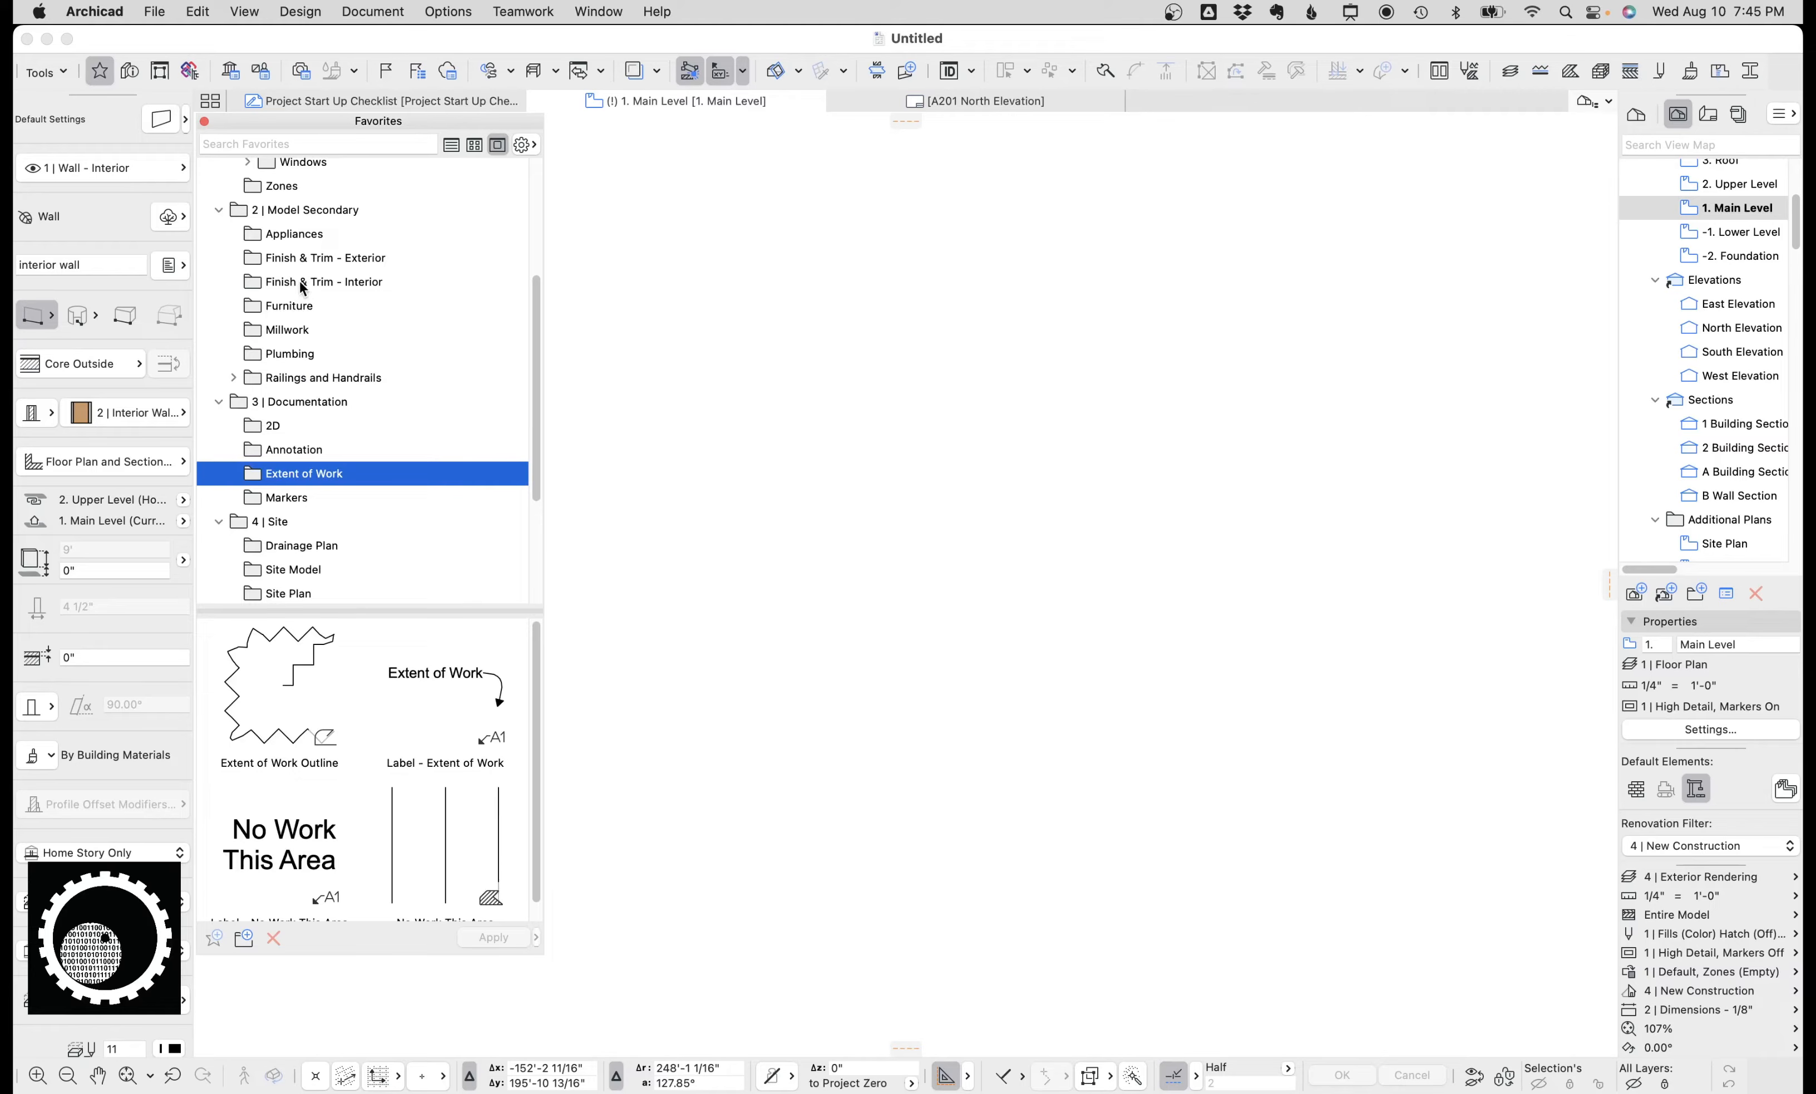
left_click(205, 121)
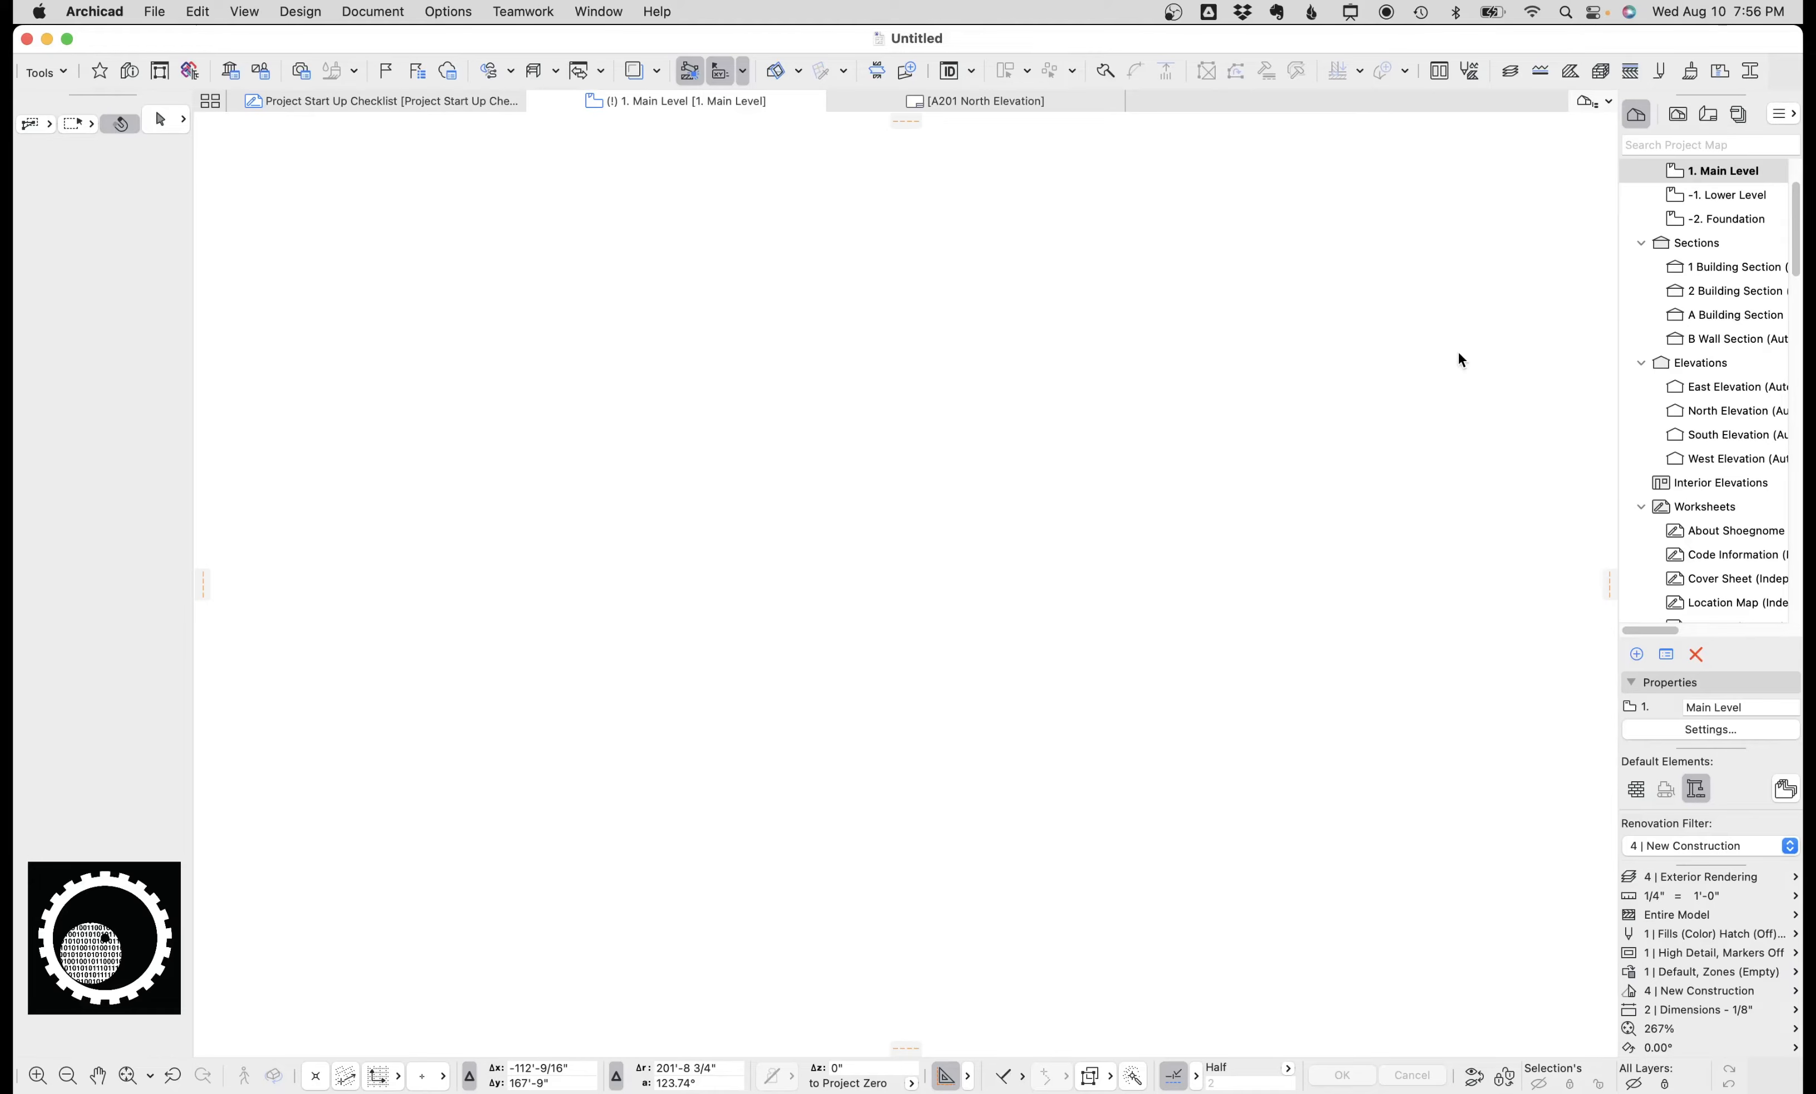
Open the Pens & Color settings for model views and review the color and grayscale pen sets.
left_click(1662, 71)
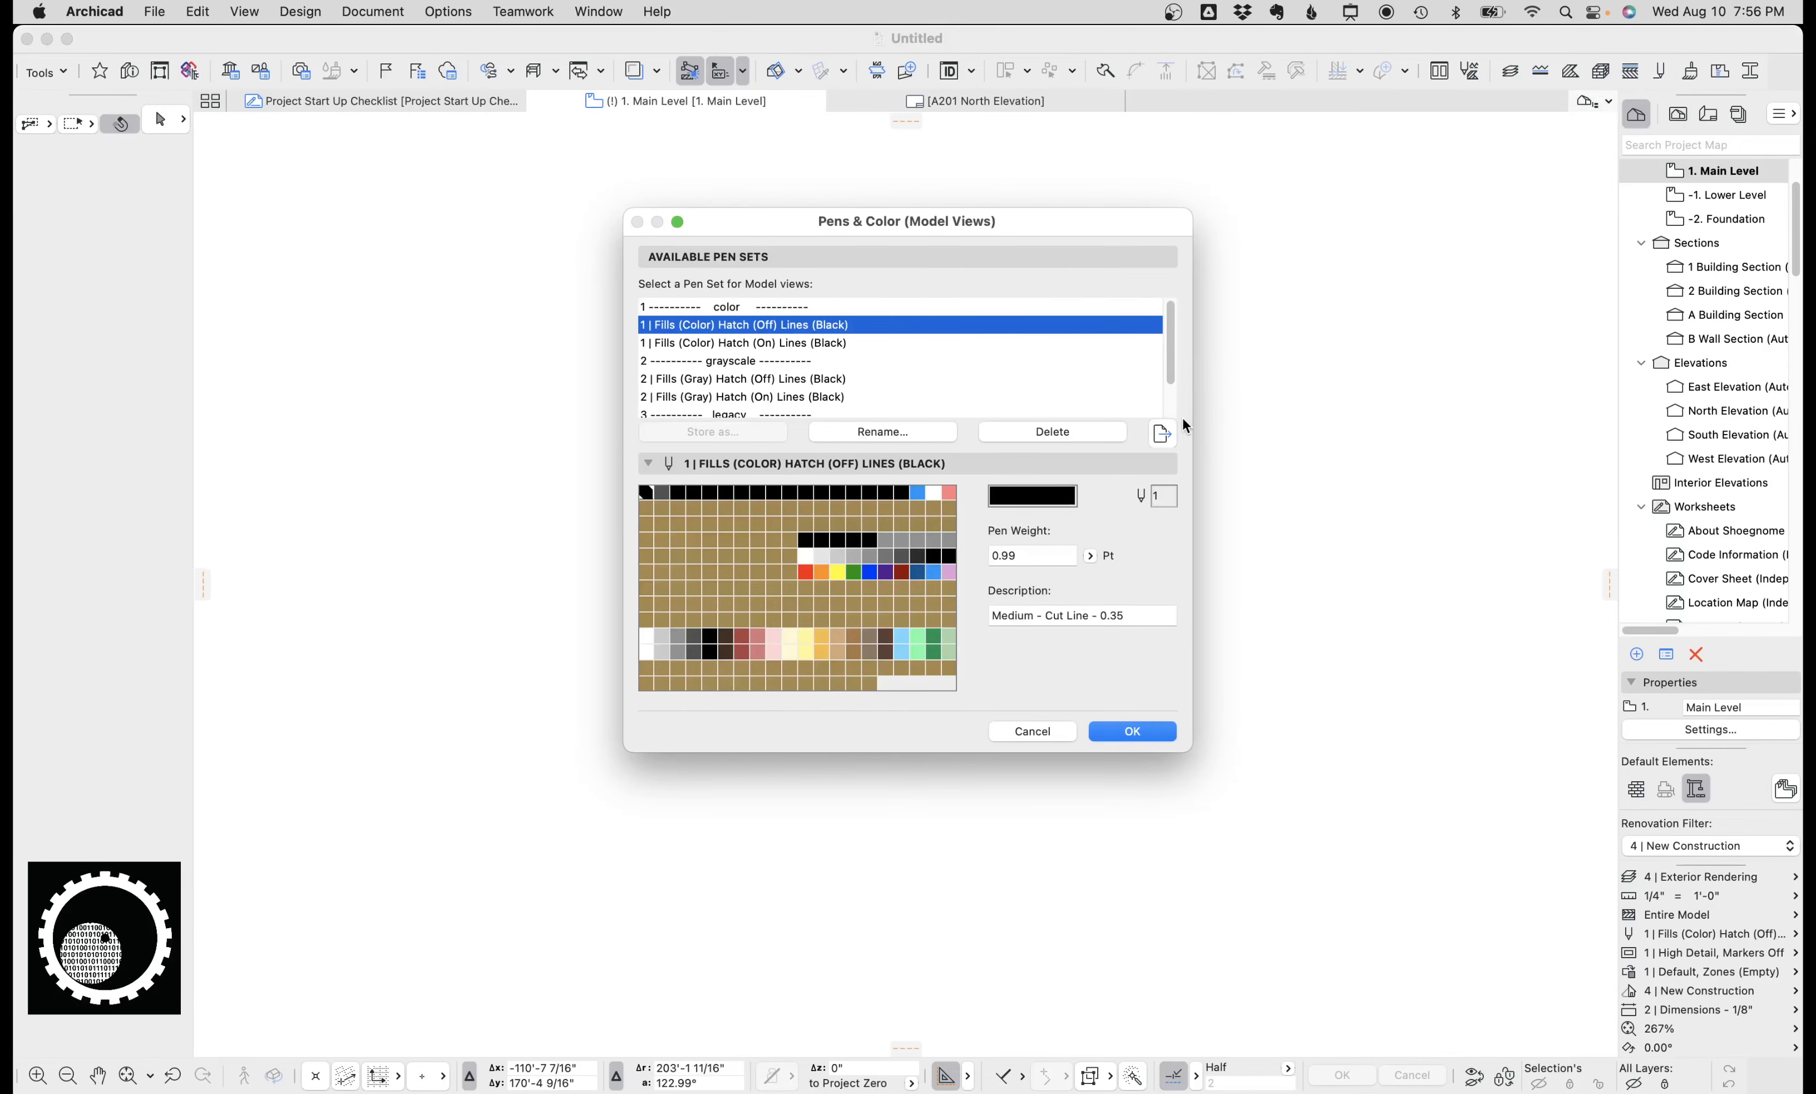
scroll(992, 345, "down", 3)
scroll(990, 347, "up", 3)
scroll(881, 362, "down", 1)
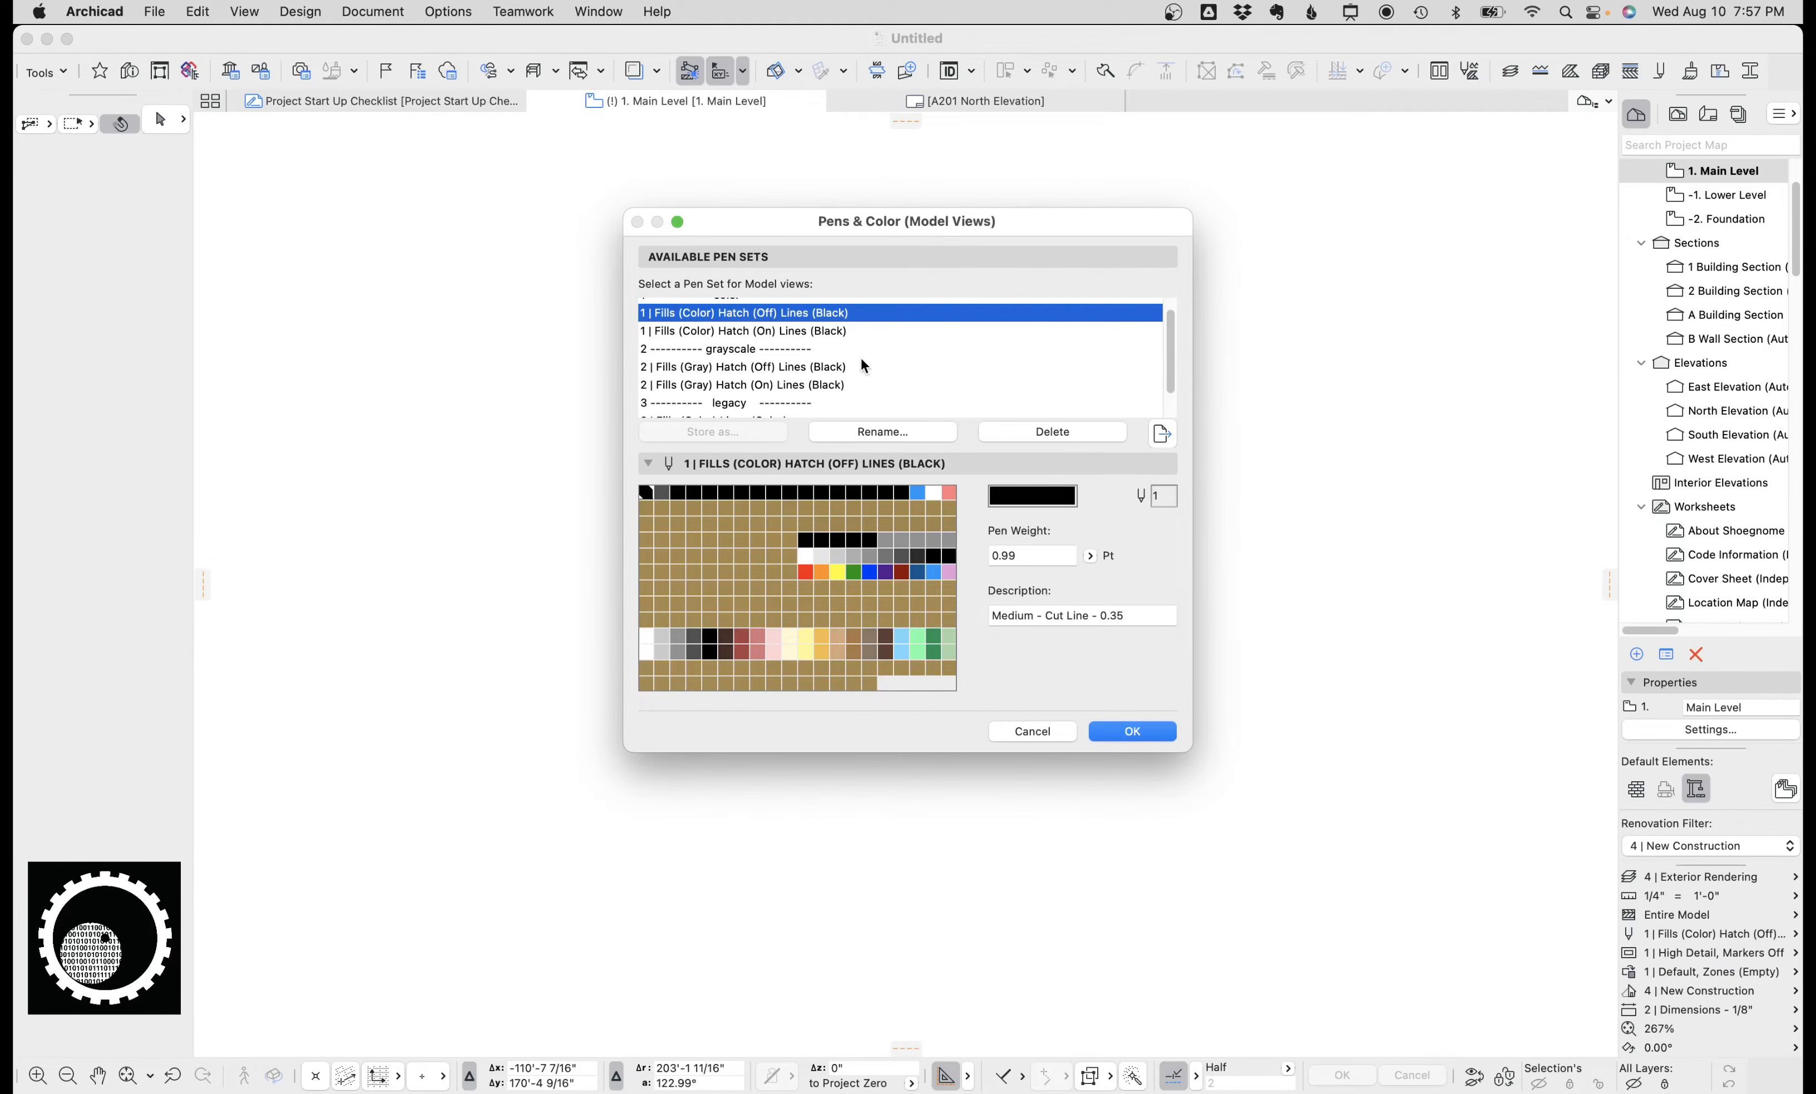
scroll(861, 359, "up", 1)
left_click(826, 379)
left_click(837, 397)
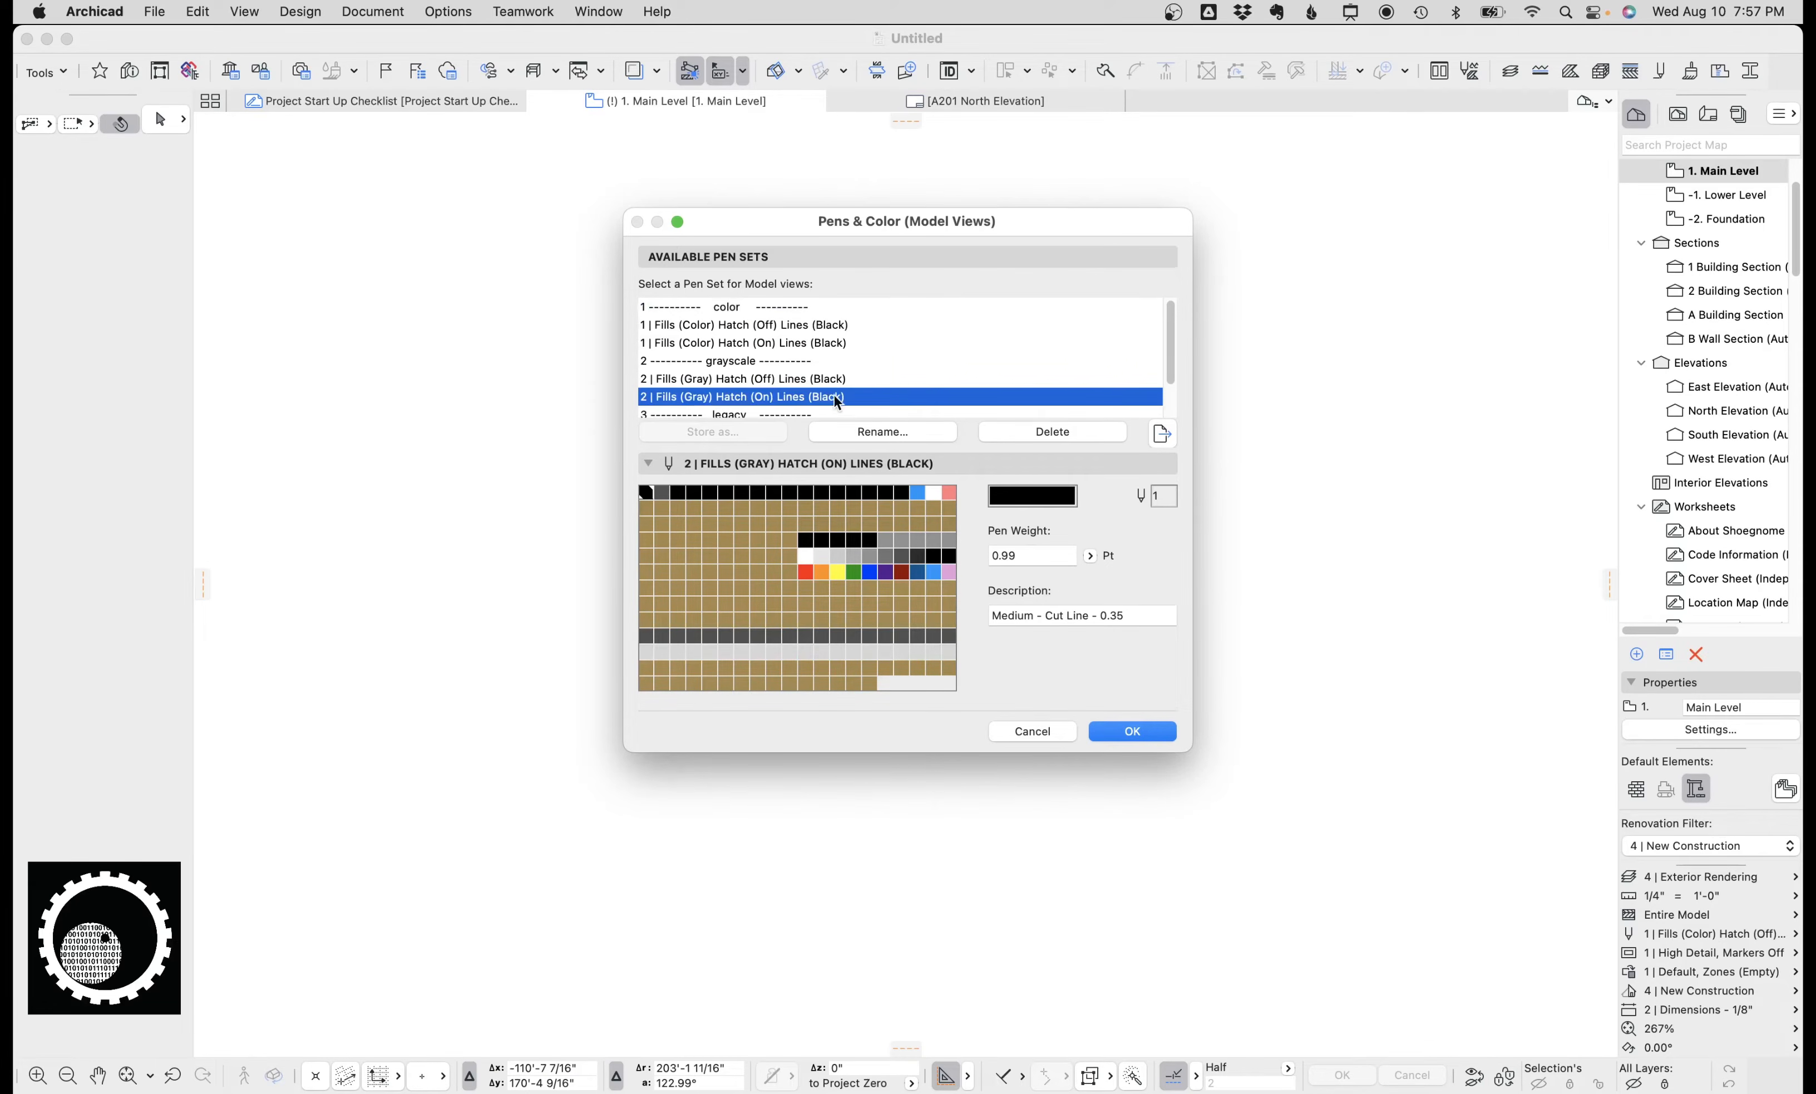
scroll(845, 394, "down", 3)
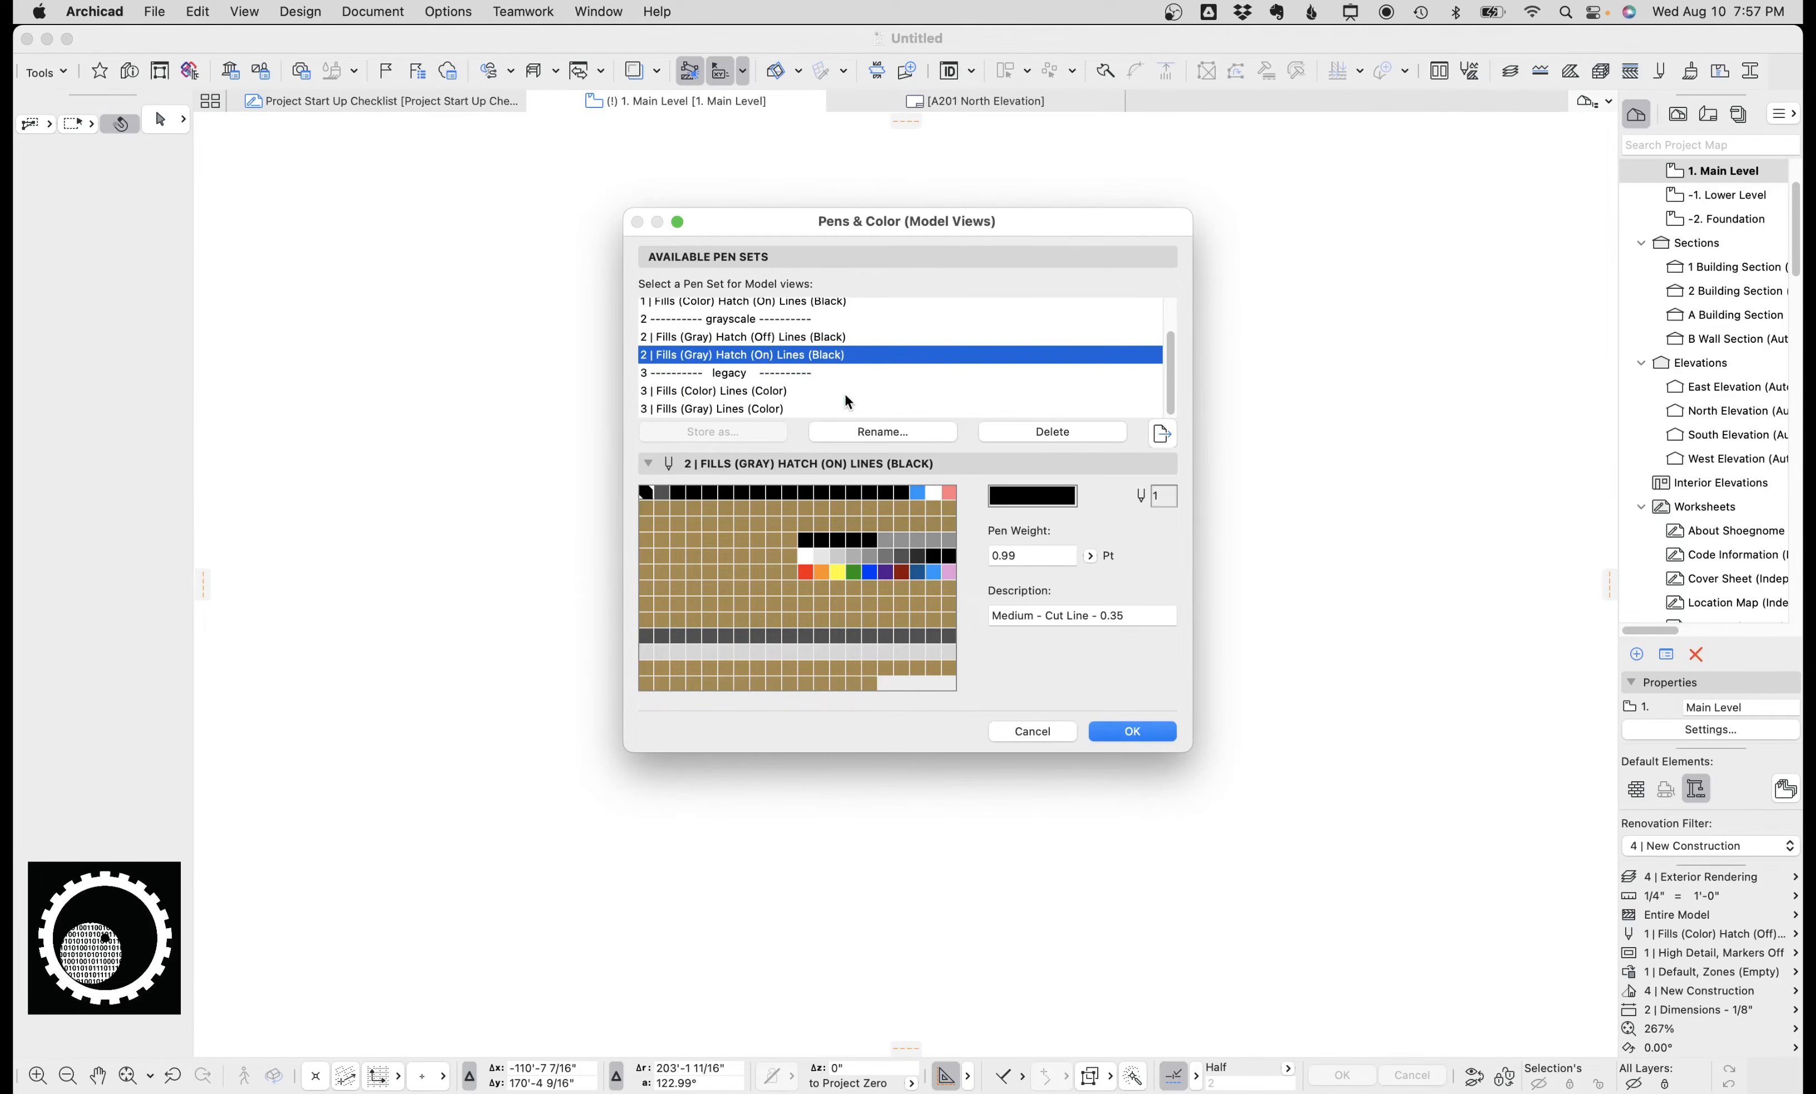
left_click(804, 339)
scroll(806, 350, "up", 1)
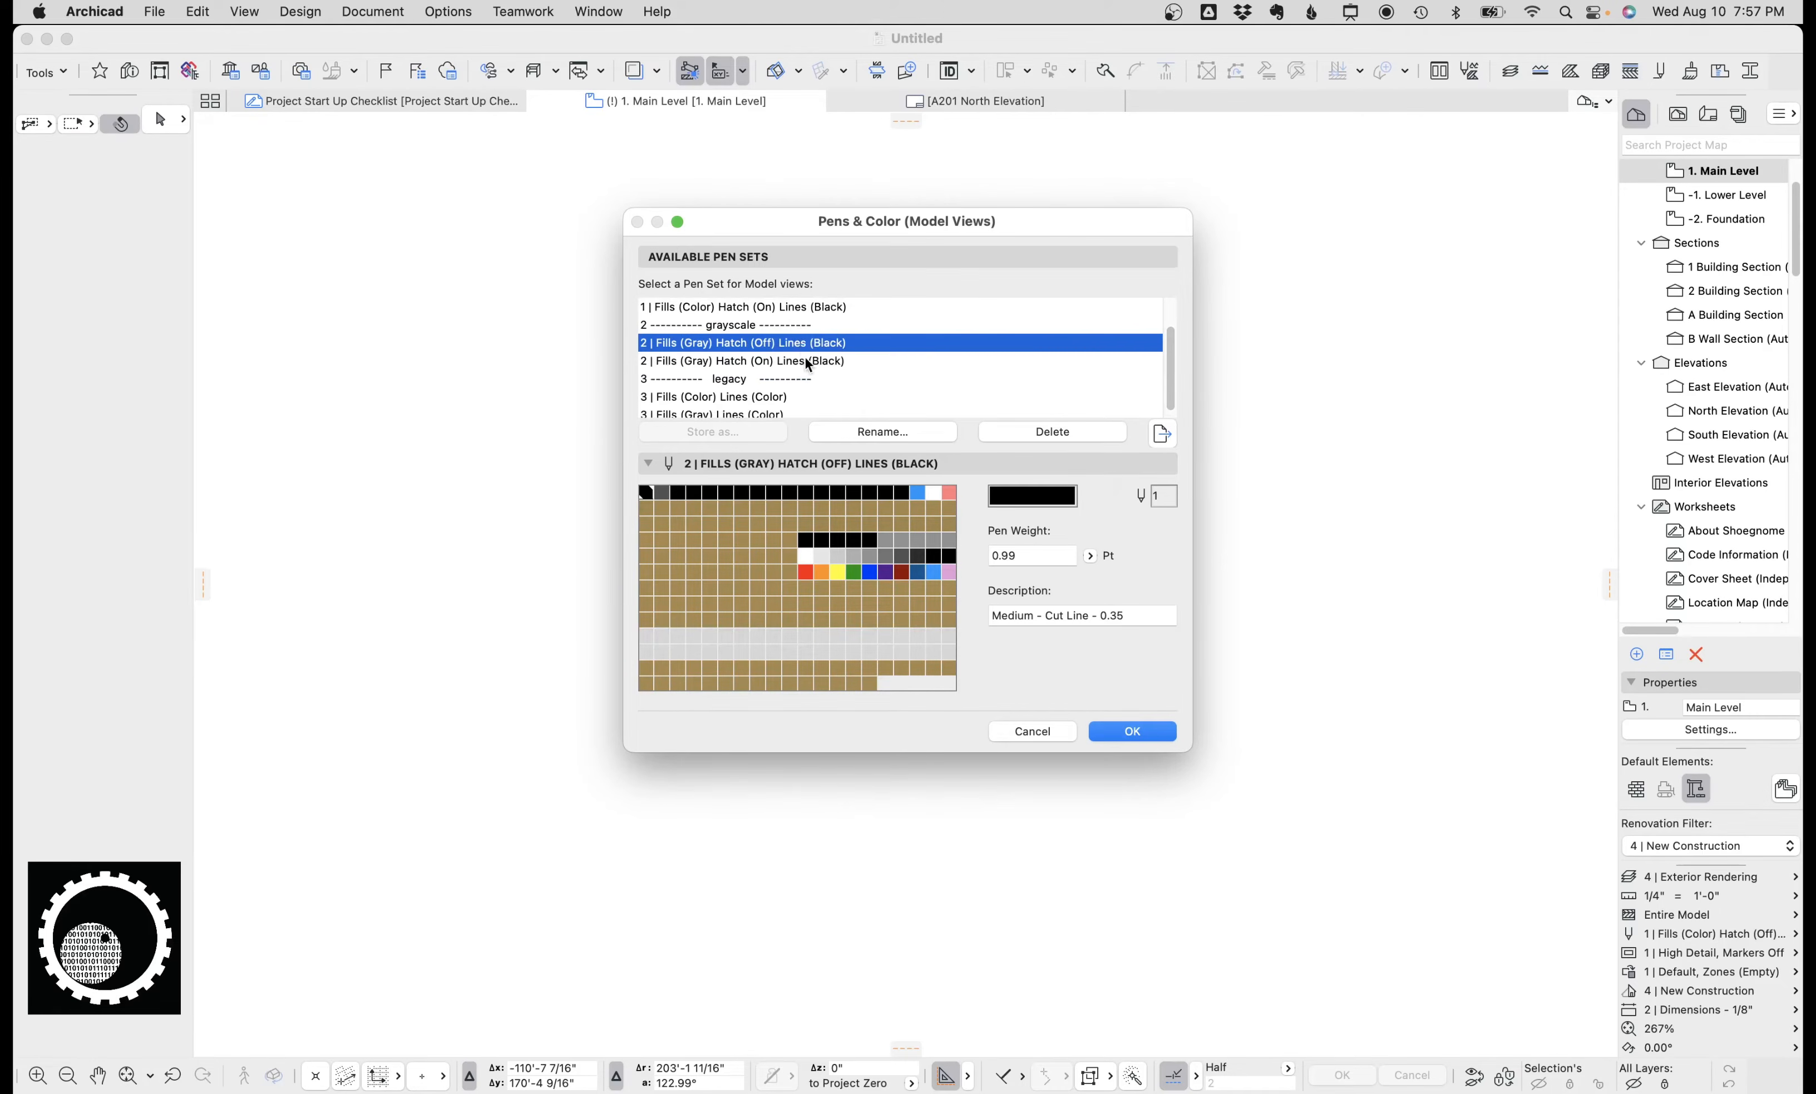
left_click(806, 361)
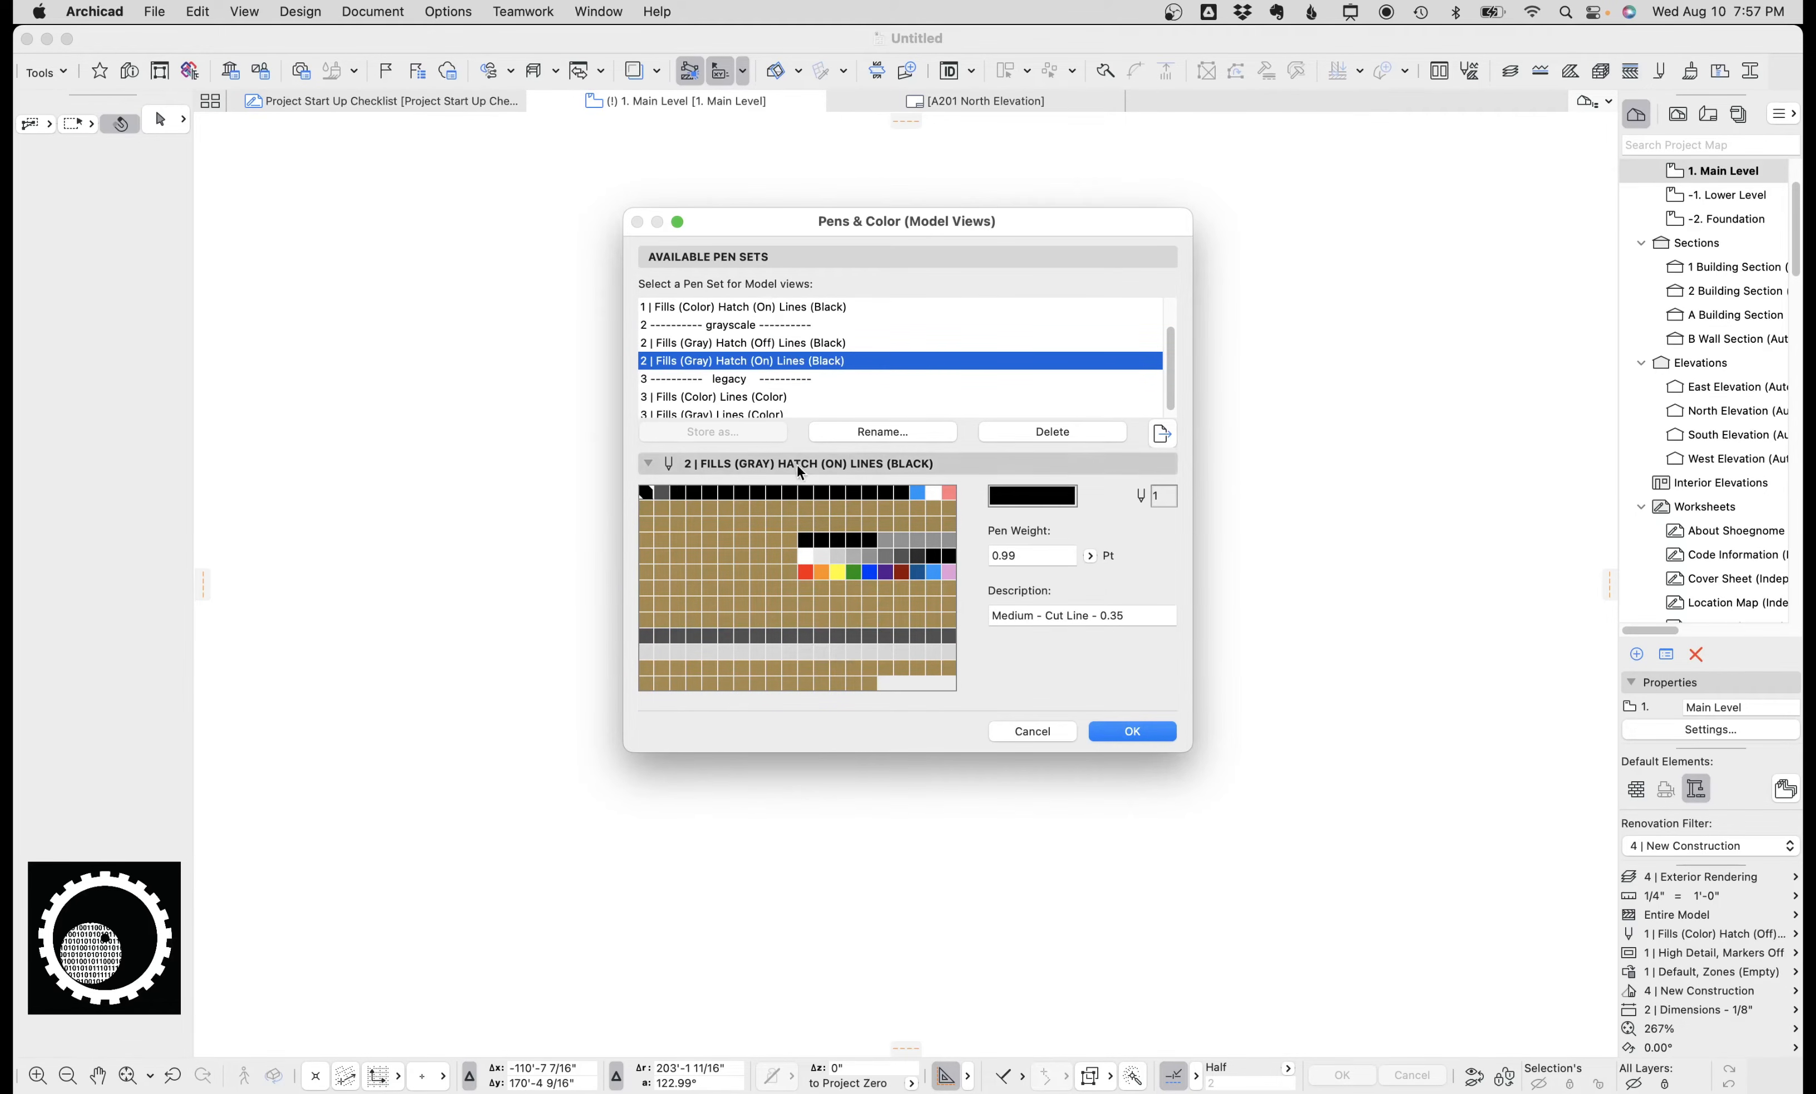
Review the legacy pen sets 3 | Fills (Color) Lines (Color) and 3 | Fills (Gray) Lines (Color).
scroll(789, 377, "down", 1)
left_click(772, 391)
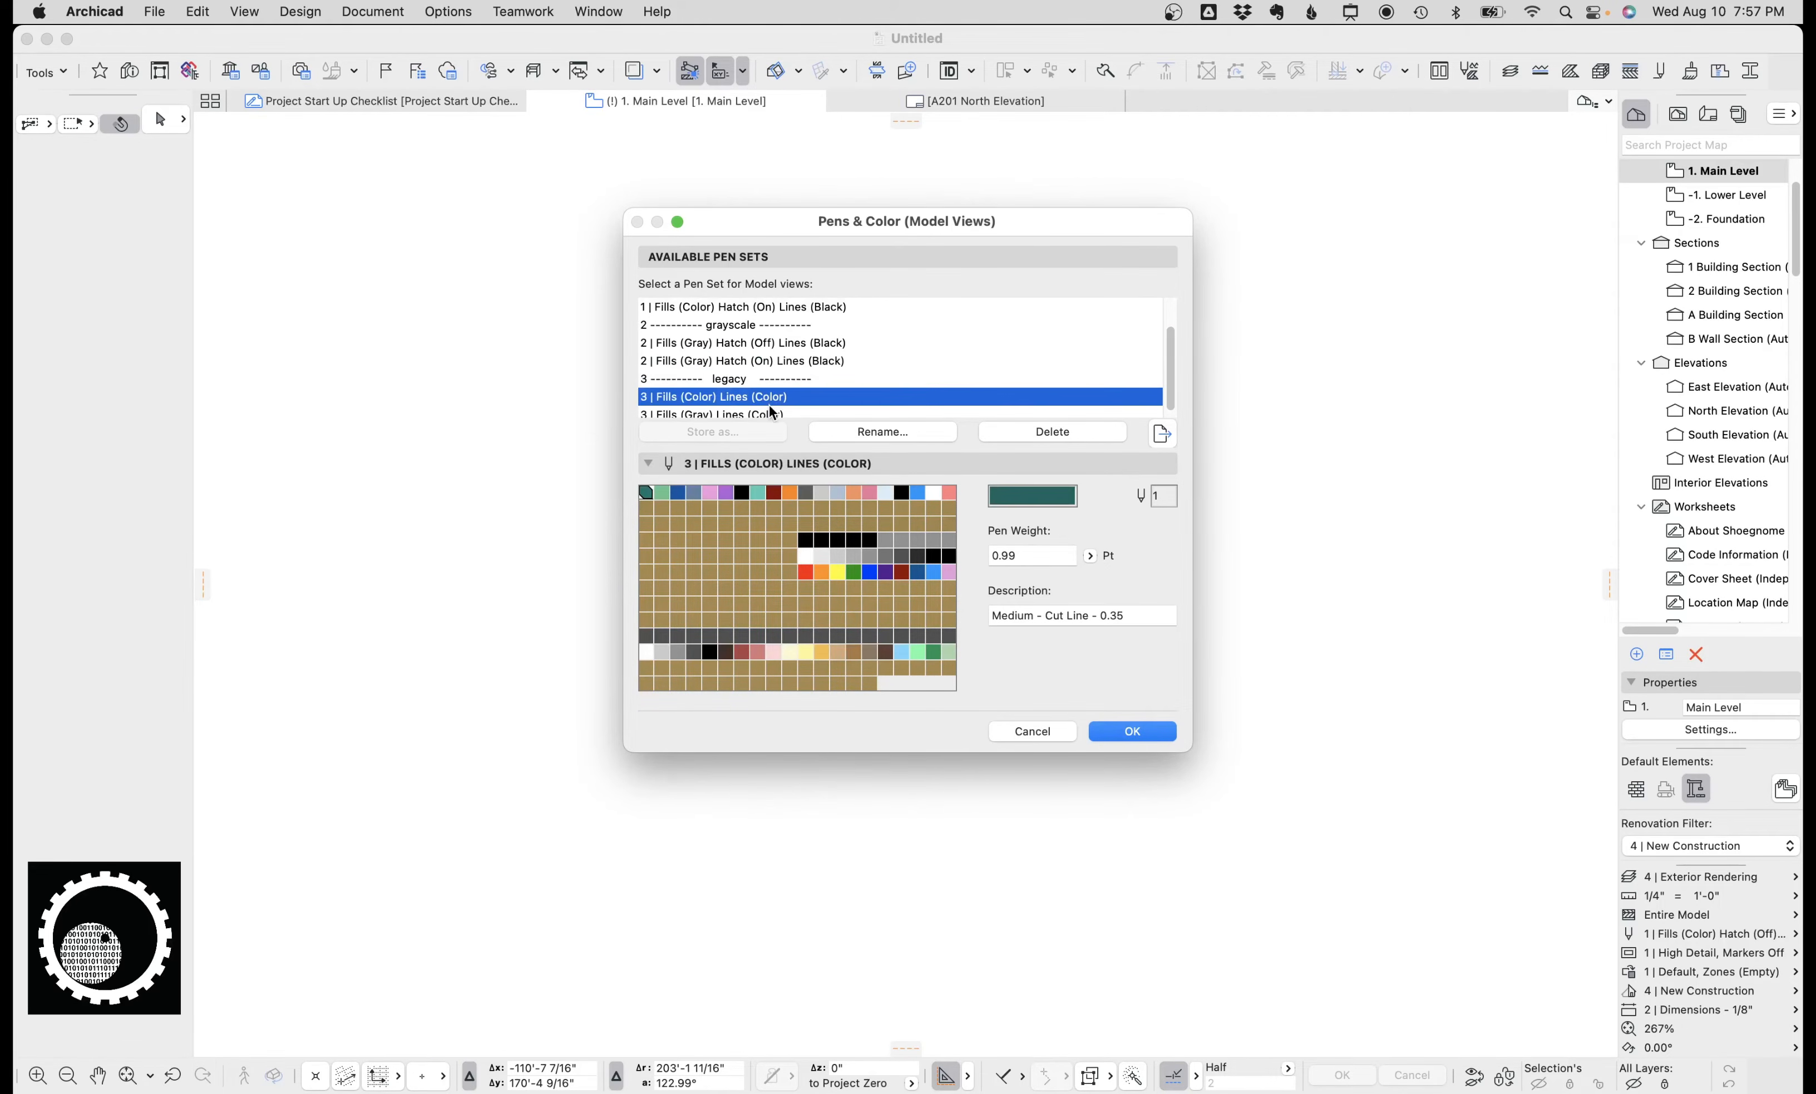
left_click(775, 408)
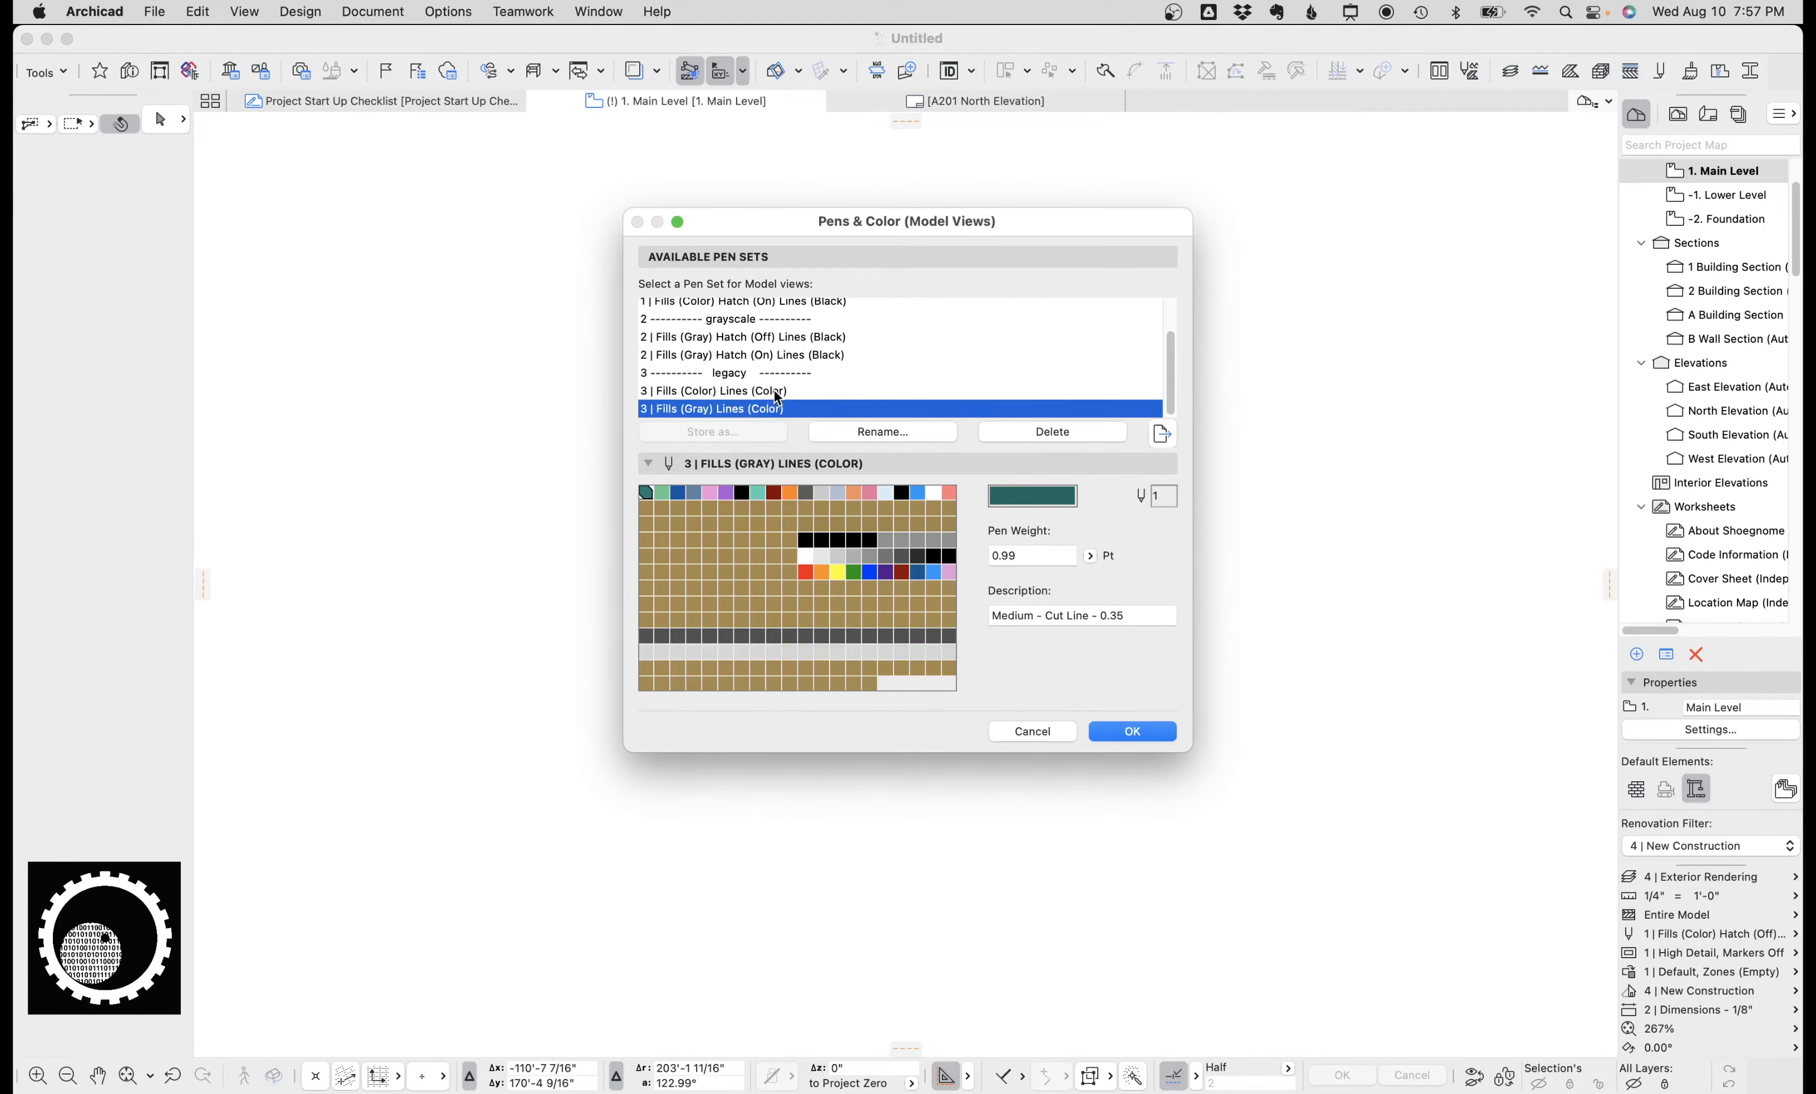
left_click(774, 390)
scroll(778, 402, "up", 1)
left_click(780, 415)
left_click(776, 396)
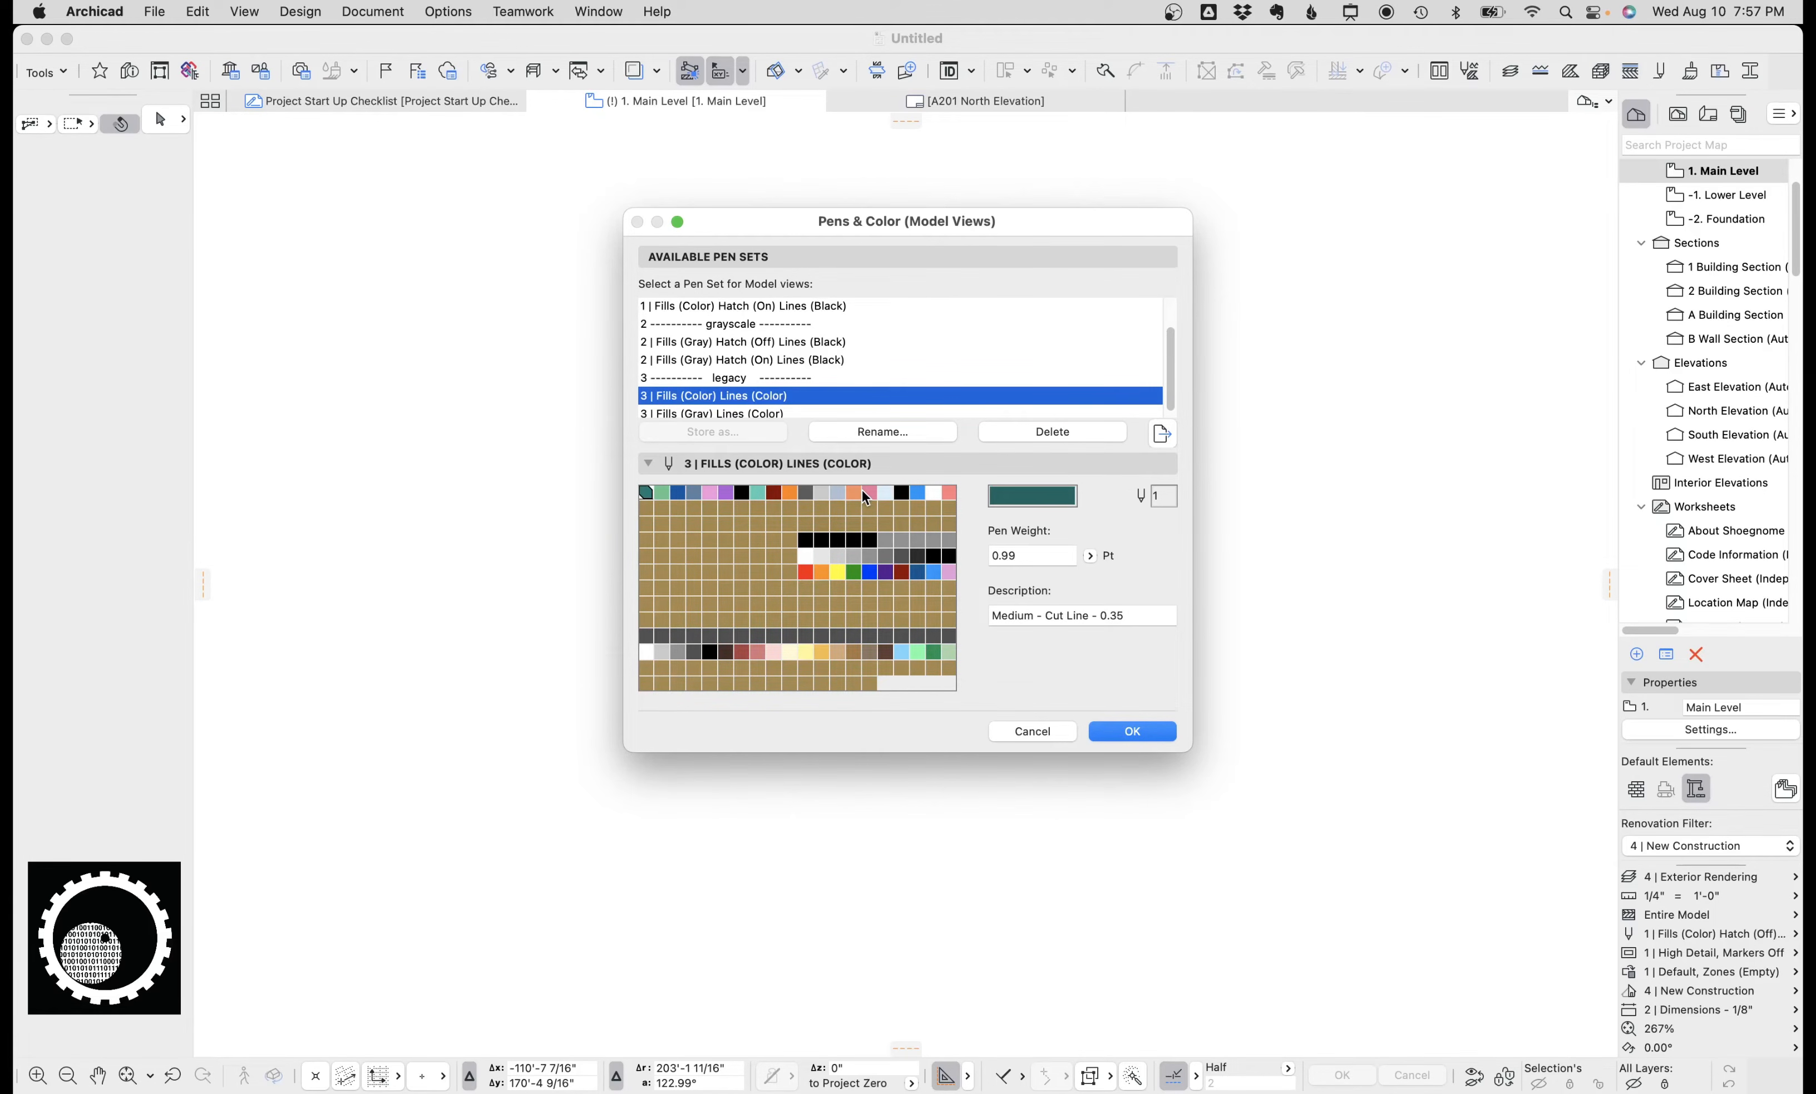
scroll(750, 309, "up", 2)
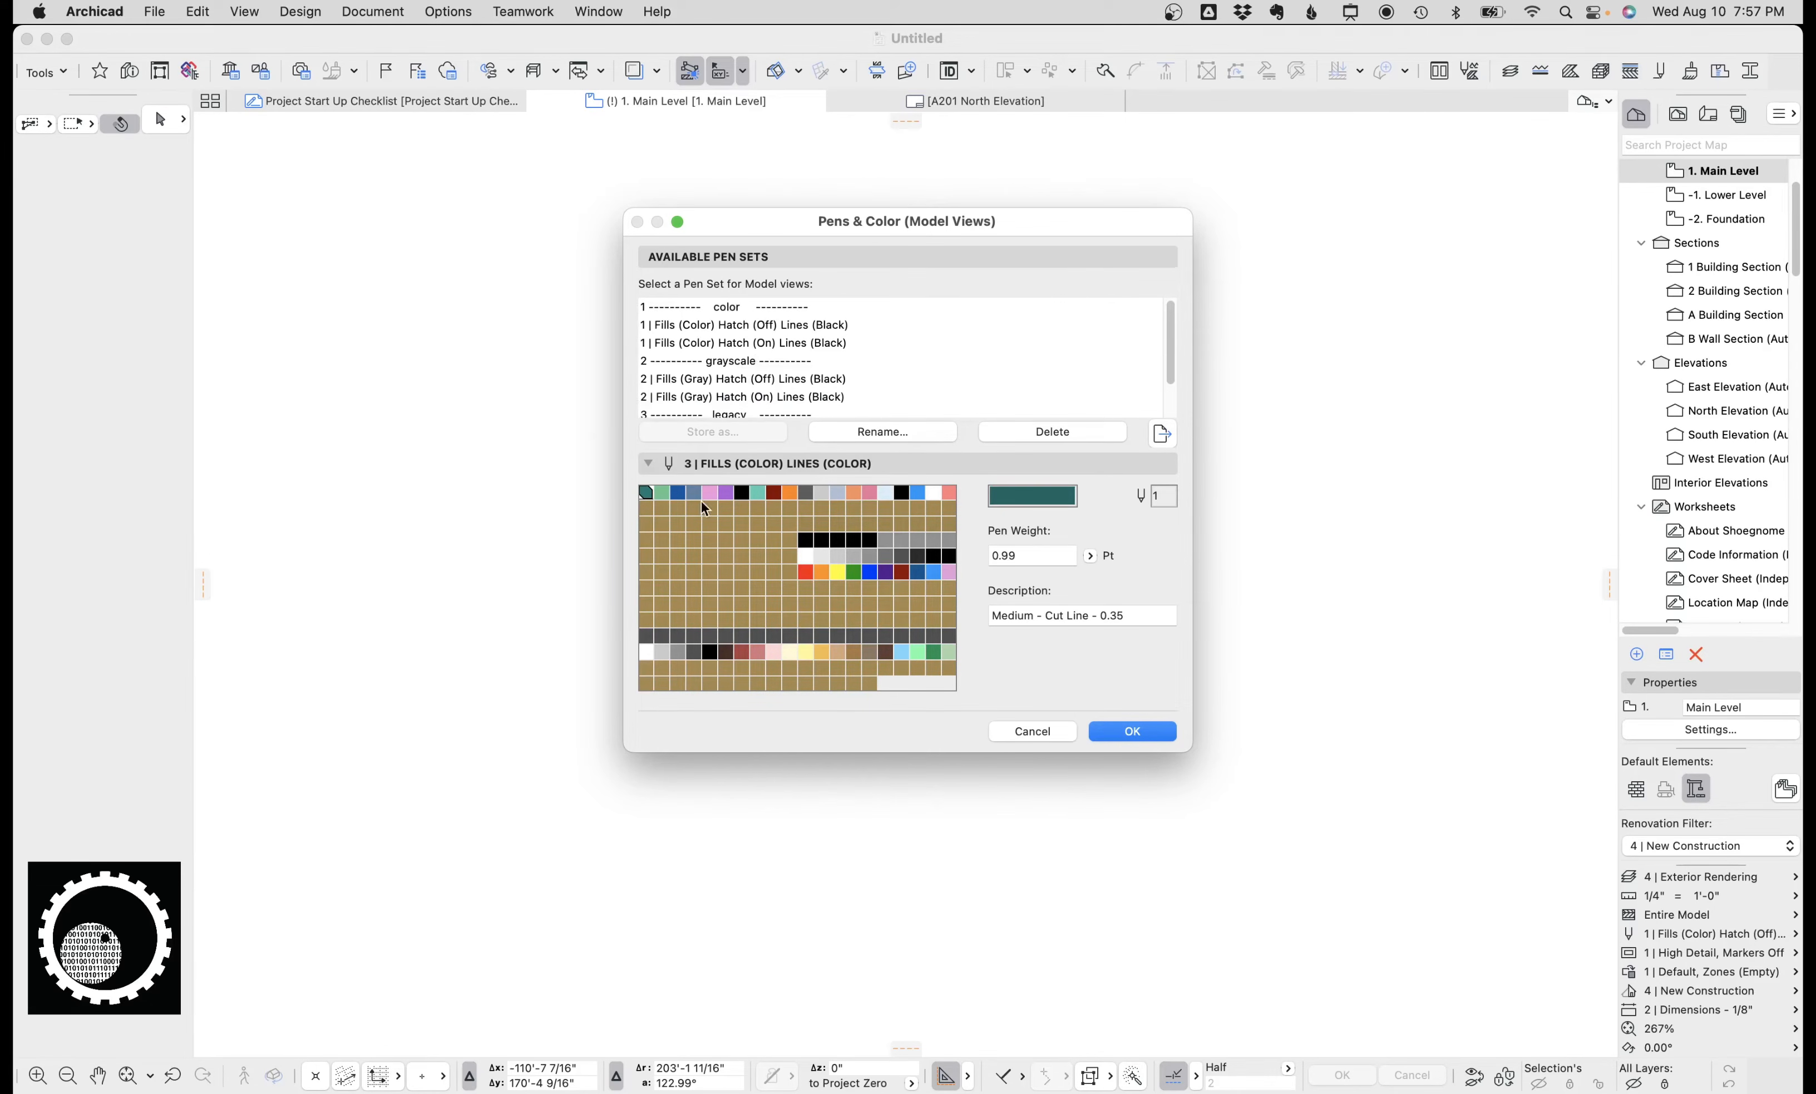
Inspect individual pens of the 3 | Fills (Color) Lines (Color) set, checking their weights and descriptions.
left_click(662, 492)
left_click(1106, 615)
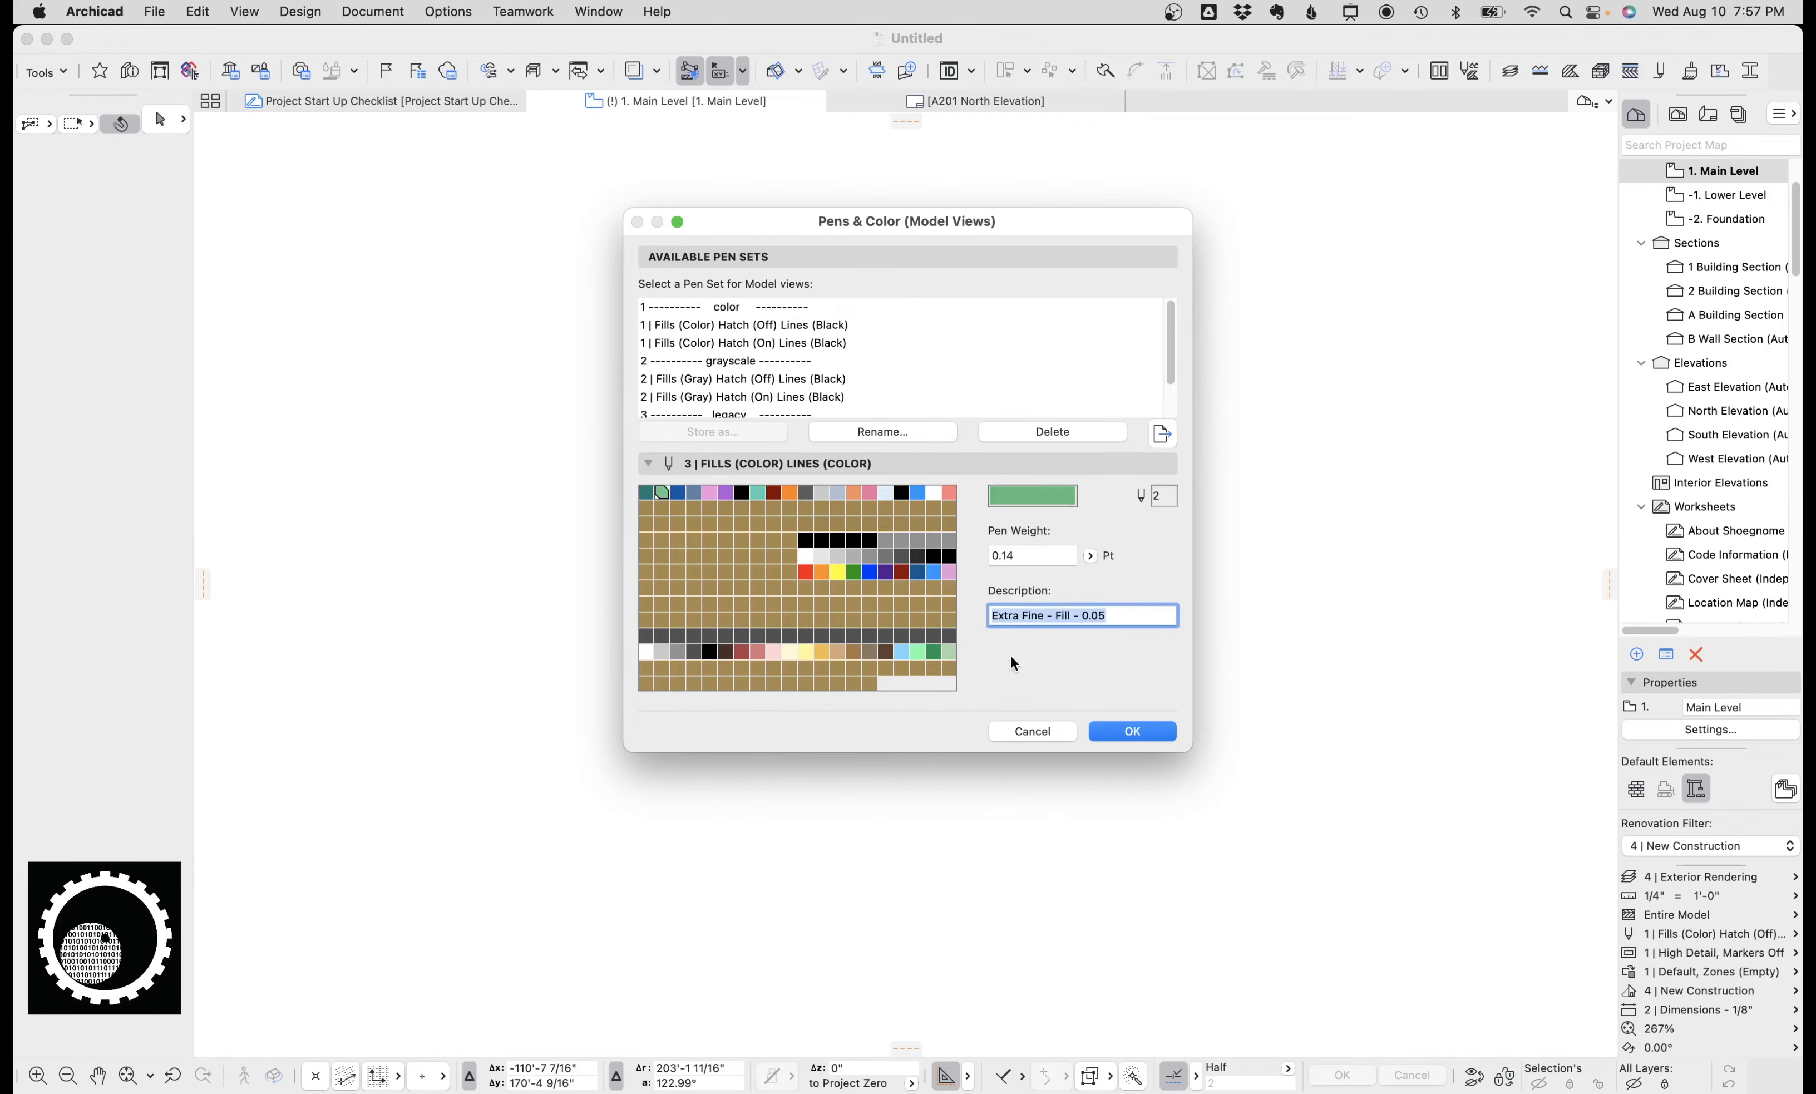
left_click(1128, 622)
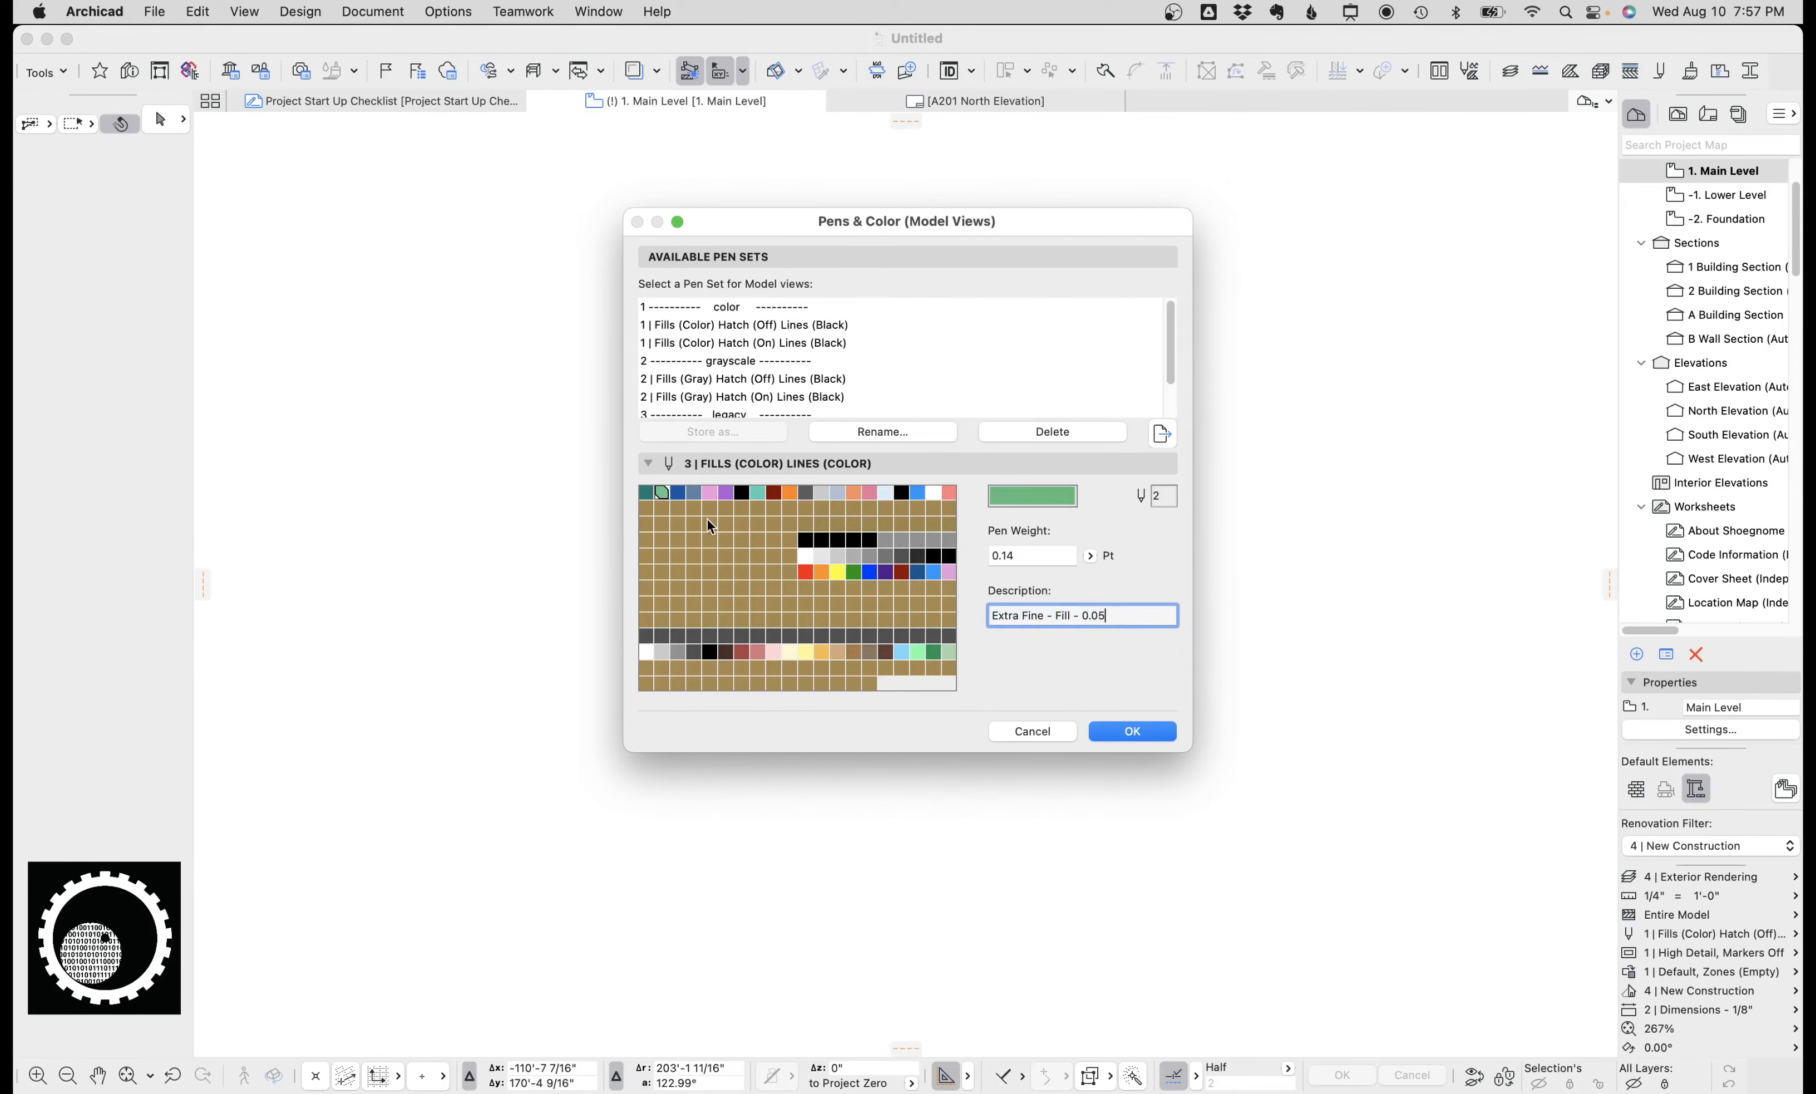
left_click(726, 492)
left_click(761, 494)
left_click(731, 493)
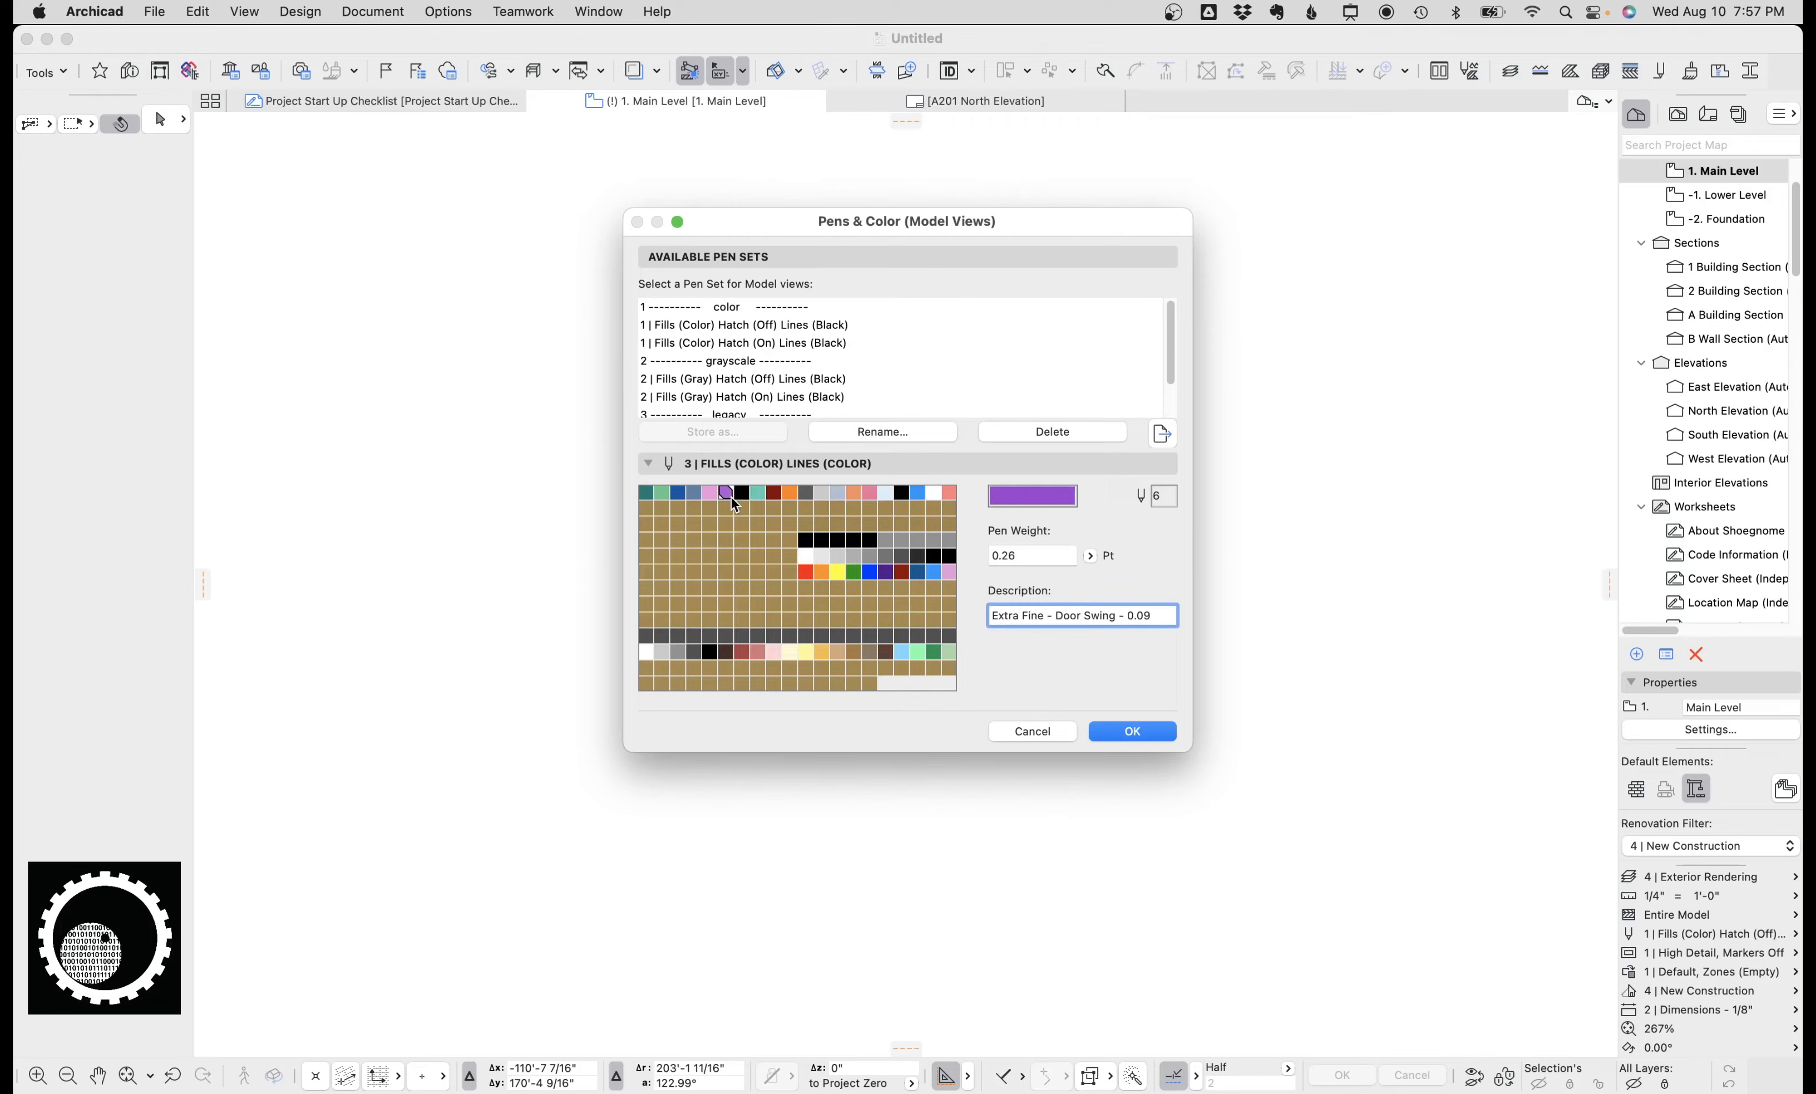
Inspect the first-row pens of the 3 | Fills (Color) Lines (Color) set, such as door swing, hairline, grid and markers.
left_click(710, 492)
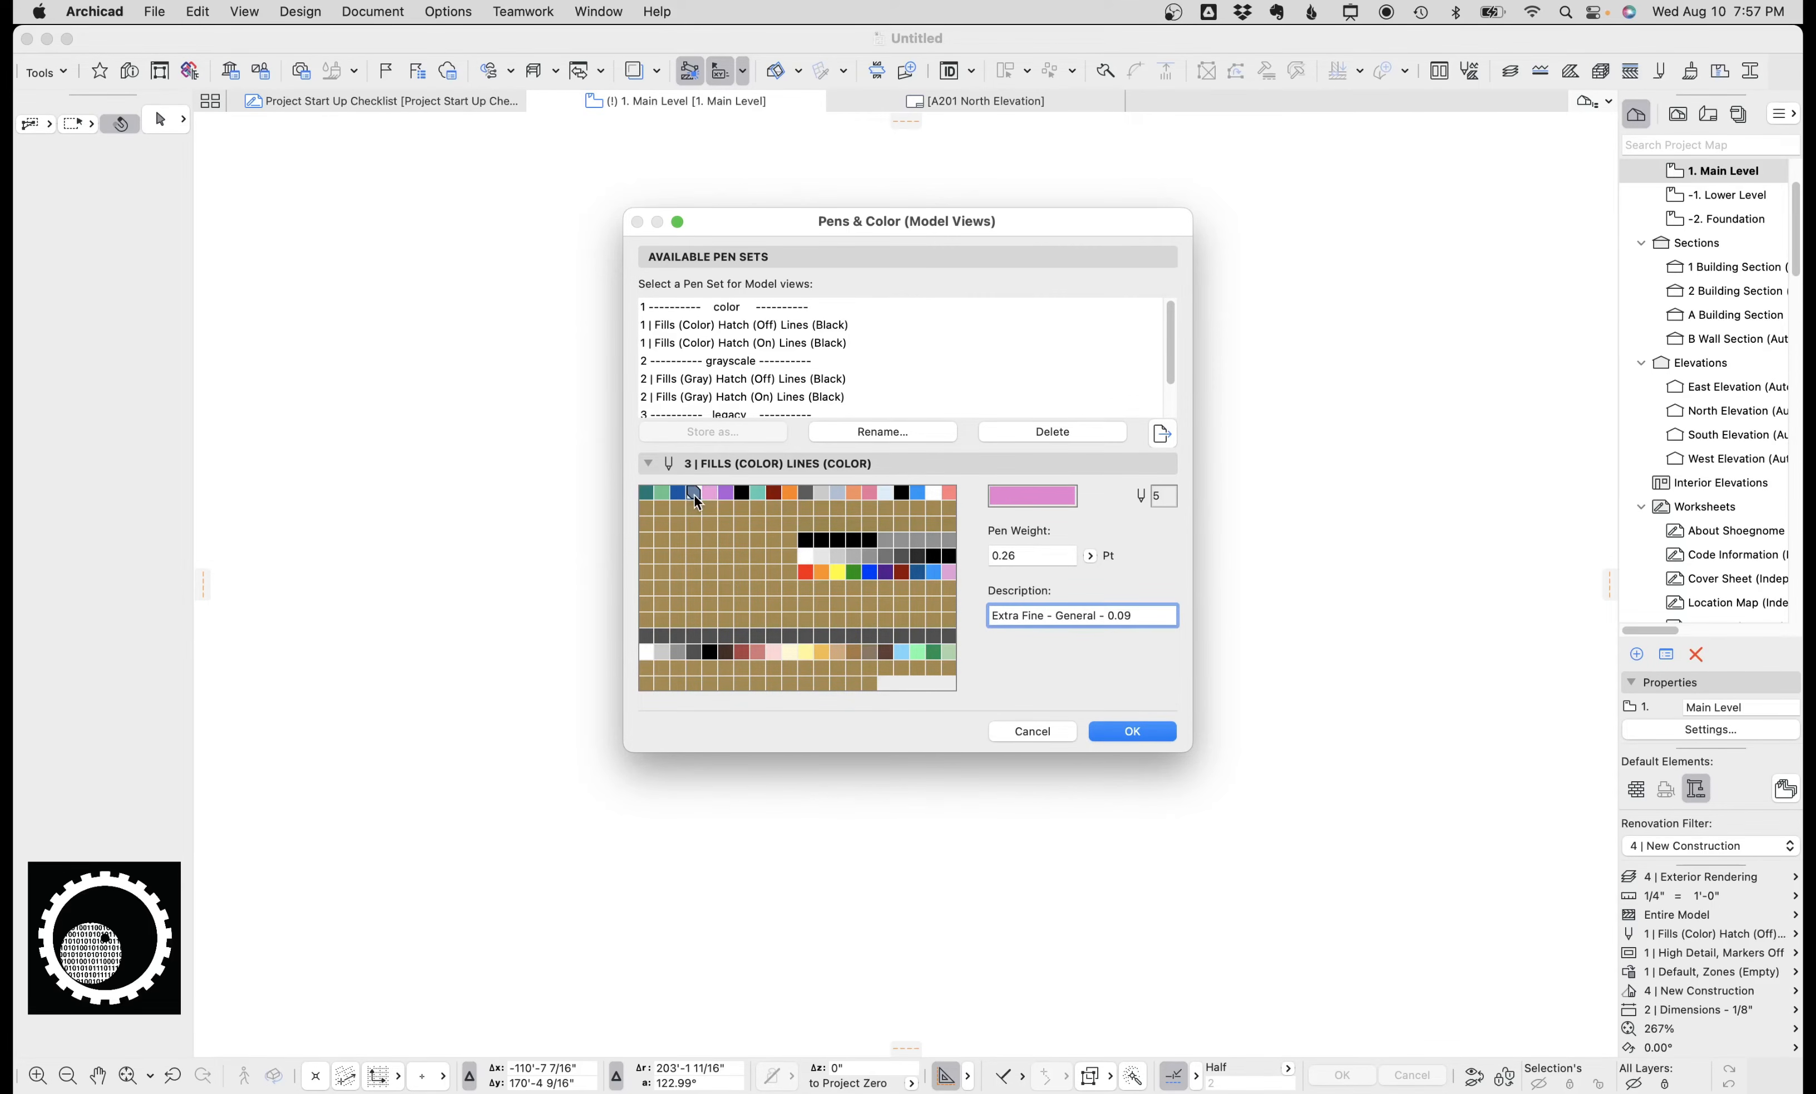
left_click(695, 494)
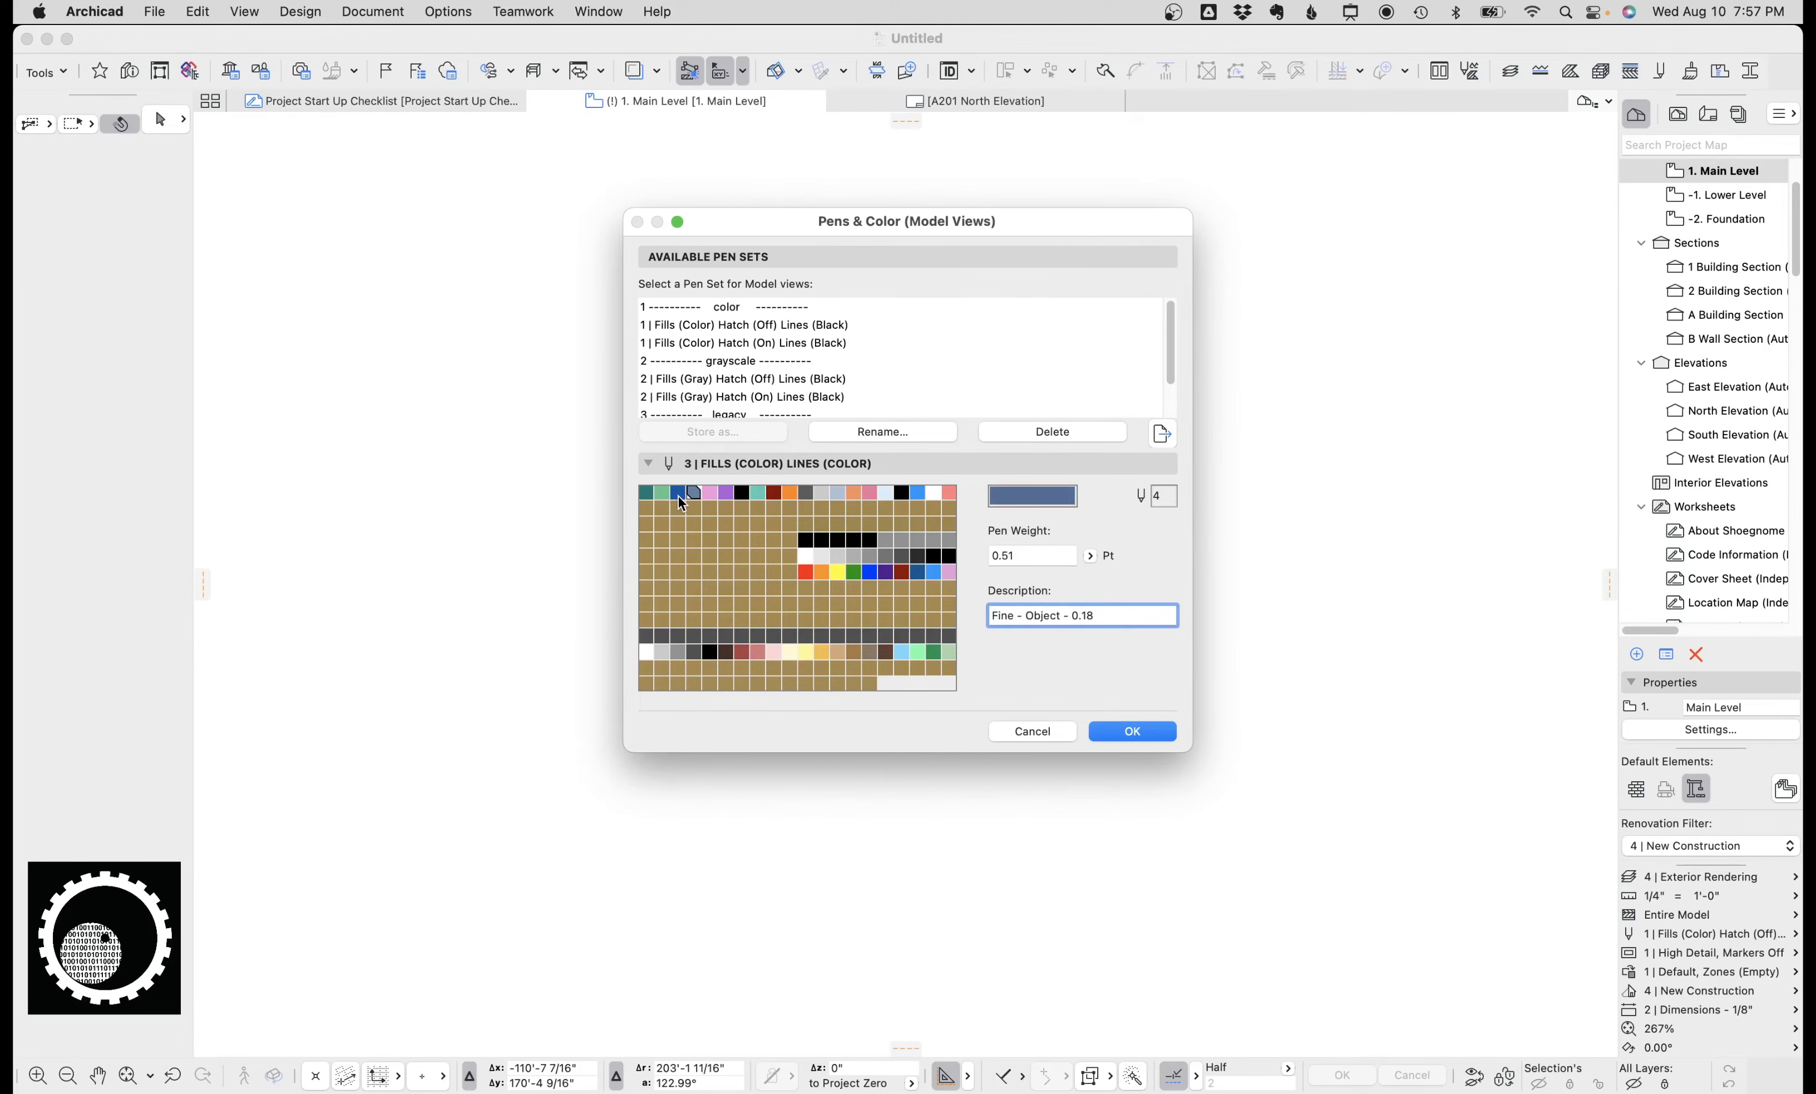
left_click(679, 494)
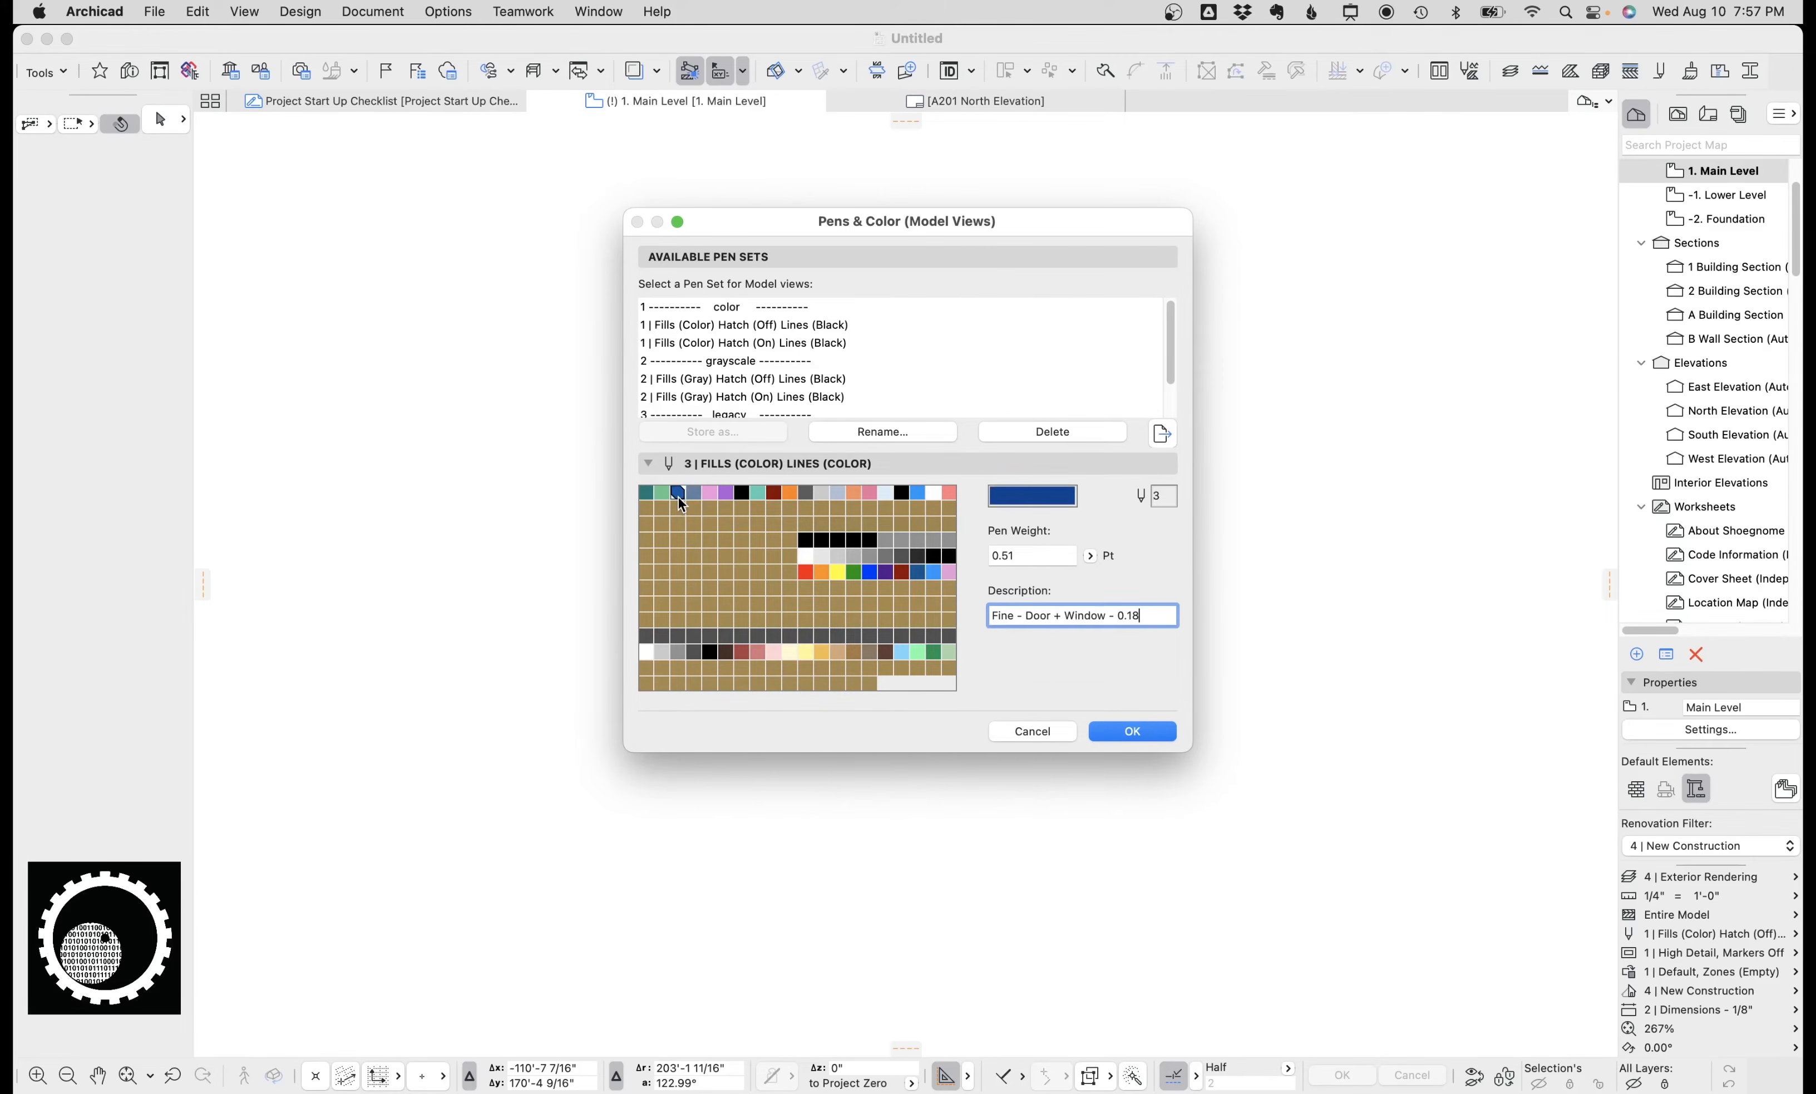
left_click(883, 493)
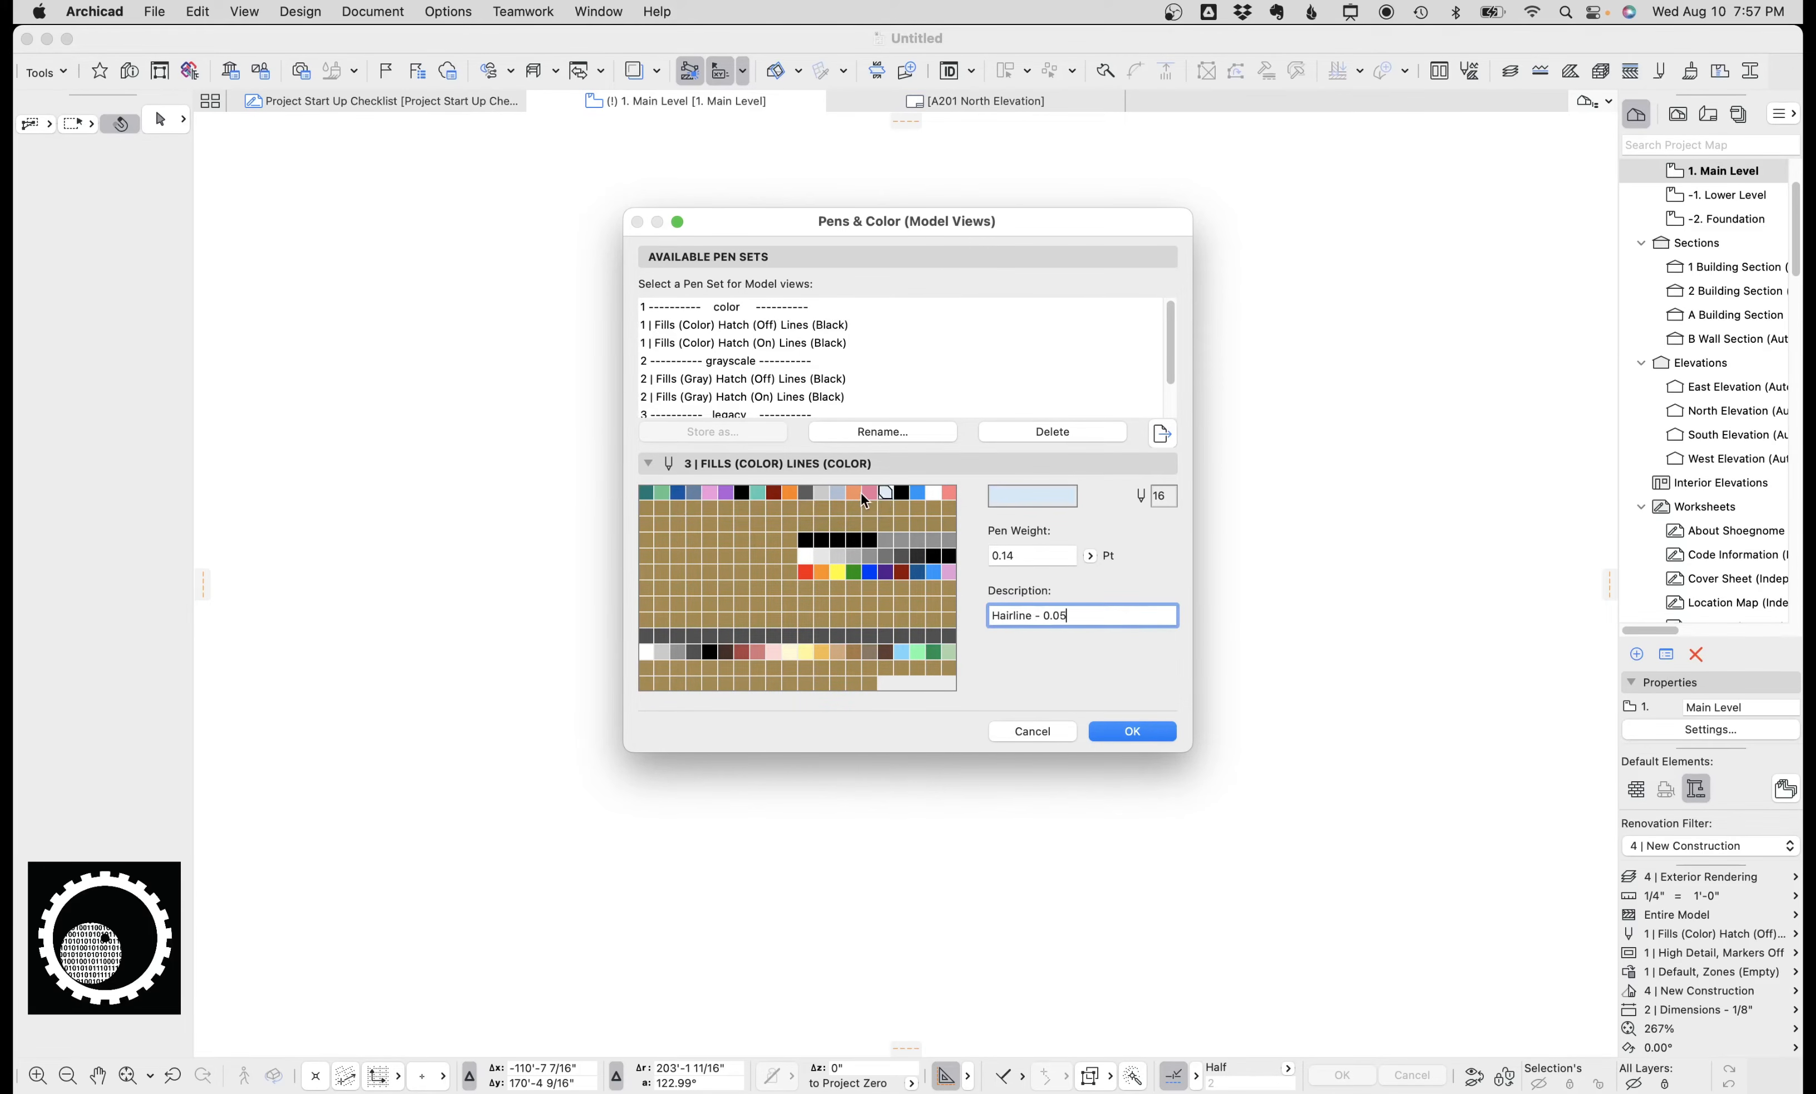
left_click(899, 494)
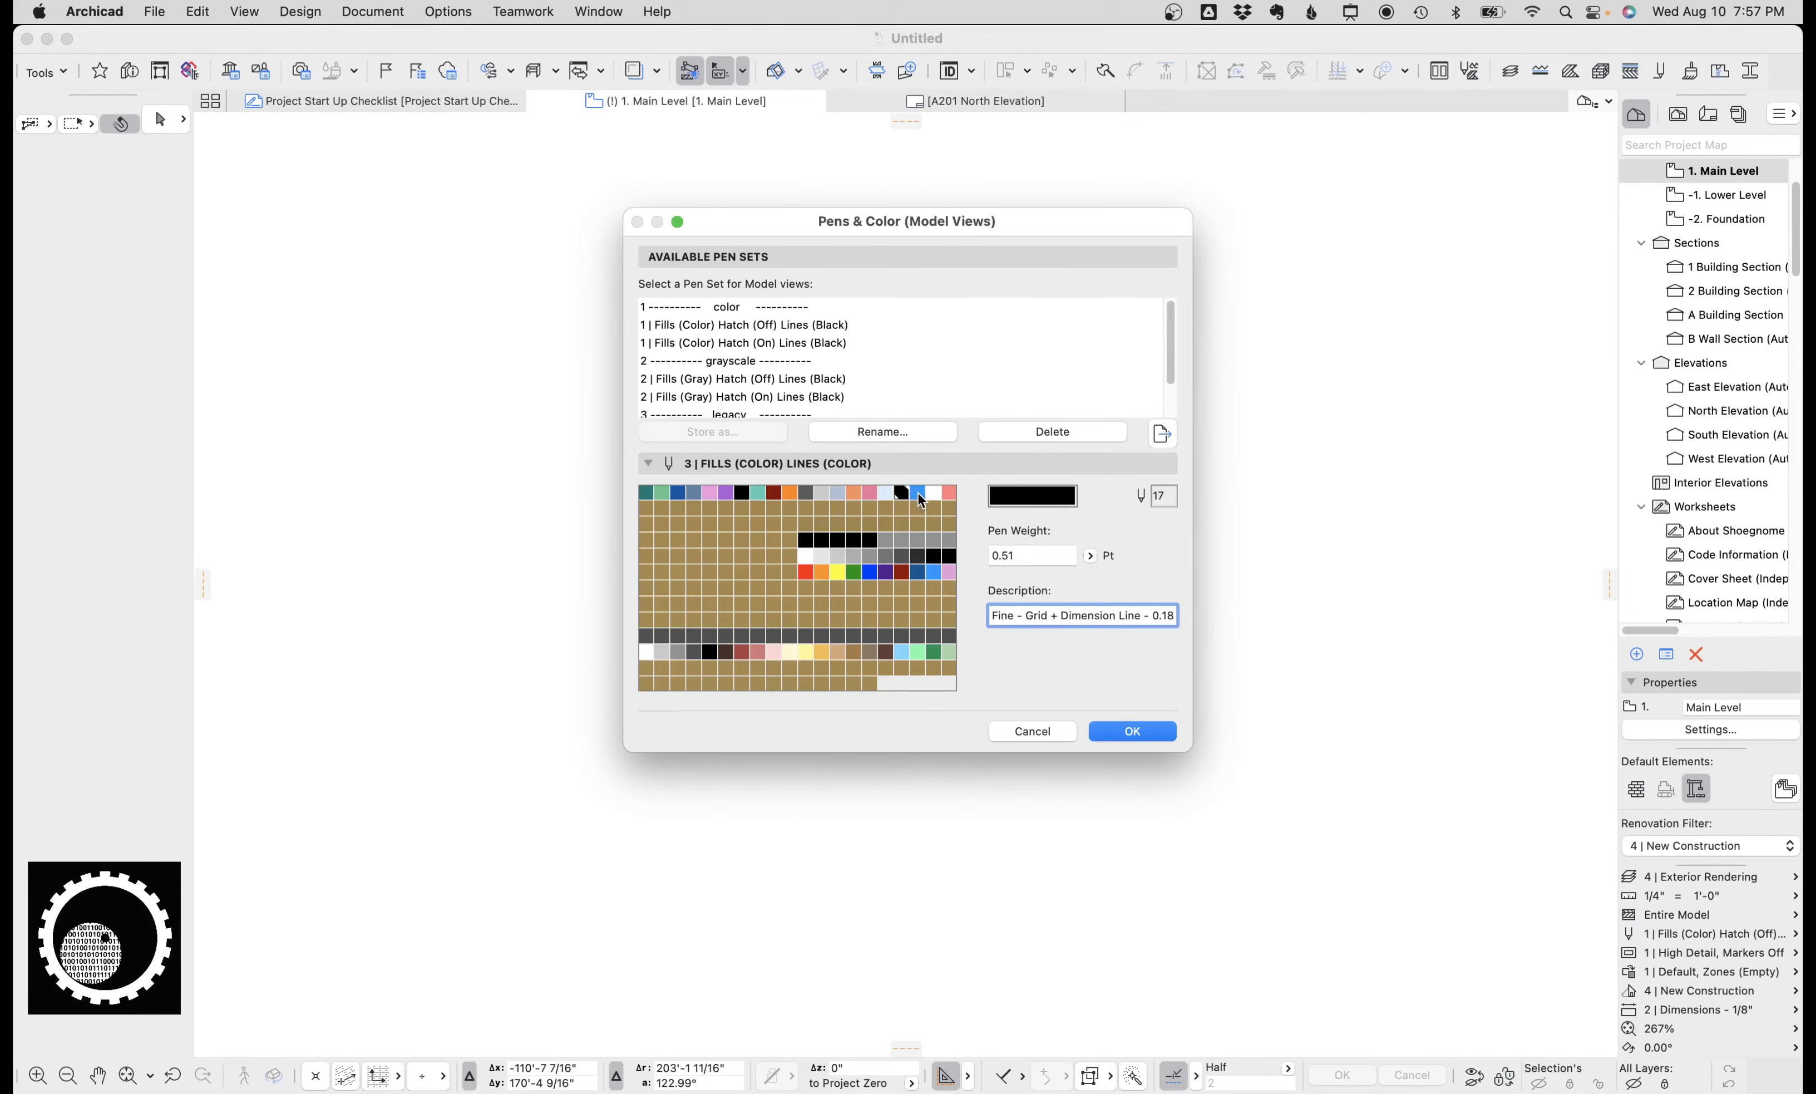
left_click(919, 494)
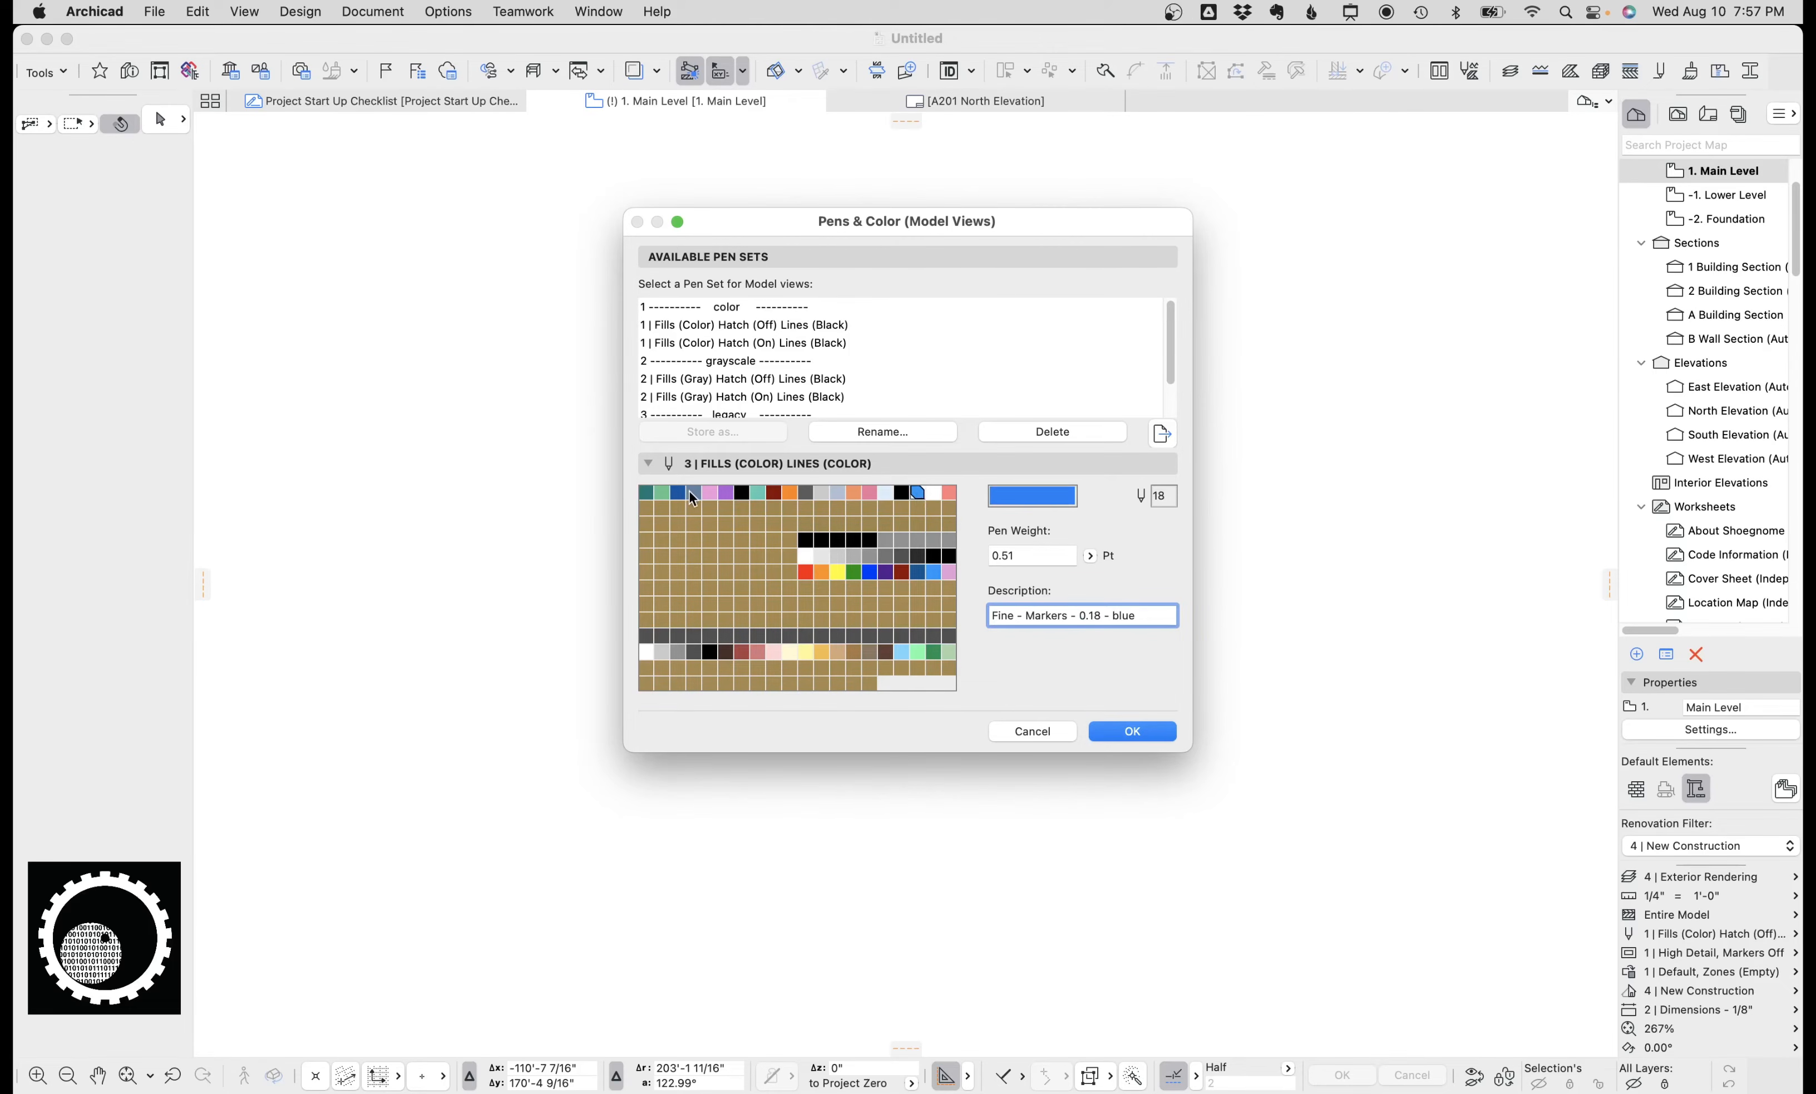
left_click(647, 492)
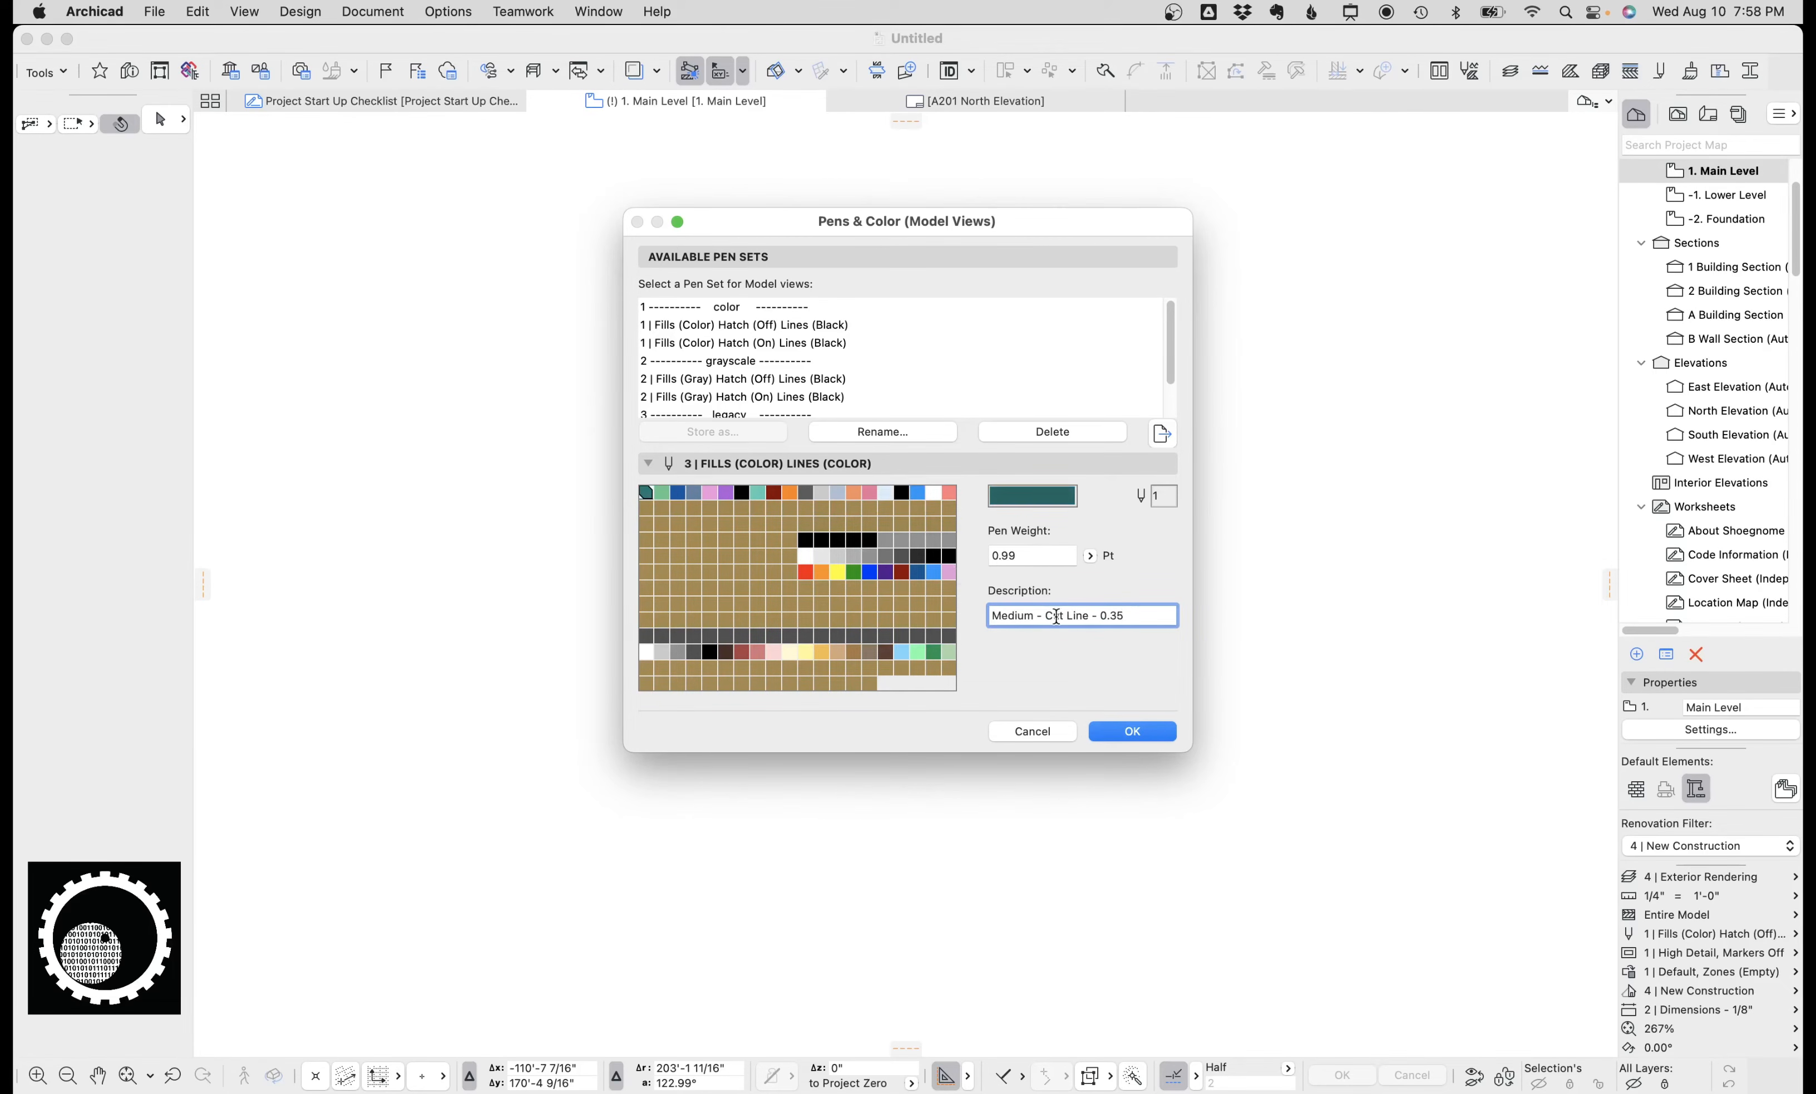
Inspect the Graphic Override Rainbow pens and the red mark-up pen, then close Pens & Color without changes.
left_click(820, 572)
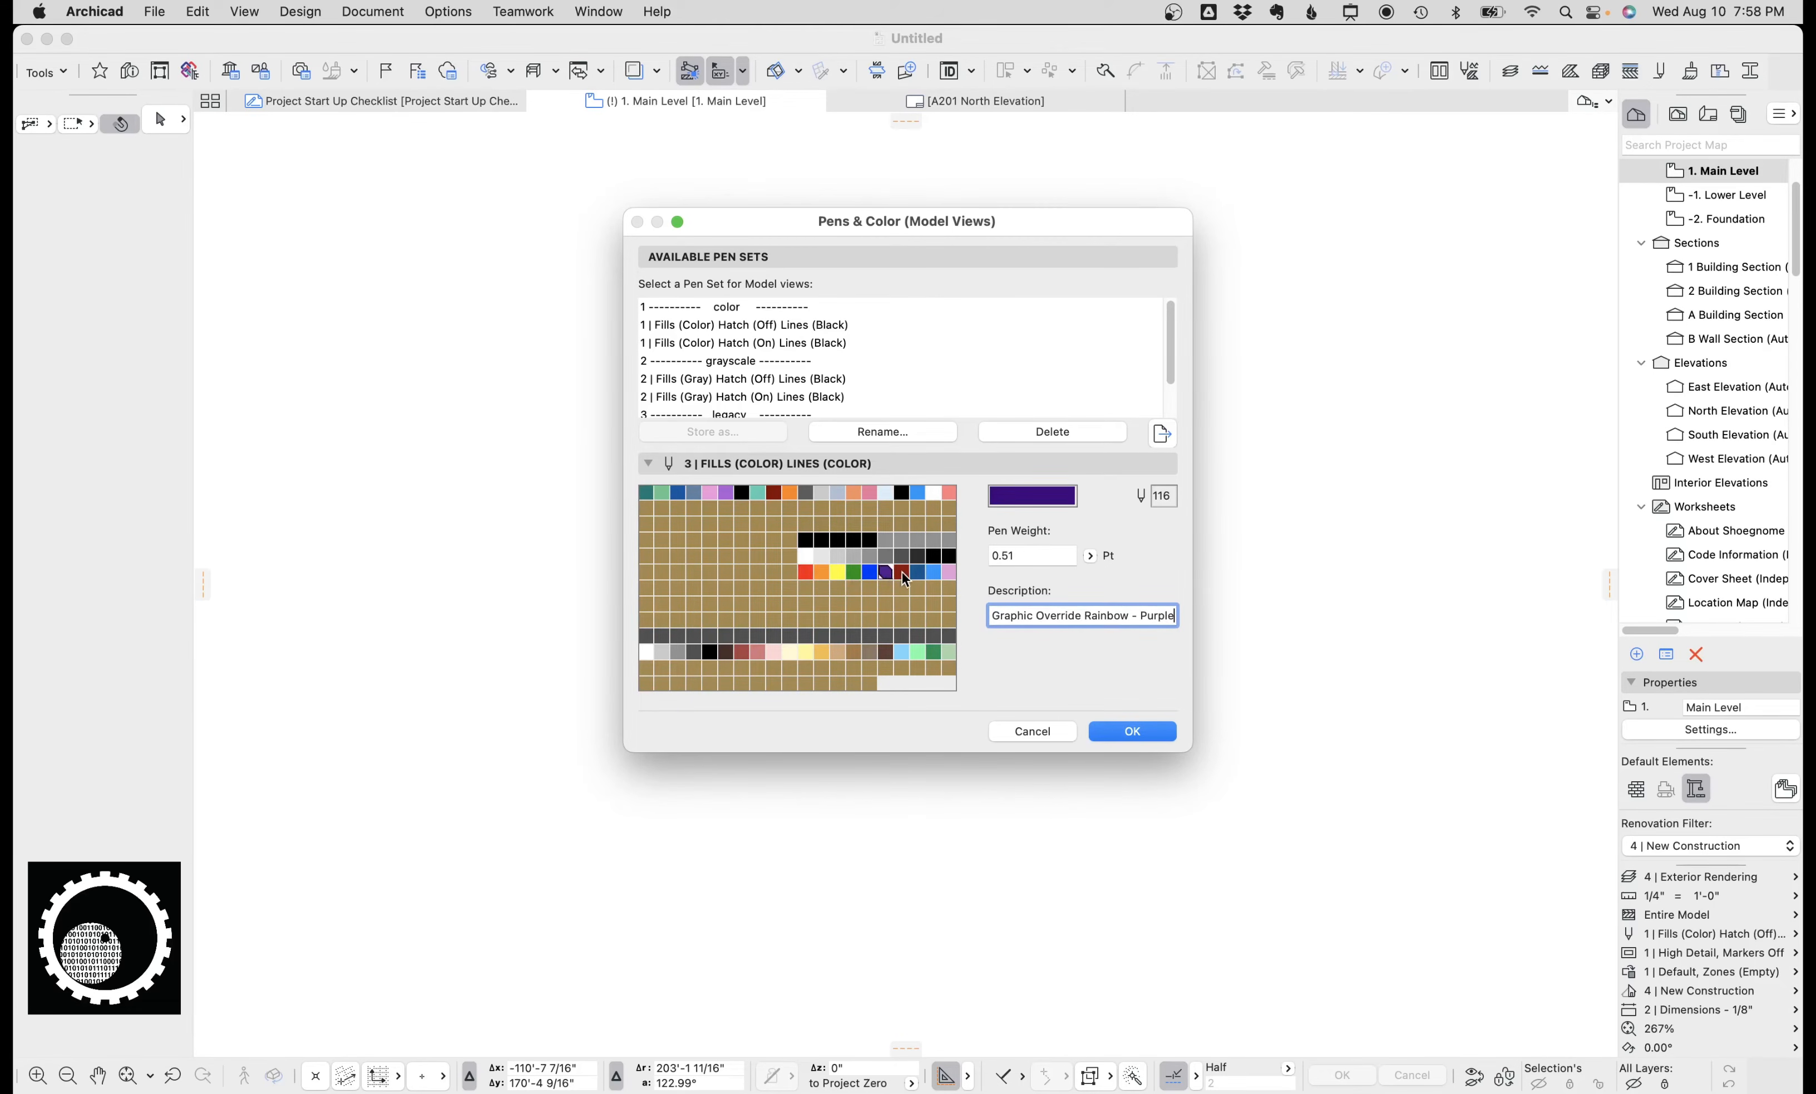
left_click(949, 574)
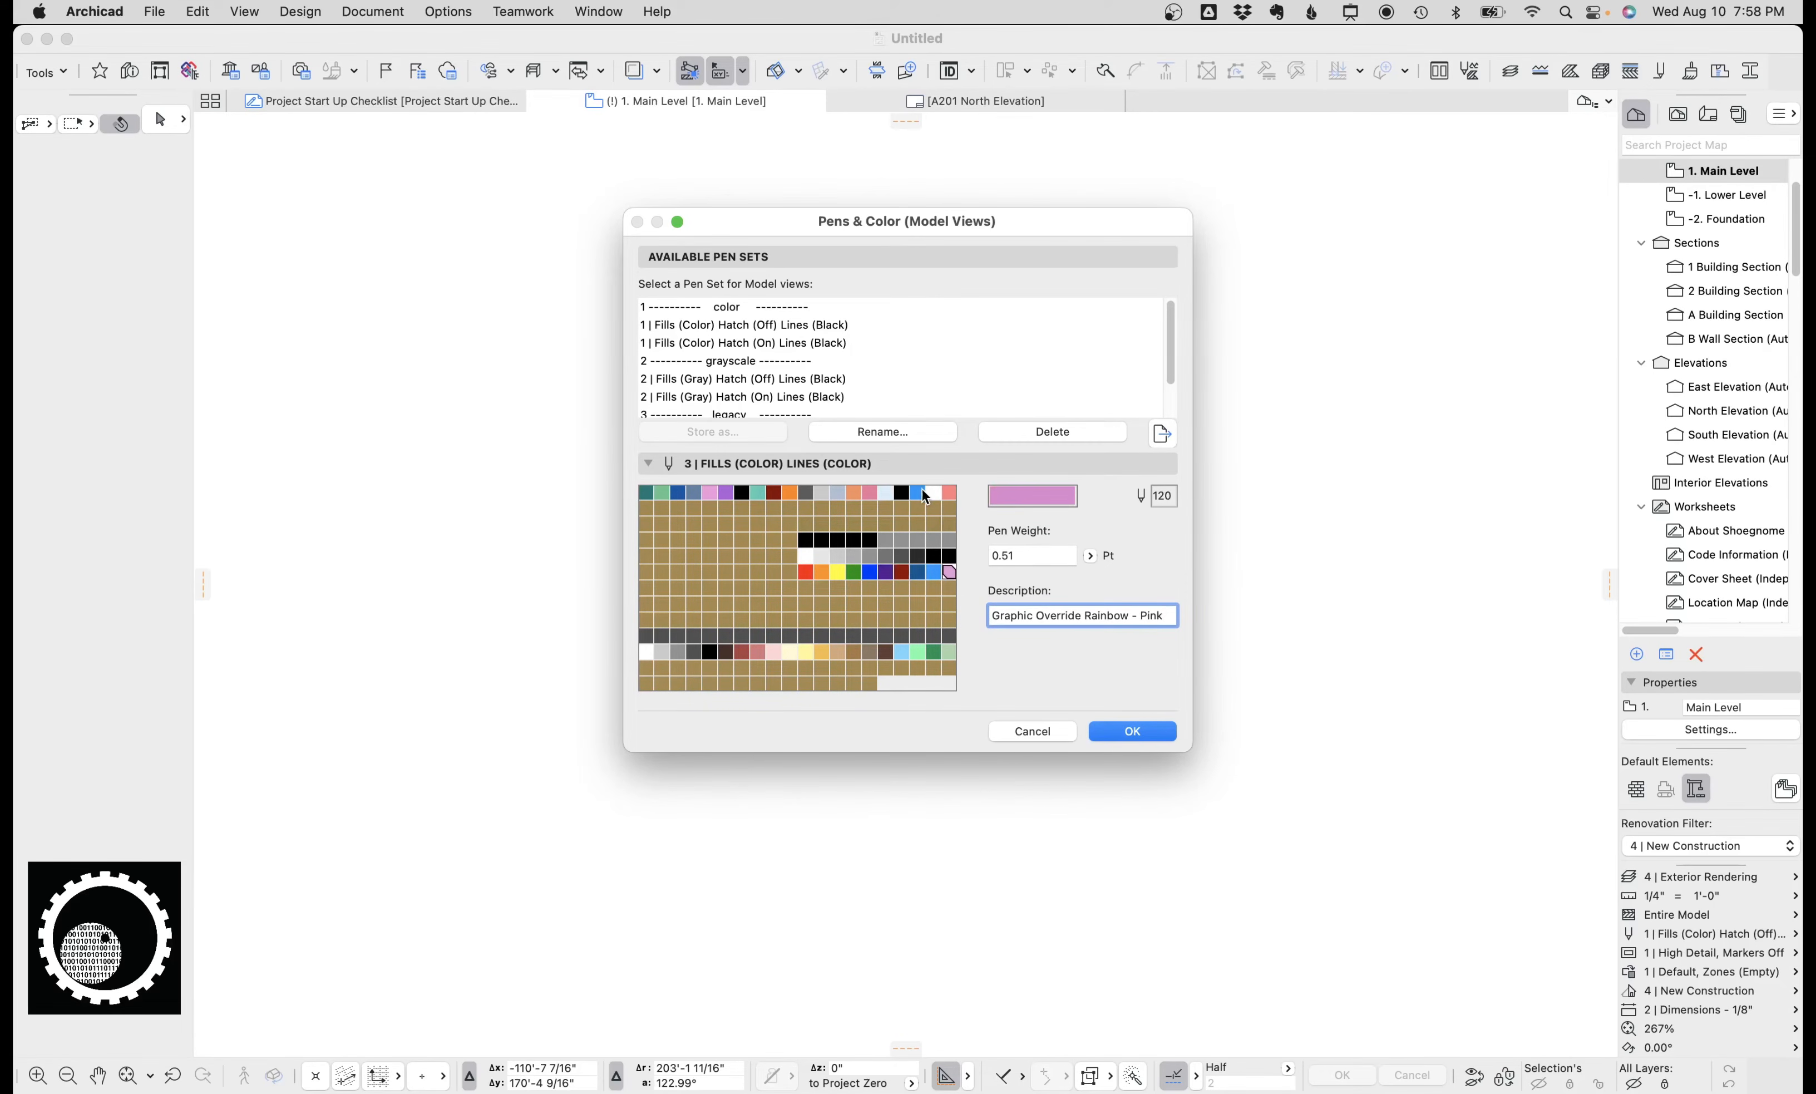
left_click(923, 492)
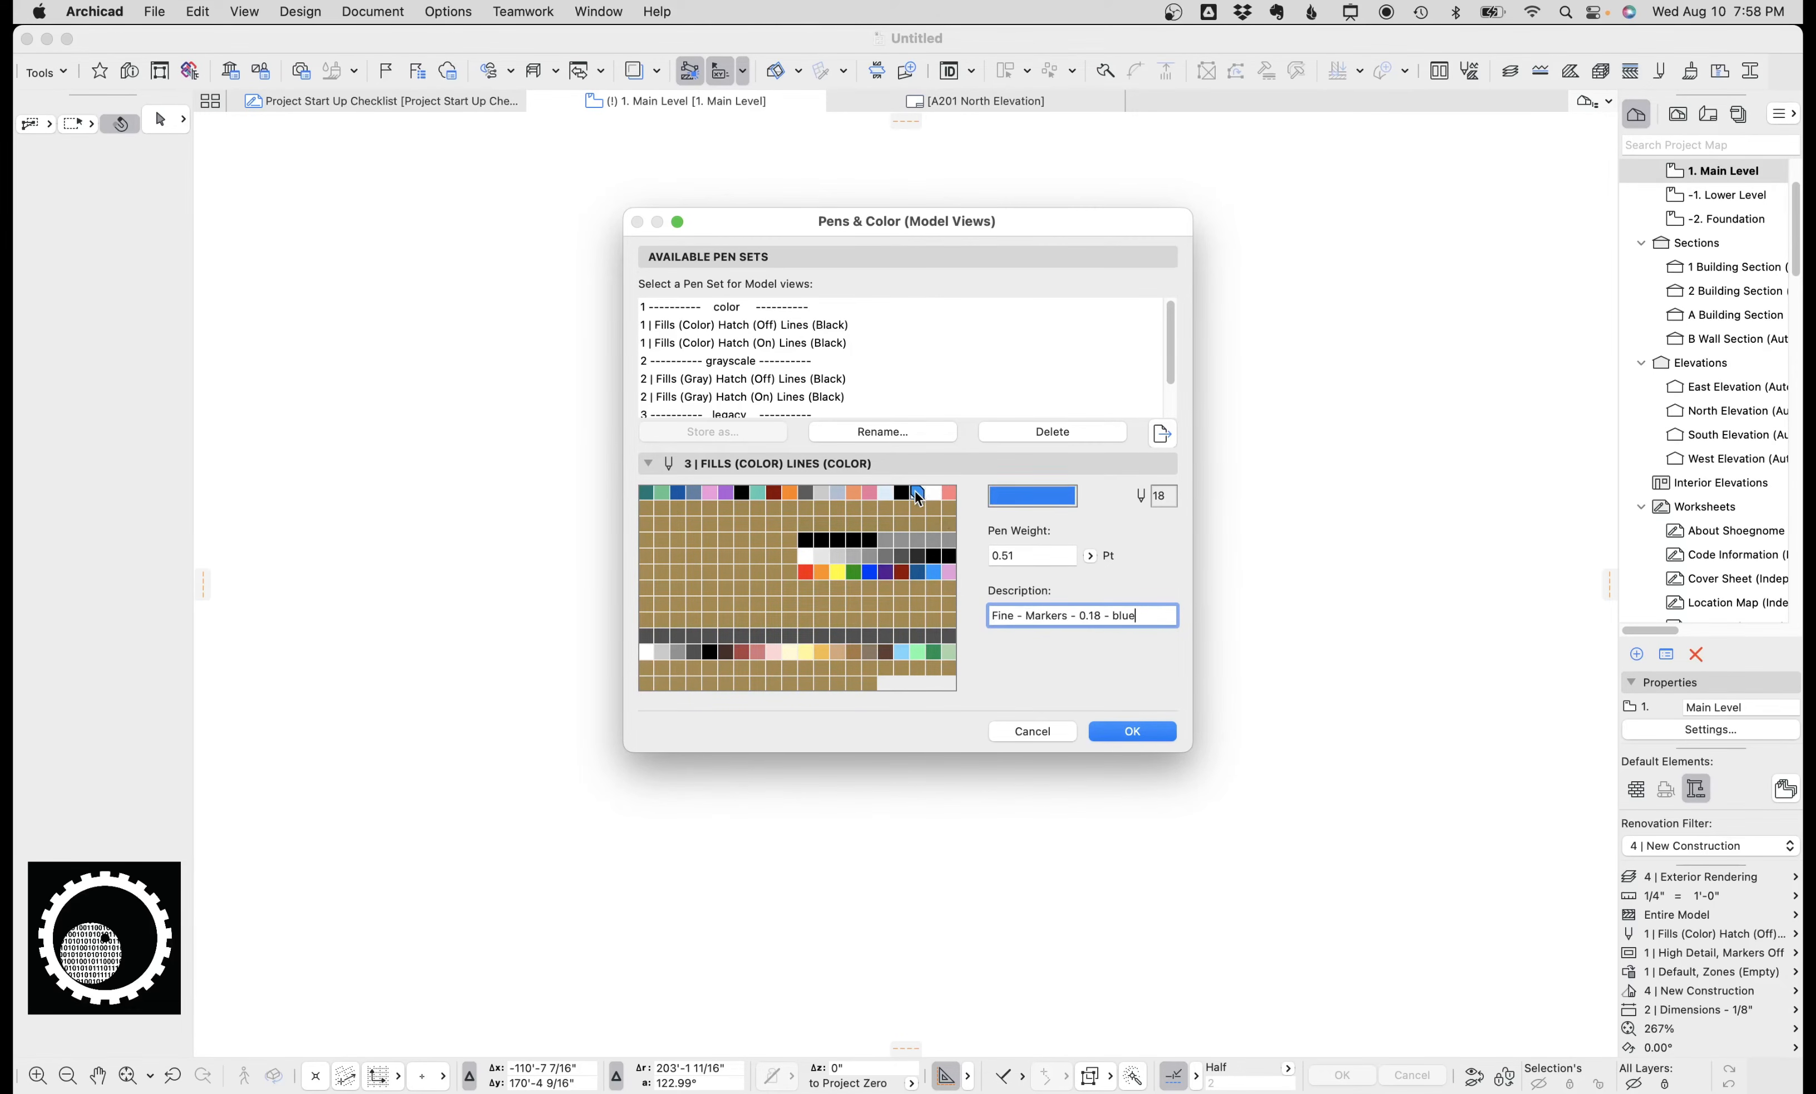
left_click(947, 492)
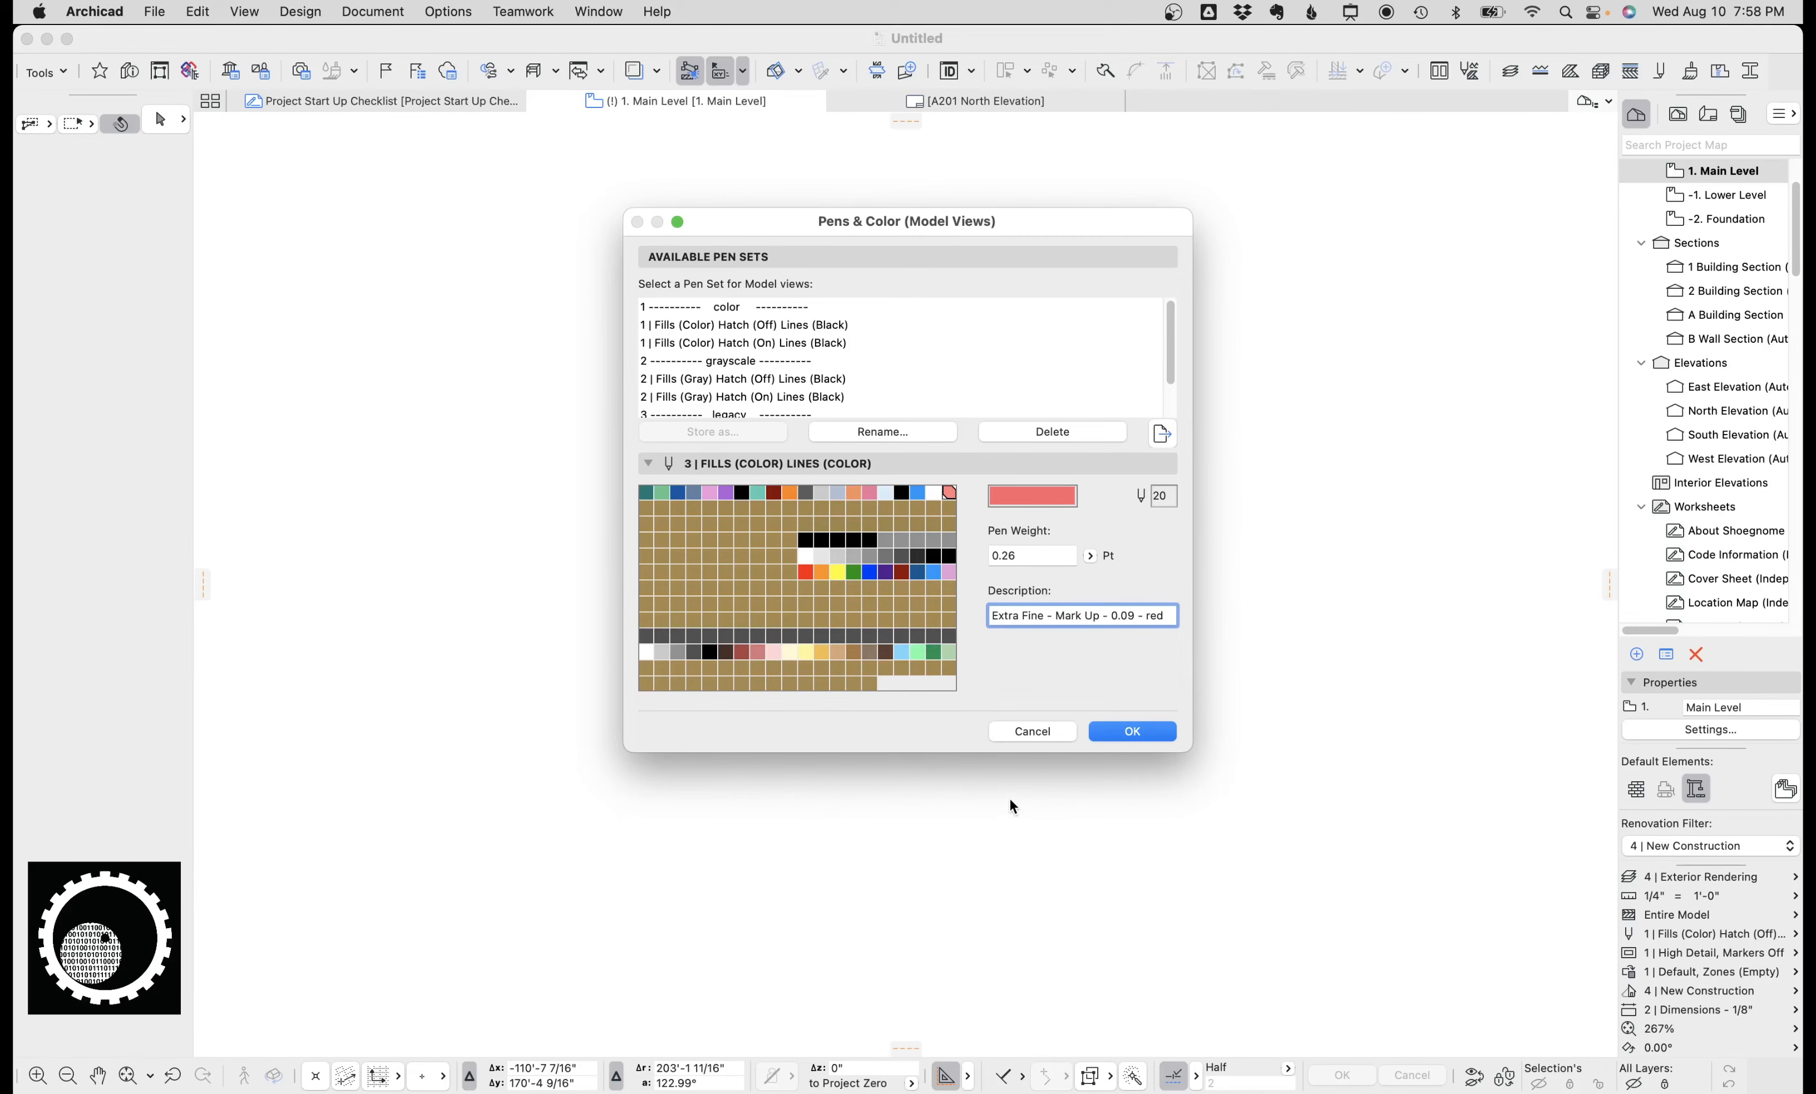
left_click(1033, 731)
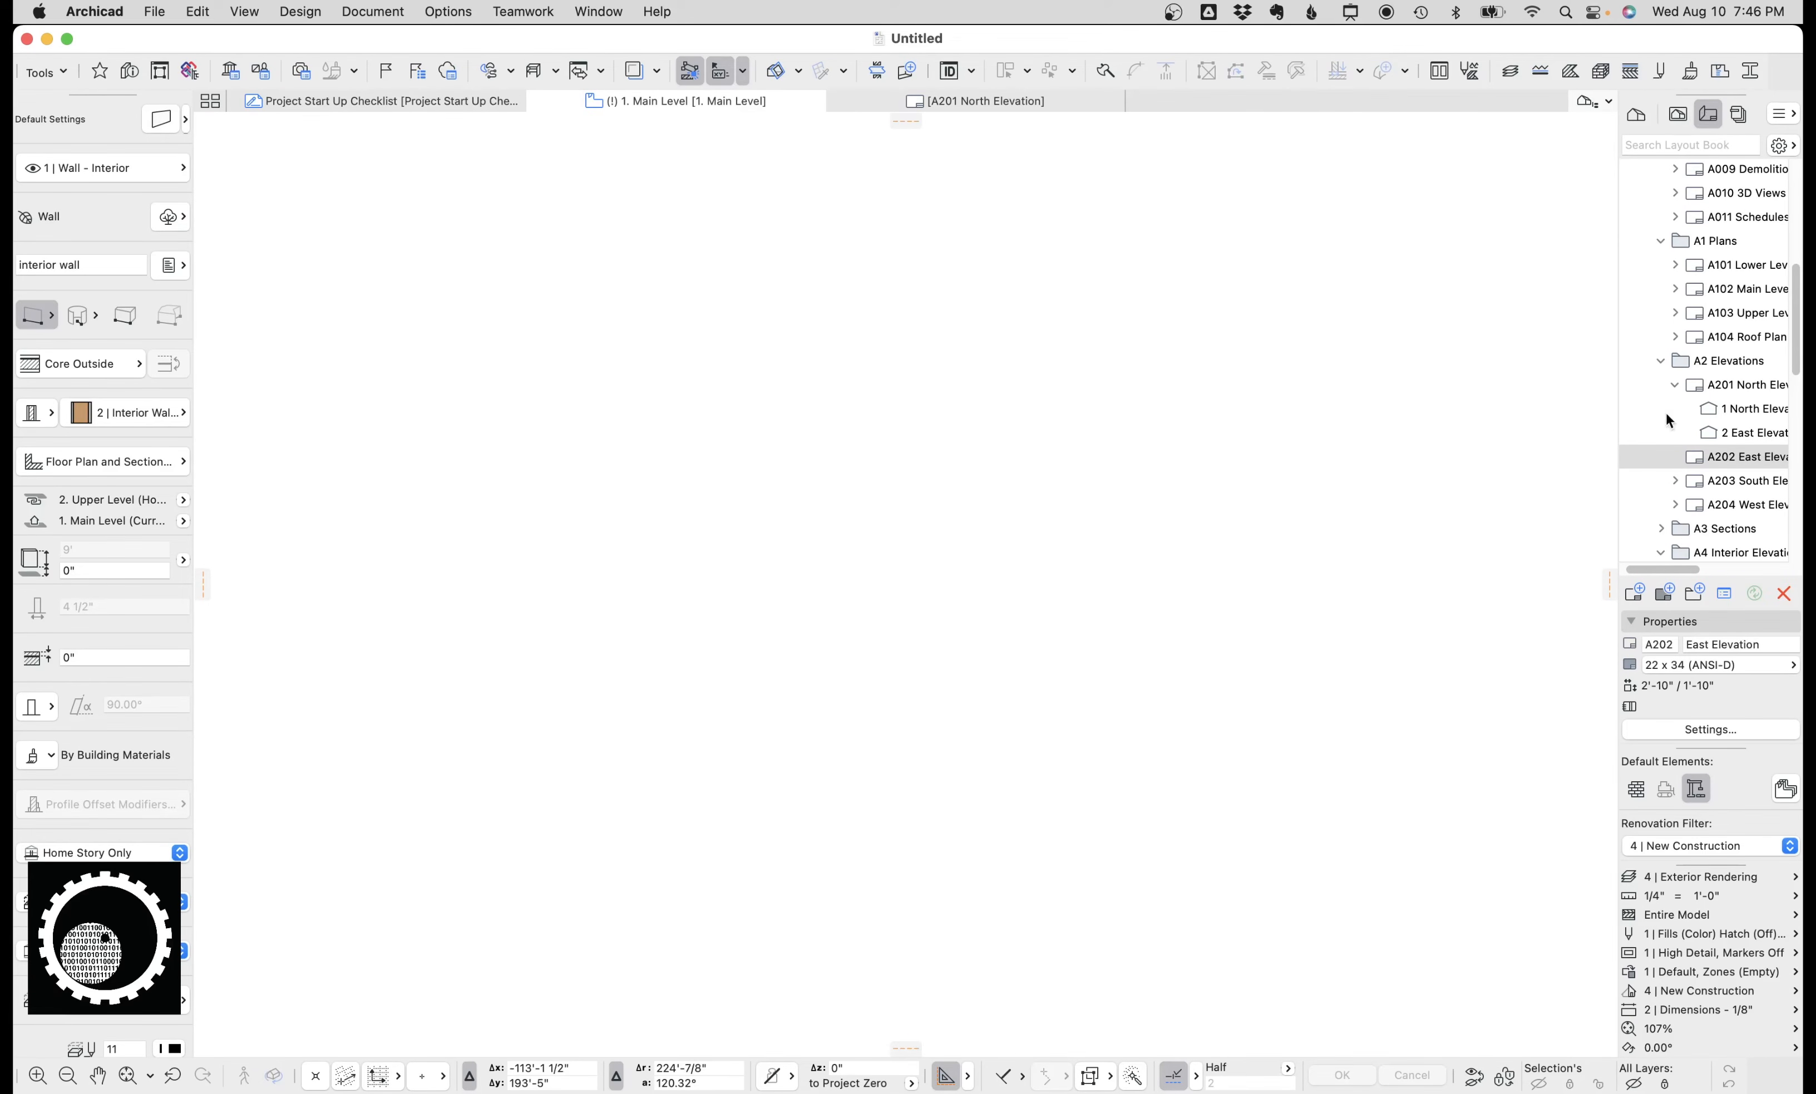
Browse the Project Map, View Map, Layout Book and Publisher navigator panes and open the publisher sets list.
left_click(1634, 120)
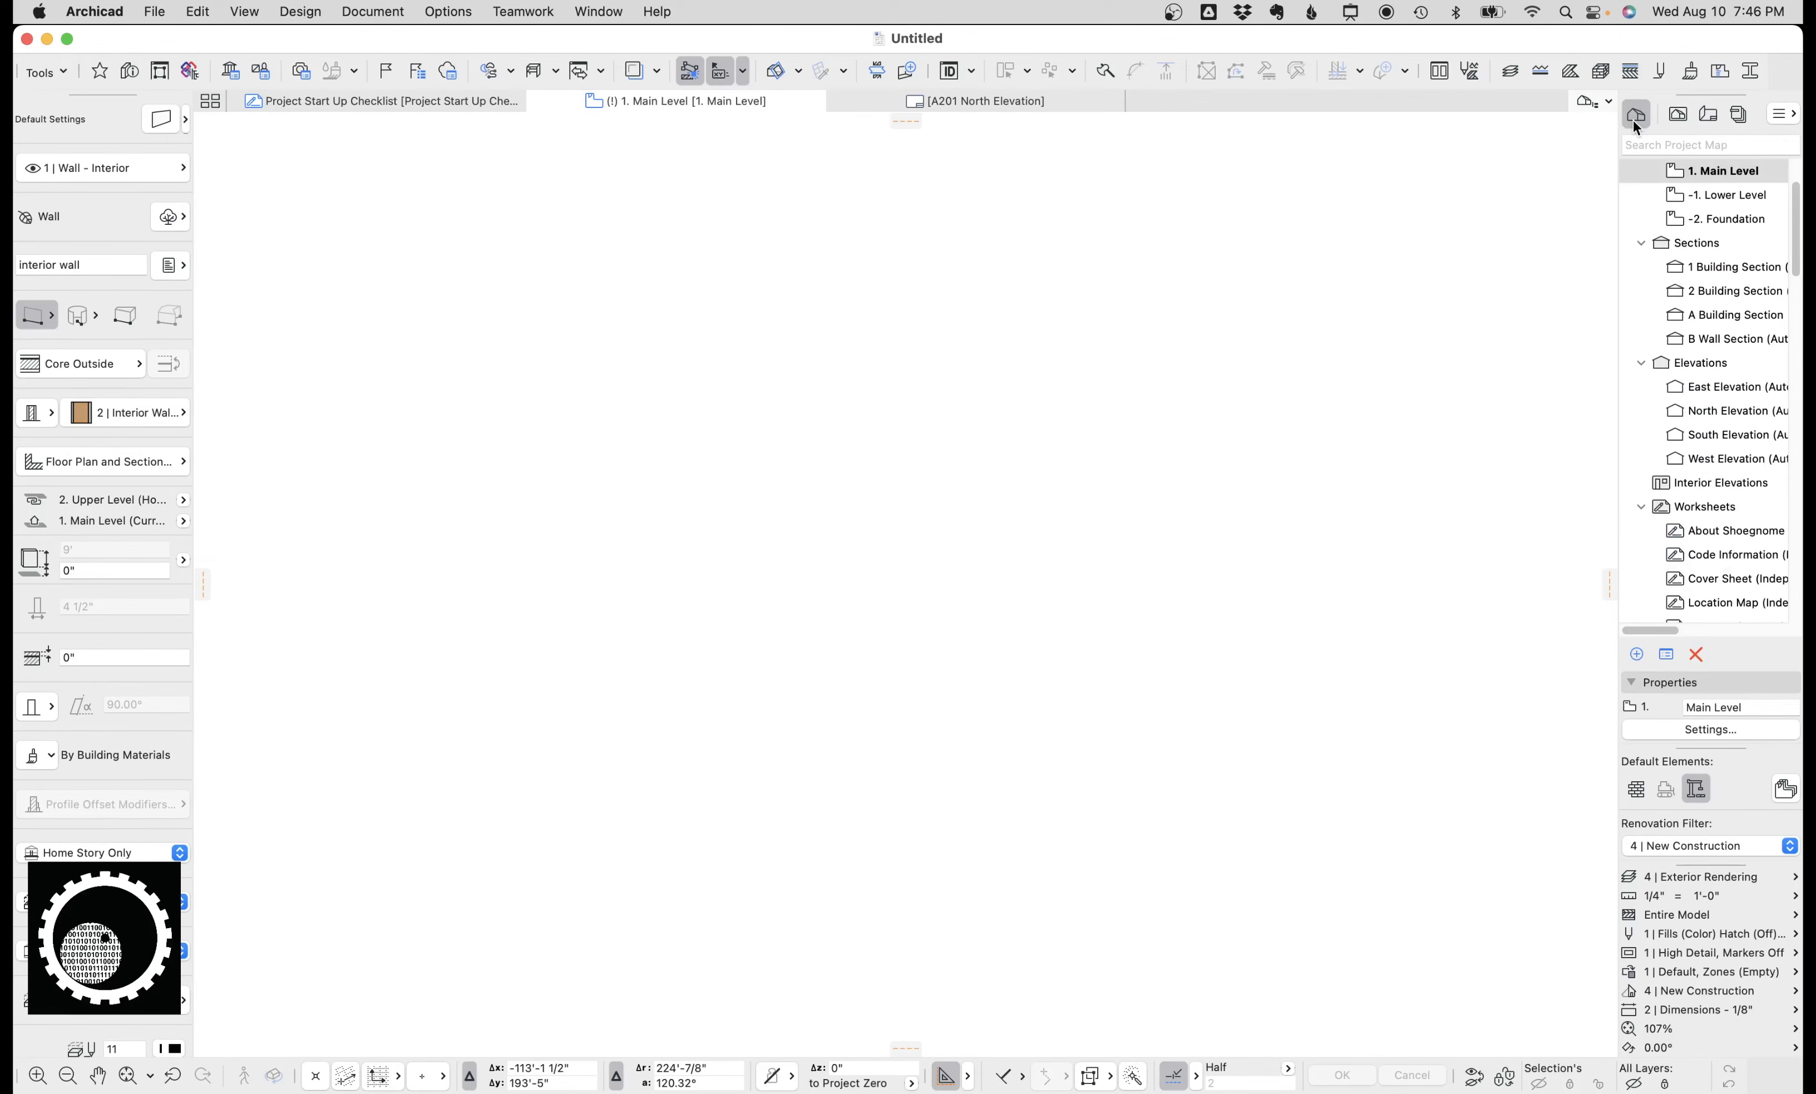
left_click(1678, 116)
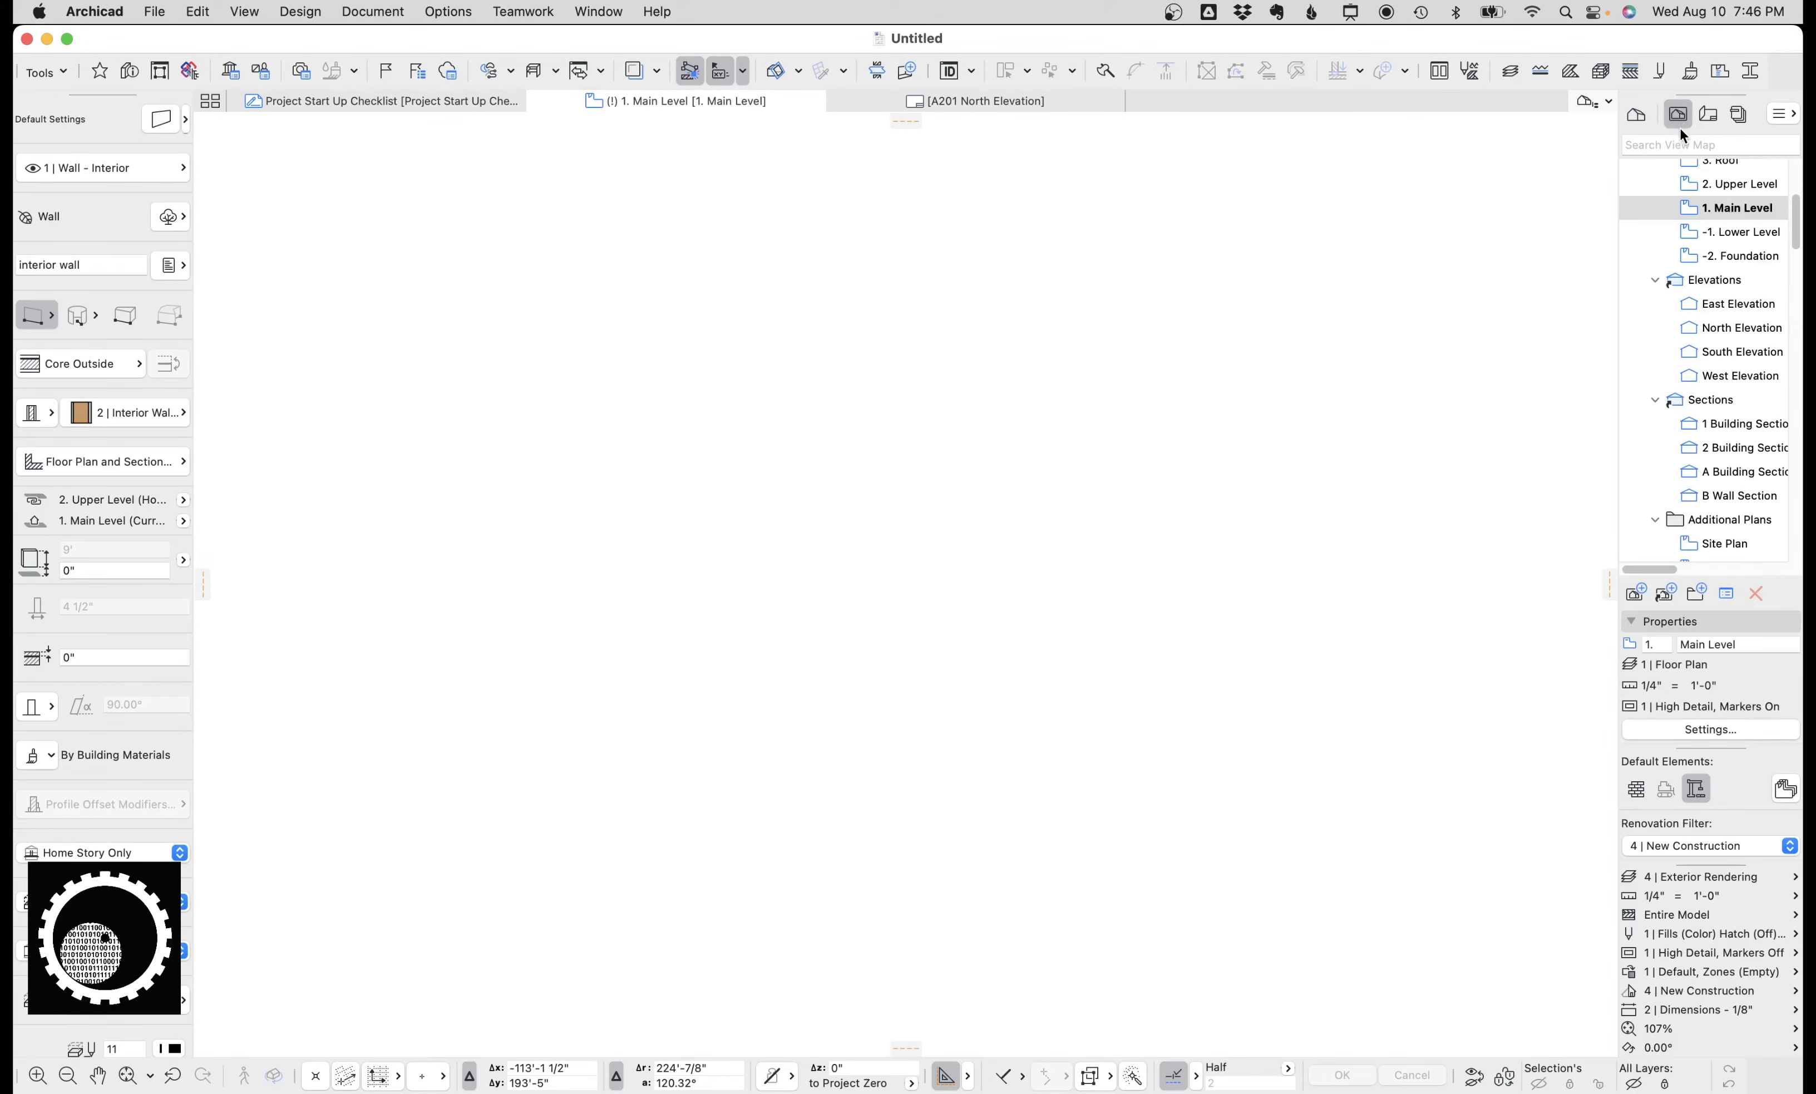
left_click(1707, 118)
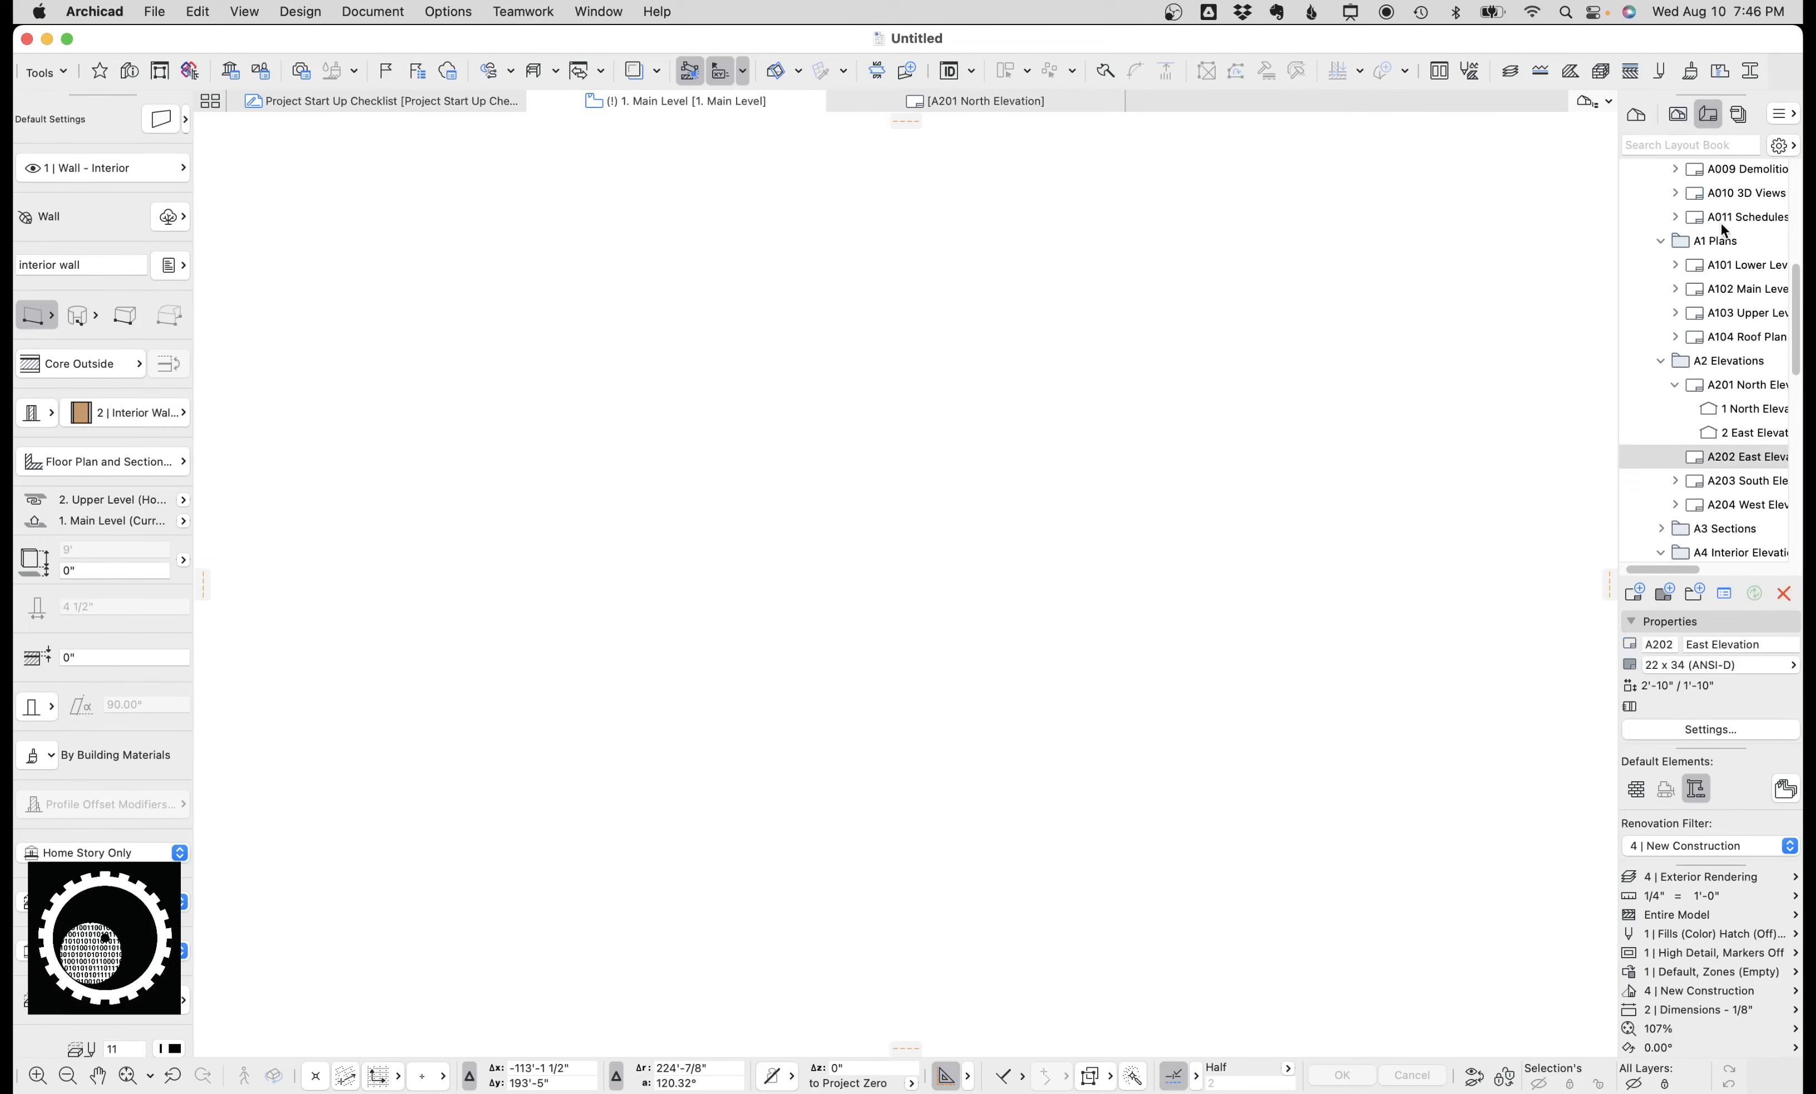
left_click(1739, 115)
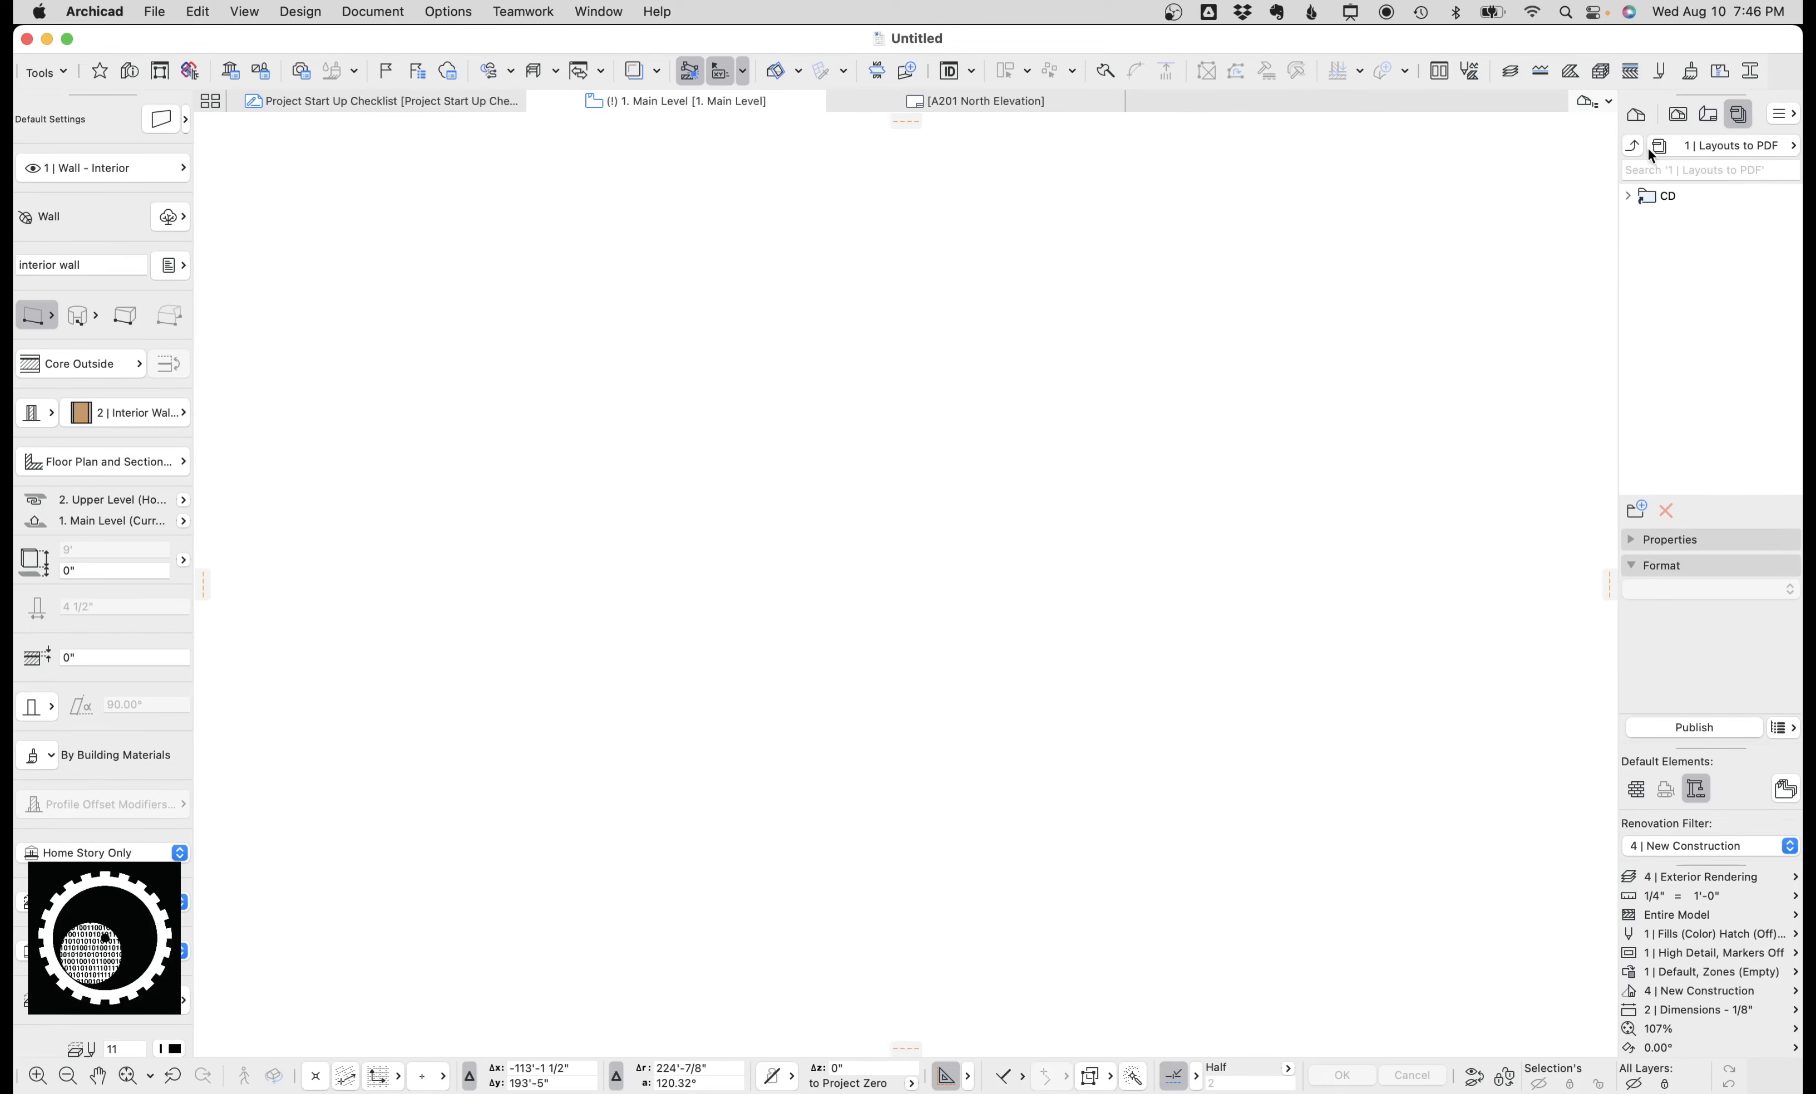
left_click(1633, 146)
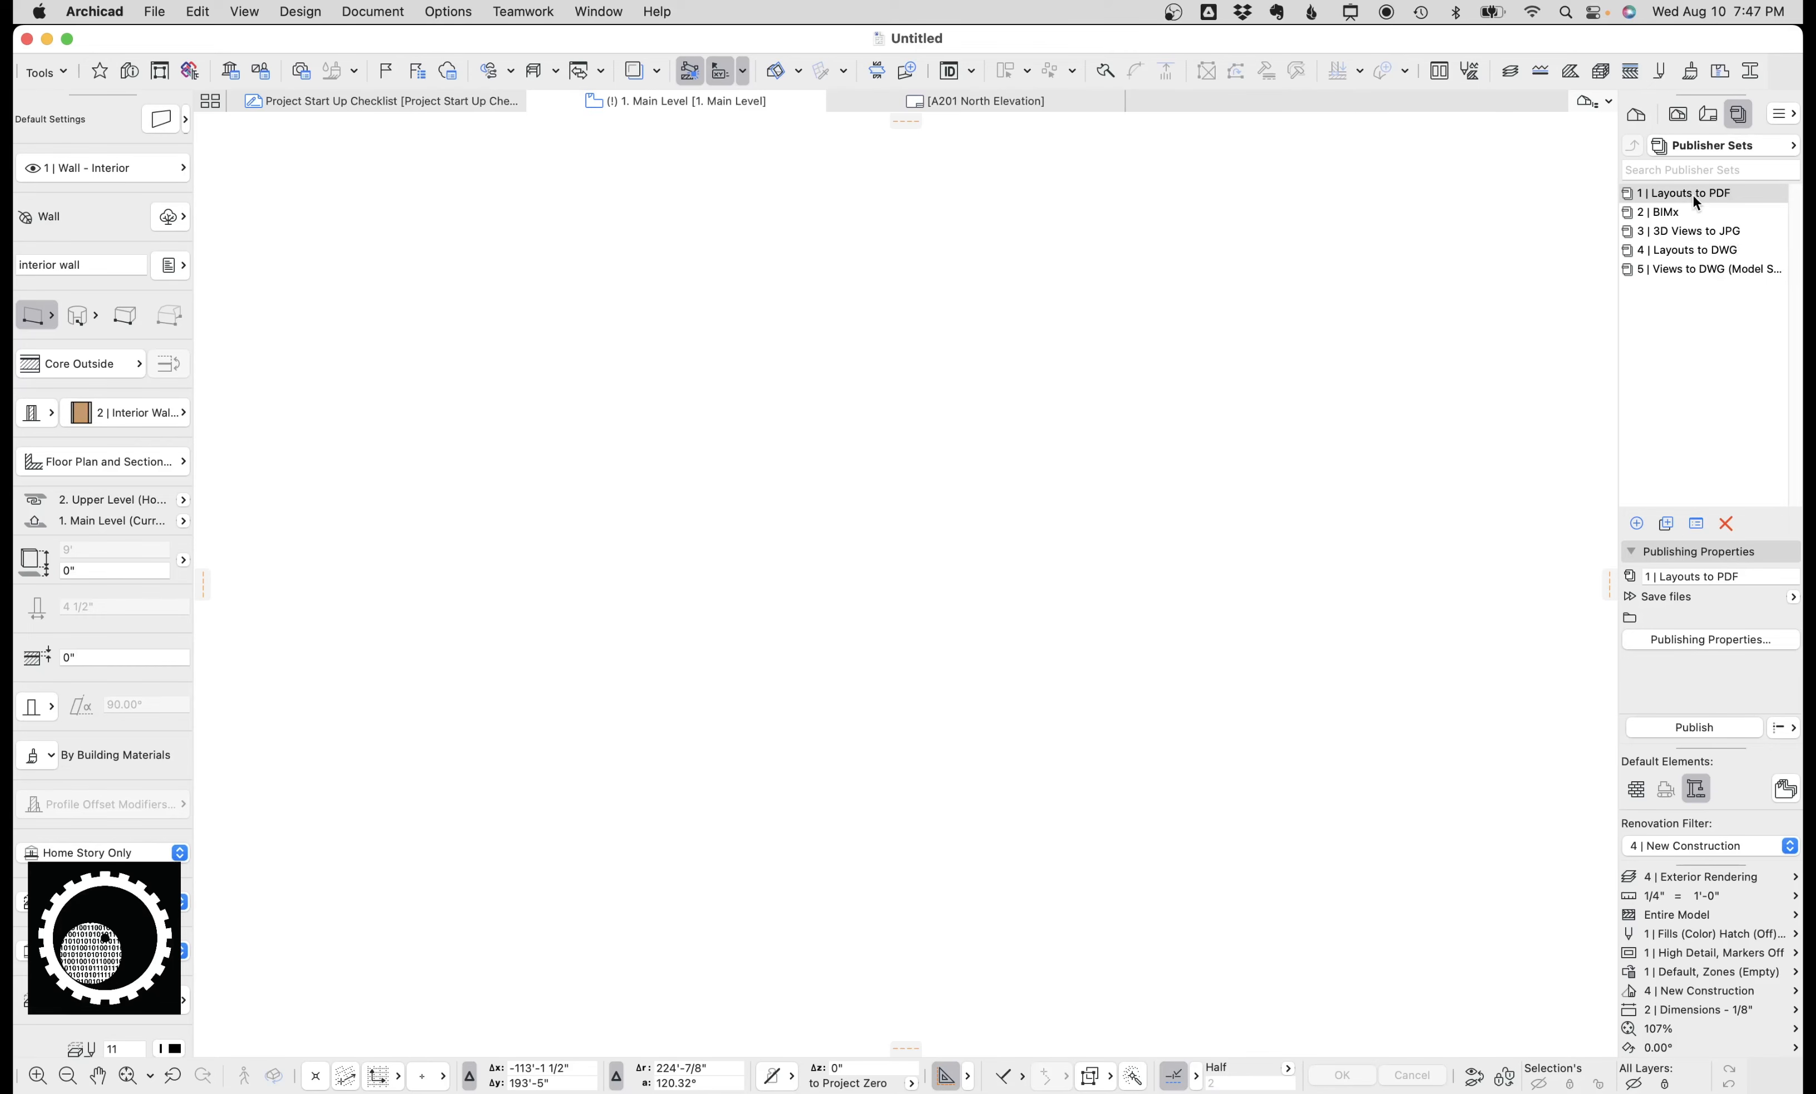
Review the 2 | BIMx publisher set's contents and its publishing properties, closing the dialog without changes.
double_click(1674, 212)
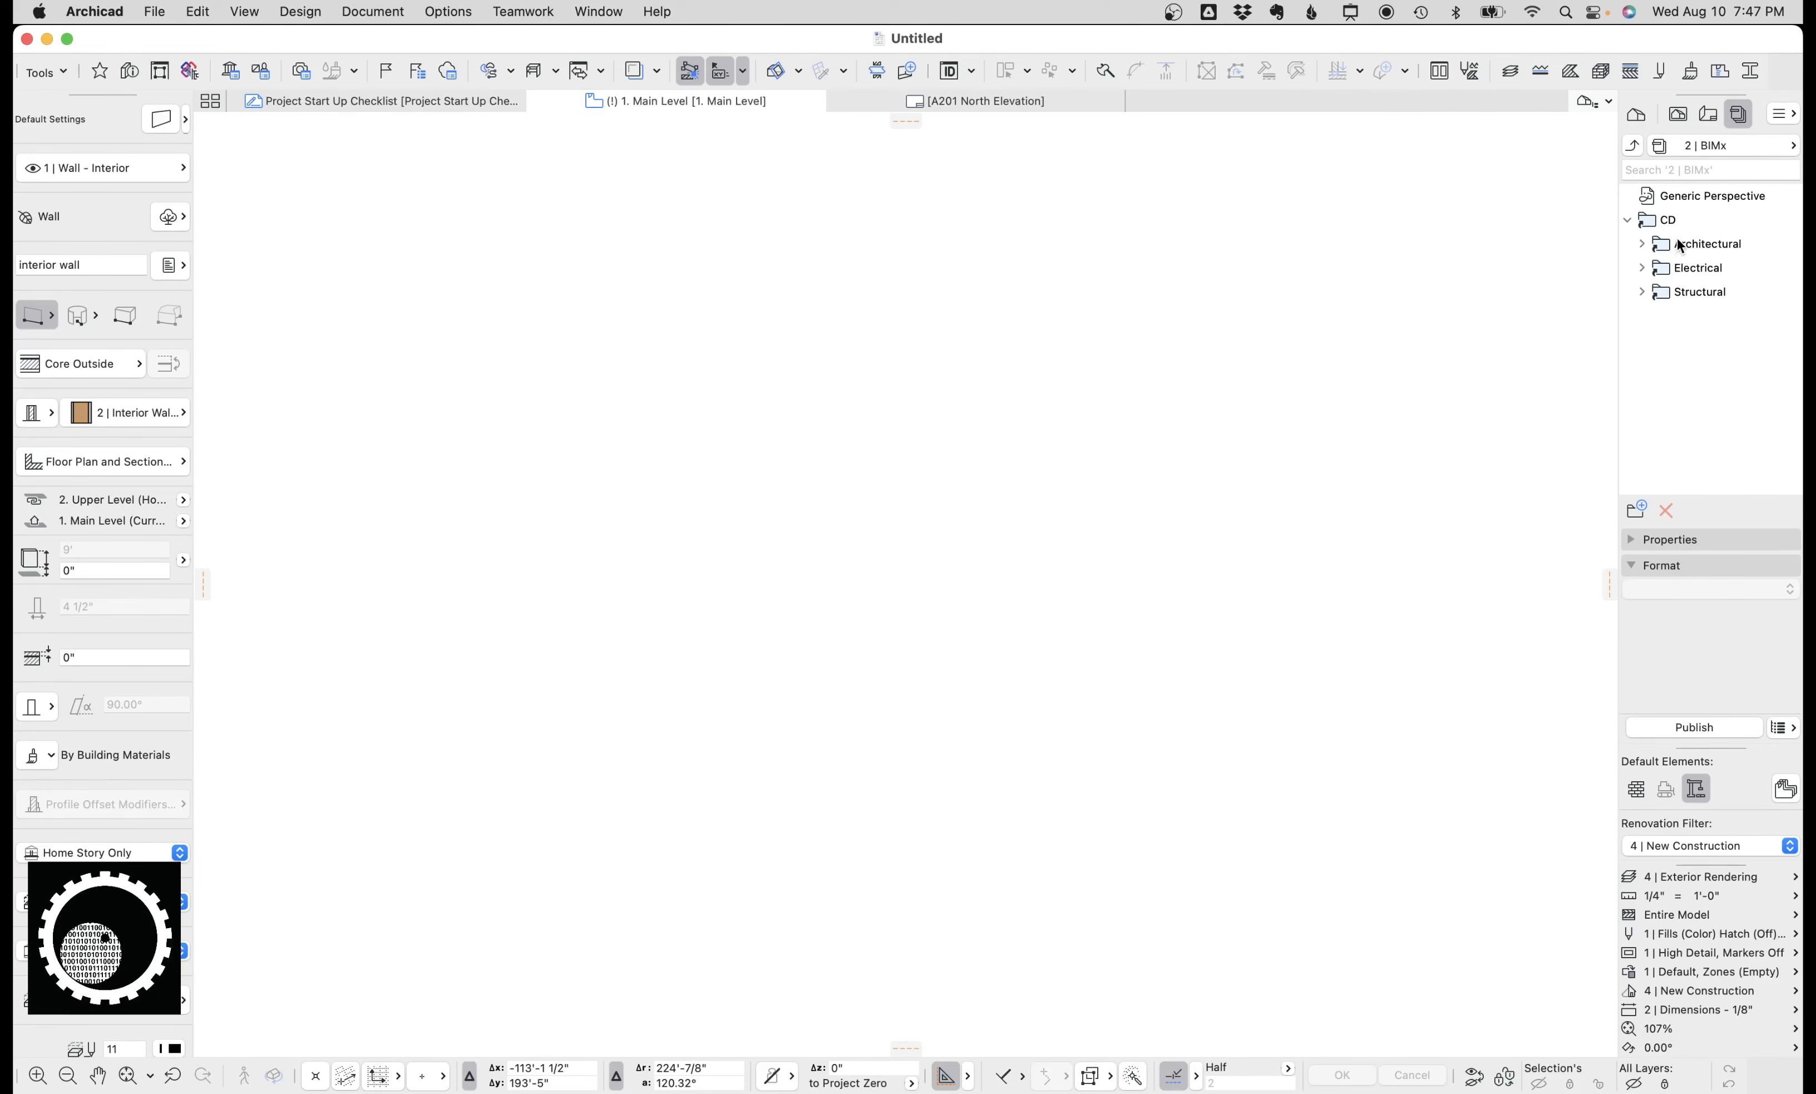
left_click(1632, 145)
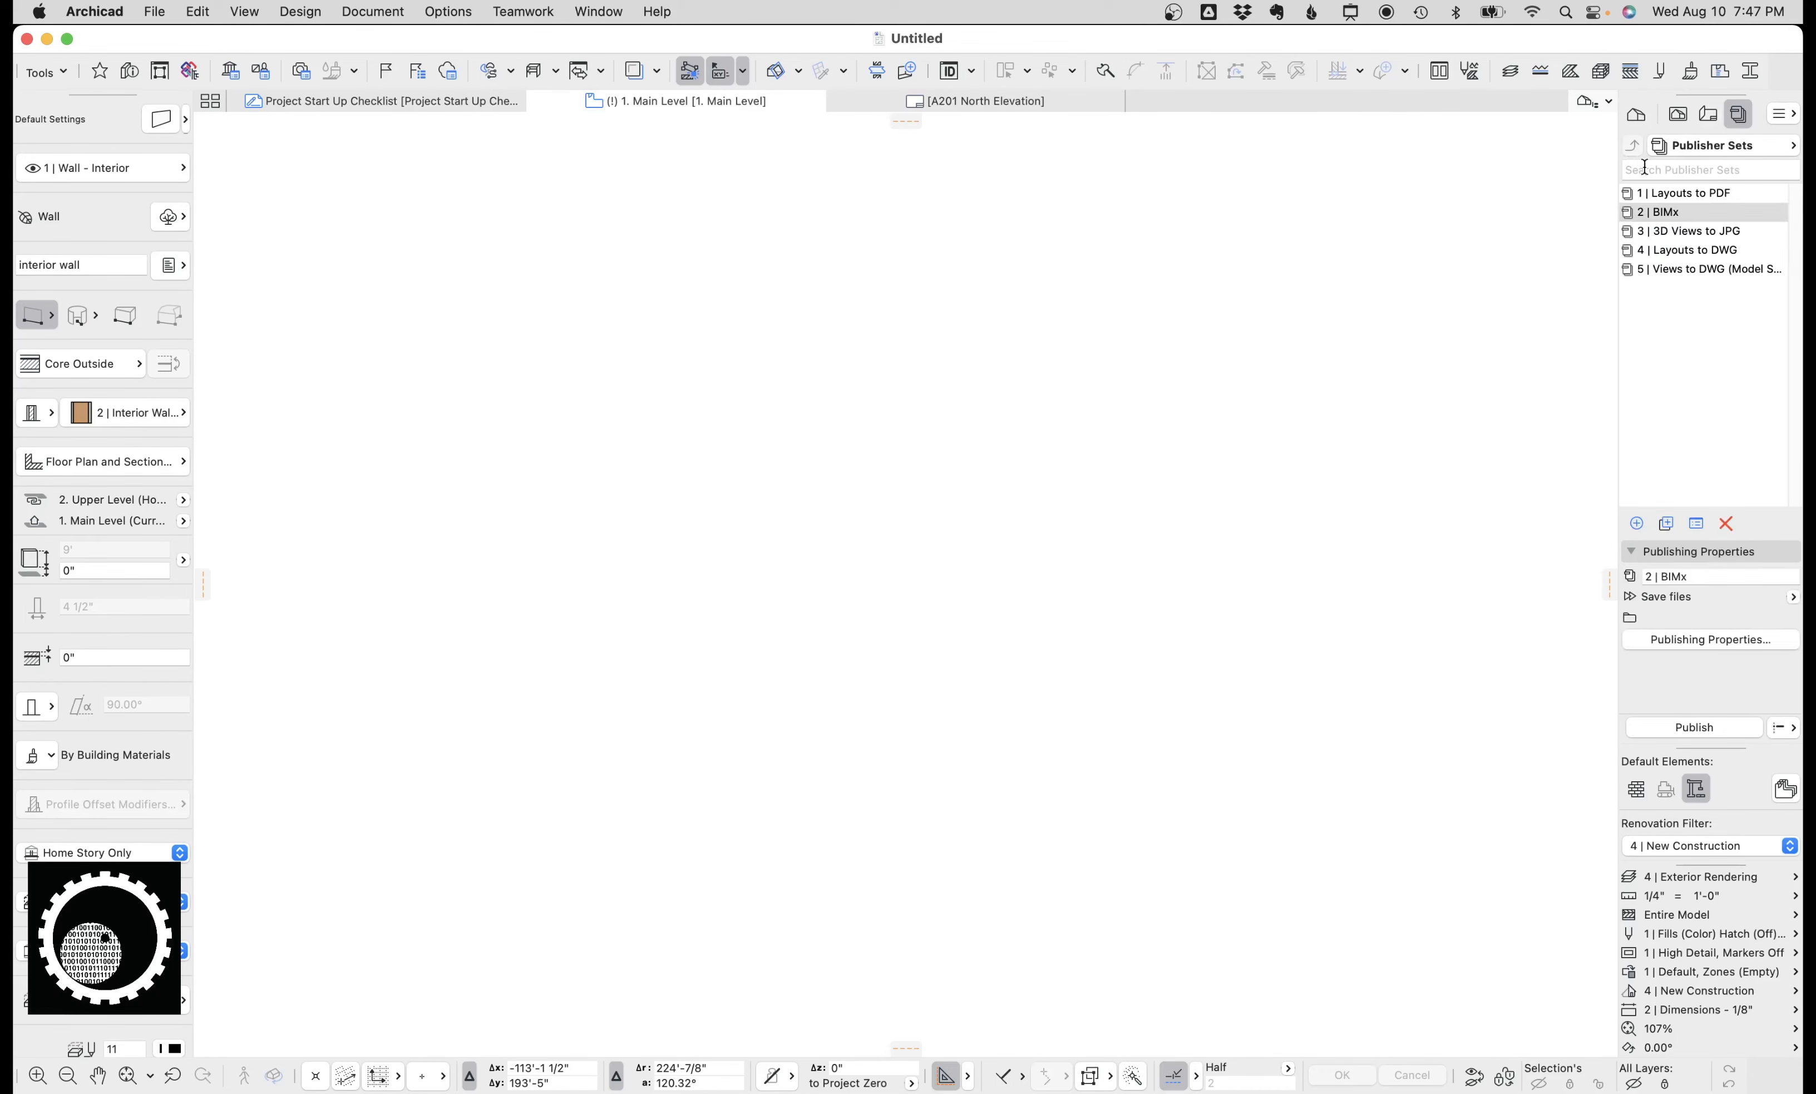
left_click(1698, 639)
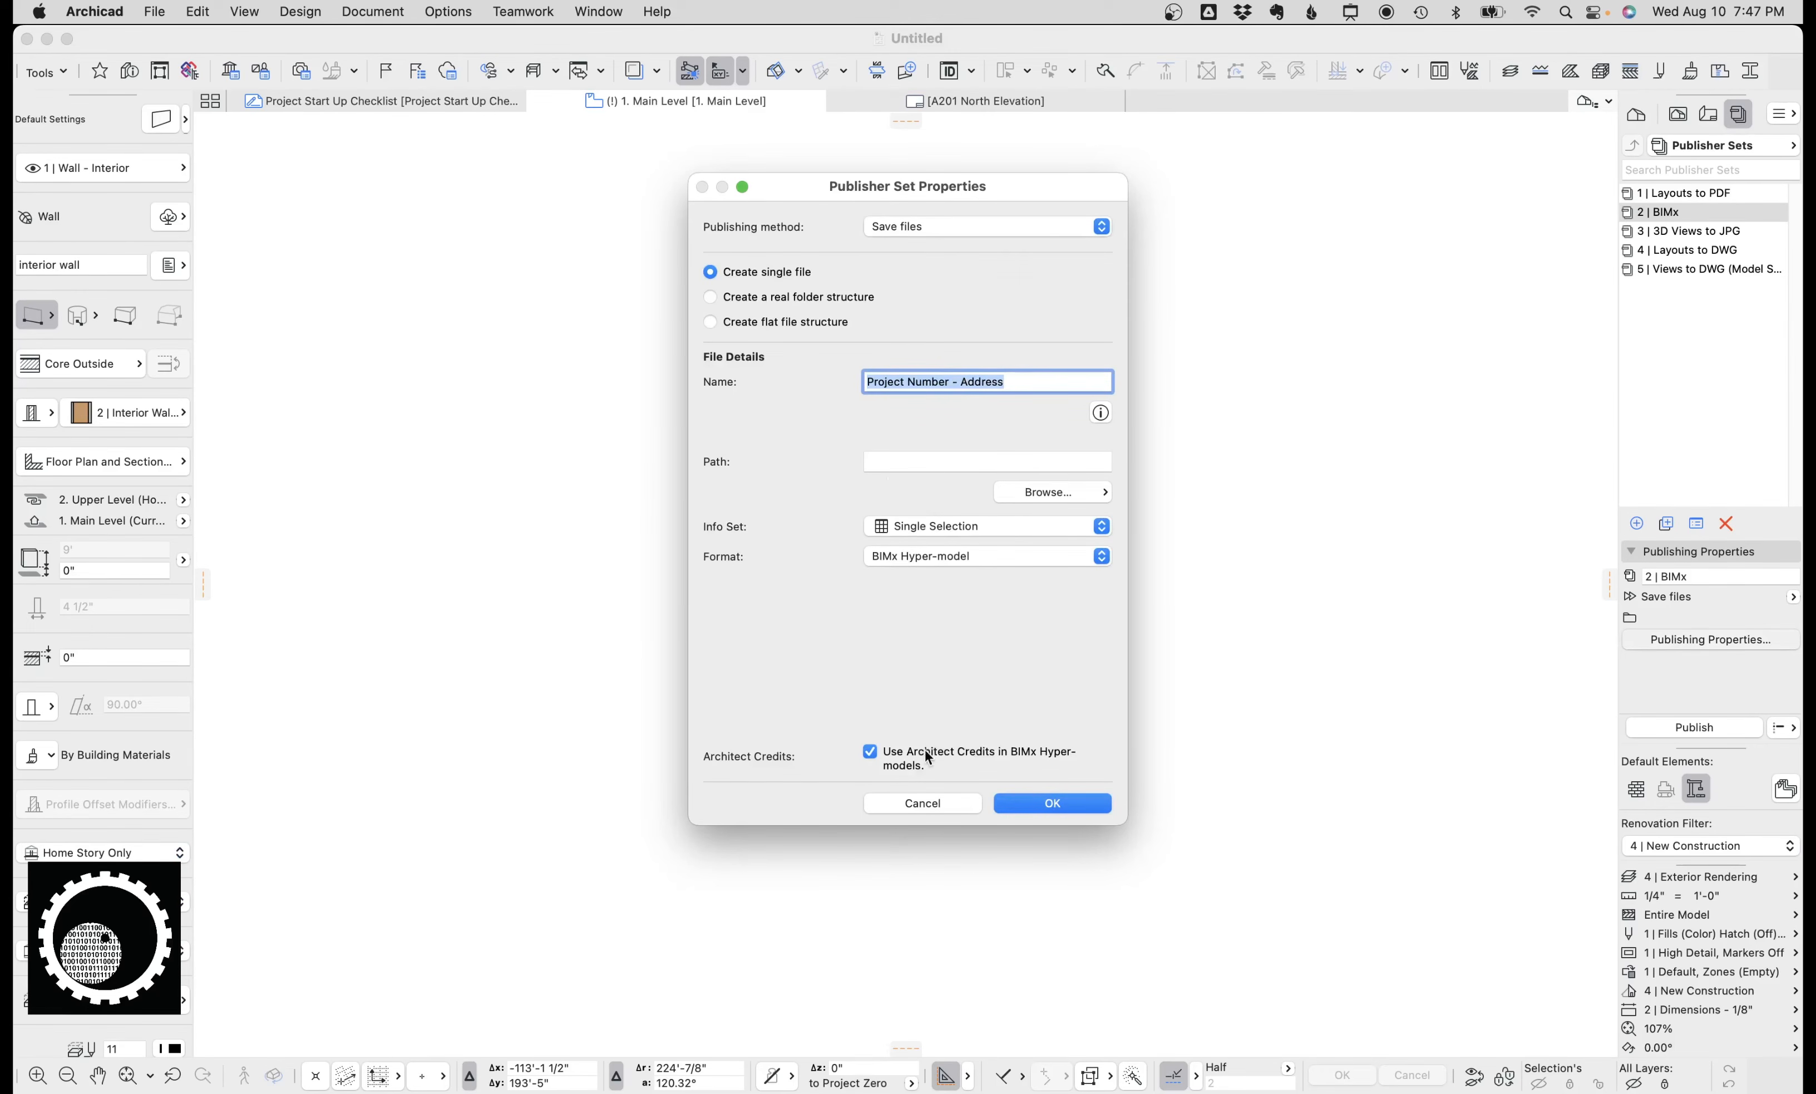
left_click(929, 801)
Review the 1 | Layouts to PDF publisher set's publishing properties and its layout contents.
left_click(1721, 195)
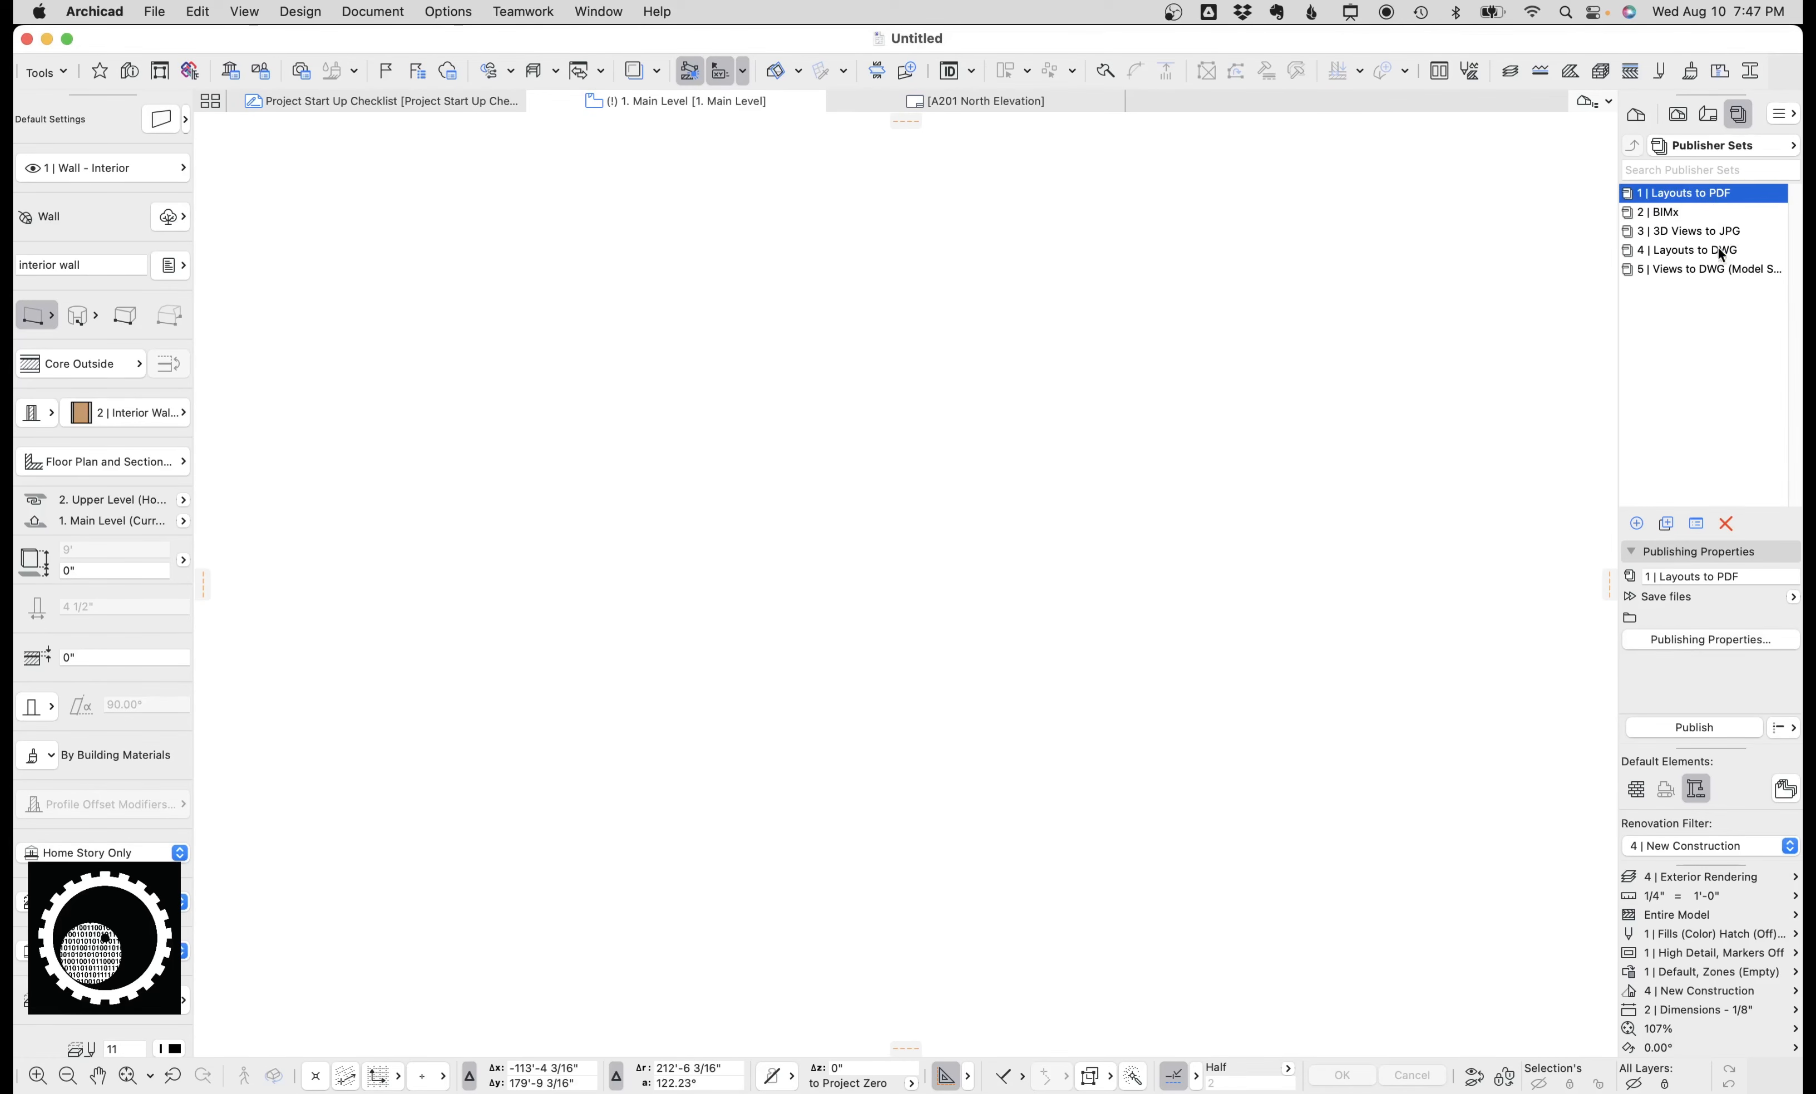
left_click(1714, 639)
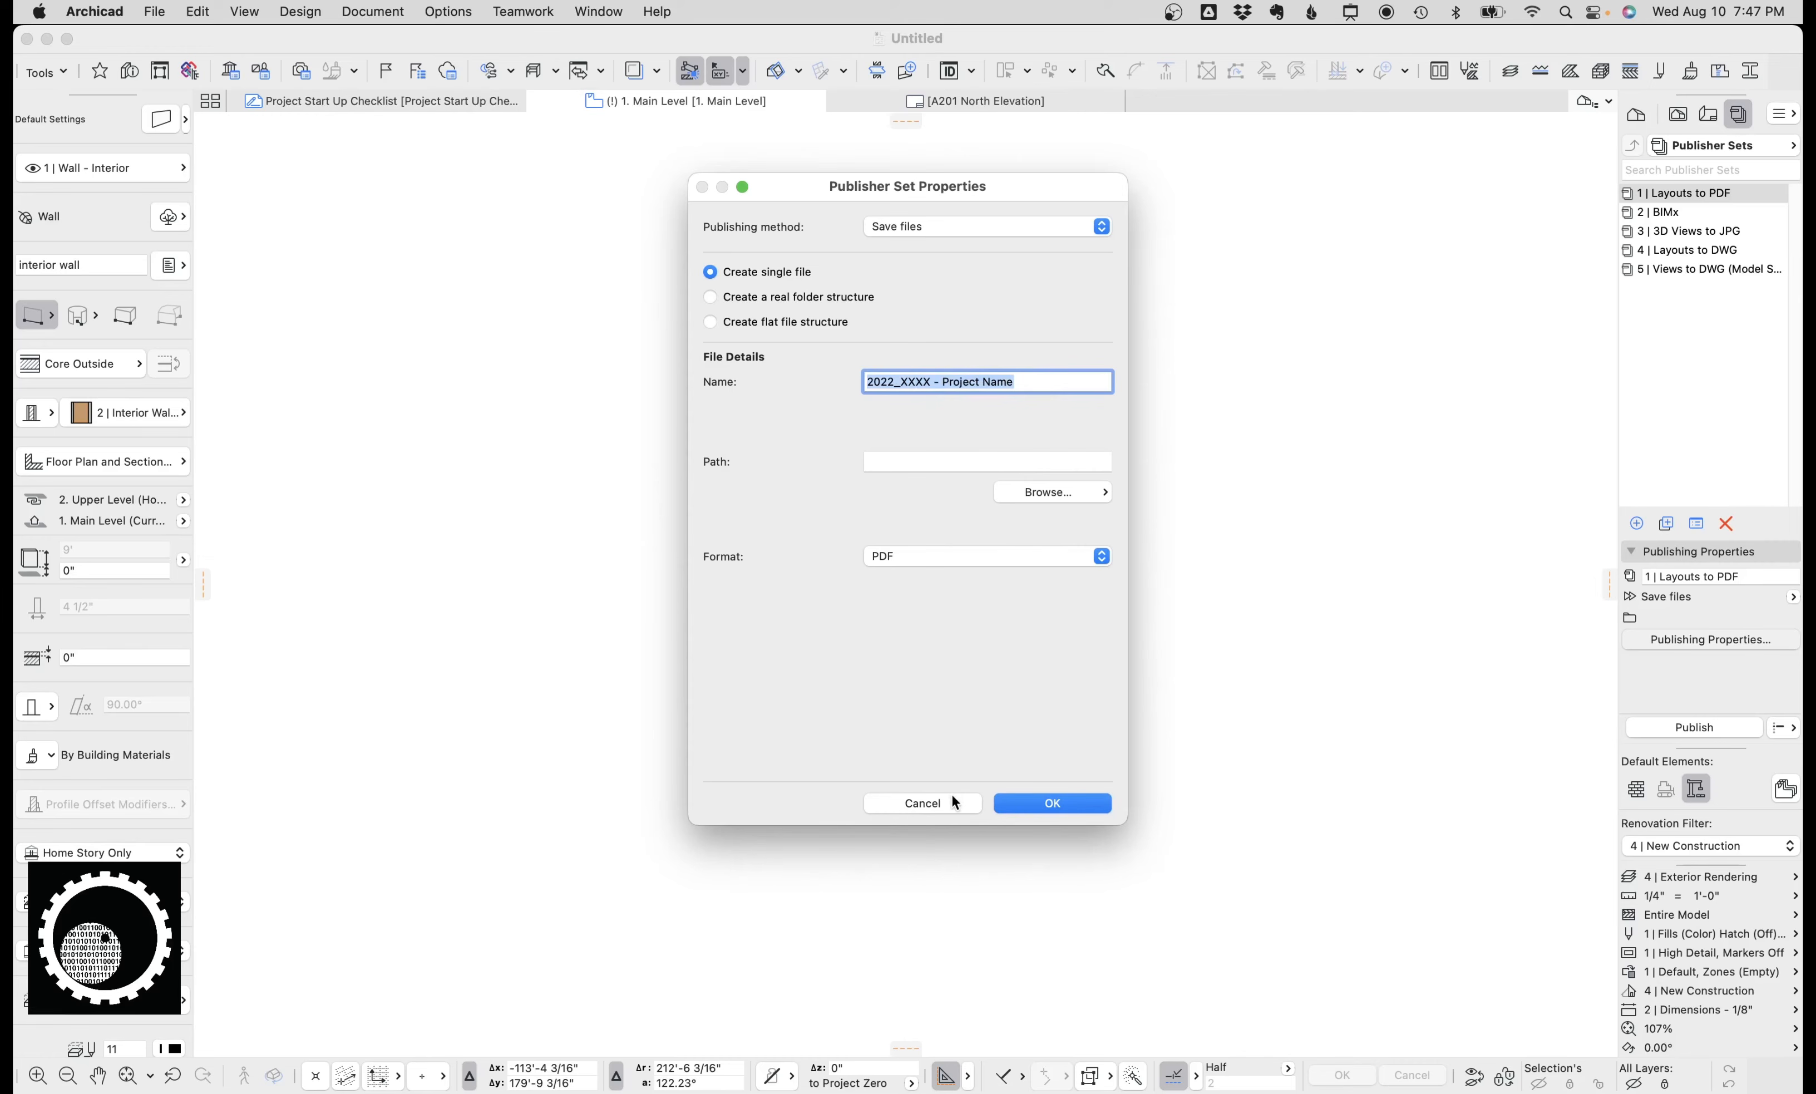
left_click(948, 801)
double_click(1695, 193)
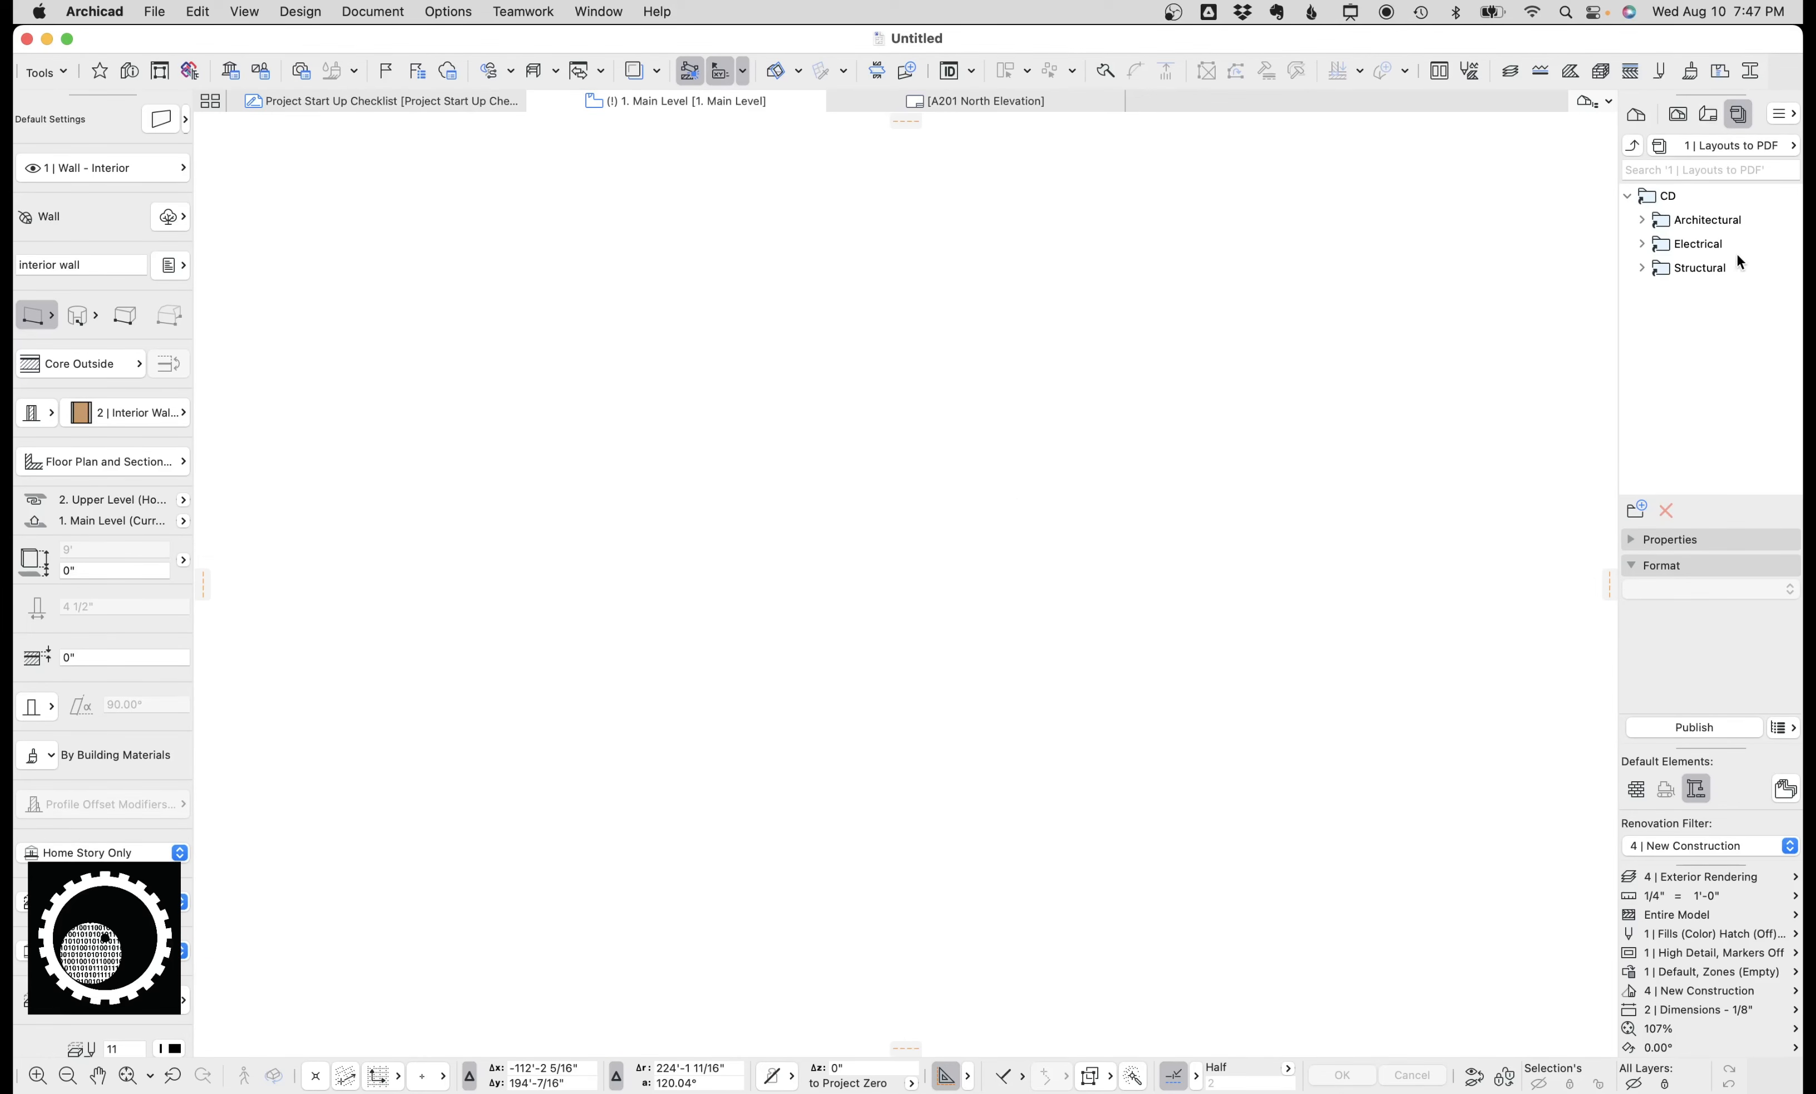
Browse the Layout Book tree, collapsing and expanding the CD folder to view Not in sheet list and Masters.
left_click(1709, 113)
scroll(1712, 304, "up", 5)
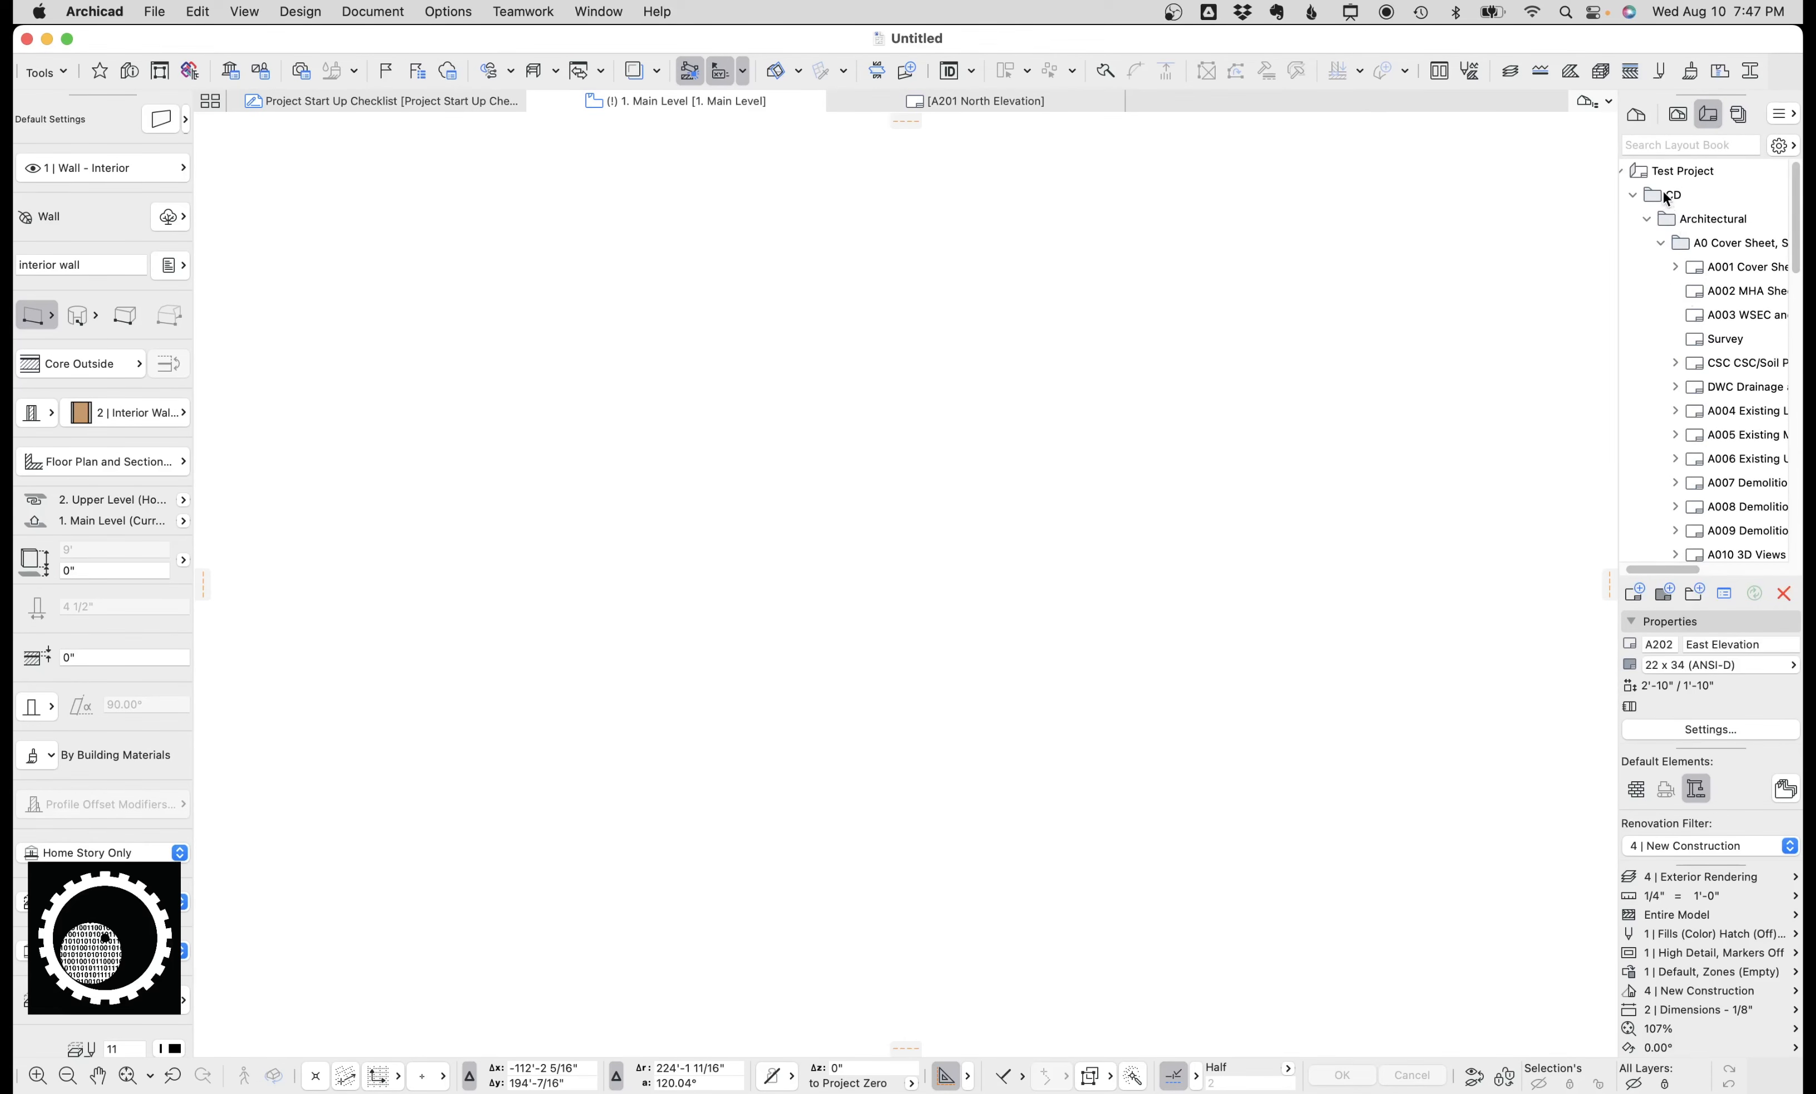
left_click(1633, 196)
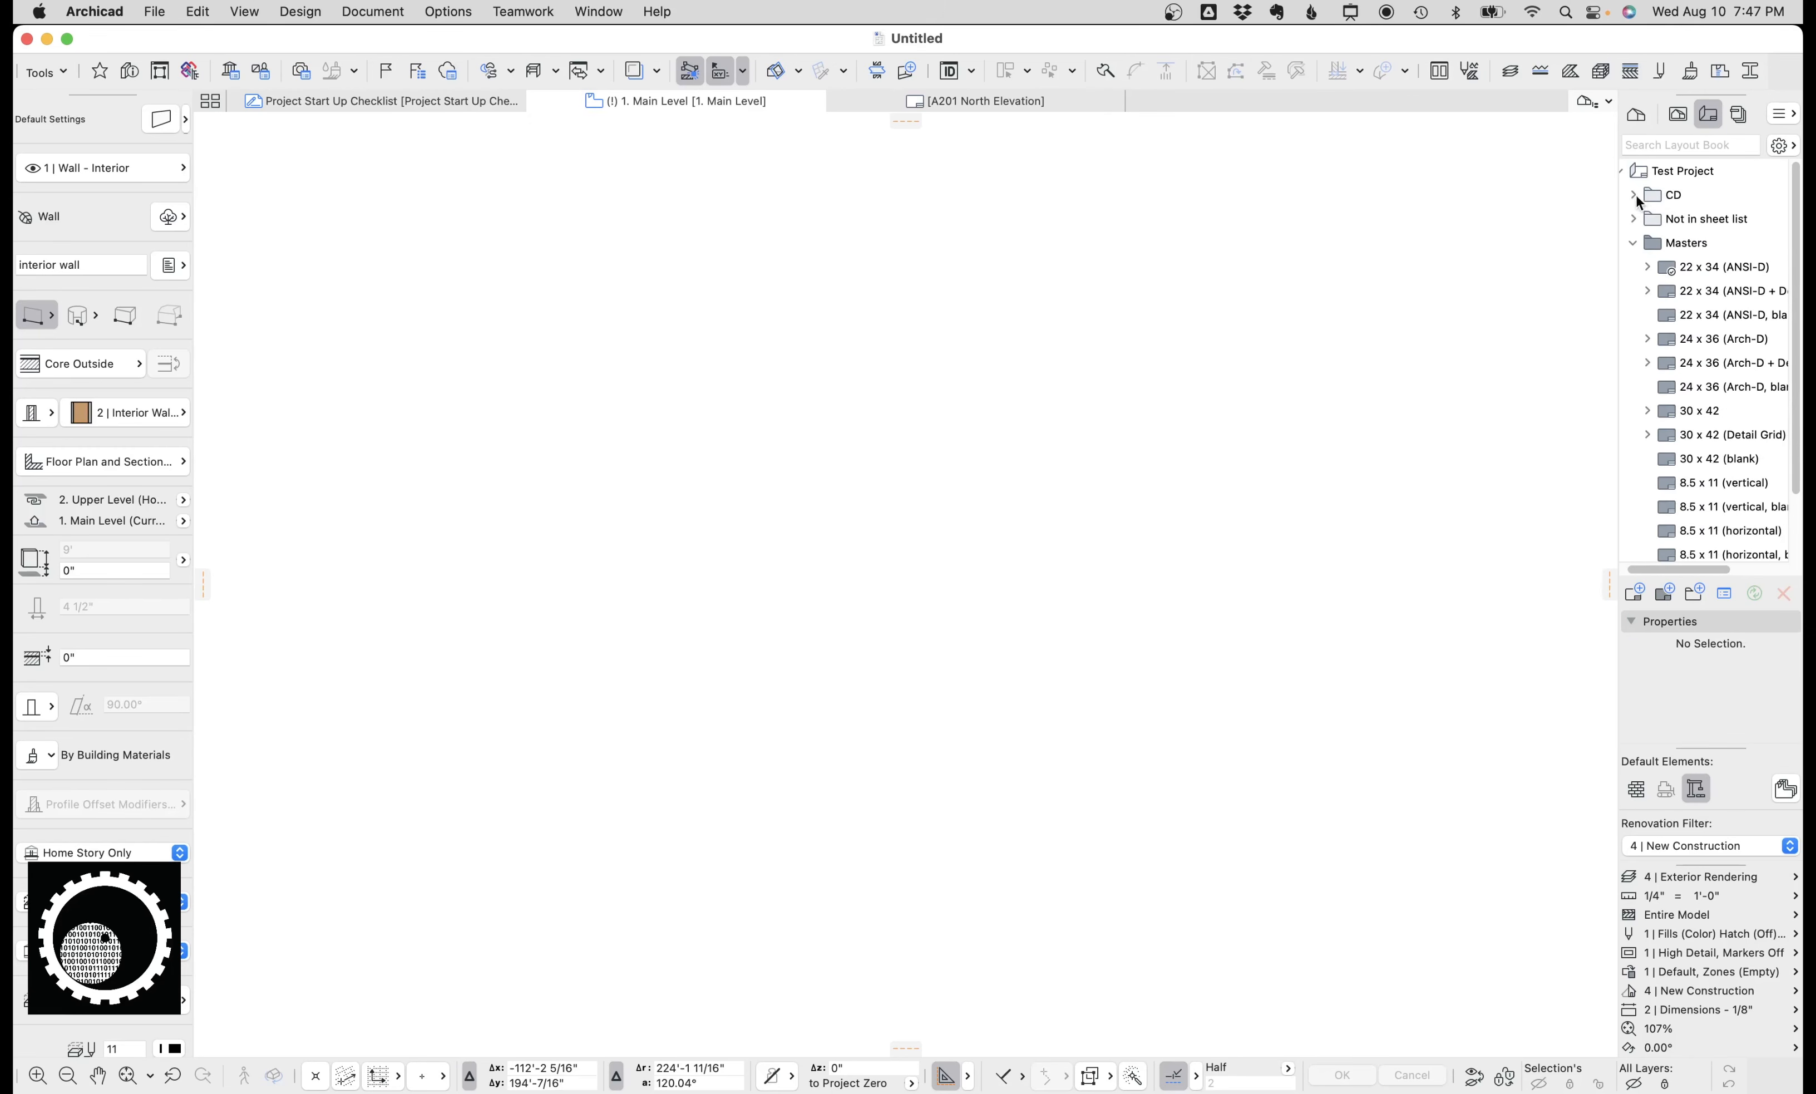
left_click(1634, 197)
scroll(1707, 310, "down", 6)
scroll(1707, 309, "up", 6)
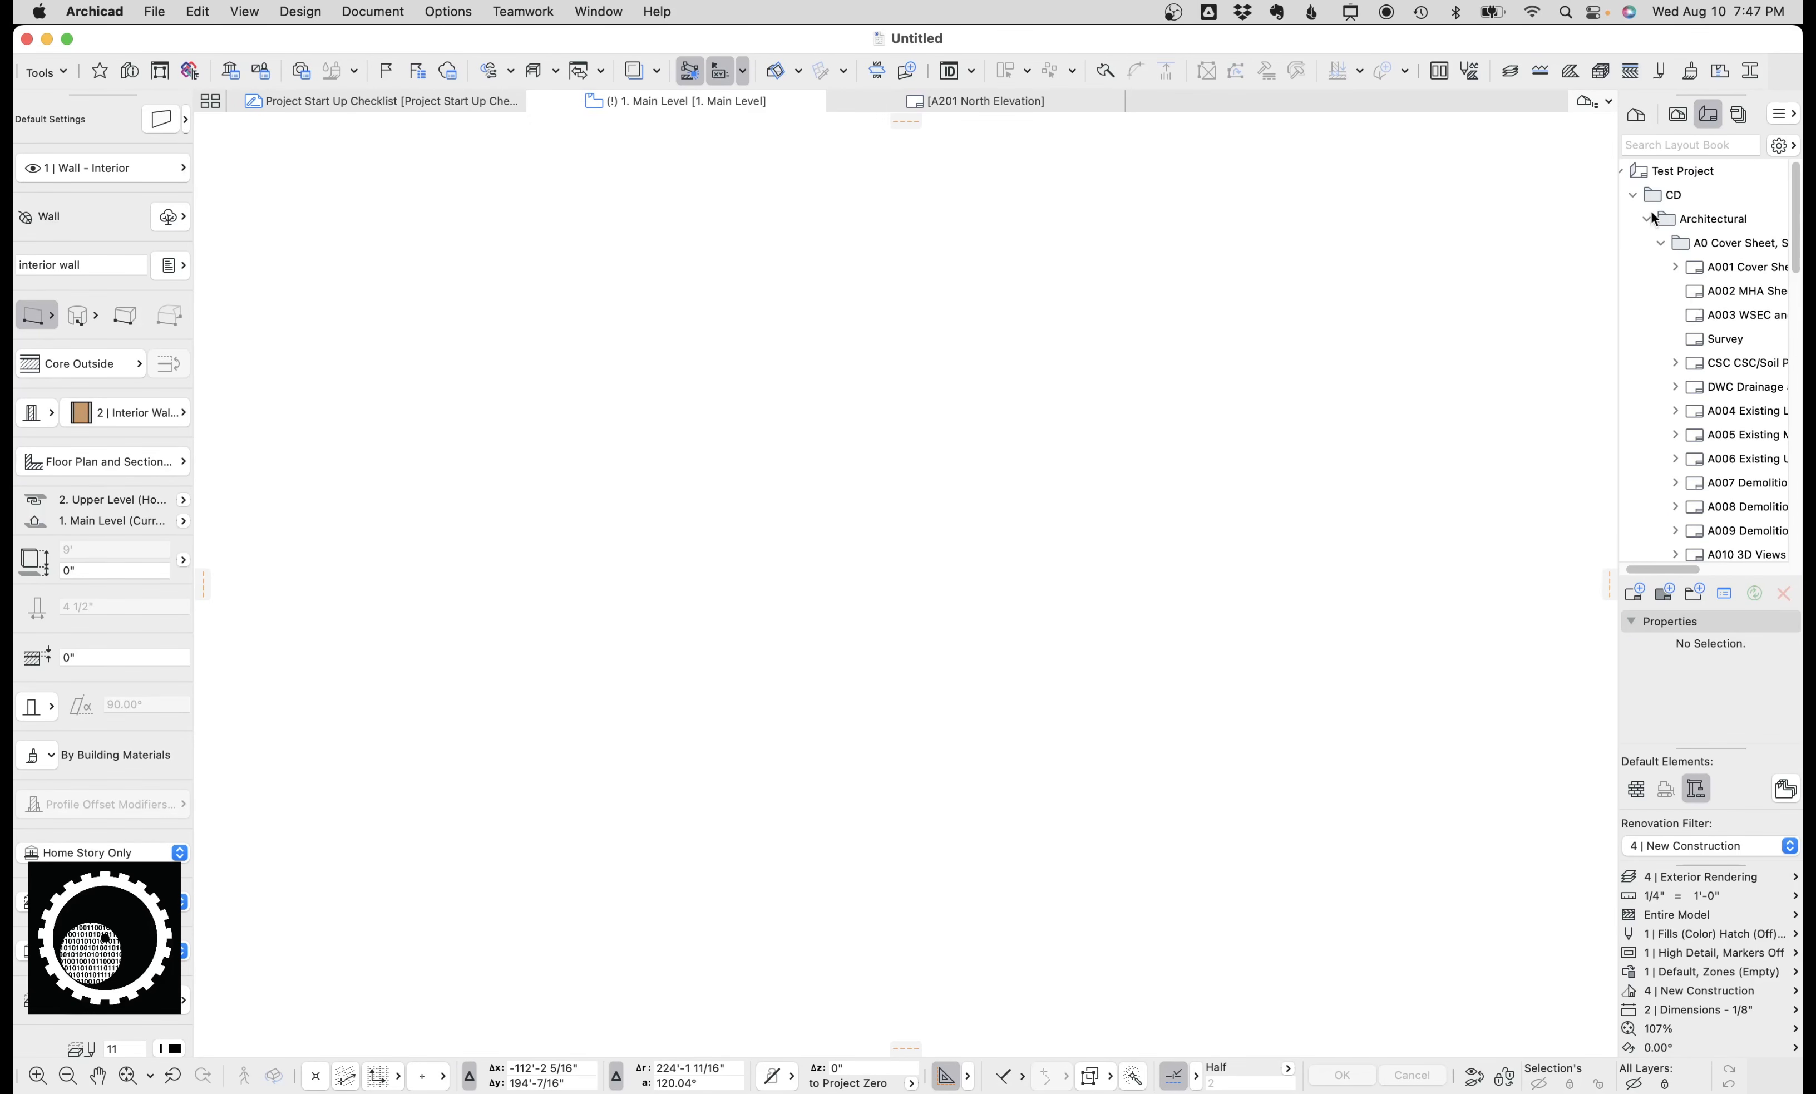
left_click(1632, 196)
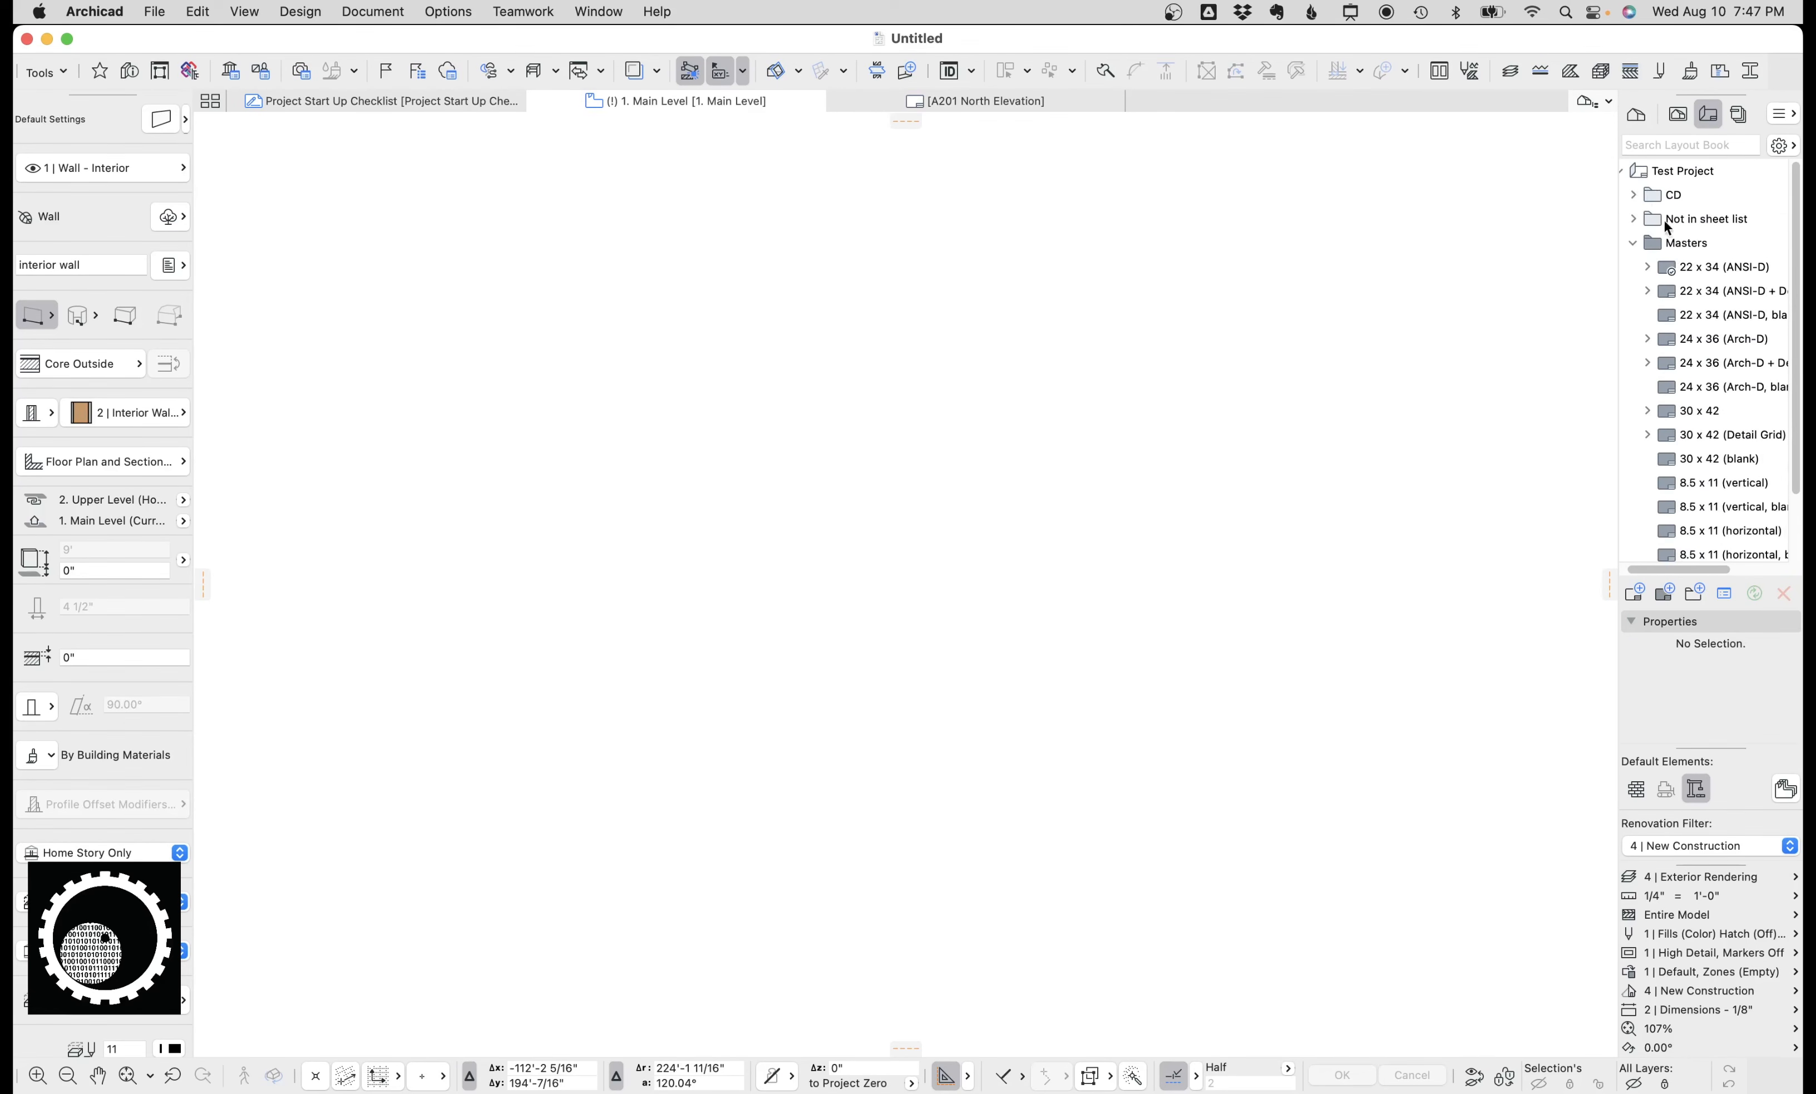
left_click(1634, 193)
scroll(1709, 325, "down", 10)
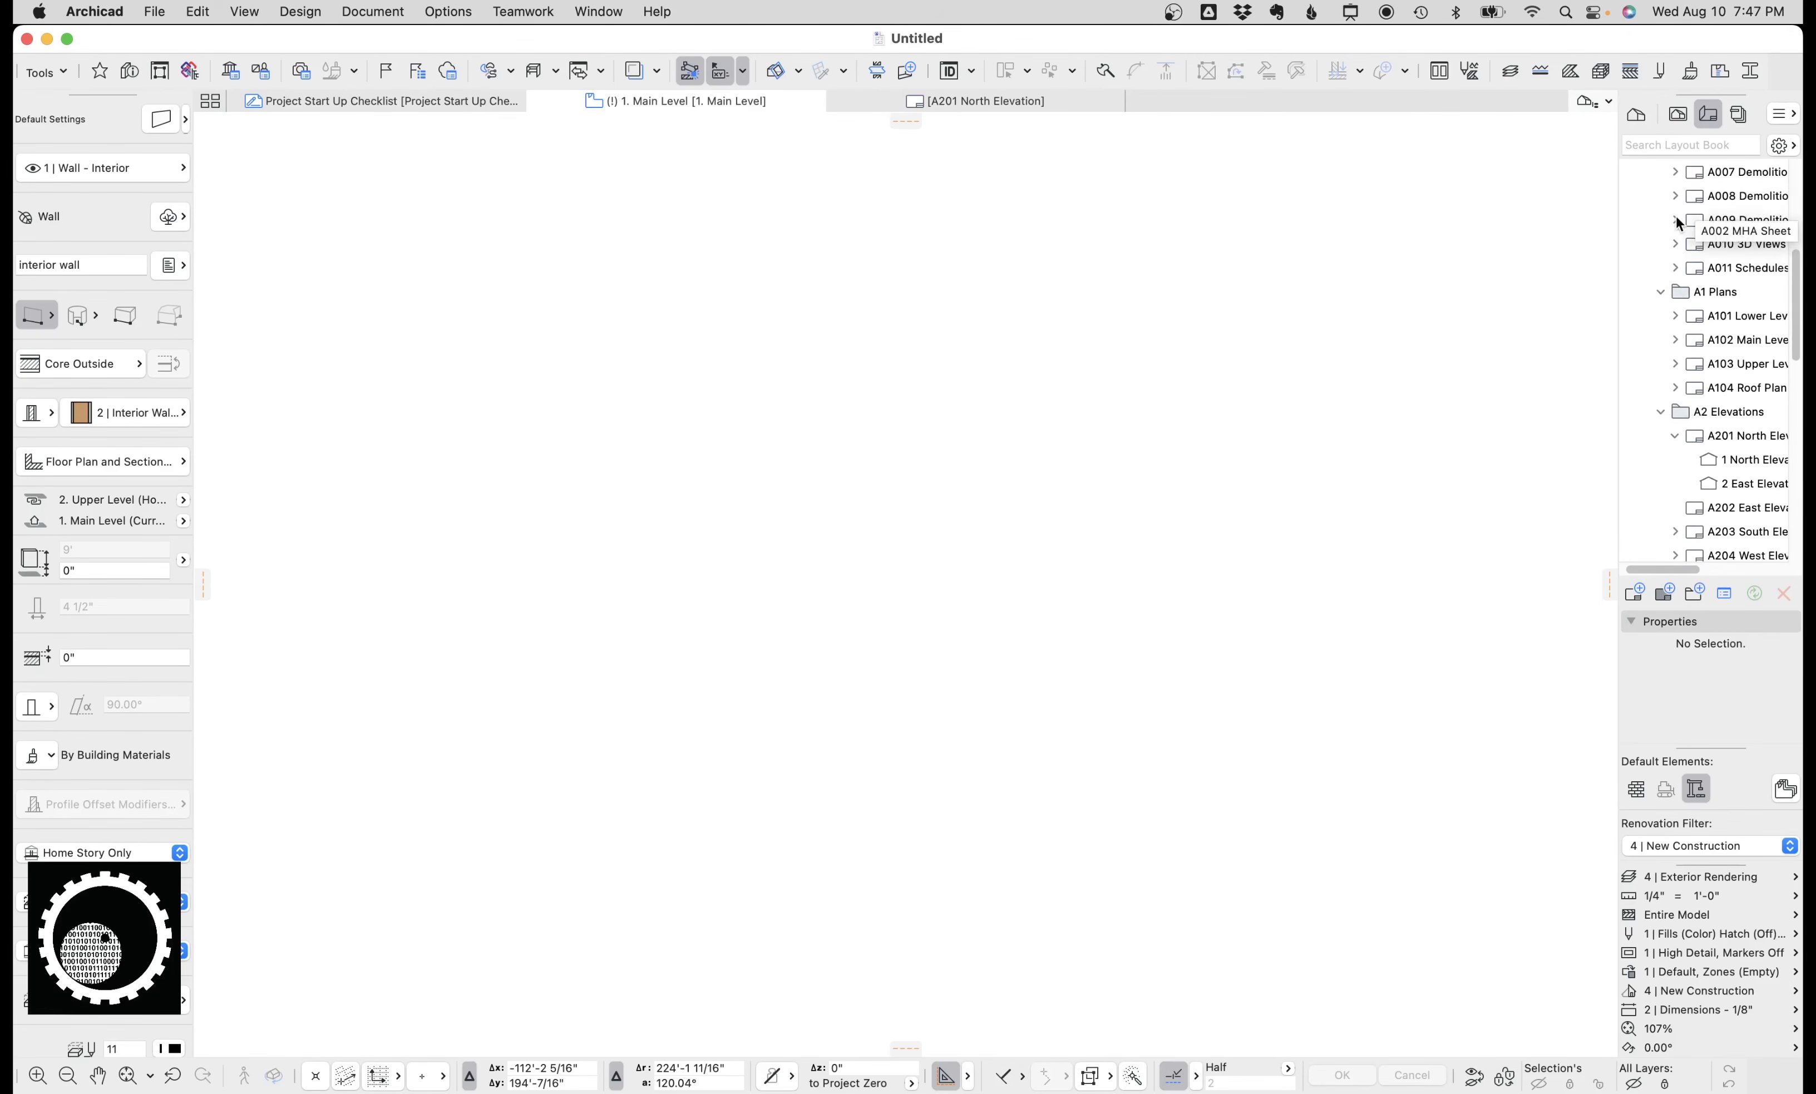
Revisit the publisher sets list and scroll through the Layout Book's Electrical, Structural and Architectural folders.
left_click(1741, 115)
left_click(1633, 148)
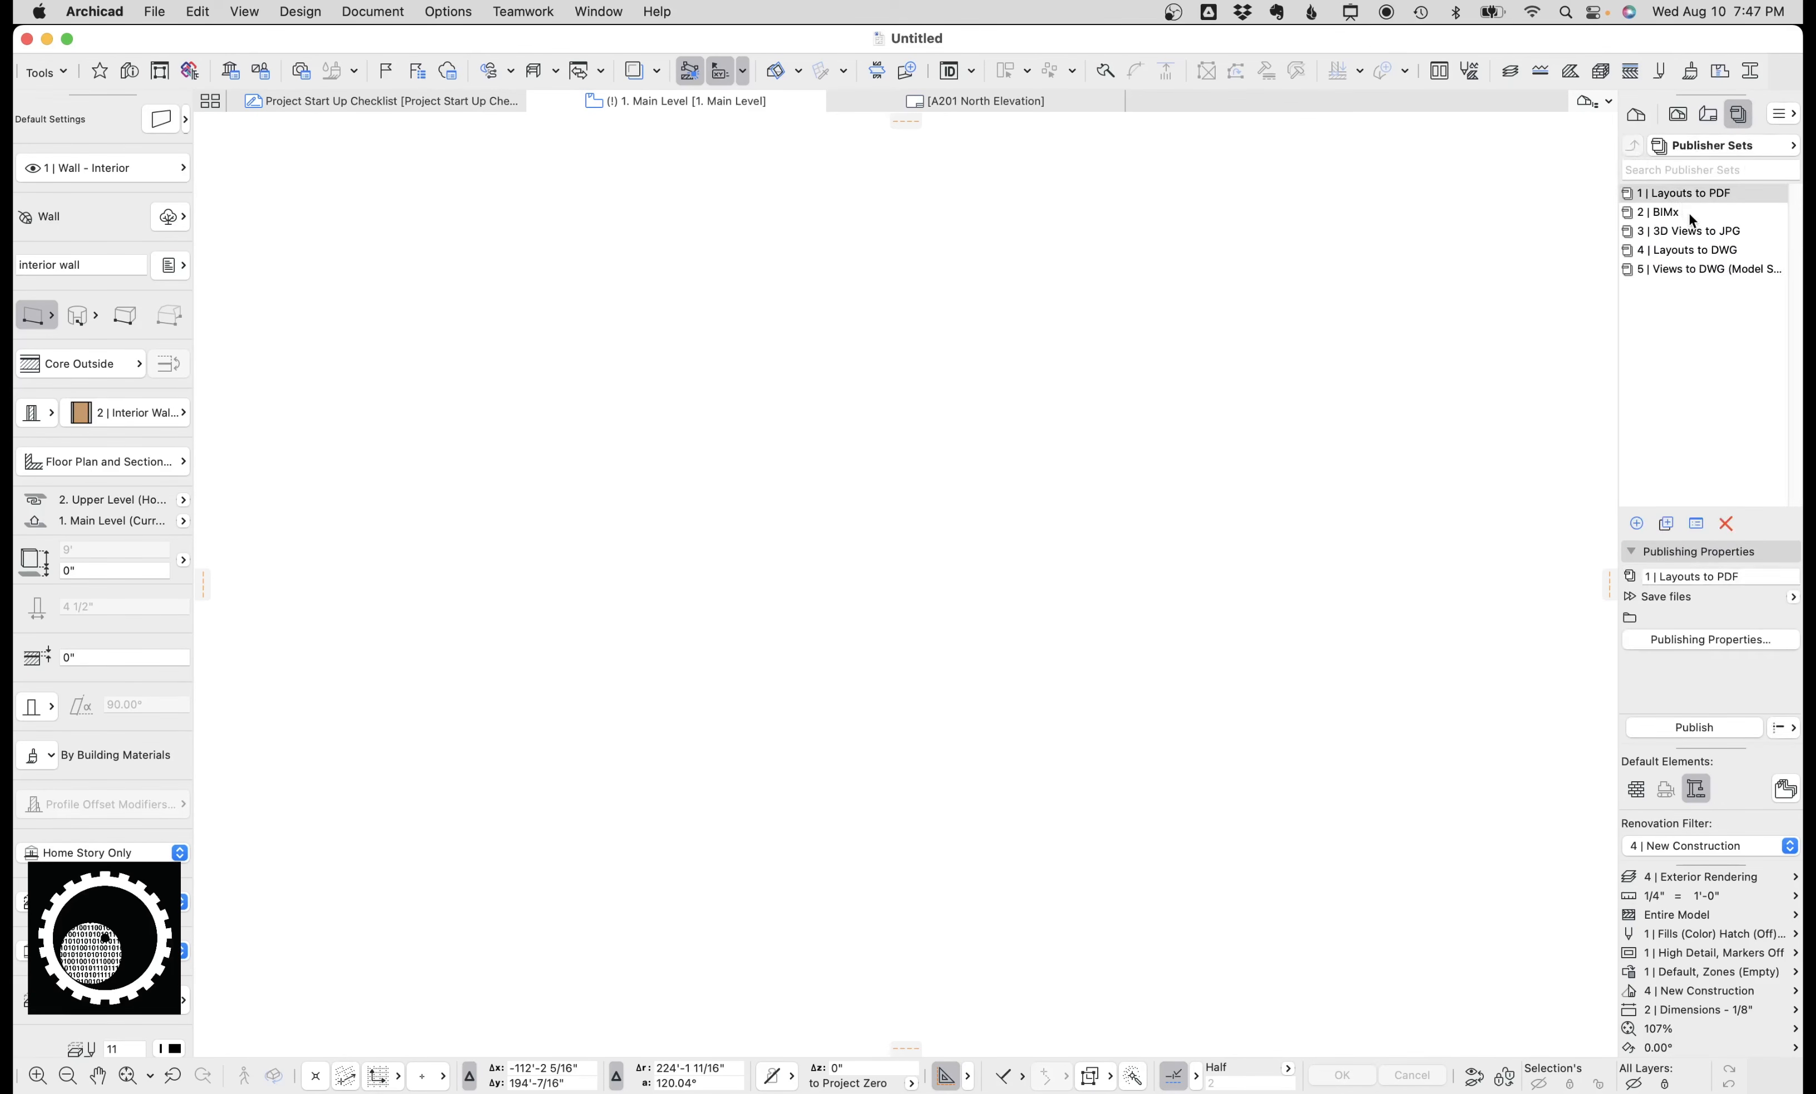
left_click(1709, 114)
scroll(1700, 234, "up", 3)
scroll(1700, 234, "down", 10)
scroll(1704, 206, "up", 2)
mouse_move(1699, 194)
left_mouse_down()
mouse_move(1662, 318)
mouse_move(1673, 247)
mouse_move(1684, 318)
mouse_move(1705, 196)
left_mouse_up()
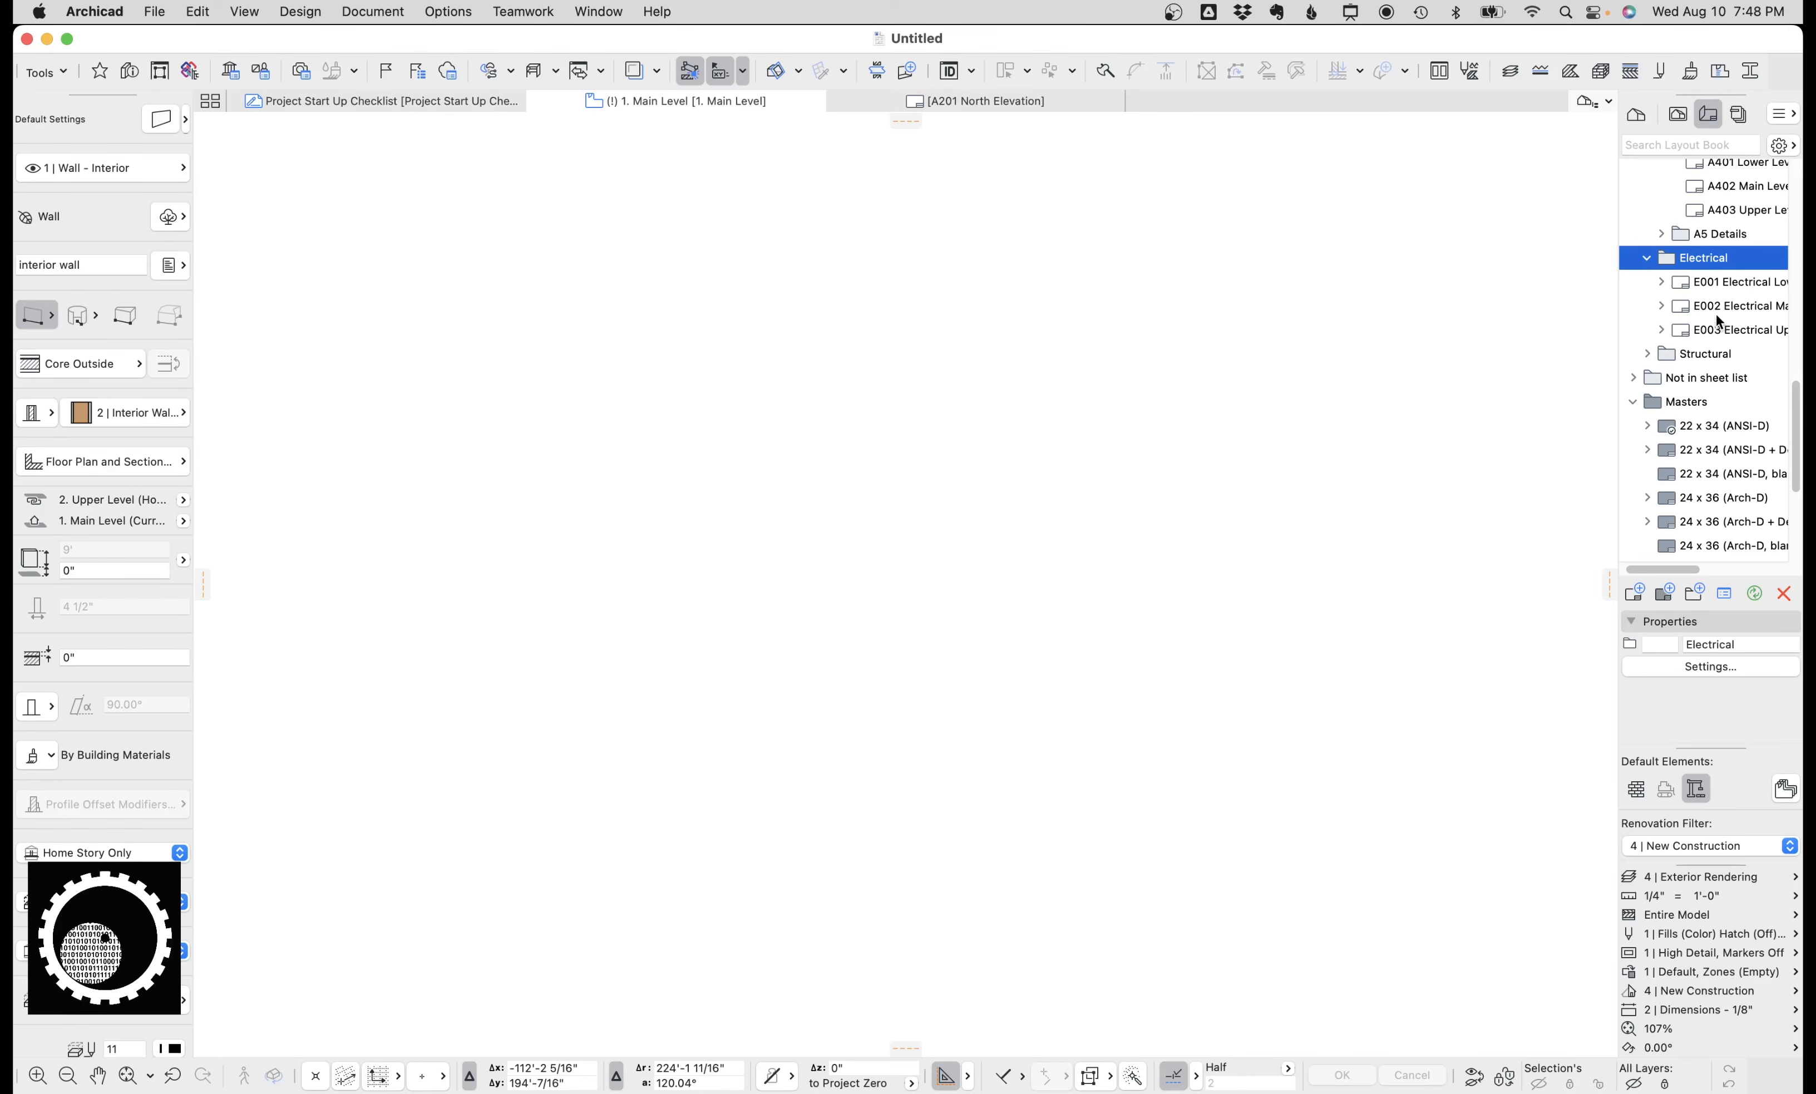
scroll(1690, 248, "up", 10)
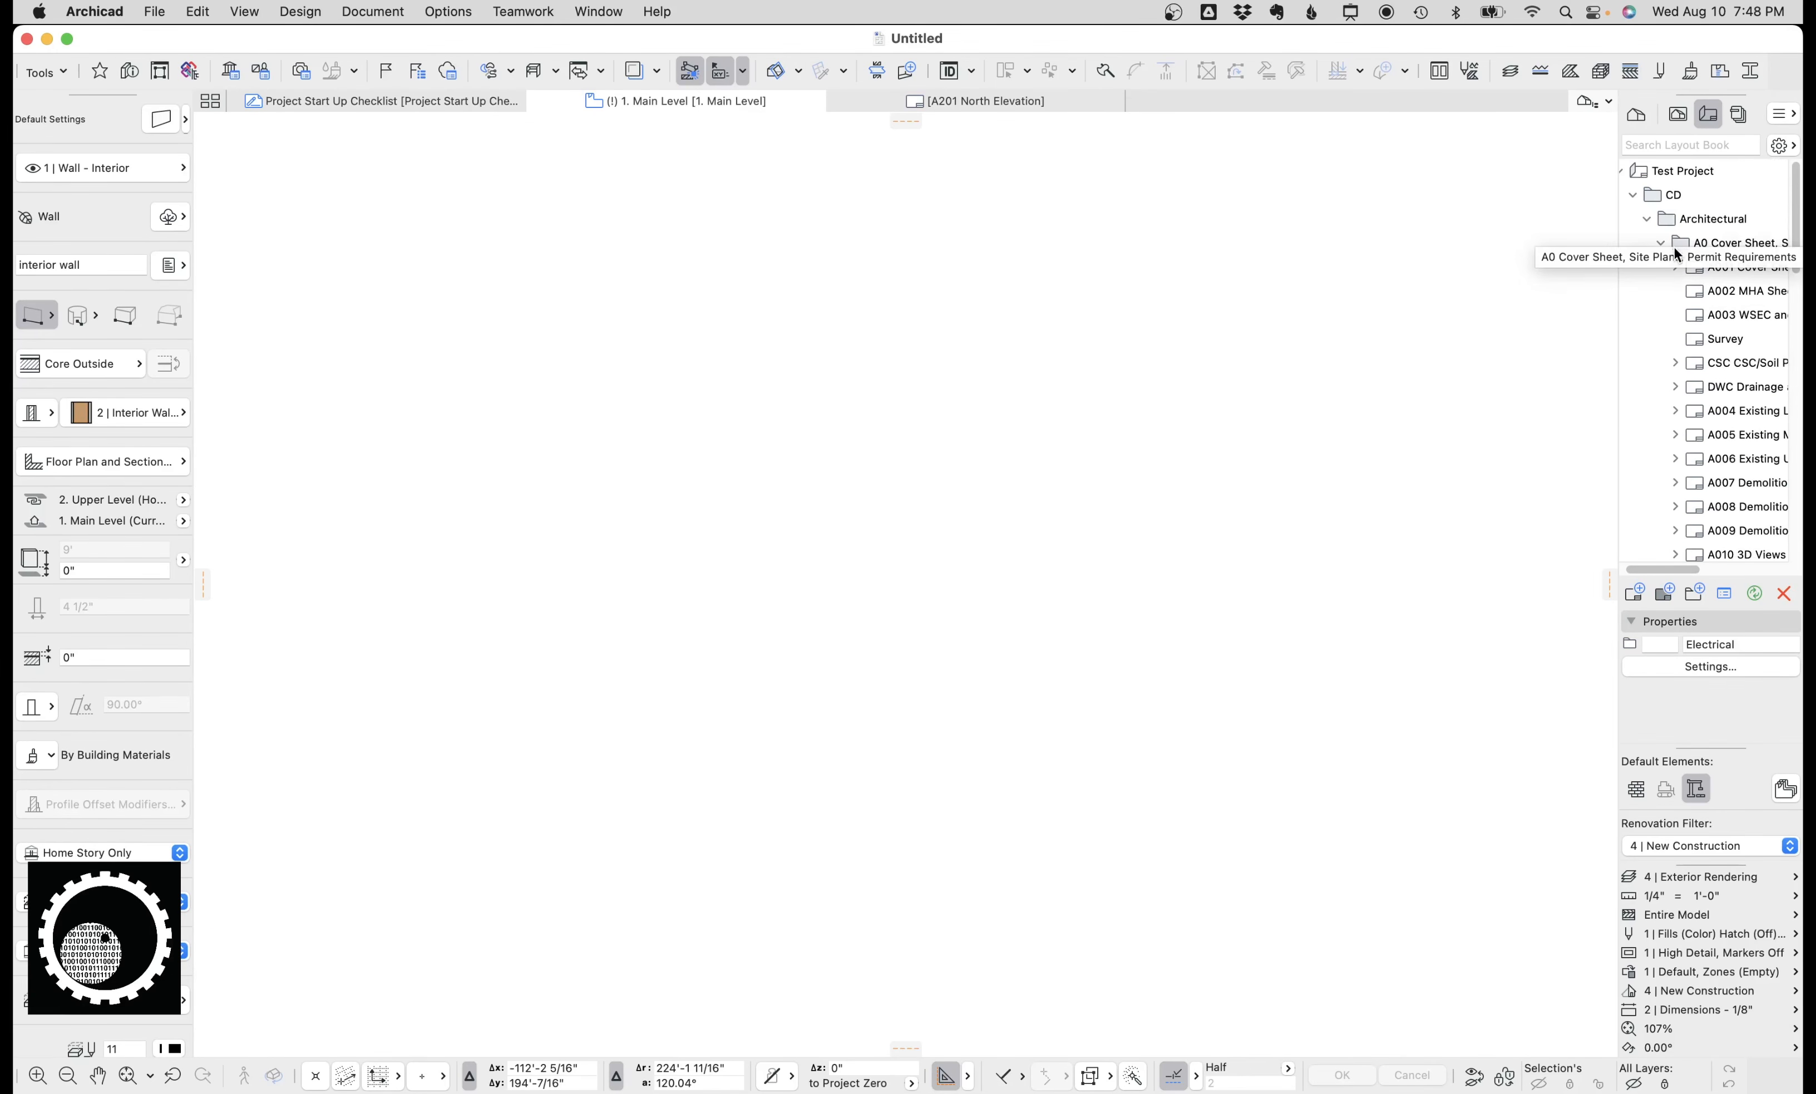